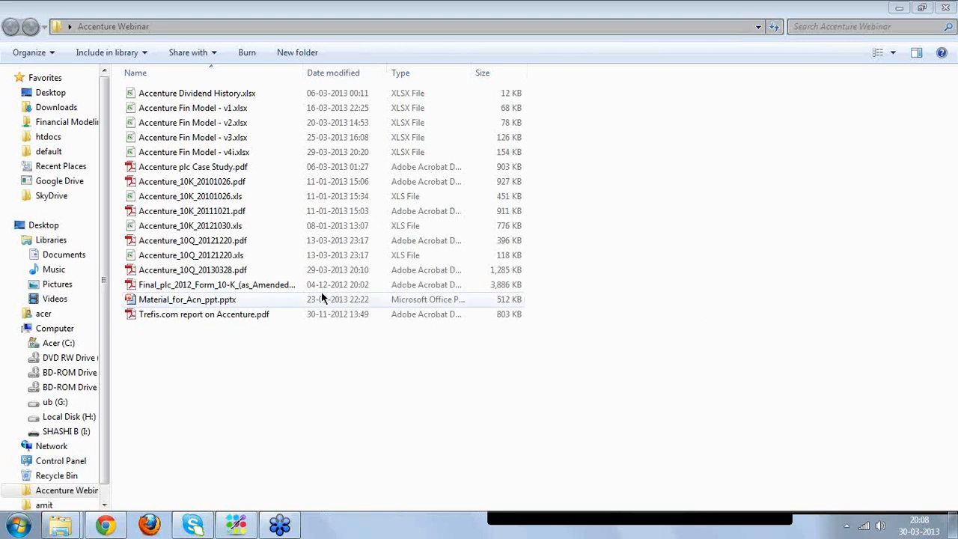
- Open the workbook Accenture Fin Model - v4i.xlsx and look over its DDM - Valn, Implied Multiples and DCF - Valn sheets
left_click(241, 155)
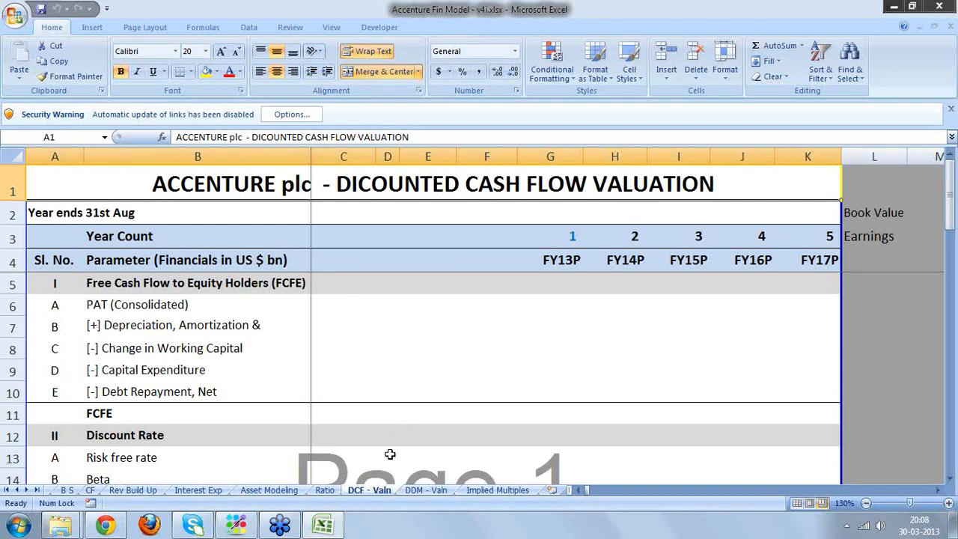
left_click(420, 490)
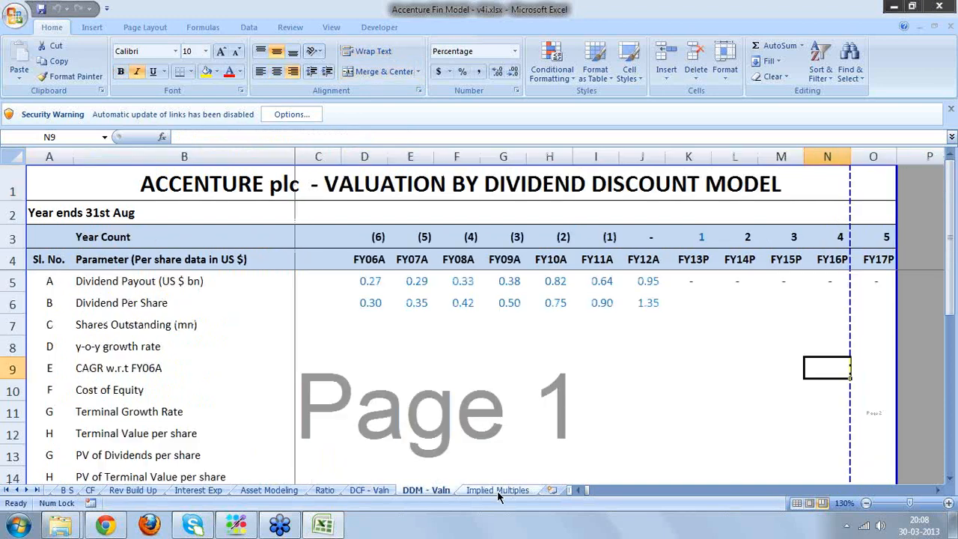
left_click(499, 491)
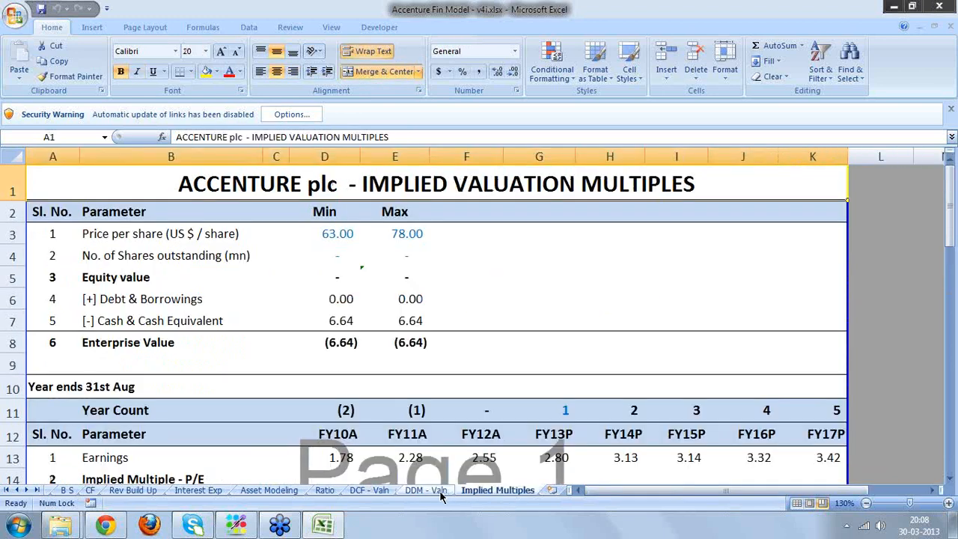
left_click(441, 492)
left_click(372, 490)
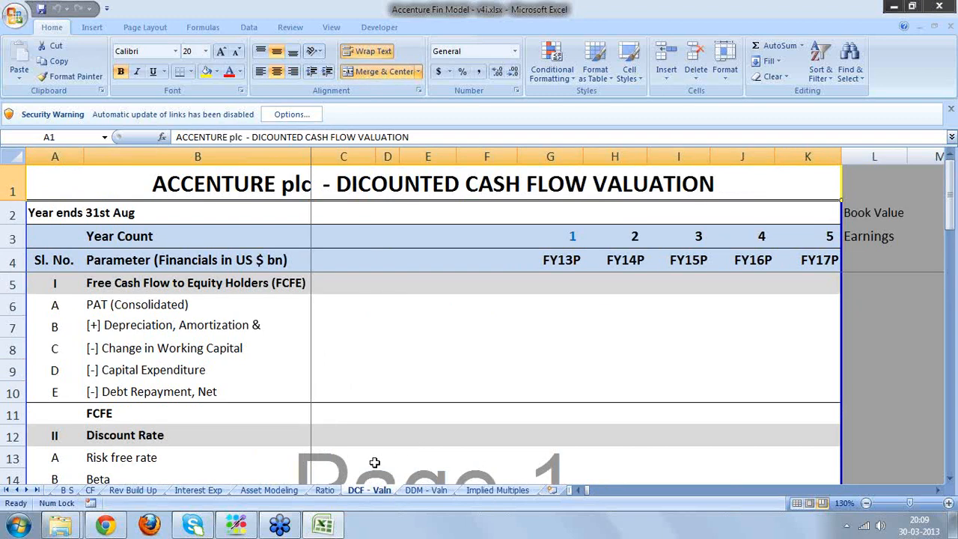
- Look over the Ratio, Asset Modeling and Interest Exp sheets, ending back on the DCF - Valn sheet
left_click(325, 491)
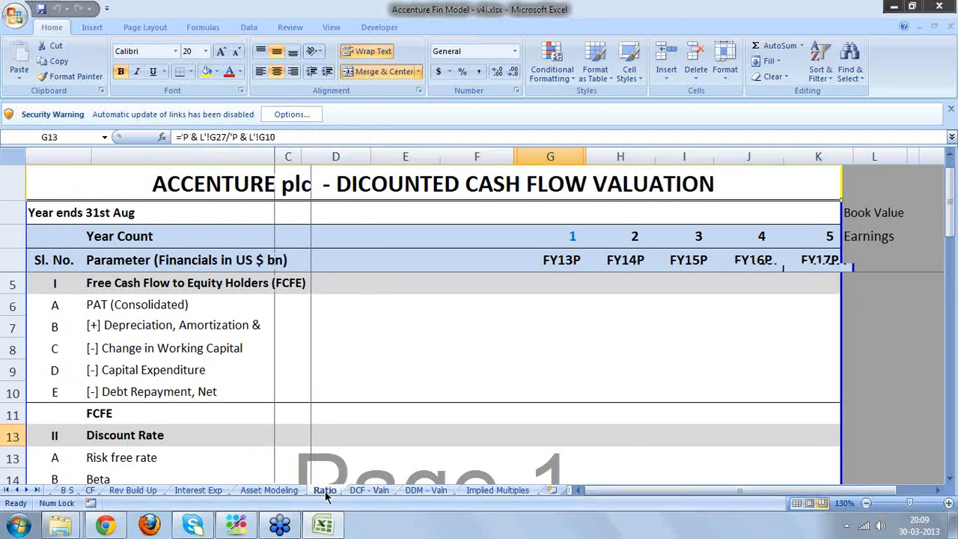
left_click(268, 491)
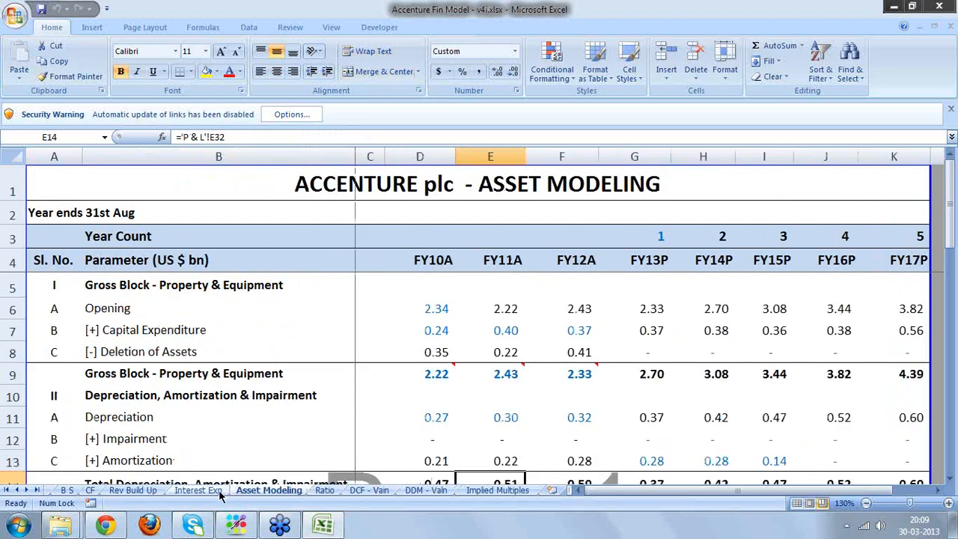
left_click(219, 492)
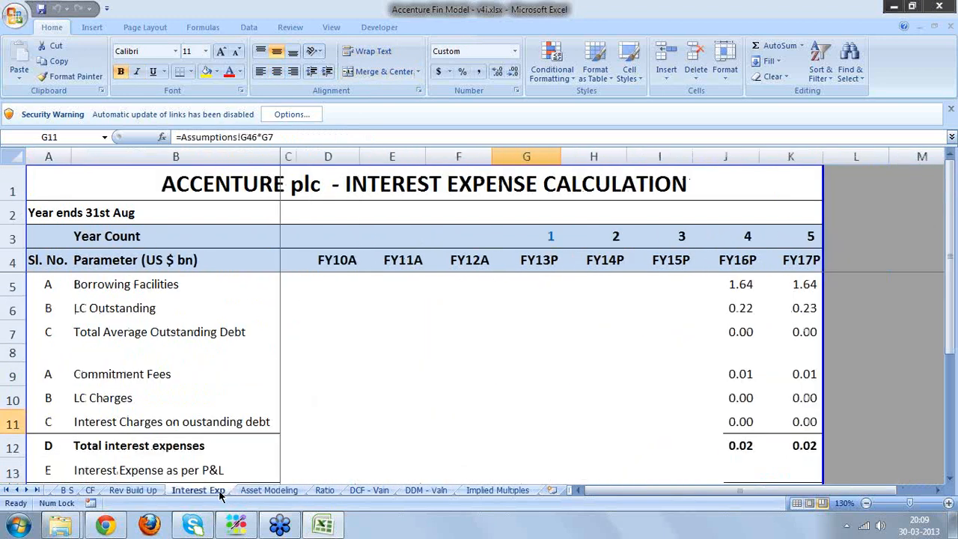
left_click(269, 491)
left_click(324, 491)
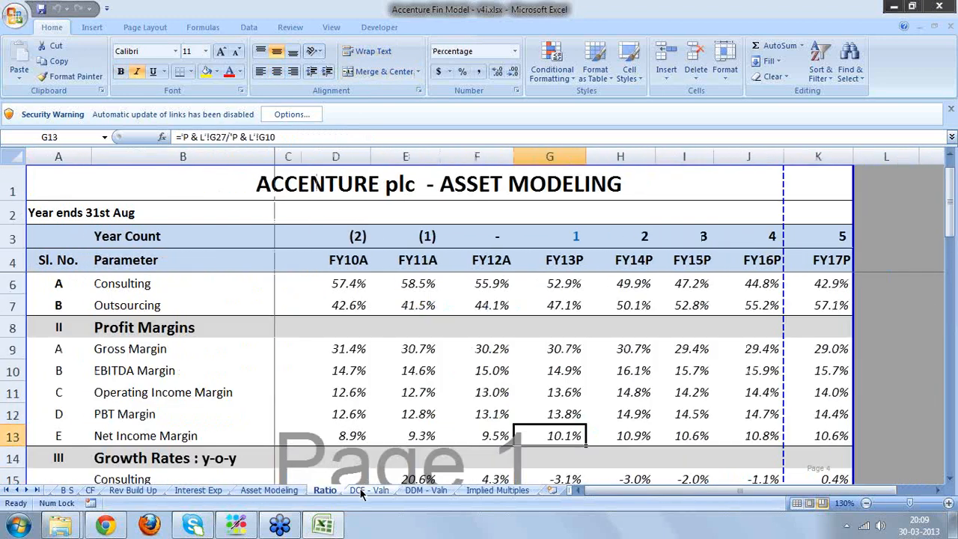
left_click(369, 491)
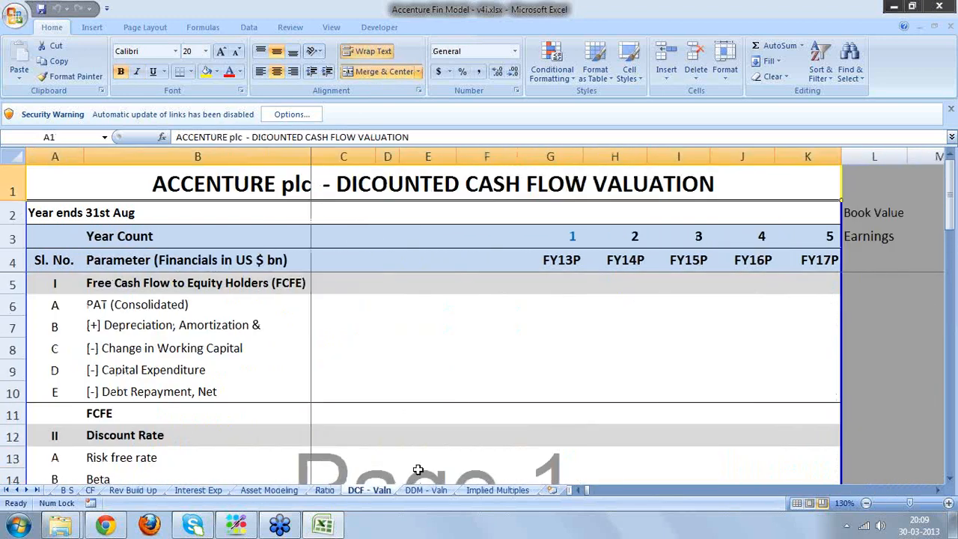
left_click(878, 303)
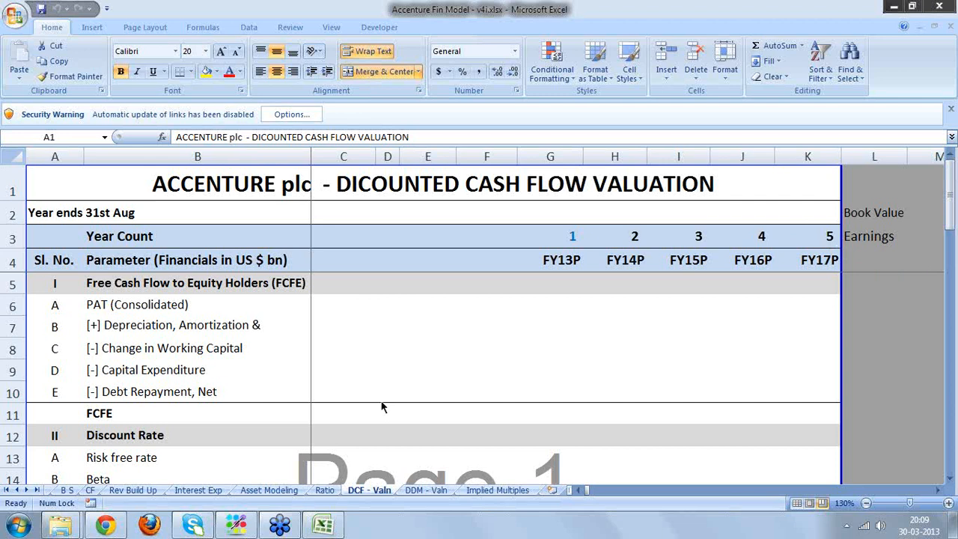
- Review the model's sheets in order from Assumptions through P & L, B S, CF, Rev Build Up, Interest Exp and Asset Modeling to Ratio
left_click(16, 491)
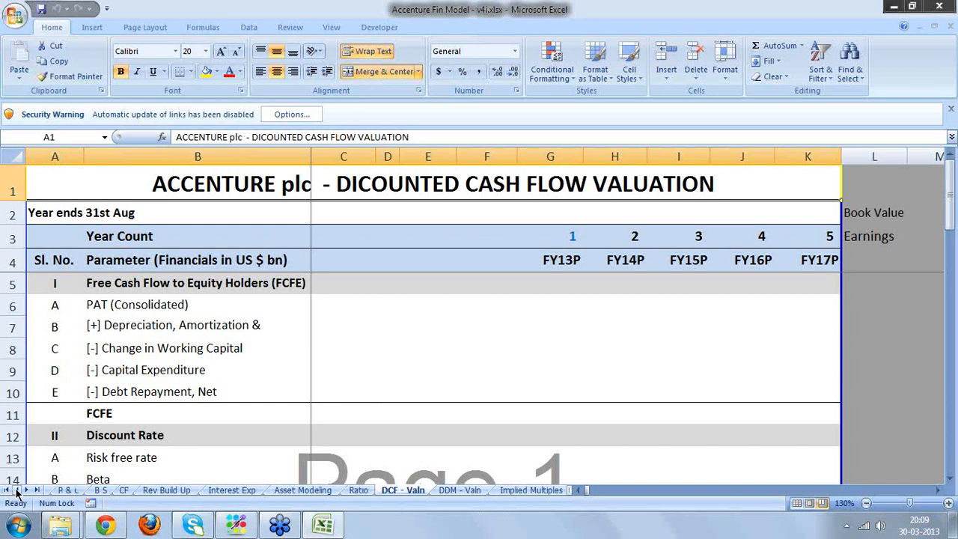
left_click(6, 491)
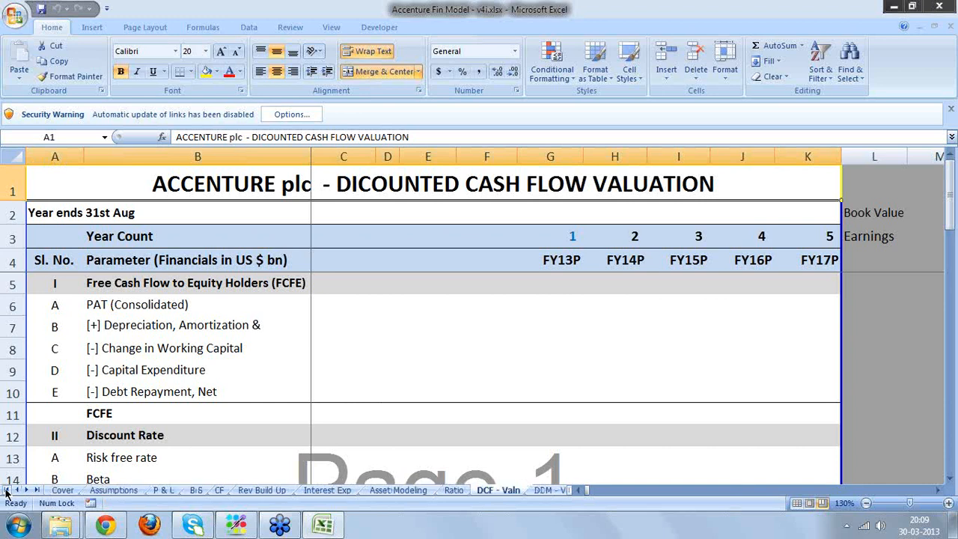
left_click(114, 490)
left_click(162, 490)
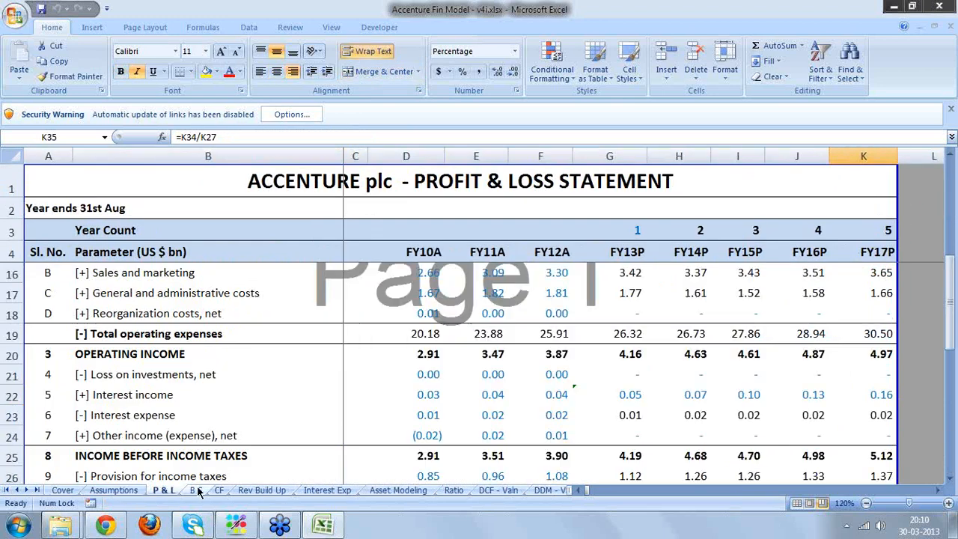
left_click(196, 490)
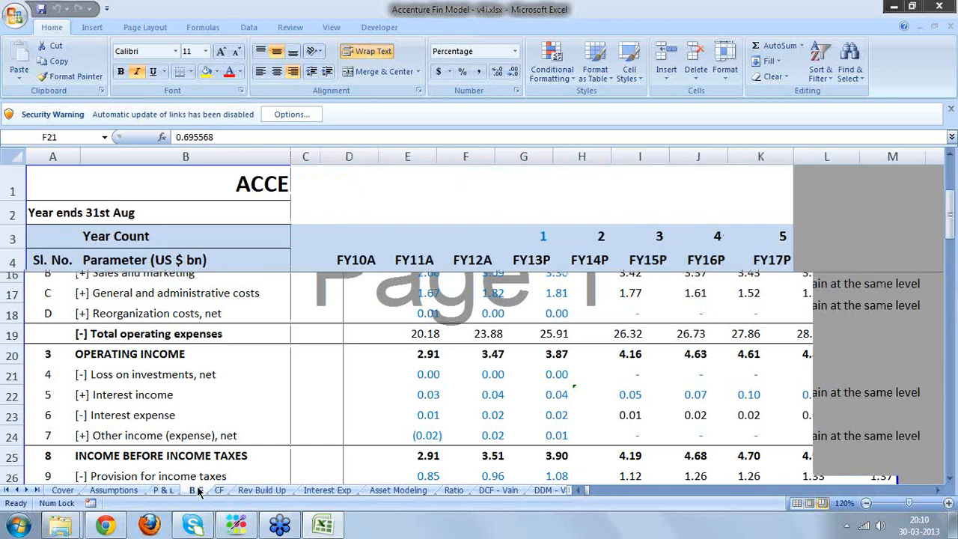
left_click(218, 491)
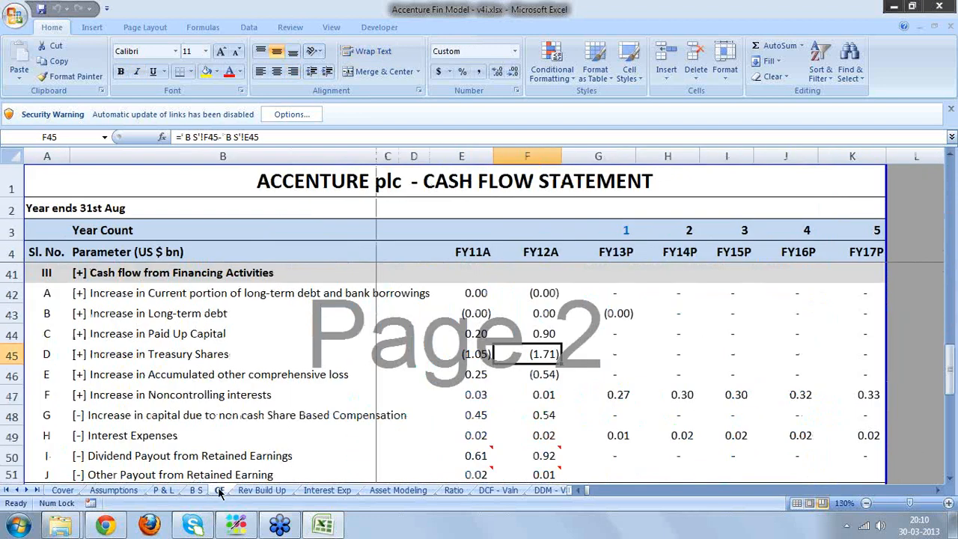
left_click(262, 491)
left_click(327, 490)
left_click(398, 490)
left_click(452, 490)
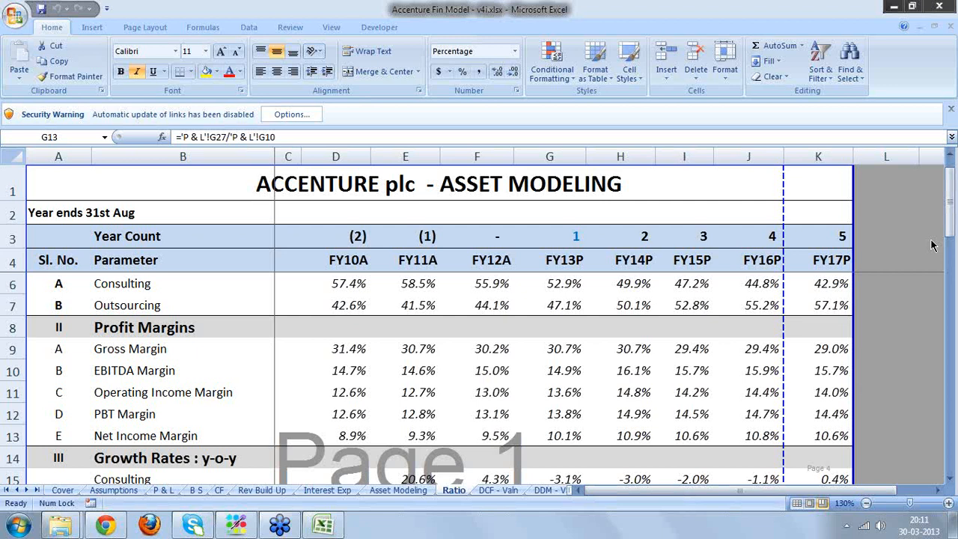
- Examine the FY12A sales and marketing expense in the profit and loss statement on the P & L sheet
left_click(164, 491)
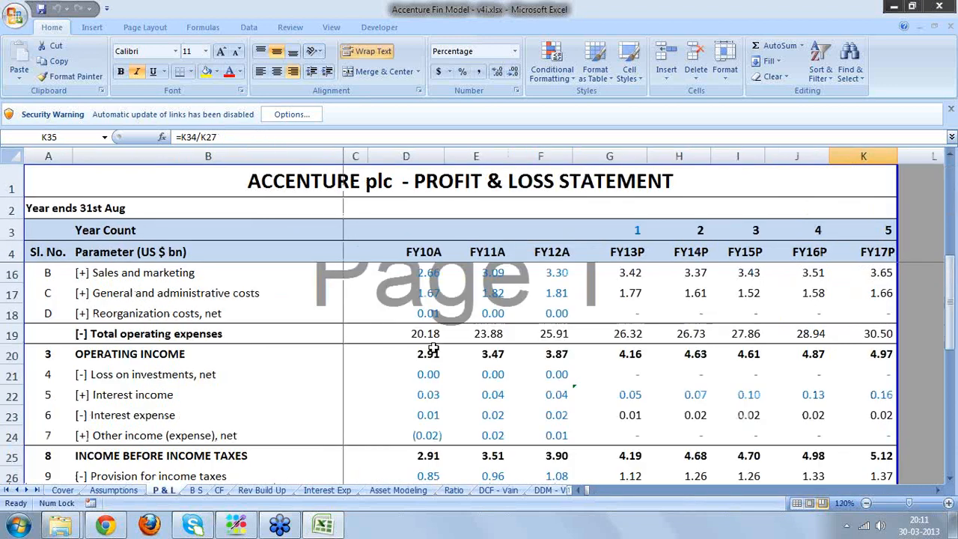
left_click(561, 274)
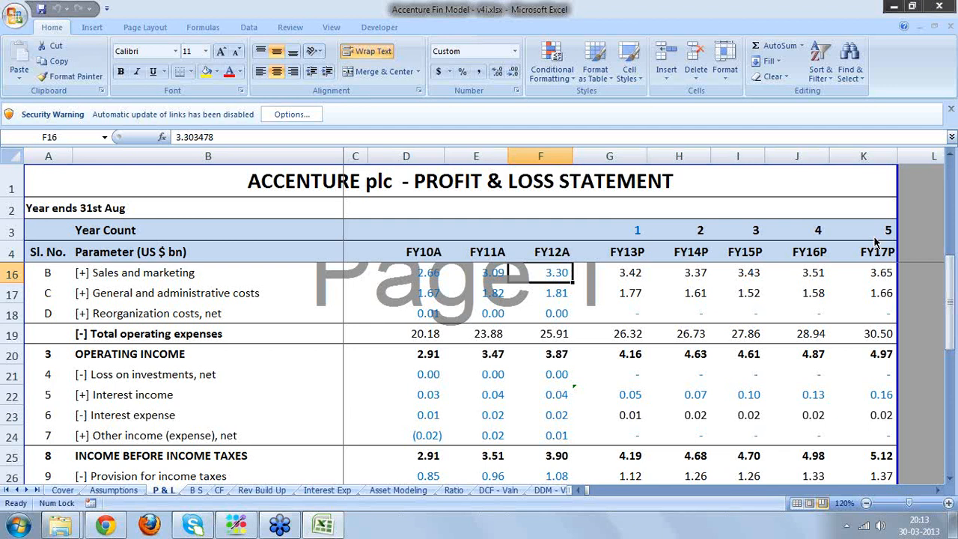
left_click(876, 242)
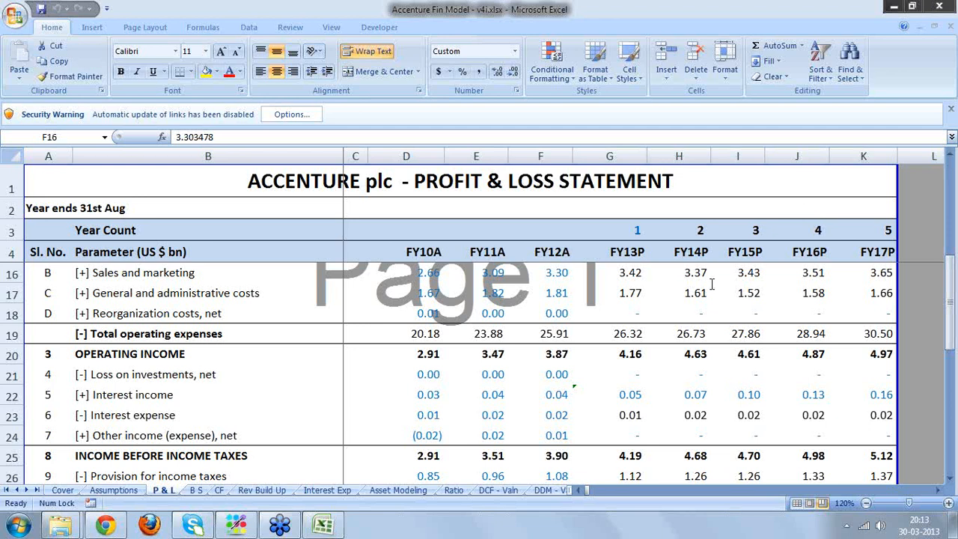
- Examine the FY13P revenue mix and profit margin formulas on the Ratio sheet, from Consulting down to Net Income Margin
left_click(465, 490)
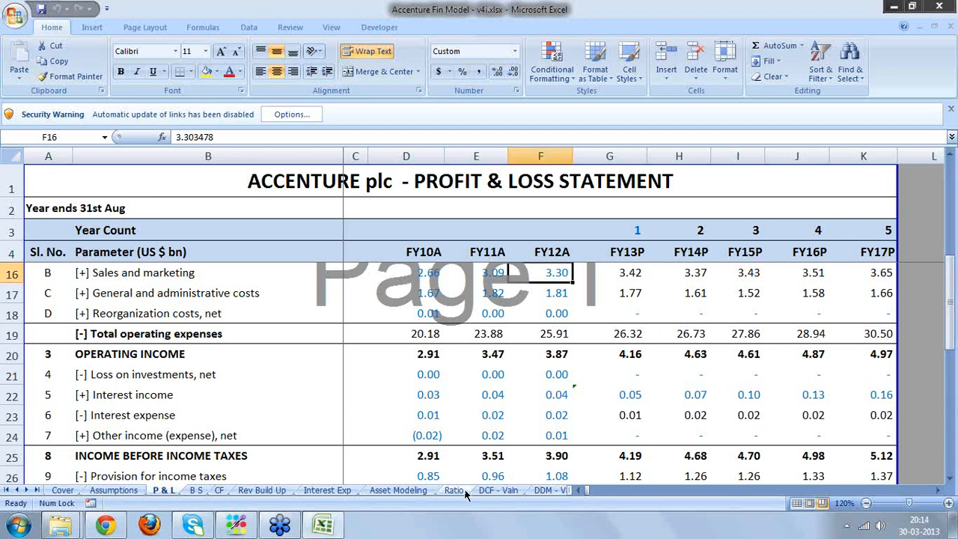
left_click(465, 492)
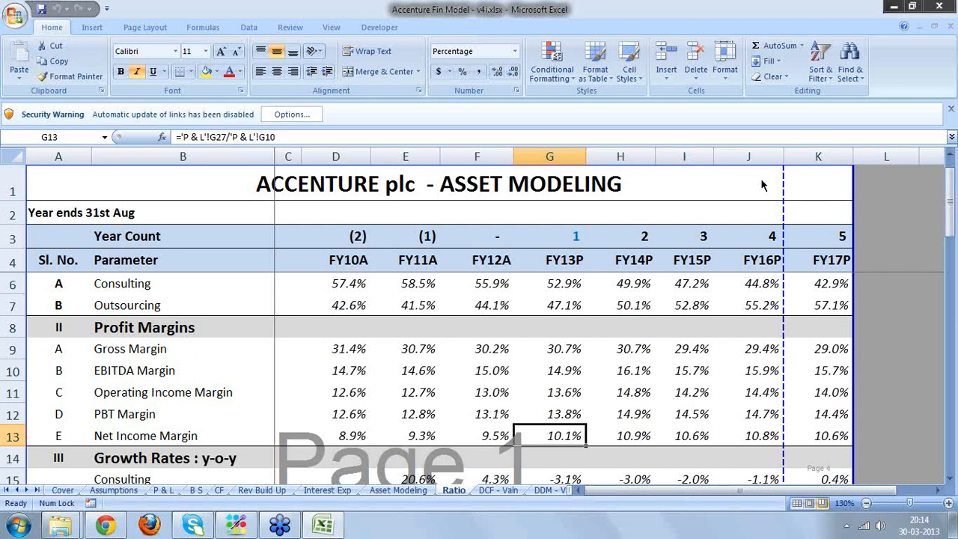
left_click(563, 287)
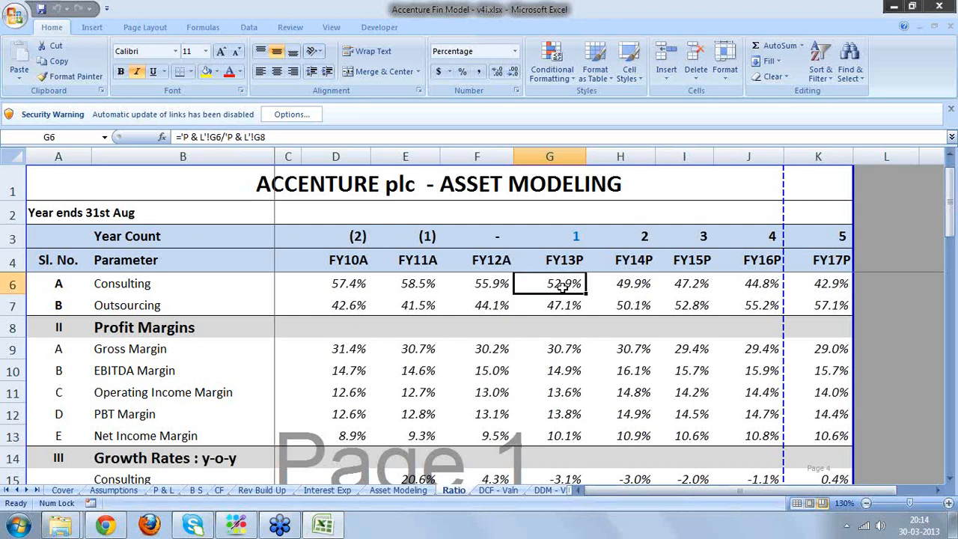
key("ctrl+z")
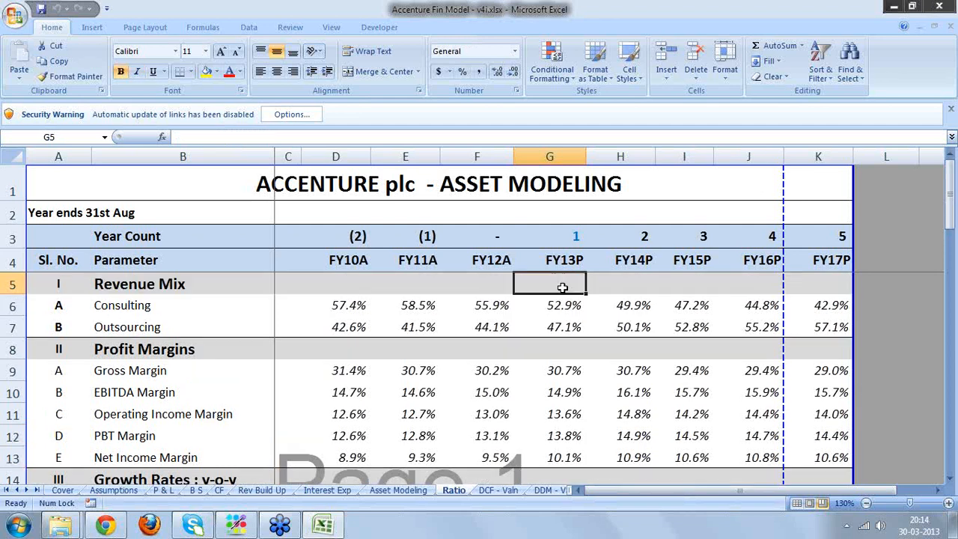
key("ctrl+Home")
left_click(562, 305)
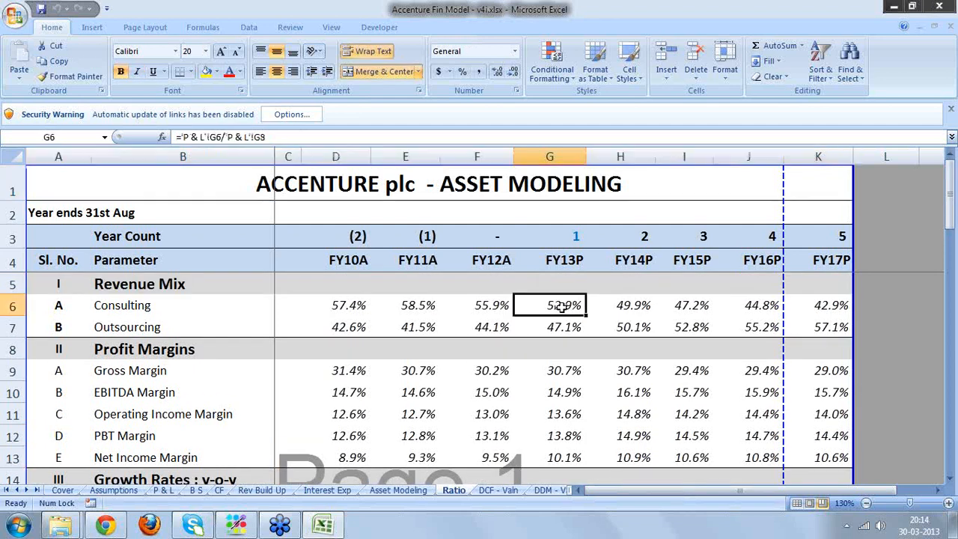
key("Down")
key("Down")
key("Down")
key("Down")
key("Down")
key("Down")
key("Down")
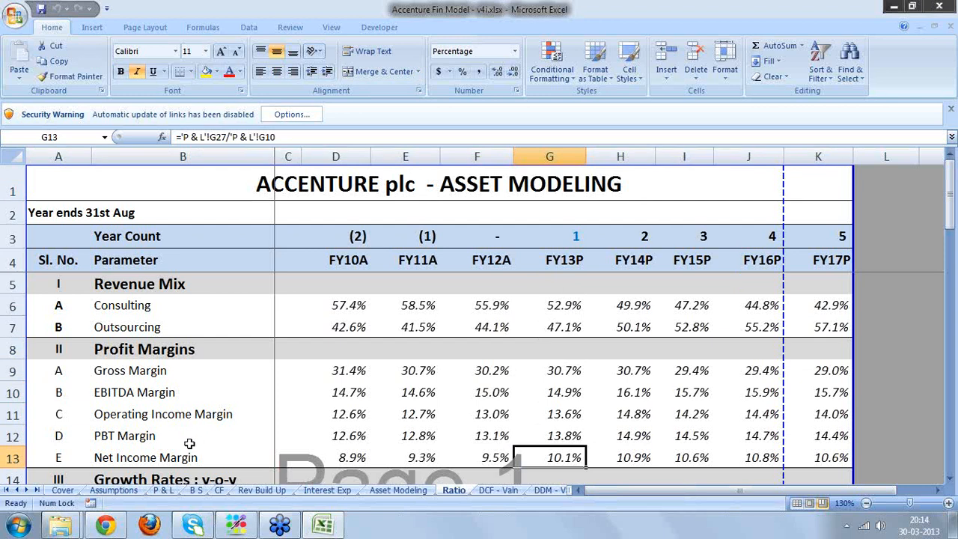
- Examine the P & L sheet's line items from other income down to Dividend Payout as %age of net income
left_click(169, 491)
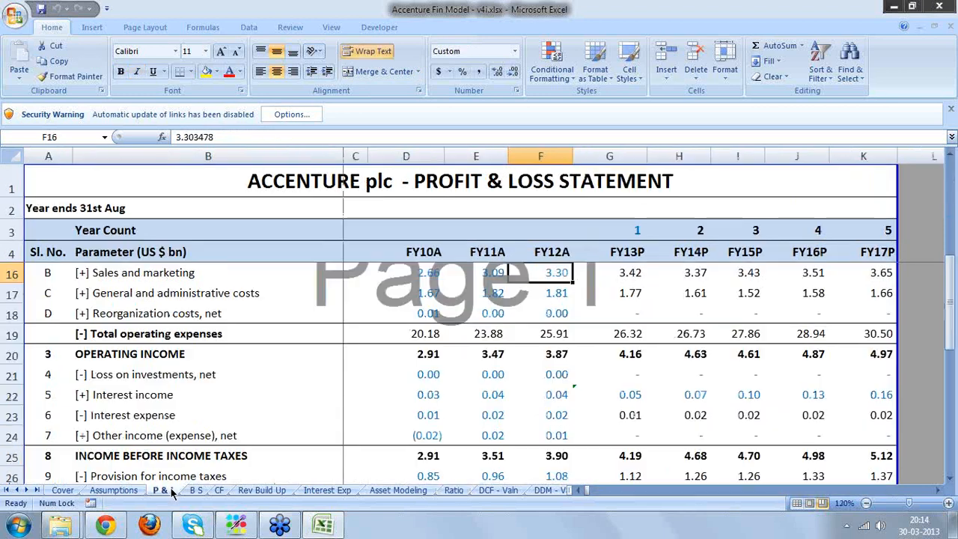
left_click(343, 413)
key("Down")
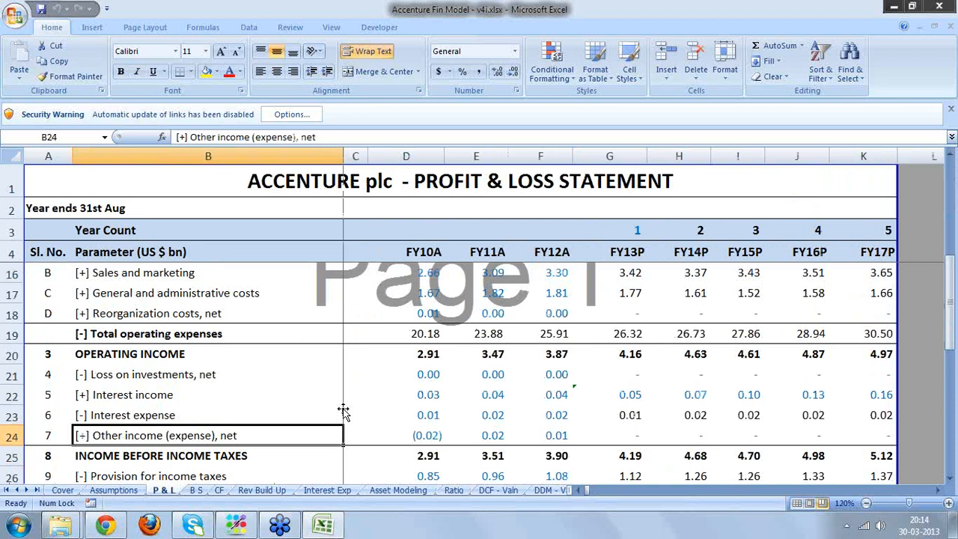
key("Down")
key("Down")
key("Down")
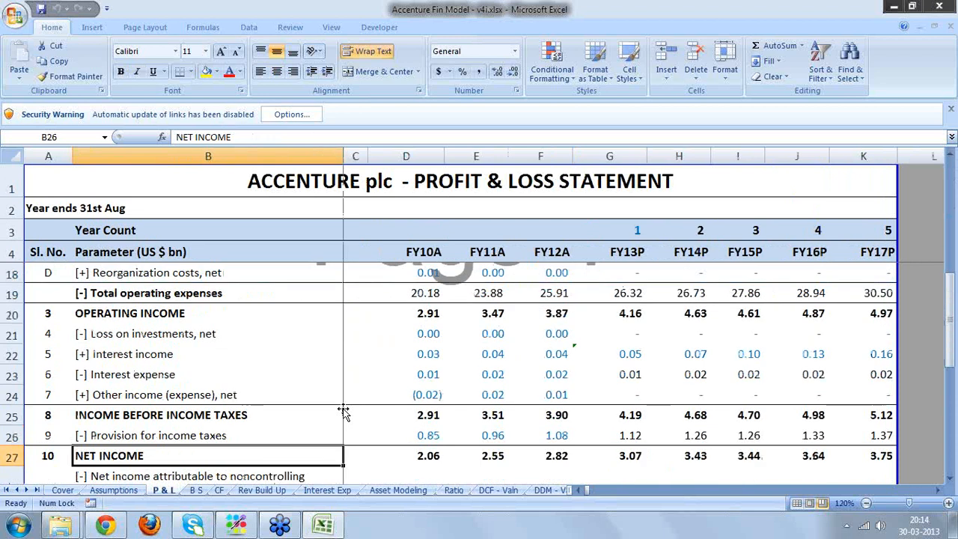
key("Down")
key("Down")
key("Down")
key("Down")
key("Down")
key("Down")
key("Down")
key("Down")
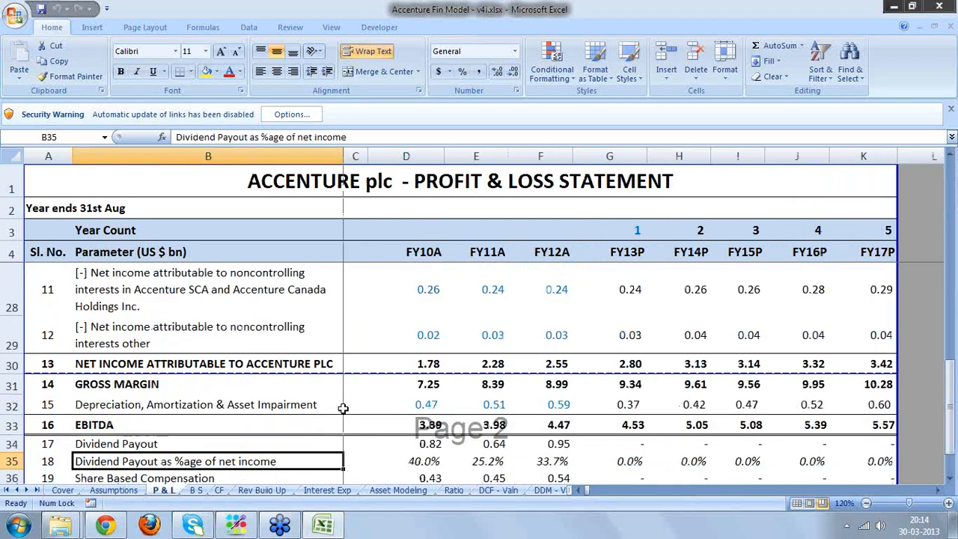
- Compare the FY12A formulas for Net Income and Net Income Attributable to Accenture plc on the P & L sheet
key("Up")
key("Up")
key("Up")
key("Up")
key("Up")
key("Up")
key("Up")
key("Up")
left_click(562, 272)
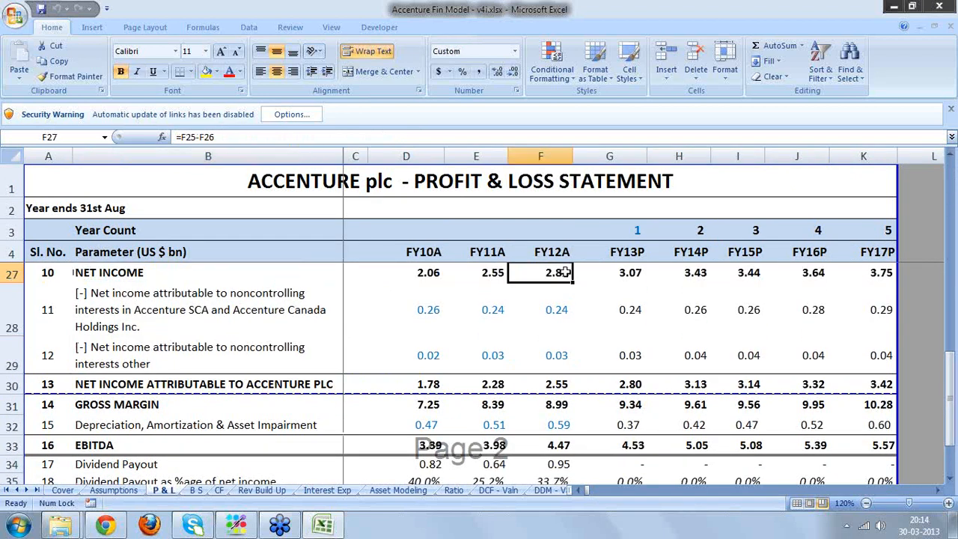
left_click(562, 376)
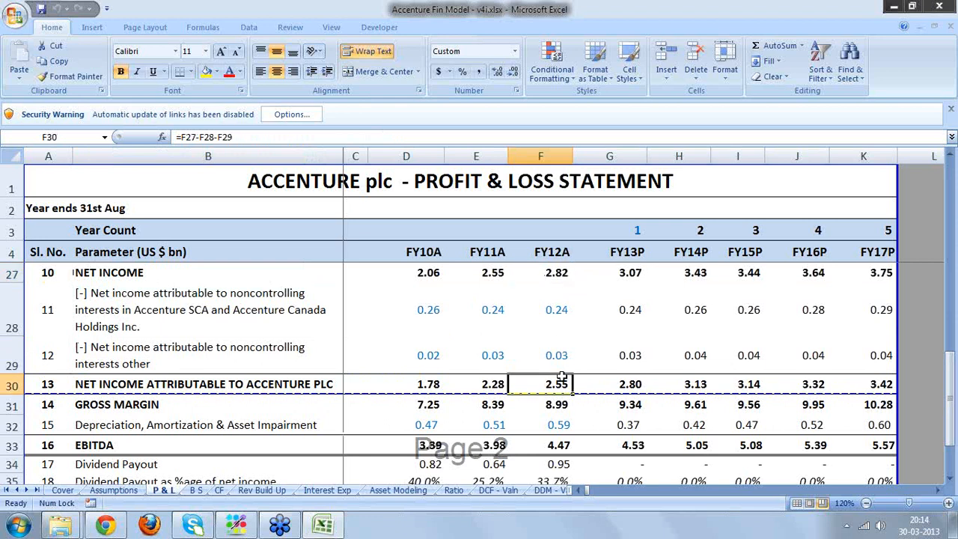
left_click(563, 277)
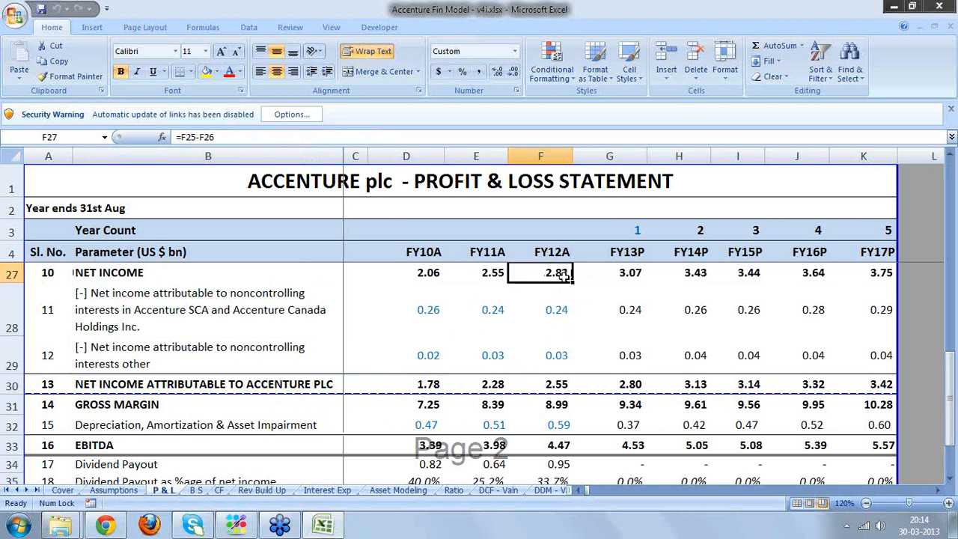
- Examine the FY12A column of the P & L sheet from net income up to the revenues and the cost of services
key("Up")
key("Up")
key("Up")
key("Up")
key("Up")
key("Up")
key("Up")
key("Up")
key("Up")
key("Up")
key("Up")
key("Up")
key("Up")
key("Up")
key("Up")
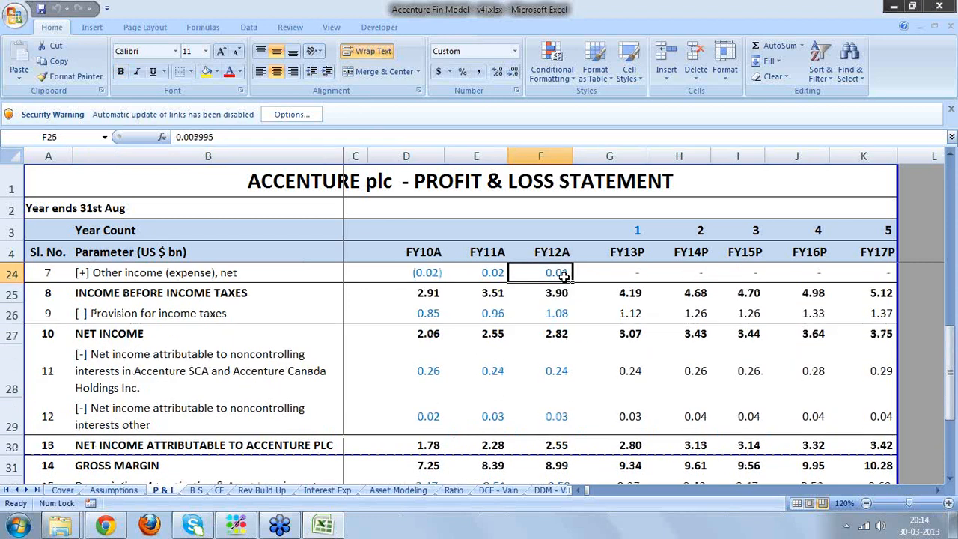
key("Up")
key("Up")
key("Up")
key("Up")
key("Up")
key("Up")
key("Up")
key("Down")
key("Down")
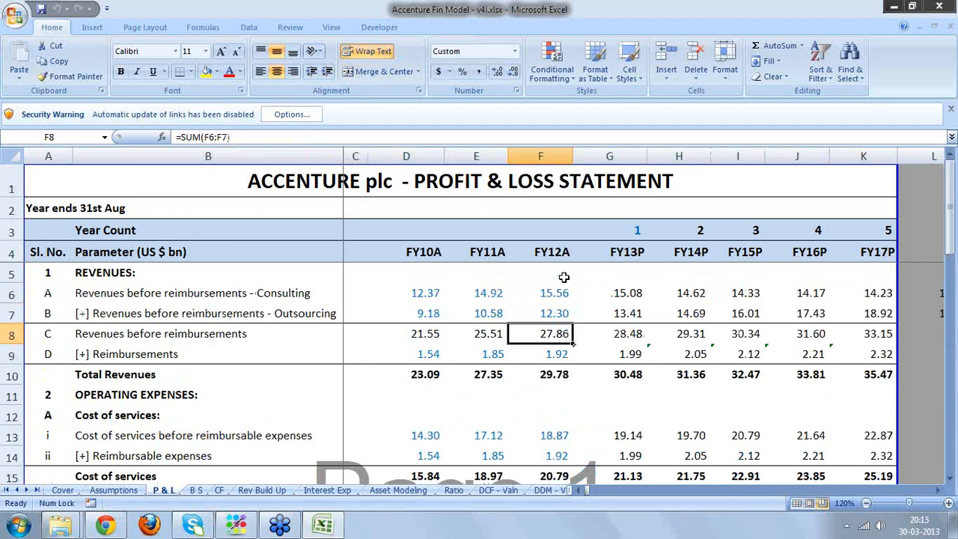
key("Down")
key("Down")
key("Down")
key("Down")
key("Down")
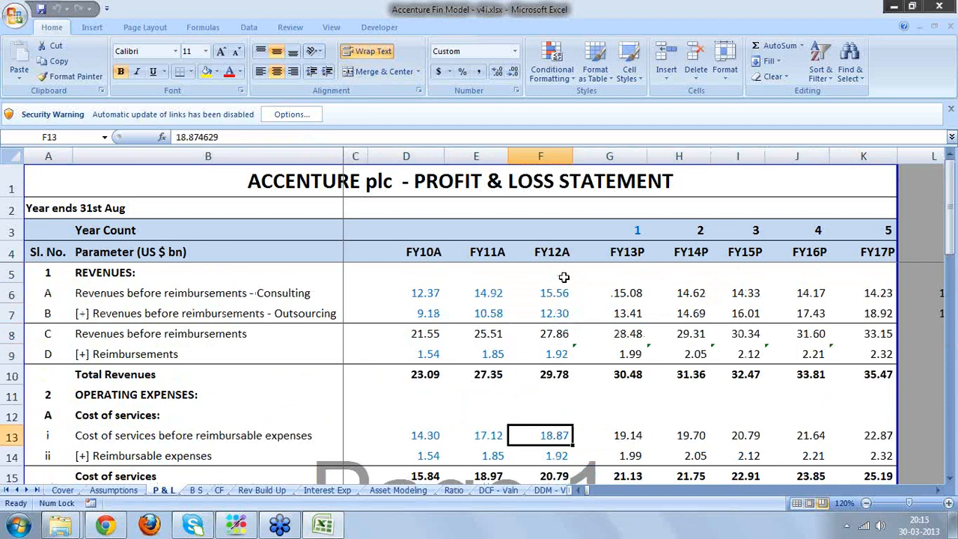
- Examine the FY12A column of the P & L sheet from the cost of services down to Net Income
key("Down")
key("Down")
key("Down")
key("Down")
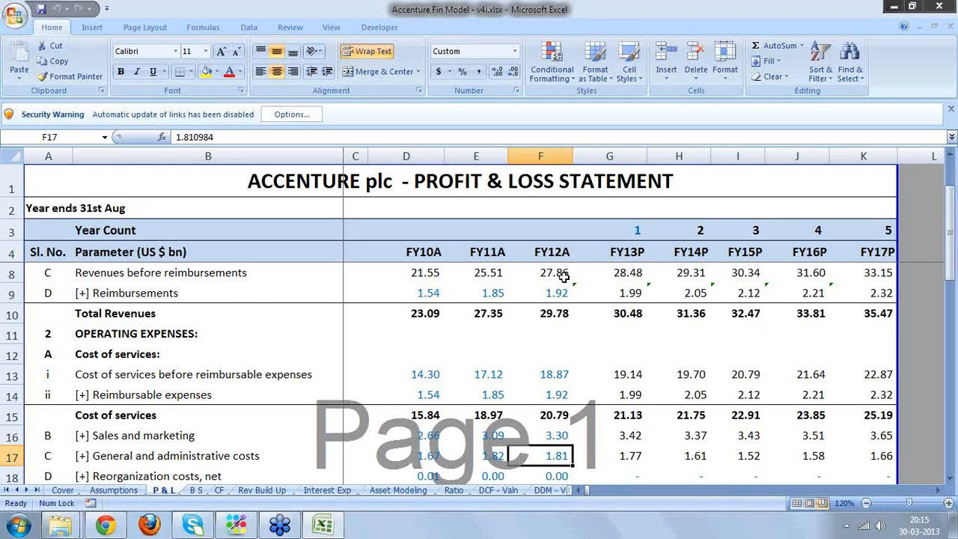
key("Down")
key("Down")
key("Down")
key("Down")
key("Down")
key("Down")
key("Down")
key("Down")
key("Down")
key("Down")
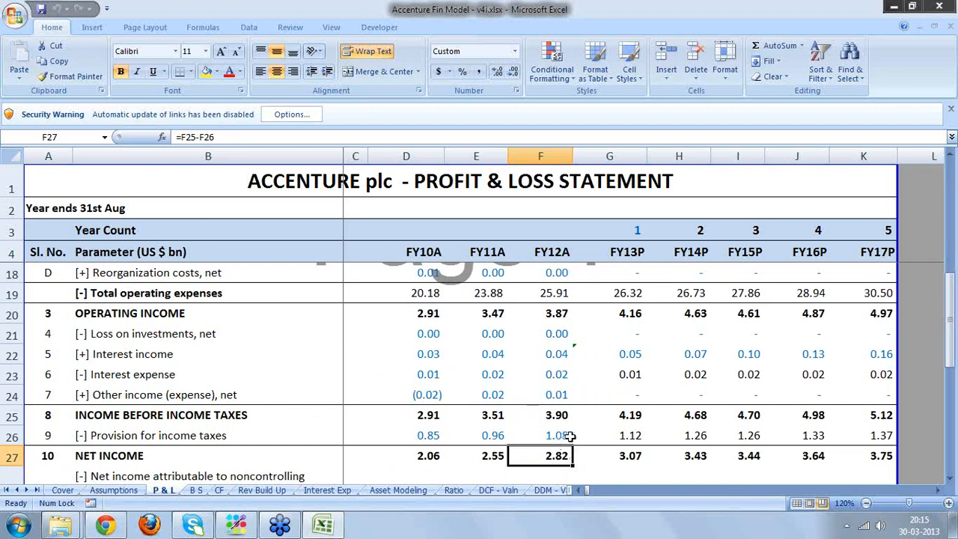
- Select the FY12A provision for income taxes and Net Income cells, and circle the Net Income value with the pink annotation pen
left_click_drag(570, 435, 557, 455)
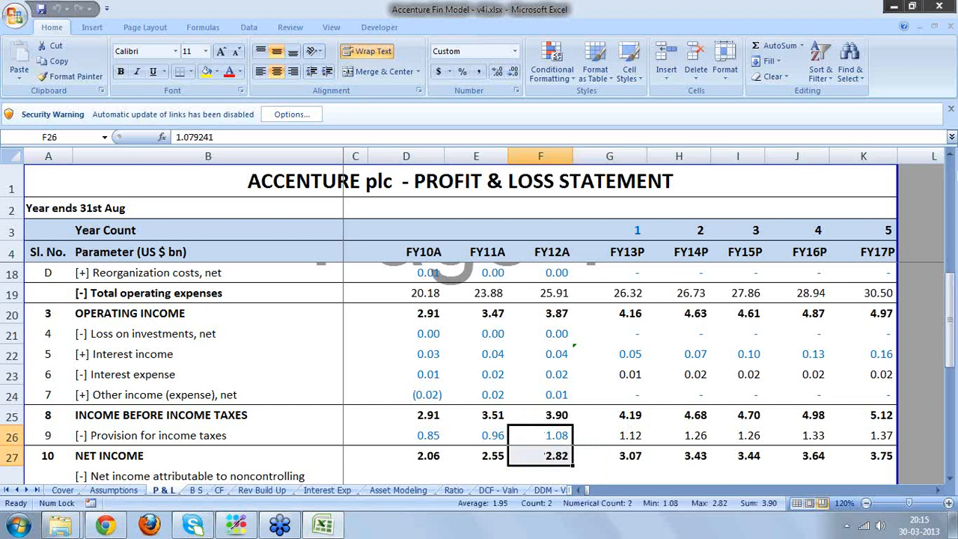
left_click(948, 178)
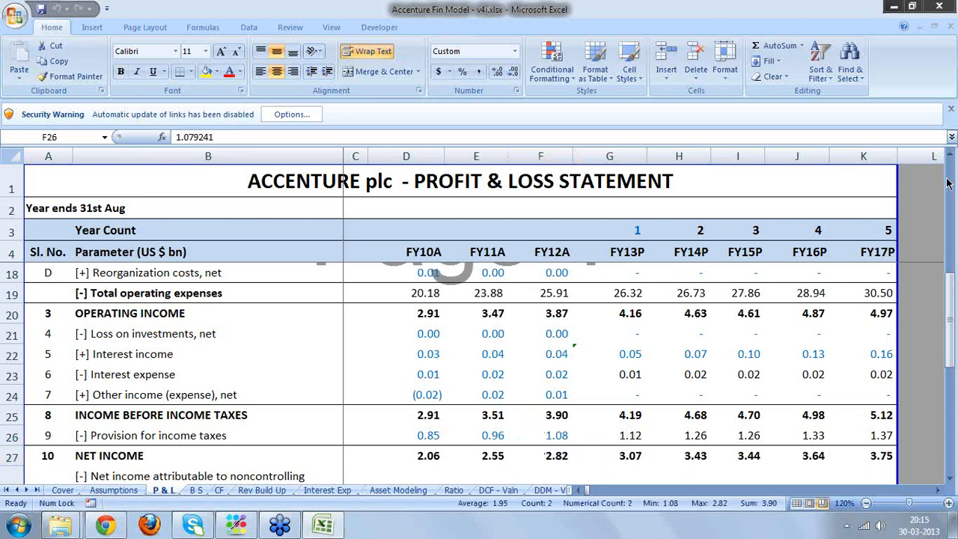
left_click(851, 215)
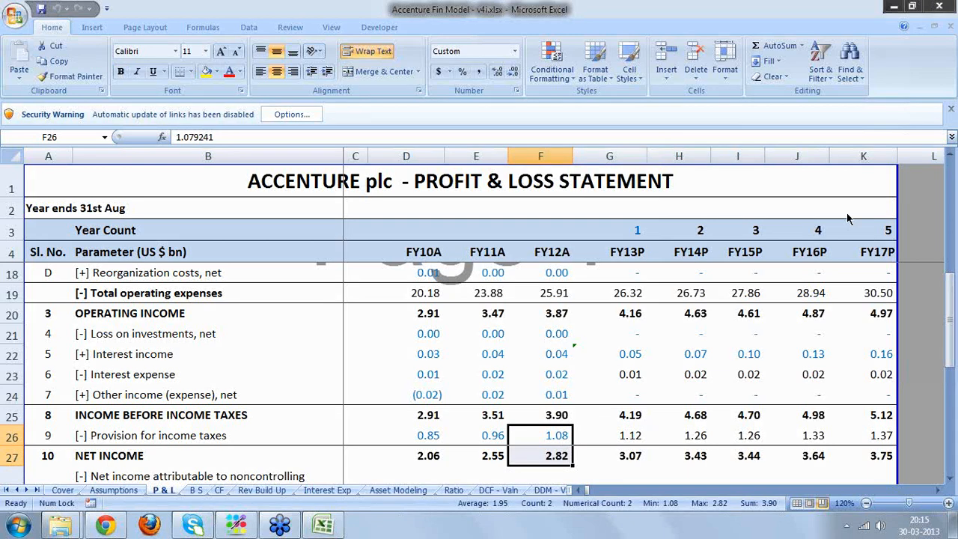
mouse_move(584, 431)
left_mouse_down()
mouse_move(554, 425)
mouse_move(560, 473)
mouse_move(593, 461)
mouse_move(579, 424)
left_mouse_up()
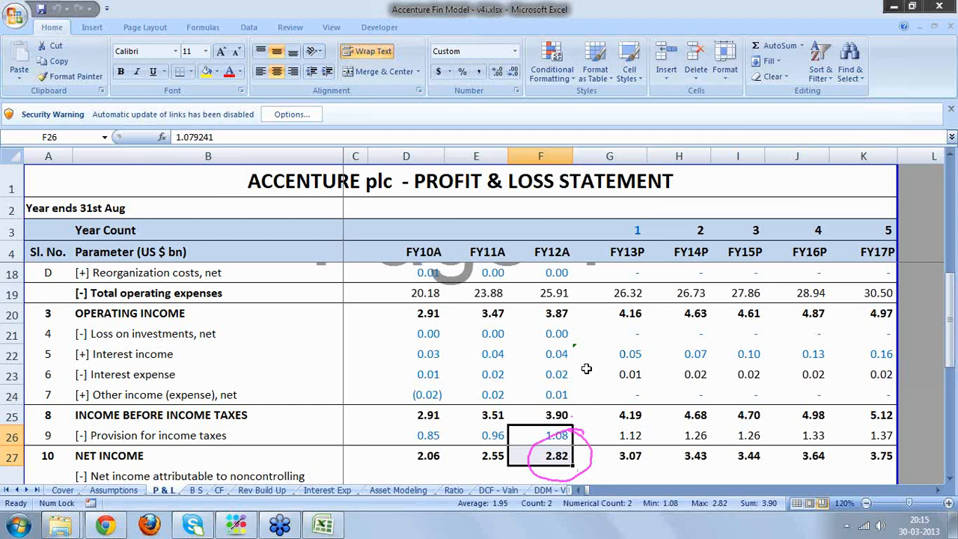
- Examine the FY13P year-on-year growth rate formulas on the Ratio sheet, down to the Revenue CAGR
left_click(454, 490)
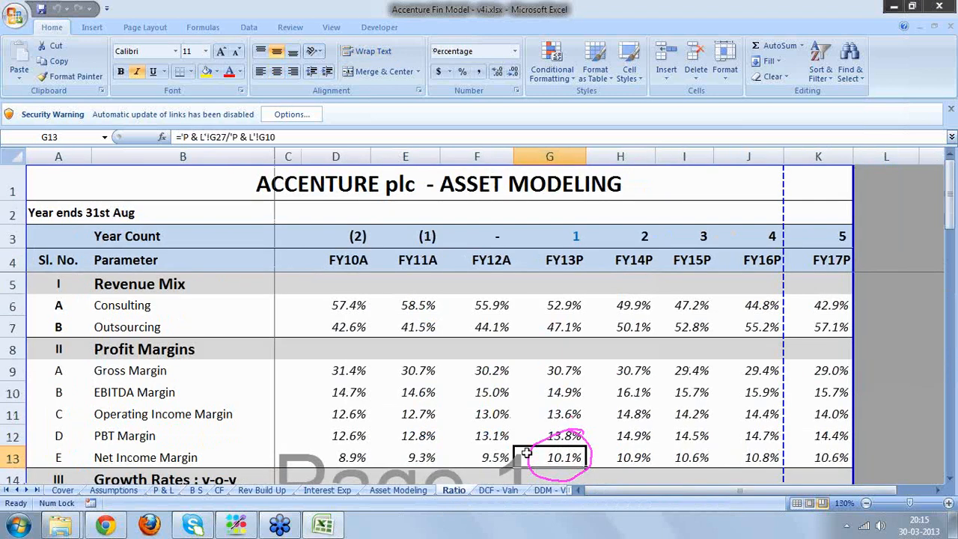
key("Down")
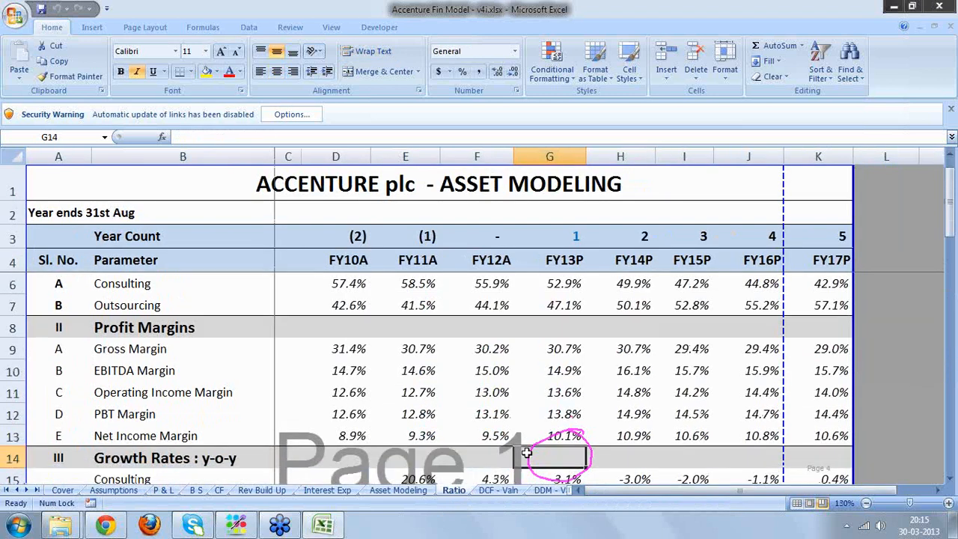
key("Down")
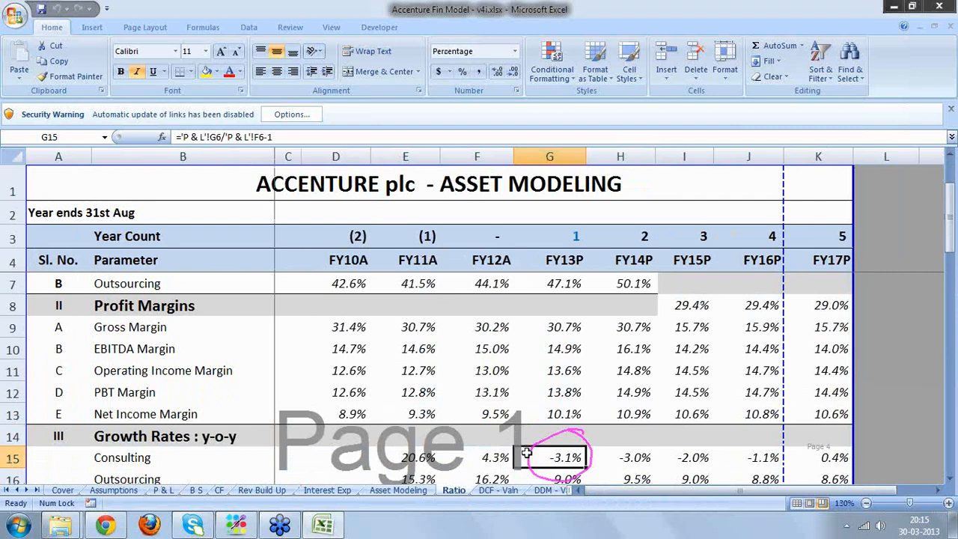
key("Down")
key("Down")
key("Down")
key("Down")
key("Down")
key("Down")
key("Down")
key("Down")
key("Down")
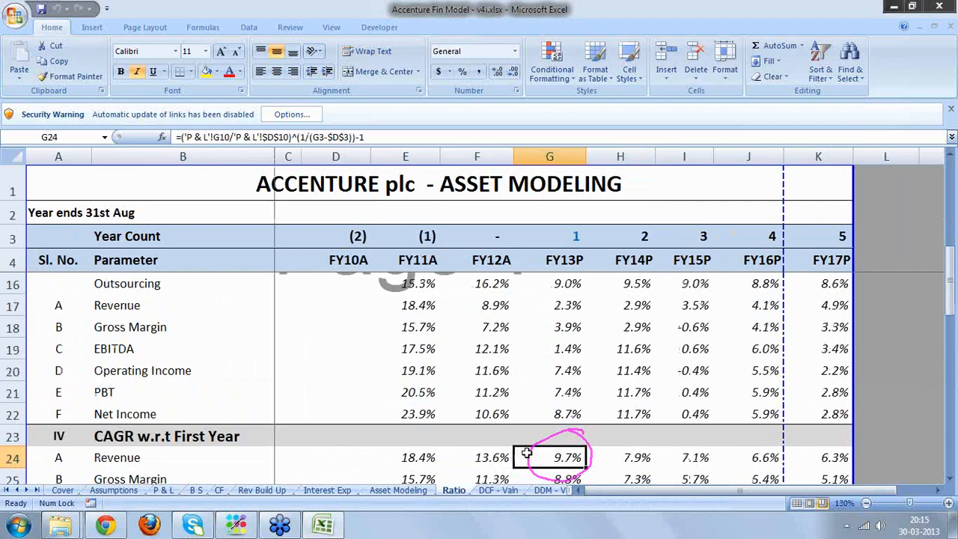
- Examine the FY13P CAGR and As a % of Sales formulas, from Gross Margin down to General and administrative costs
key("Down")
key("Down")
key("Down")
key("Down")
key("Down")
key("Down")
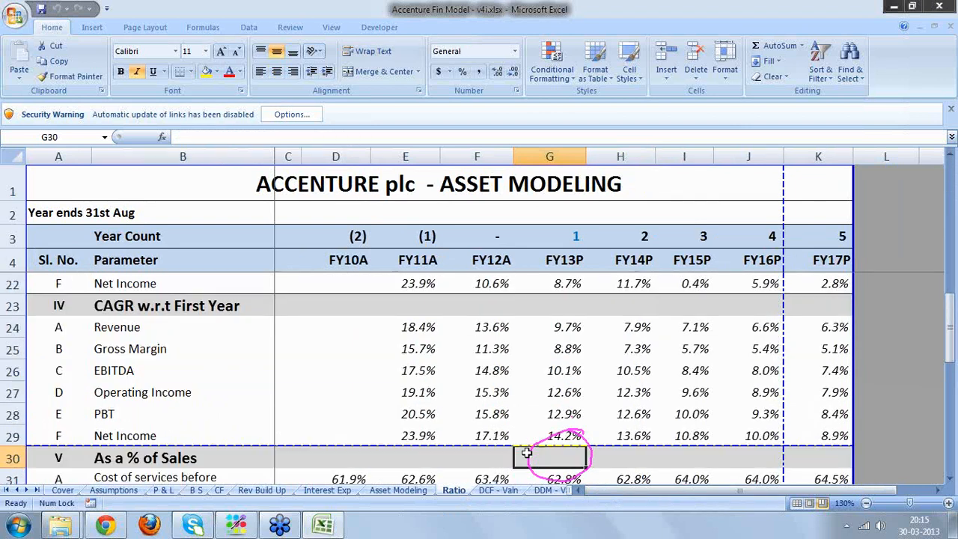
key("Down")
key("Down")
key("Down")
key("Down")
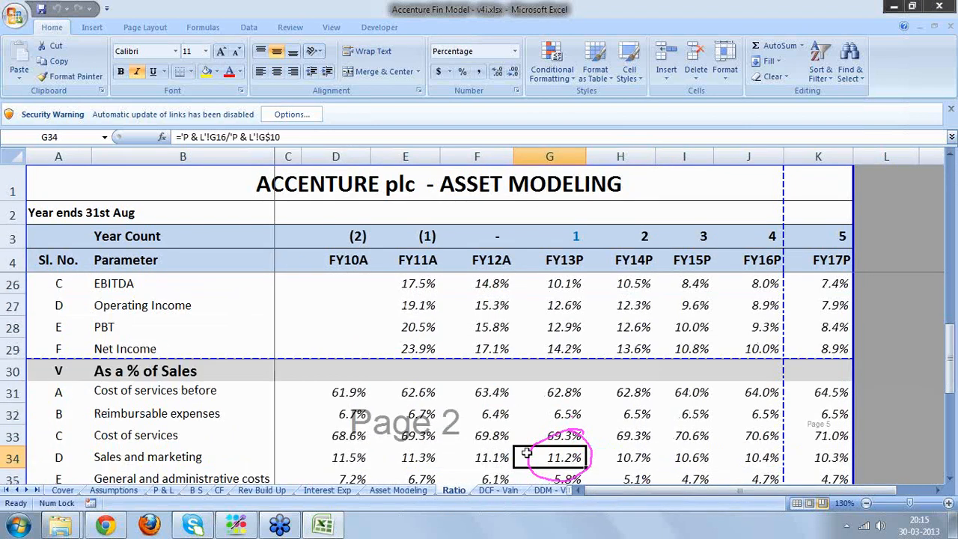
key("Down")
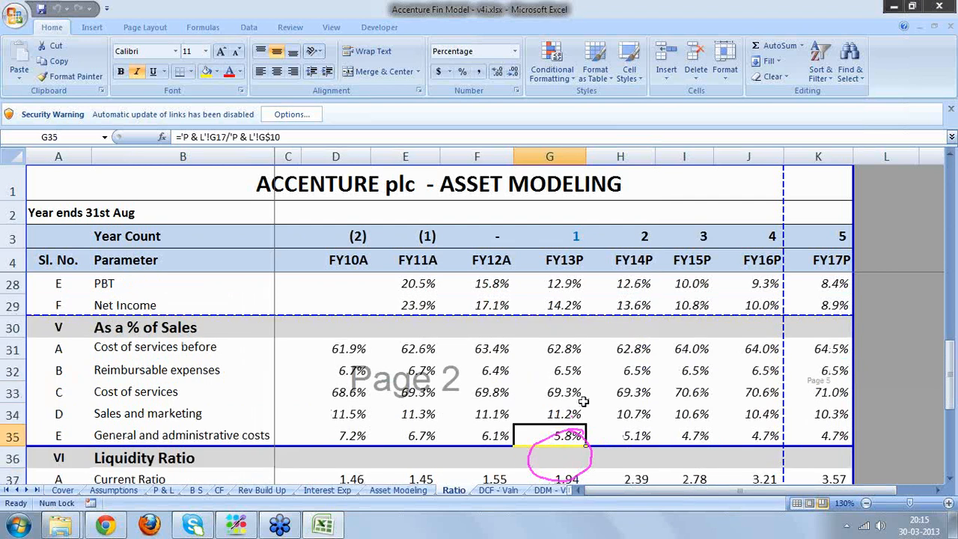
- Review the FY13P ratio formulas from Reimbursable expenses down to the Current Ratio
left_click(568, 376)
key("Down")
key("Down")
key("Down")
key("Down")
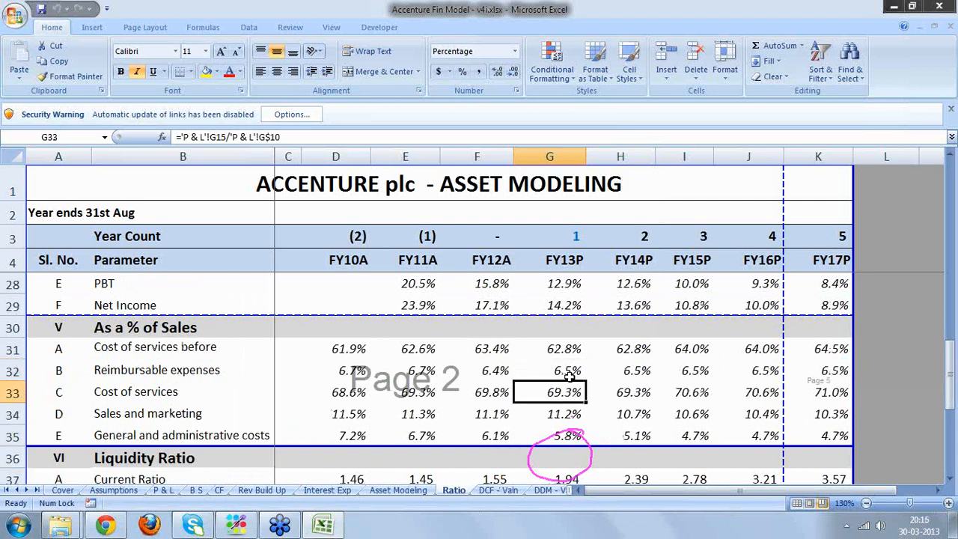
key("Down")
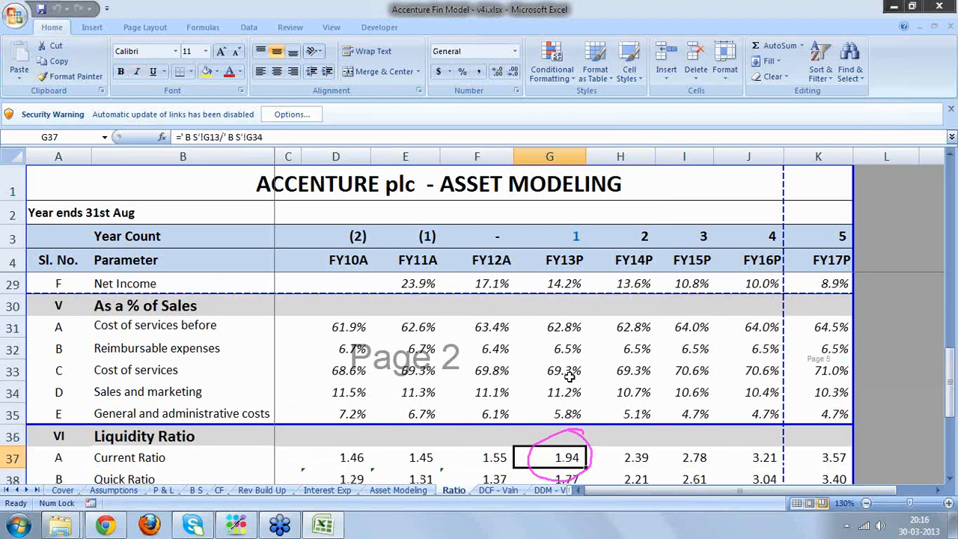
- Examine the FY13P Quick Ratio, return ratios and Debt/Equity on the Ratio sheet, returning to the ROAE formula
key("Down")
key("Down")
key("Down")
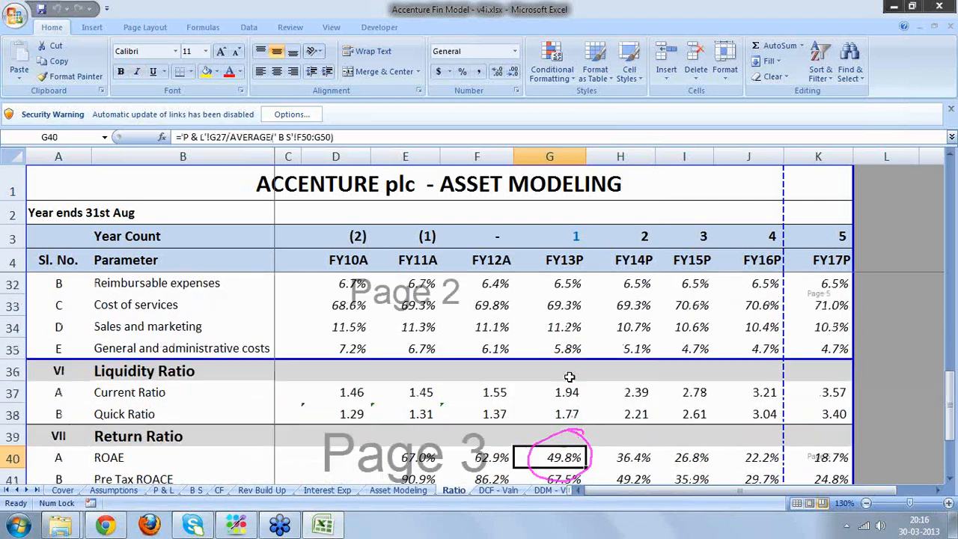
key("Down")
key("Down")
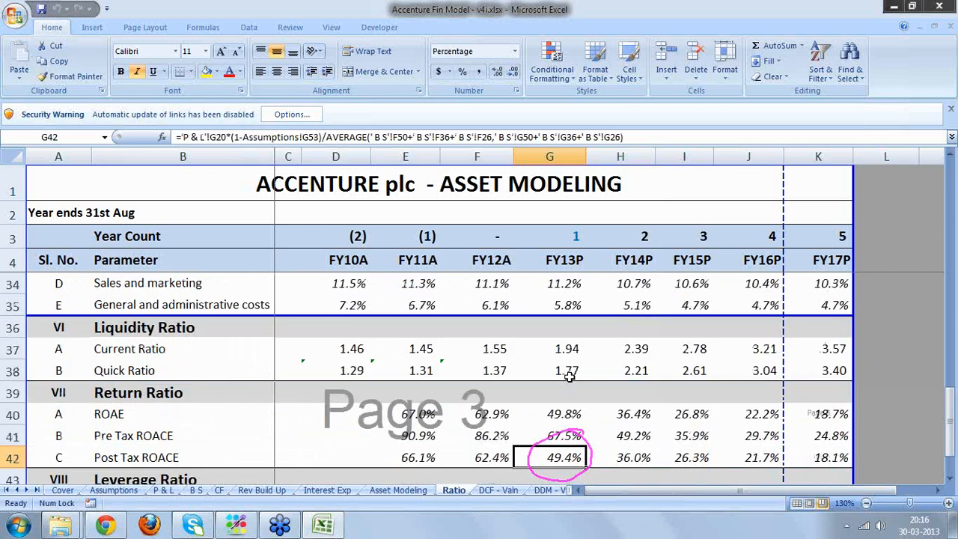
key("Down")
key("Down")
left_click(569, 376)
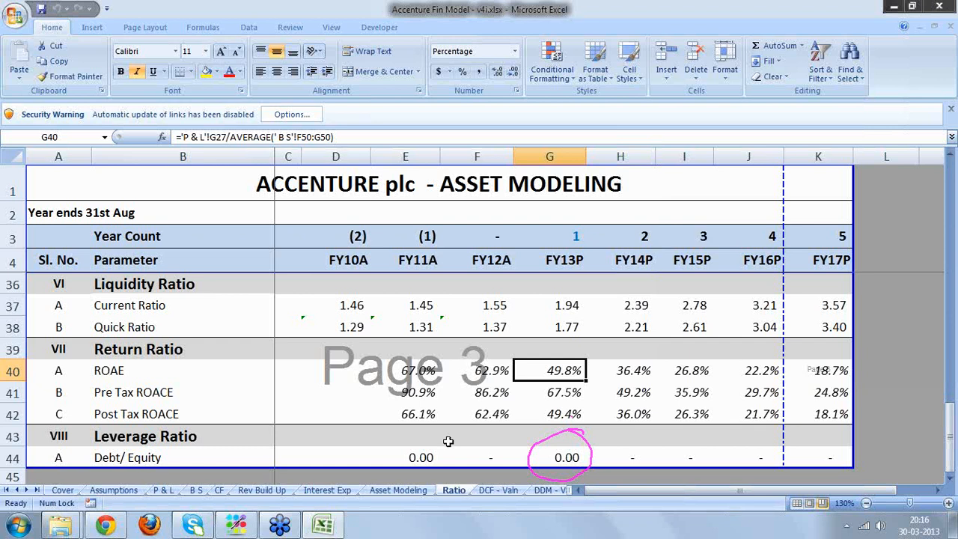
- Examine the FY12A asset totals and non-current liabilities on the B S sheet
left_click(199, 492)
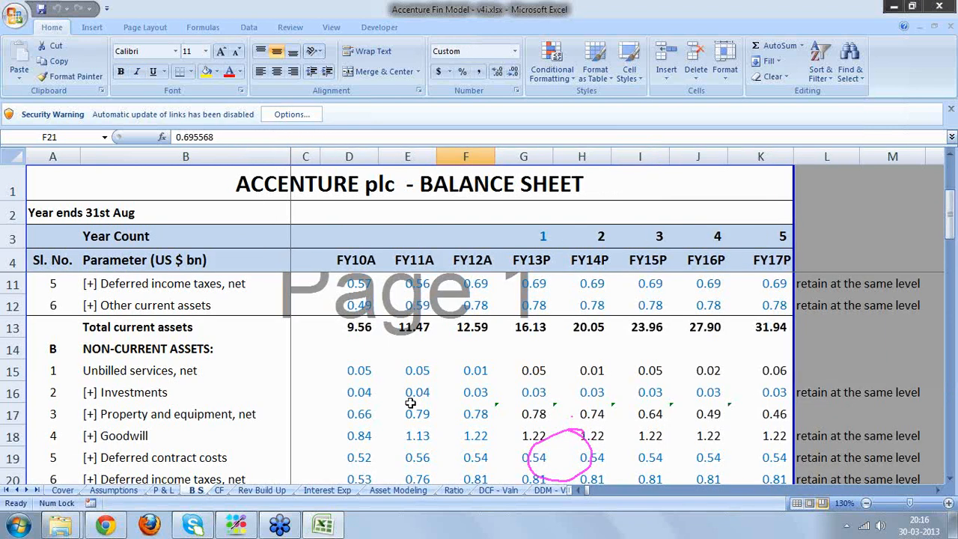
key("Down")
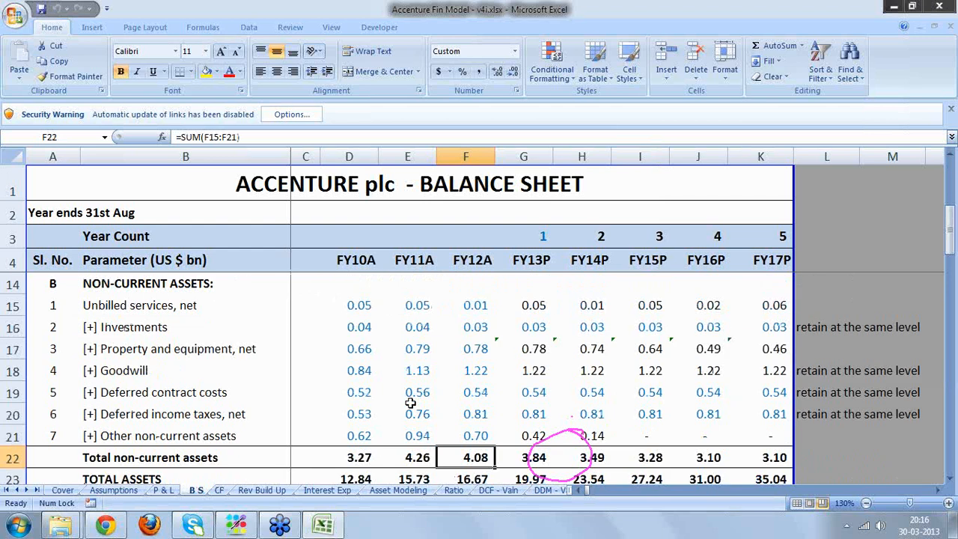
key("Down")
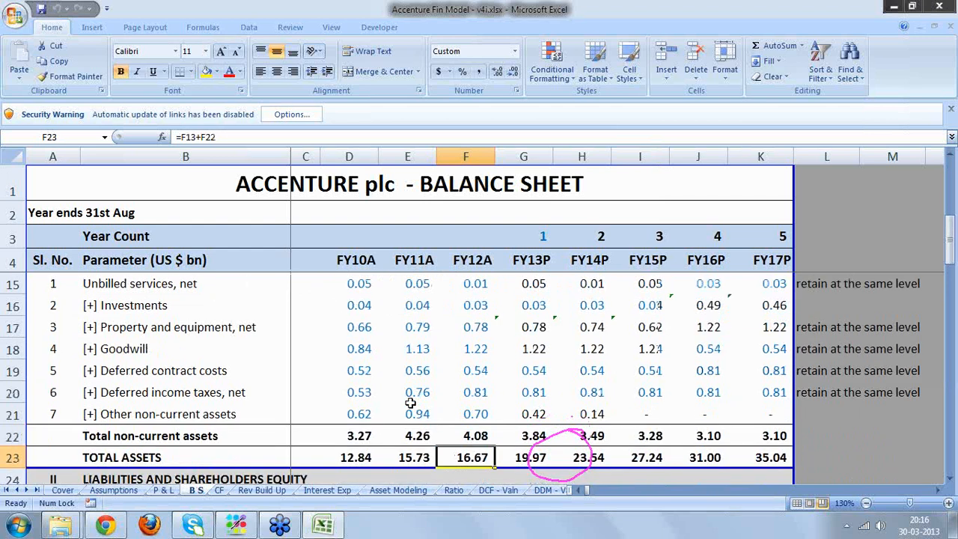
key("Page_Down")
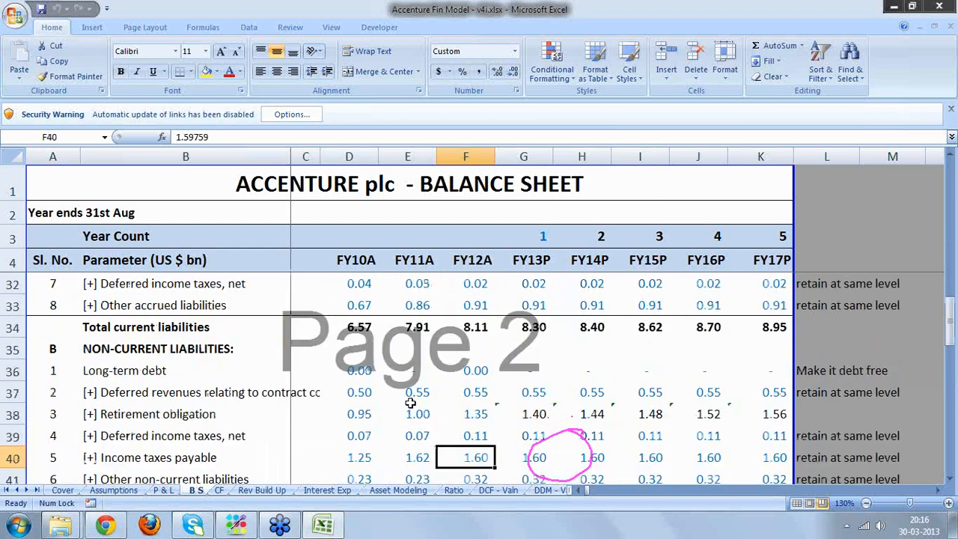
scroll(410, 403, "down", 3)
- Compare the FY12A formulas for Accenture plc shareholders equity, non controlling interests, total shareholders equity and total liabilities on the B S sheet
left_click(474, 436)
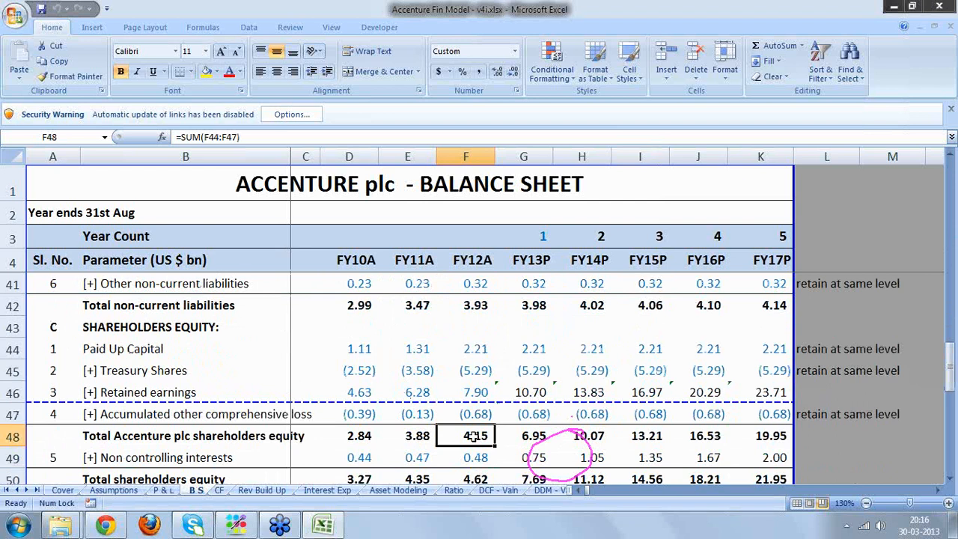
key("Down")
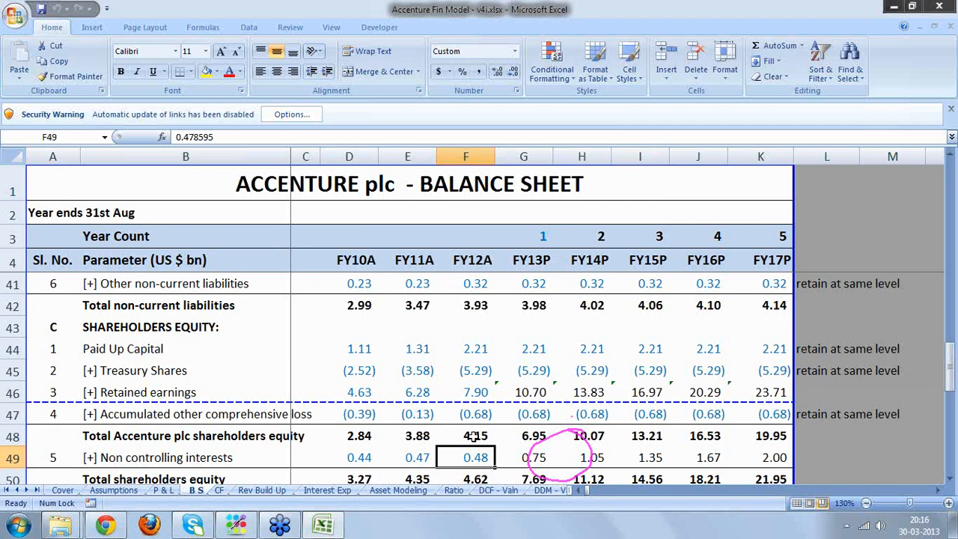
key("Down")
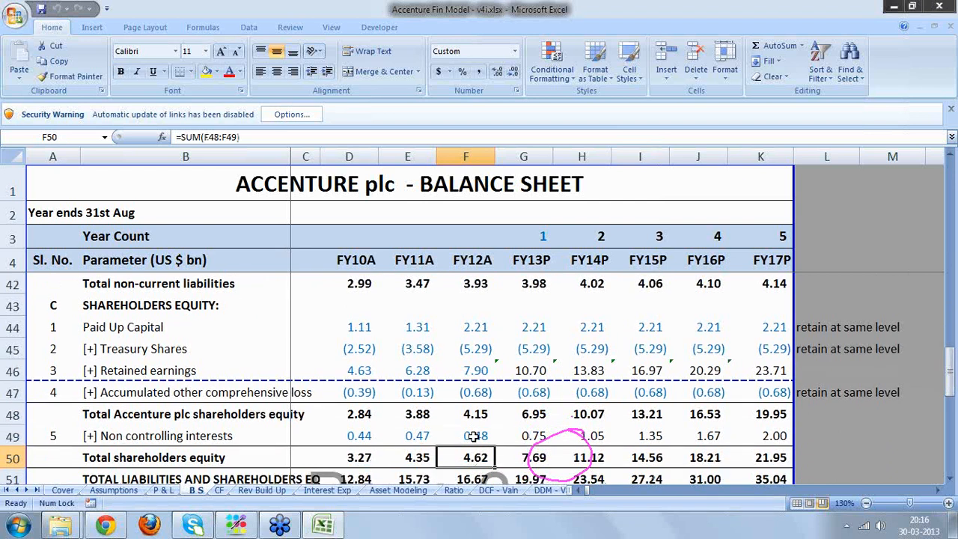
key("Down")
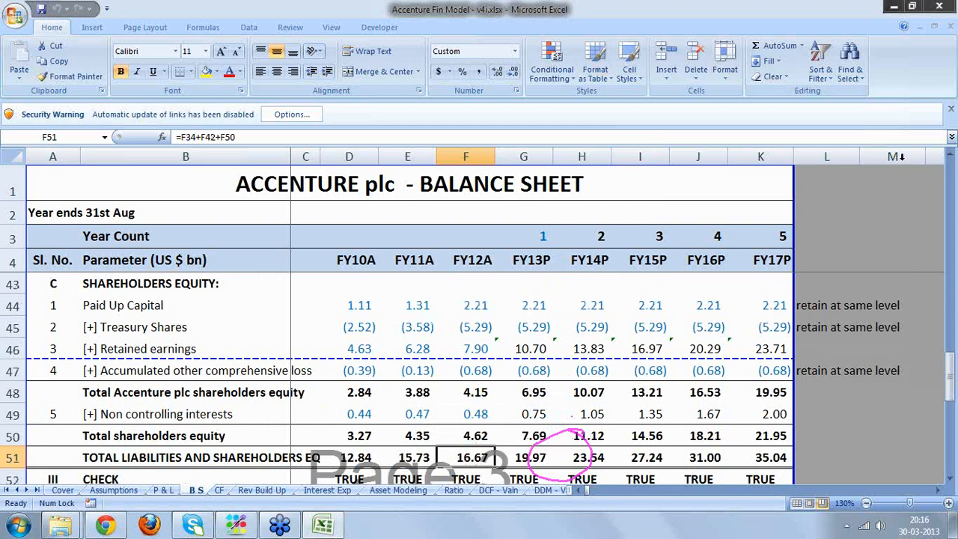
- Mark the FY12A Total Accenture plc shareholders equity and Total shareholders equity values with the yellow highlighter
left_click(952, 173)
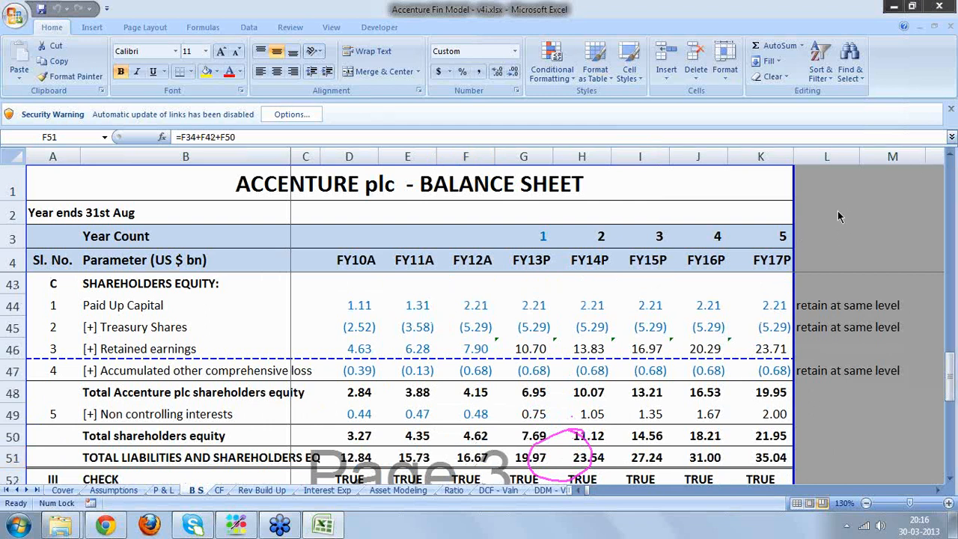
left_click(846, 217)
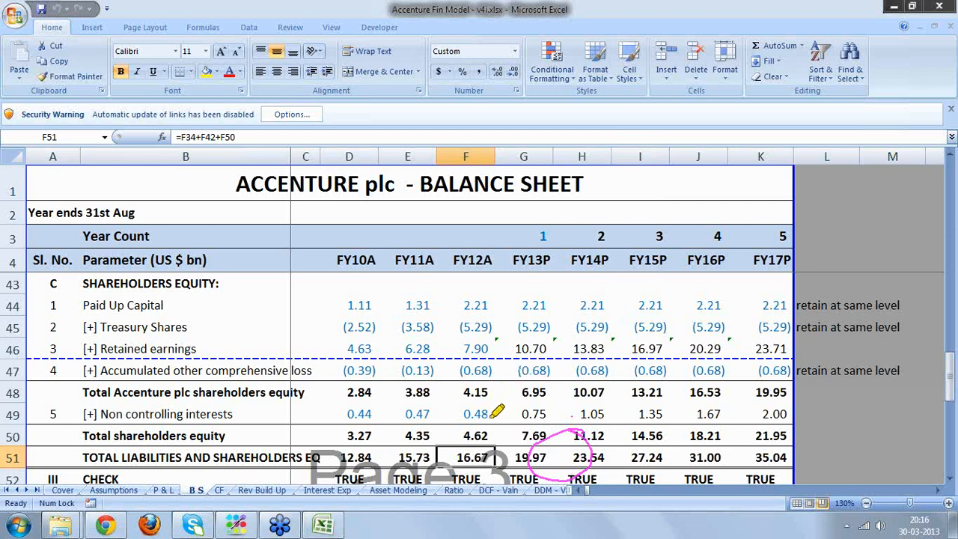
mouse_move(489, 419)
left_mouse_down()
mouse_move(492, 386)
mouse_move(467, 374)
mouse_move(495, 396)
mouse_move(481, 388)
mouse_move(502, 378)
left_mouse_up()
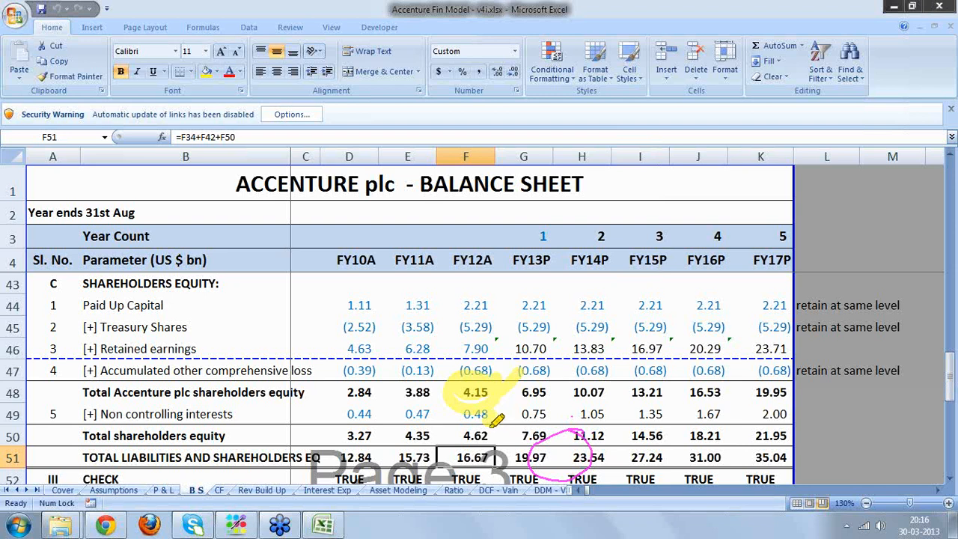
mouse_move(494, 422)
left_mouse_down()
mouse_move(479, 416)
mouse_move(458, 437)
mouse_move(487, 453)
mouse_move(494, 422)
left_mouse_up()
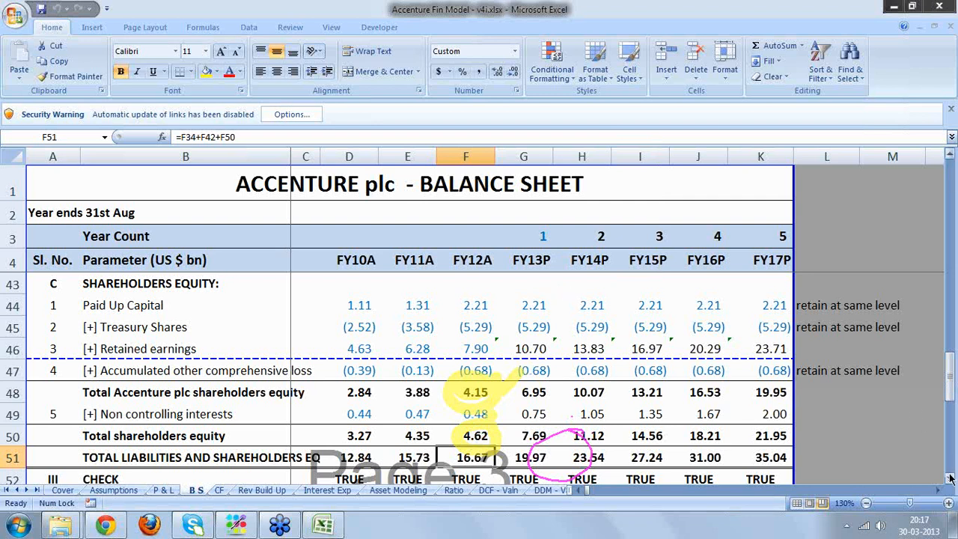
- Review the working capital section of the B S sheet and the FY13P Pre Tax ROACE formula on the Ratio sheet
left_click_drag(950, 478, 950, 478)
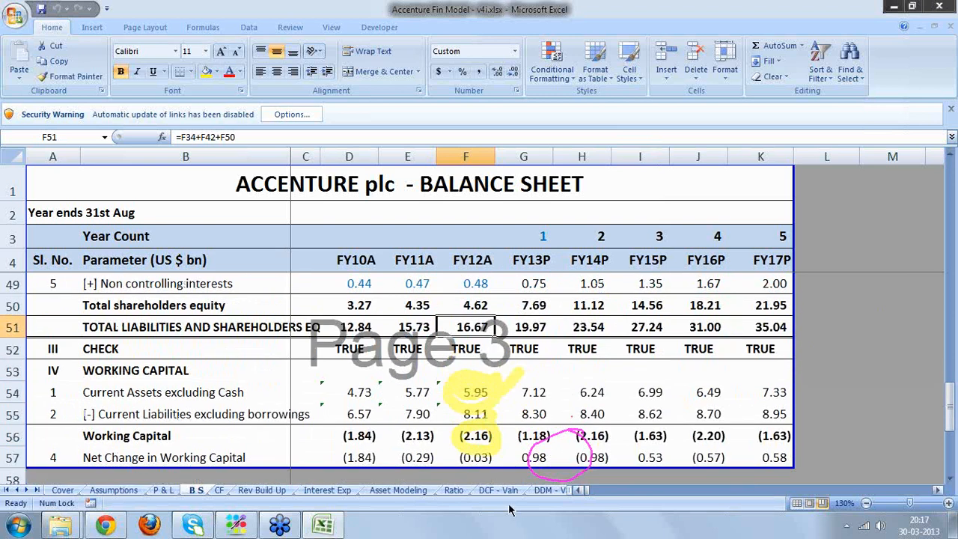
left_click(452, 490)
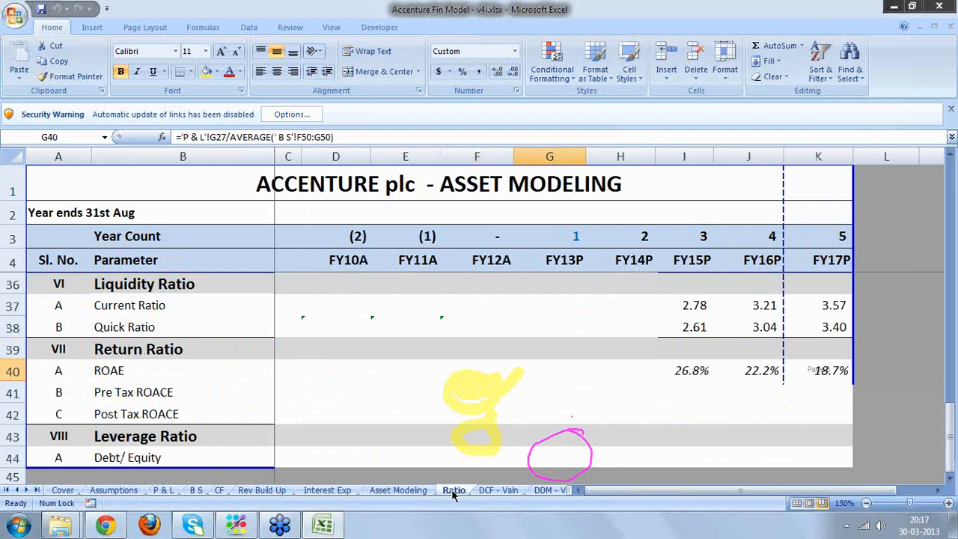
left_click(578, 396)
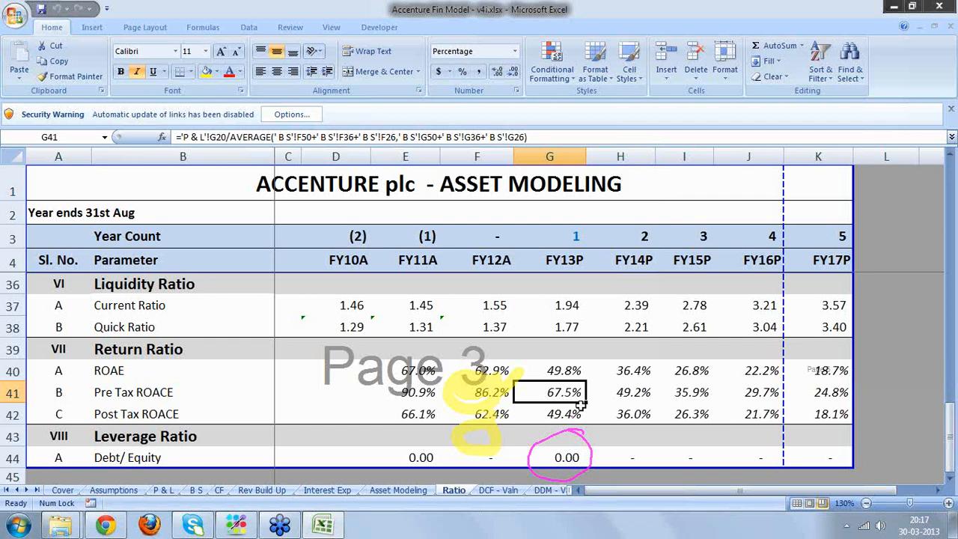
- Review the FY13P ratios on the Ratio sheet from Pre Tax ROACE back up to the Revenue Mix section
key("Up")
key("Up")
key("Up")
key("Up")
key("Up")
key("Up")
key("Up")
key("Up")
key("Up")
key("Up")
key("Up")
key("Up")
key("Up")
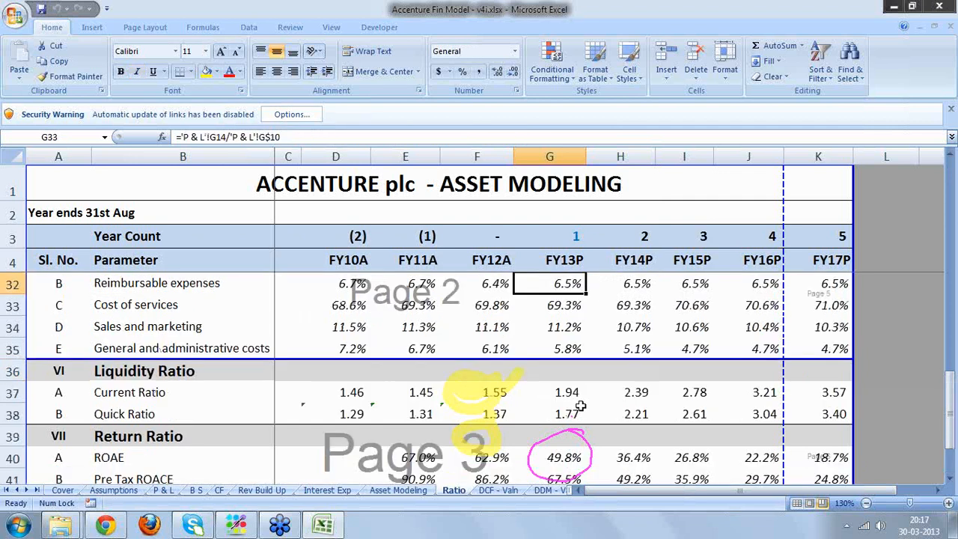
key("Up")
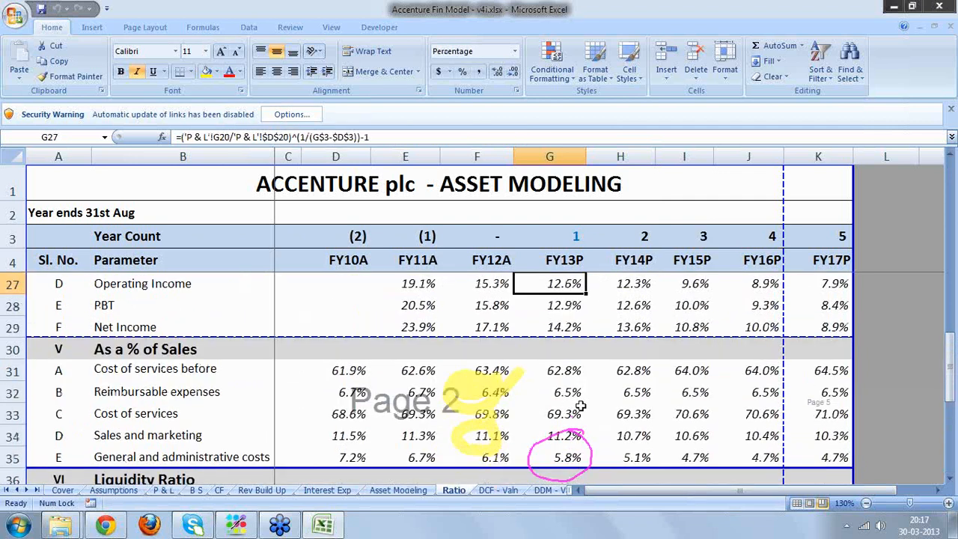
key("Up")
key("Up")
key("Up")
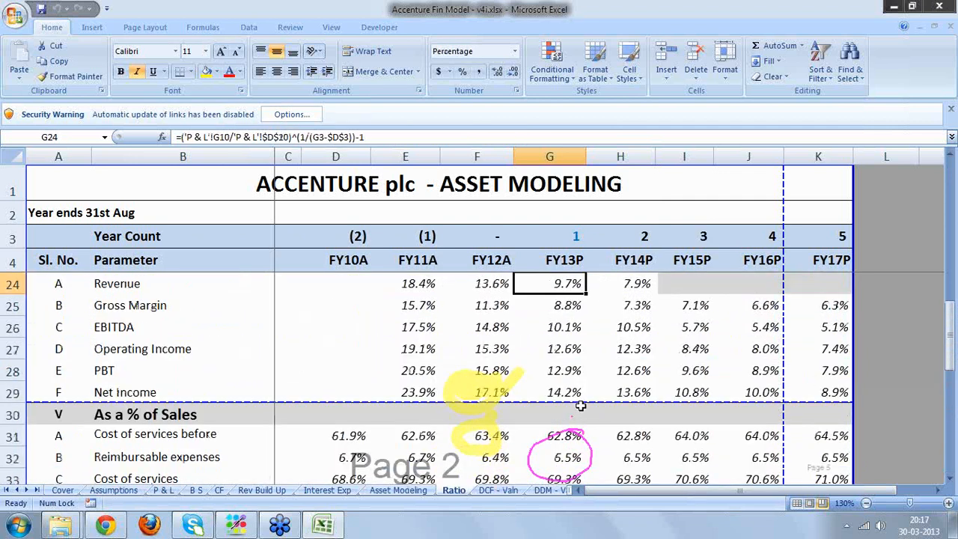
key("ctrl+Home")
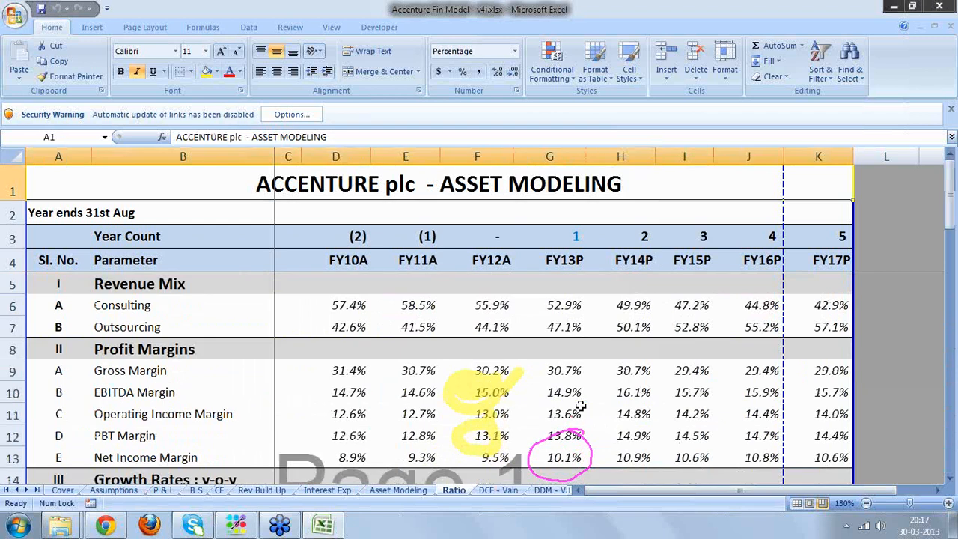
- Examine the Ratio sheet's FY13P column from the sheet's start through growth rates, CAGR and As a % of Sales to Current Ratio
key("Down")
key("Down")
key("Down")
key("Down")
key("Down")
key("Down")
key("Down")
key("Down")
key("Down")
key("Down")
key("Down")
key("Down")
key("Down")
key("Down")
key("Down")
key("Down")
key("Down")
key("Down")
key("Down")
key("Down")
key("Down")
key("Down")
key("Down")
key("Down")
key("Down")
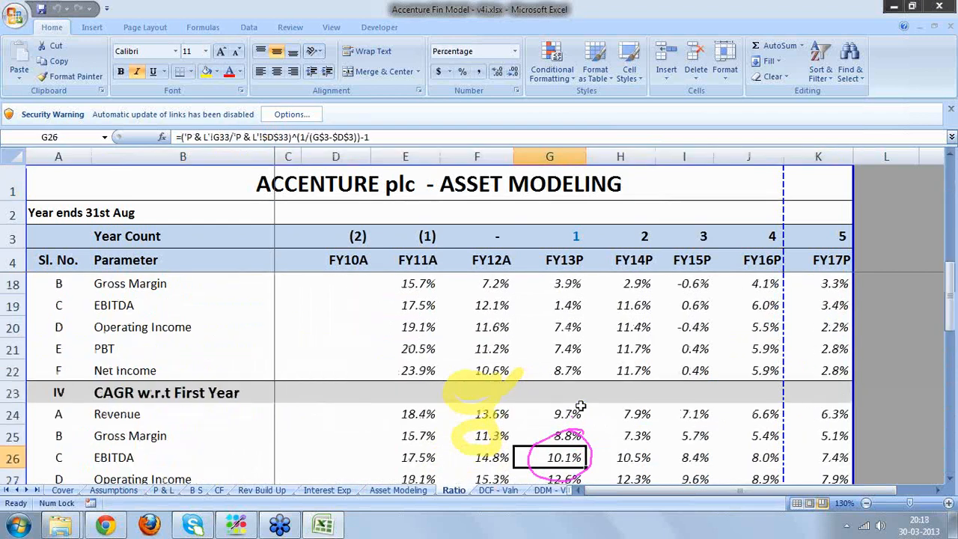
key("Down")
key("Down")
key("Down")
key("Down")
key("Down")
key("Down")
key("Down")
key("Down")
key("Down")
key("Down")
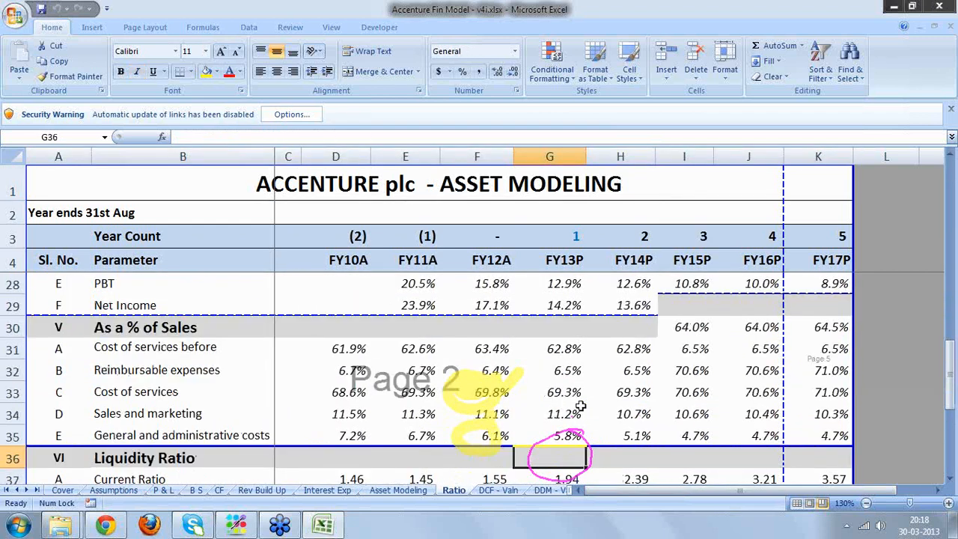
key("Down")
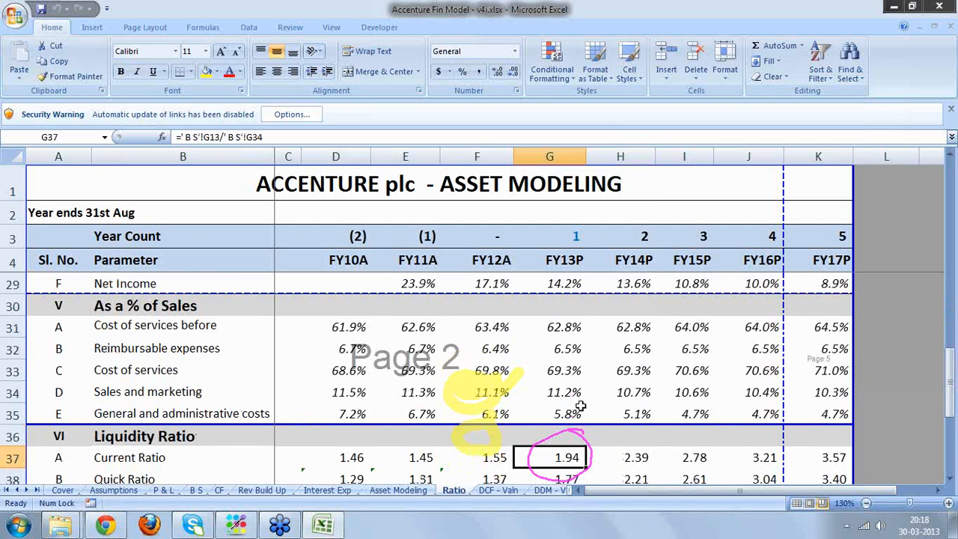
- Look through the return and leverage ratios and inspect the FY13P Post Tax ROACE formula
key("Down")
key("Down")
key("Down")
key("Down")
key("Down")
key("Down")
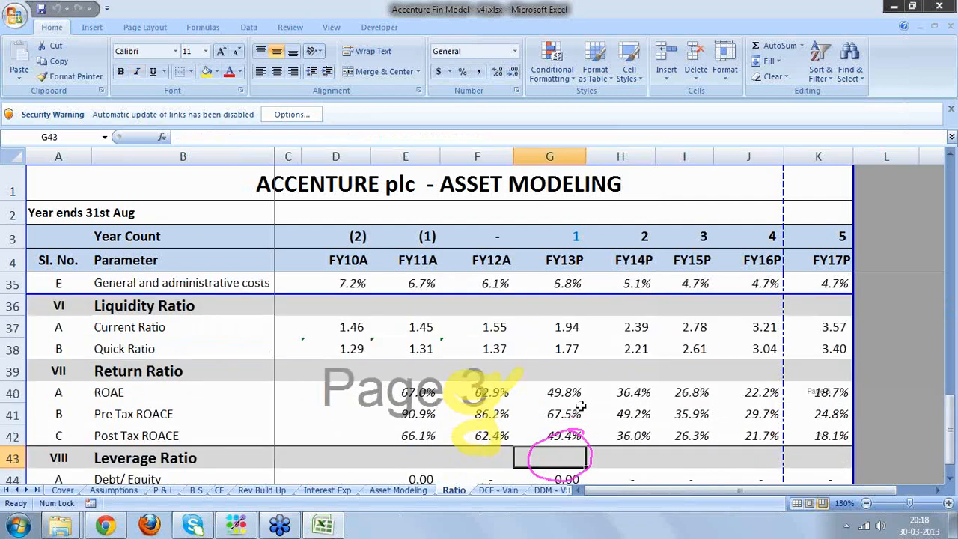
key("Down")
key("Down")
key("Up")
key("Up")
key("Up")
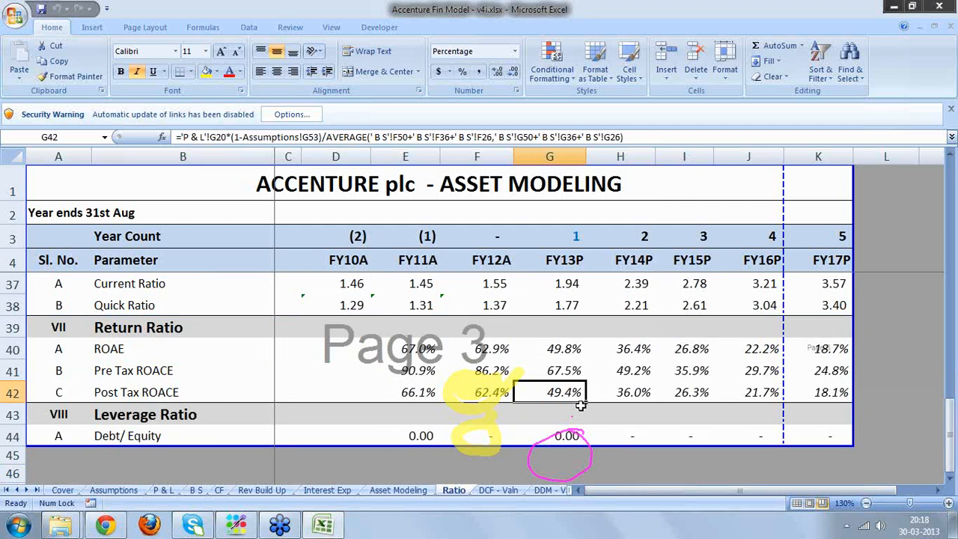
- Clear the on-screen pen and highlighter marks and bring up the blank Sheet1 worksheet
left_click(946, 182)
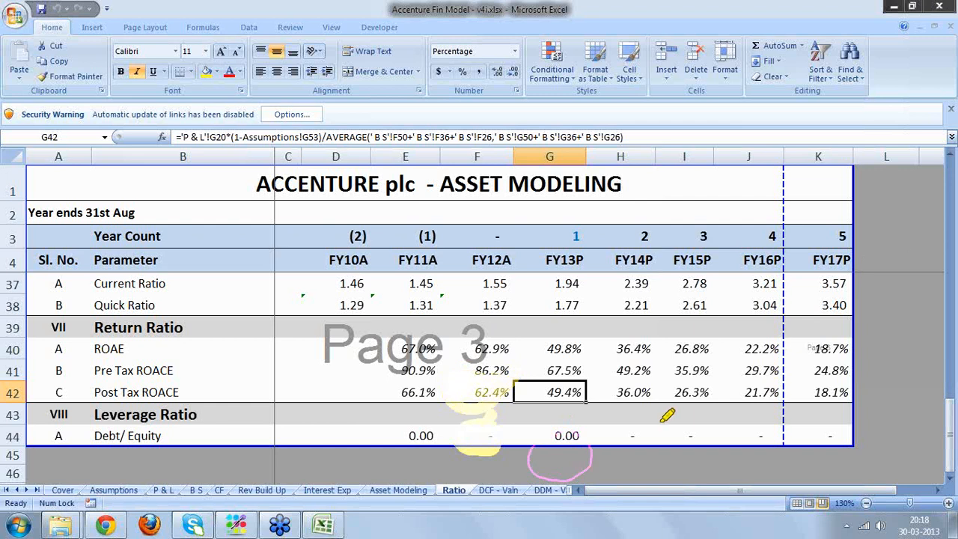
left_click(542, 492)
left_click(551, 493)
left_click(552, 491)
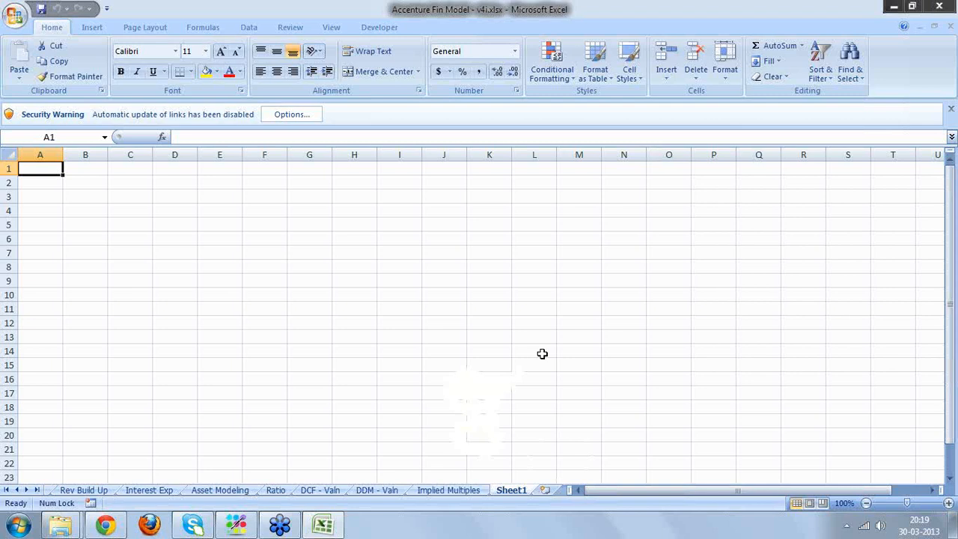
- Glance at the DCF - Valn sheet and enter "What should be horizon of projections?" in cell A1 of Sheet1
left_click(322, 490)
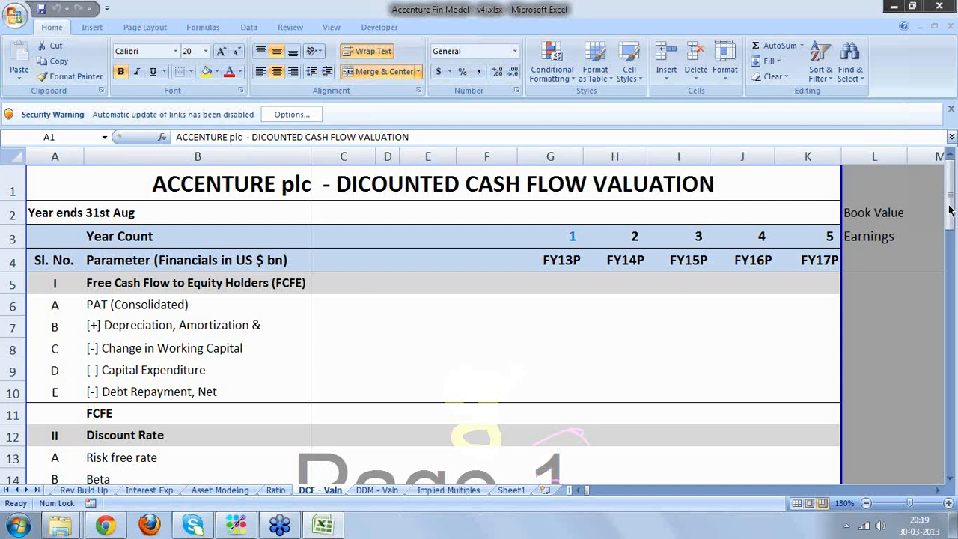
left_click(511, 491)
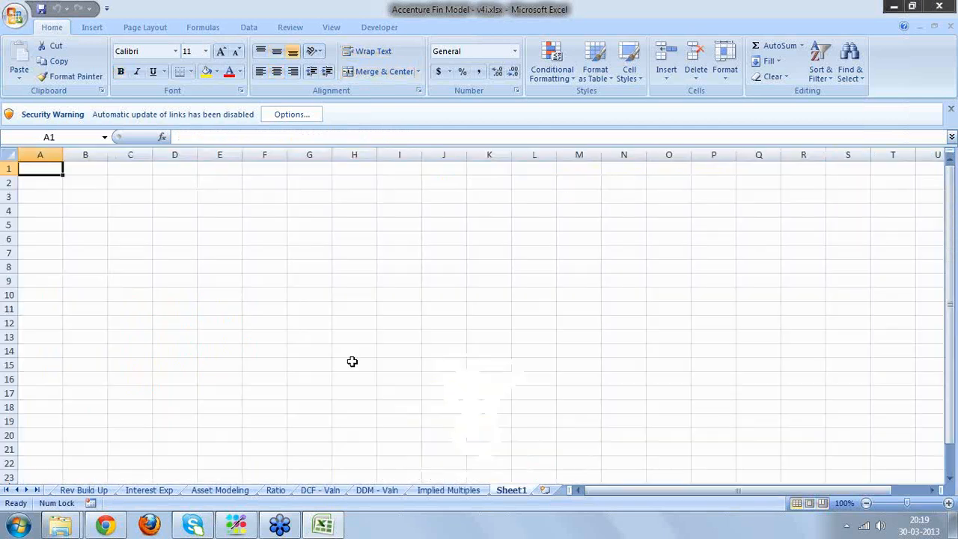
type("W")
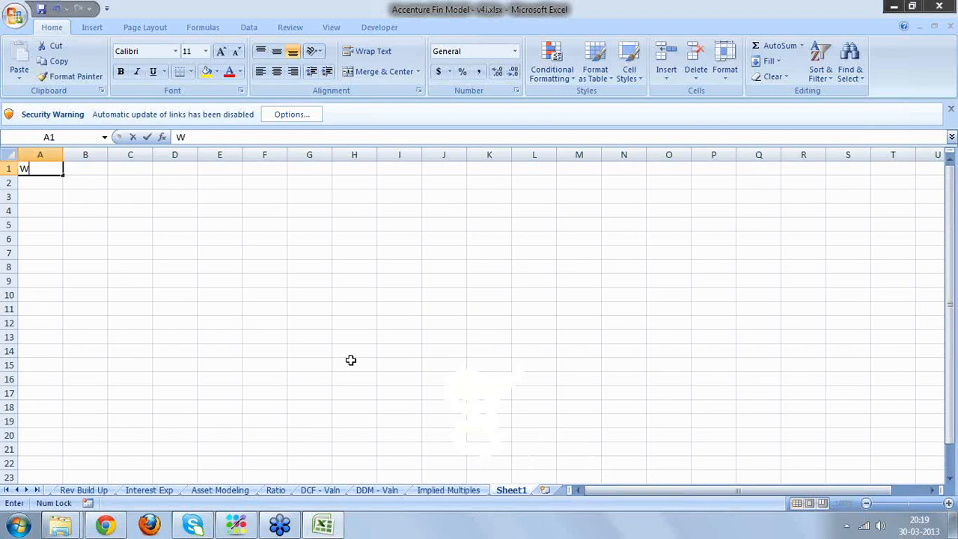
type("hat shoul")
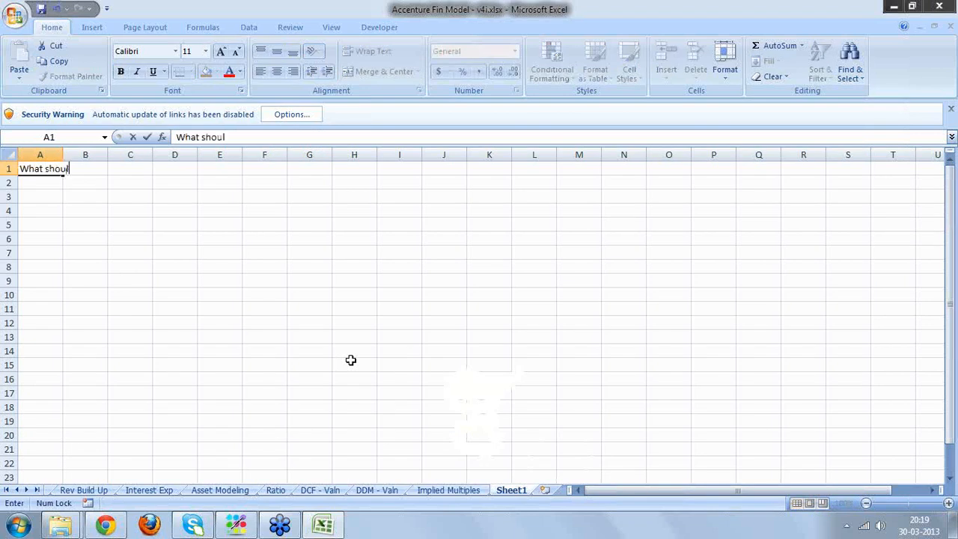
type("d be horizon")
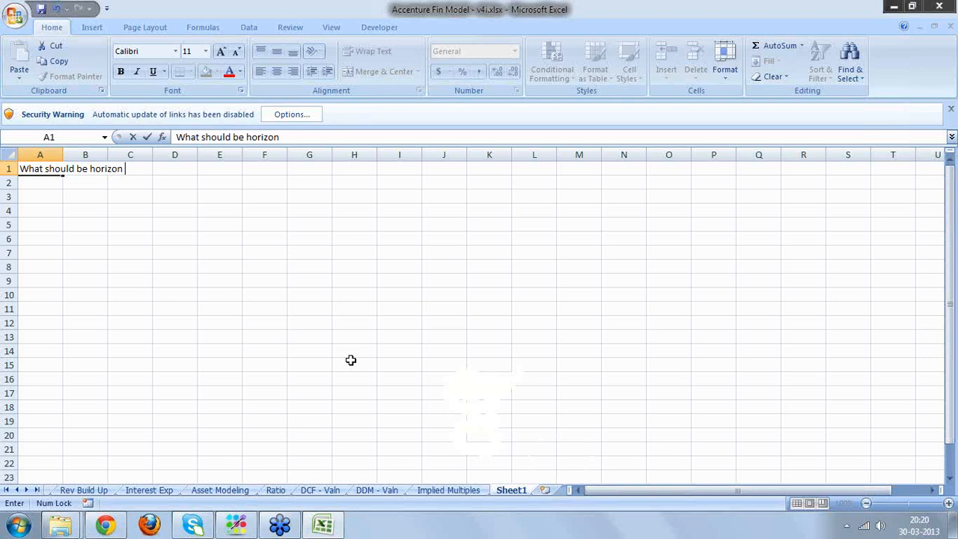
type("of projections?")
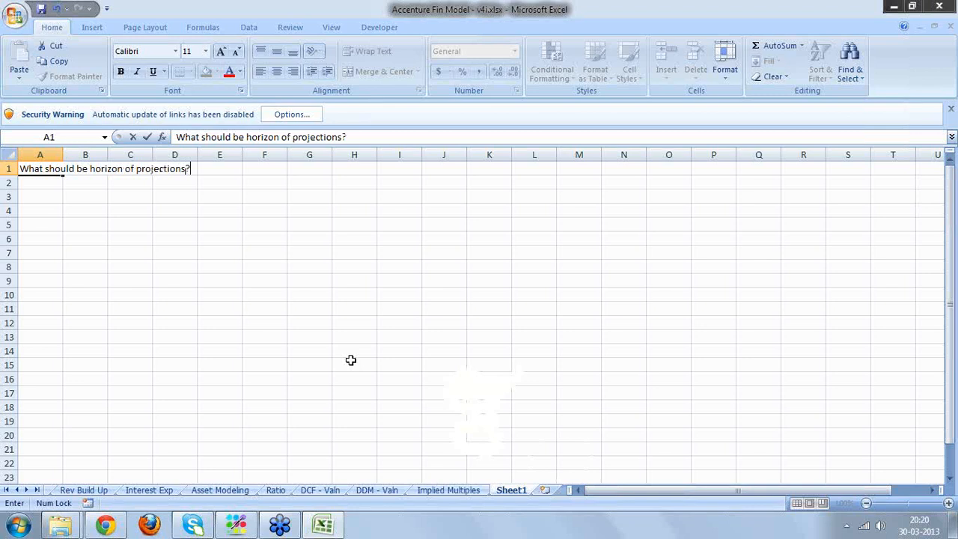
key("Return")
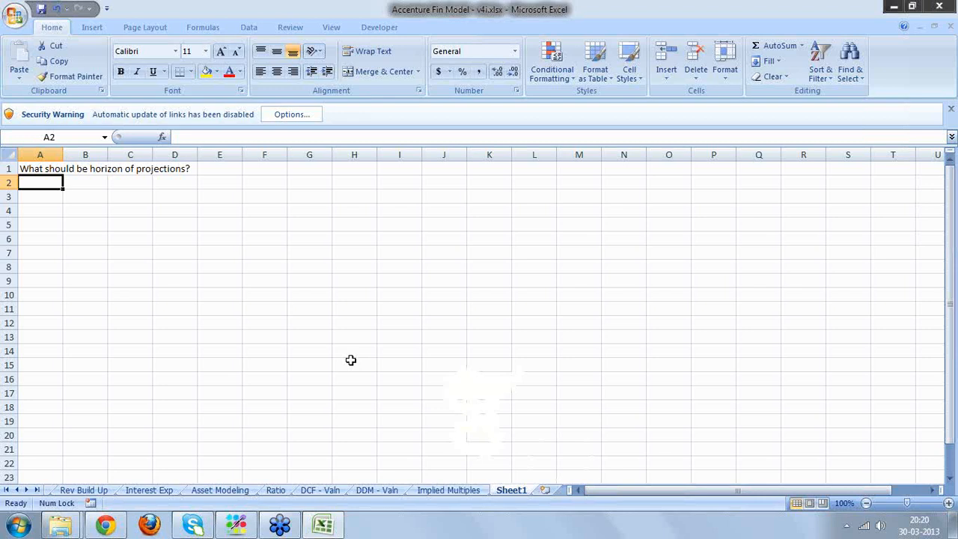
- Enter the note "Cash flow becomes stable and mature" in cell A2
type("Cash flow beco")
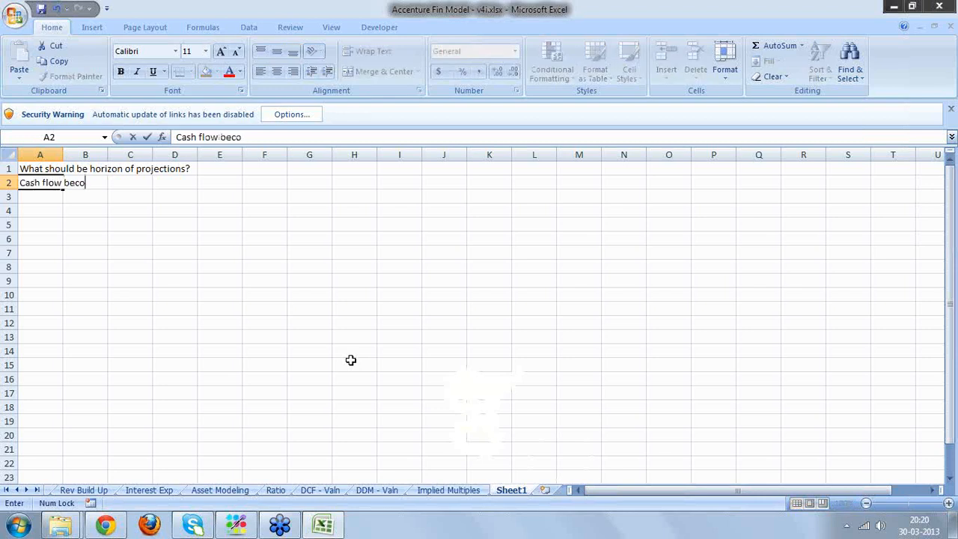
type("mes stable and mat")
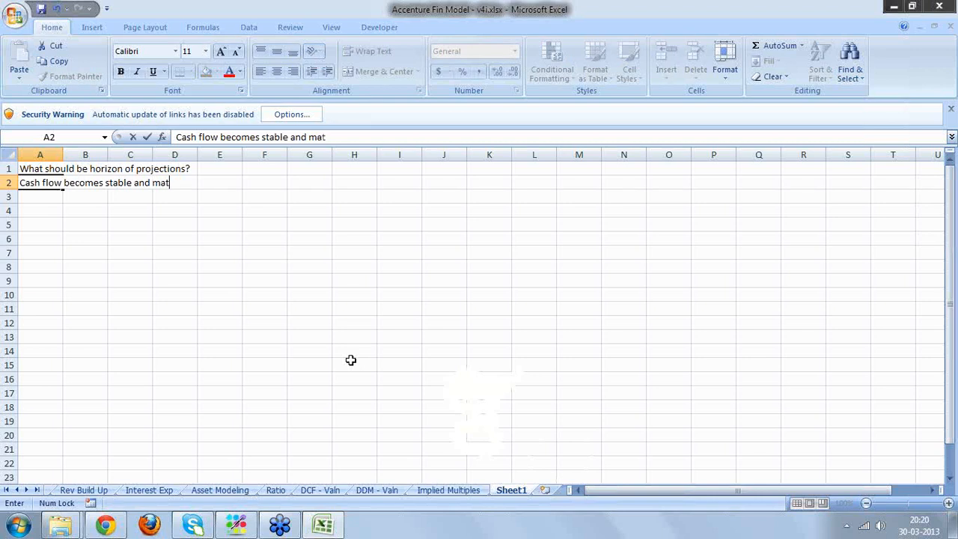
type("ure!")
key("Return")
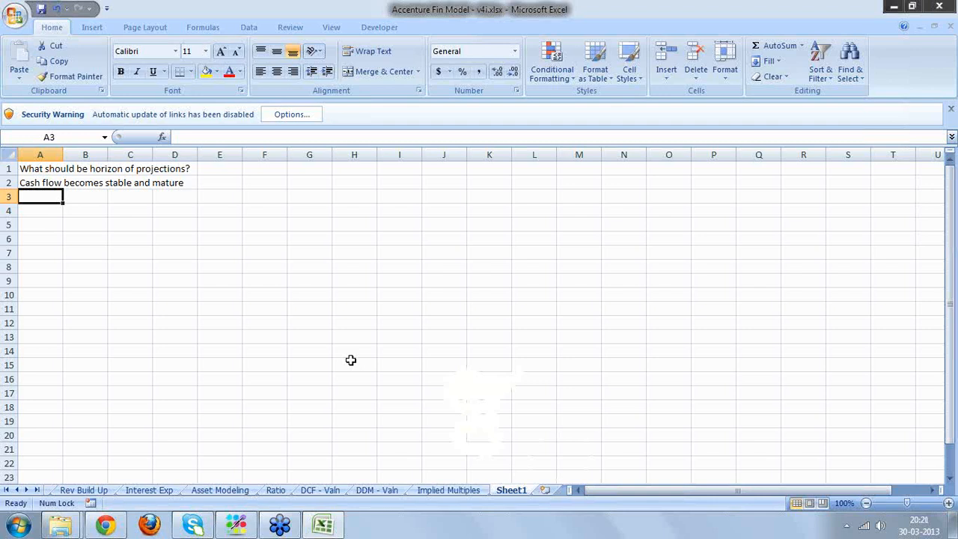
- Enter the heading "Signs of stability and maturity in cash flows:" in cell A3
type("Sign")
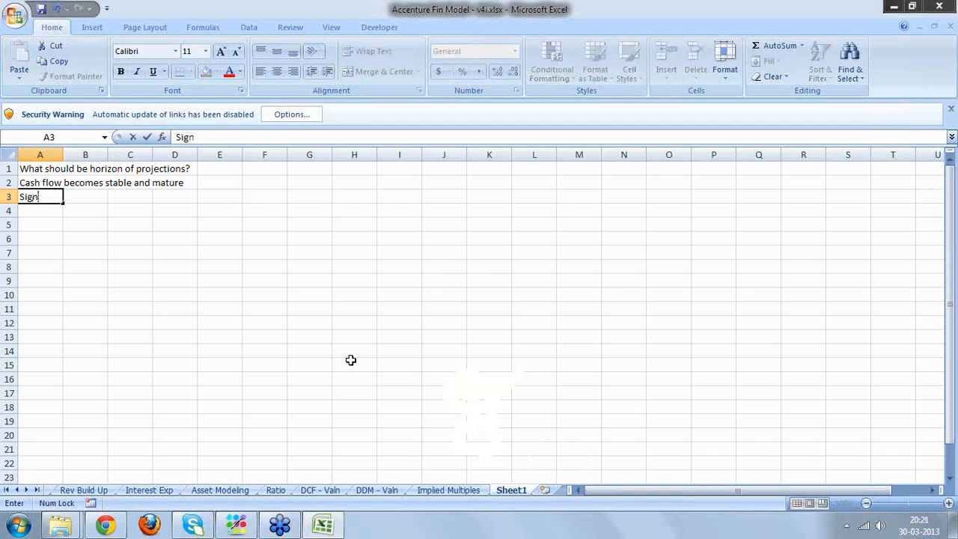
type("s of stability ")
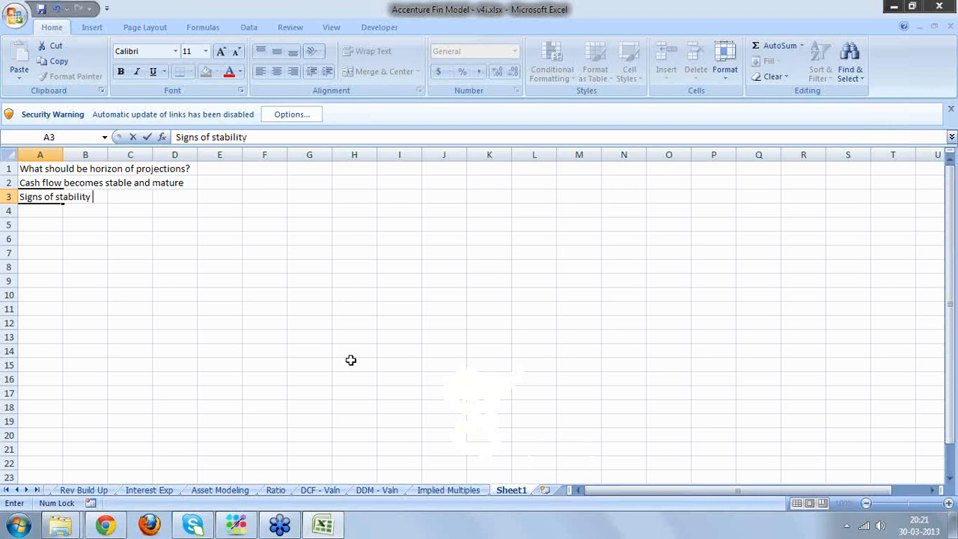
type("and maturity ")
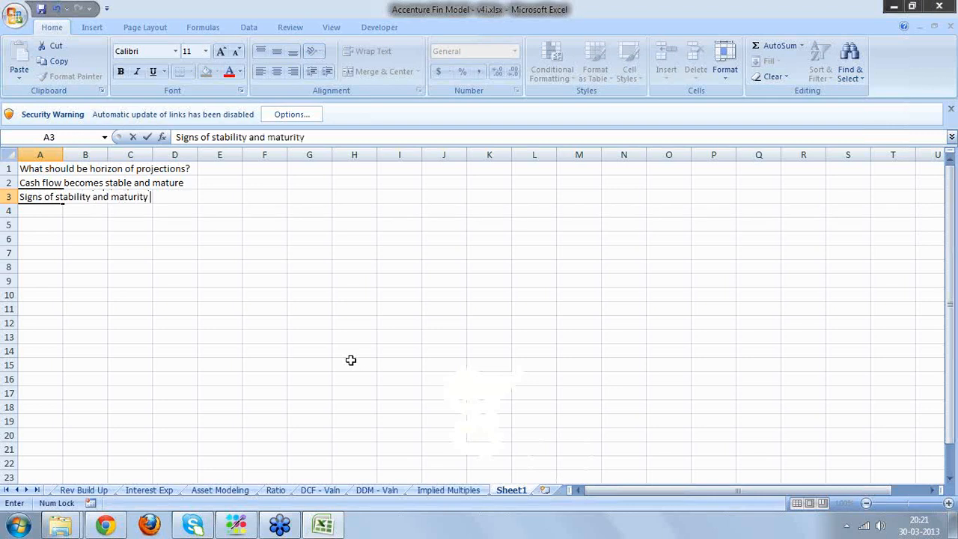
type("in cash flow")
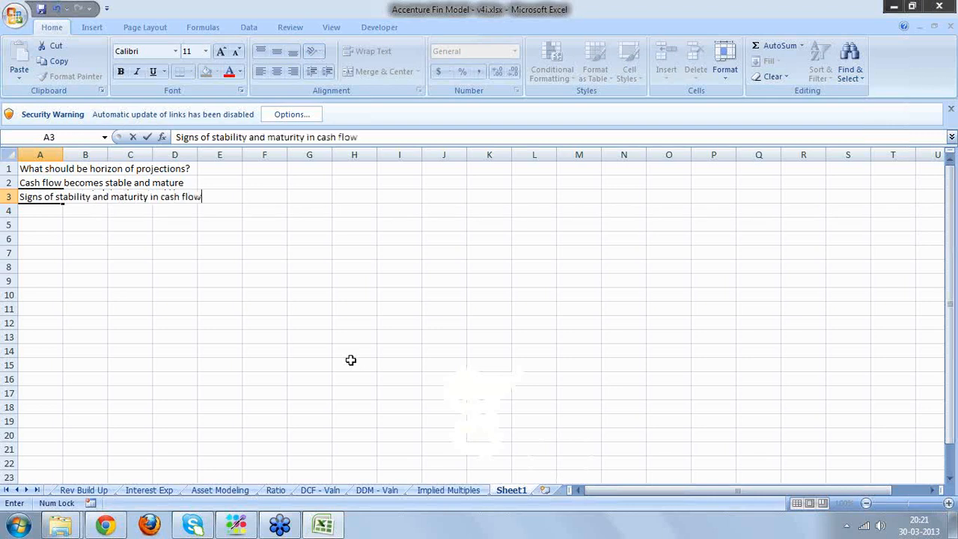
type("s:")
key("Return")
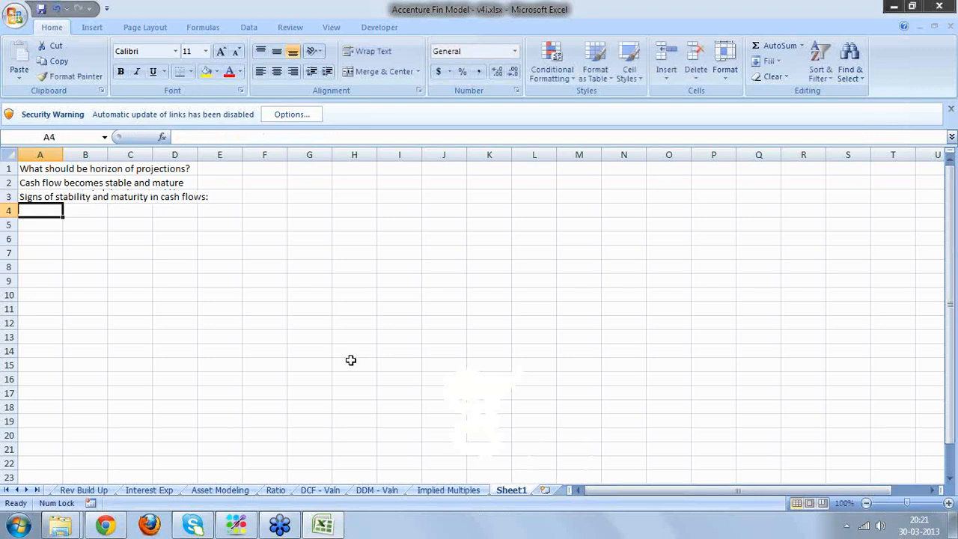
- Enter the first sign, "1. Single digit growth rates in sales, EBITDA, PAT", in cell A4
type("1.")
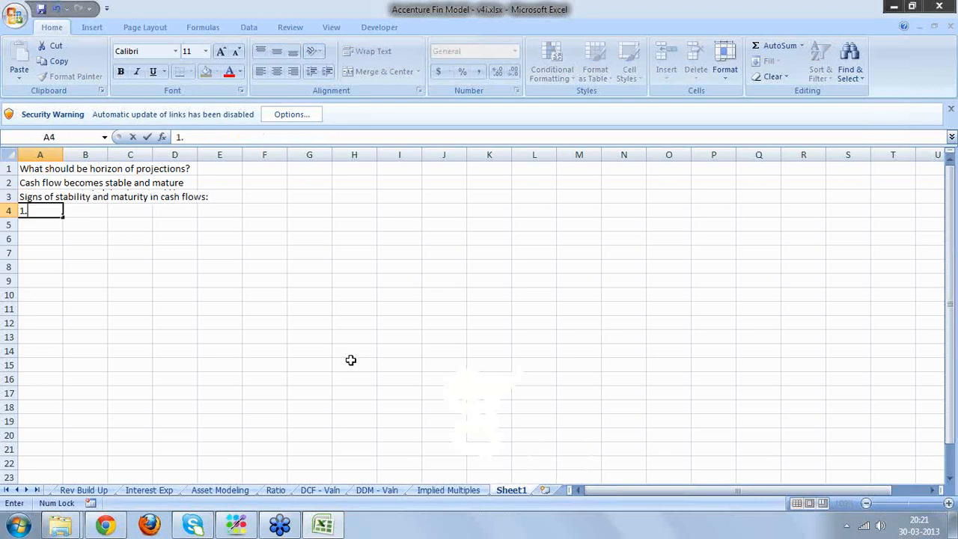
type(" Single digit growt")
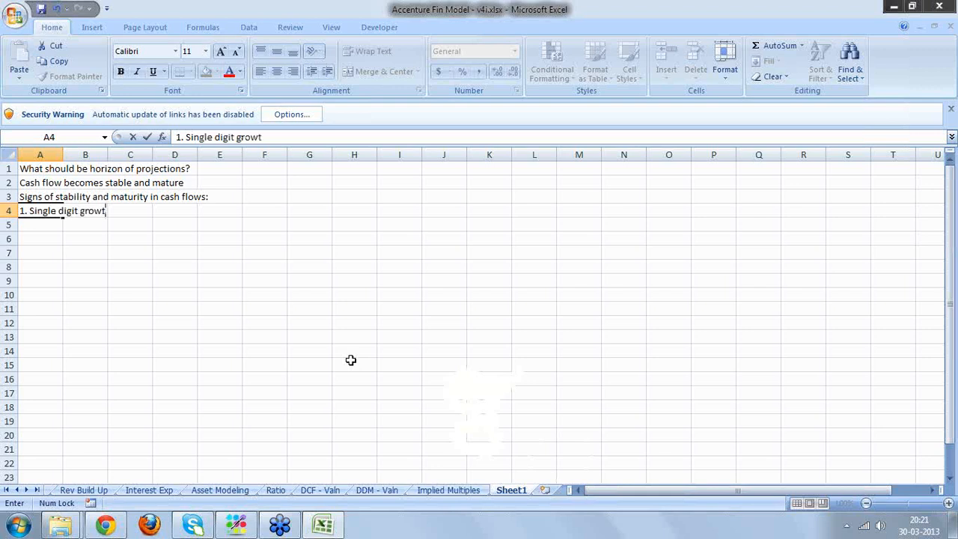
type("h rates in sal")
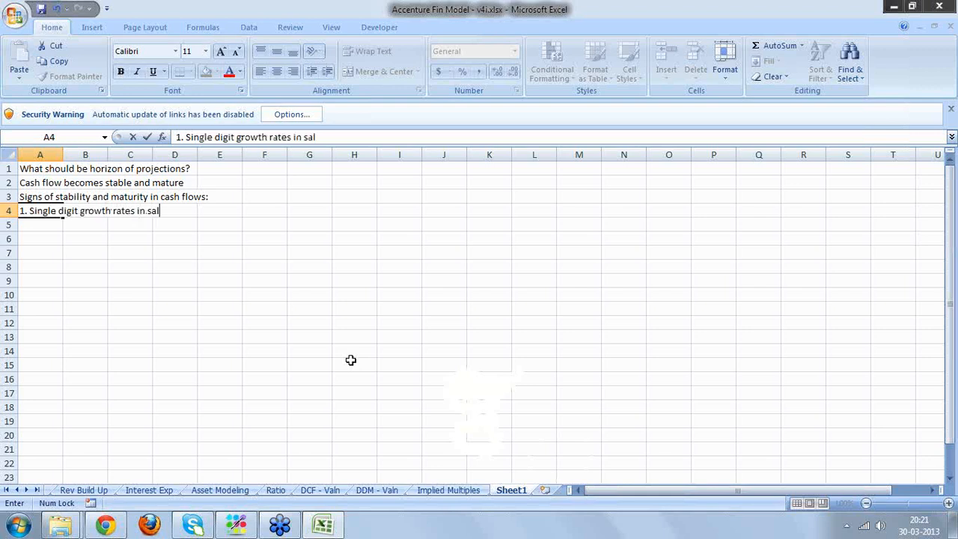
type("es, EBITDA")
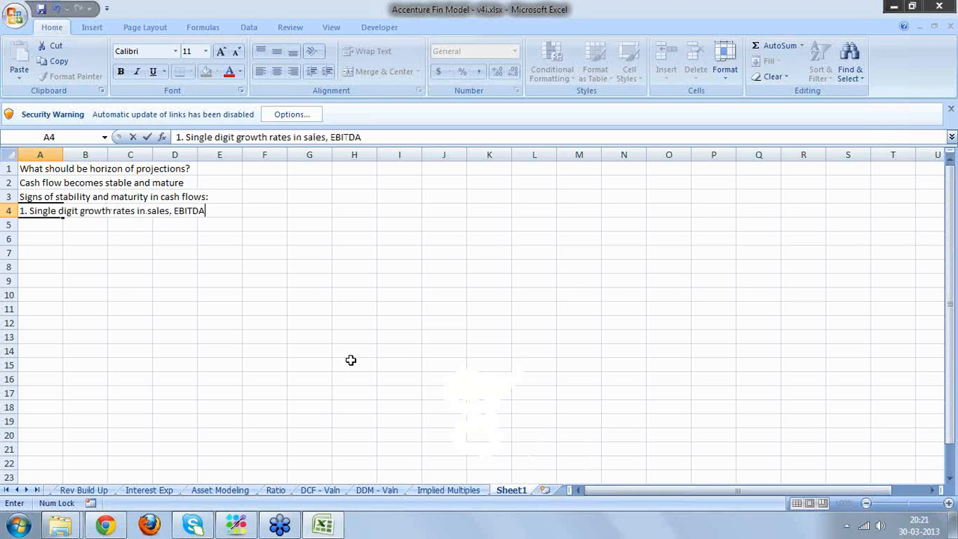
type(", PAT")
key("Return")
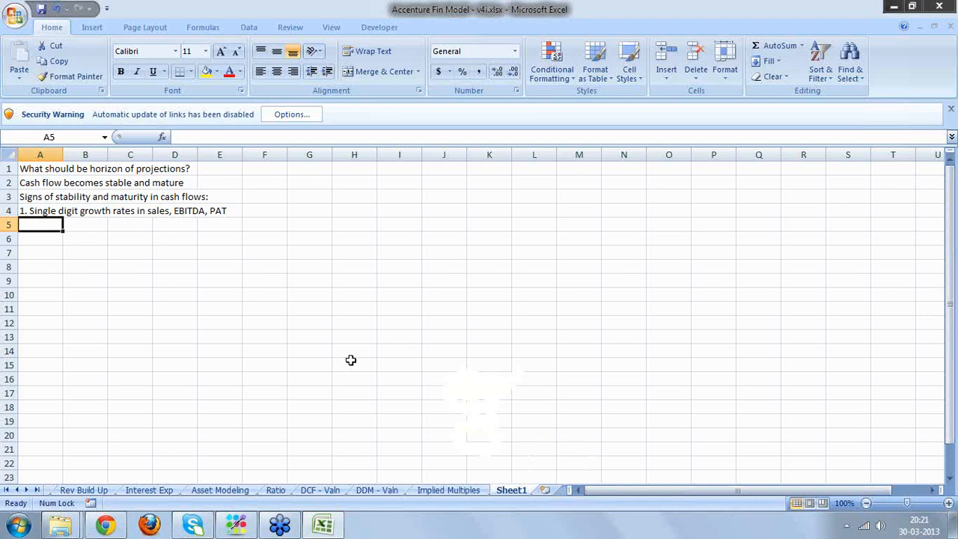
- Sketch with the pen a pair of axes, a rising curve that flattens out, and a vertical line from its early part to the horizontal axis
left_click(949, 181)
left_click(873, 216)
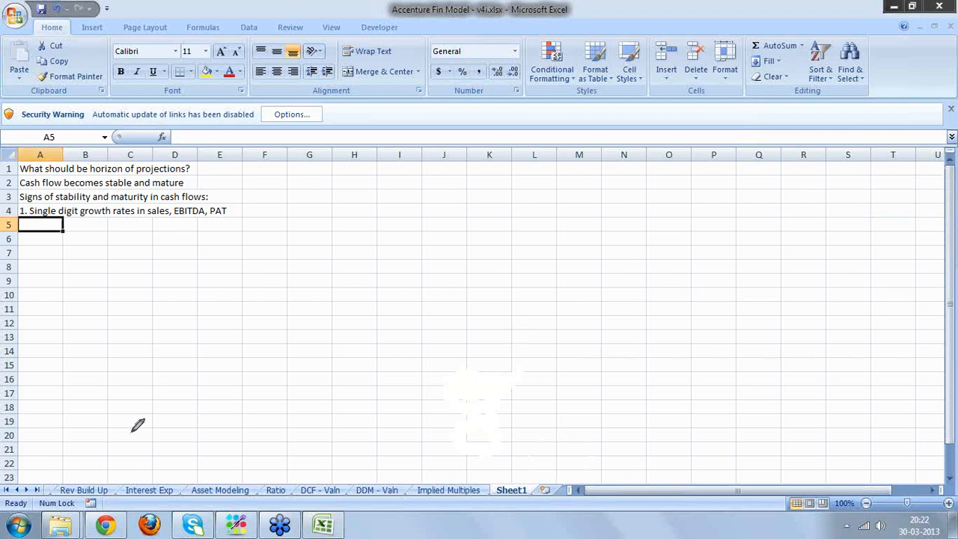
left_click_drag(273, 203, 266, 442)
left_click_drag(196, 388, 623, 366)
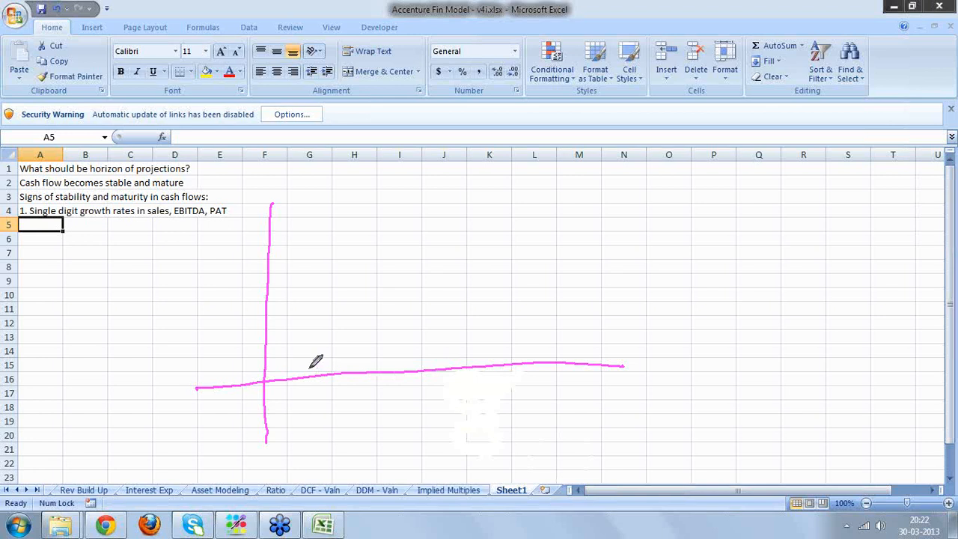
mouse_move(266, 379)
left_mouse_down()
mouse_move(295, 298)
mouse_move(354, 234)
mouse_move(409, 204)
mouse_move(524, 188)
mouse_move(653, 185)
left_mouse_up()
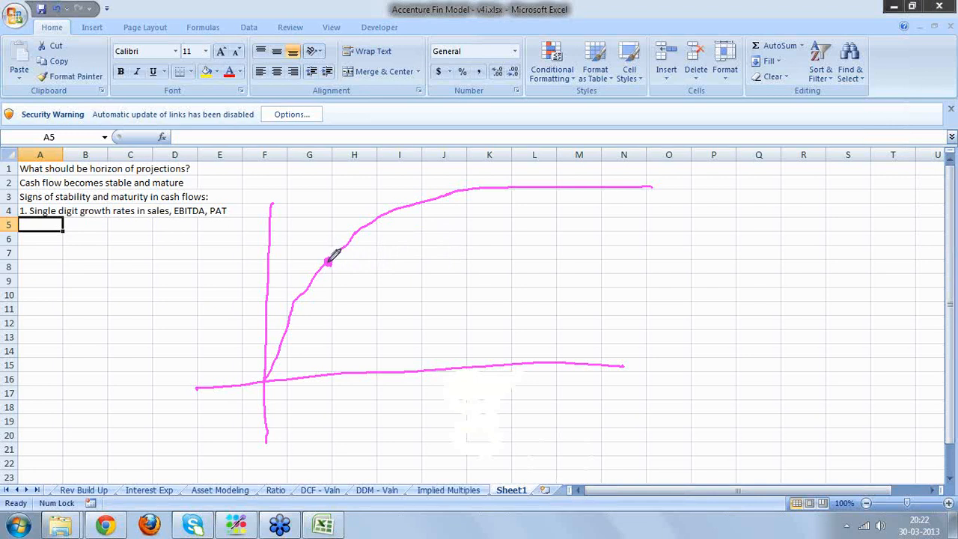
left_click_drag(329, 264, 329, 396)
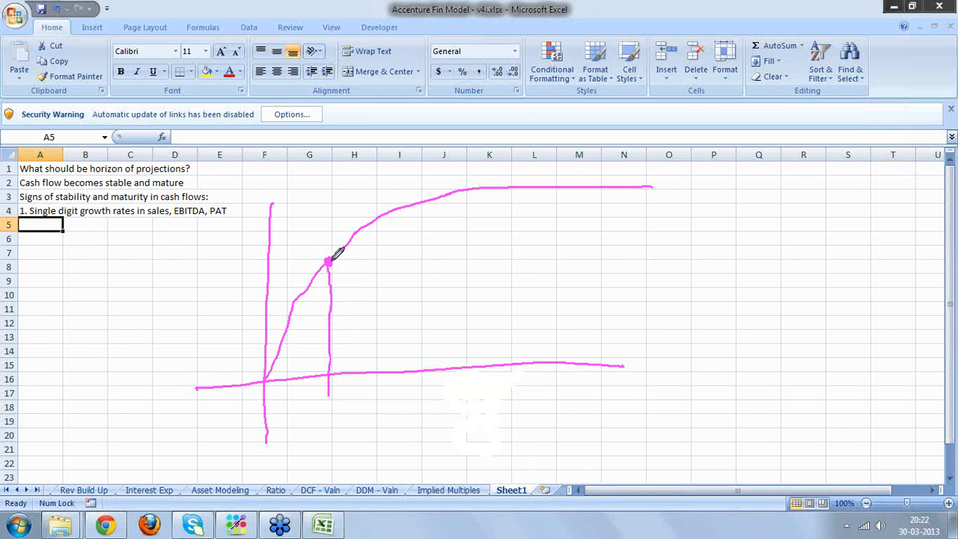
- Sketch with the pen a shallow line from the marked point on the curve and fill the gap up to the curve with loops
left_click_drag(331, 259, 516, 236)
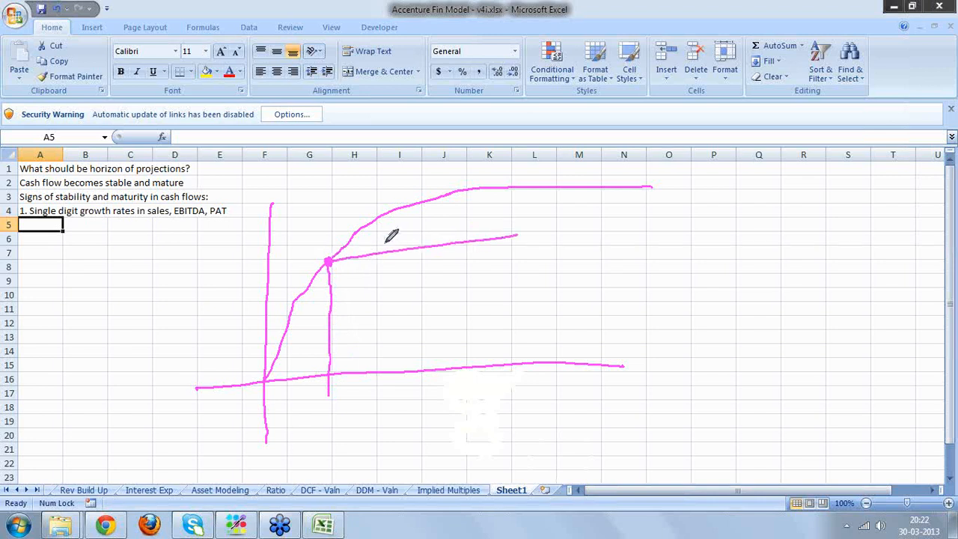
mouse_move(384, 237)
left_mouse_down()
mouse_move(396, 259)
mouse_move(409, 253)
left_mouse_up()
left_click(401, 245)
left_click(420, 243)
mouse_move(348, 245)
left_mouse_down()
mouse_move(354, 256)
mouse_move(366, 228)
mouse_move(423, 232)
mouse_move(437, 209)
left_mouse_up()
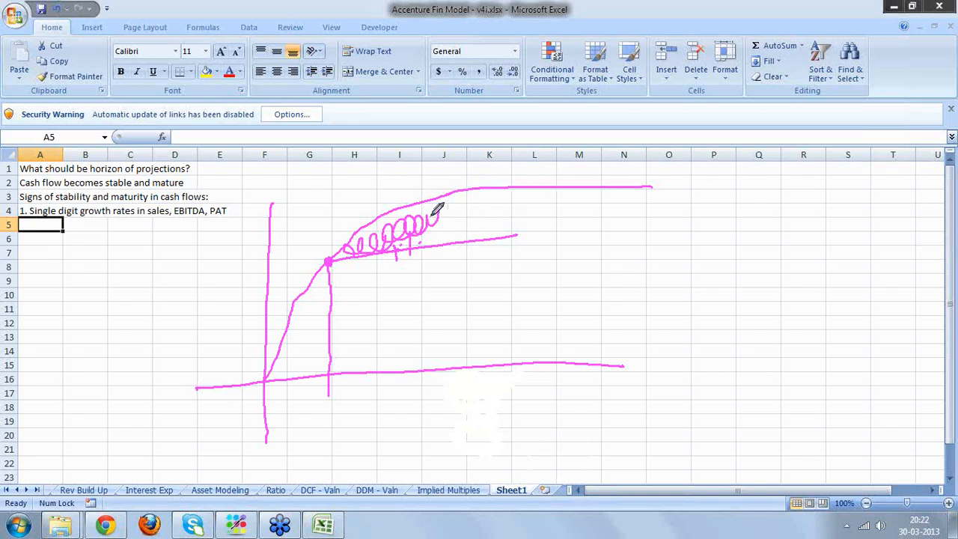
left_click_drag(445, 197, 425, 222)
- Draw a vertical line down from where the curve flattens, add near-horizontal lines from the upper curve, and shade the narrow gap beneath its flat part
left_click_drag(449, 187, 451, 370)
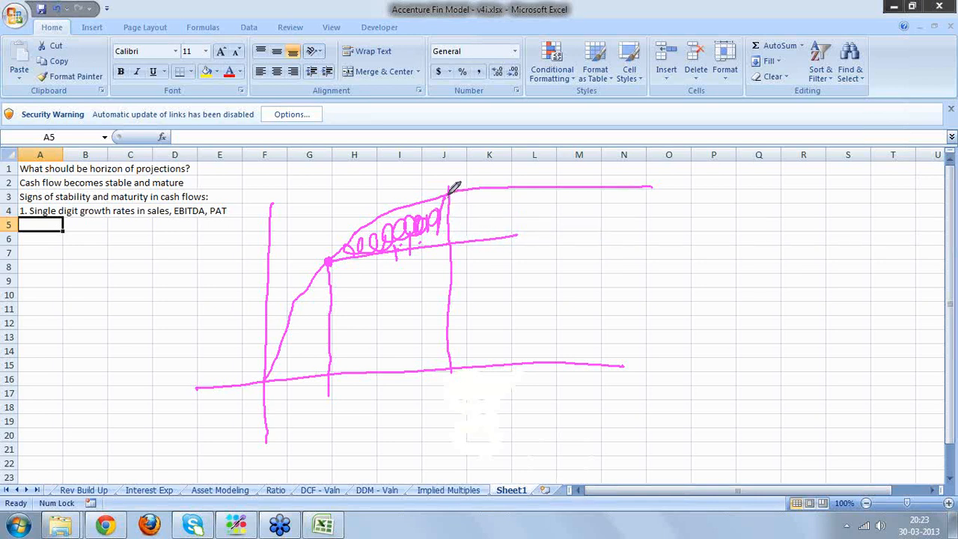
left_click_drag(454, 188, 637, 197)
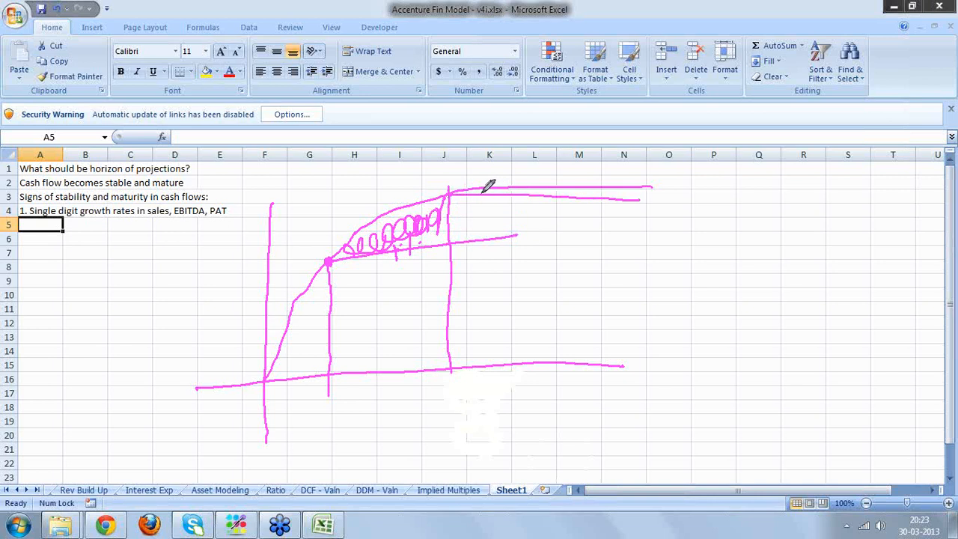
left_click_drag(479, 187, 577, 186)
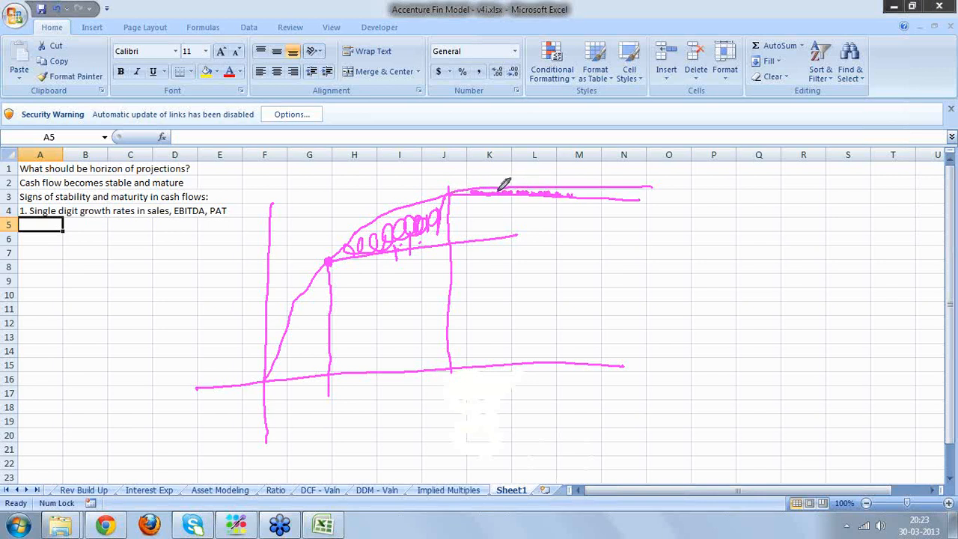
mouse_move(510, 182)
left_mouse_down()
mouse_move(499, 192)
mouse_move(577, 193)
left_mouse_up()
mouse_move(365, 227)
left_mouse_down()
mouse_move(421, 203)
mouse_move(565, 204)
left_mouse_up()
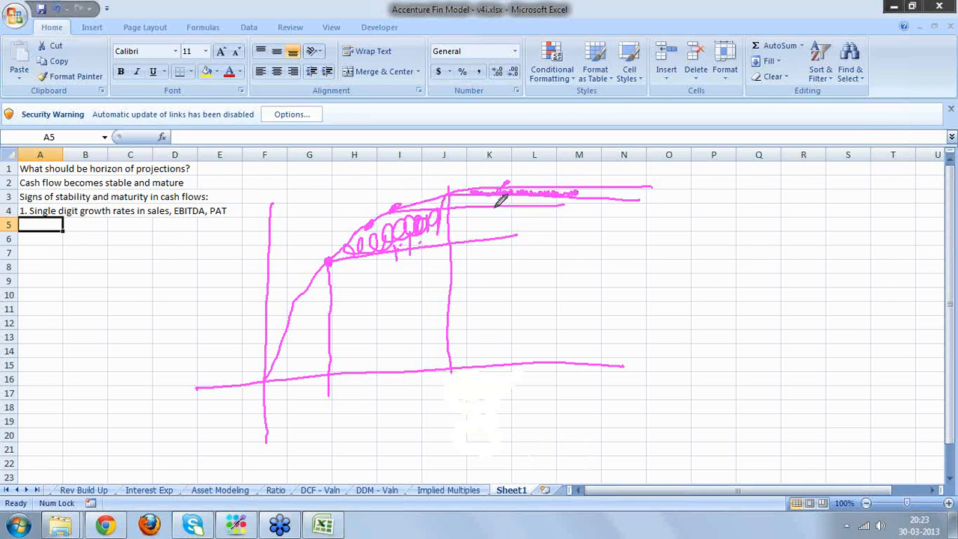
mouse_move(428, 205)
left_mouse_down()
mouse_move(633, 194)
mouse_move(620, 193)
left_mouse_up()
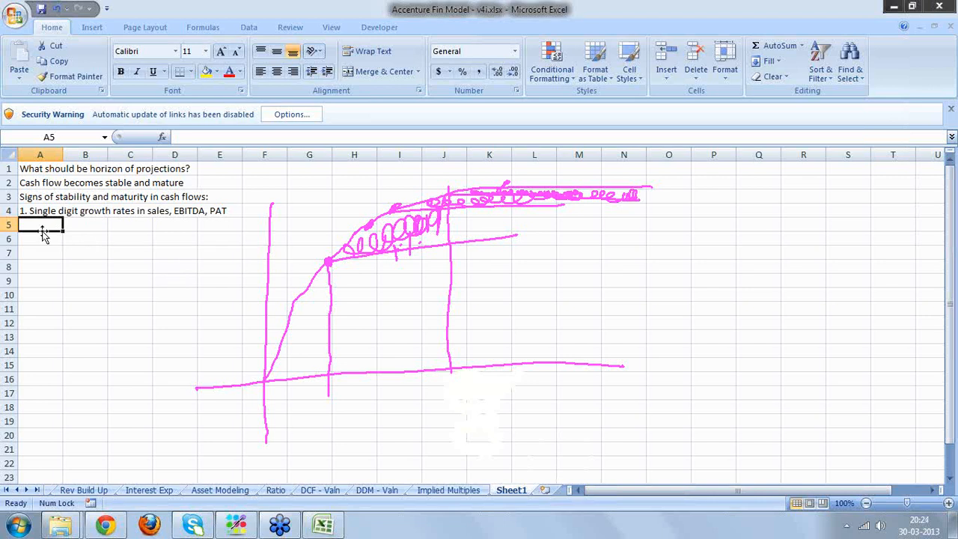
- Enter the second sign, "2. stability in Margins - Gross Margin, EBITDA, PAT", in cell A5
type("2.")
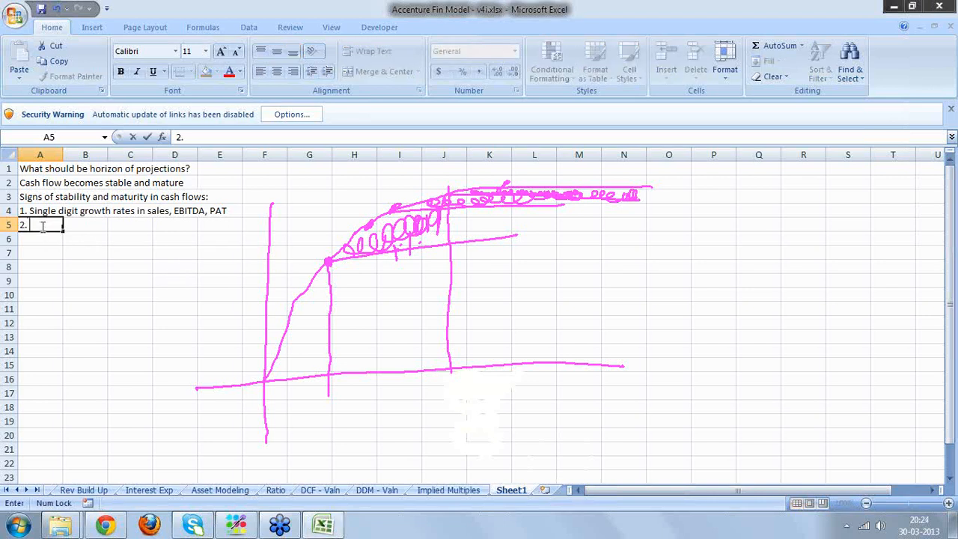
type(" stability")
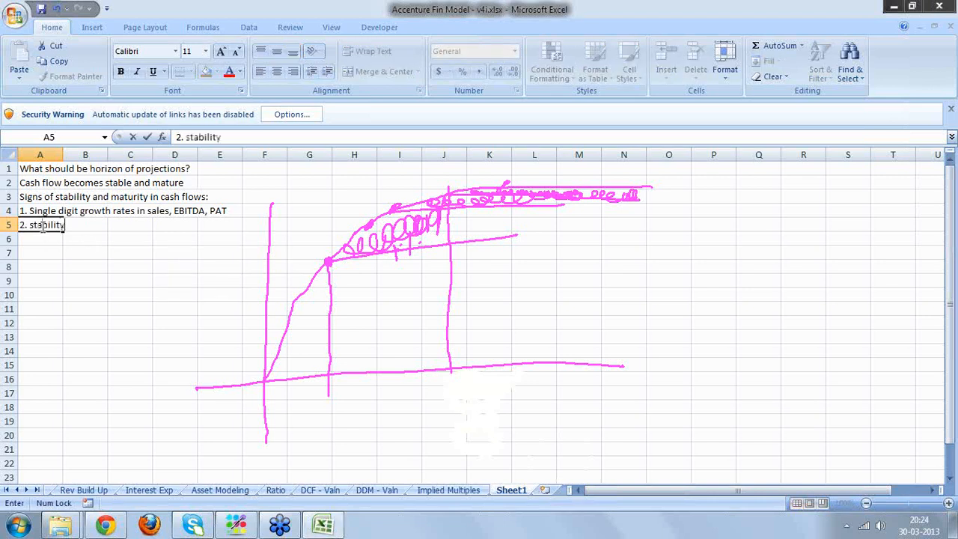
type(" in Margins")
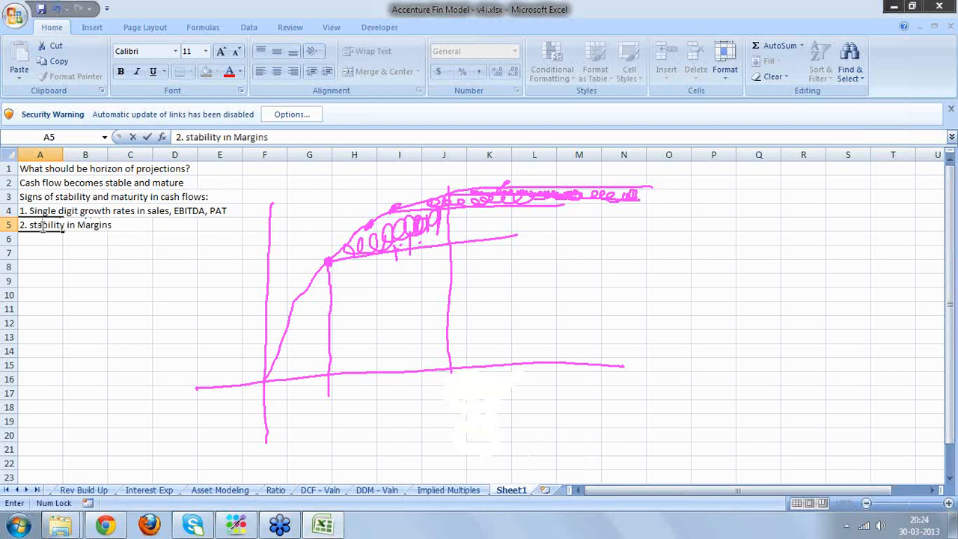
type(" - Gross Margin, EBITDA, PAT")
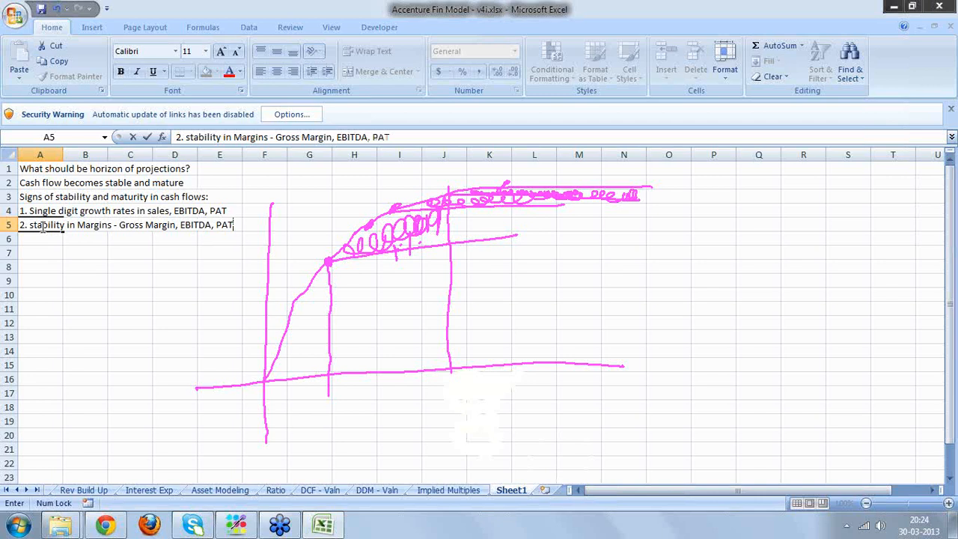
key("Return")
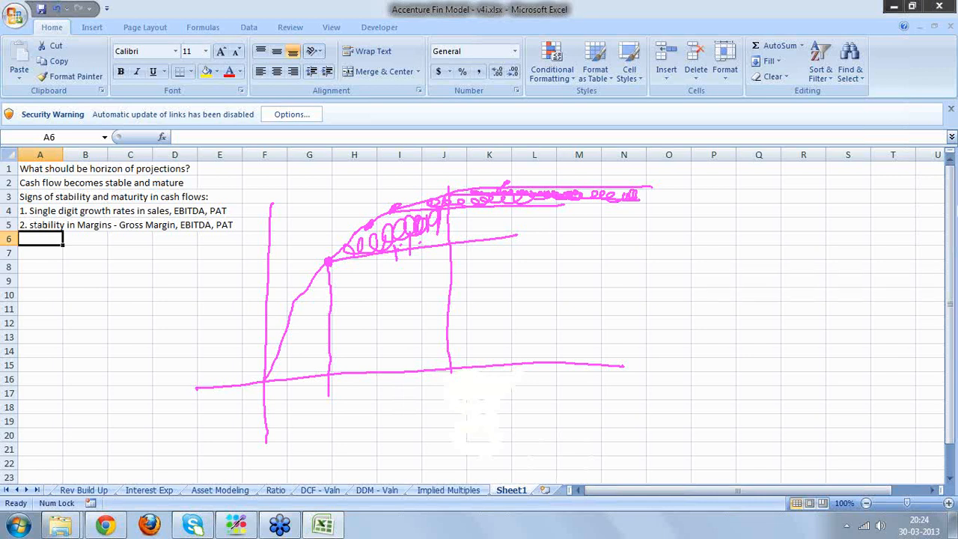
- Sketch with the pen a three-step staircase rising from the horizontal axis and thicken its top step
left_click(944, 183)
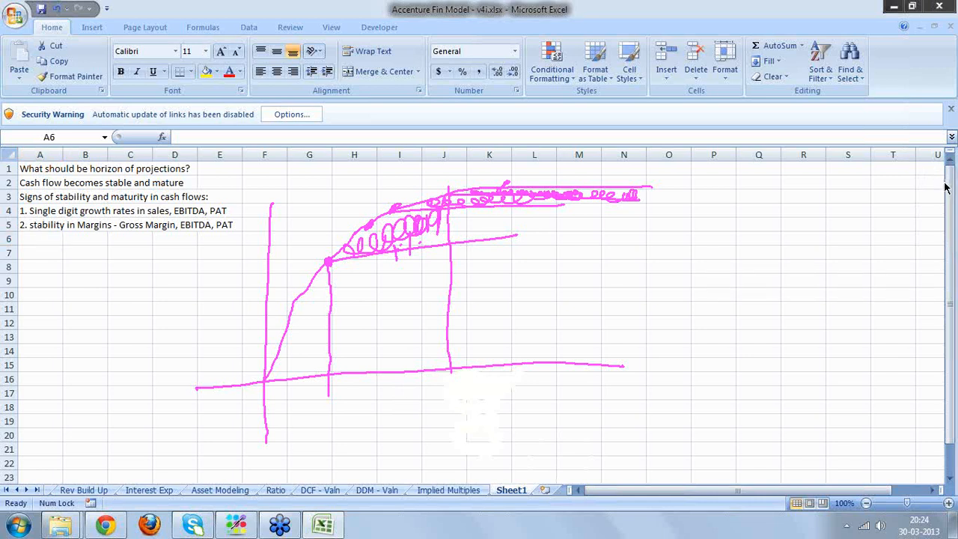
left_click(877, 215)
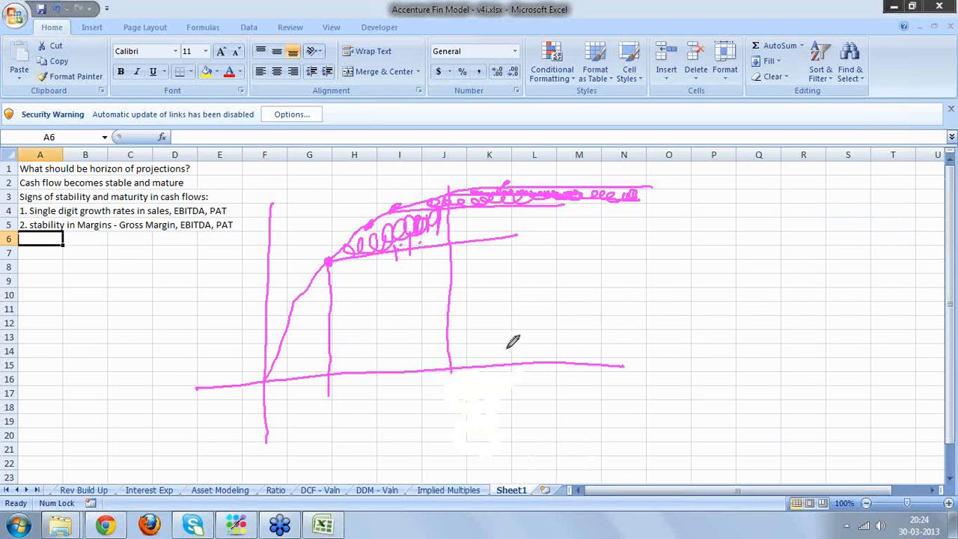
mouse_move(538, 360)
left_mouse_down()
mouse_move(538, 336)
mouse_move(583, 330)
mouse_move(600, 300)
mouse_move(662, 256)
mouse_move(704, 255)
left_mouse_up()
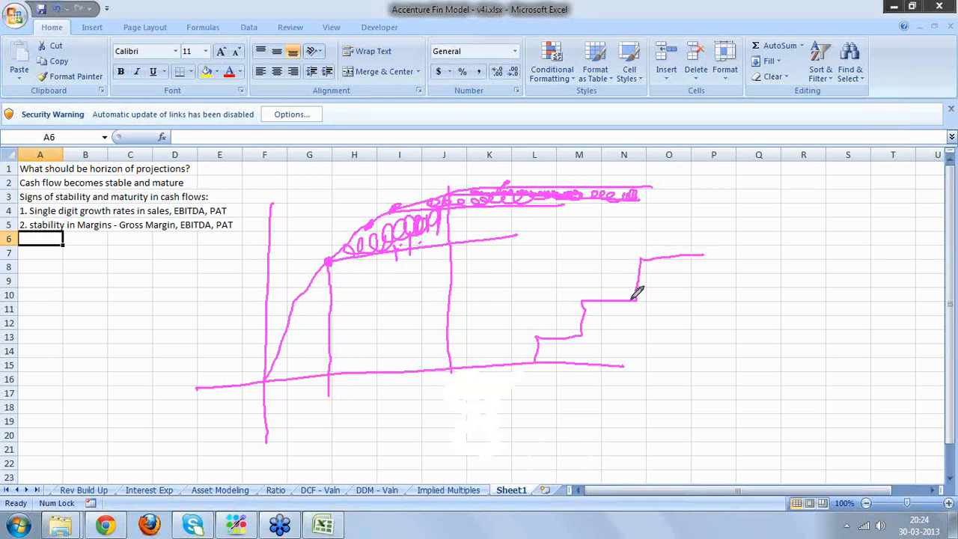
left_click_drag(631, 300, 629, 307)
mouse_move(647, 258)
left_mouse_down()
mouse_move(635, 261)
mouse_move(633, 293)
left_mouse_up()
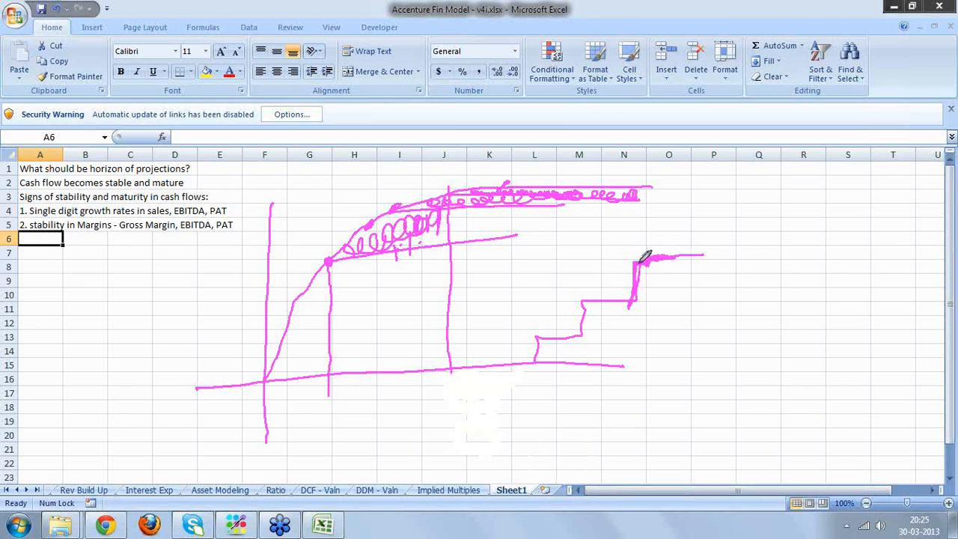
mouse_move(644, 259)
left_mouse_down()
mouse_move(682, 253)
mouse_move(641, 261)
mouse_move(675, 264)
left_mouse_up()
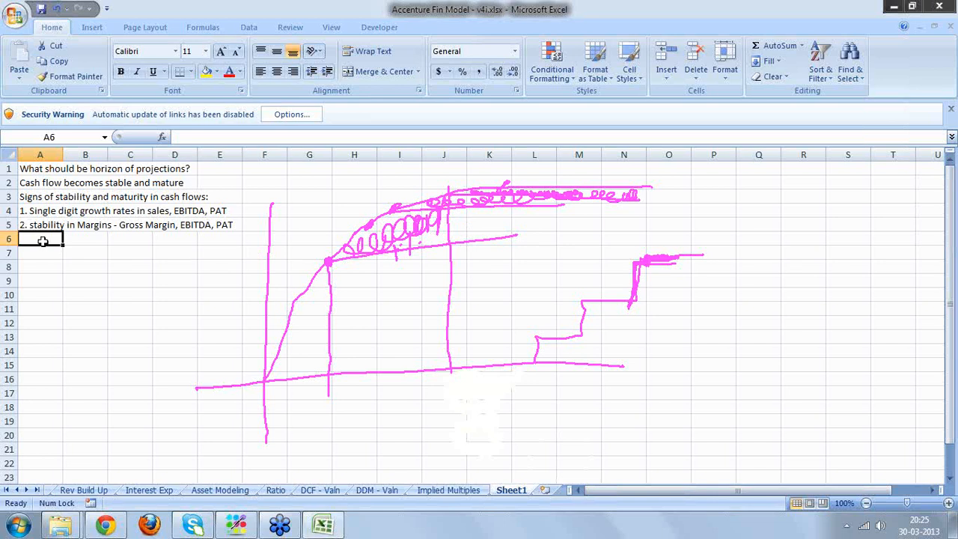
- Enter the third sign, "3. Capex tends towards depreciation", in cell A6
type("3. Cape")
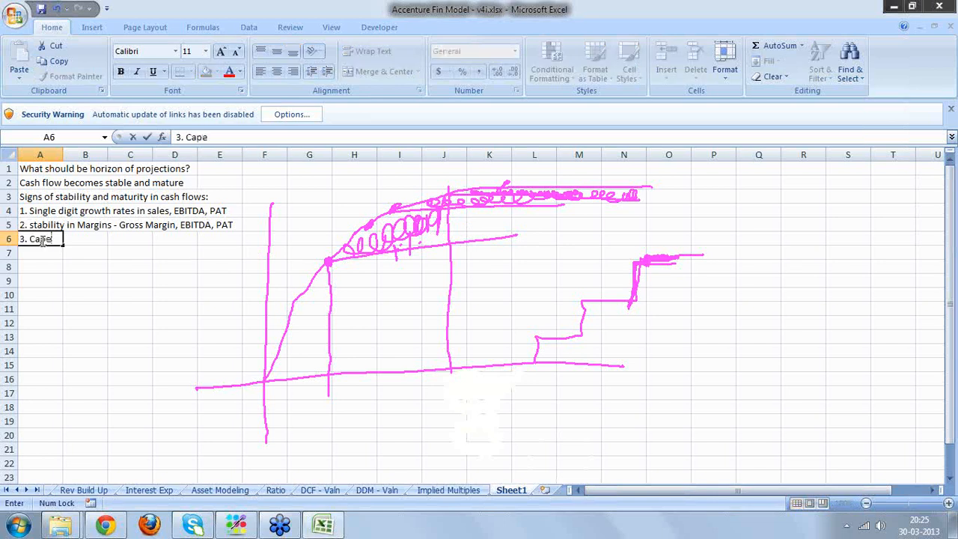
type("x tends toward")
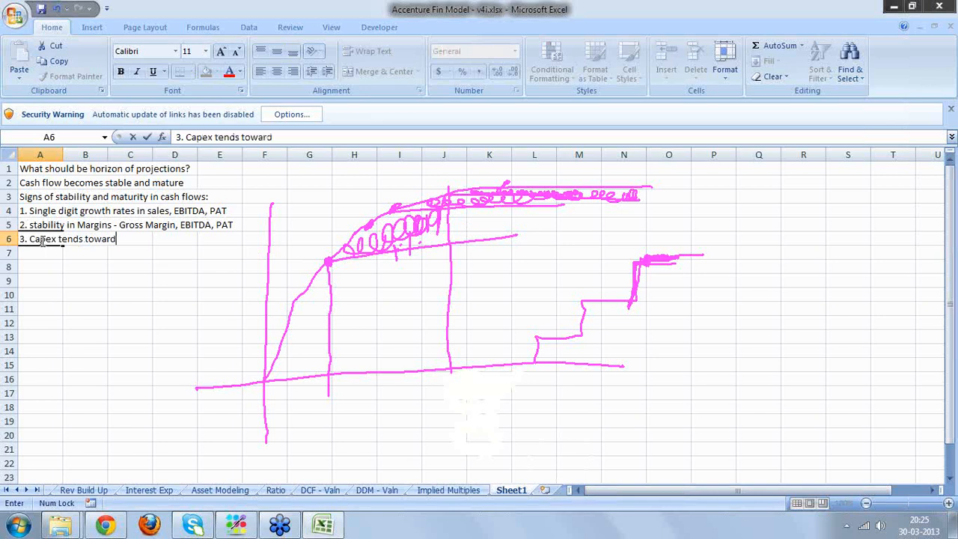
type("s depreciation")
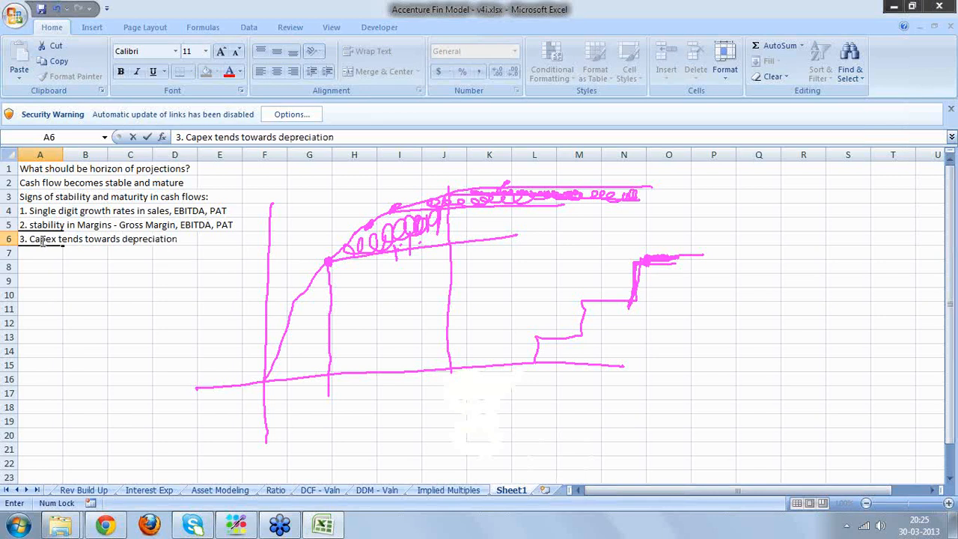
key("Return")
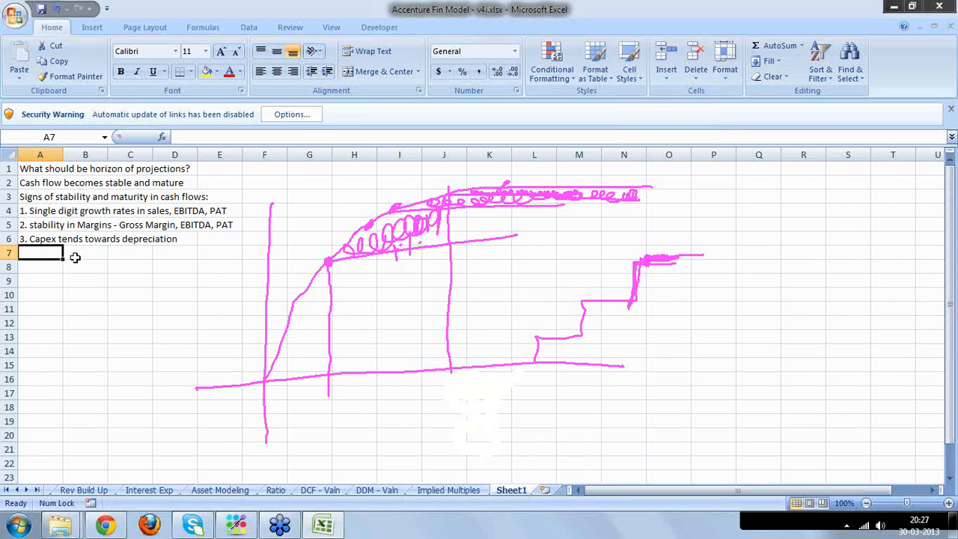
- Enter the fourth sign, "4. Cash flow should become positive, not changing signs", in cell A7
type("4.")
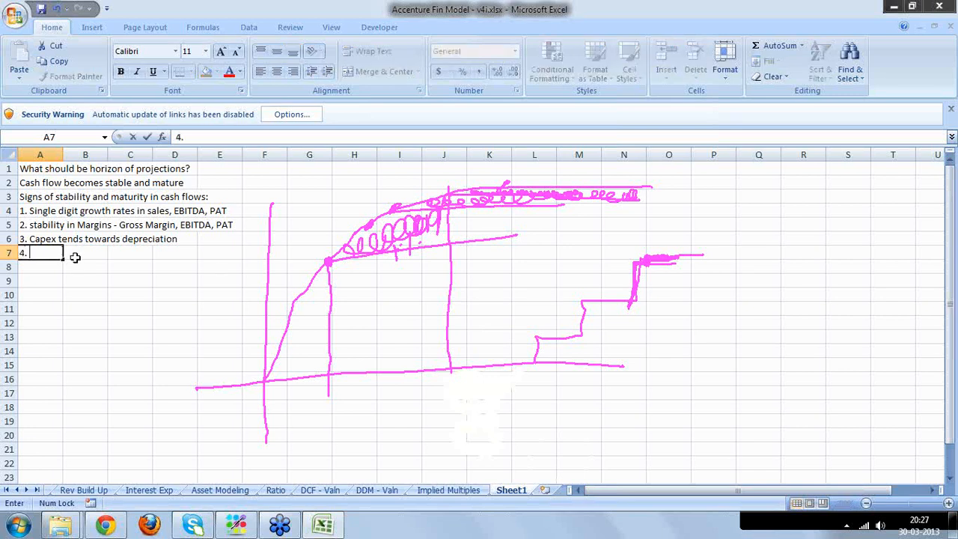
type(" Cash flow sh")
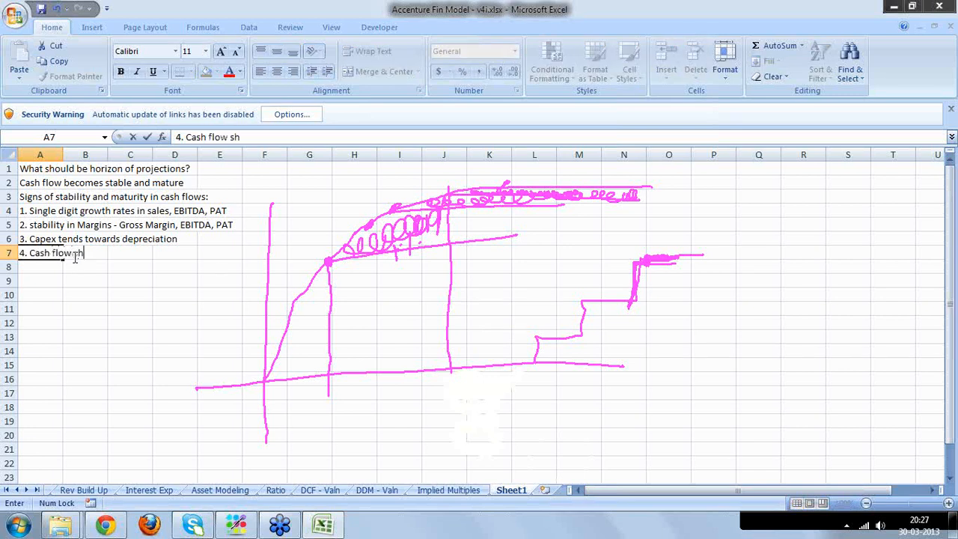
type("ould become positiv")
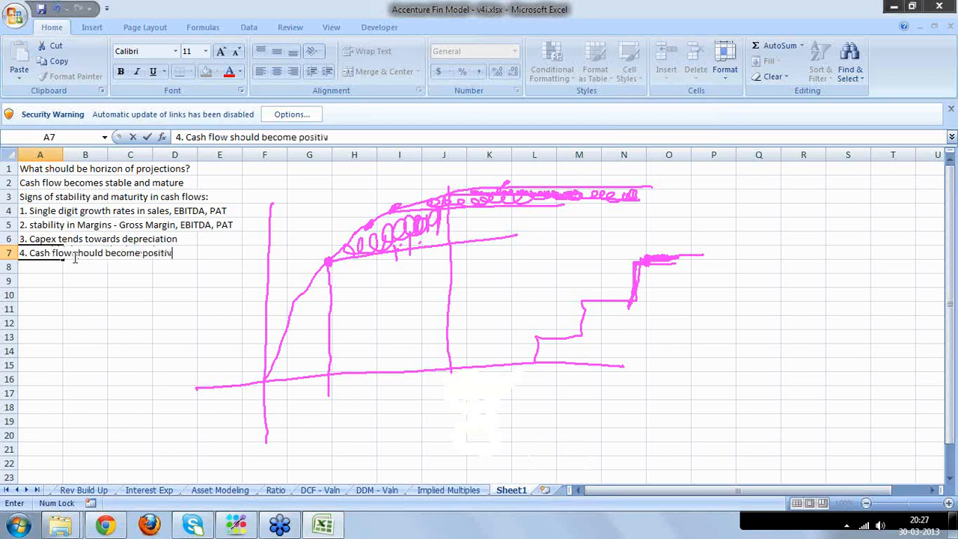
type("e, not changing")
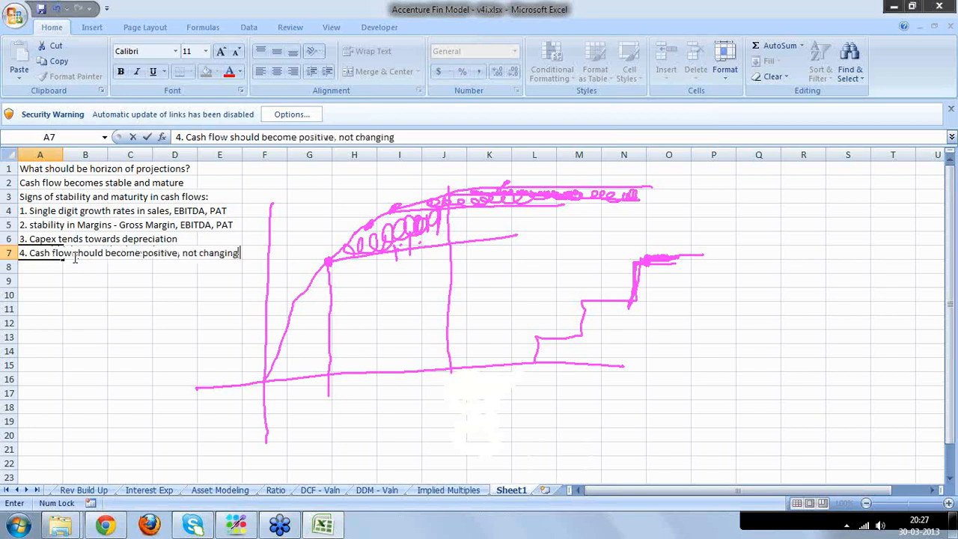
type(" signs")
key("Return")
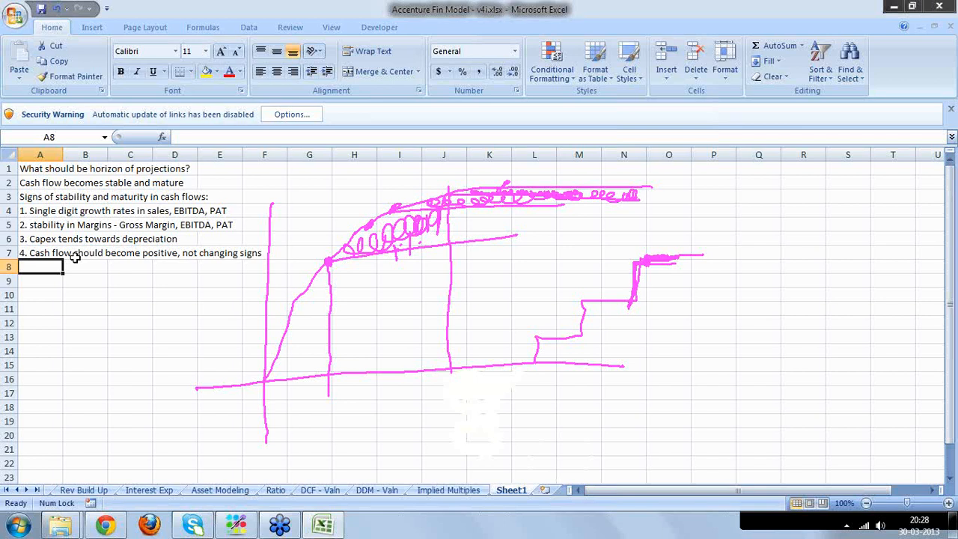
- Clear the pen sketch from the screen and open the Ratio sheet
left_click(762, 181)
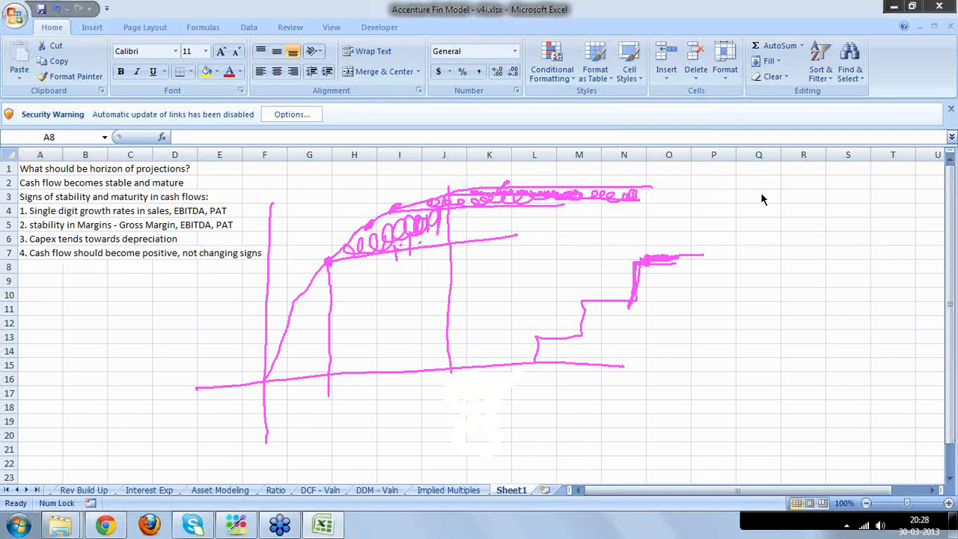
left_click(777, 271)
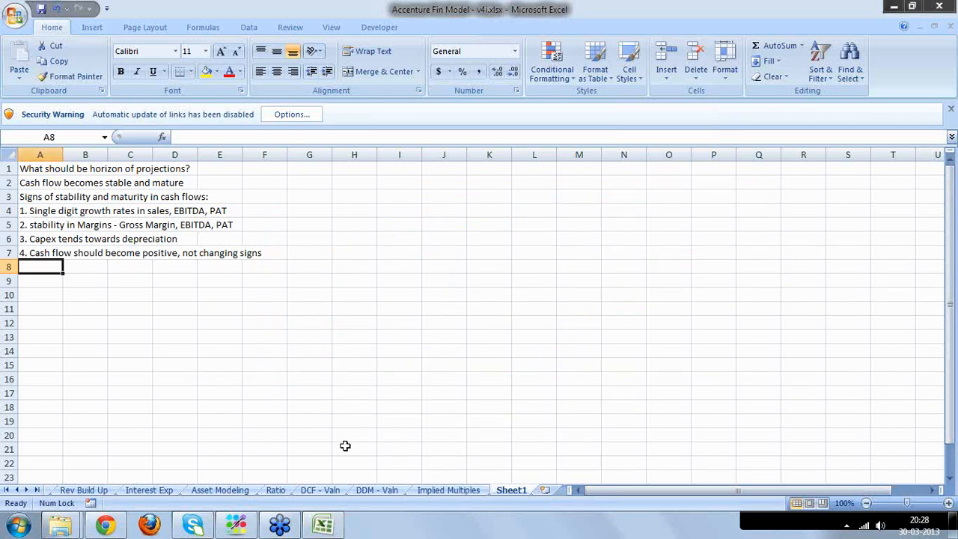
left_click(282, 488)
key("alt+Tab")
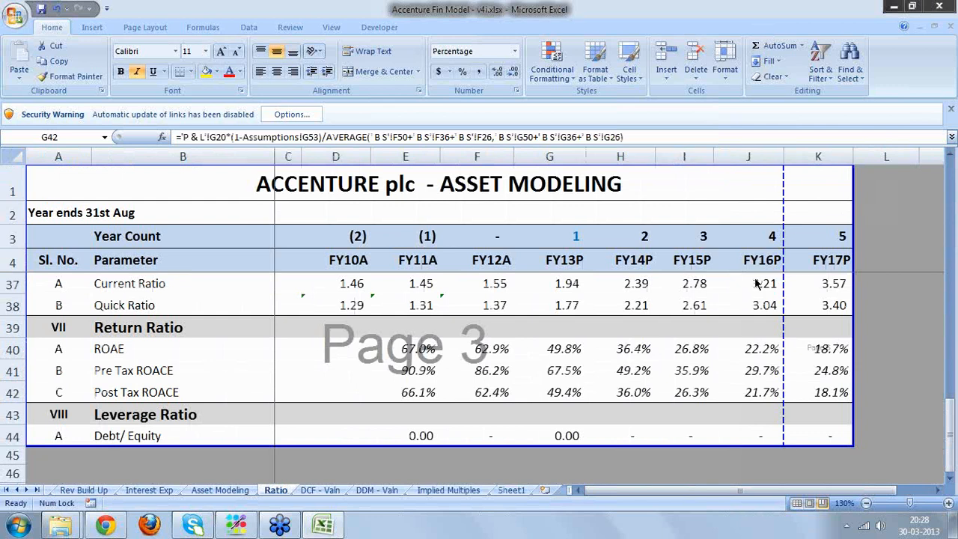
key("alt+Tab")
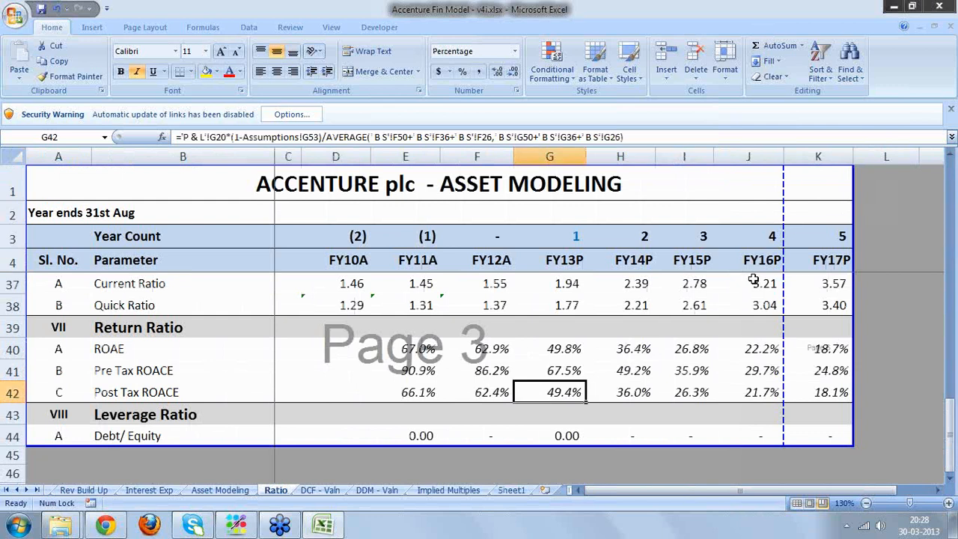
- Look through the Ratio sheet upward from the return ratios to the revenue mix and header rows at its start
key("Up")
key("Up")
key("Up")
key("Up")
key("Up")
key("Up")
key("Up")
key("Up")
key("Up")
key("Up")
key("Up")
key("Up")
key("Up")
key("Up")
key("Up")
key("Up")
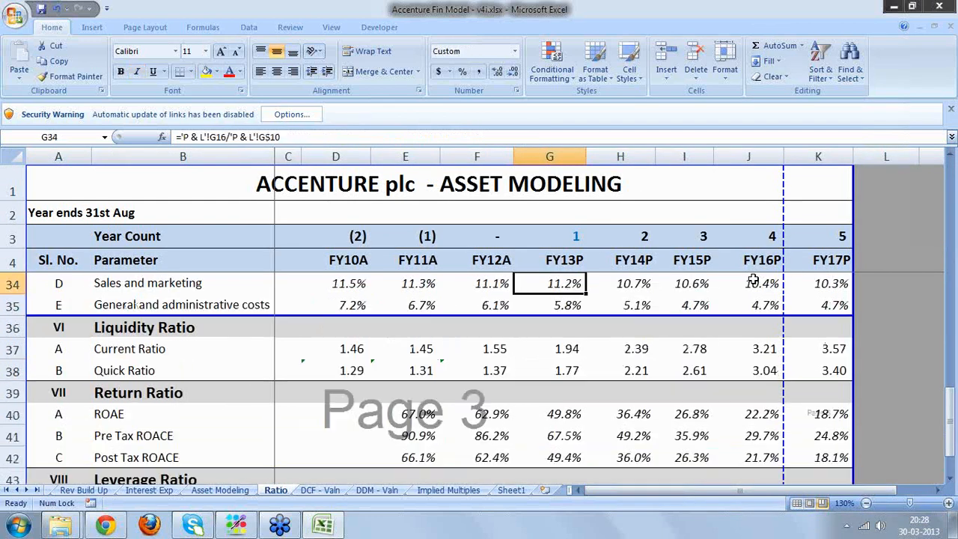
key("Up")
key("Up")
key("Up")
key("Up")
key("Up")
key("Up")
key("Up")
key("Up")
key("Up")
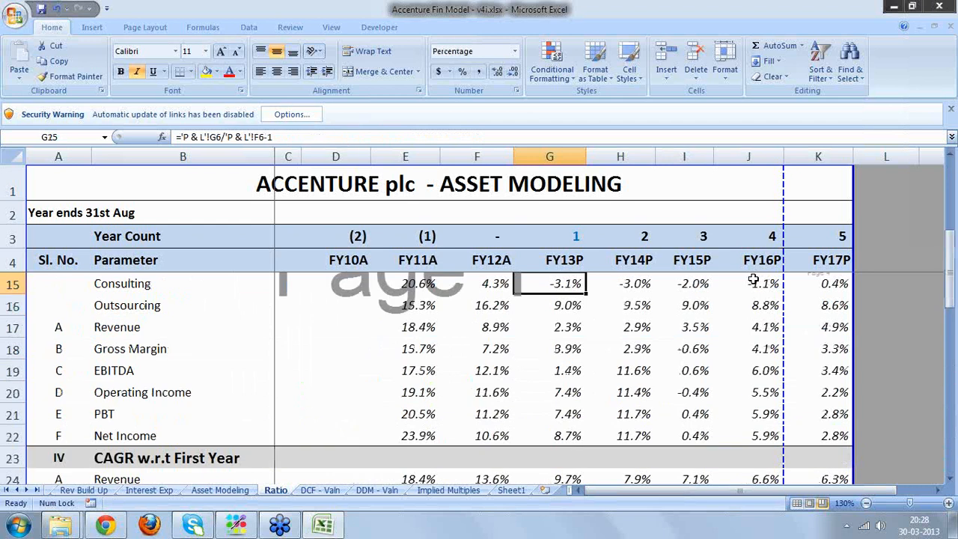
key("Up")
key("Up")
key("Up")
key("Up")
key("Up")
key("Up")
key("Up")
key("Up")
key("Up")
key("Up")
key("Up")
key("Up")
key("Up")
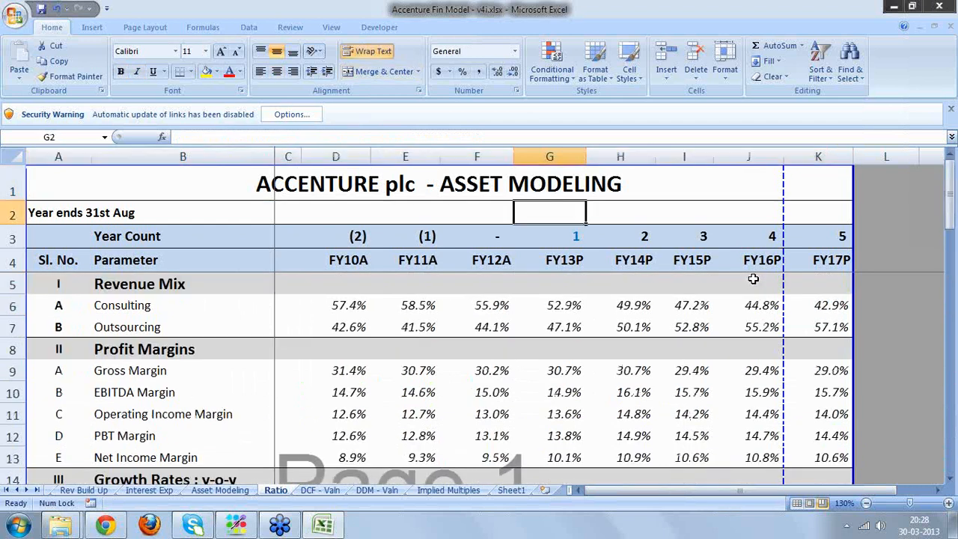
- Examine the Profit Margins section, starting at the FY13P Gross Margin in cell G9
key("Down")
key("Down")
key("Down")
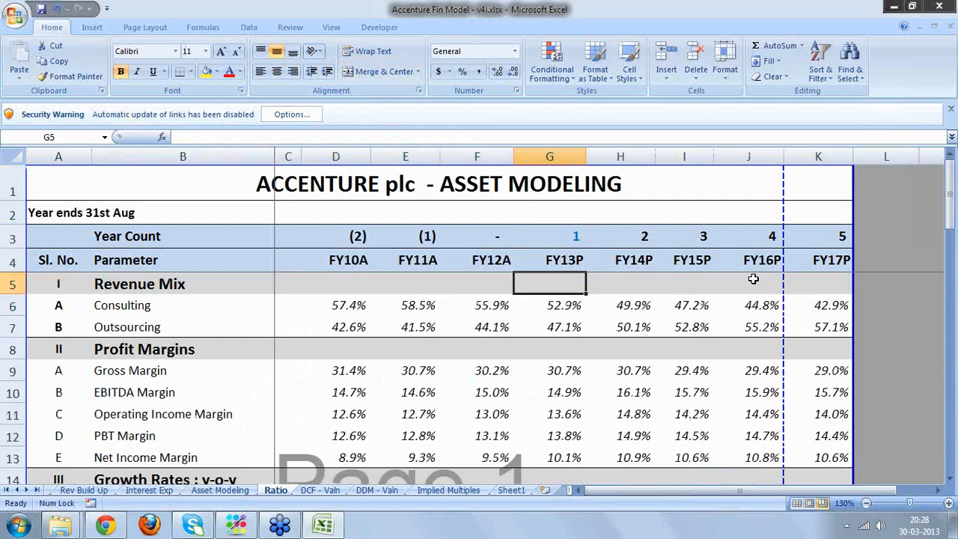
key("Down")
key("Down")
key("Down")
key("Down")
key("Down")
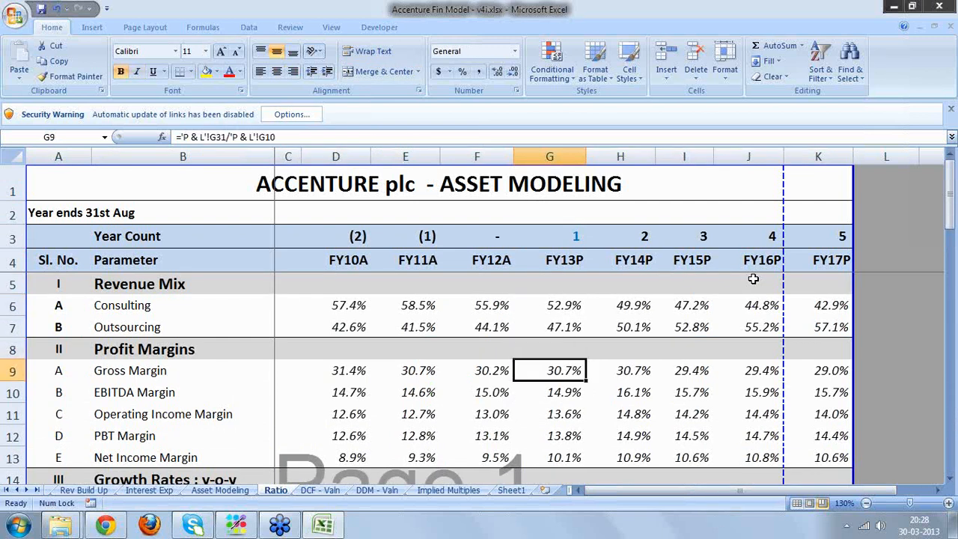
- Examine the EBITDA Margin from FY13P to FY17P and the FY17P margins down to Net Income Margin
key("Up")
left_click(566, 397)
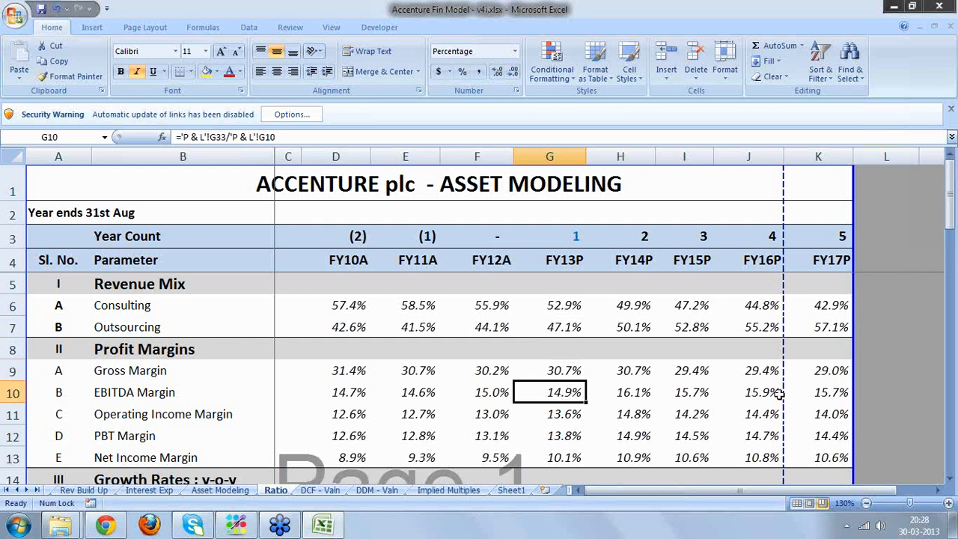
left_click(821, 398)
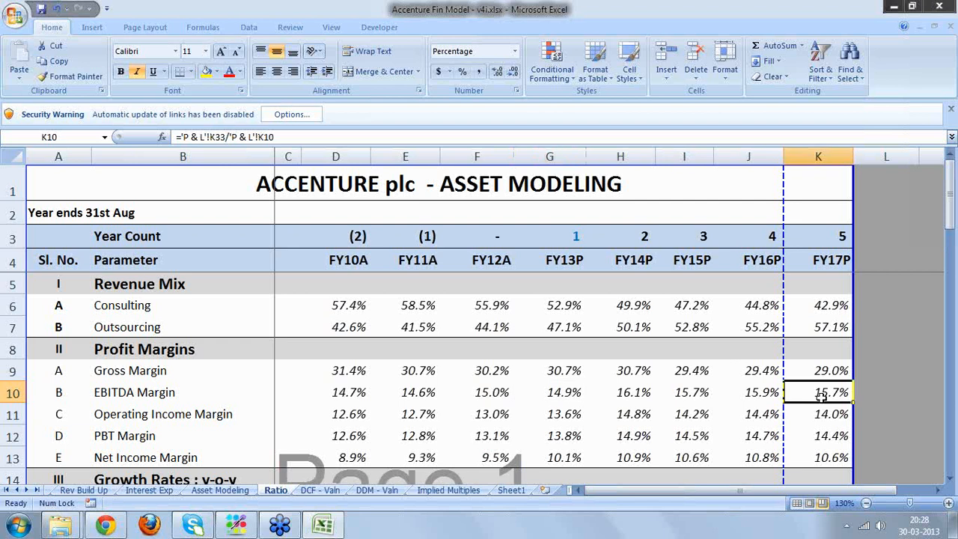
key("Down")
key("Down")
key("Down")
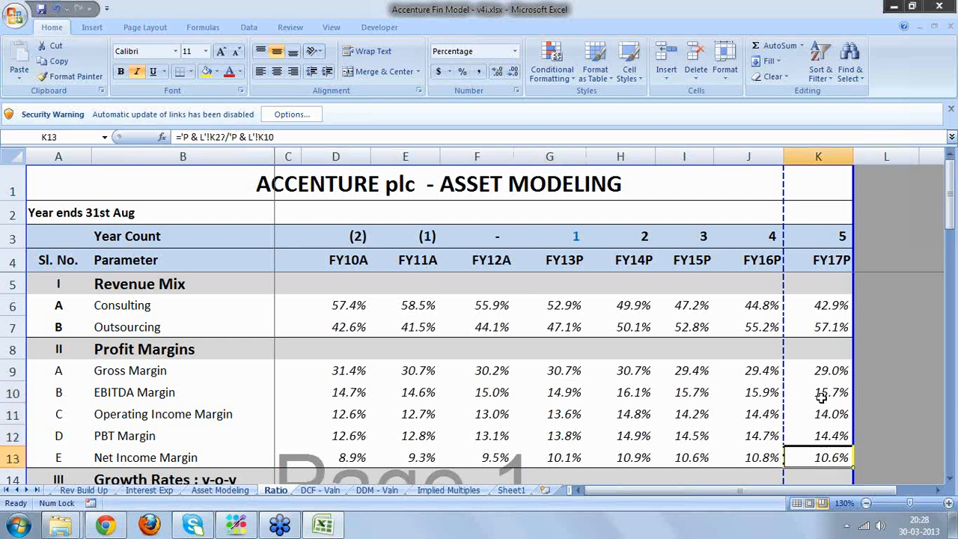
- Examine the FY17P y-o-y growth rates on the Ratio sheet, from Consulting down to Net Income
key("Down")
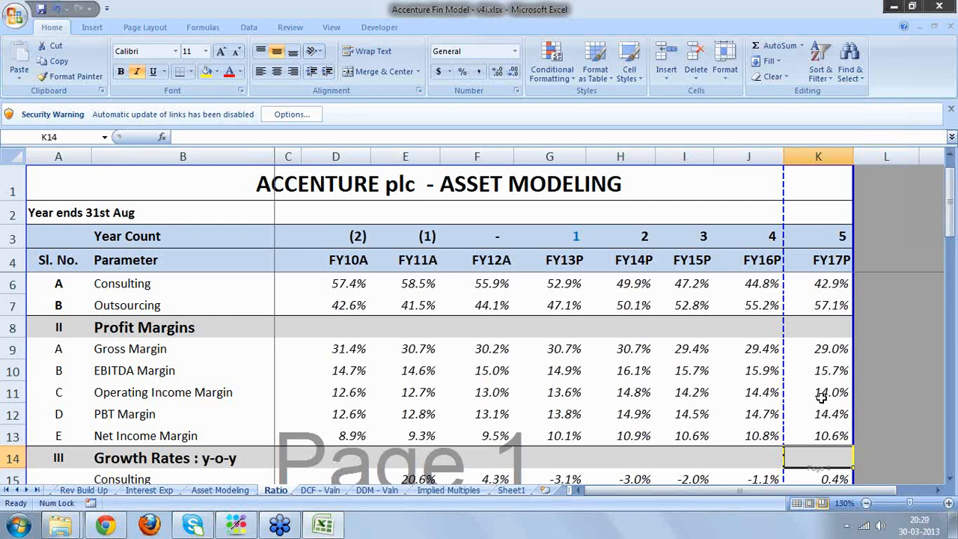
key("Down")
key("Down")
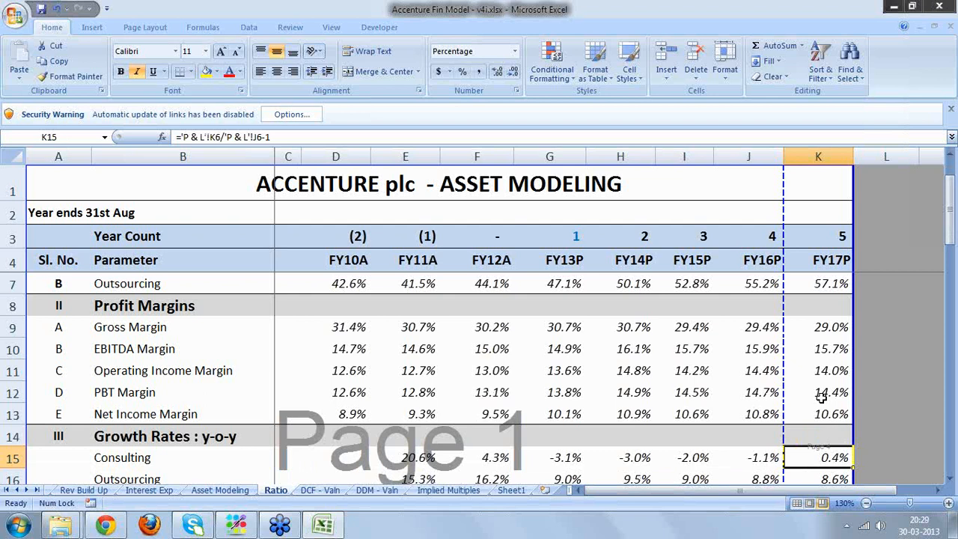
key("Down")
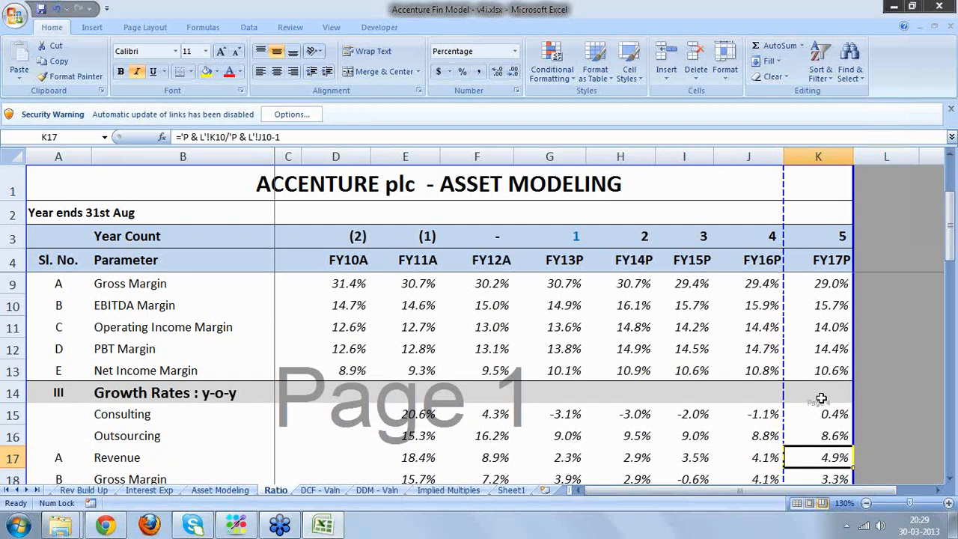
key("Down")
key("Down")
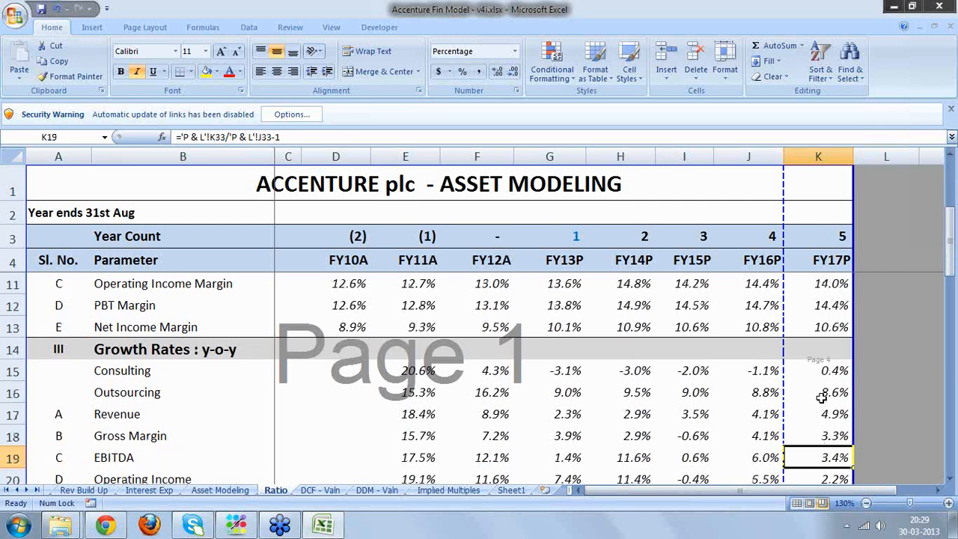
key("Down")
key("Down")
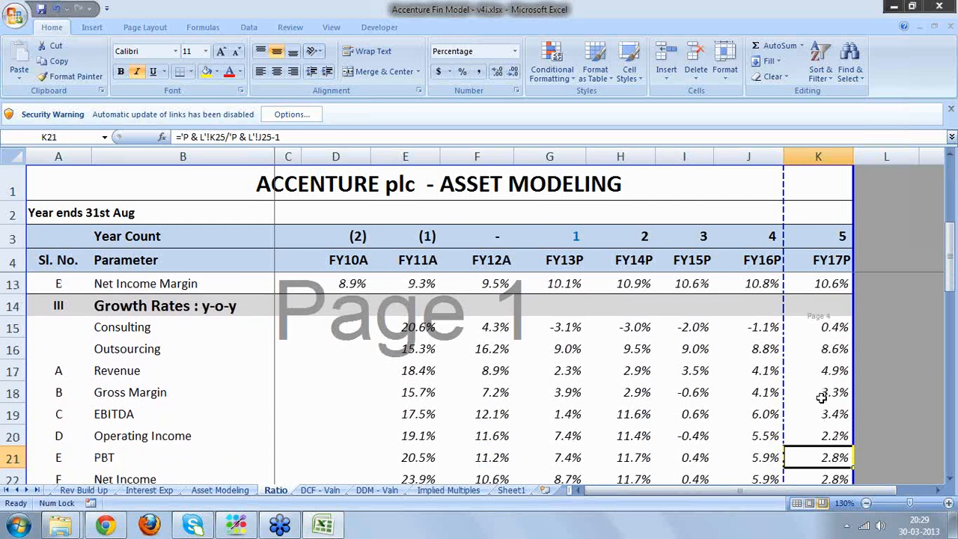
key("Down")
- Review the FY17P figures in the CAGR w.r.t First Year section, down to Net Income
key("Down")
key("Down")
key("Down")
key("Down")
key("Down")
key("Down")
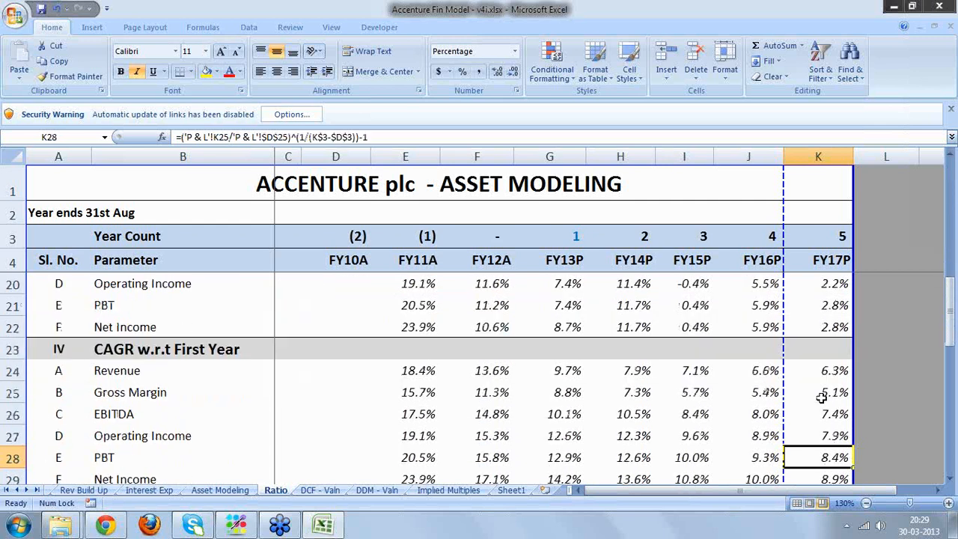
key("Down")
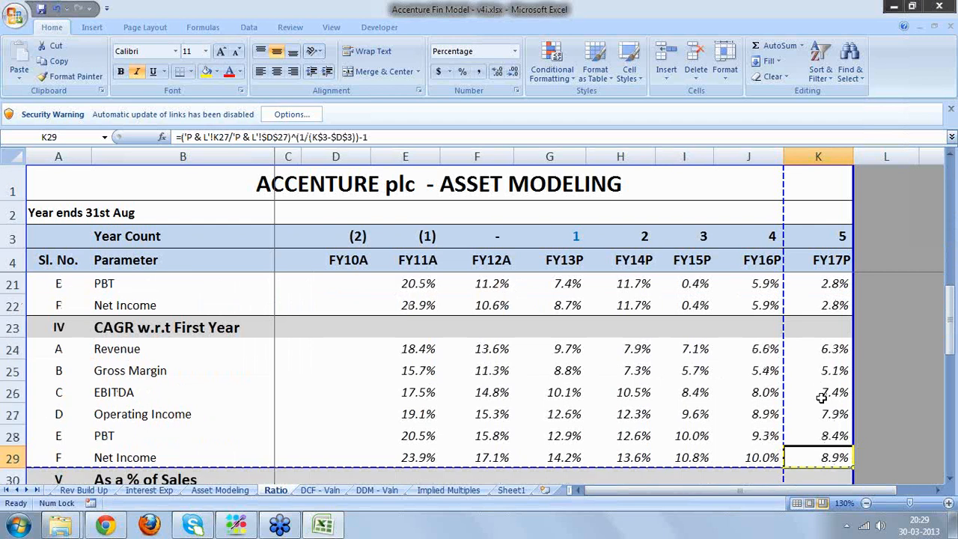
- Review the FY17P cost items in the As a % of Sales section, down to General and administrative costs
key("Down")
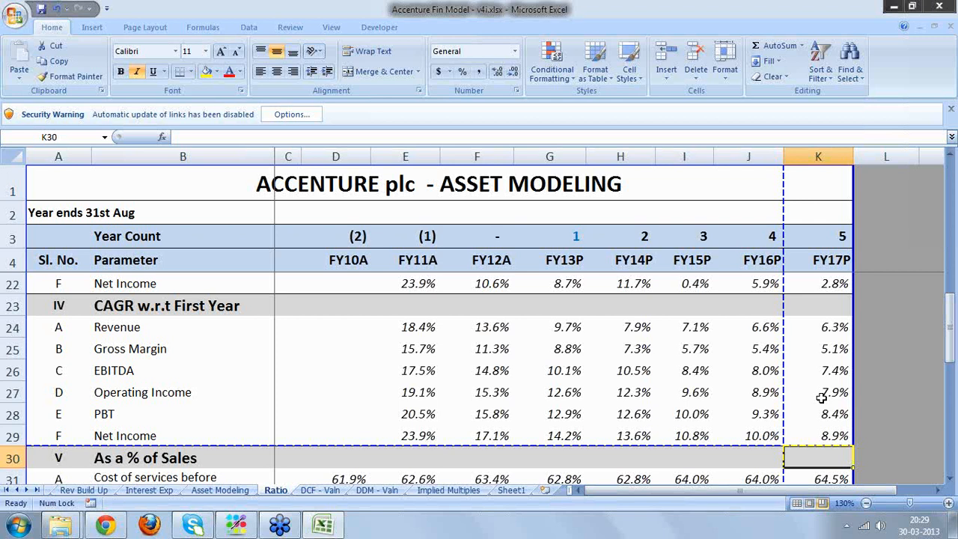
key("Down")
key("Down")
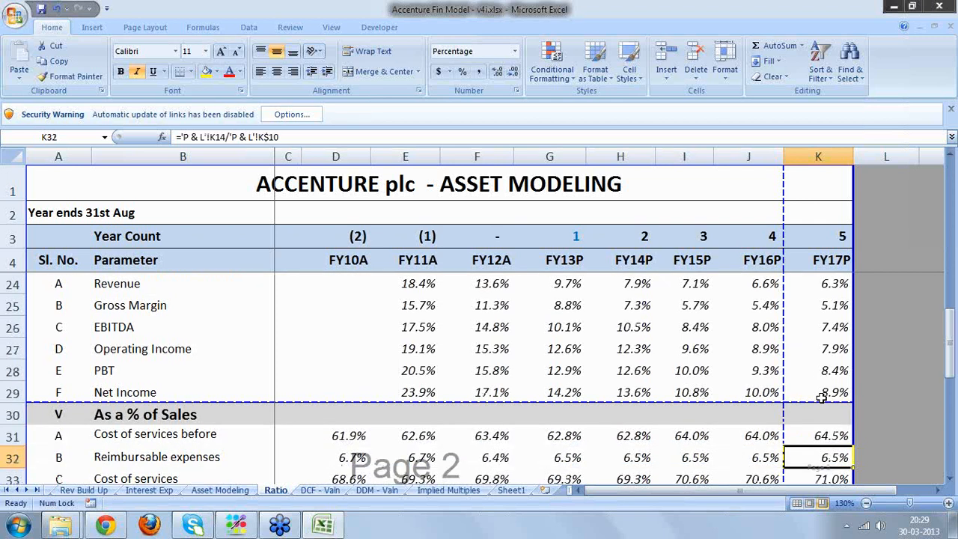
key("Down")
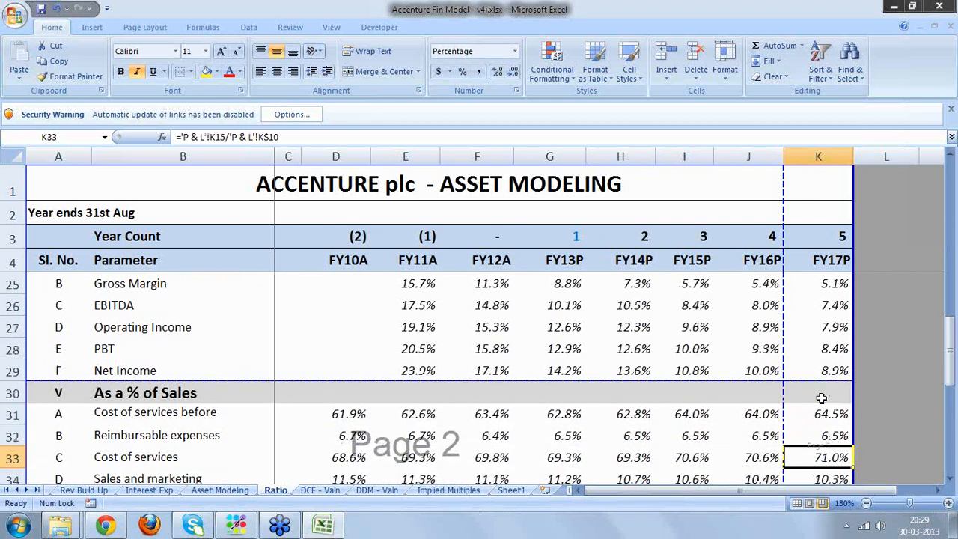
key("Down")
key("Down")
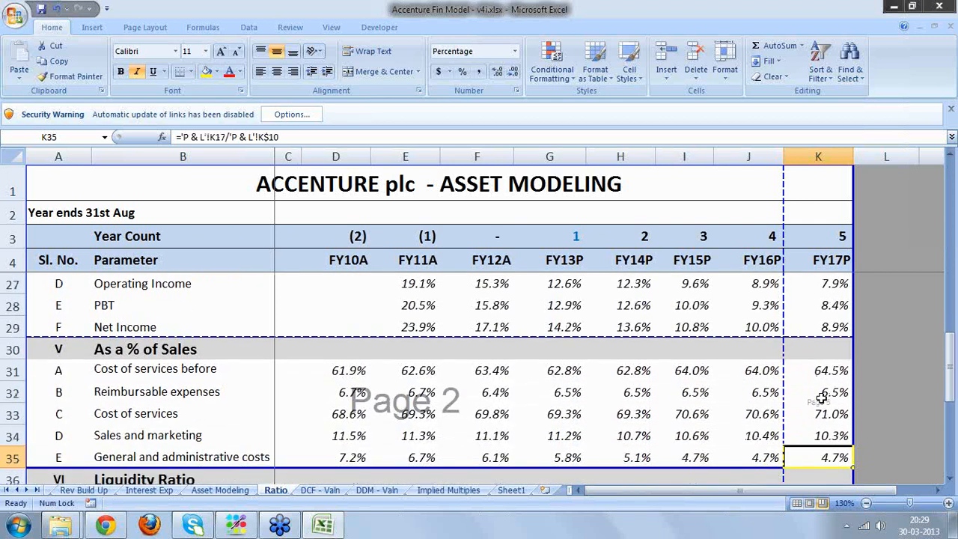
- Examine the FY17P Liquidity and Return Ratios, continuing down to Debt/Equity in the Leverage Ratio section
key("Down")
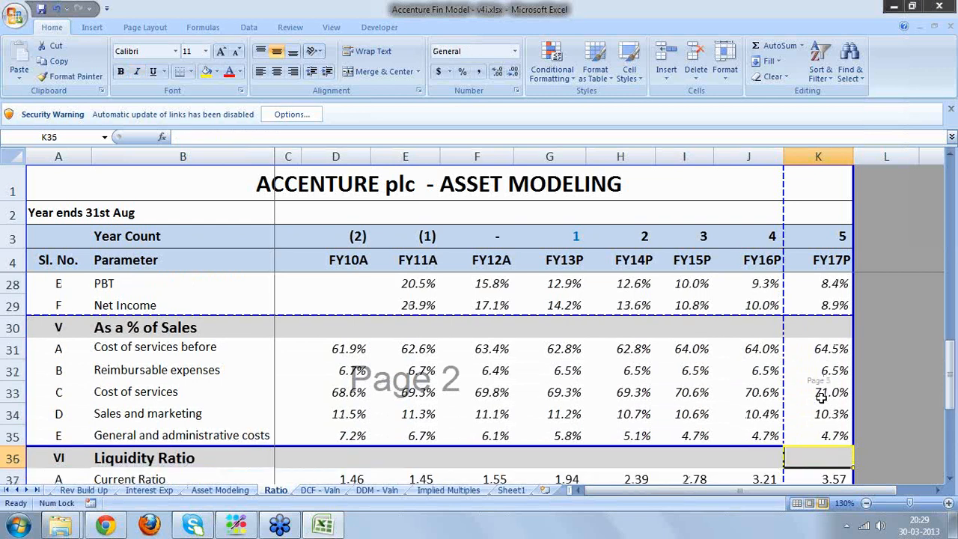
key("Down")
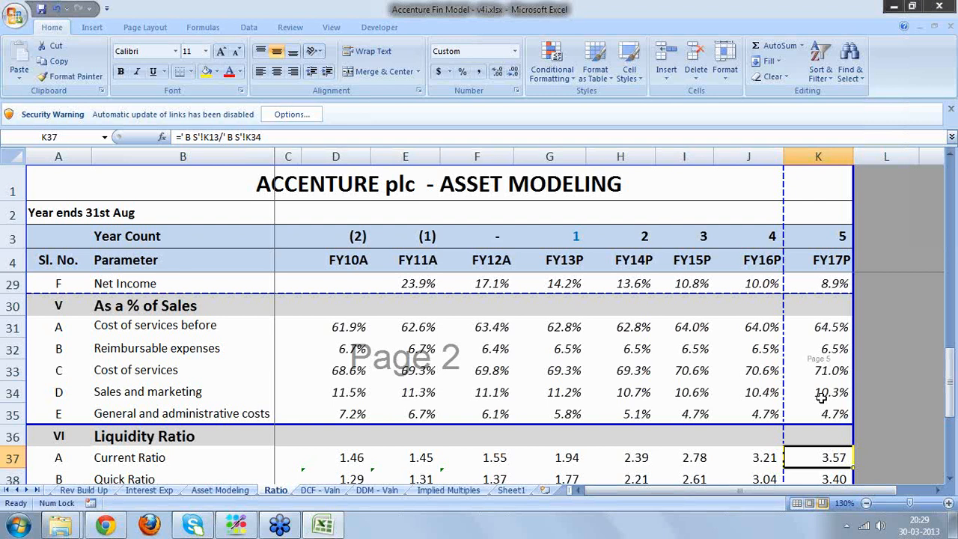
key("Down")
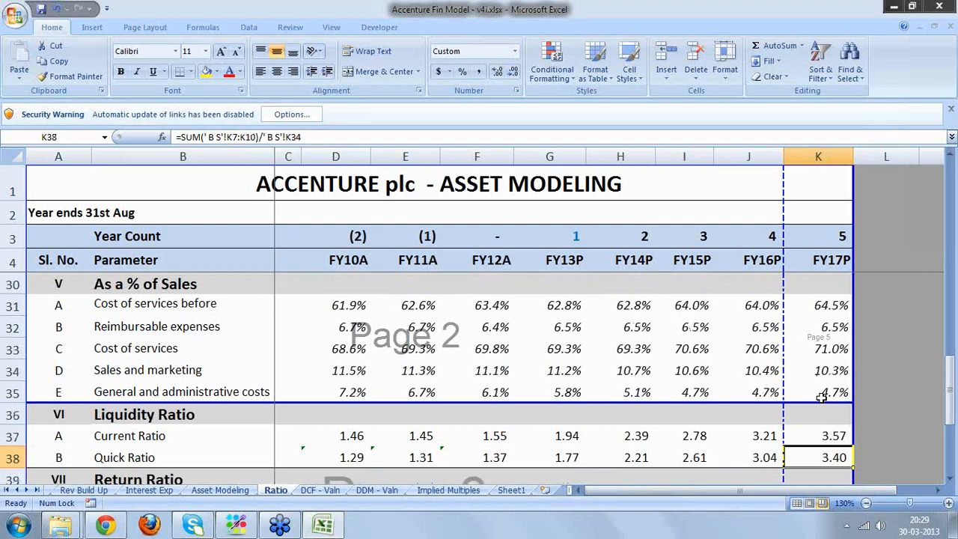
key("Down")
key("Down")
key("Down")
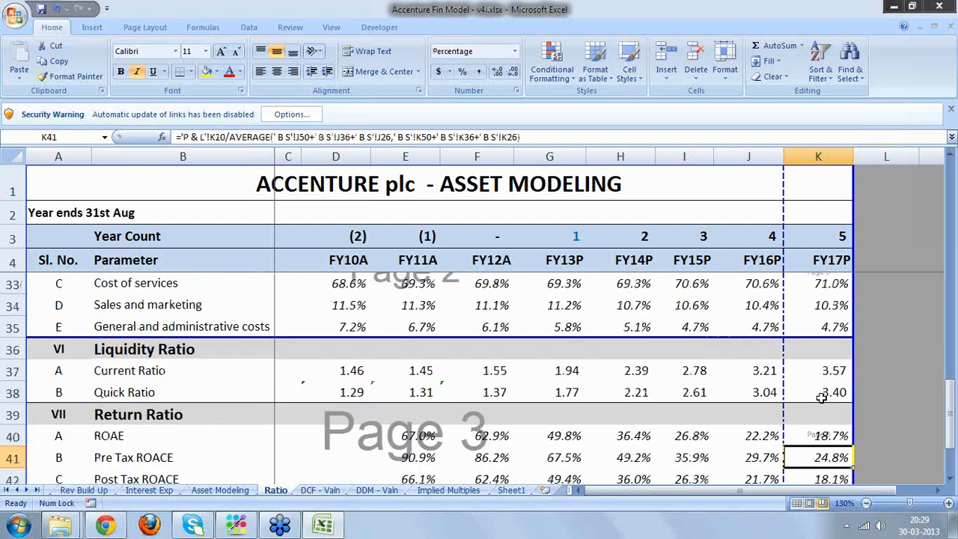
key("Down")
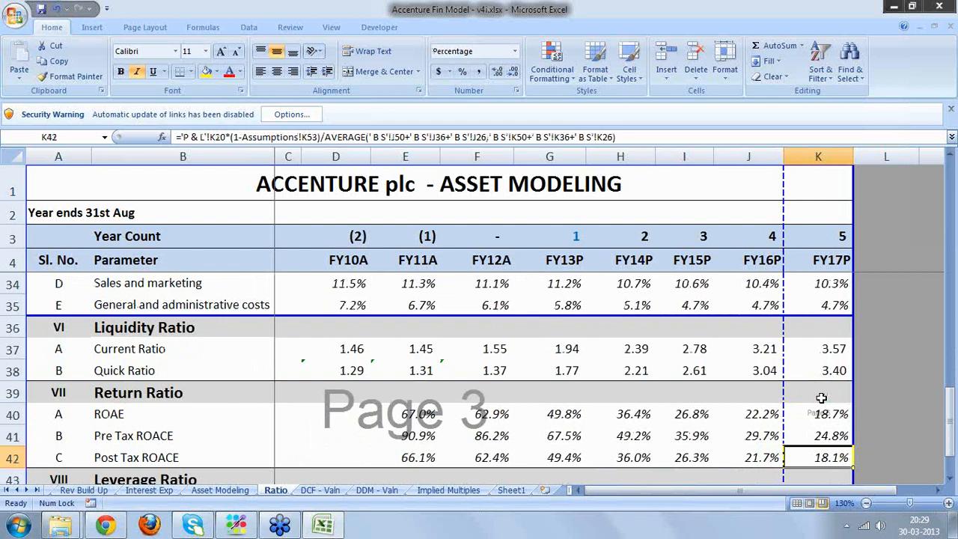
key("Down")
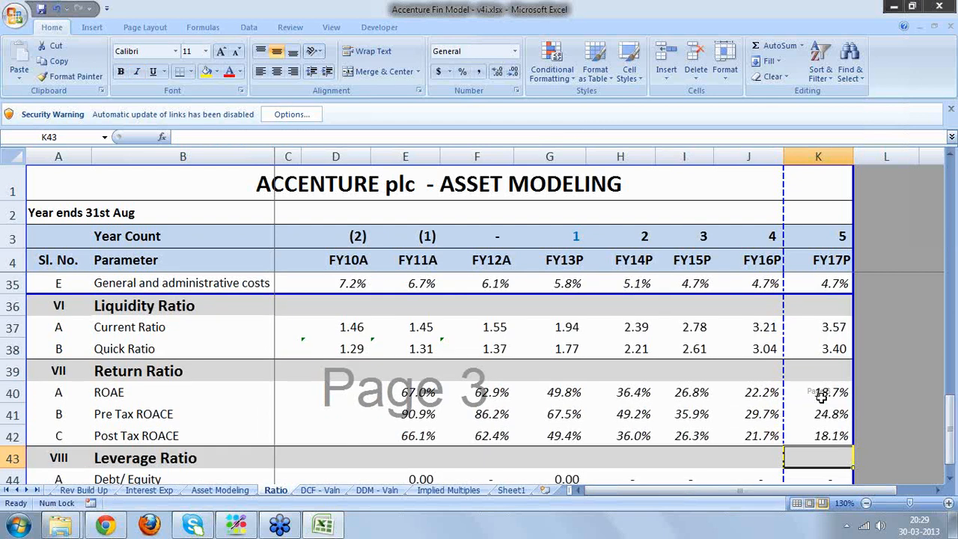
key("Down")
- Look back up the FY17P column to the start of the Ratio sheet, ending on Gross Margin in cell K9
key("Up")
key("Up")
key("Up")
key("Up")
key("Up")
key("Up")
key("Up")
key("Up")
key("Up")
key("Up")
key("Up")
key("Up")
key("Up")
key("Up")
key("Up")
key("Up")
key("Up")
key("Up")
key("Up")
key("Up")
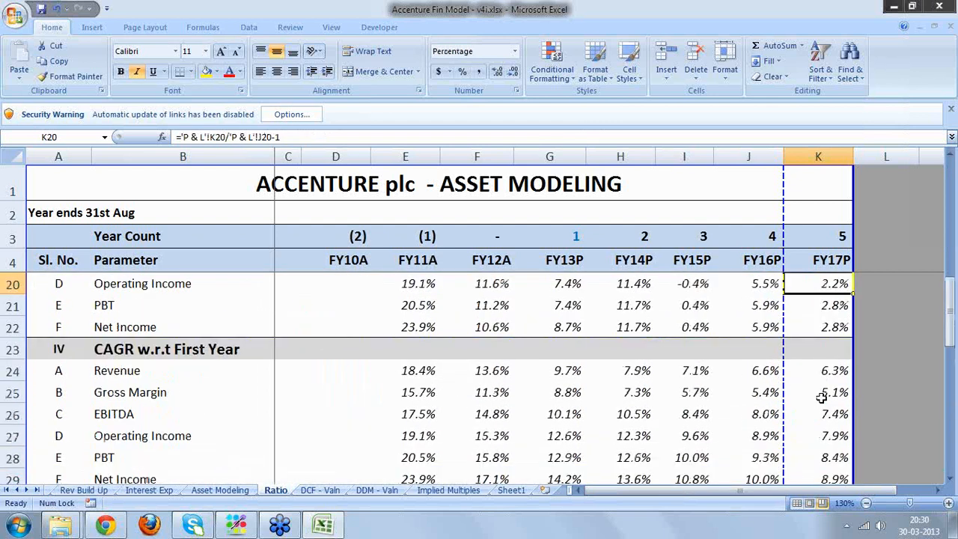
key("Up")
key("Up")
key("Up")
key("Up")
key("Up")
key("Up")
key("Up")
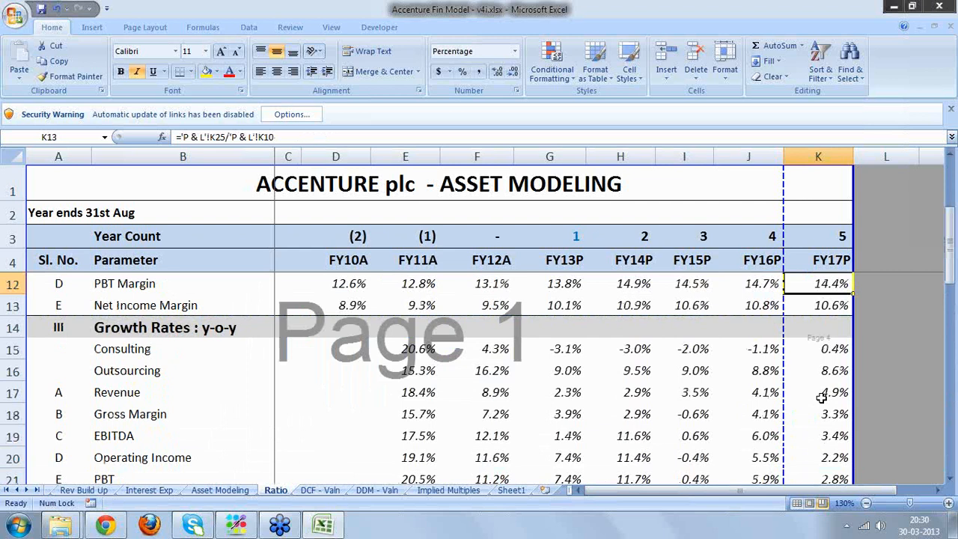
key("Up")
key("Up")
key("Up")
key("Up")
key("Up")
key("Up")
key("Up")
key("Up")
key("Up")
key("Down")
key("Down")
key("Down")
key("Down")
key("Down")
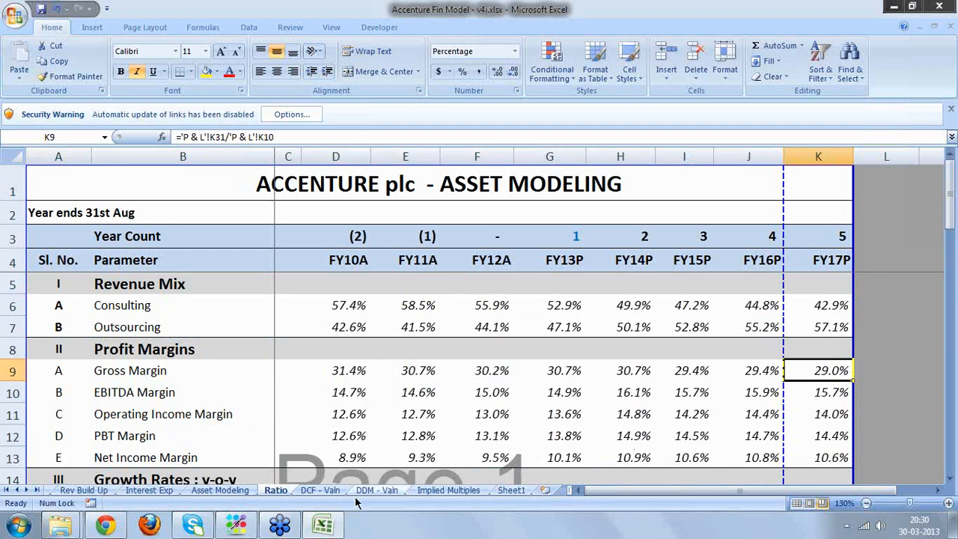
- Open the Asset Modeling sheet and compare FY17P Capital Expenditure with the Depreciation, Impairment and Amortization rows
left_click(219, 491)
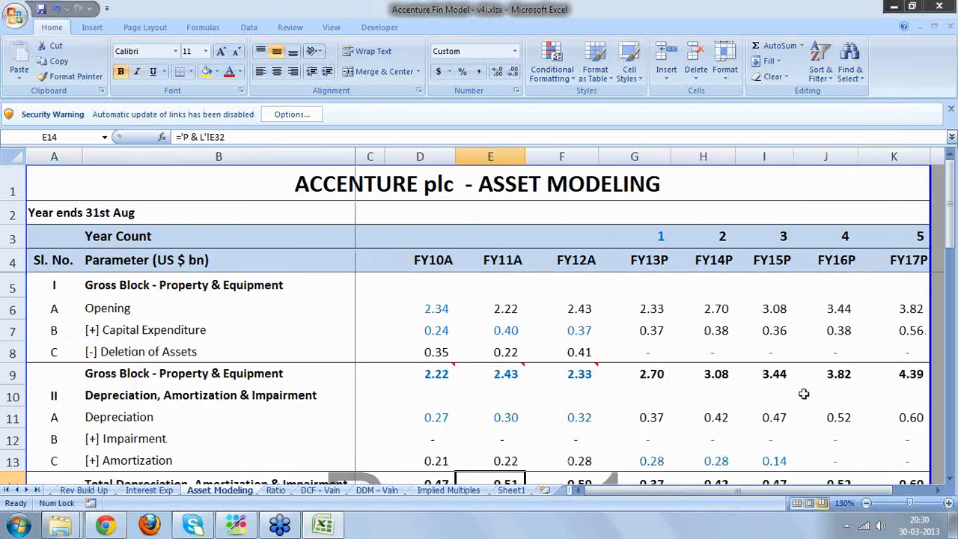
left_click(919, 333)
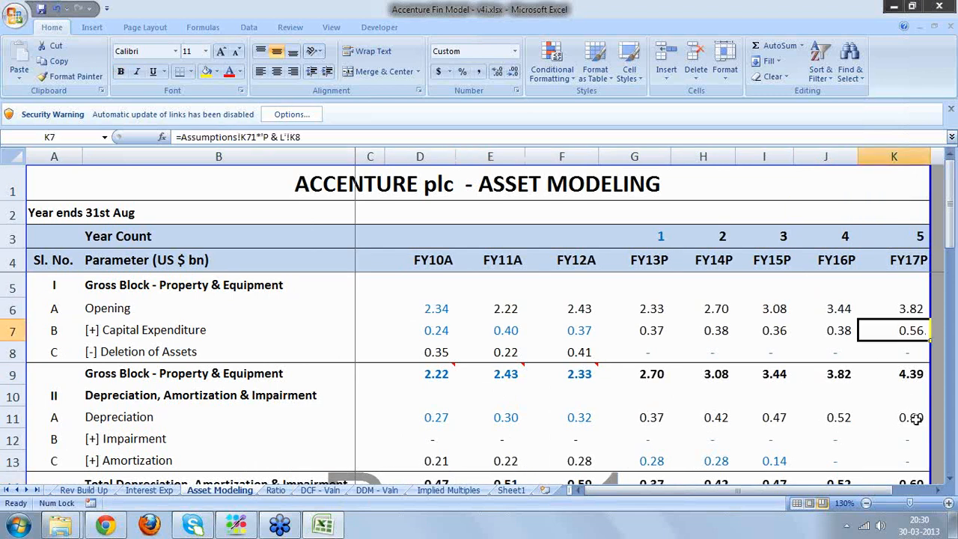
left_click(916, 419)
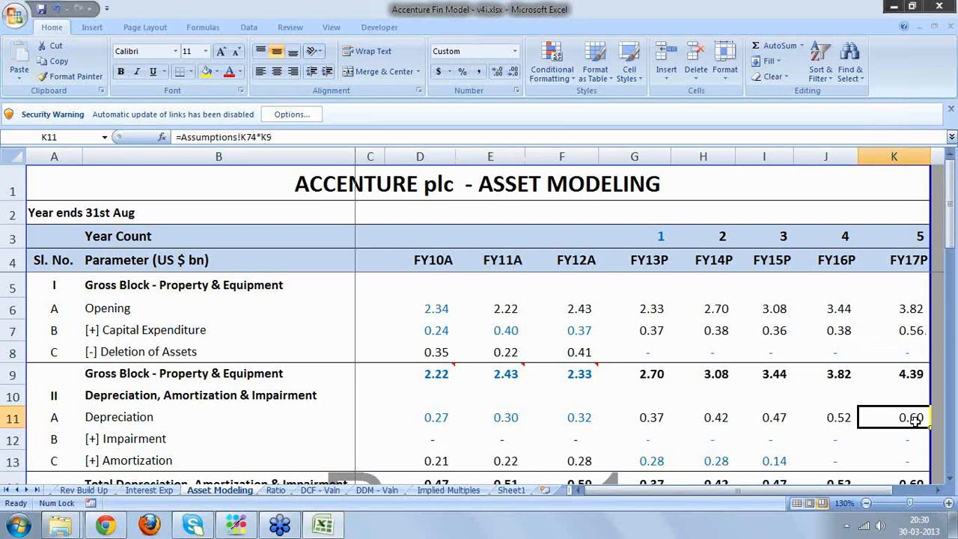
left_click(917, 336)
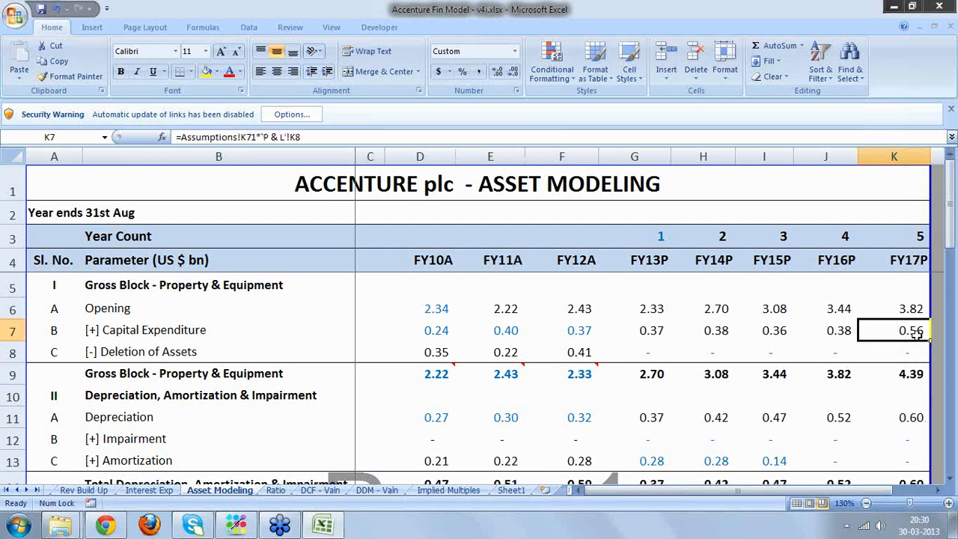
key("Down")
key("Down")
key("Down")
key("Down")
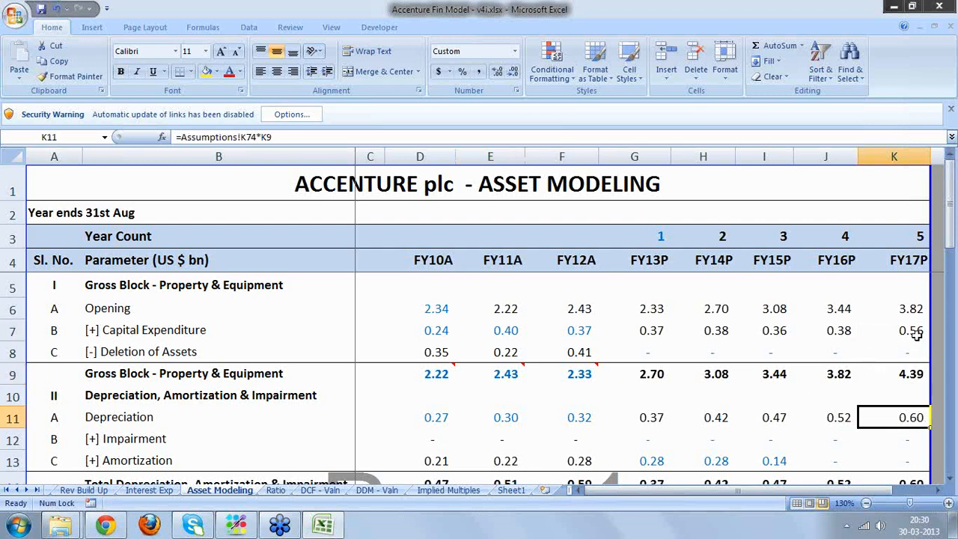
key("Down")
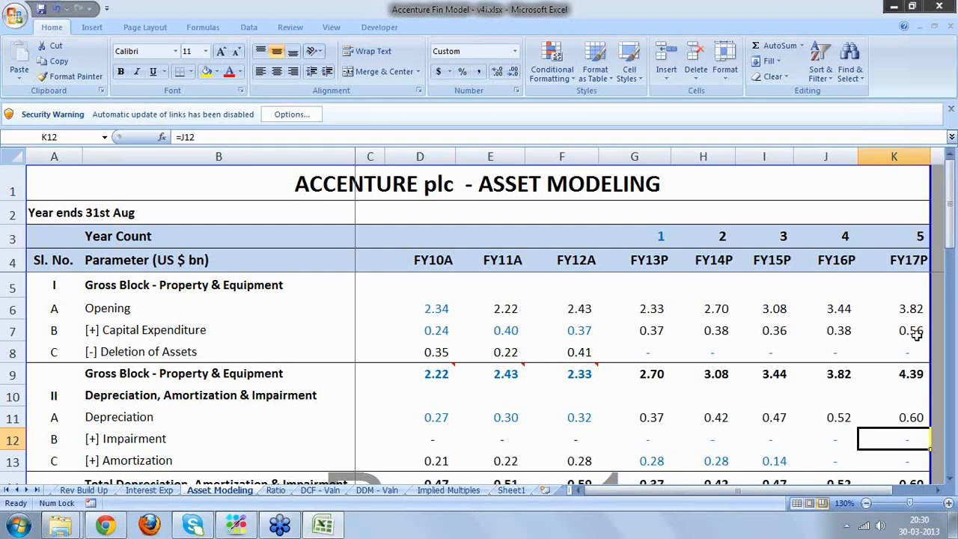
key("Down")
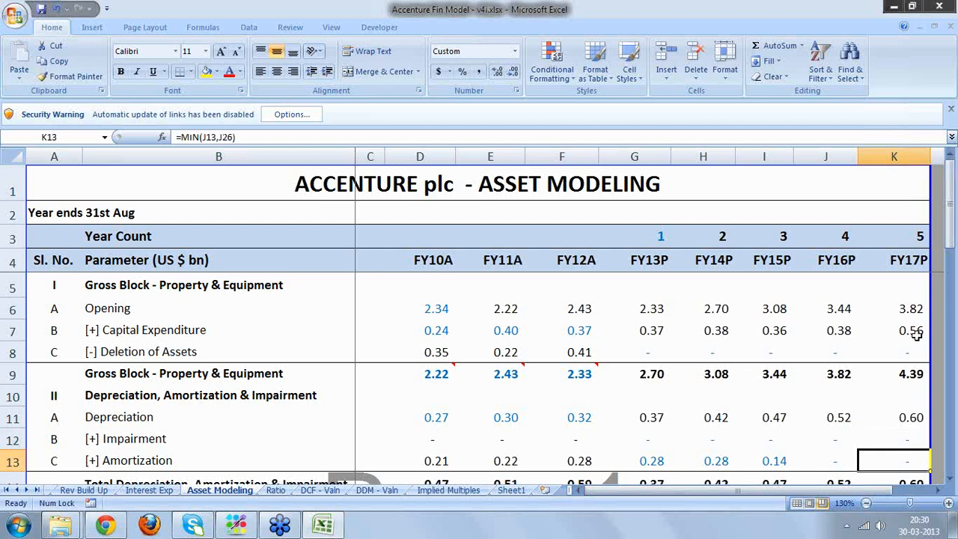
key("Down")
- Examine the projected Capital Expenditure row on the Asset Modeling sheet from FY13P to FY17P
key("Up")
key("Up")
key("Up")
key("Up")
key("Up")
key("Up")
key("Up")
key("Left")
key("Left")
key("Left")
key("Left")
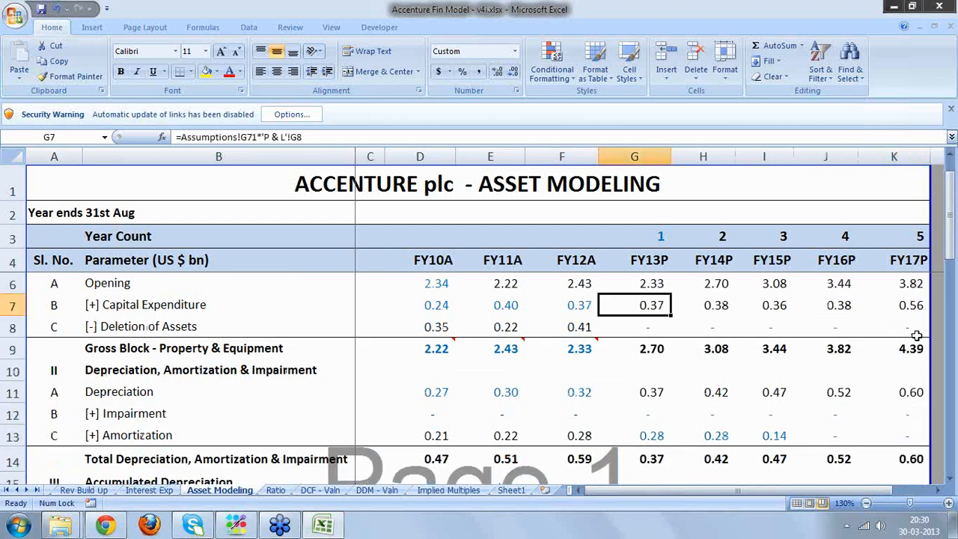
key("Right")
key("Right")
key("Right")
key("Right")
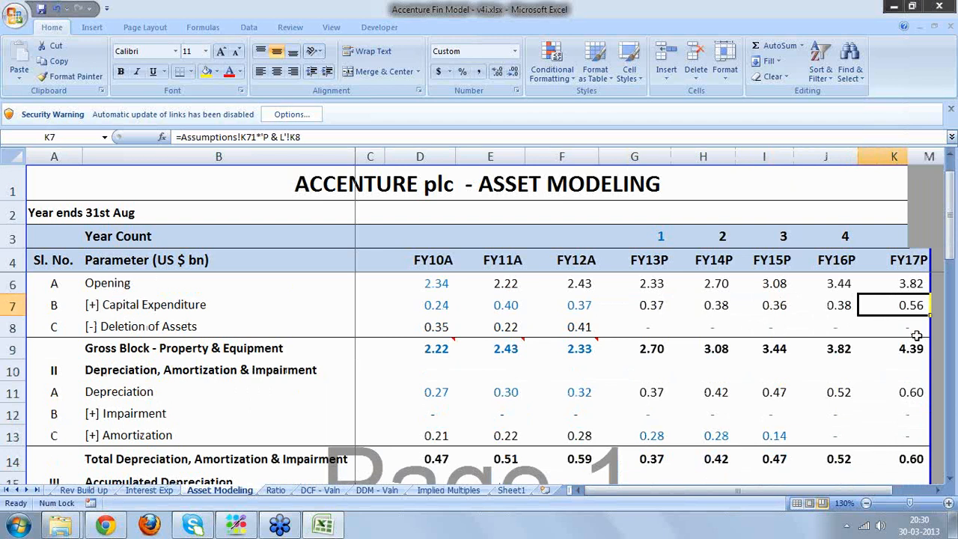
key("Right")
key("Right")
key("Left")
key("Left")
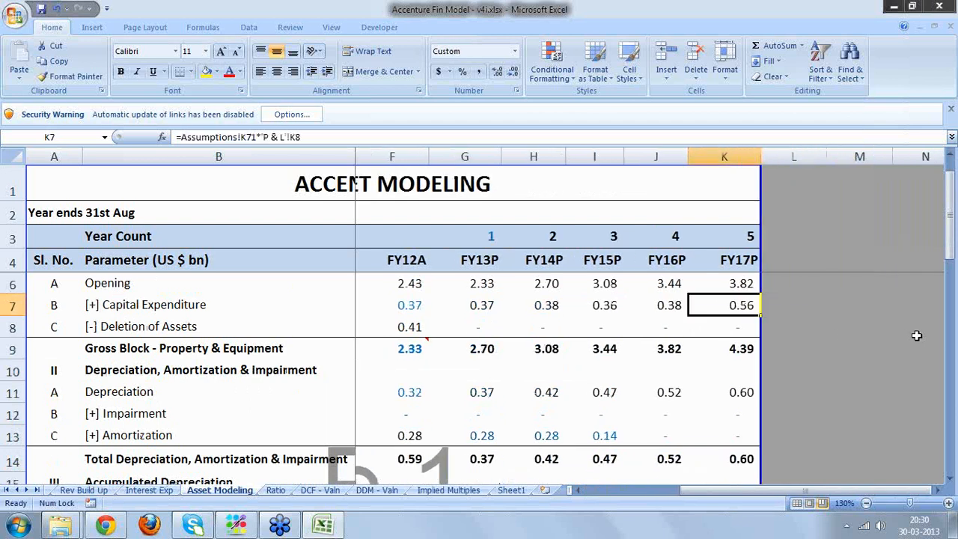
- Examine the FY17P column on the Asset Modeling sheet, comparing Capital Expenditure, Gross Block and Depreciation in rows 7 to 11
key("Down")
key("Down")
key("Down")
key("Down")
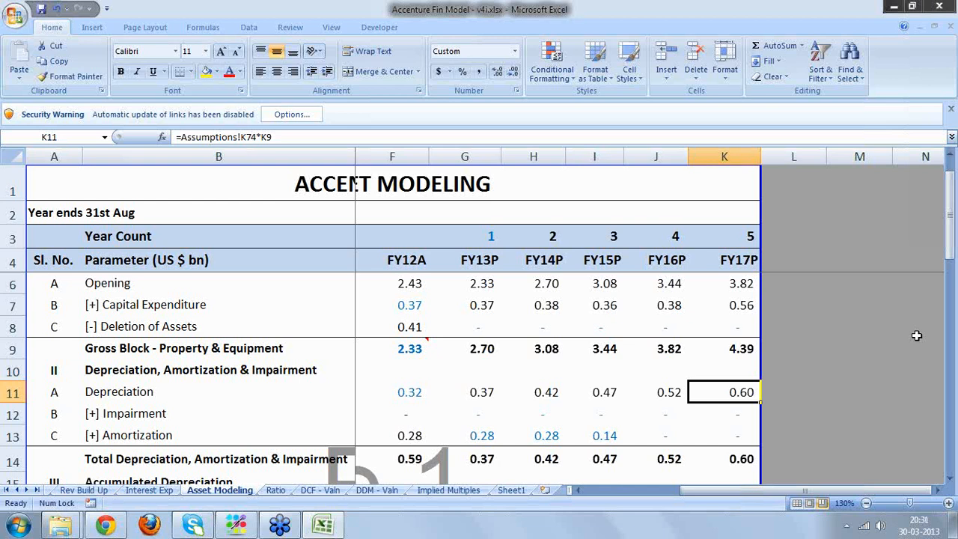
key("Up")
key("Up")
key("Up")
key("Up")
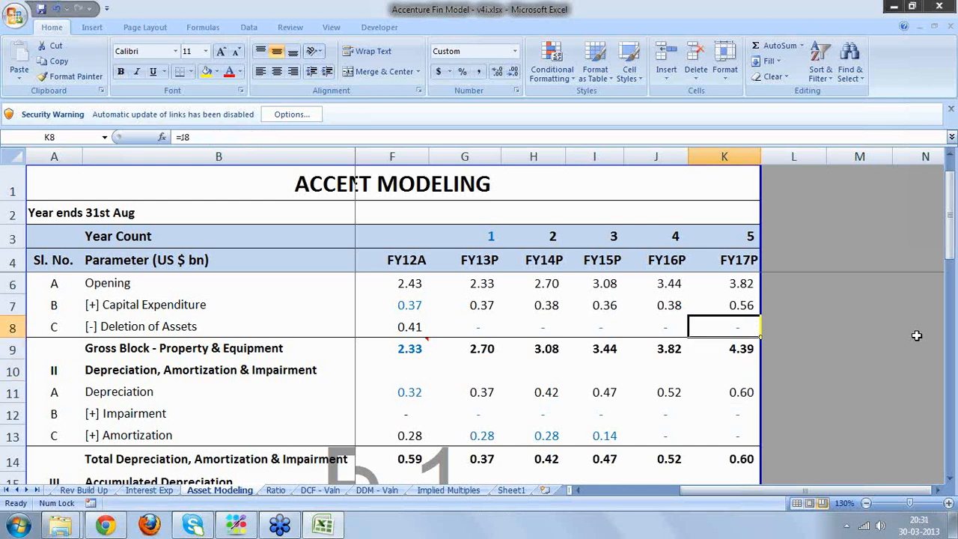
key("Down")
key("Down")
key("Down")
key("Down")
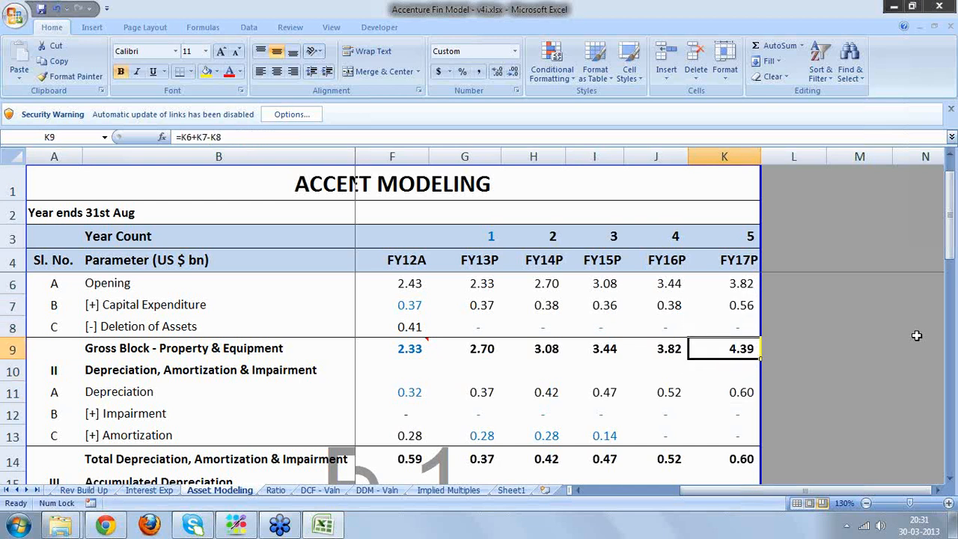
key("Up")
key("Up")
key("Up")
key("Up")
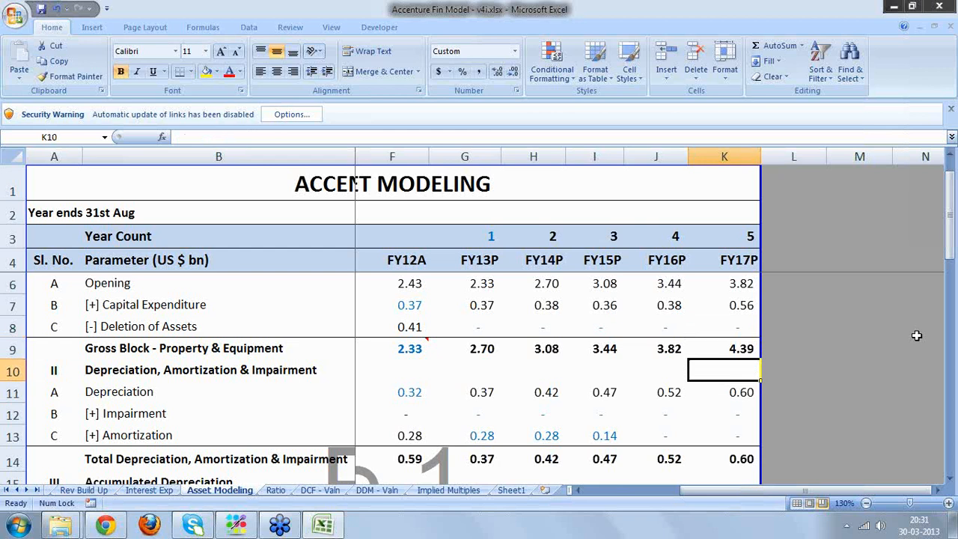
key("Down")
key("Down")
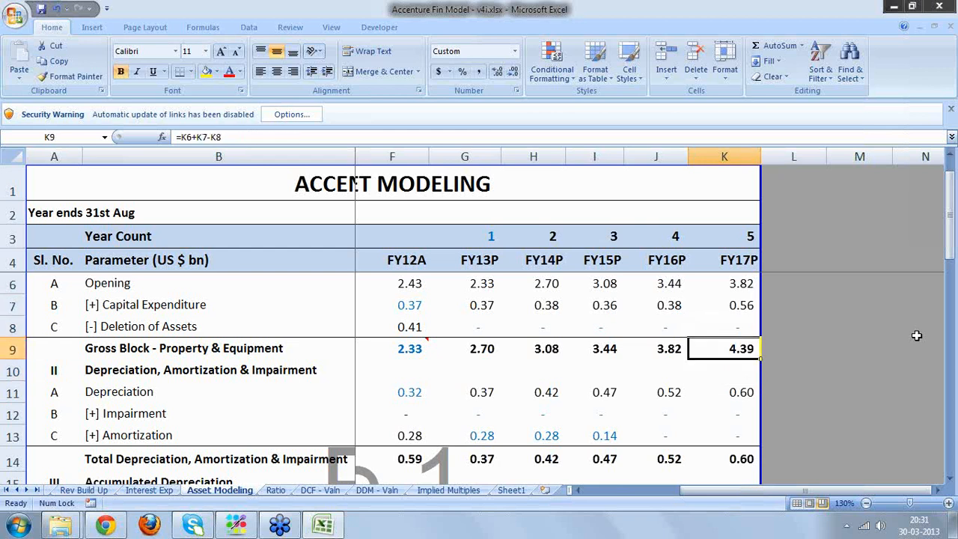
key("Down")
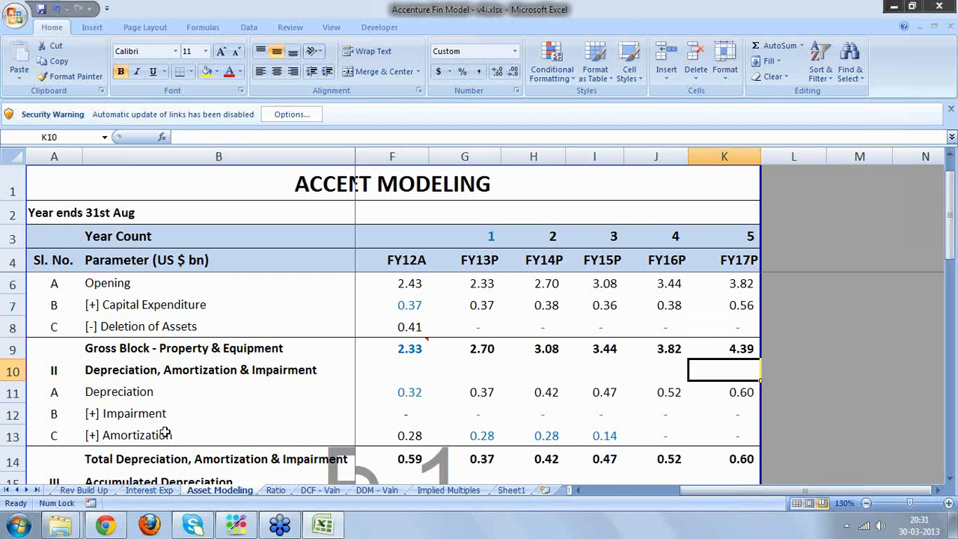
- Check the FY17P Capex assumption in K71 of the Assumptions sheet and view the FCFE section on the DCF - Valn sheet
left_click(6, 489)
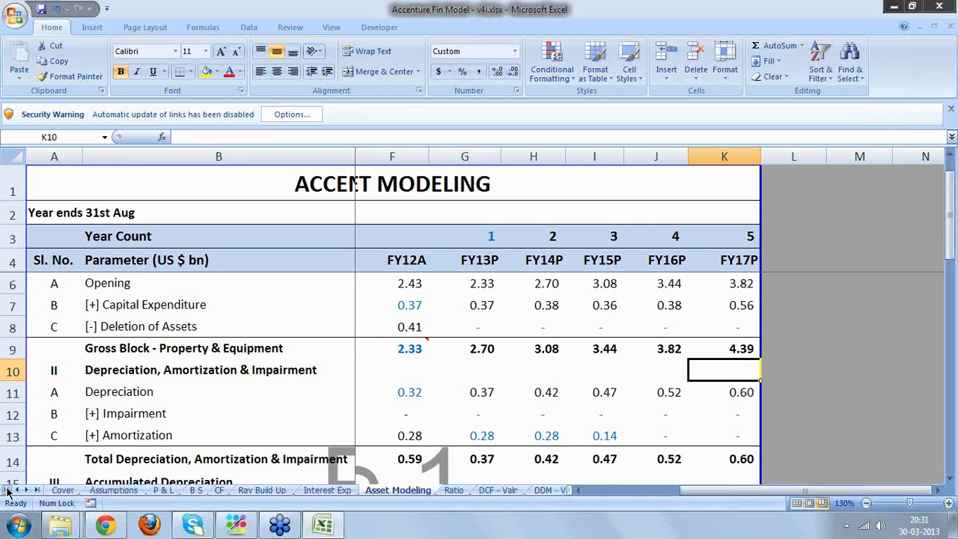
left_click(141, 491)
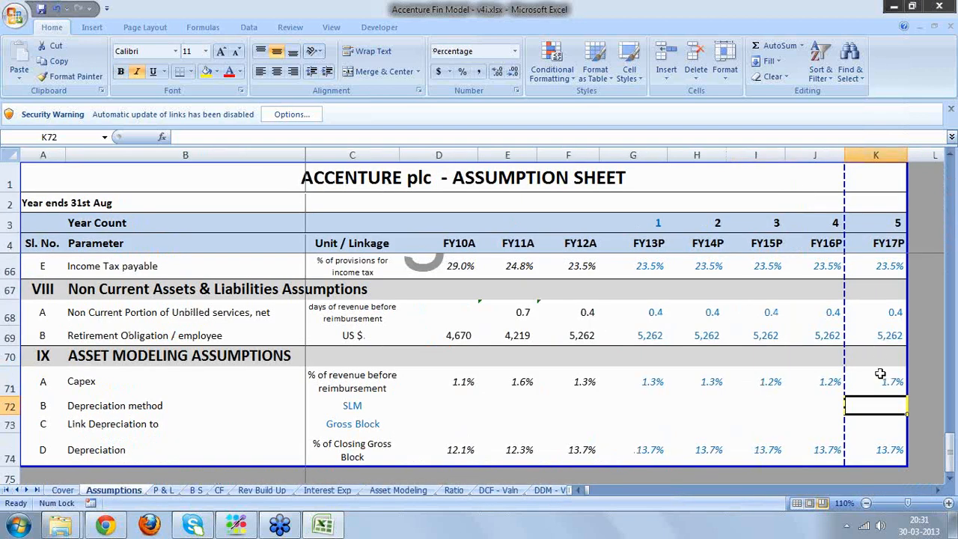
left_click(880, 376)
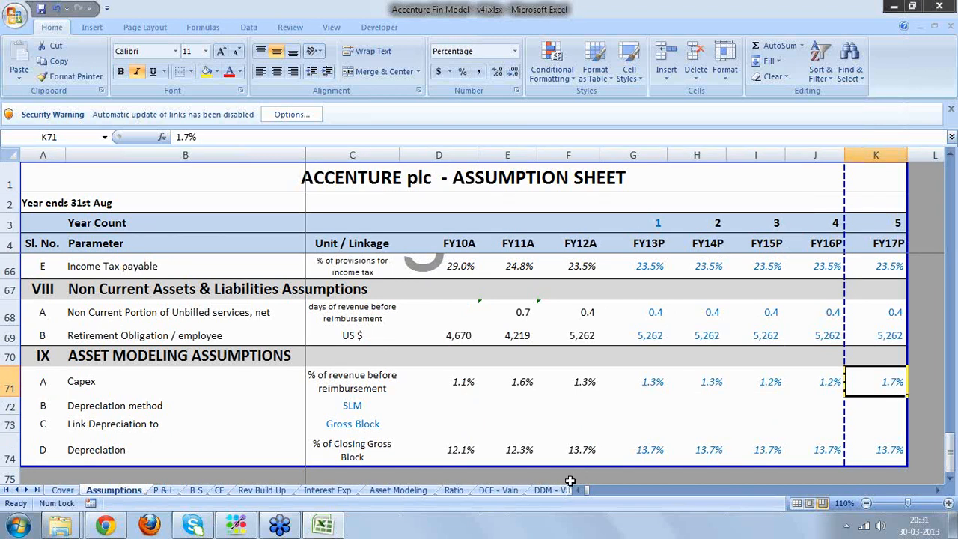
left_click(500, 490)
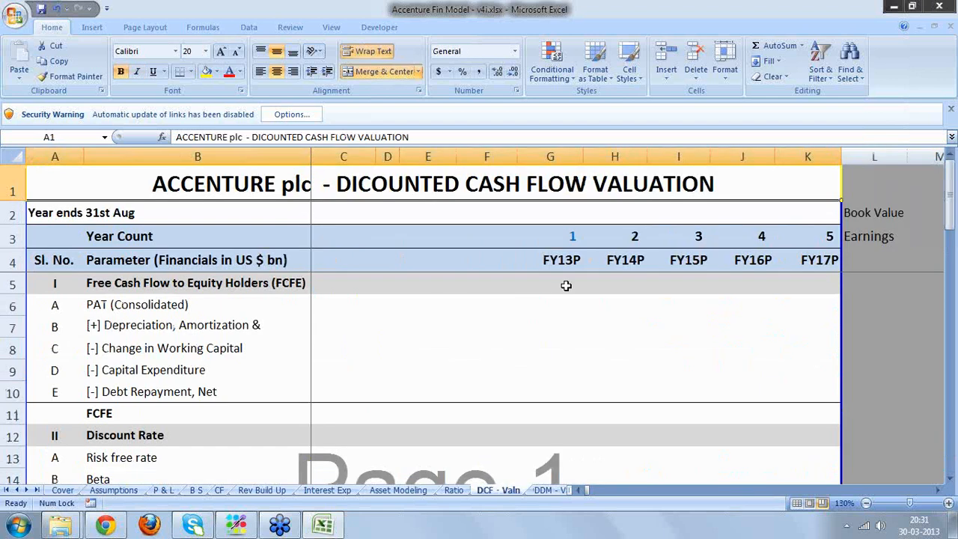
left_click(566, 285)
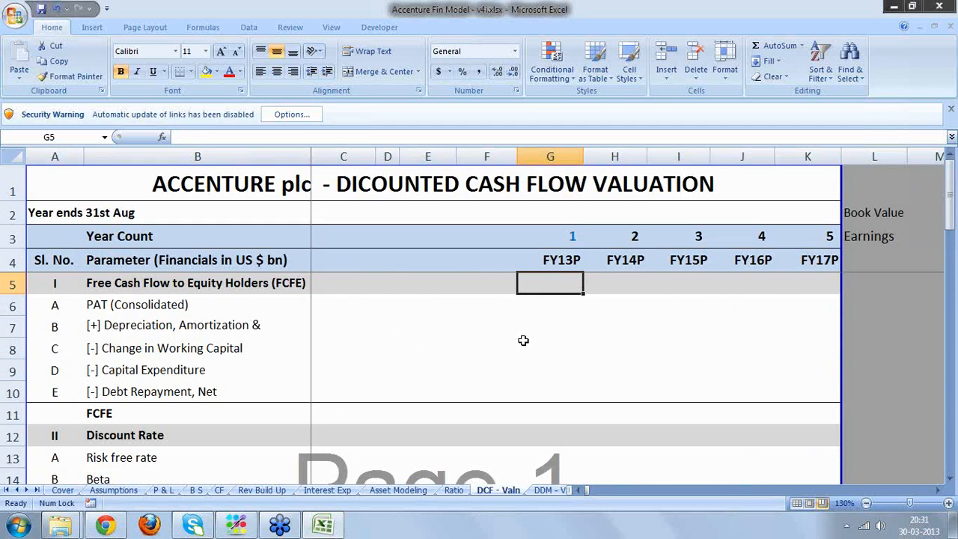
- Go to Sheet1 and enter "Start up" in cell A9 below the list of cash flow stability signs
left_click(544, 490)
left_click(565, 492)
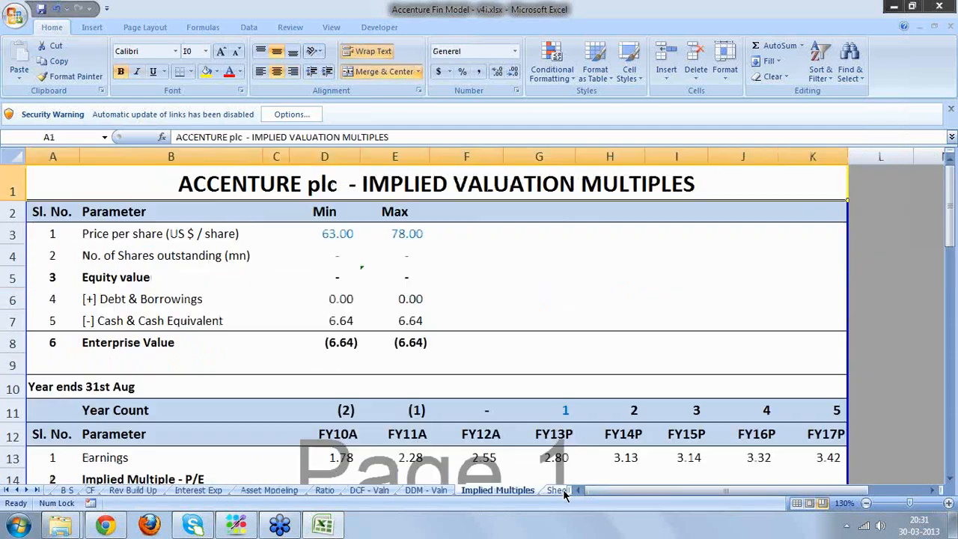
left_click(566, 491)
left_click(59, 287)
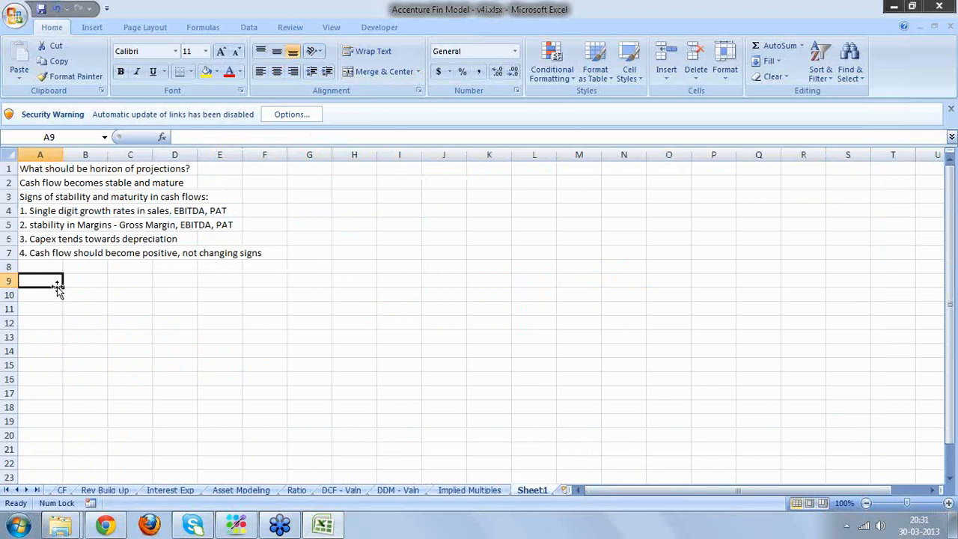
type("Start u")
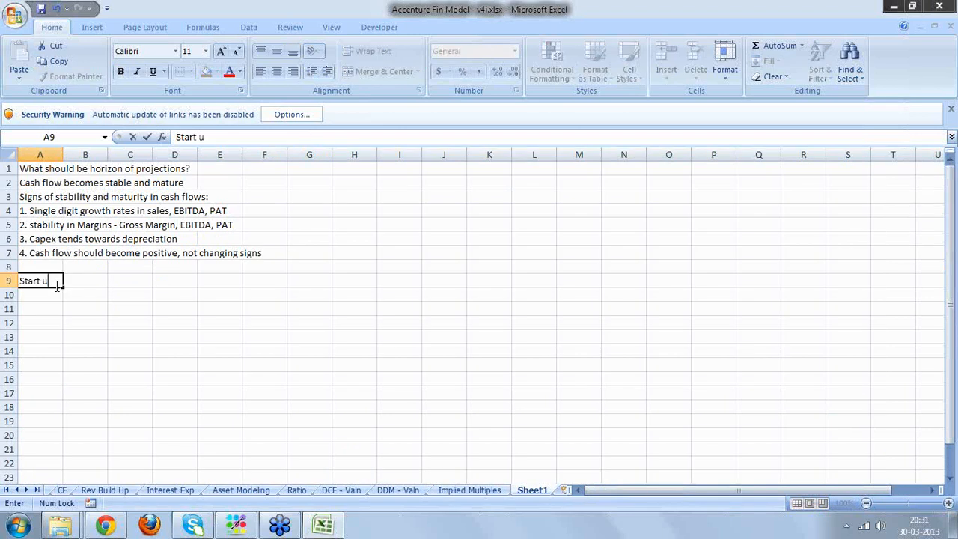
type("p")
key("Return")
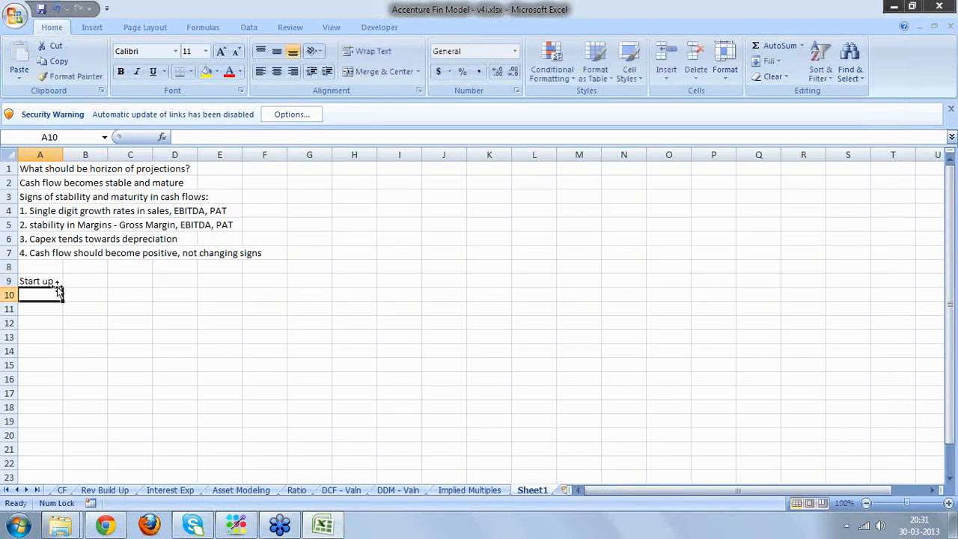
- Enter "Venture Capital" in cell B9 beside the Start up label
left_click(56, 286)
key("Tab")
type("Ven")
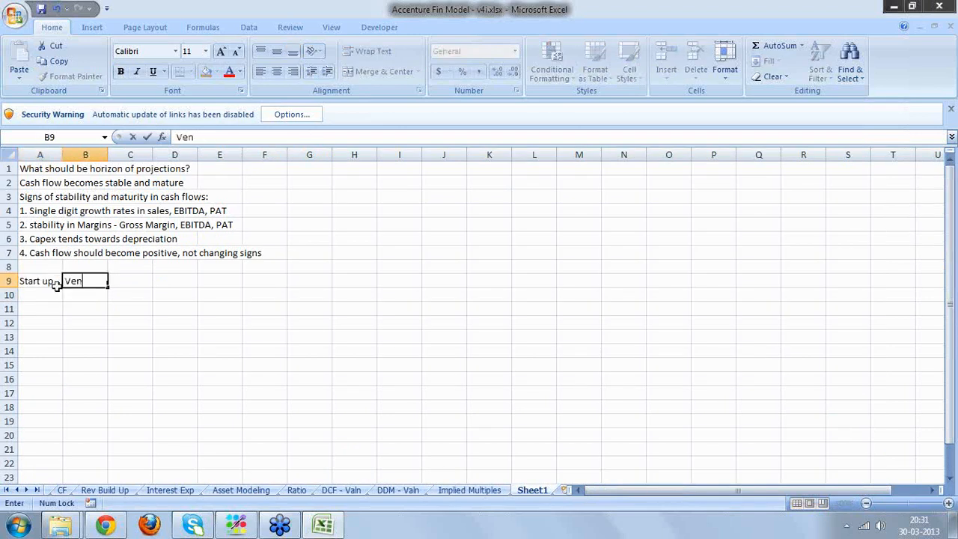
type("ture Capital")
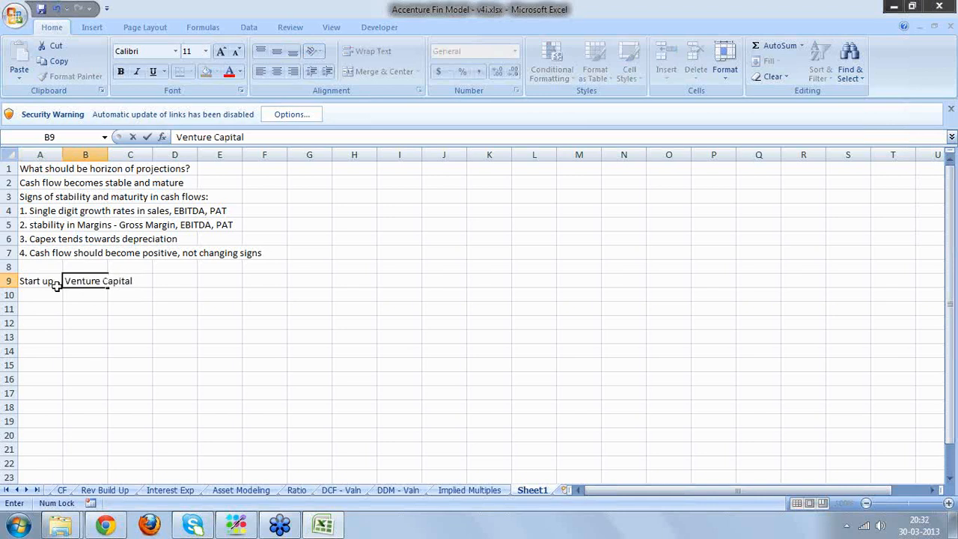
key("Return")
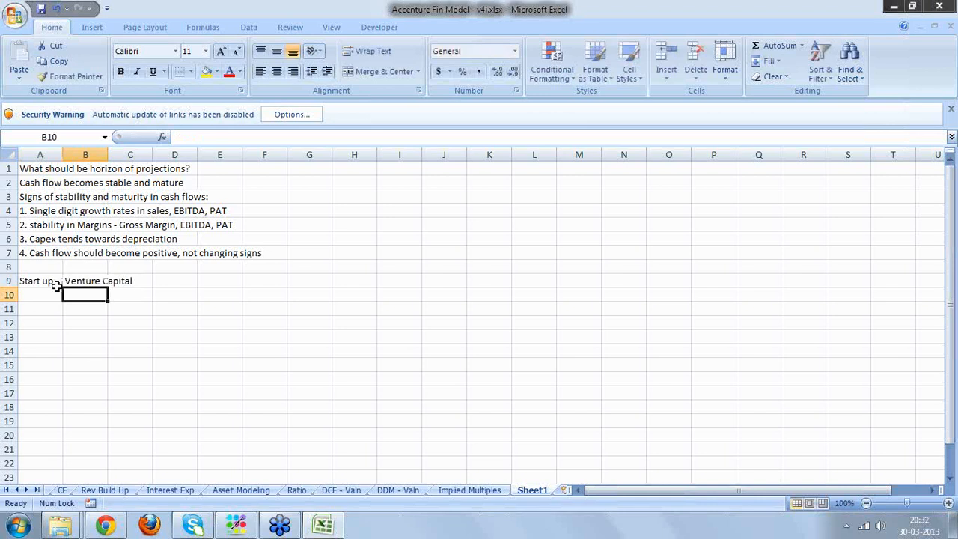
- Widen column B to fit the Venture Capital text and enter "10 yrs" in cell C9
left_click(86, 281)
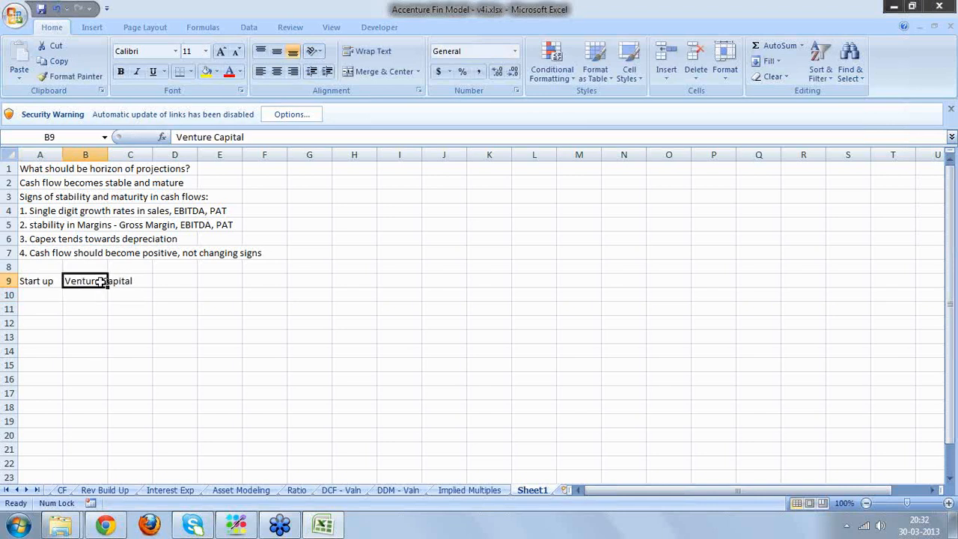
left_click(138, 282)
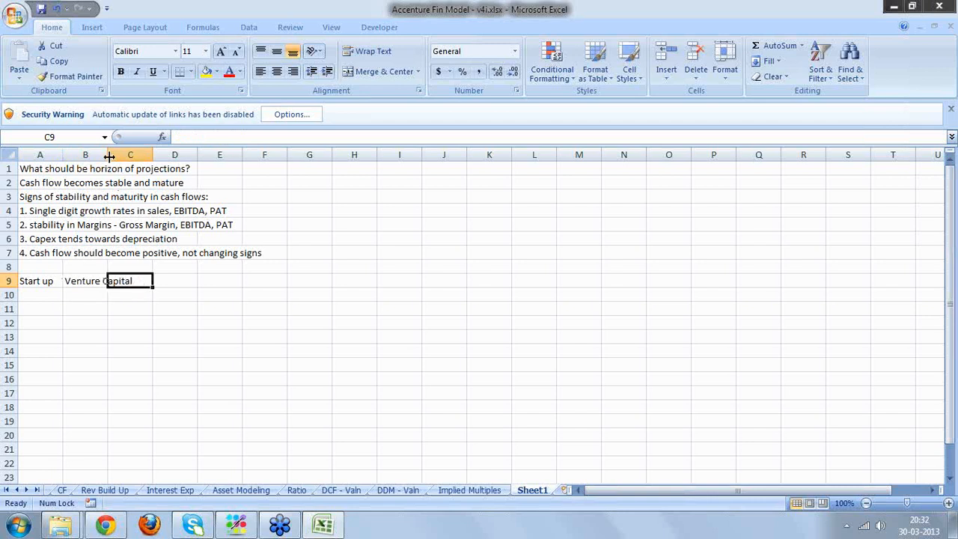
left_click_drag(109, 156, 154, 155)
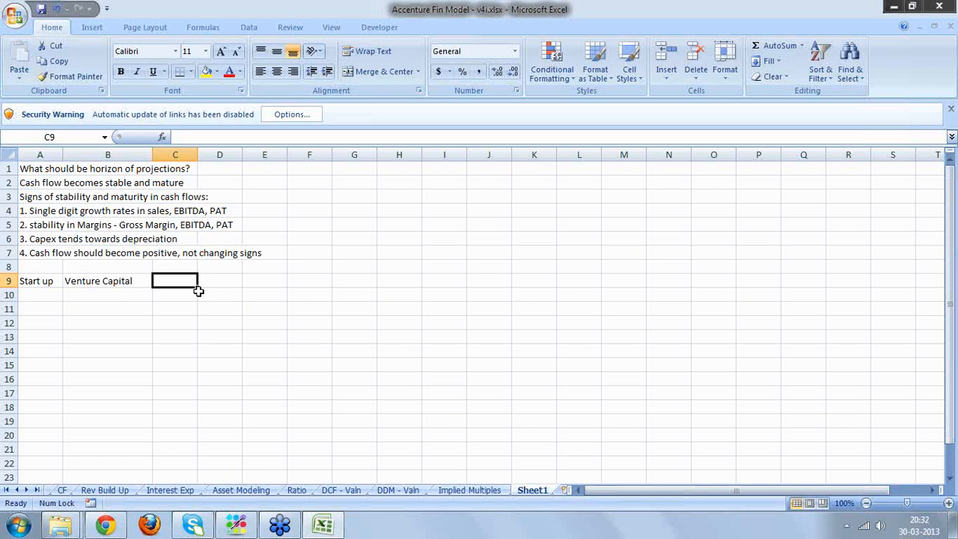
type("10 yrs")
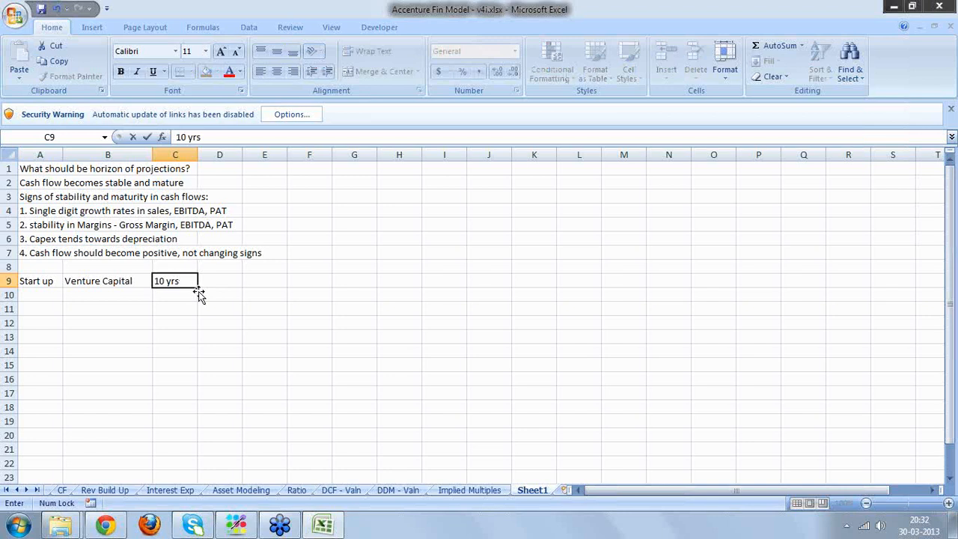
key("Return")
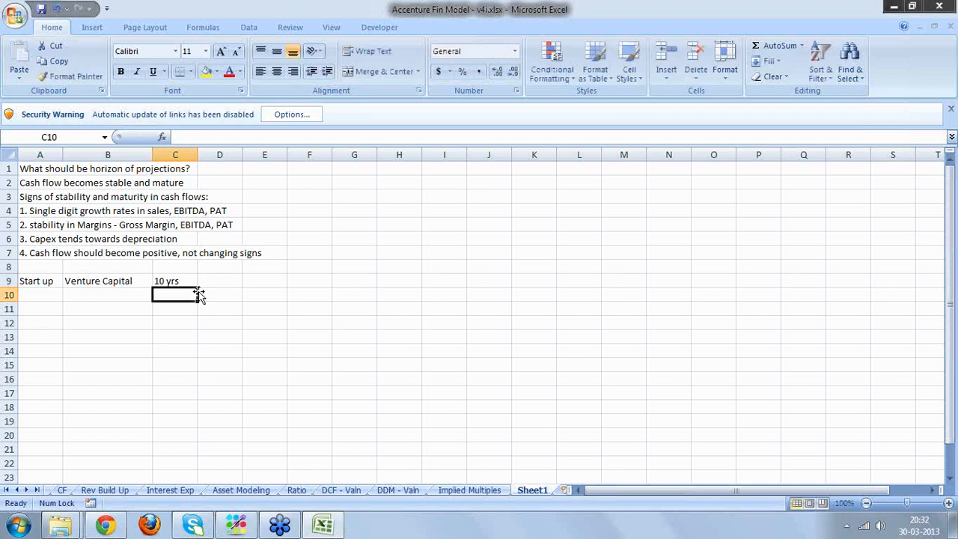
- Enter "Pre IPO Placement" in cell A10 as the next company stage
left_click(40, 296)
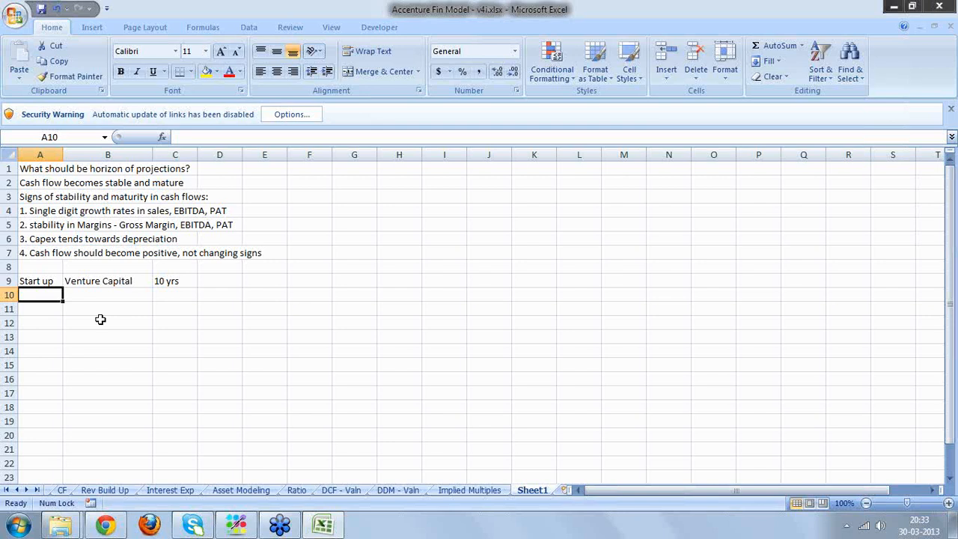
type("Pre IP")
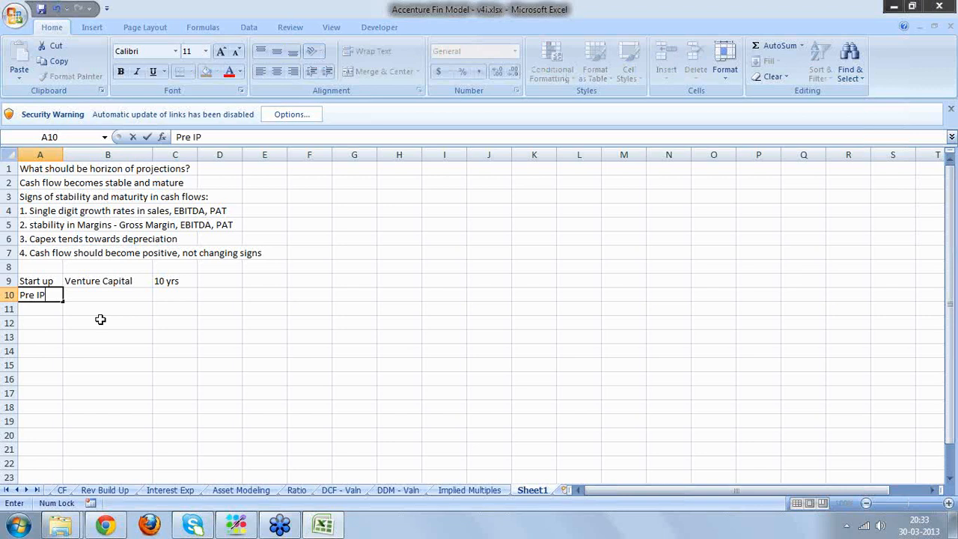
type("O Placement")
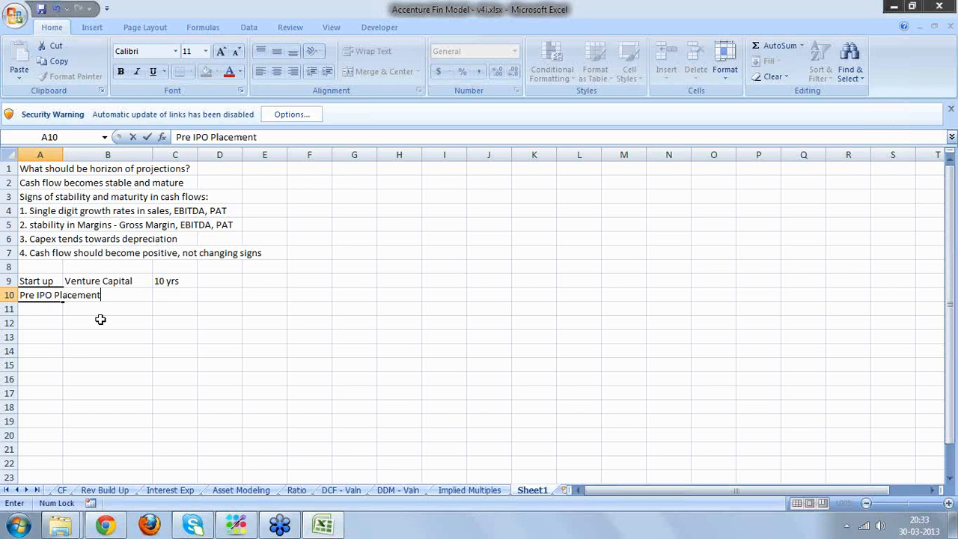
key("Return")
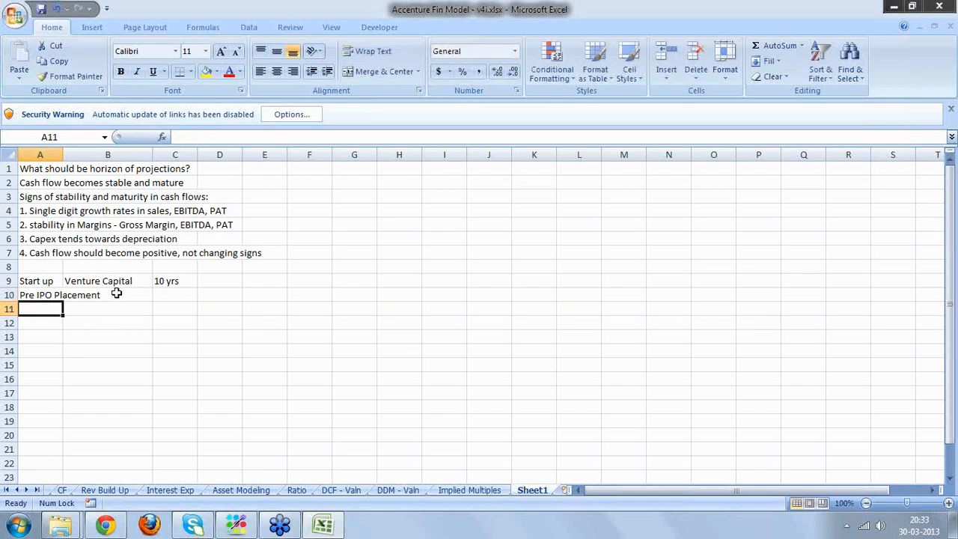
- Enter "5 to 7 yrs" in cell C10 as the projection horizon for Pre IPO Placement
left_click(119, 296)
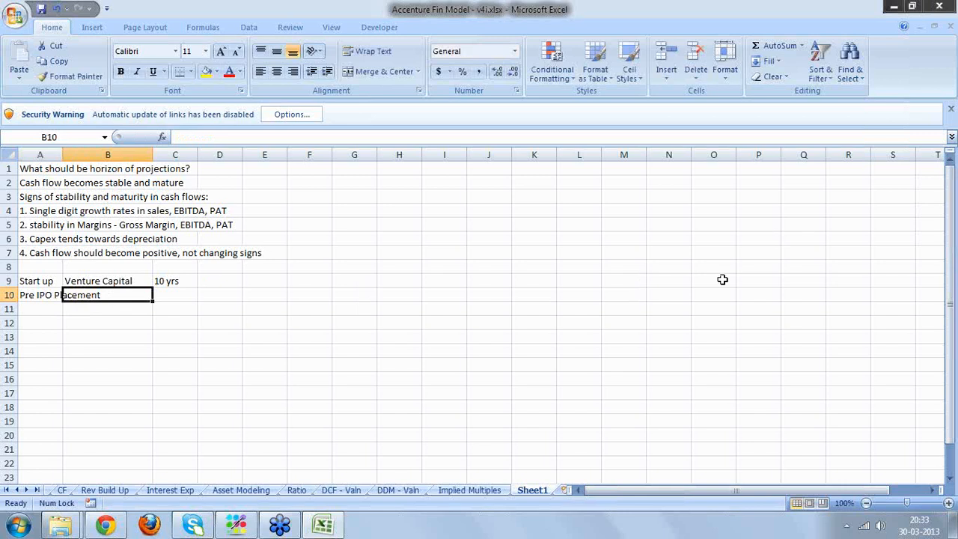
left_click(951, 39)
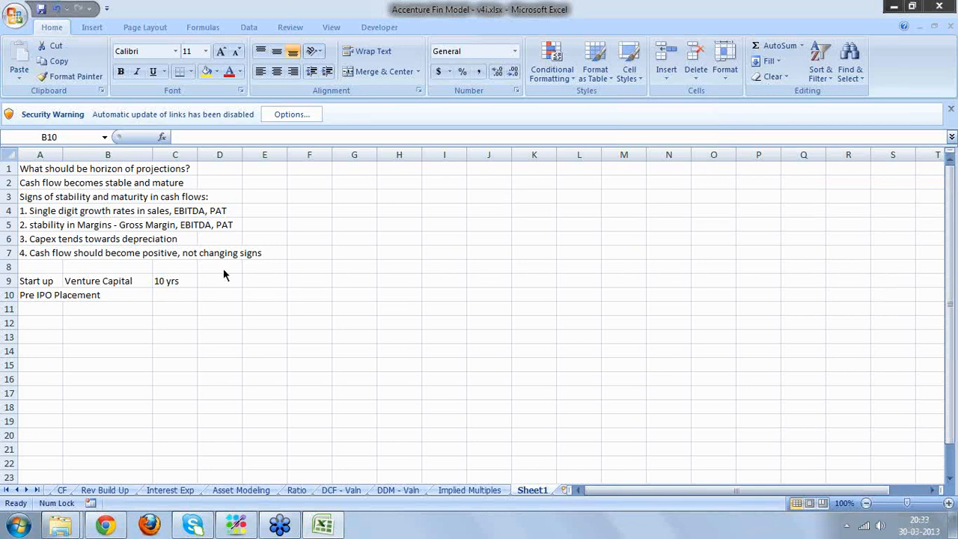
left_click(131, 296)
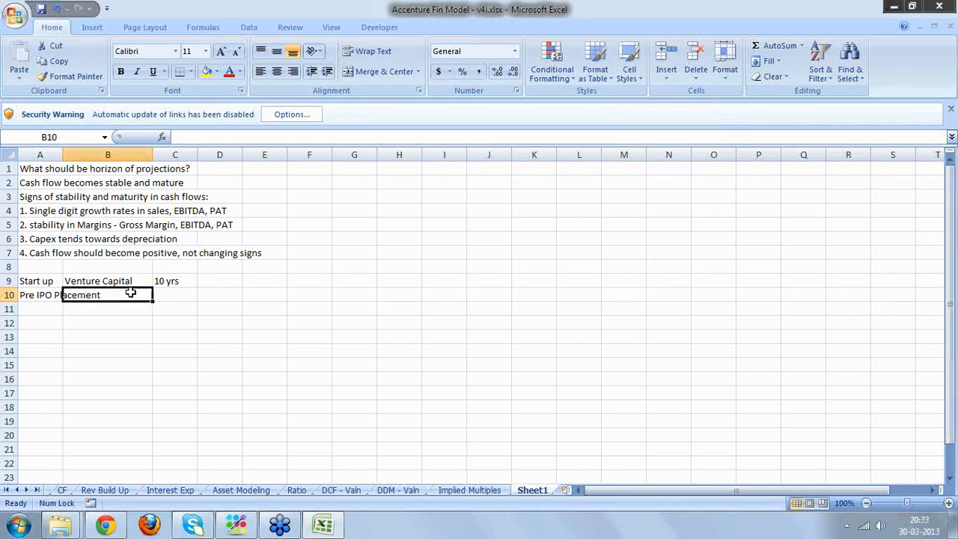
left_click(162, 295)
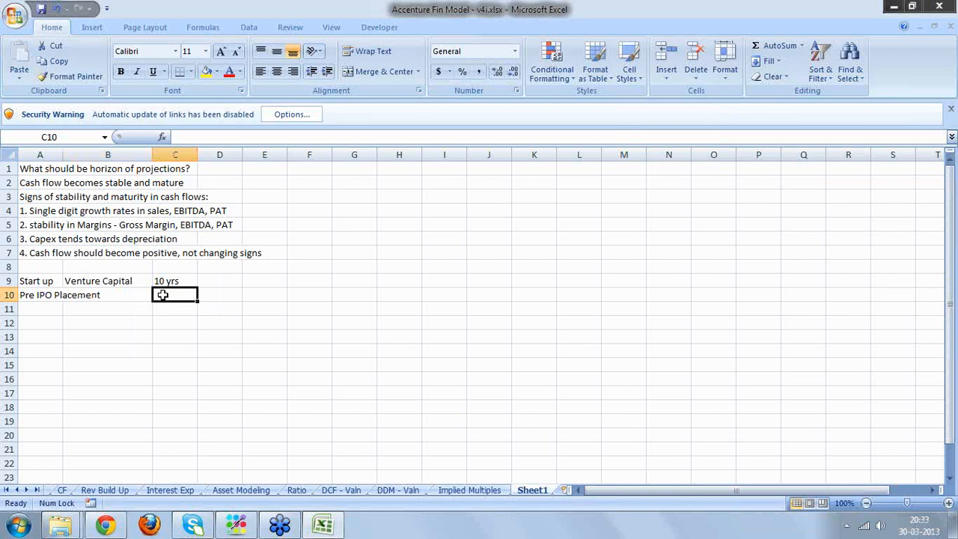
type("5 to 7 yrs")
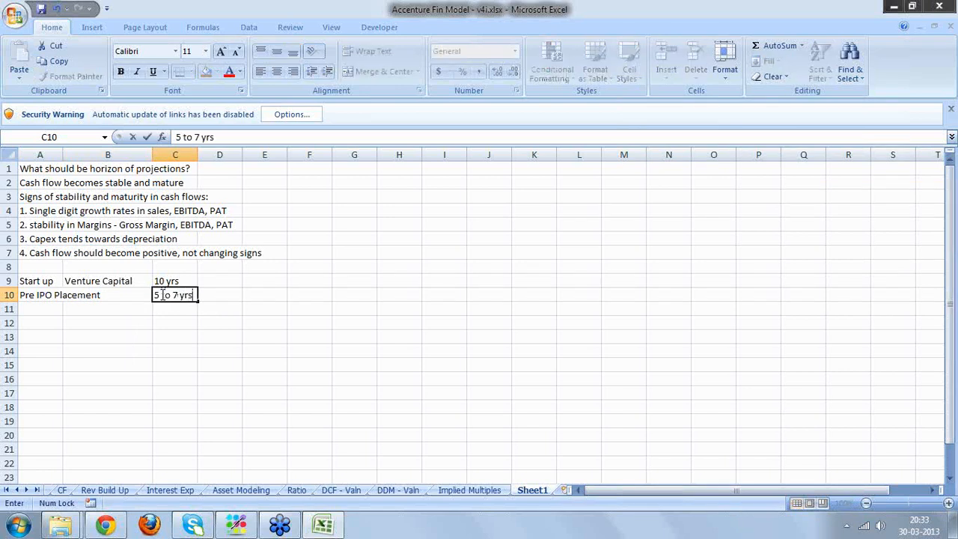
key("Return")
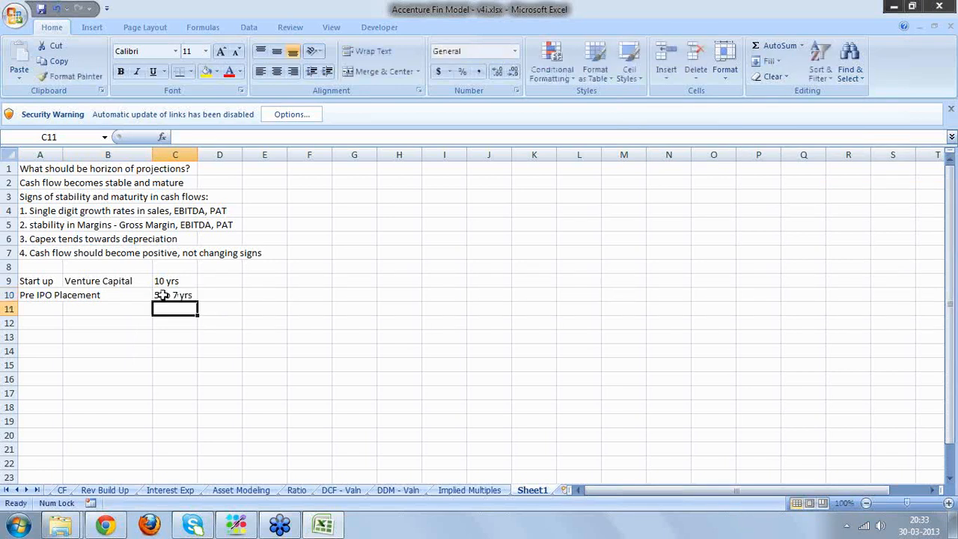
- Enter "IPO" in cell A11 below Pre IPO Placement
left_click(45, 309)
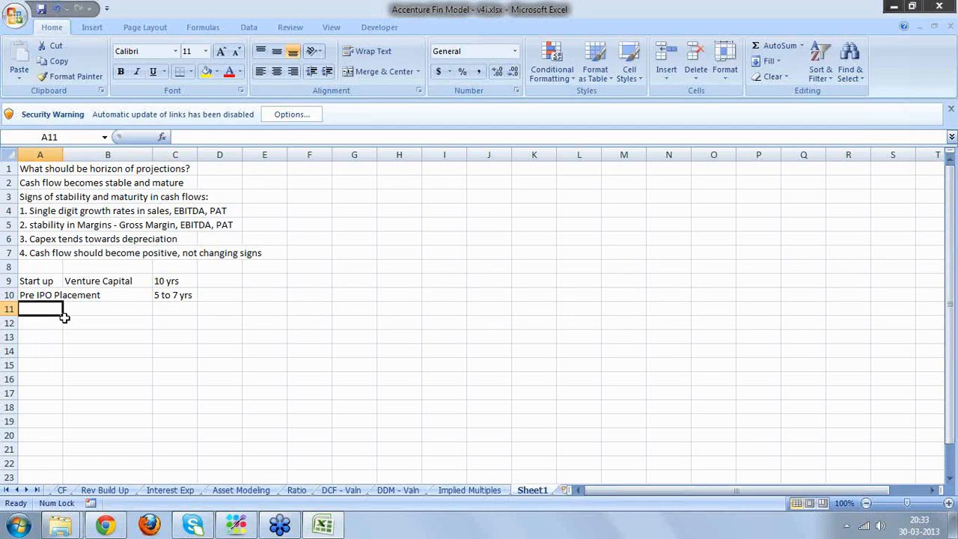
type("IPO")
key("Tab")
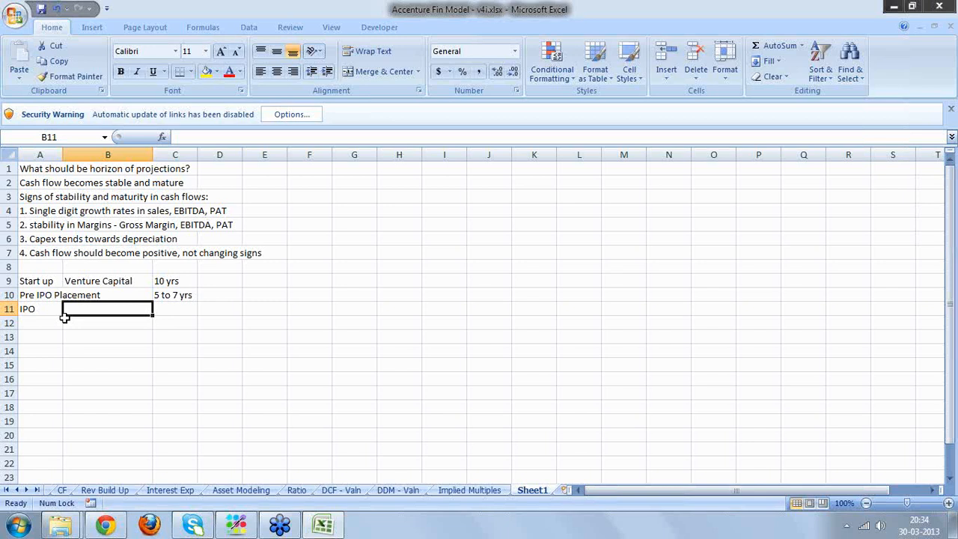
- Enter "3 to 5 yrs" in cell B11 as the IPO horizon and "Post IPO, Post listing" in A12 as the next stage
type("3 to 5 yrs")
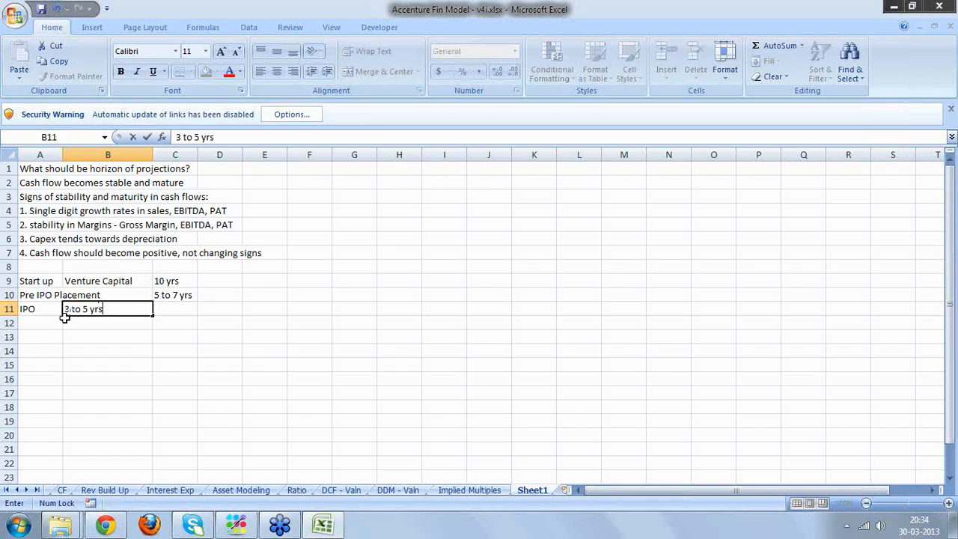
key("Return")
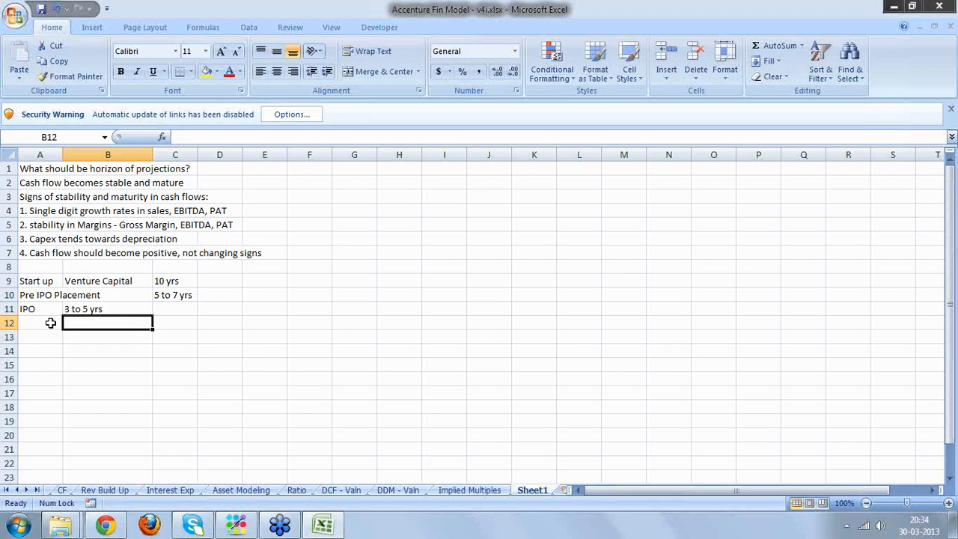
left_click(47, 322)
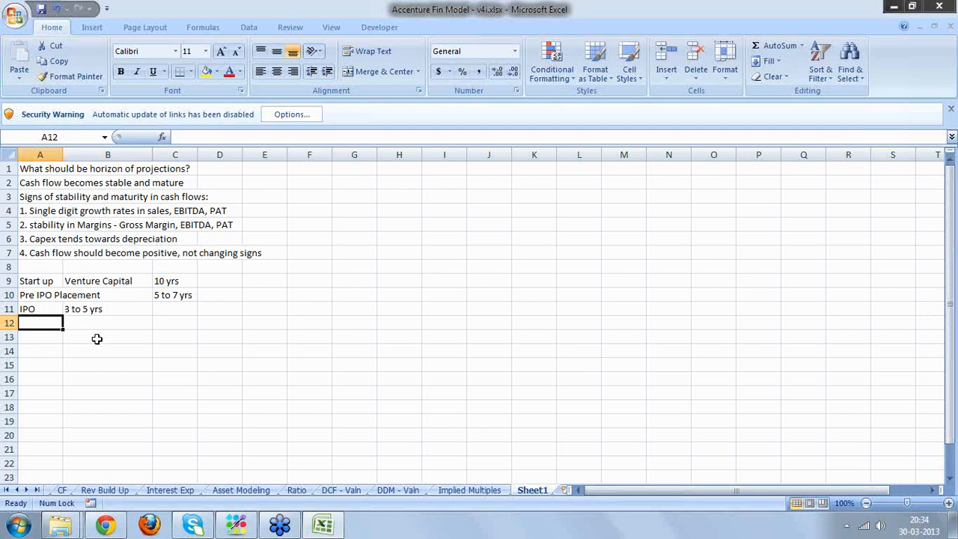
type("P")
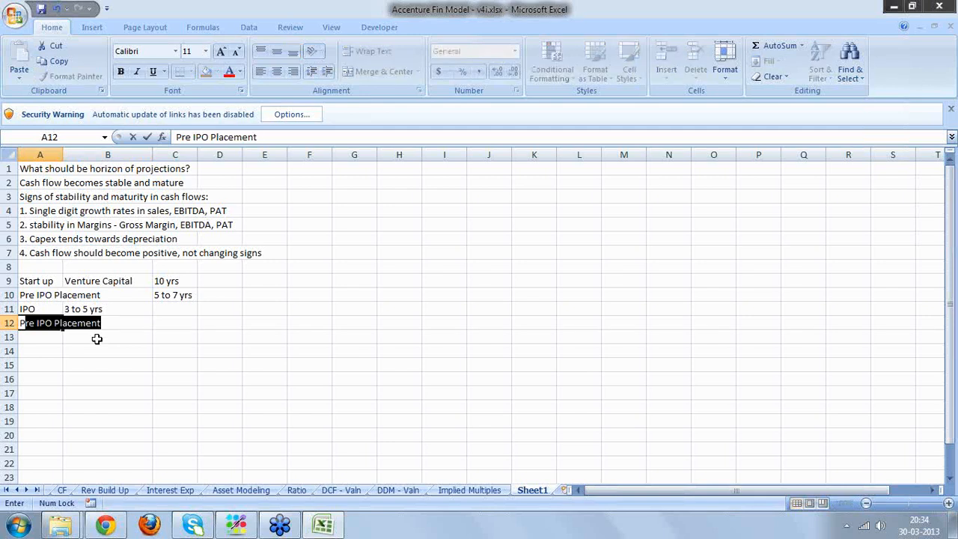
type("ost IPO")
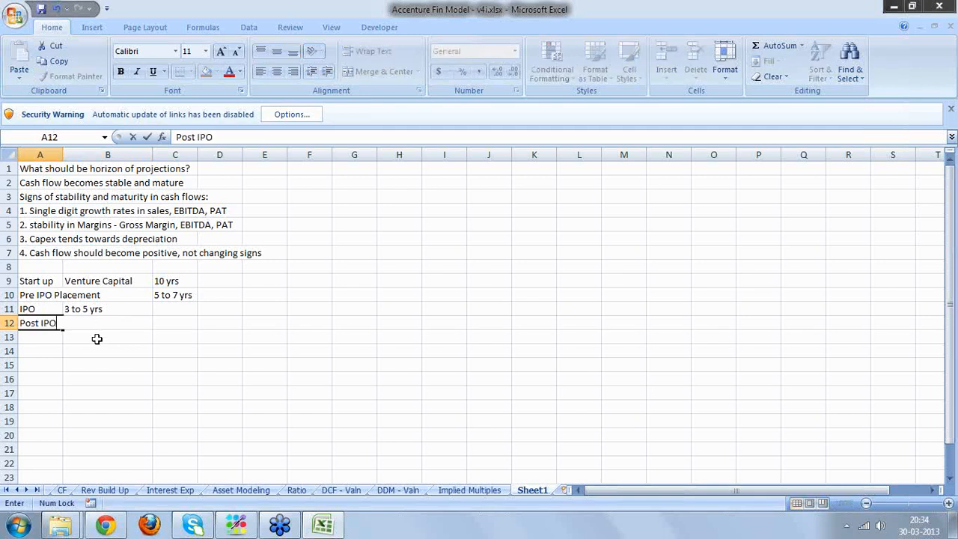
type(", Post listing")
key("Return")
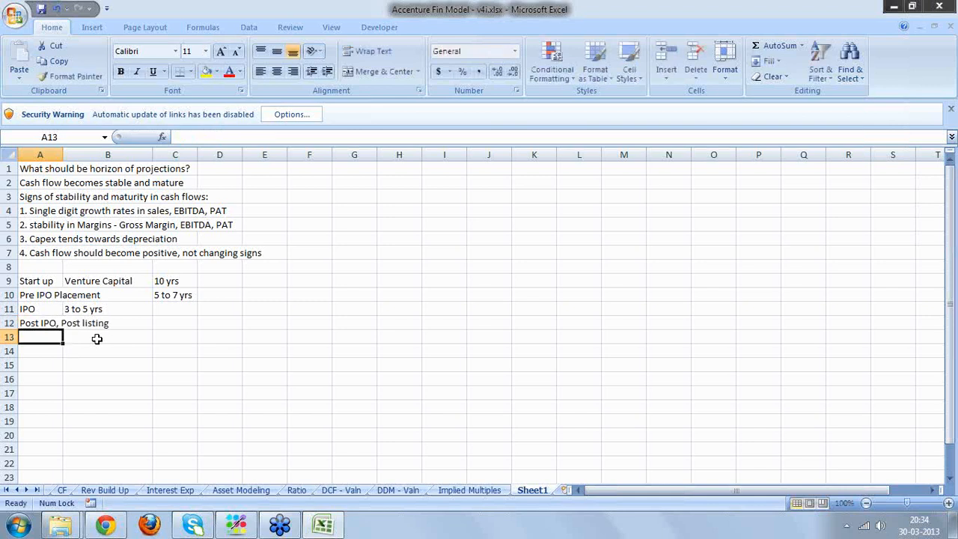
- Enter "3 yrs" in cell B12 as the projection horizon for the Post IPO, Post listing stage
key("Up")
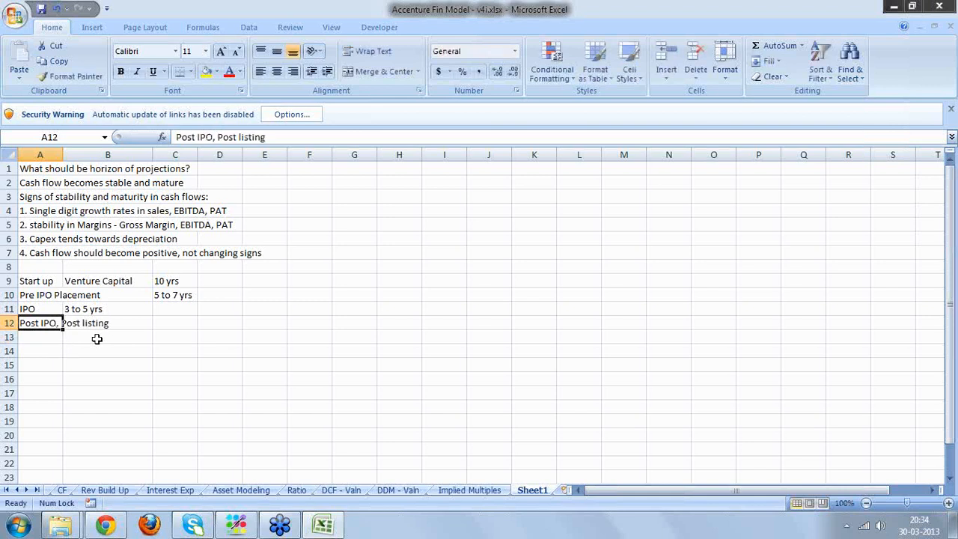
type("0")
key("Escape")
key("Right")
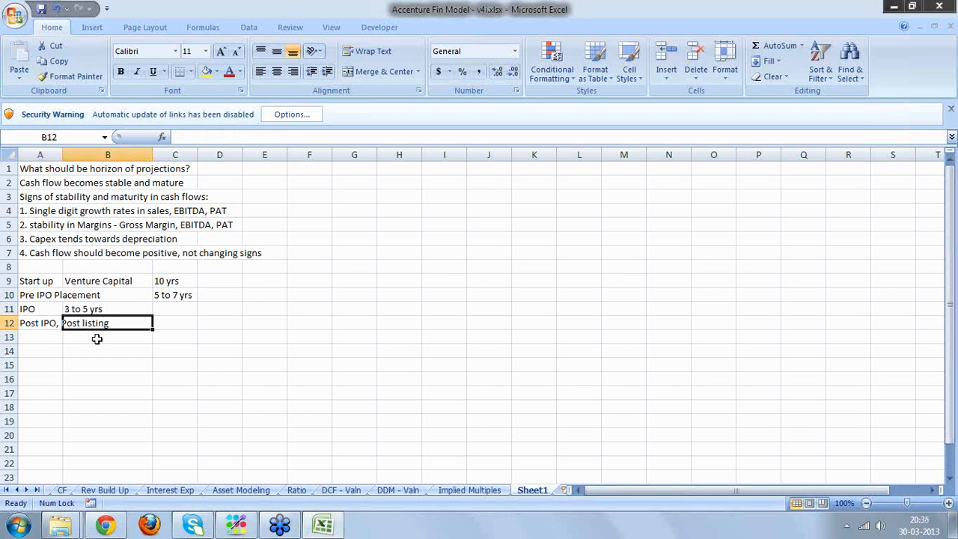
type("3 yrs")
key("Return")
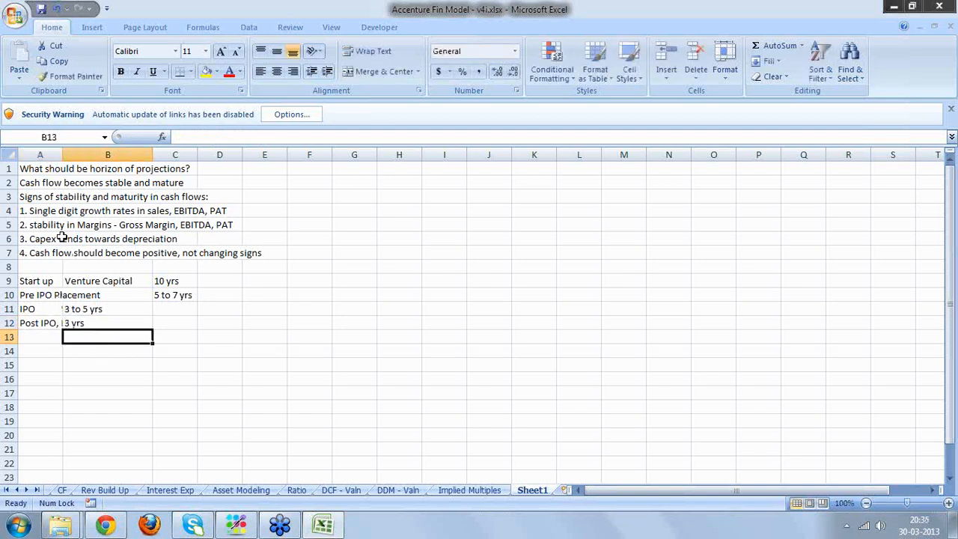
- Widen column A for the stage names, narrow column B, and go through the horizons listed in rows 9 to 12
left_click_drag(60, 153, 106, 157)
left_click_drag(195, 155, 170, 154)
left_click(183, 278)
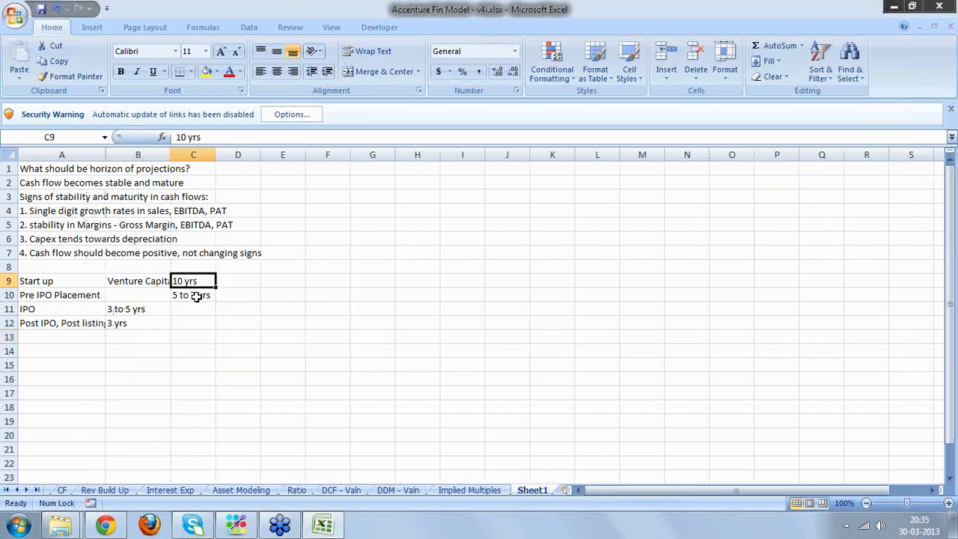
left_click(196, 296)
left_click(148, 308)
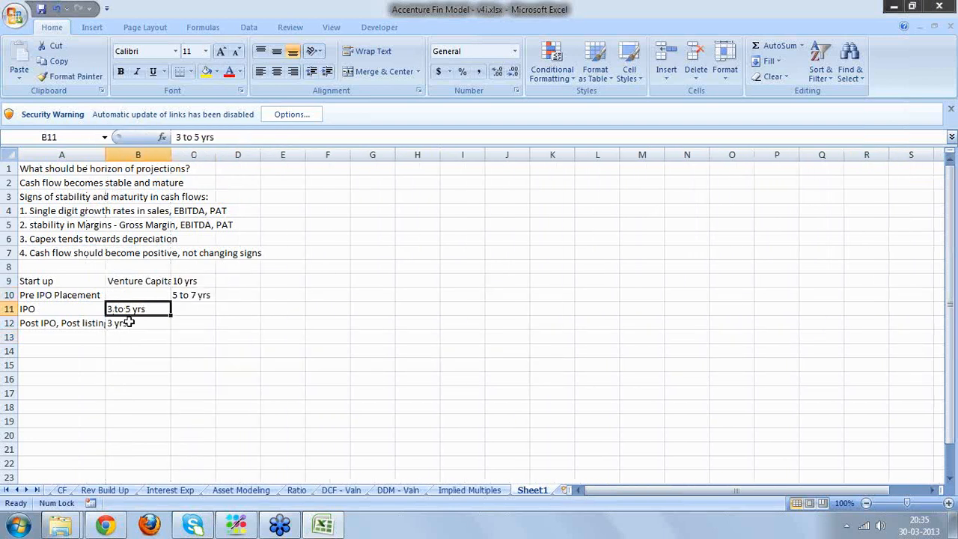
left_click(129, 322)
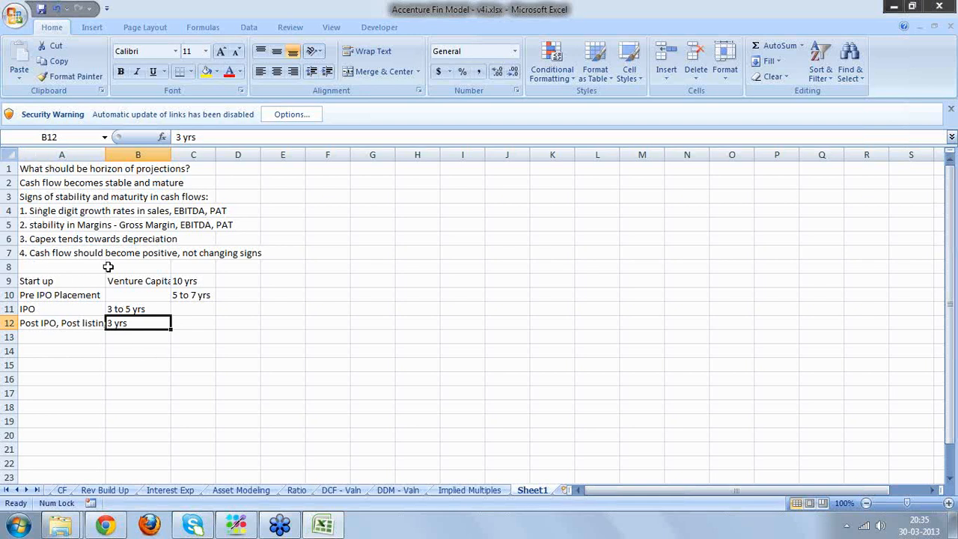
- Enter the question "Which cash flow to be discounted?" in cell A14 below the horizon list
left_click(58, 351)
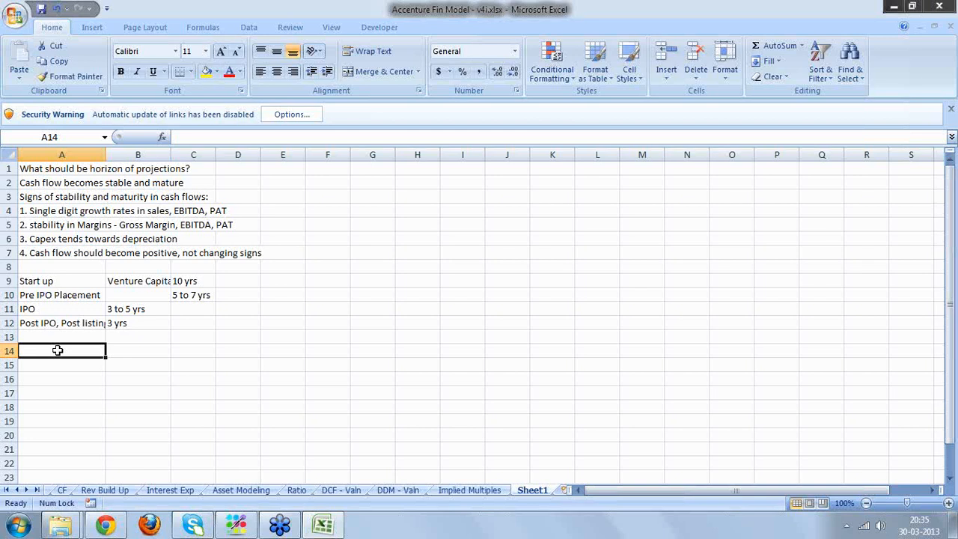
type("Which c")
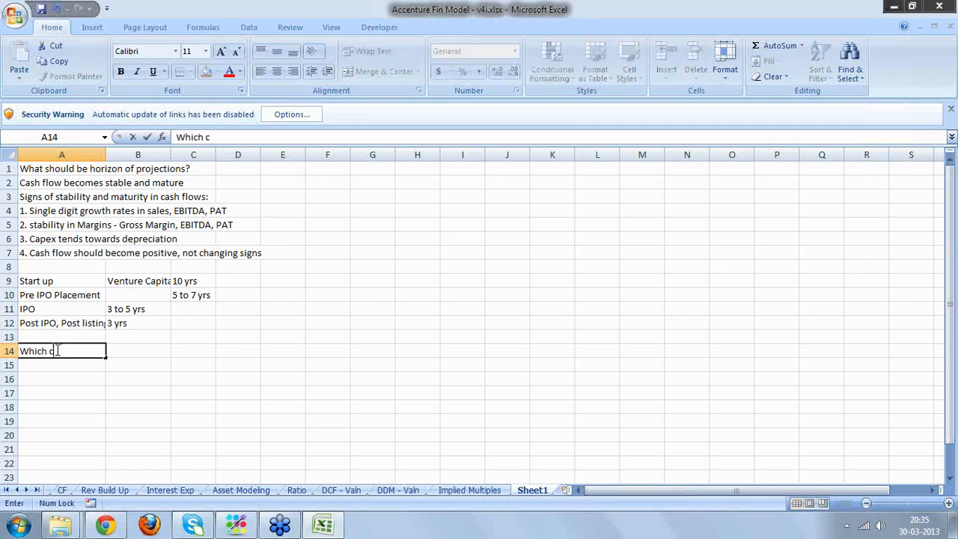
type("ash flow to be disco")
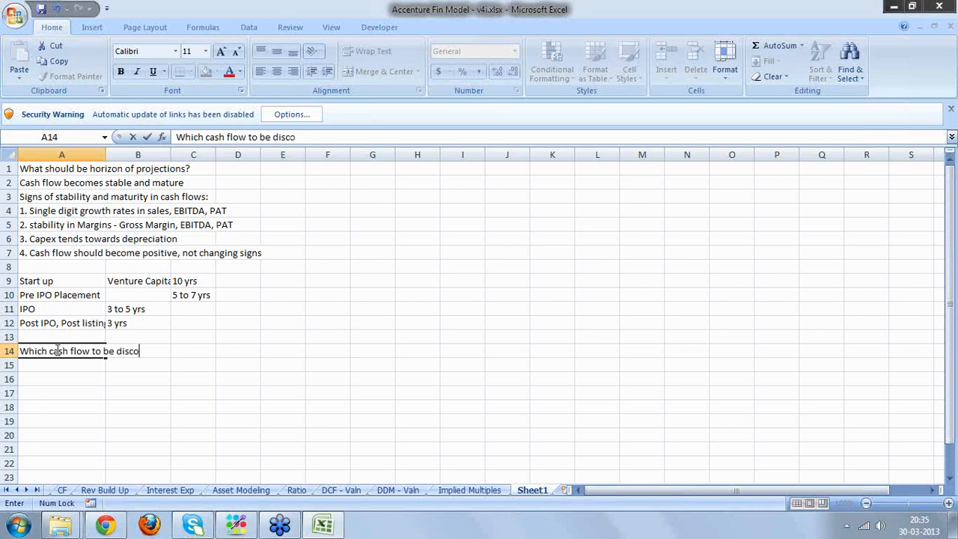
type("unted?")
key("Return")
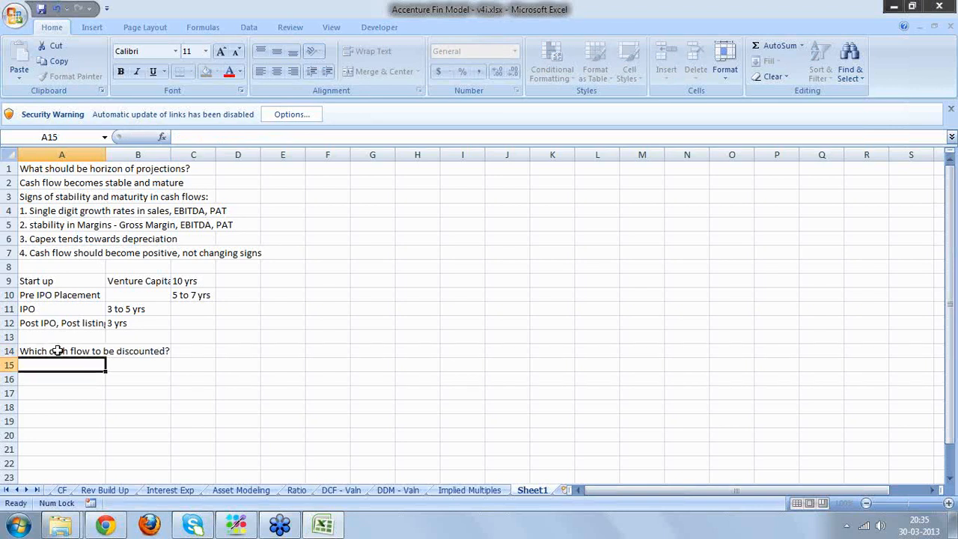
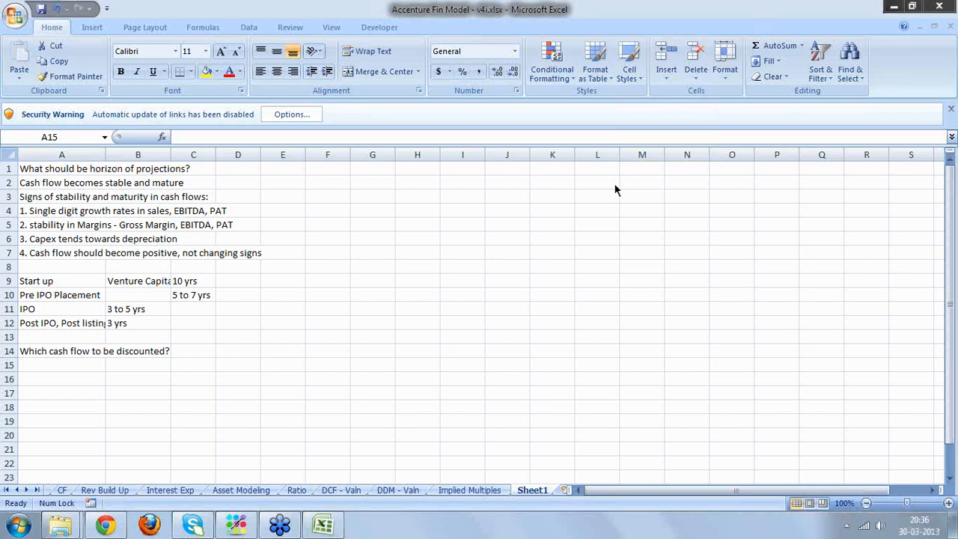
- List "FCFF" in cell A15 and "FCFE" in cell A16 as the cash flow options
left_click(70, 367)
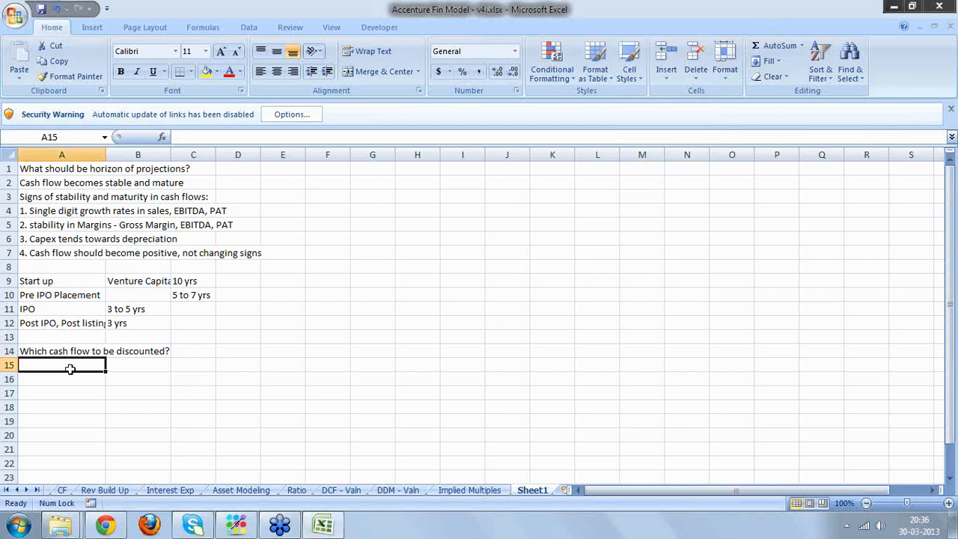
type("FCFF")
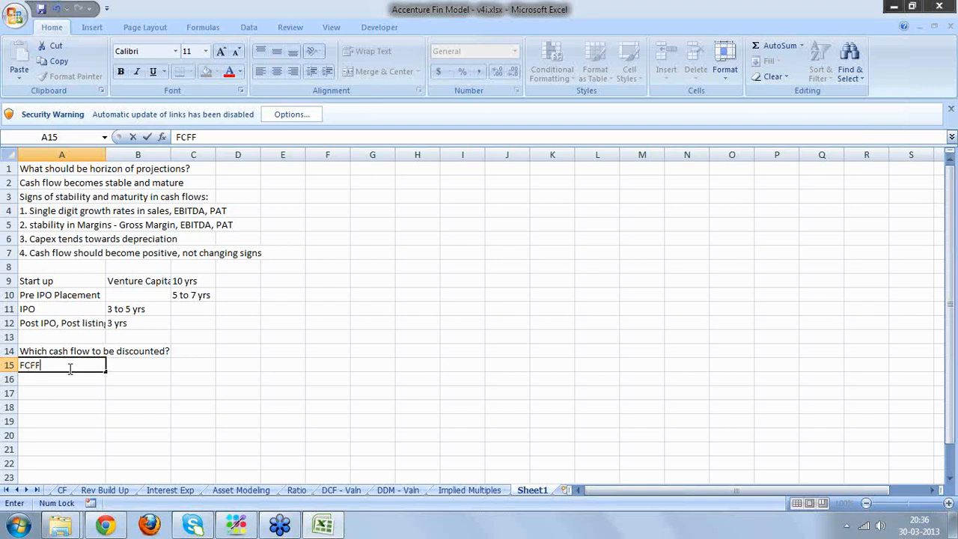
key("Return")
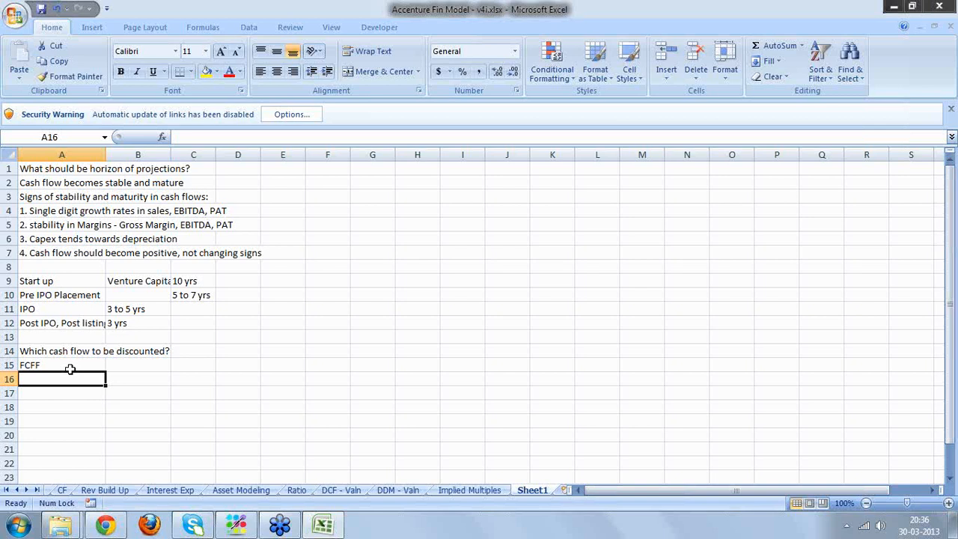
type("FCFE")
key("Return")
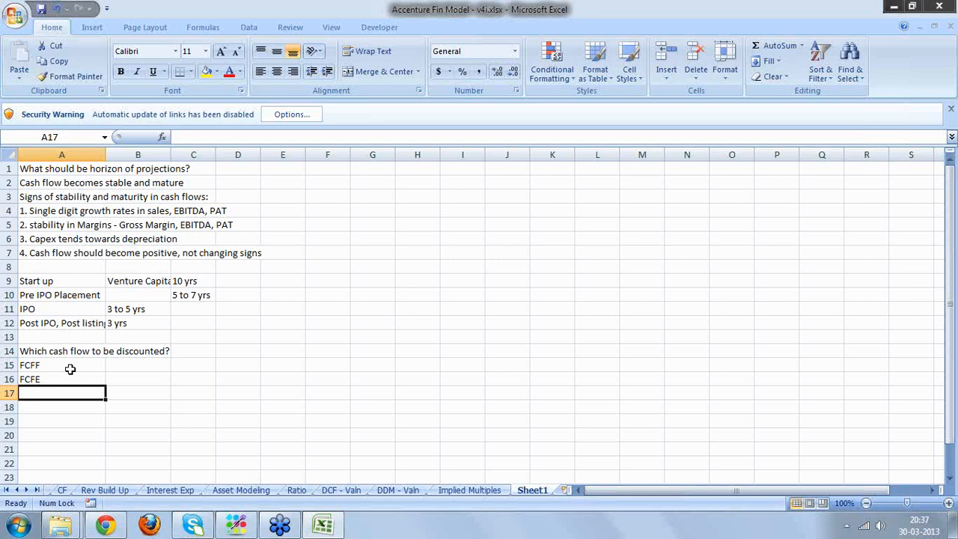
key("Up")
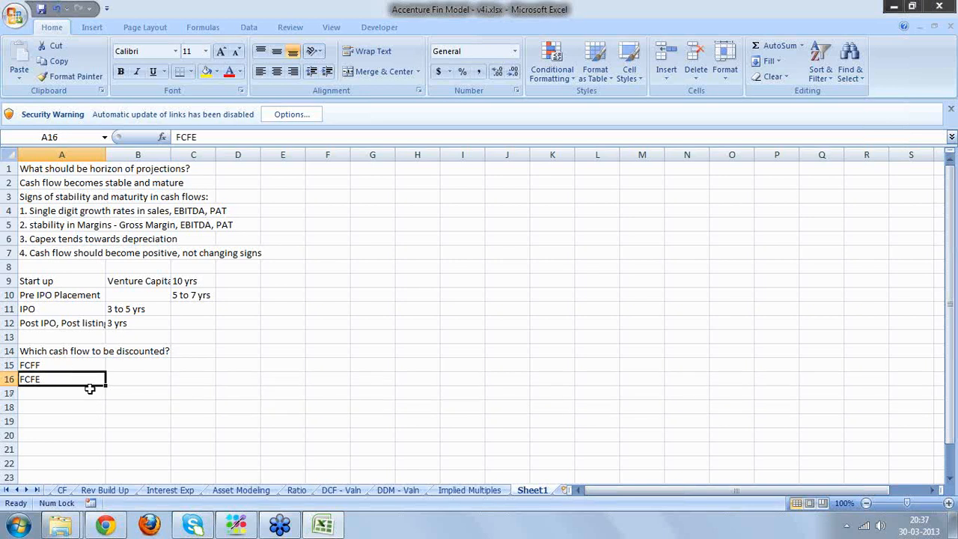
left_click(89, 388)
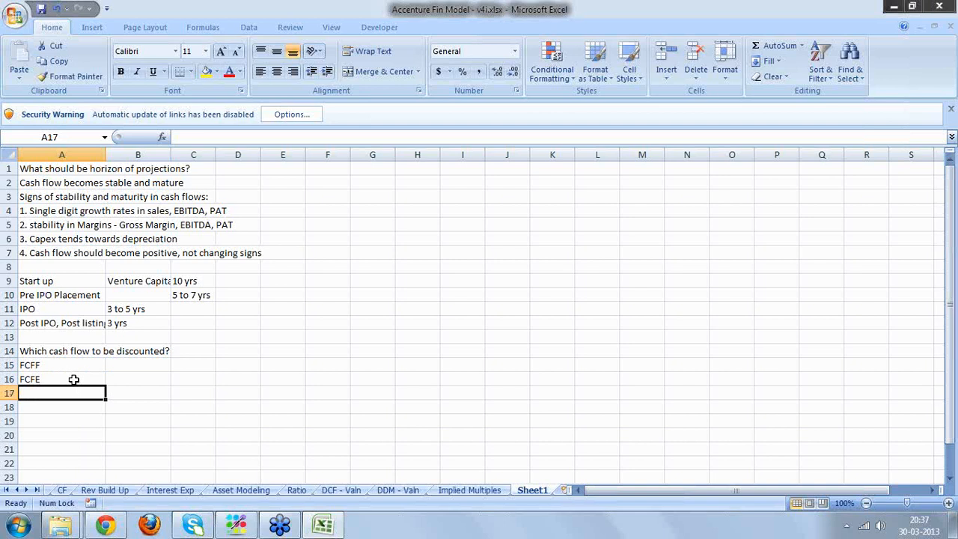
left_click(74, 379)
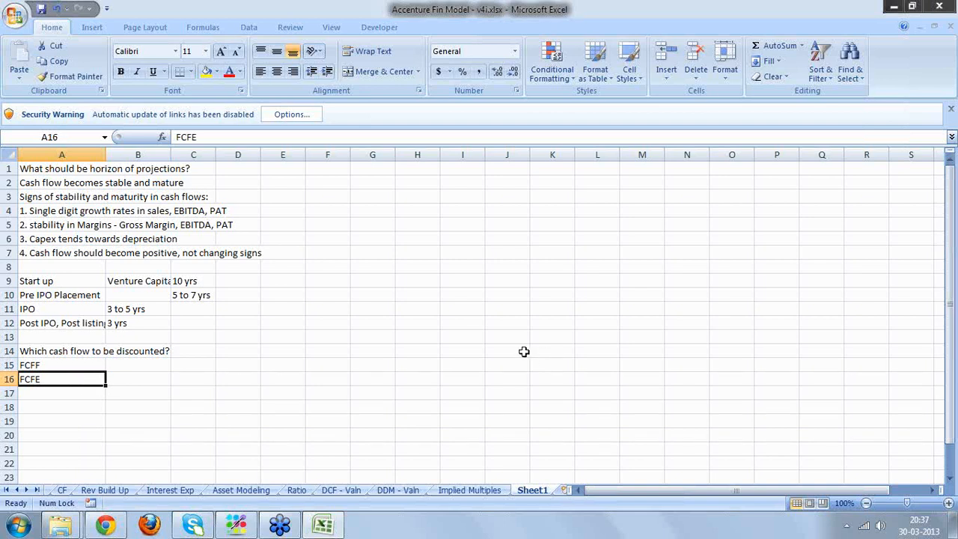
- Handwrite "Equity holders" with an underline and "Stakeholders" with the annotation pen over the empty area of the sheet
left_click(948, 174)
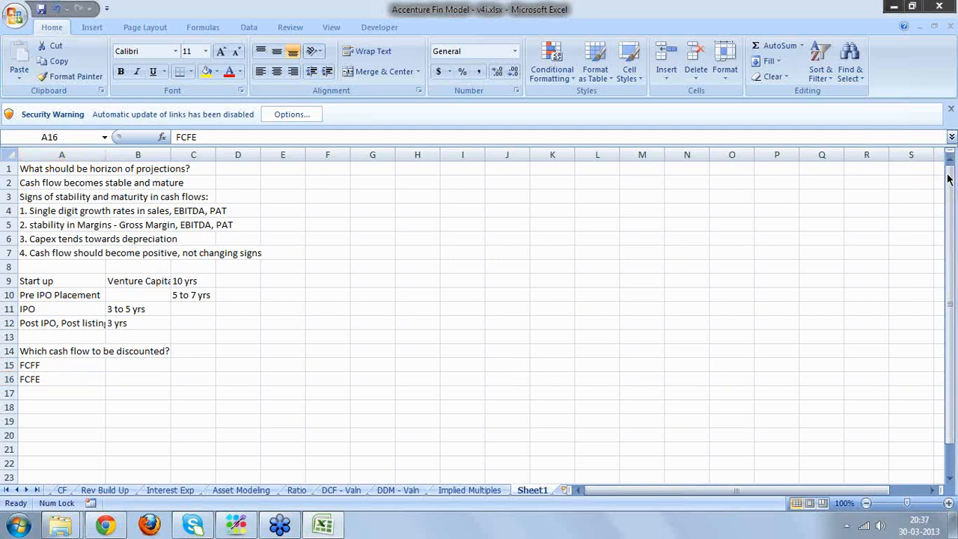
left_click(842, 214)
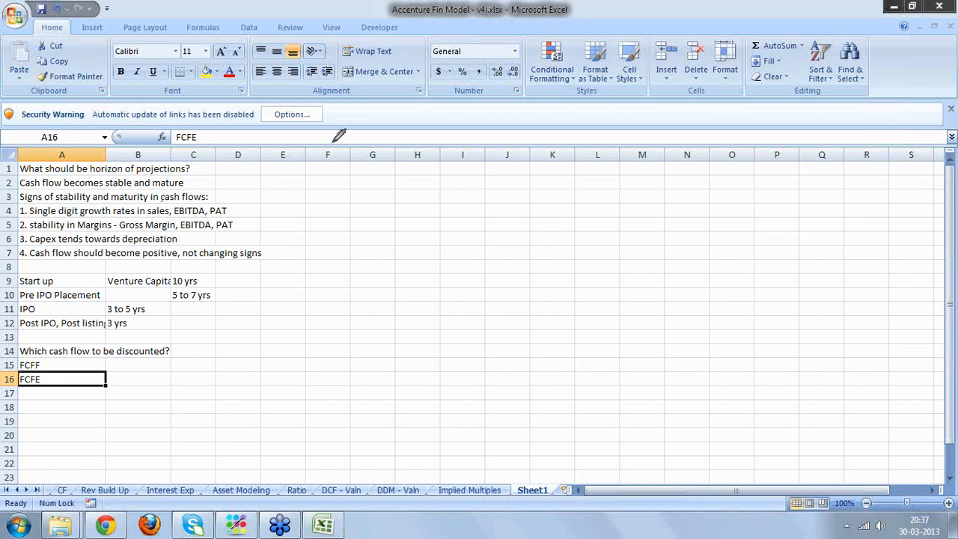
mouse_move(333, 193)
left_mouse_down()
mouse_move(324, 223)
mouse_move(357, 256)
left_mouse_up()
mouse_move(351, 213)
left_mouse_down()
mouse_move(385, 199)
mouse_move(387, 235)
mouse_move(392, 150)
mouse_move(410, 182)
mouse_move(402, 172)
mouse_move(422, 178)
mouse_move(419, 162)
mouse_move(431, 184)
mouse_move(446, 154)
left_mouse_up()
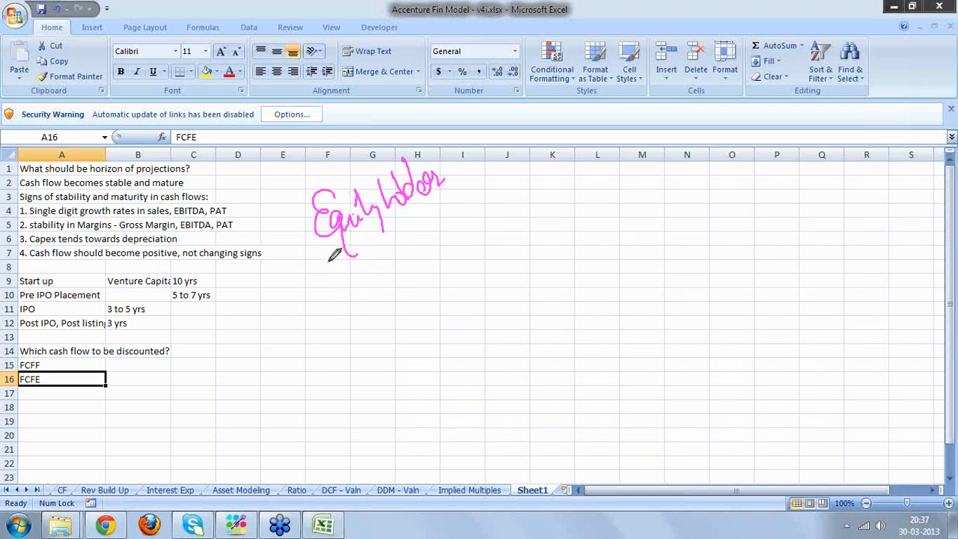
left_click_drag(323, 253, 446, 176)
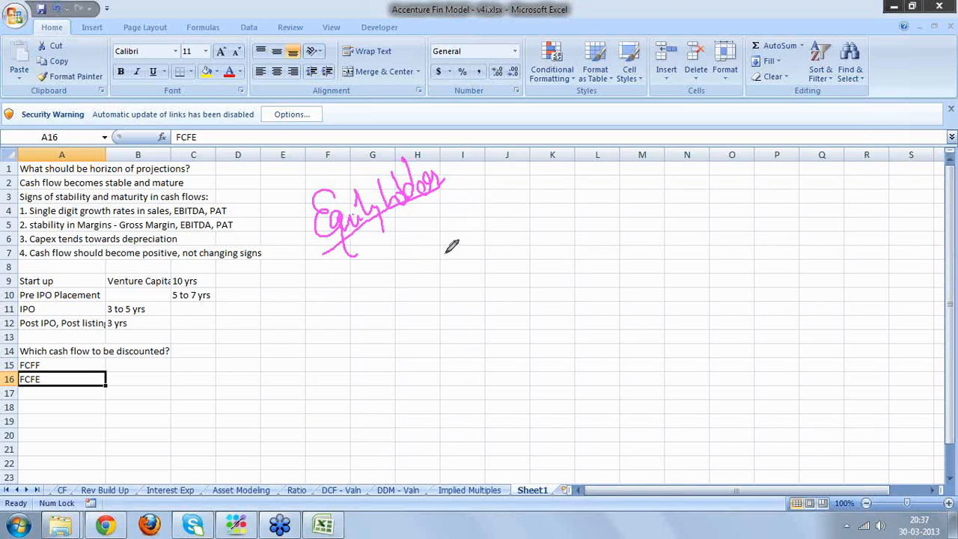
mouse_move(452, 247)
left_mouse_down()
mouse_move(447, 235)
mouse_move(509, 206)
mouse_move(513, 188)
mouse_move(545, 188)
mouse_move(550, 174)
mouse_move(574, 185)
mouse_move(566, 196)
mouse_move(570, 174)
mouse_move(578, 190)
mouse_move(604, 180)
mouse_move(616, 187)
mouse_move(618, 171)
mouse_move(621, 189)
left_mouse_up()
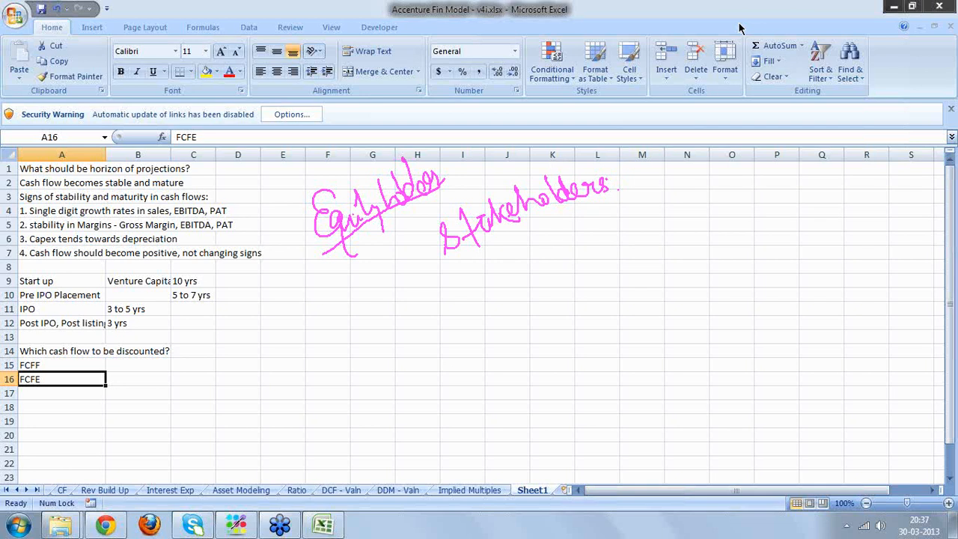
- Enter the heading "stakeholders" in cell A18, leaving a blank row below FCFE
left_click(53, 402)
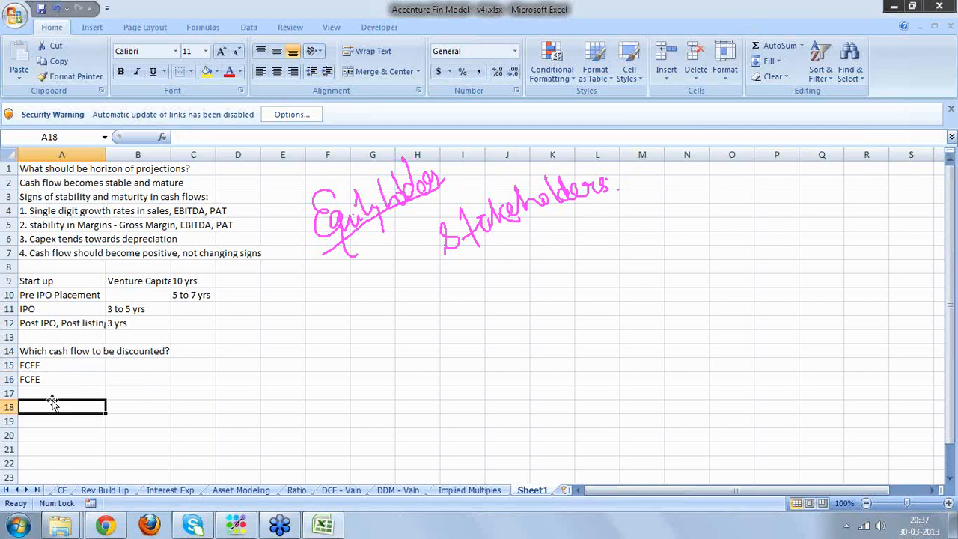
key("Down")
key("Down")
key("Down")
key("Down")
key("Down")
key("Down")
key("Down")
key("Down")
key("Down")
key("Down")
key("Down")
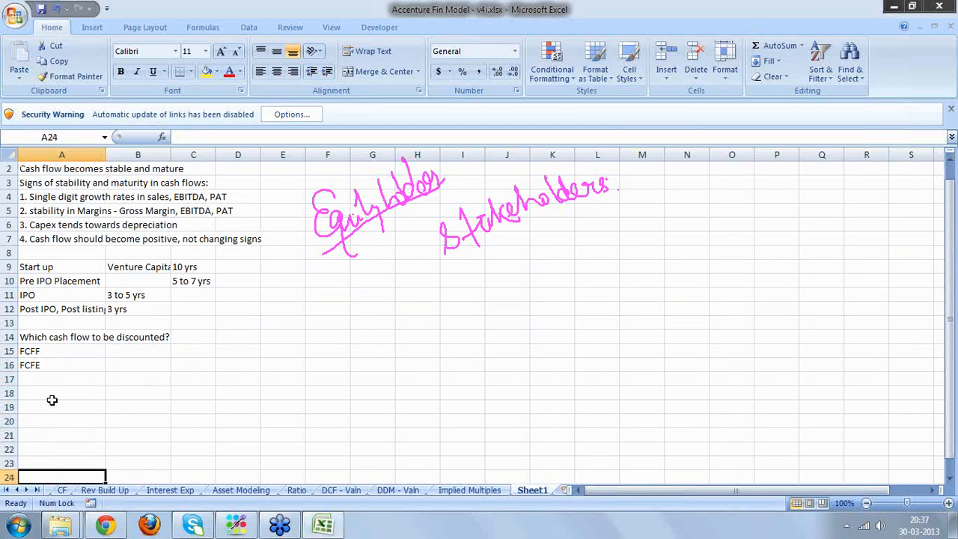
left_click(75, 324)
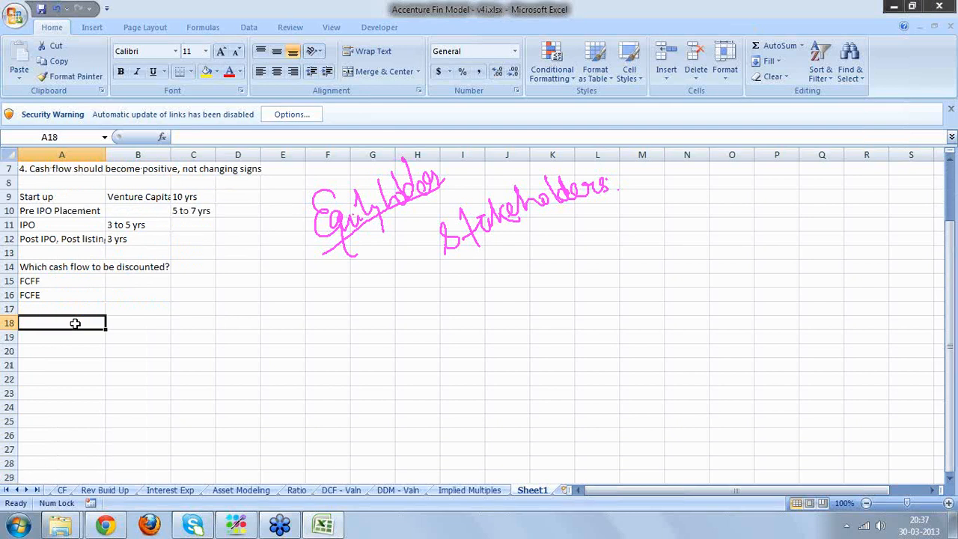
type("stakehol")
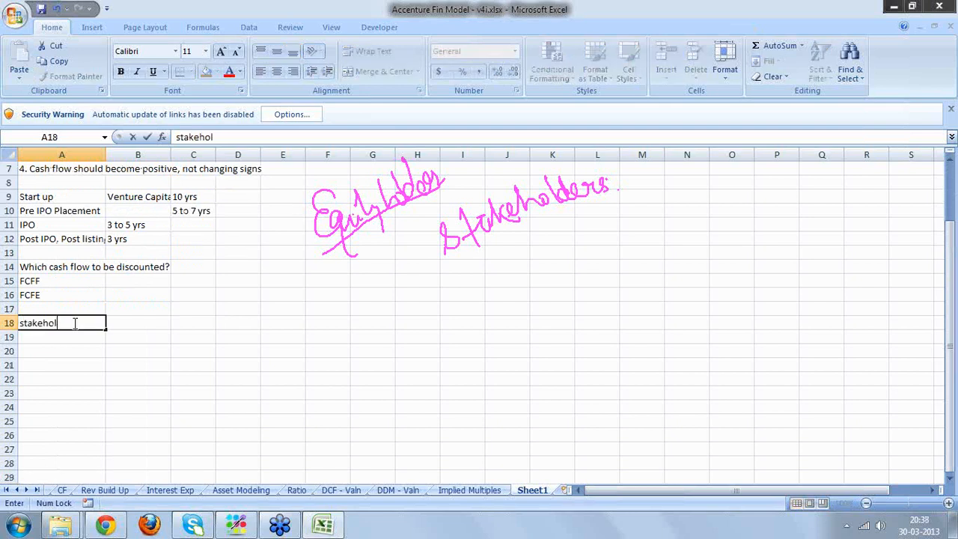
type("ders")
key("Return")
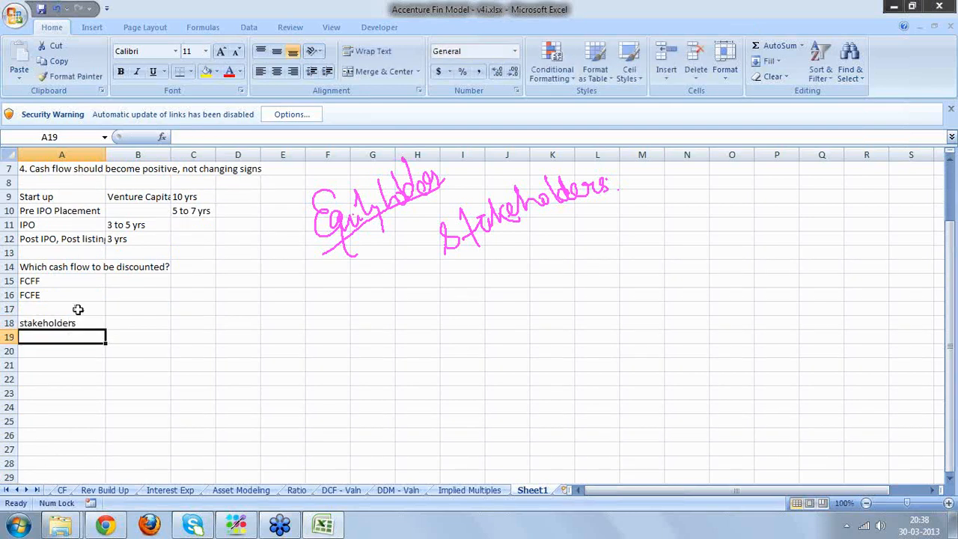
- List the first three stakeholders in cells A19 to A21: "1. Customers", "2. Suppliers" and "3. Employees"
type("1.")
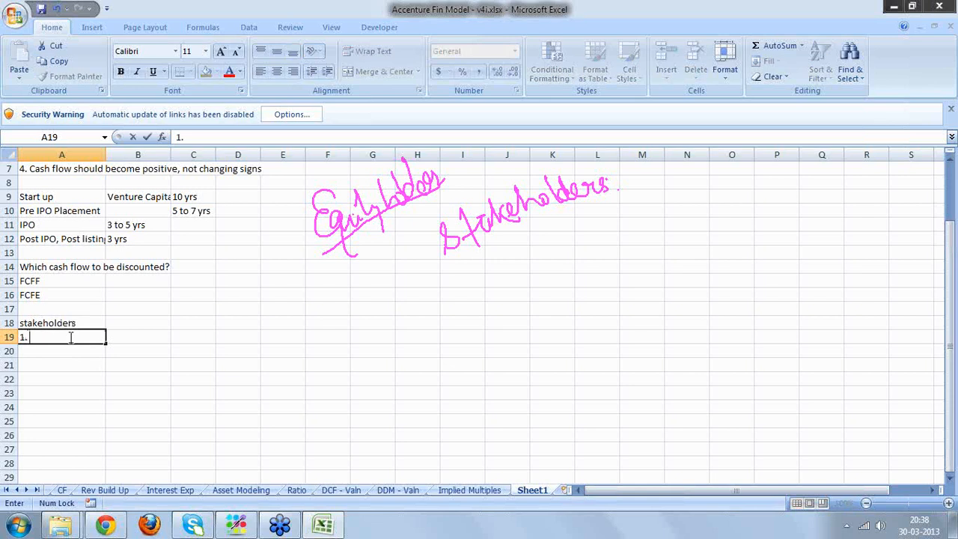
type(" Customers")
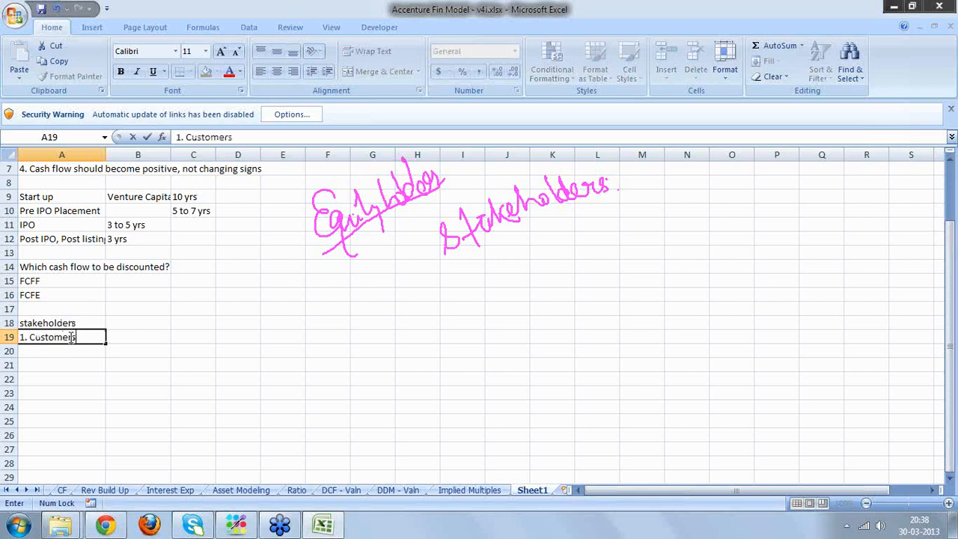
key("Return")
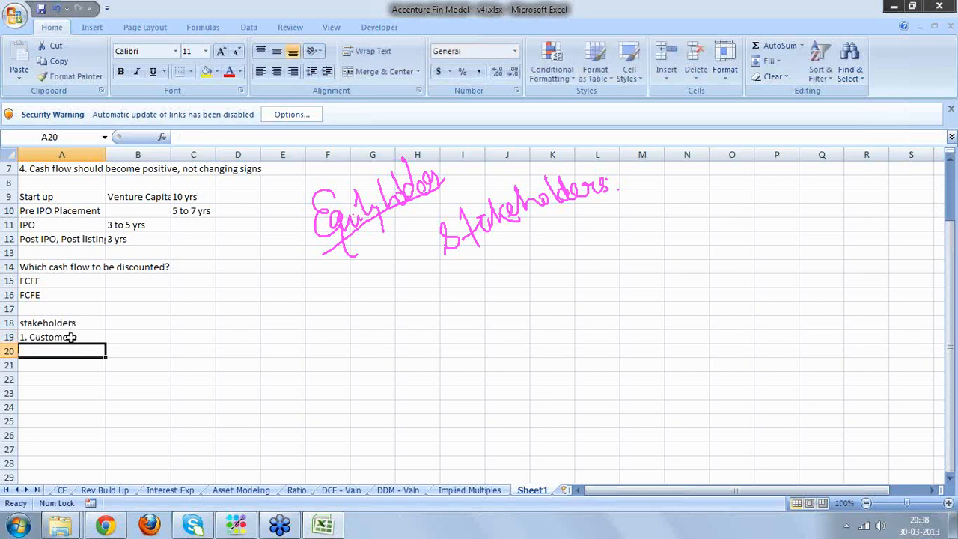
type("2. Supp")
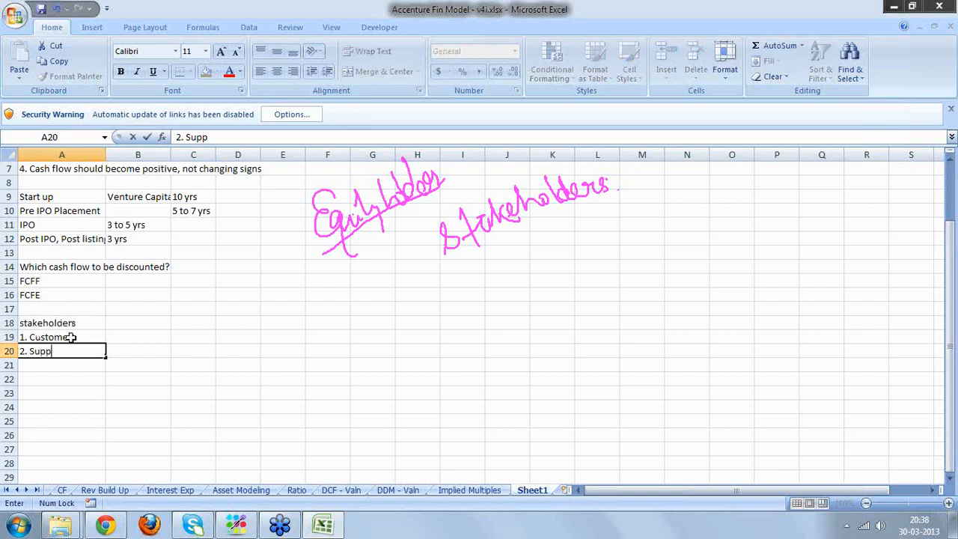
type("liers")
key("Return")
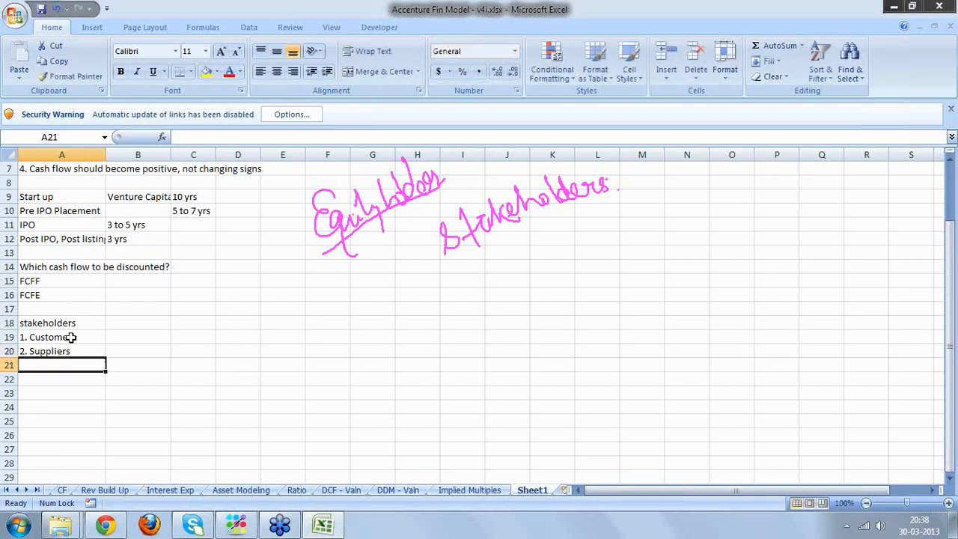
type("3. Em")
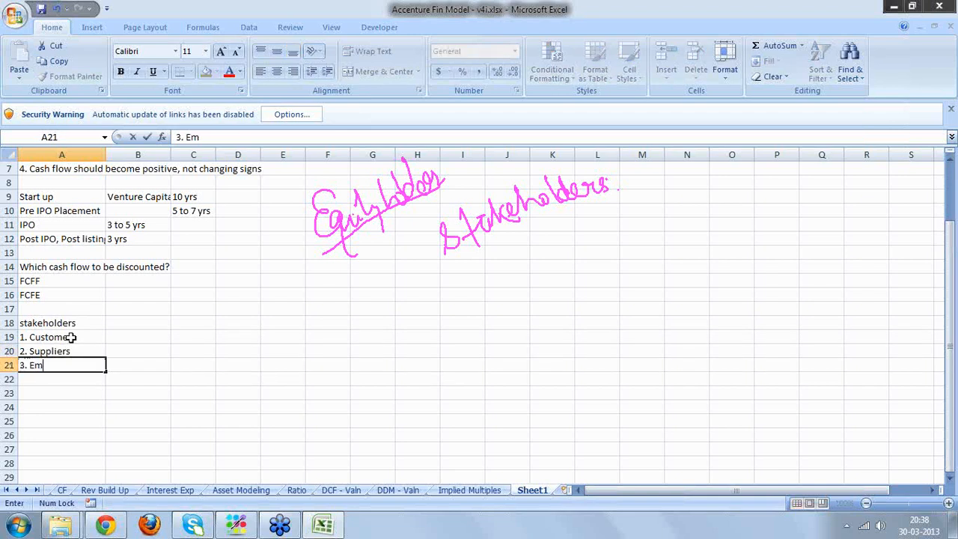
type("ployees")
key("Return")
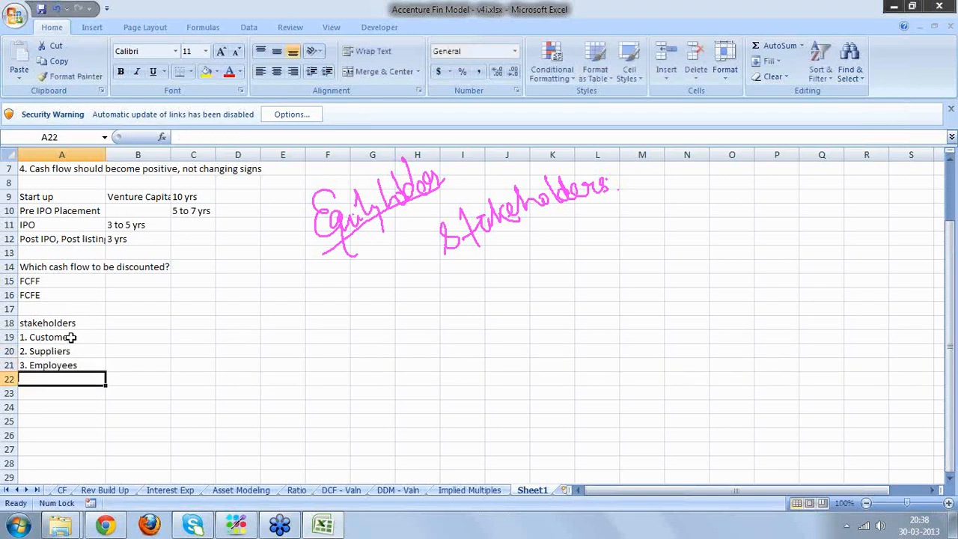
- Continue the stakeholder list in cells A22 to A24 with "4. Lenders", "5. Government" and "6. Shareholders"
type("4.")
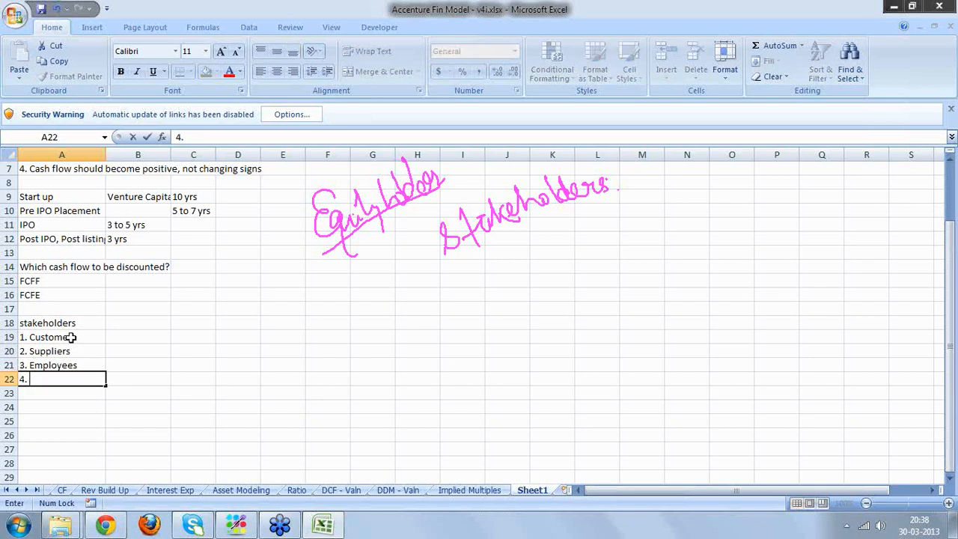
type(" Lenders")
key("Return")
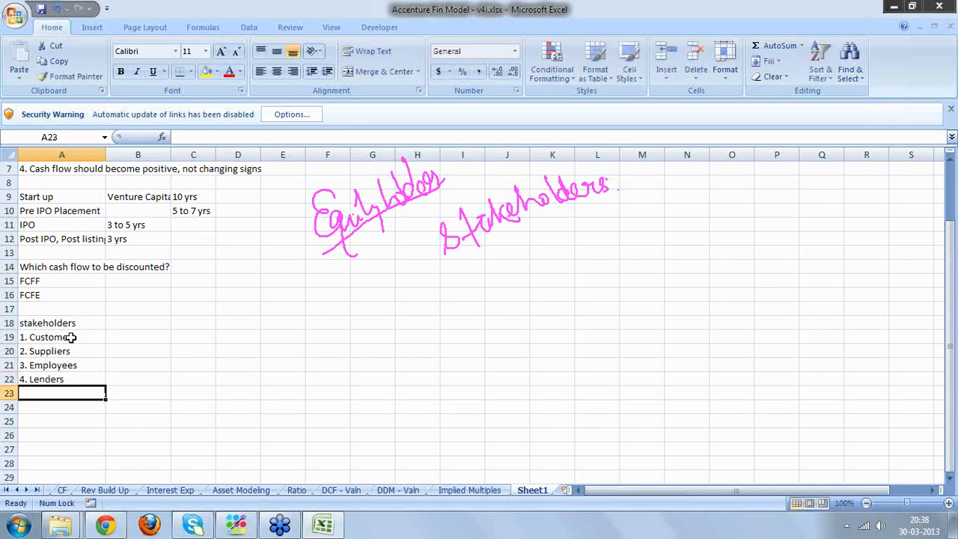
type("5. Gove")
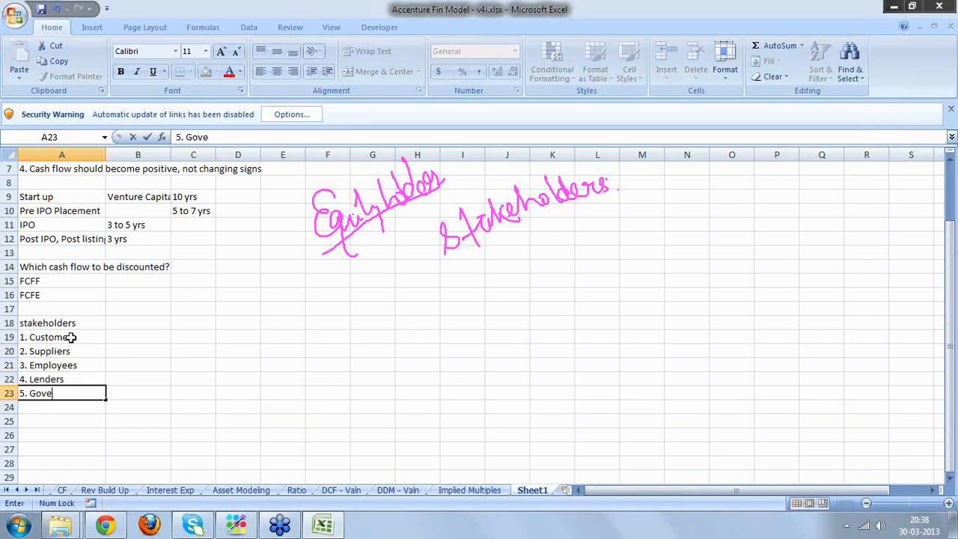
type("rnment")
key("Return")
type("6.")
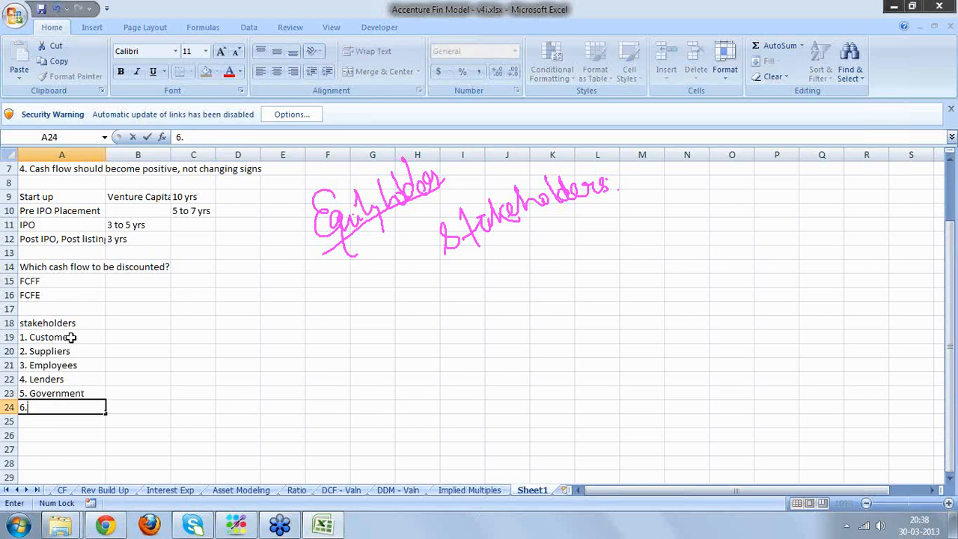
type(" Shareholders")
key("Return")
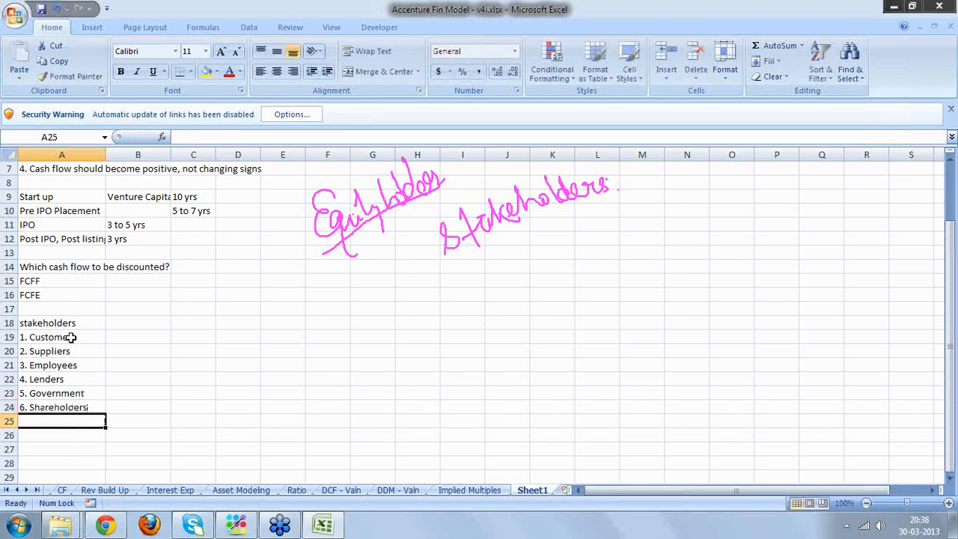
- Enter "Revenue" in cell B19 beside Customers
left_click(127, 339)
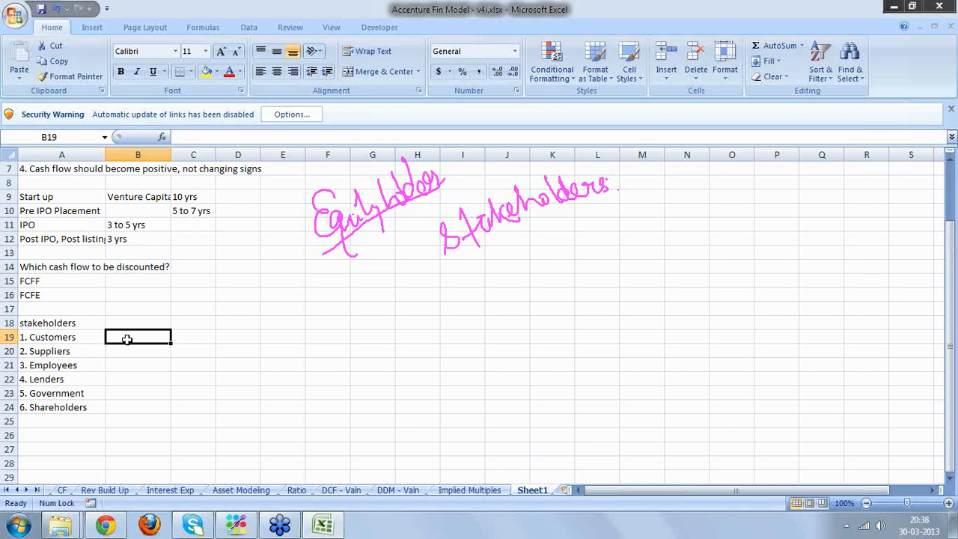
type("Revenue")
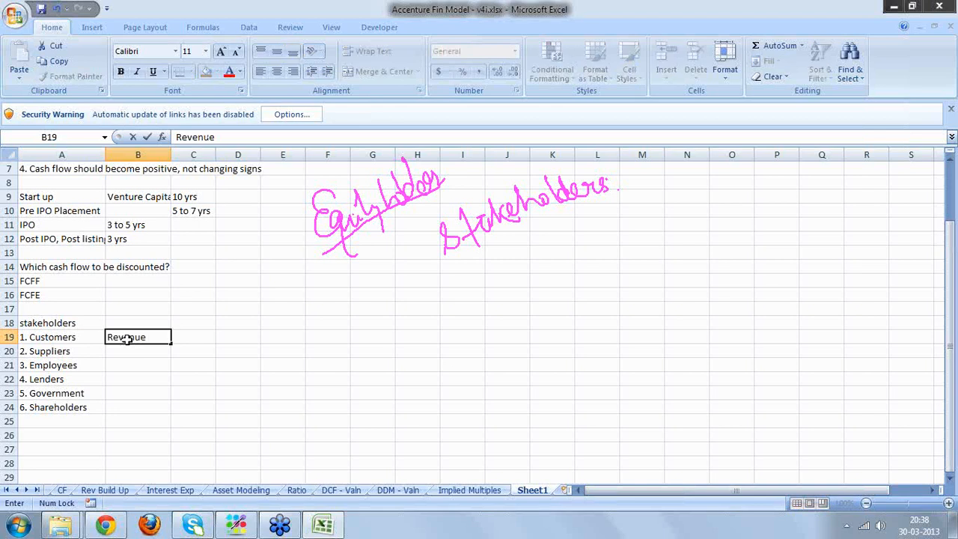
key("Return")
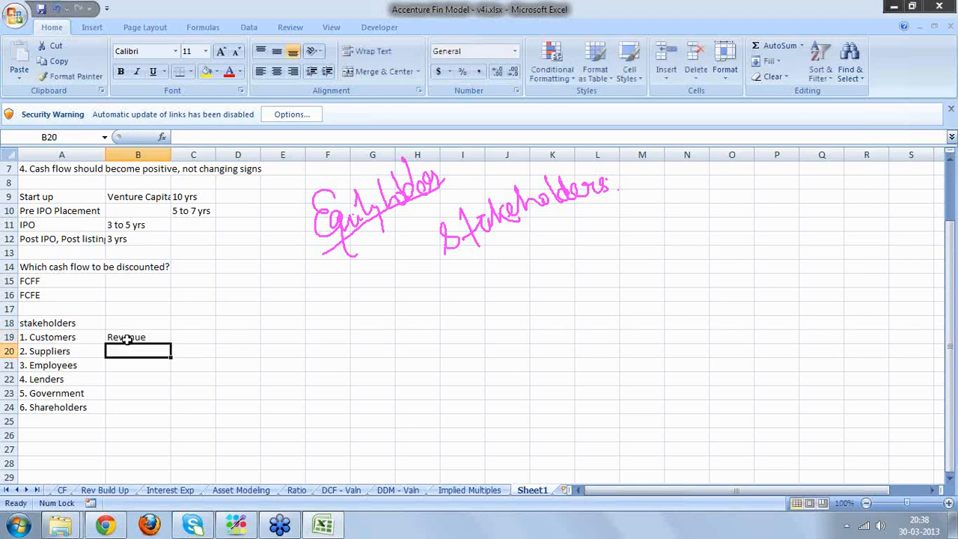
left_click(128, 338)
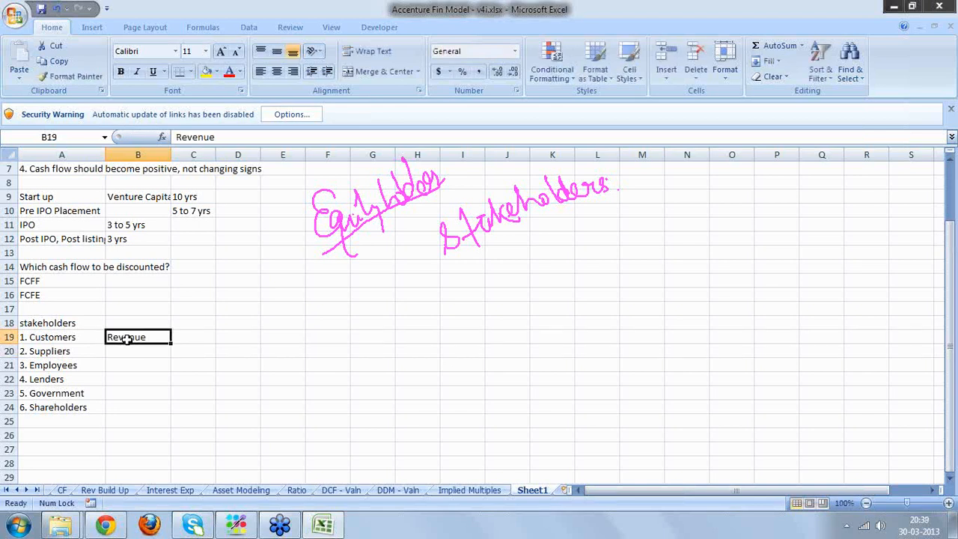
- Enter "Cost of sales, expenses towards suppliers" in cell B20 beside Suppliers
left_click(54, 351)
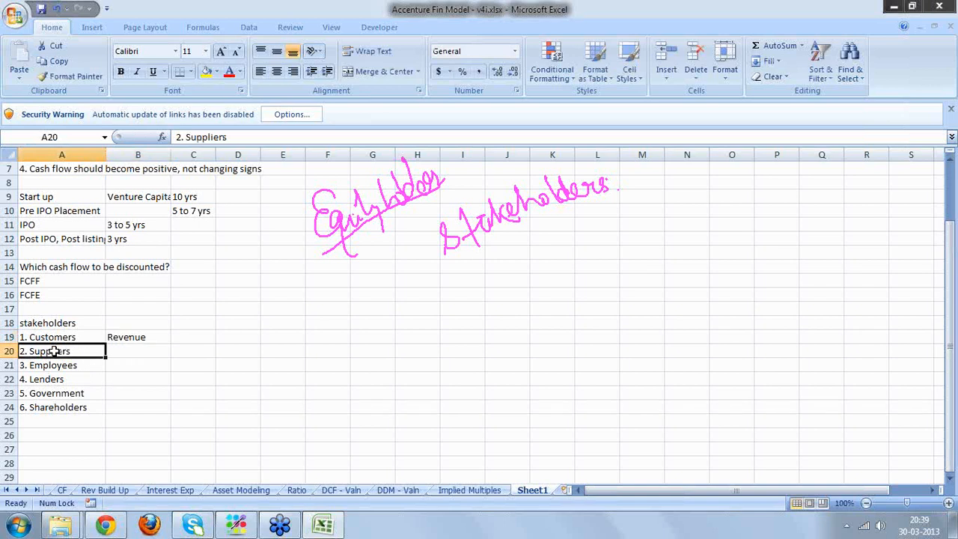
left_click(147, 349)
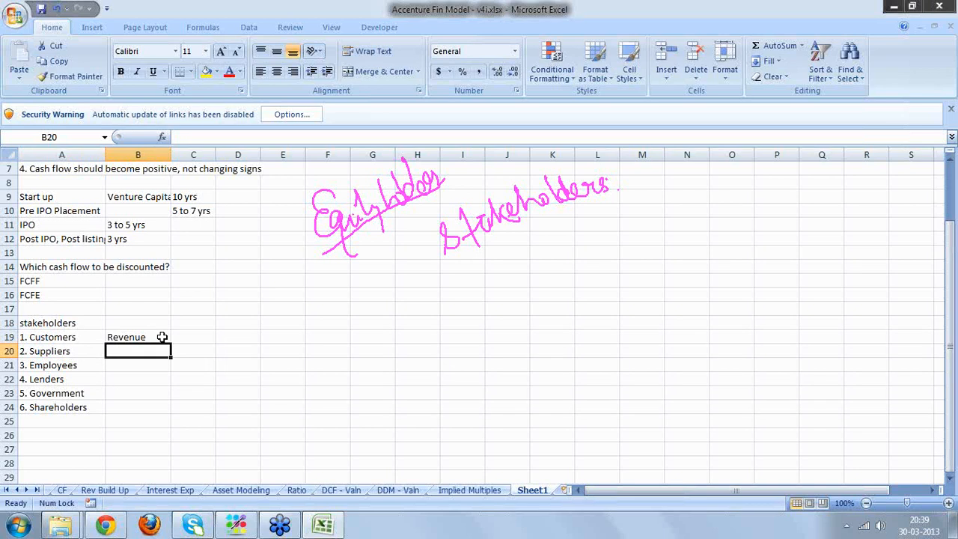
type("Cost o")
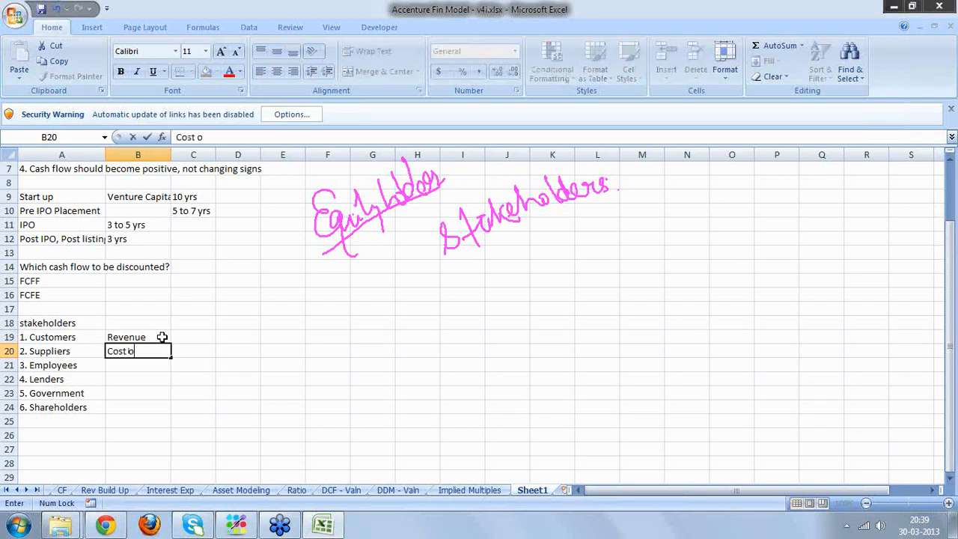
type("f sales, expens")
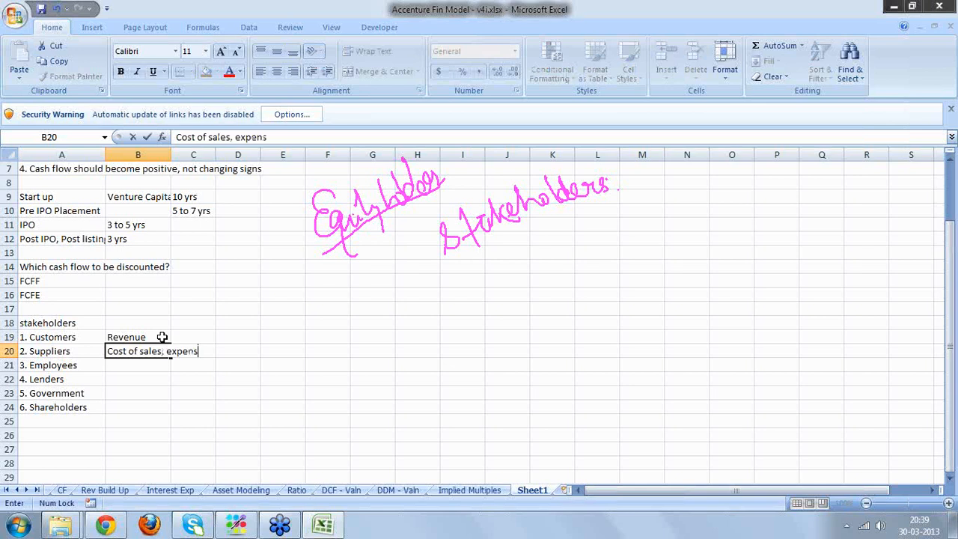
type("es towards ")
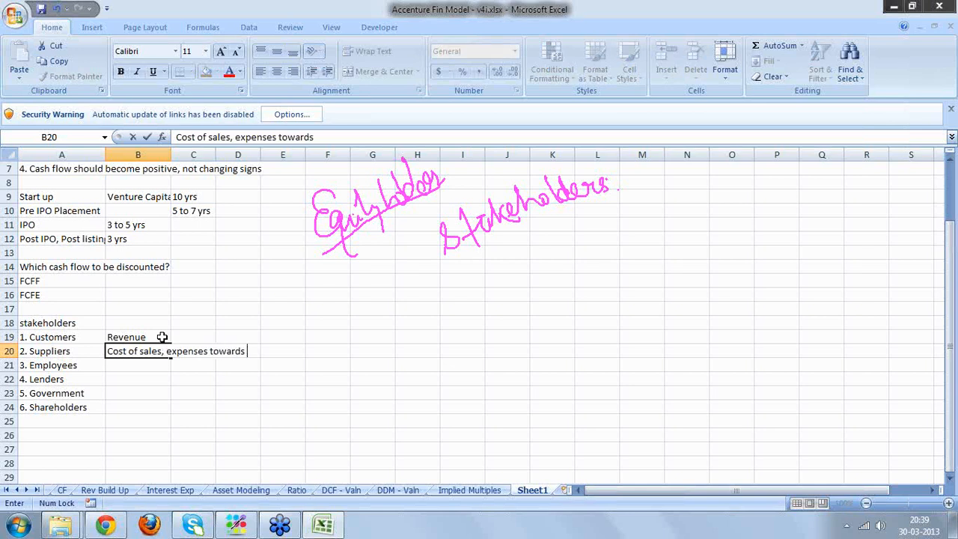
type("suppliers")
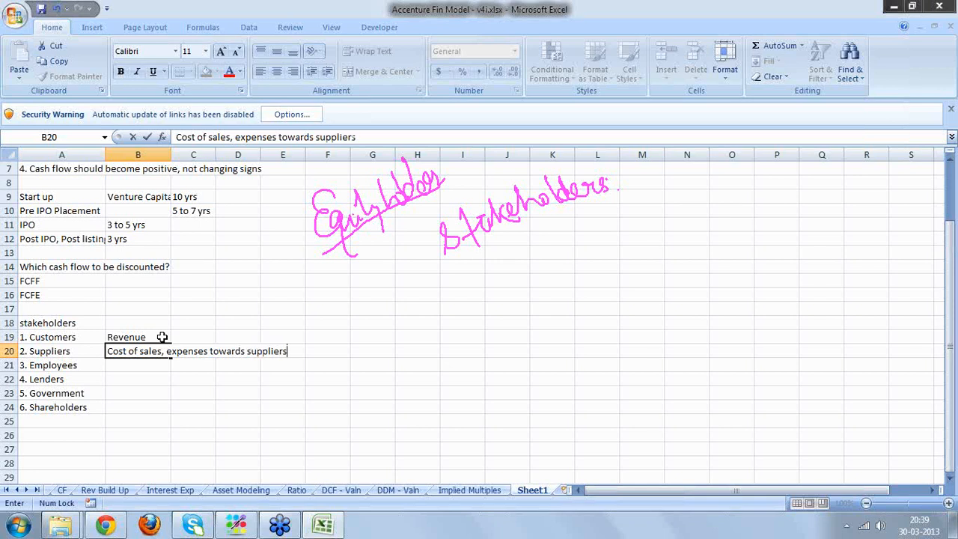
key("Return")
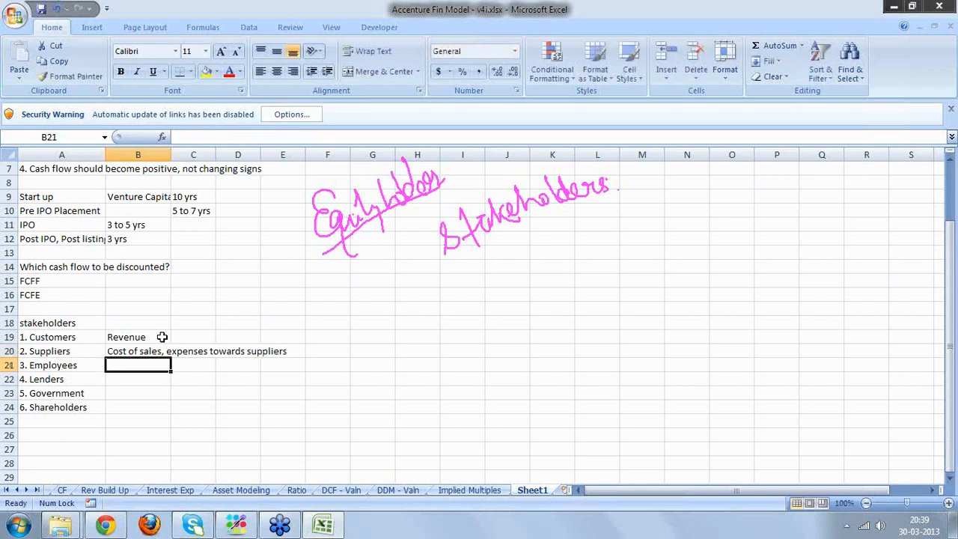
- Enter "Manpower expenses, salary, wages, bonus...." in cell B21 beside Employees
type("Manpower")
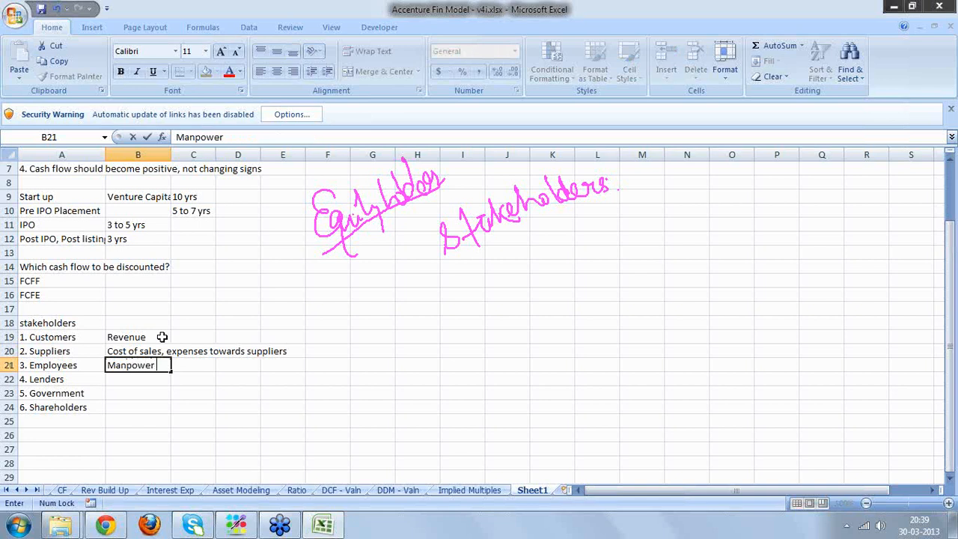
type(" expenses, ")
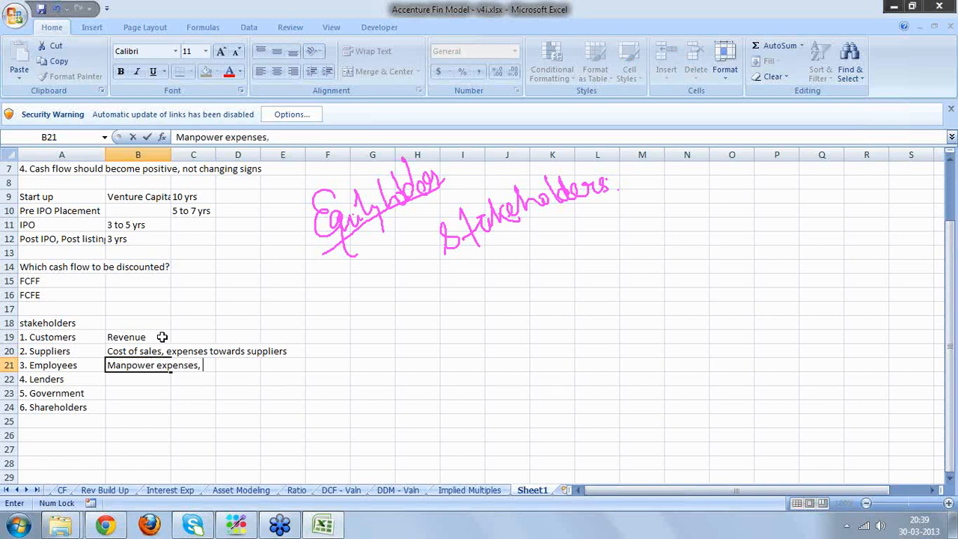
type("salary, wages, b")
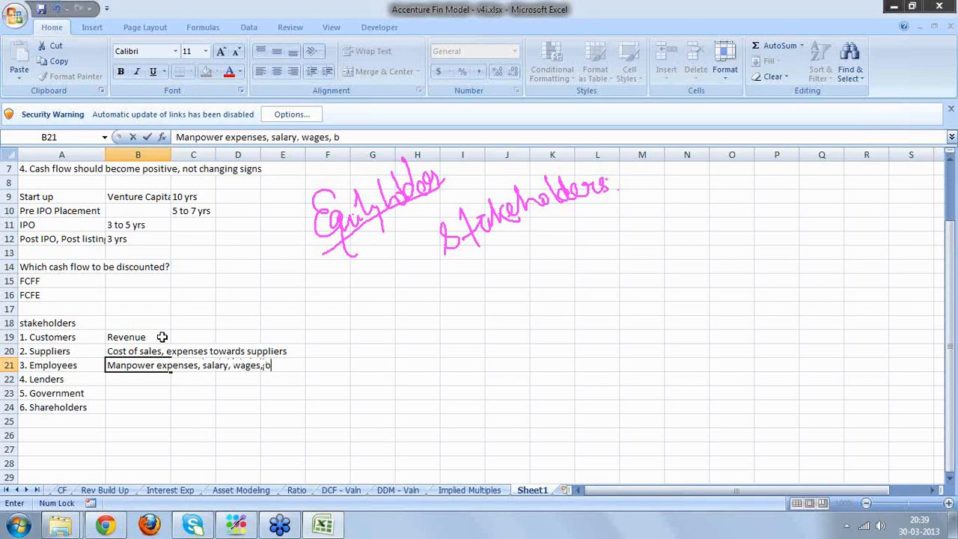
type("onus....")
key("Return")
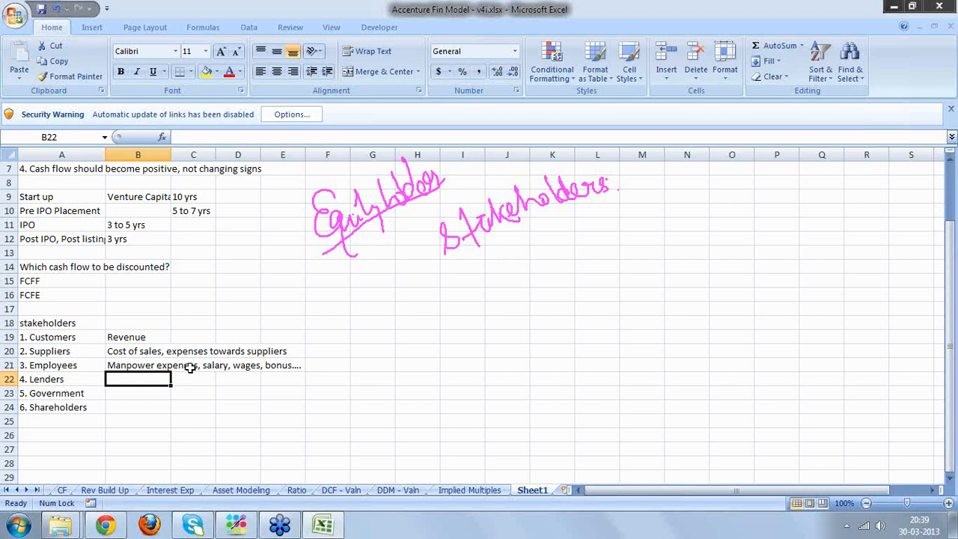
- Enter "EBITDA" in cell B22 and "Interest" in cell B23, leaving C23 empty
type("EBITDA")
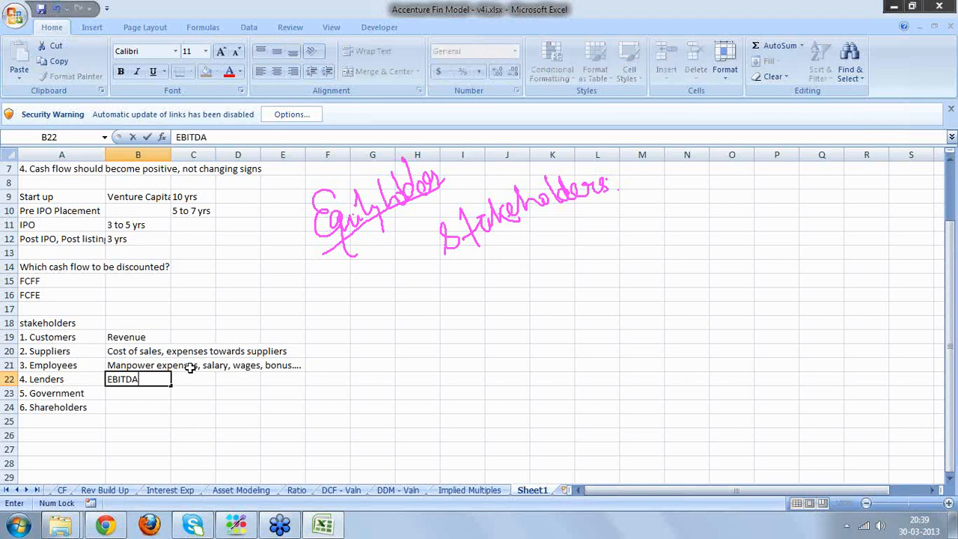
key("Return")
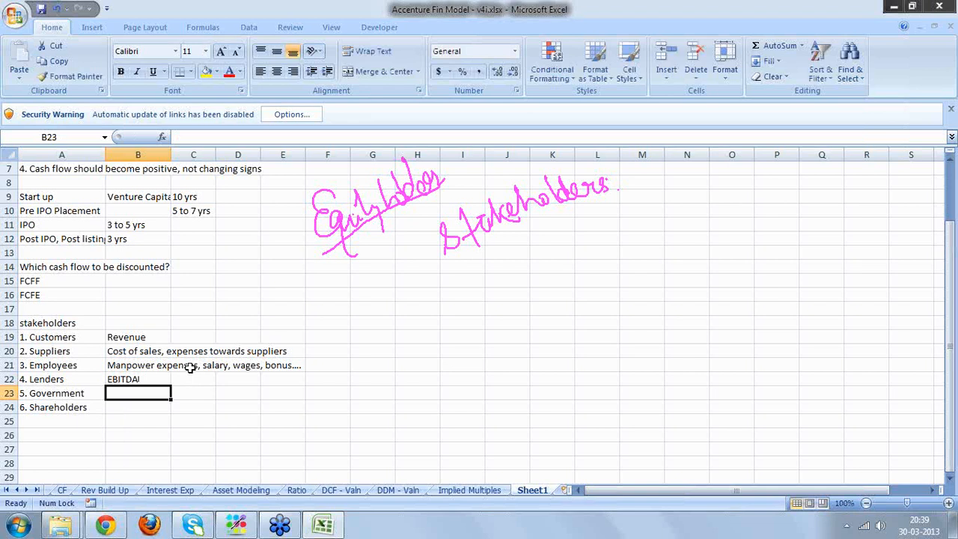
type("Interes")
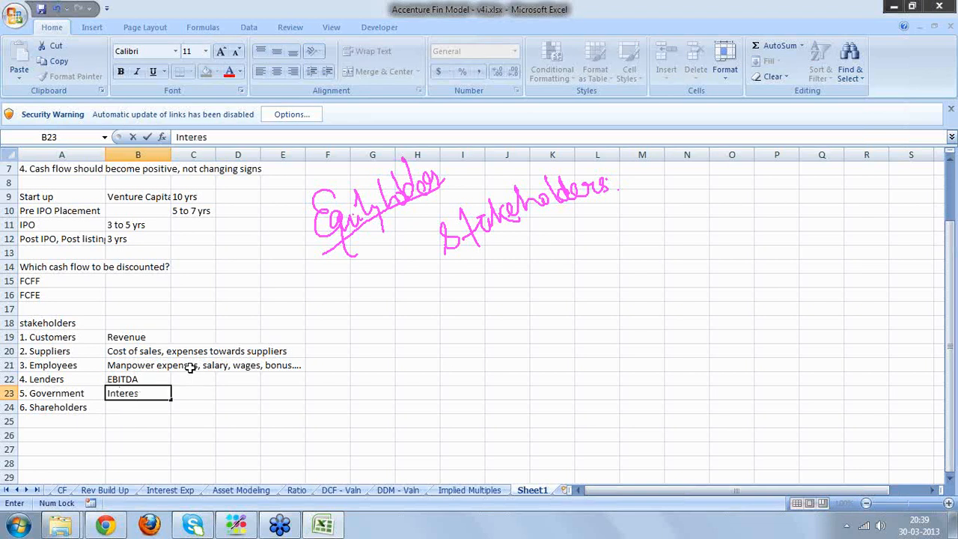
type("t")
key("Tab")
type("0")
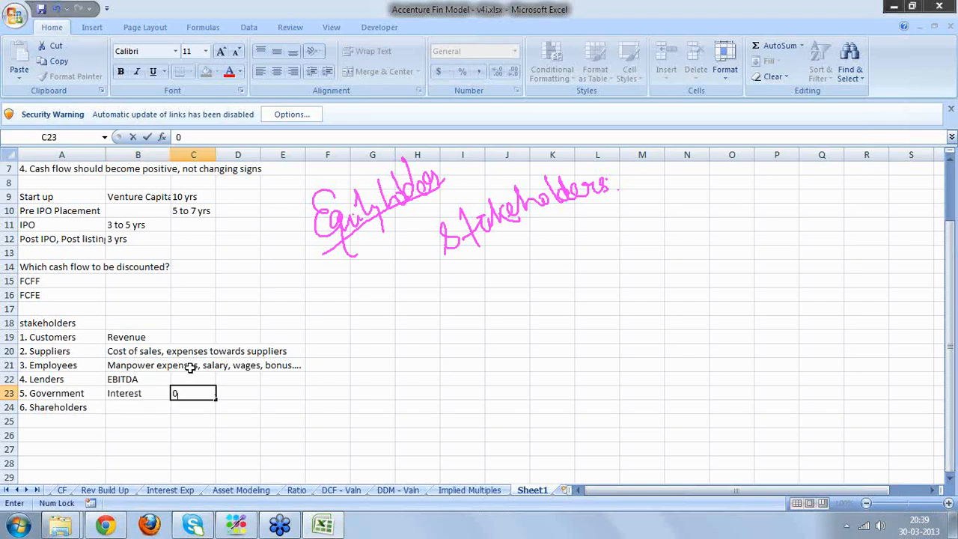
key("BackSpace")
key("Escape")
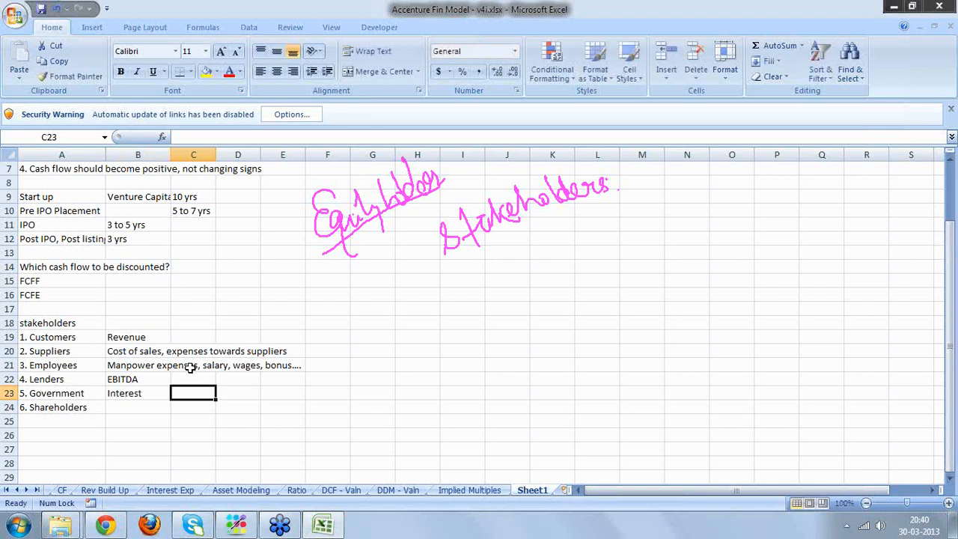
- Move the EBITDA label from cell B22 to cell F21, at the end of the Employees row
left_click(138, 379)
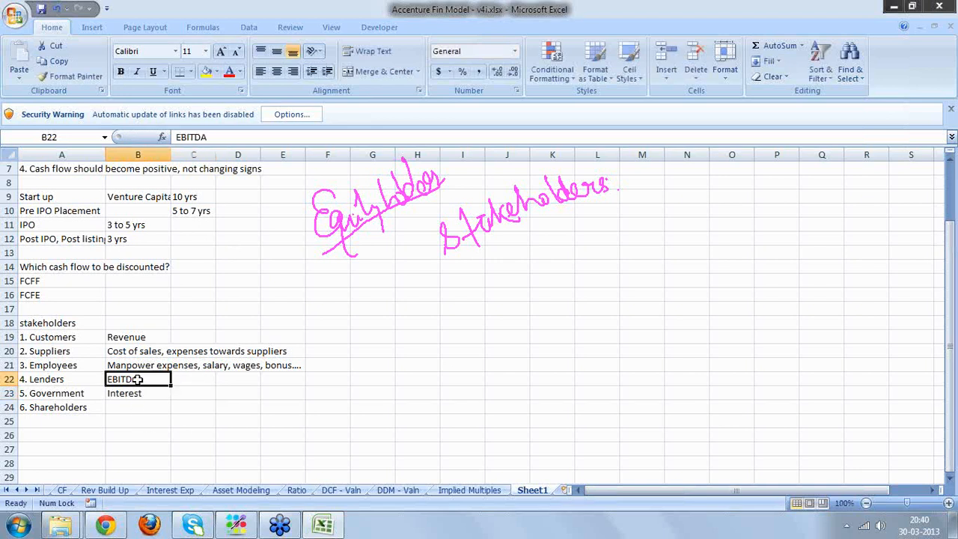
key("ctrl+c")
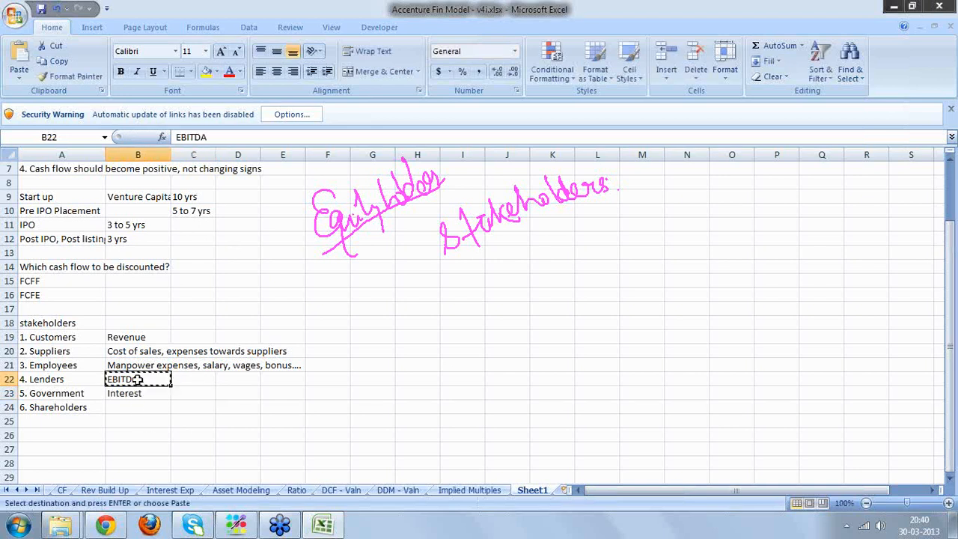
left_click(328, 370)
key("ctrl+v")
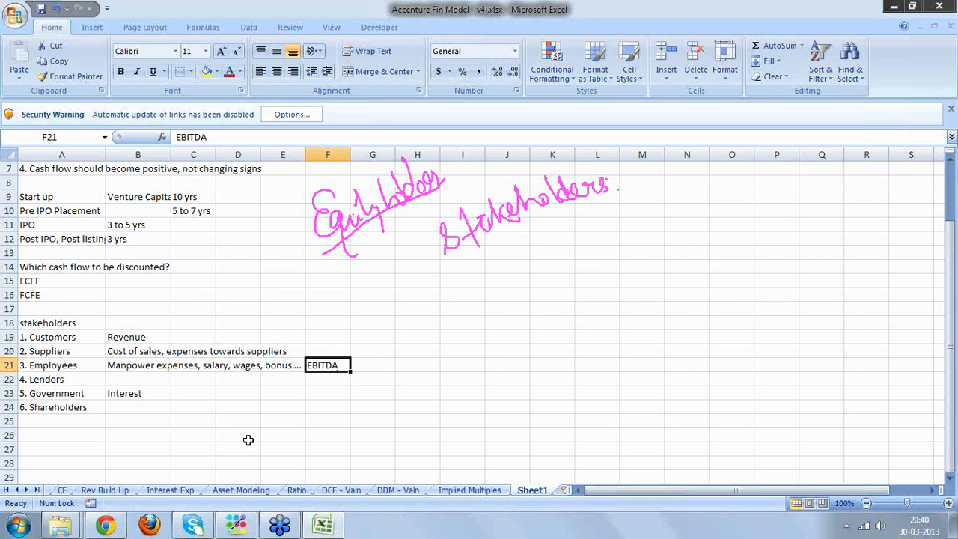
- Move the Interest label from B23 to B22 beside Lenders and enter "Debt repayment" in C22
left_click(128, 390)
key("ctrl+c")
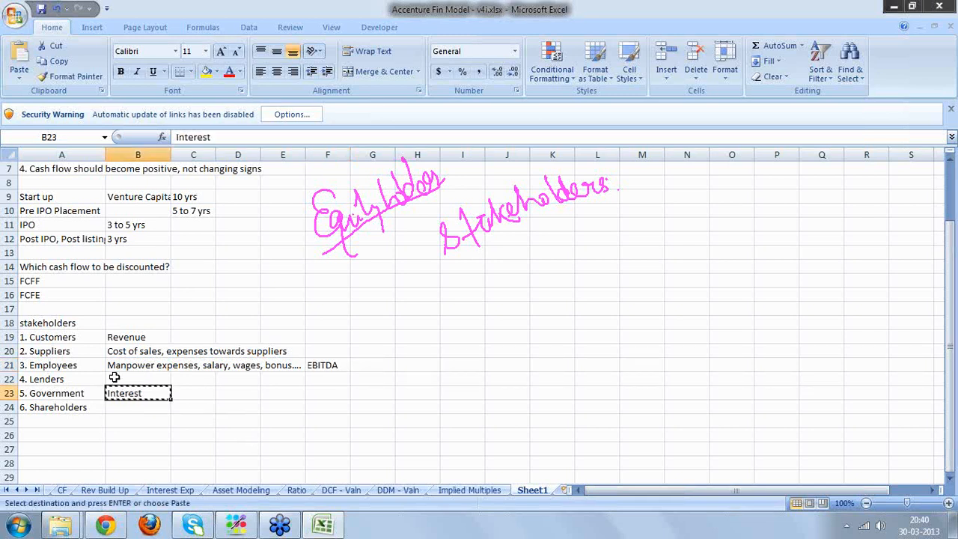
left_click(114, 378)
key("ctrl+v")
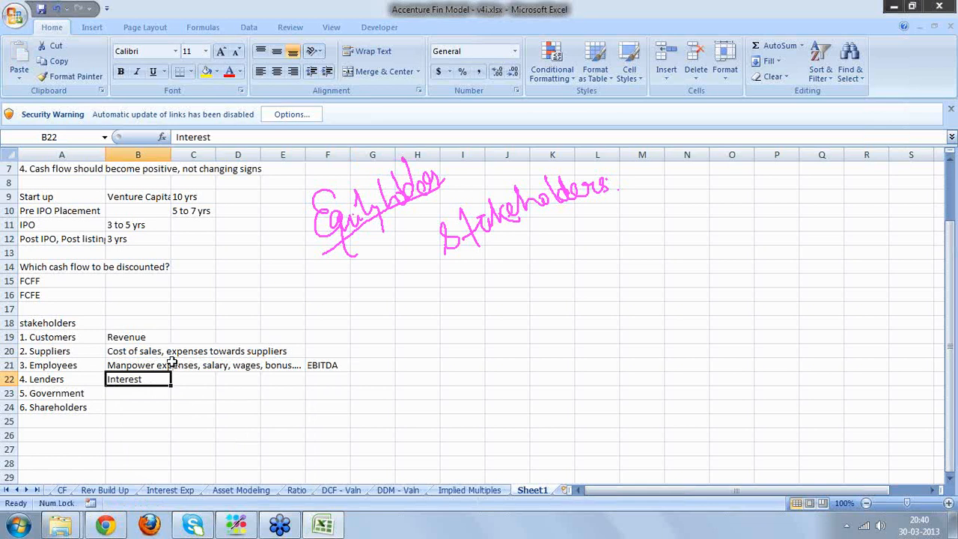
key("Right")
type("Debt ")
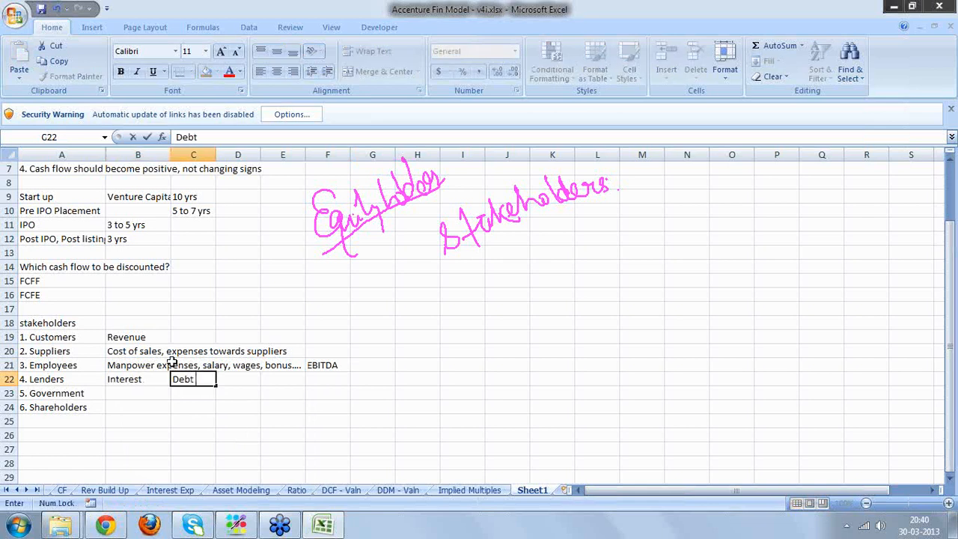
type("repayment")
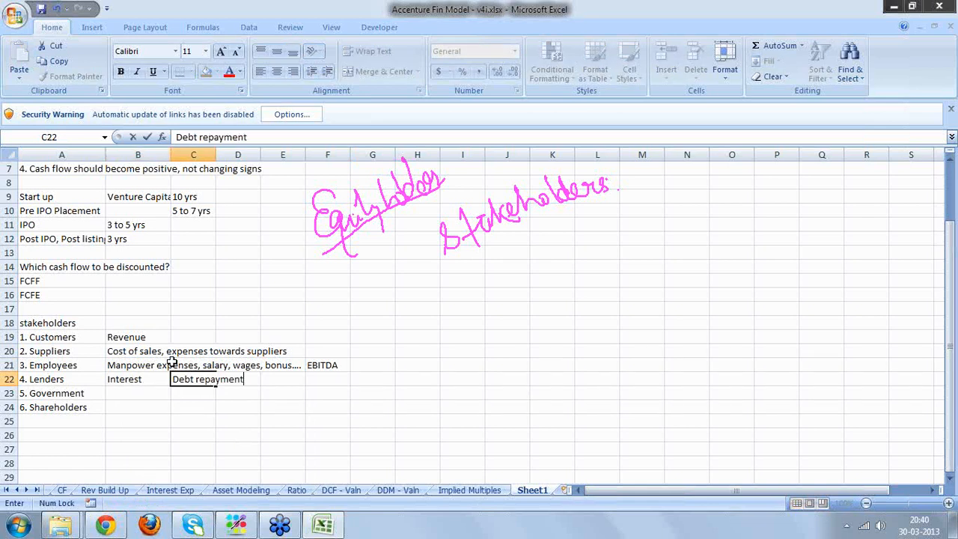
key("Return")
- Enter "Taxes" in cell B23 beside Government
left_click(124, 397)
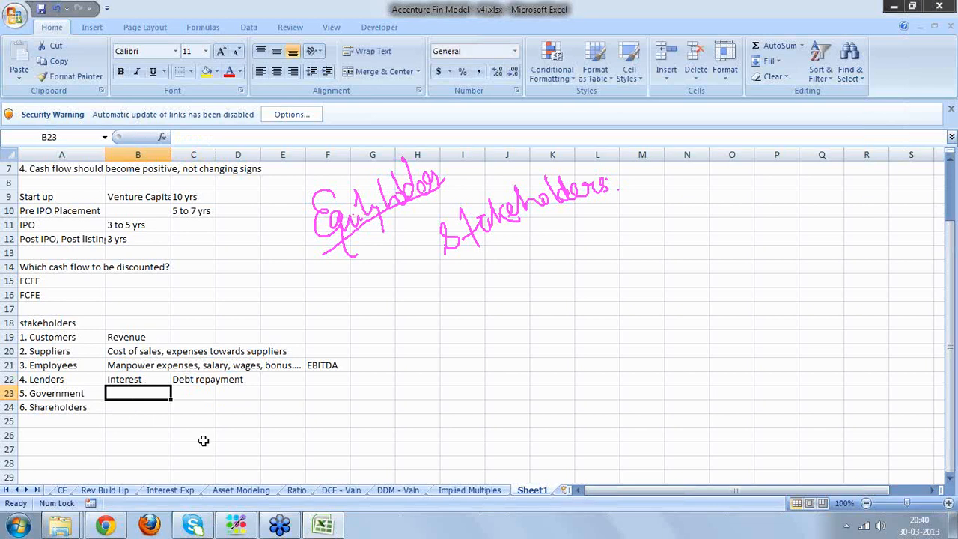
type("Taxes")
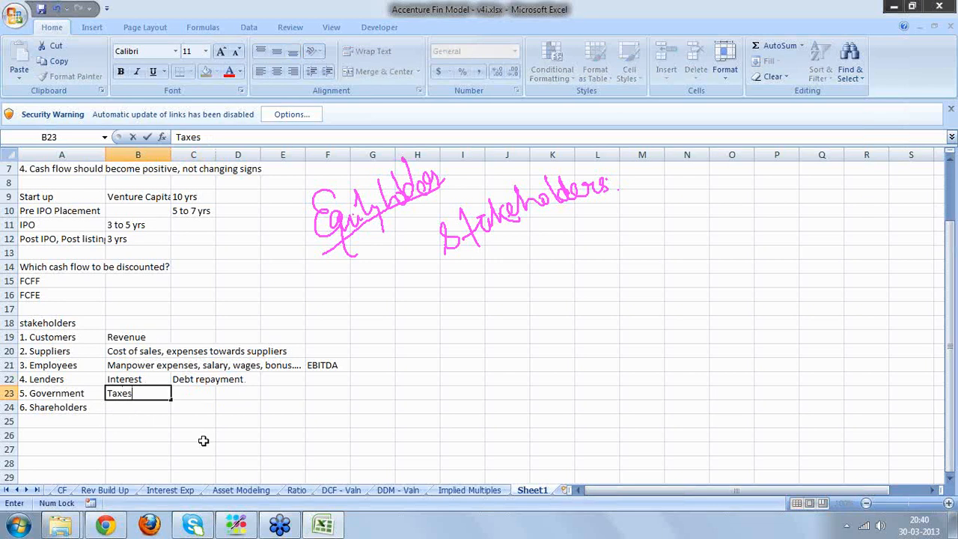
key("Return")
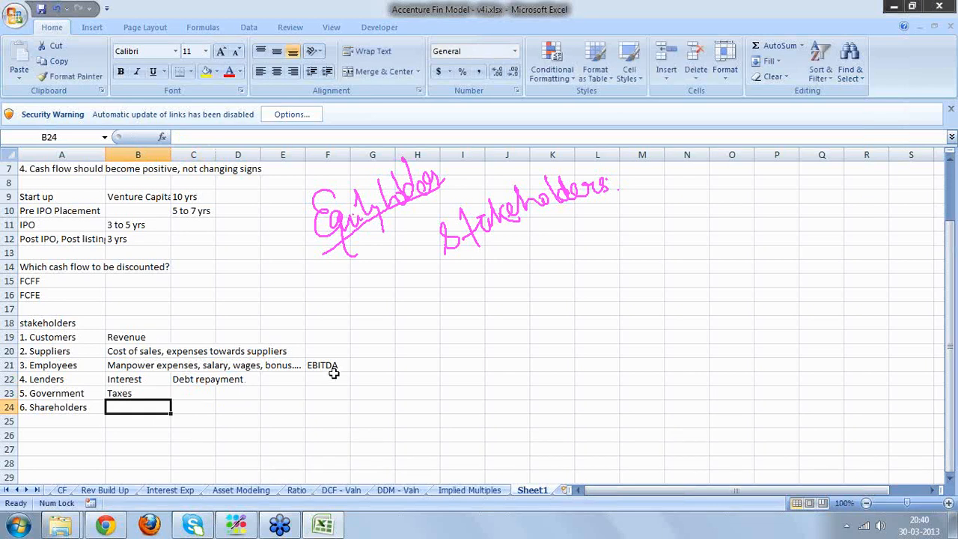
- Enter "PAT+Depreciation-w/c changes-debt repayment" in cell B25, one row below Shareholders
left_click(169, 418)
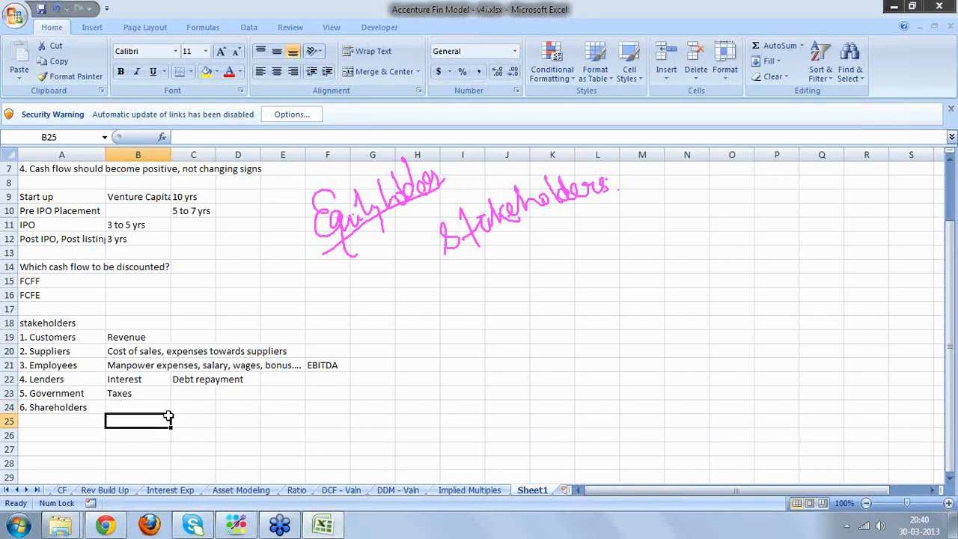
type("PA")
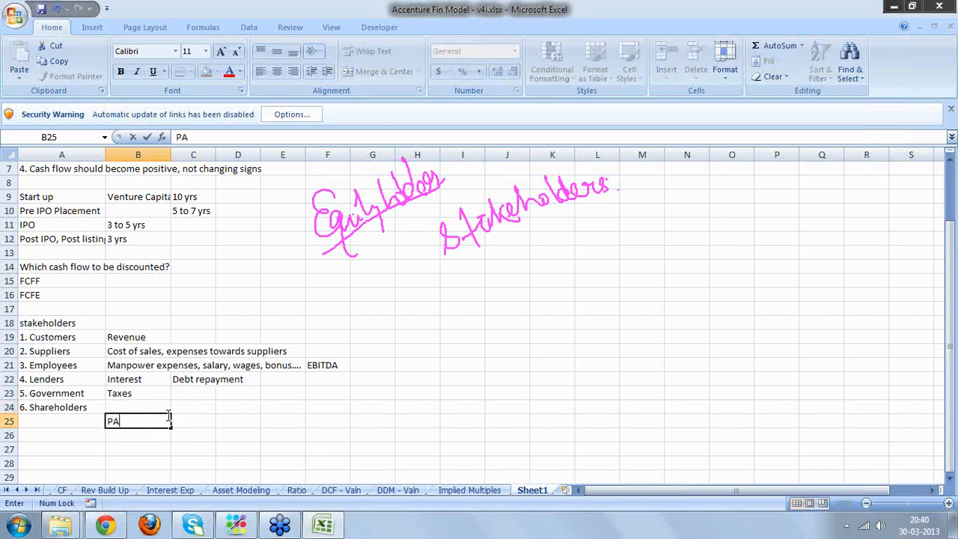
type("T+Depreciation")
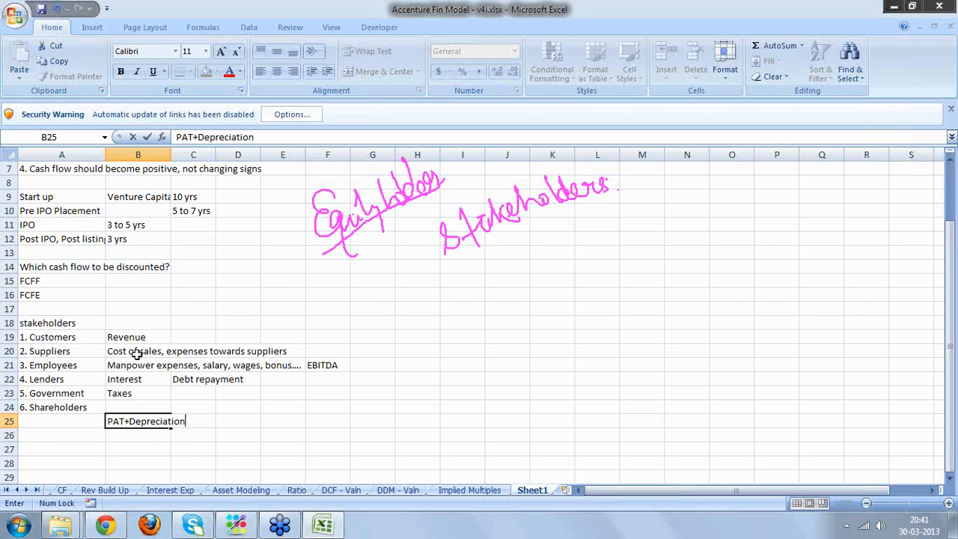
type("-w/c chang")
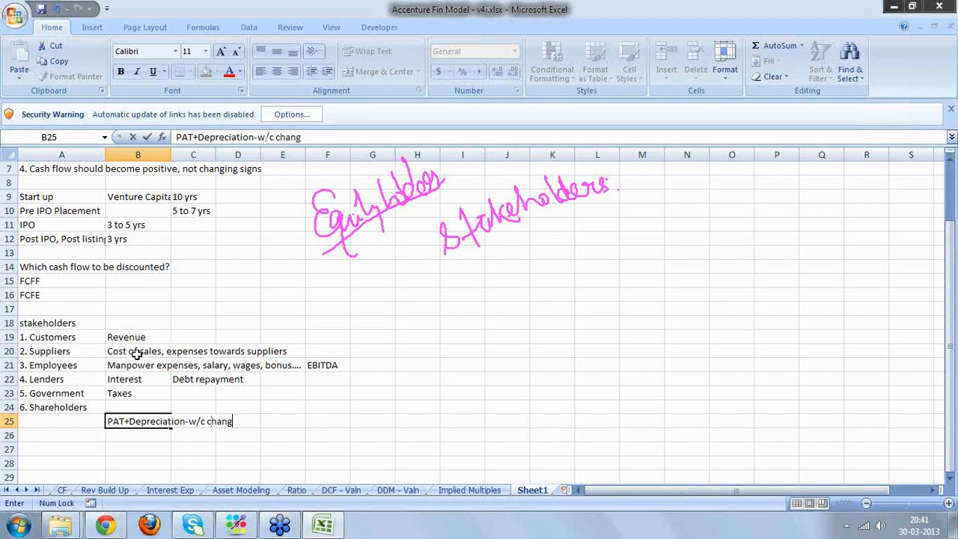
type("es")
type("-debt repaymen")
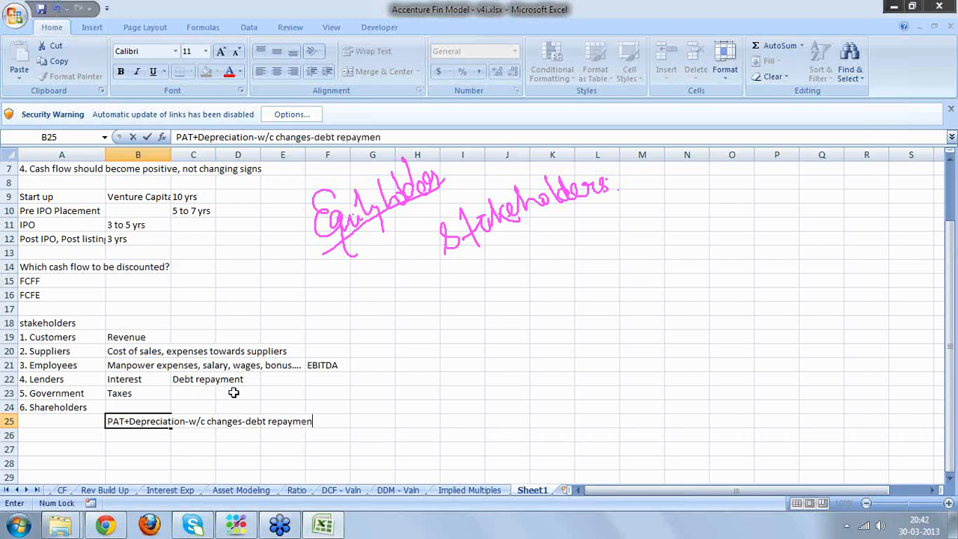
type("t")
key("Return")
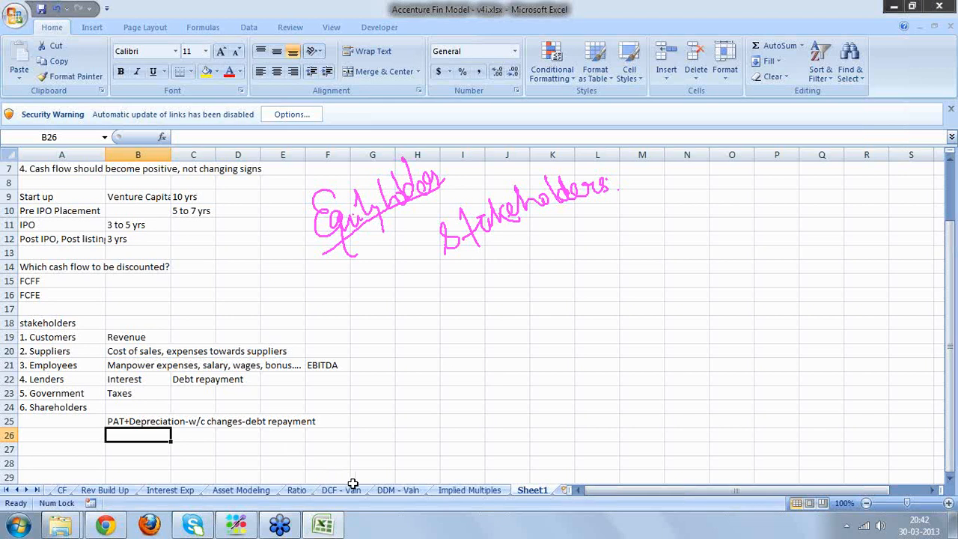
- Examine the FCFE components on the DCF - Valn sheet one by one, from PAT (Consolidated) to Debt Repayment, Net
left_click(353, 496)
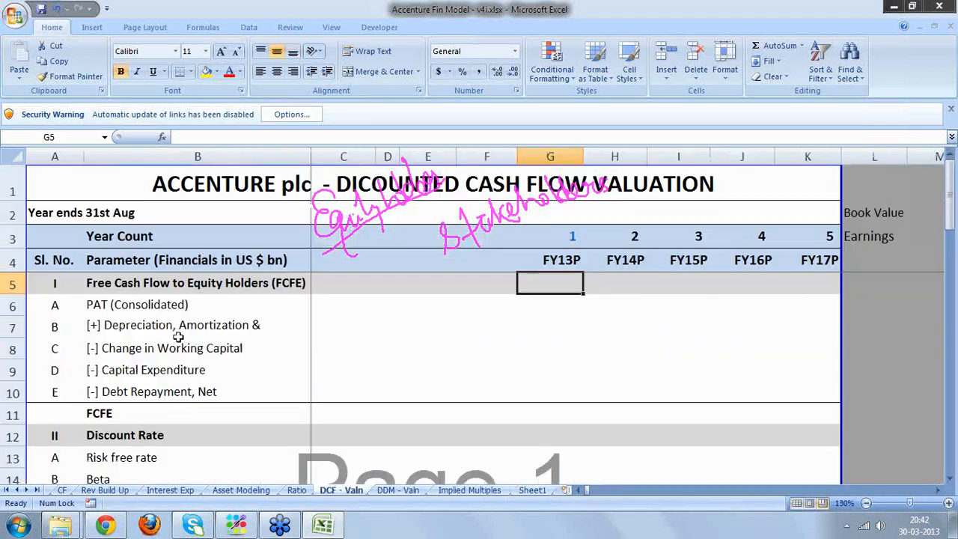
left_click(163, 309)
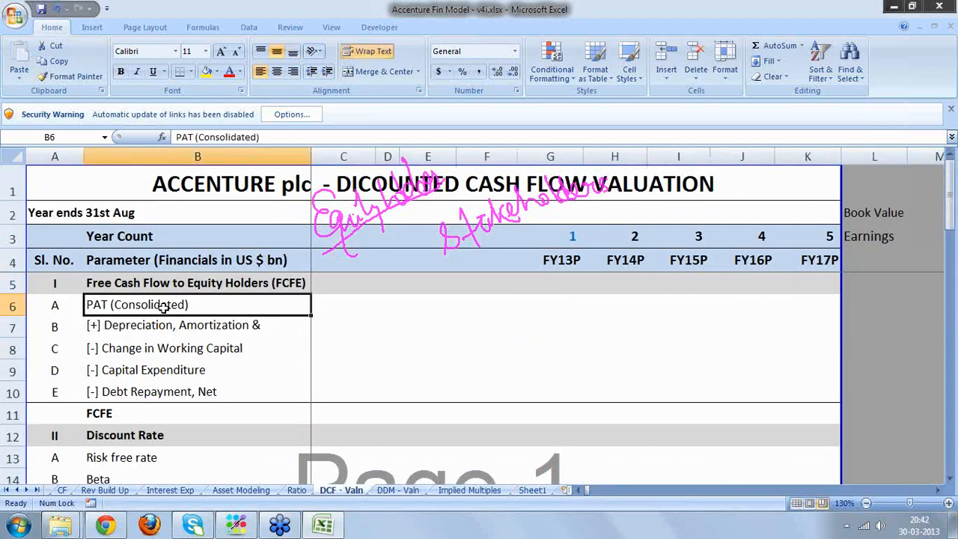
key("Down")
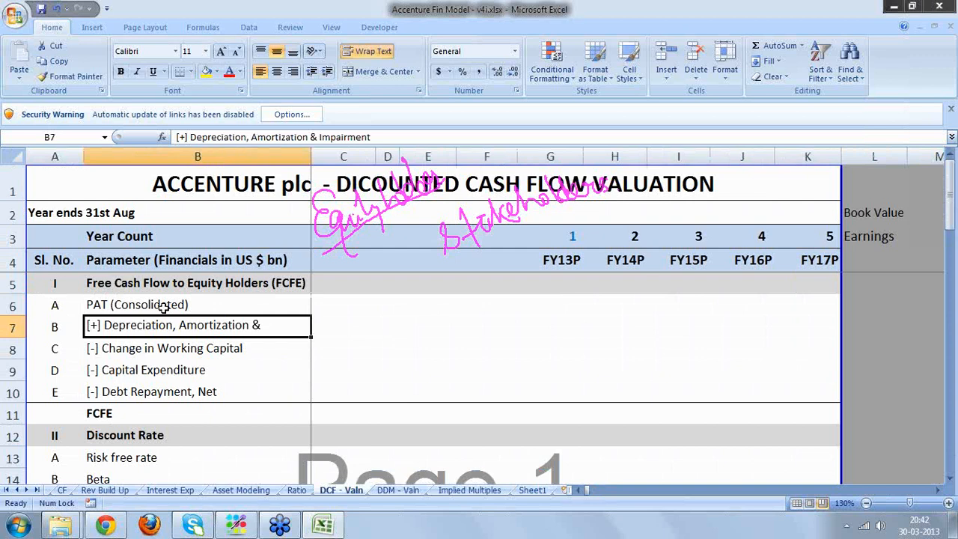
key("Down")
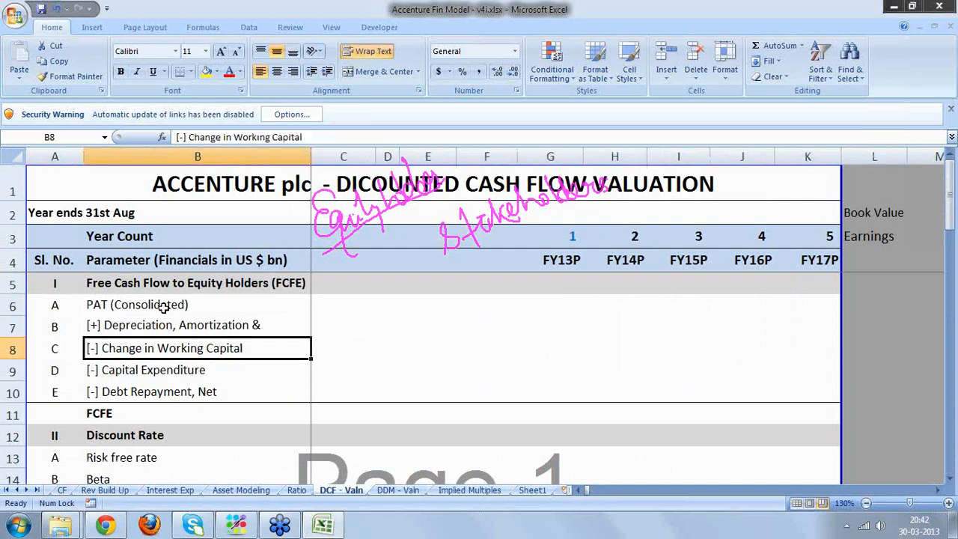
key("Down")
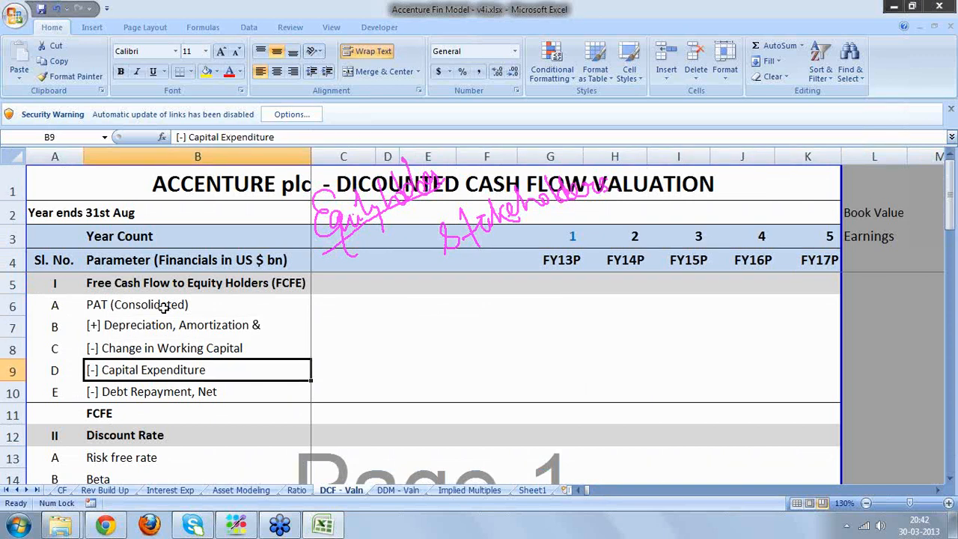
key("Down")
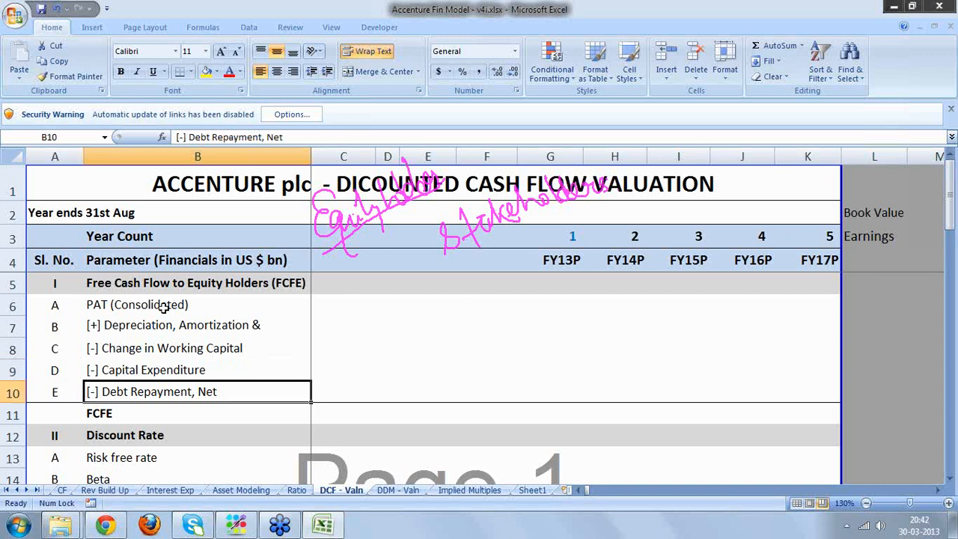
- Return to Sheet1 and enter "-capex" as plain text in cell B26, without a leading equals sign
left_click(537, 490)
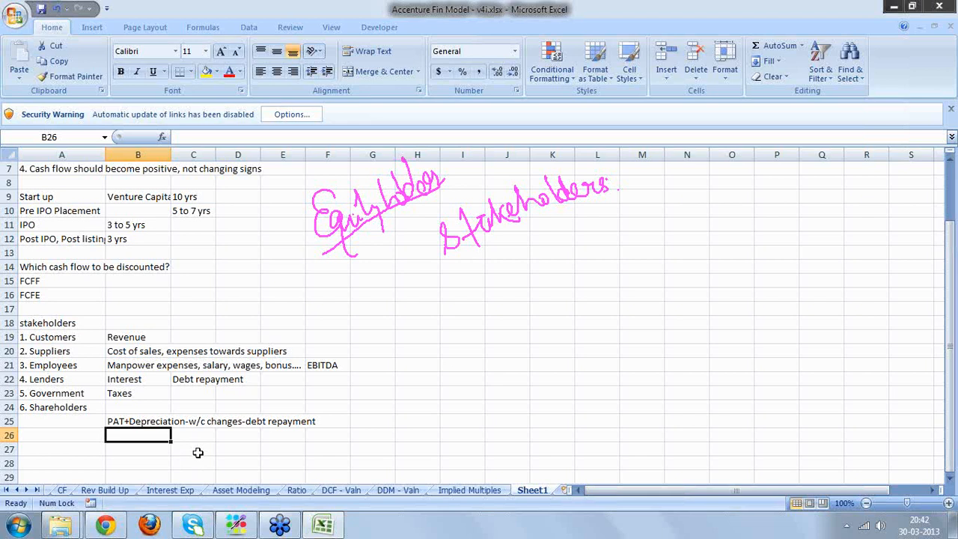
type("-capex")
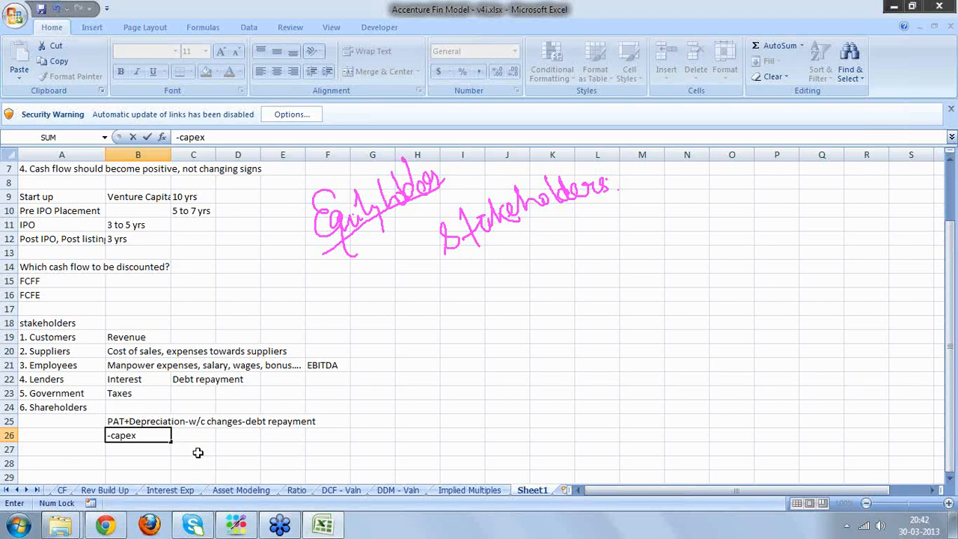
key("Return")
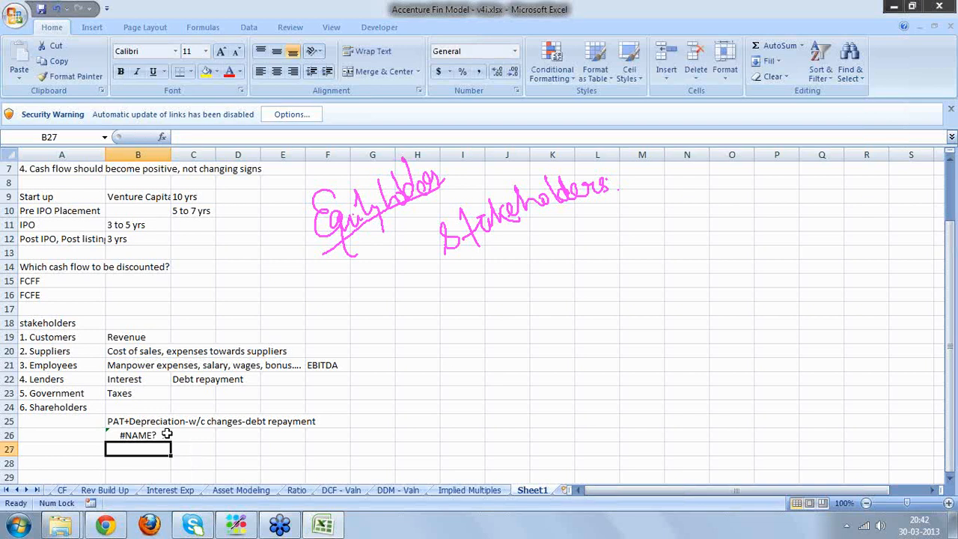
left_click(166, 433)
left_click(183, 137)
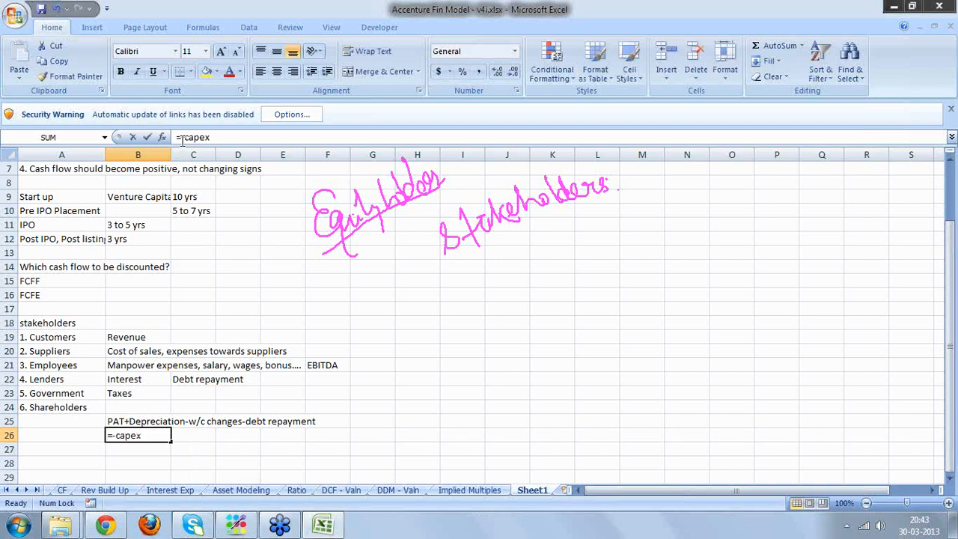
key("BackSpace")
key("Return")
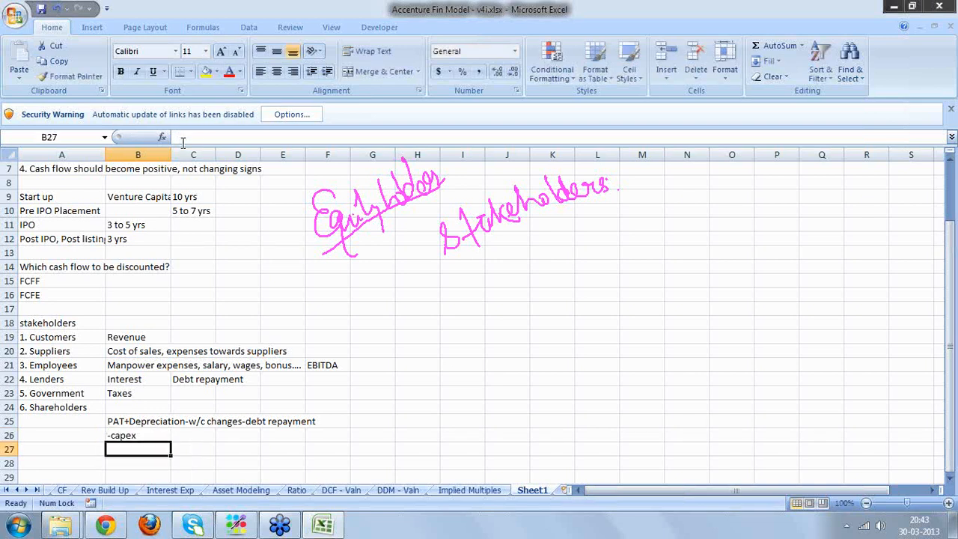
- Enter "FCFE" in cell A27 and "PAT+Depreciation-w/c changes-debt repayment" in B27
left_click(84, 451)
type("FCFE")
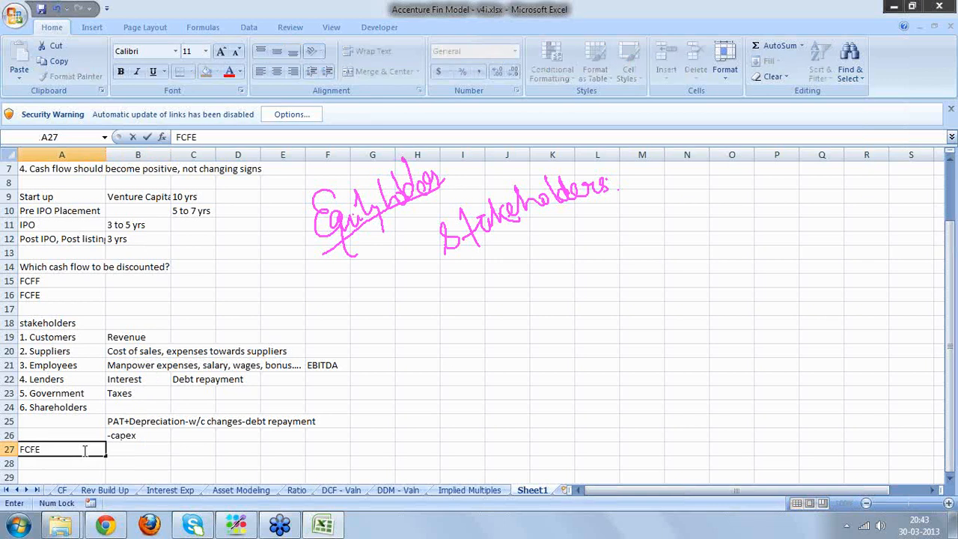
key("Tab")
type("PAT")
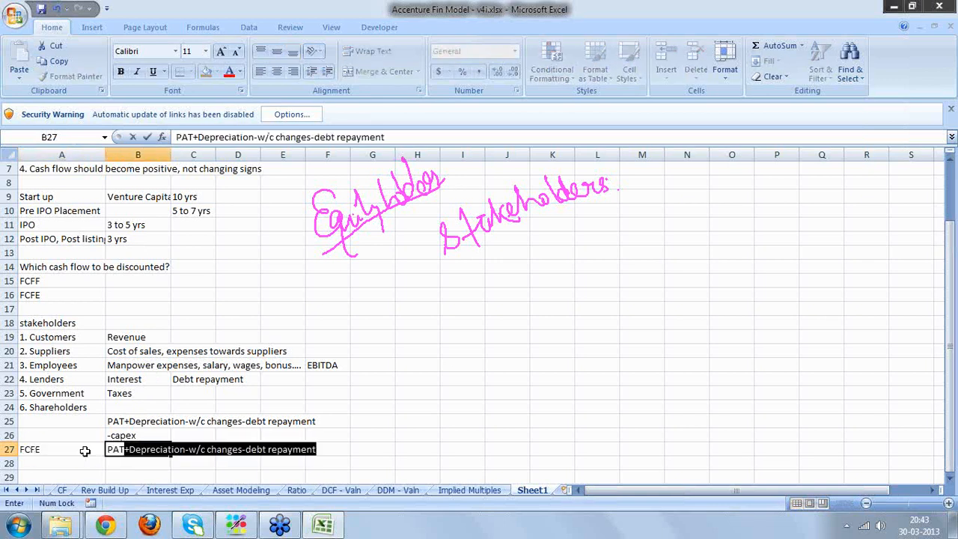
key("Return")
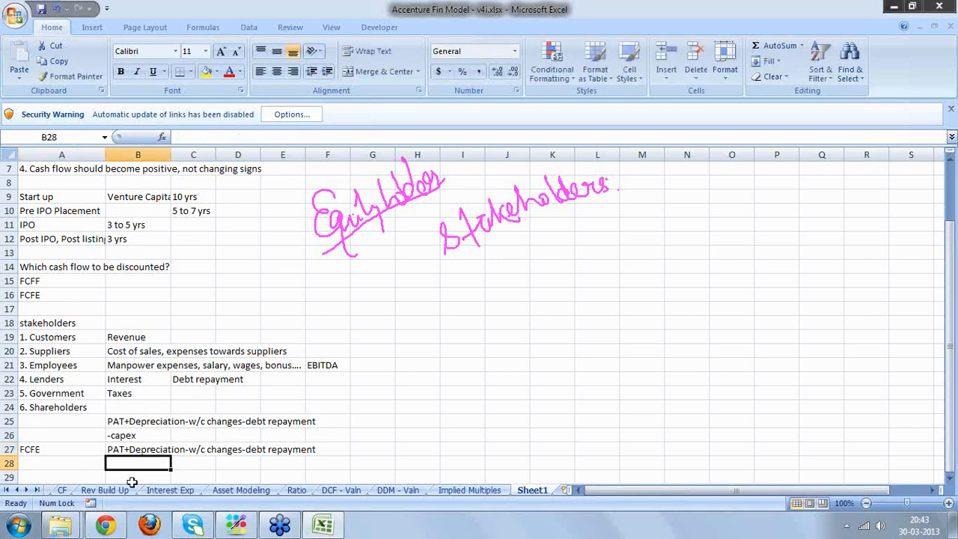
- Append "-capital expenditure" to the FCFE definition in cell B27, correcting the spelling of "capital"
left_click(121, 456)
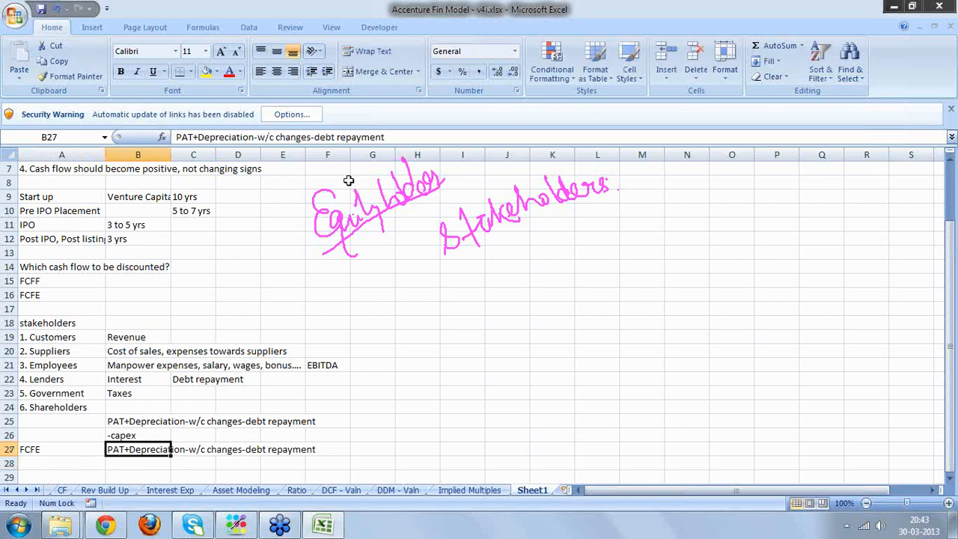
left_click(411, 138)
type("-capitl")
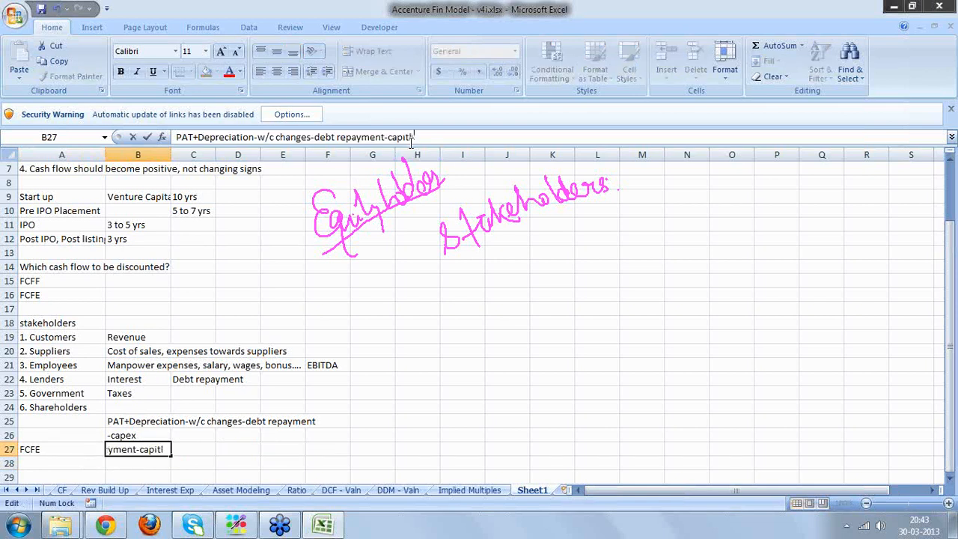
type(" expenditu")
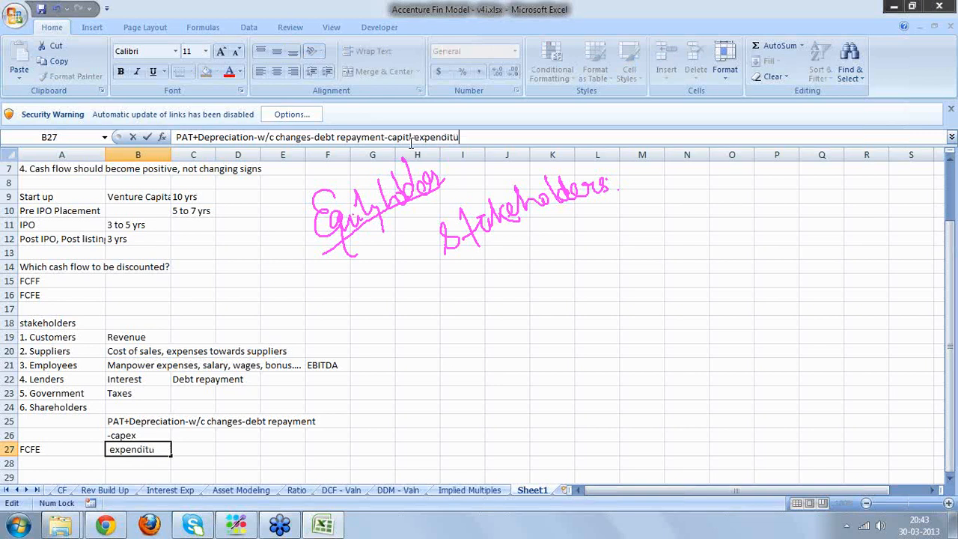
type("re")
key("Return")
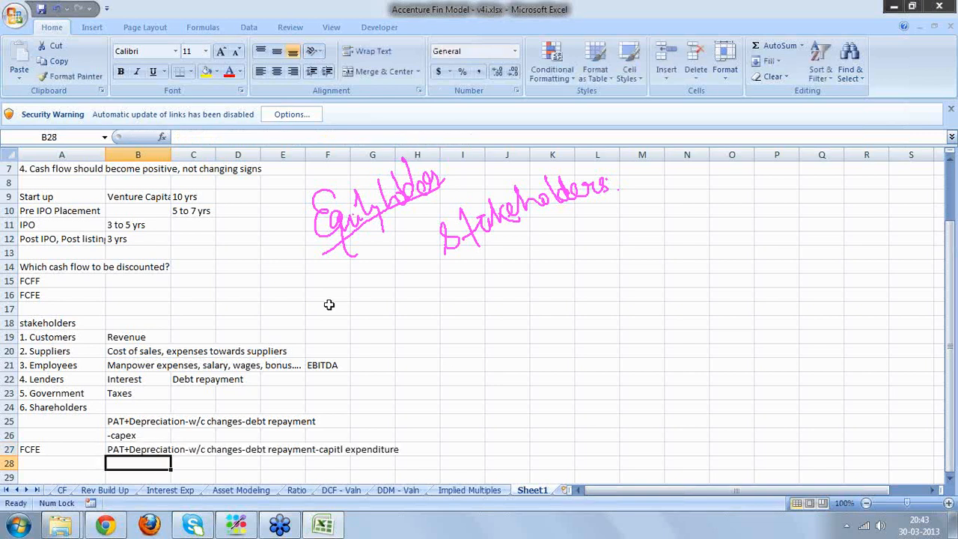
left_click(122, 449)
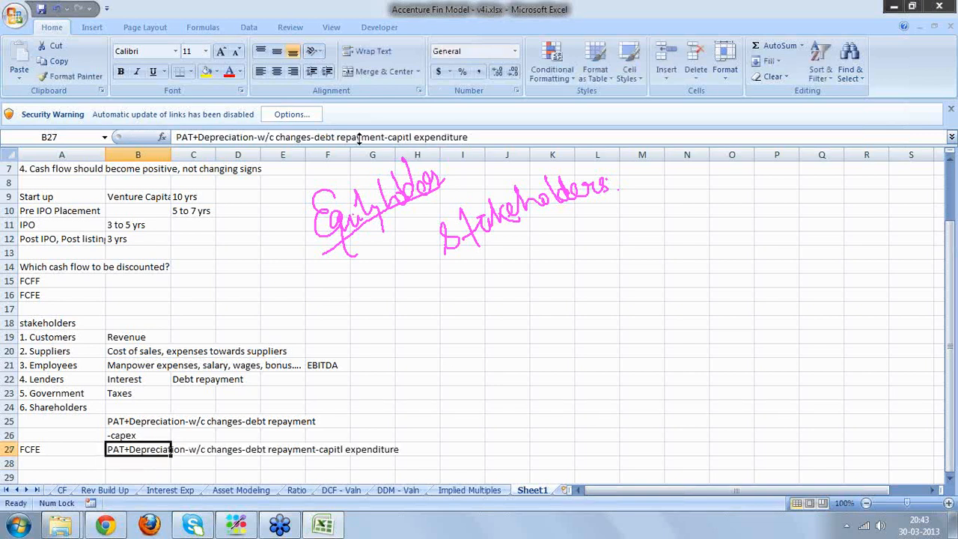
left_click(410, 137)
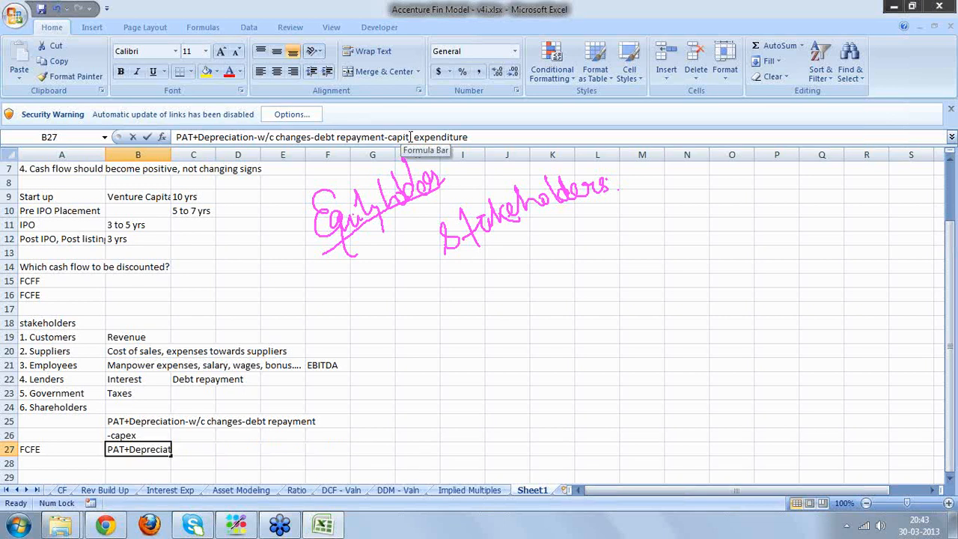
type("al")
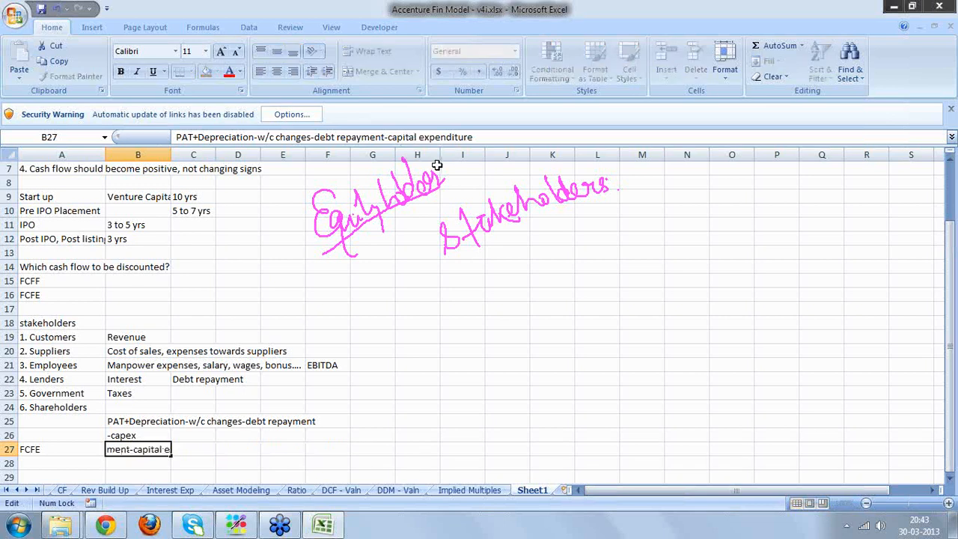
key("Return")
key("Return")
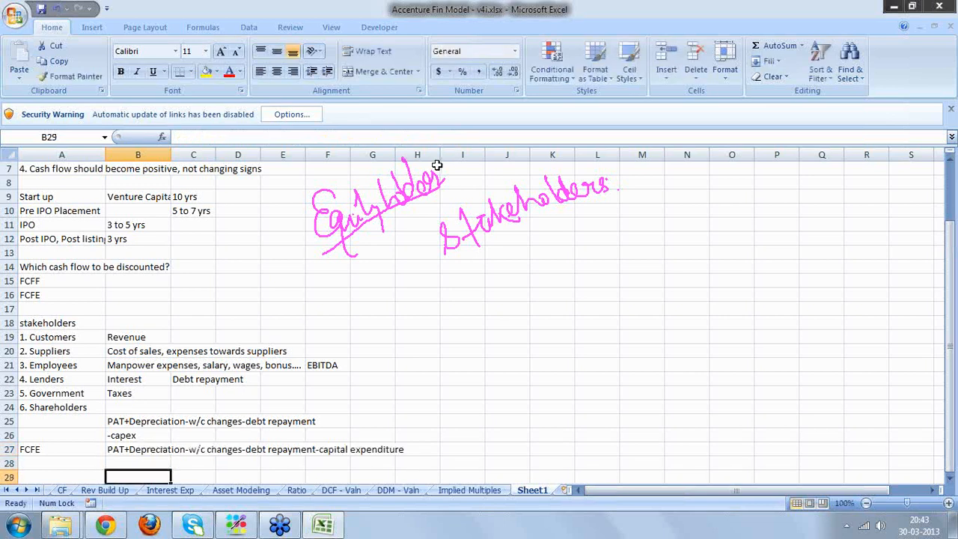
key("Return")
key("Return")
key("Return")
key("Return")
key("Return")
key("Return")
key("Return")
key("Return")
key("Return")
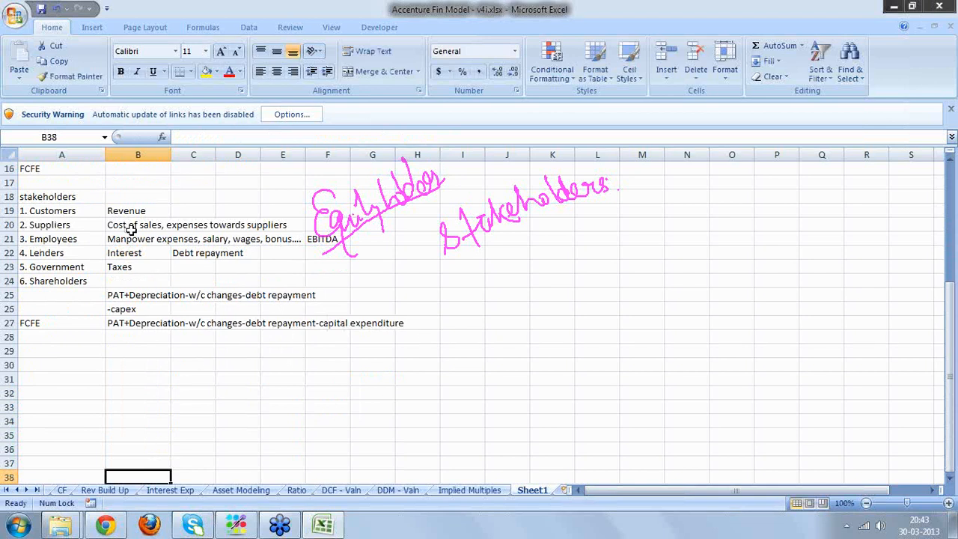
left_click(163, 326)
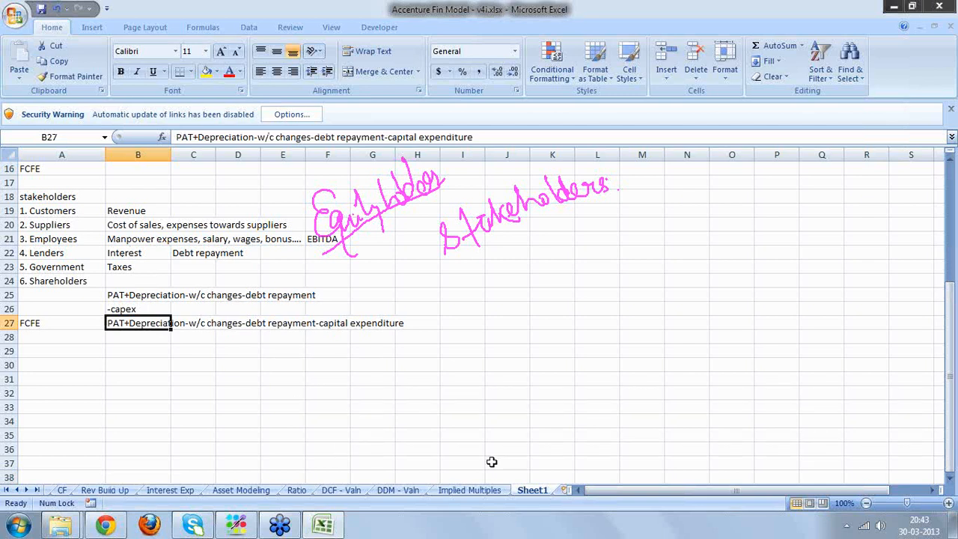
- Examine the FCFE components on the DCF - Valn sheet, from PAT (Consolidated) through Depreciation to Change in Working Capital
left_click(341, 490)
left_click(191, 303)
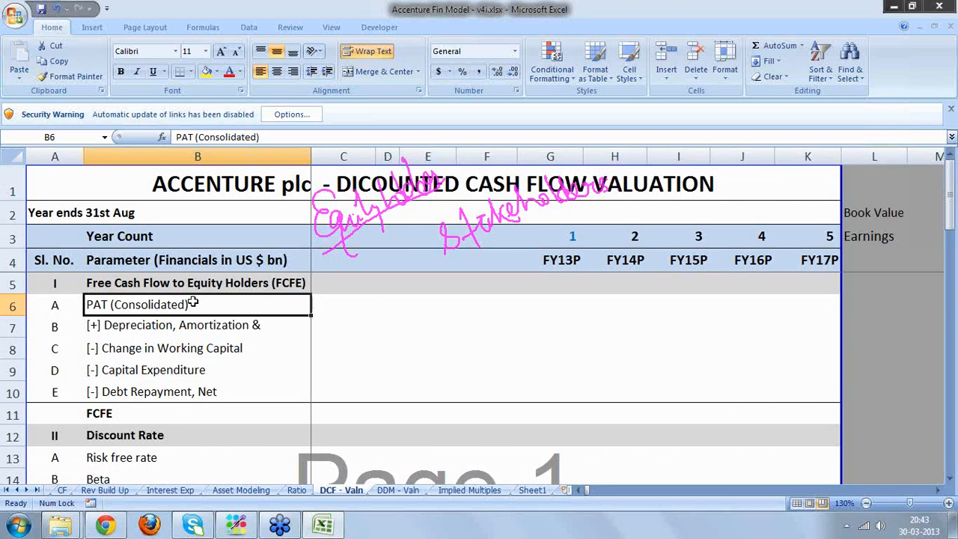
left_click(241, 336)
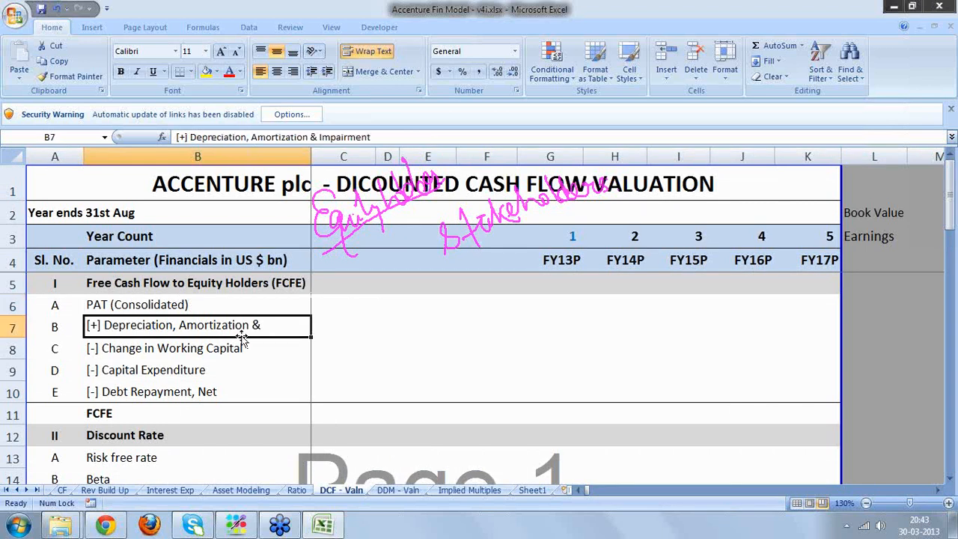
key("Down")
key("Down")
key("Down")
key("Down")
key("Down")
key("Down")
key("Down")
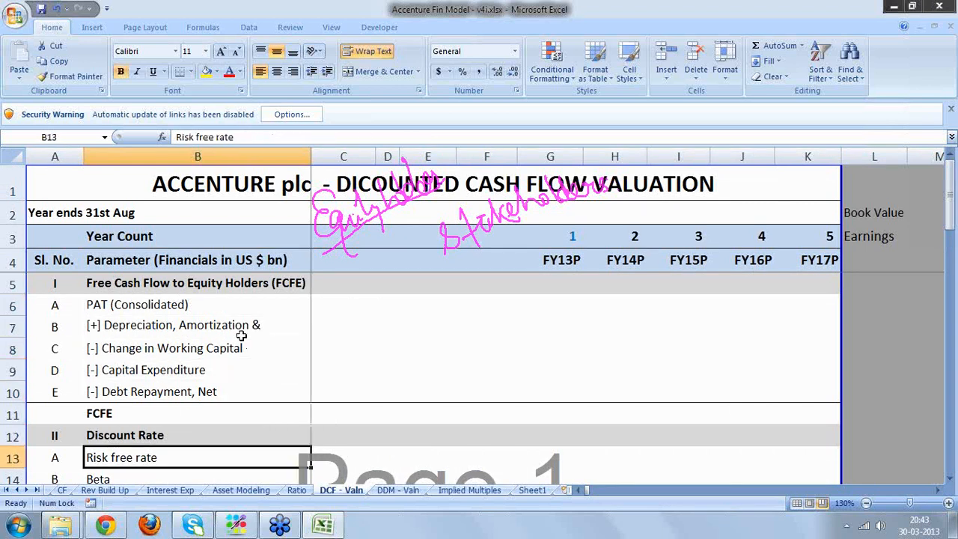
left_click(155, 282)
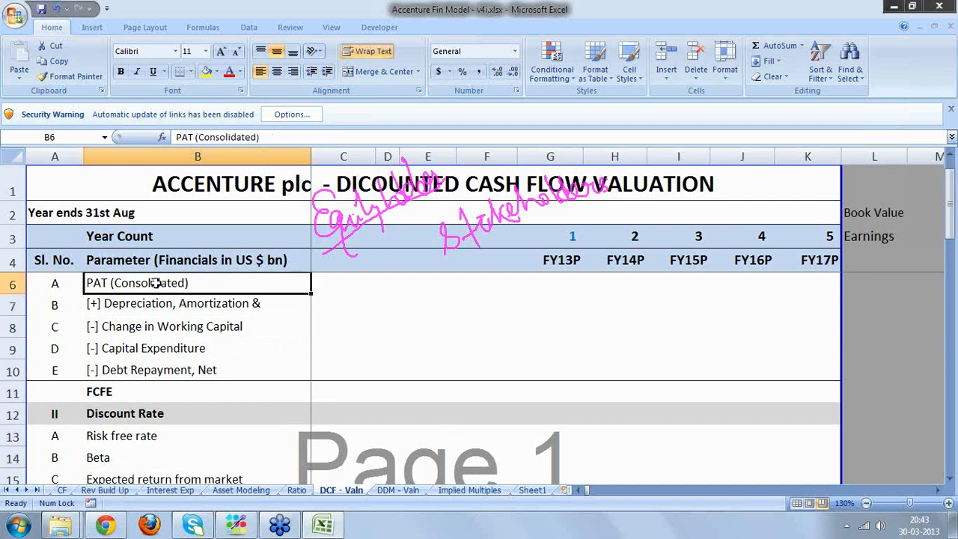
left_click(151, 305)
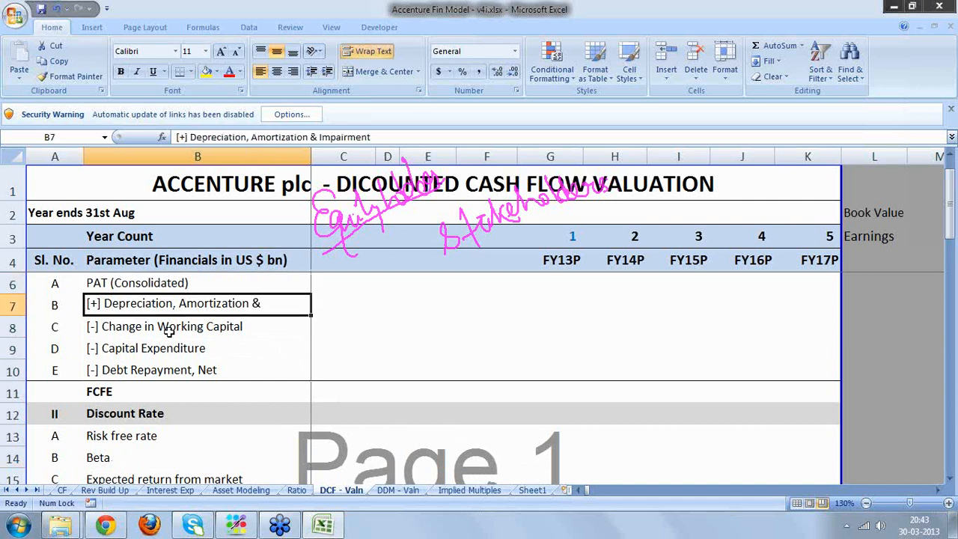
left_click(169, 333)
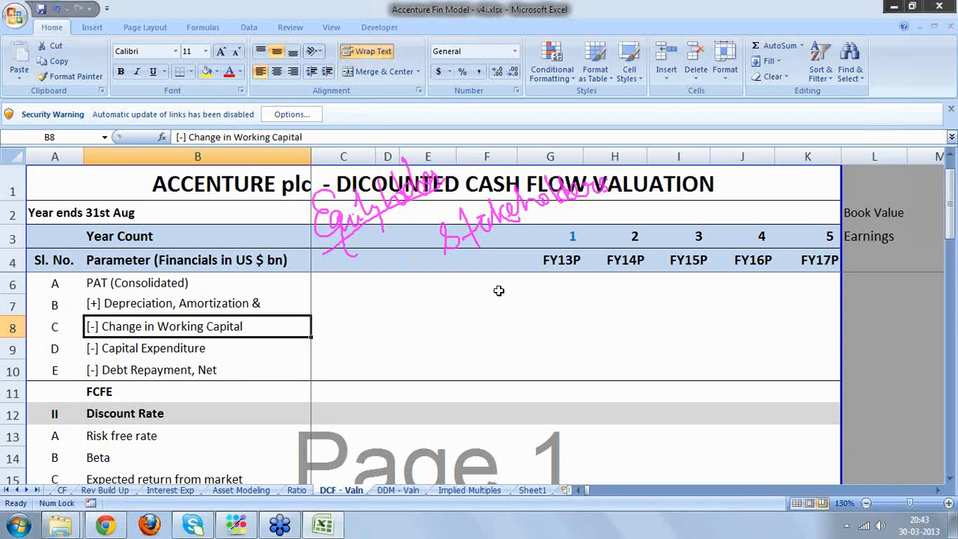
- Clear the handwritten "Equityholders" and "Stakeholders" annotations drawn over the sheet
left_click(947, 185)
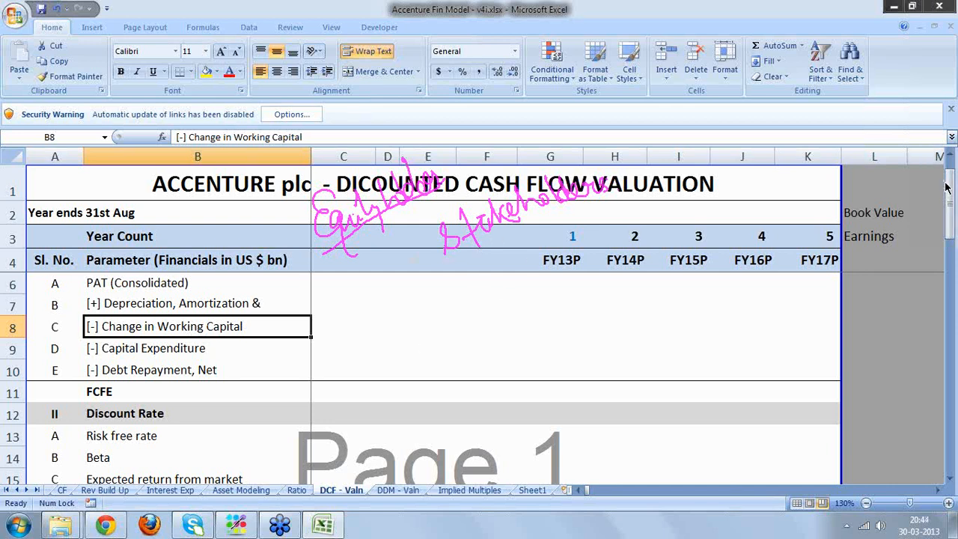
right_click(854, 266)
left_click(854, 268)
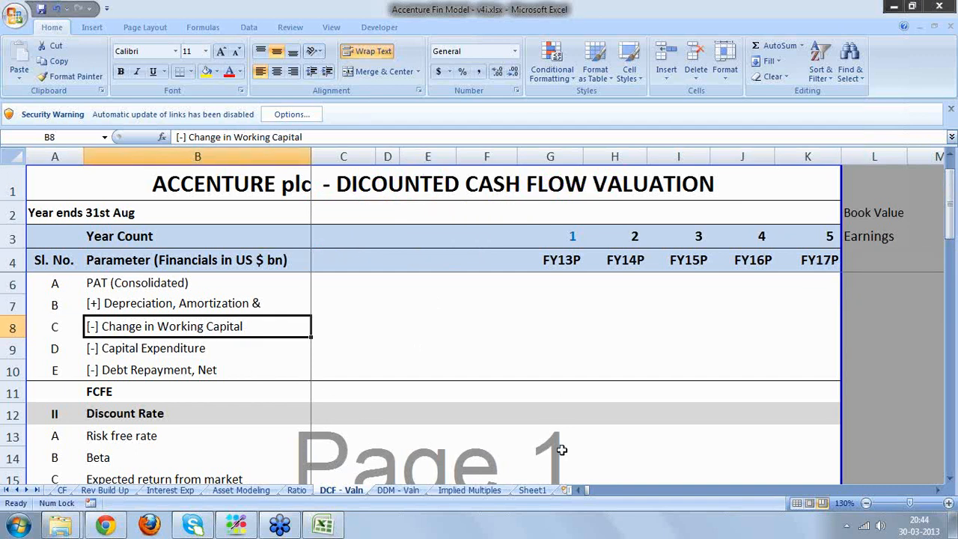
- Return to Sheet1 and enter the heading "Working Capital" in cell A29
left_click(532, 490)
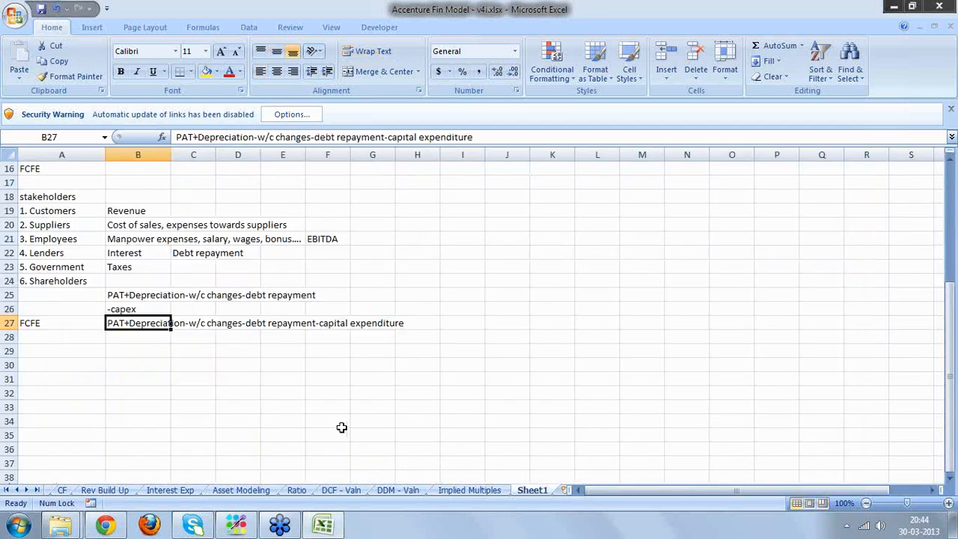
key("Down")
key("Down")
key("Left")
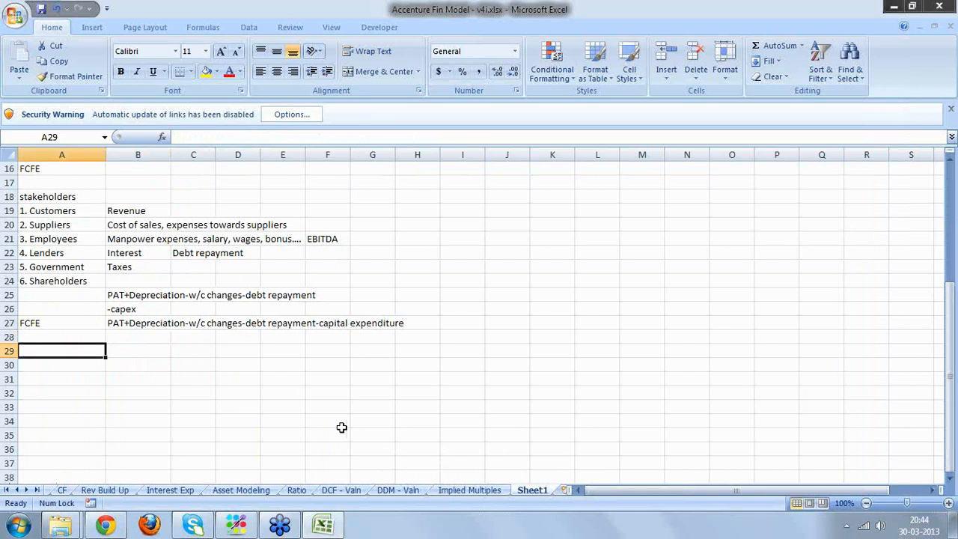
type("Working C")
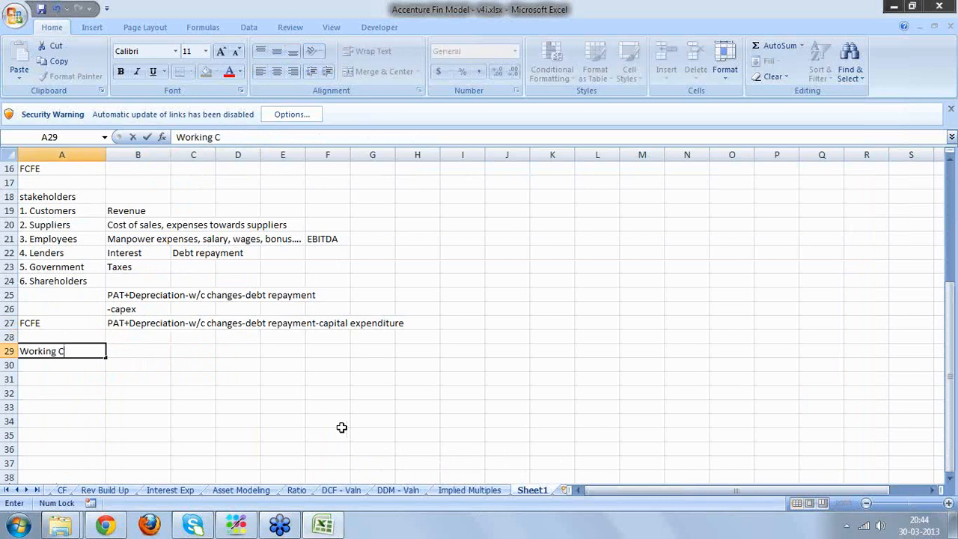
type("apital")
key("Return")
- Enter "Current assets excluding cash" in cell A30 and "Less" in A31
type("Current")
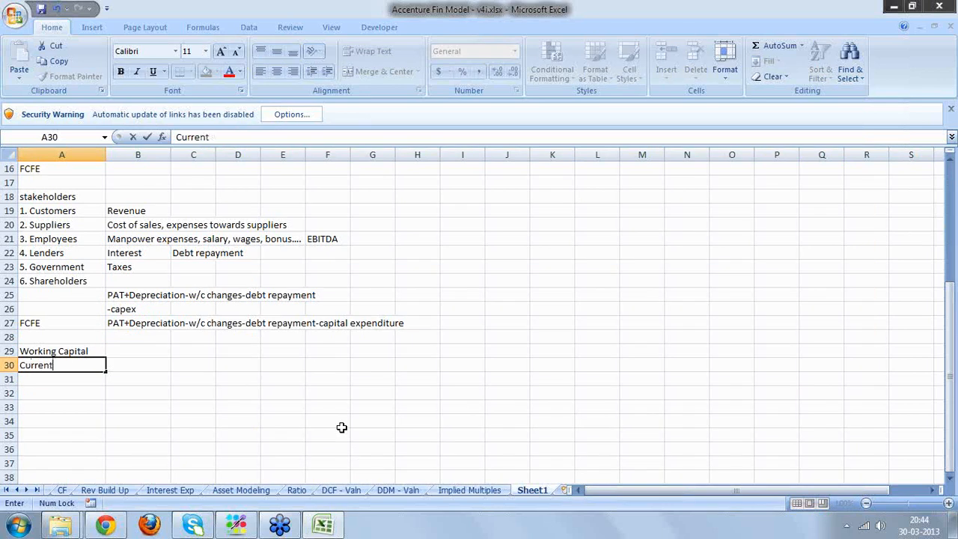
type(" assets excluding cash")
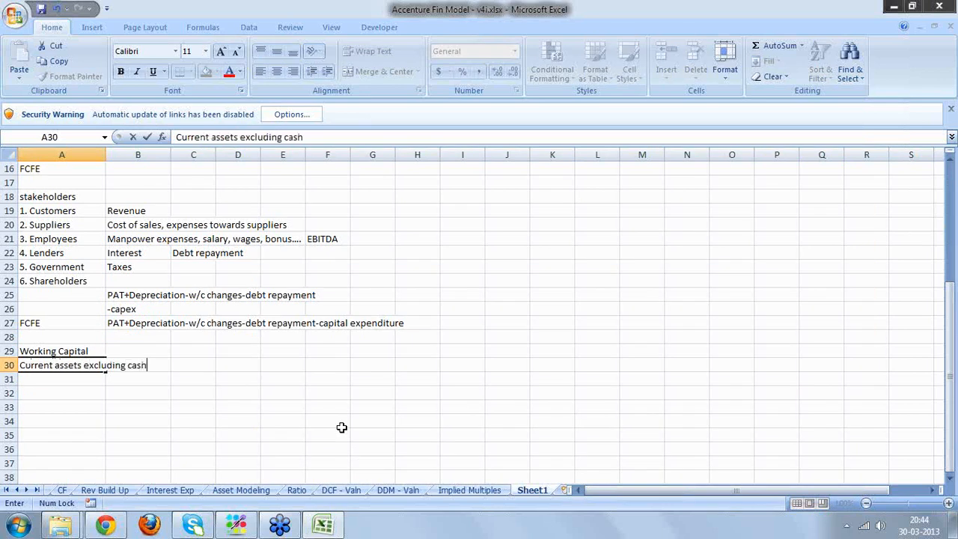
key("Return")
type("Less")
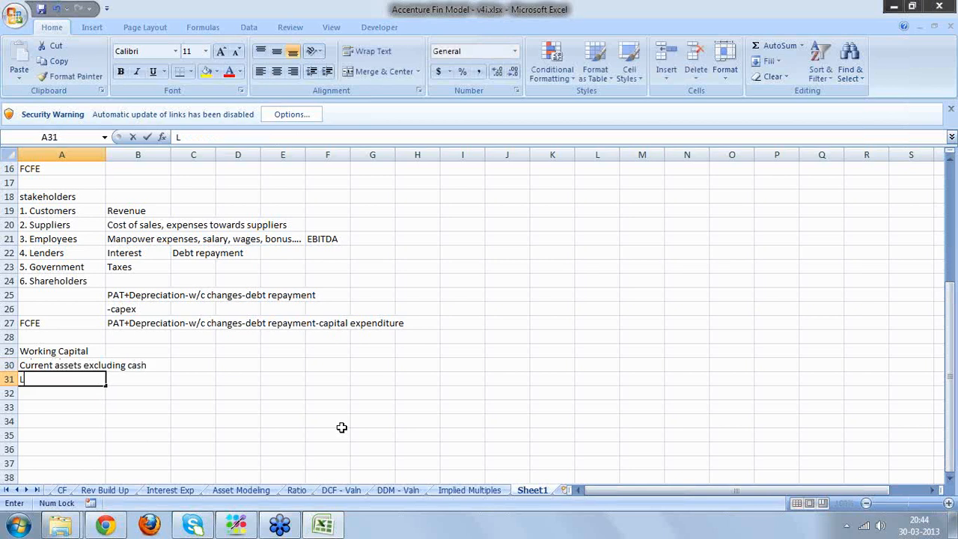
key("Return")
- Enter "Current Liabilities excluding short term or current portion of long term debt" in cell A32
type("Cu")
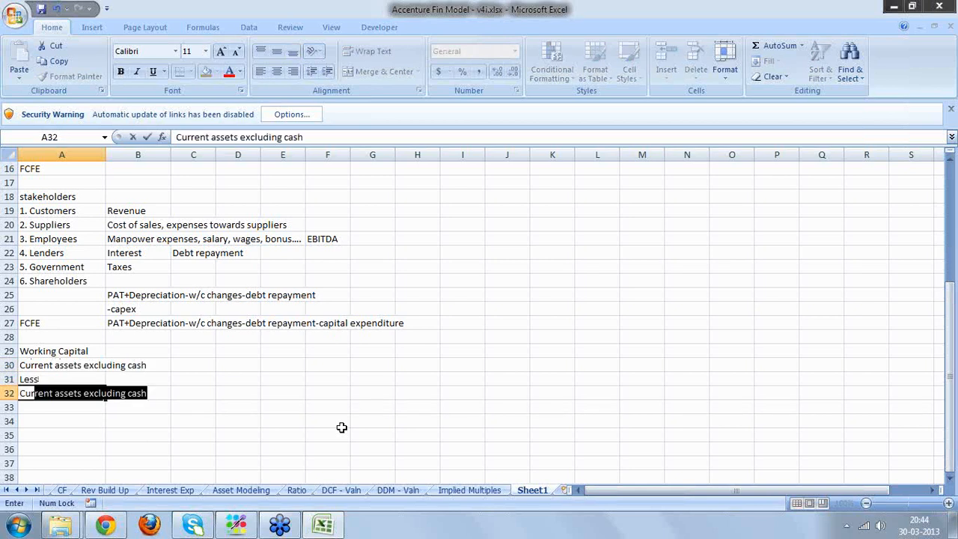
type("rrent Liab")
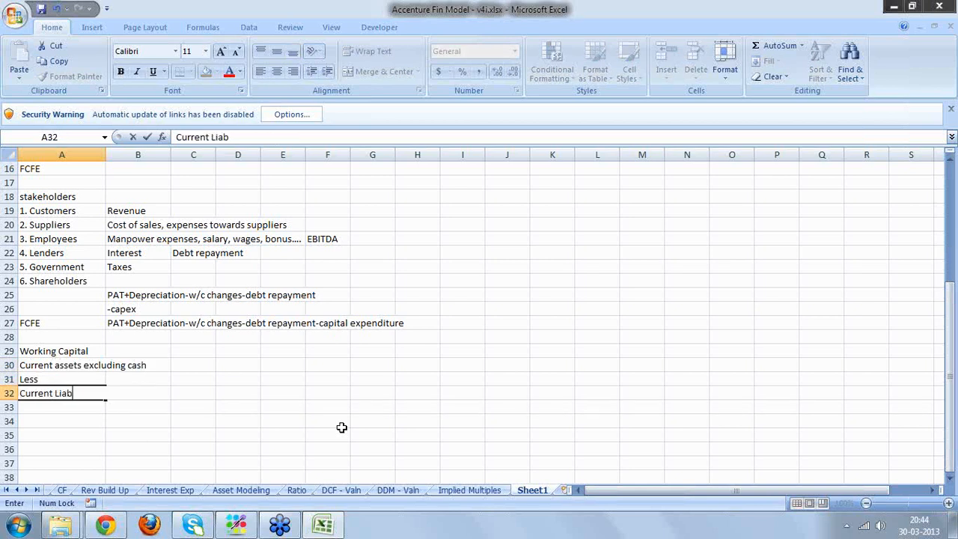
type("ilities excluding ")
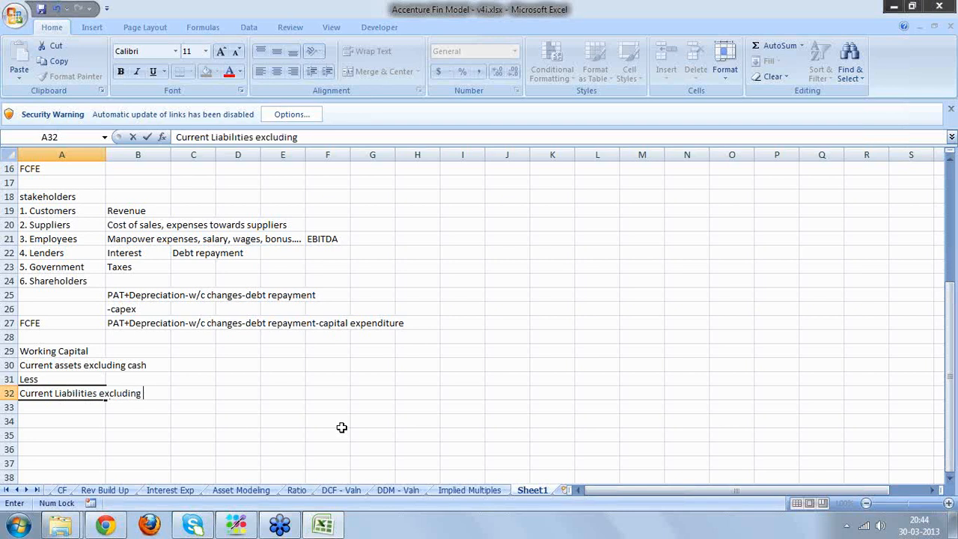
type("short term")
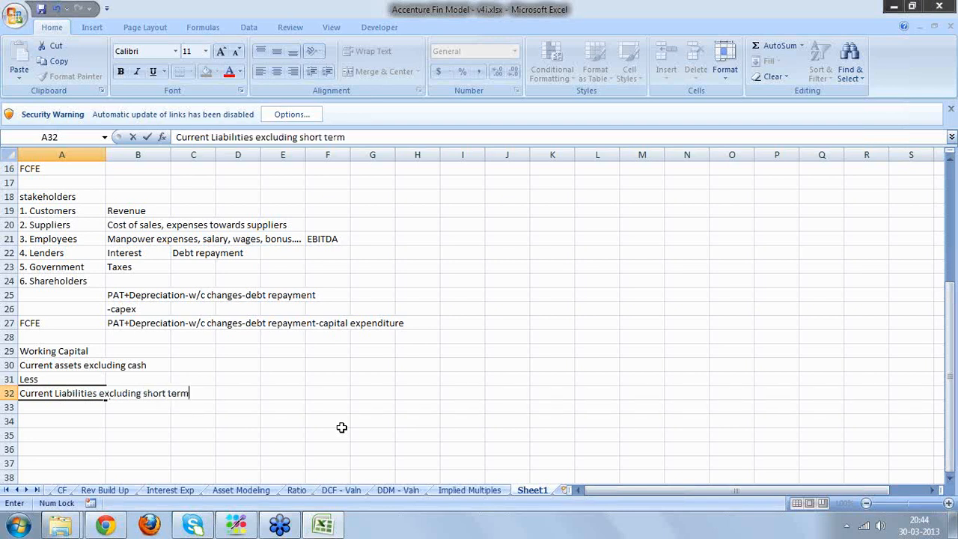
type(" or ourrent p")
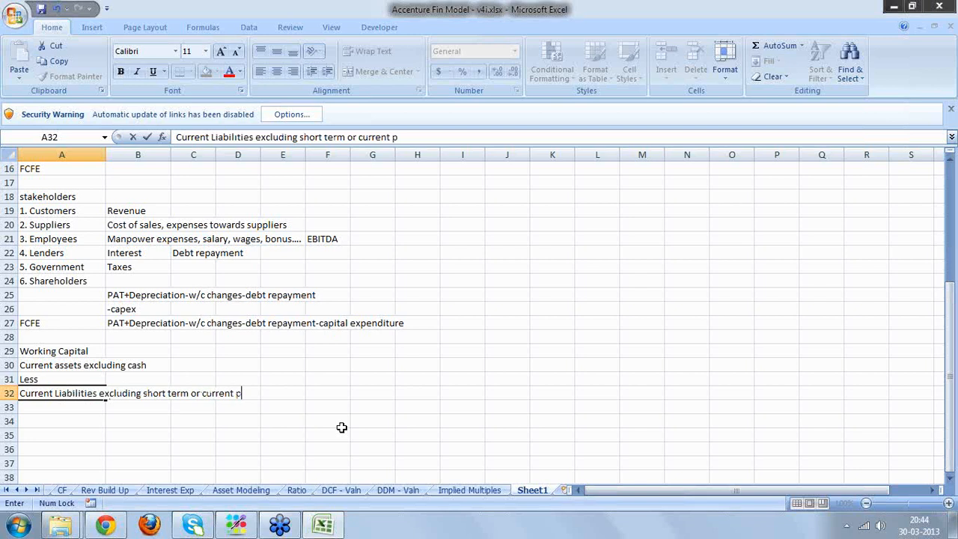
type("ortion of long term ")
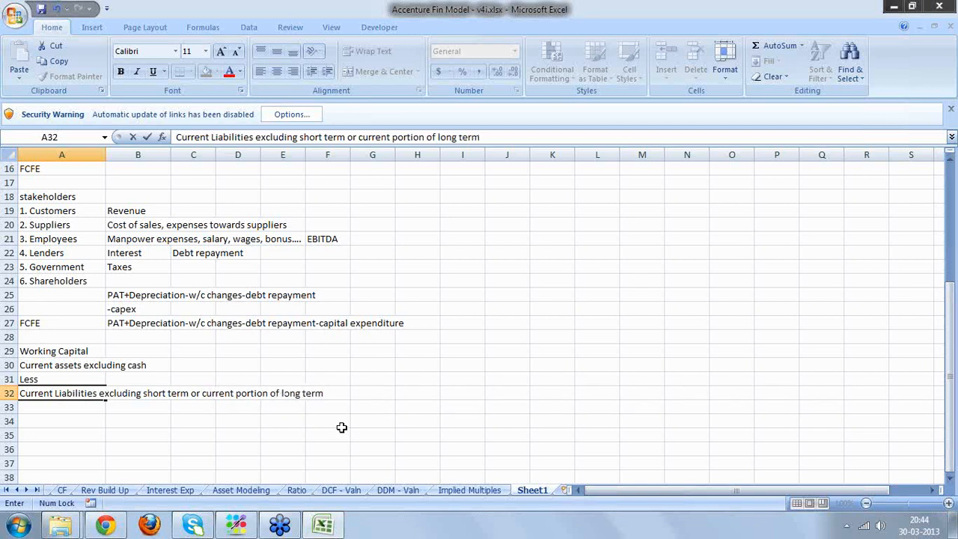
type("debt")
key("Return")
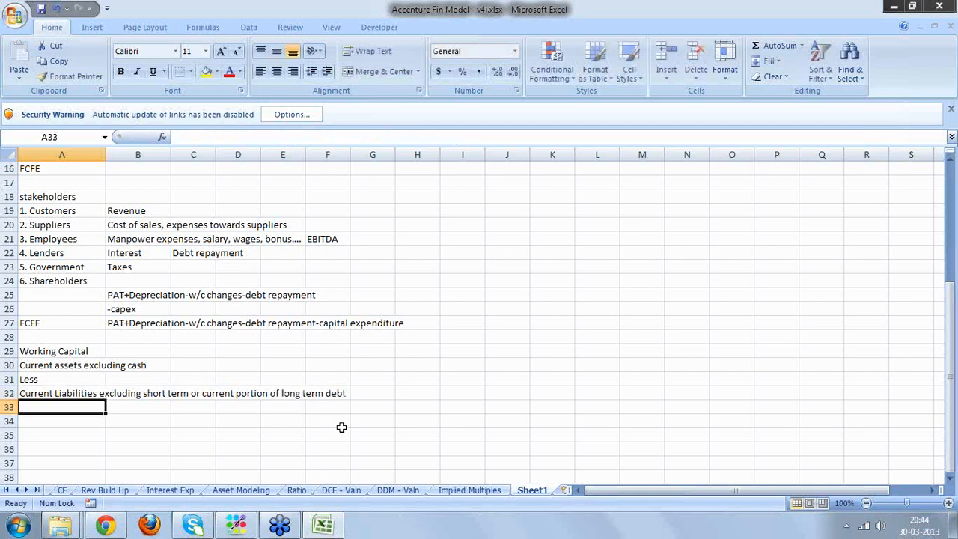
- Examine how projected interest income is calculated for FY13P and FY14P on the P & L sheet
left_click(46, 364)
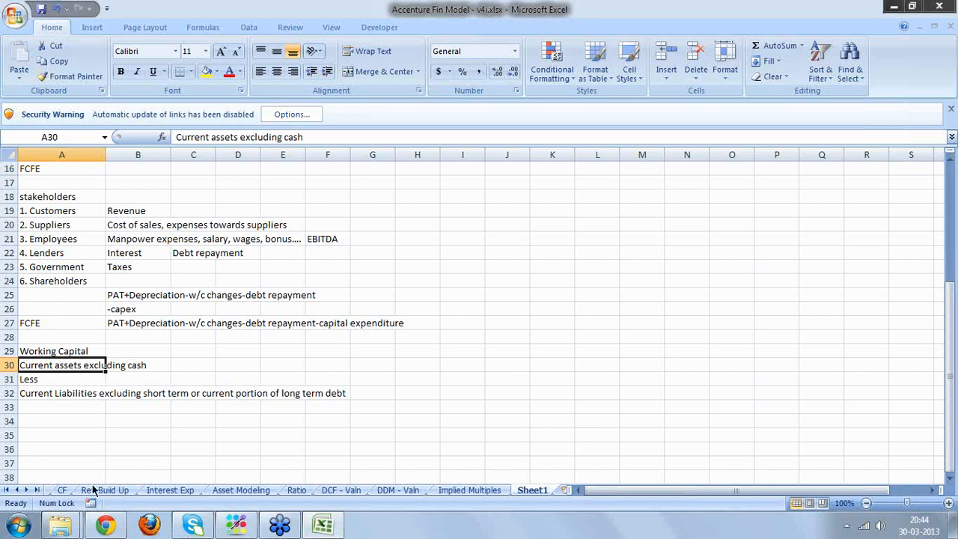
left_click(6, 490)
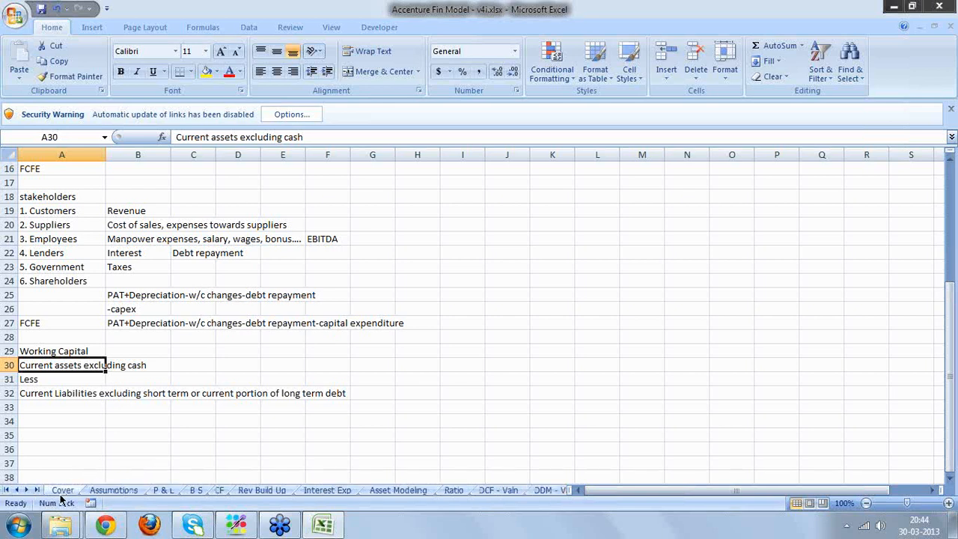
left_click(170, 492)
key("Up")
key("Up")
key("Up")
key("Up")
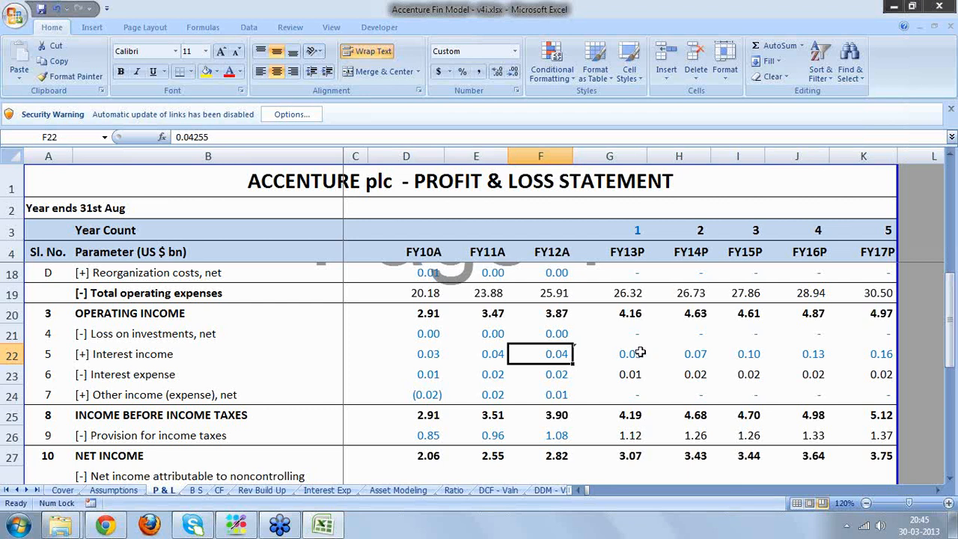
left_click(638, 353)
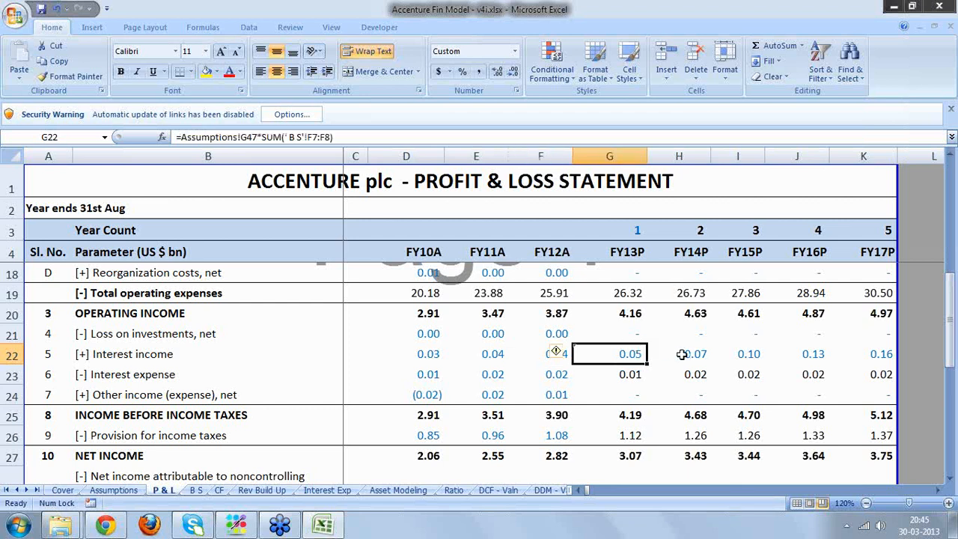
key("Right")
left_click(629, 356)
- Check the source of the projected interest expense for FY13P to FY15P on the P & L sheet
left_click(623, 374)
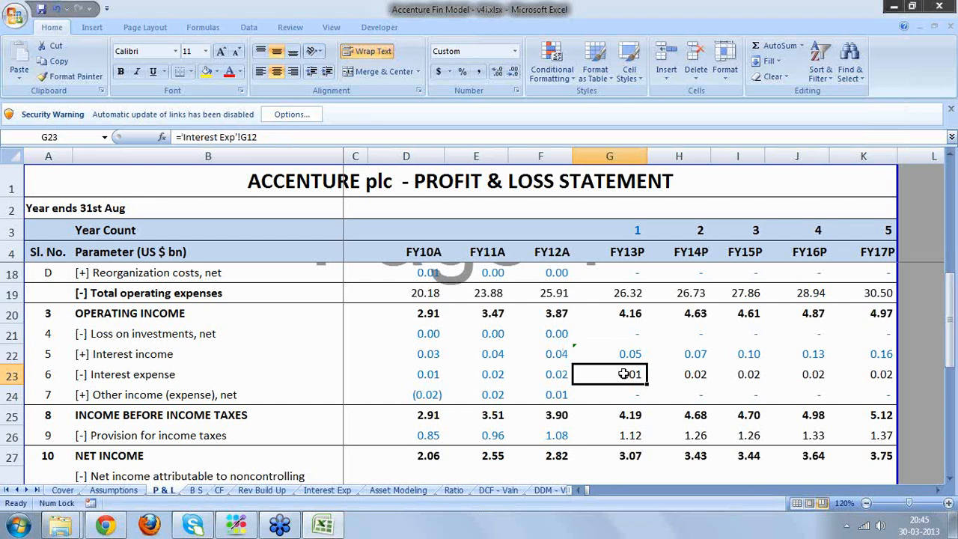
left_click(683, 378)
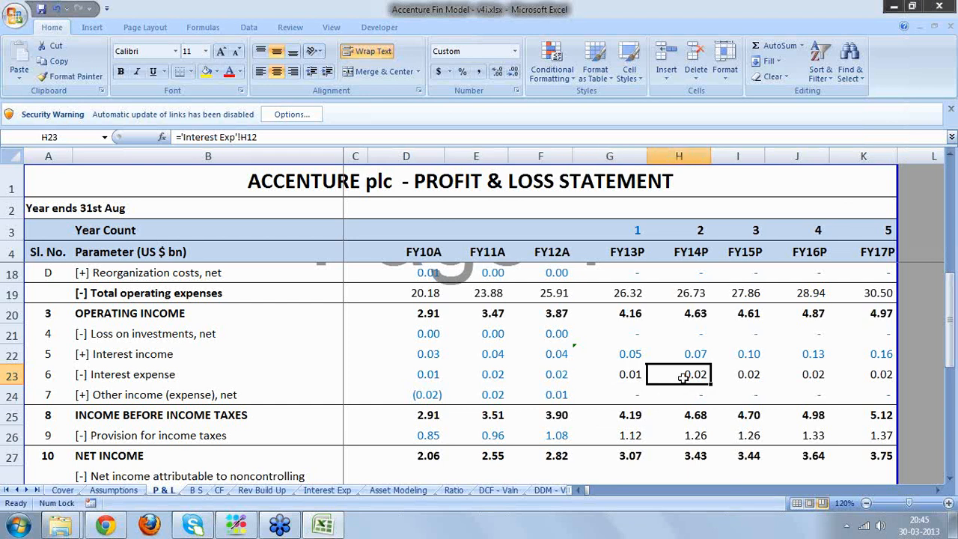
left_click(746, 374)
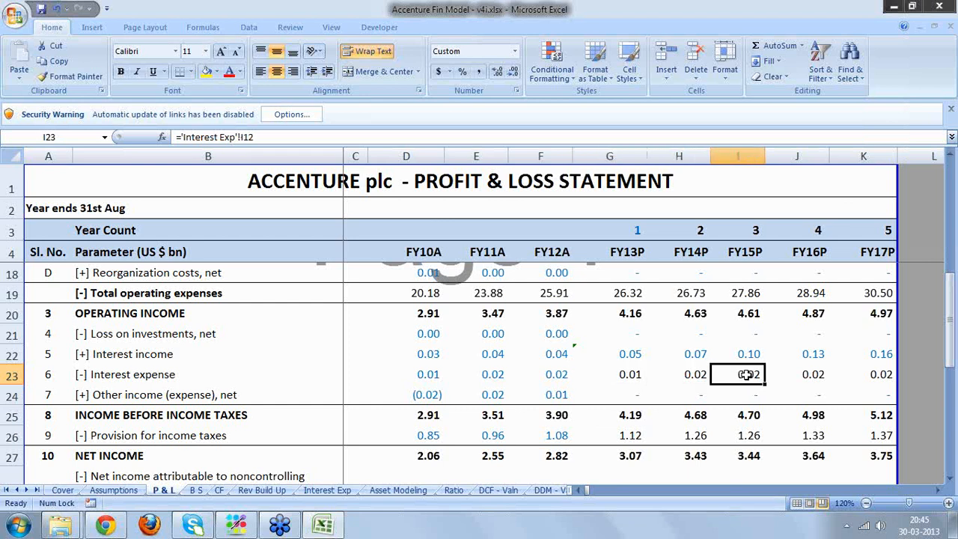
left_click(694, 378)
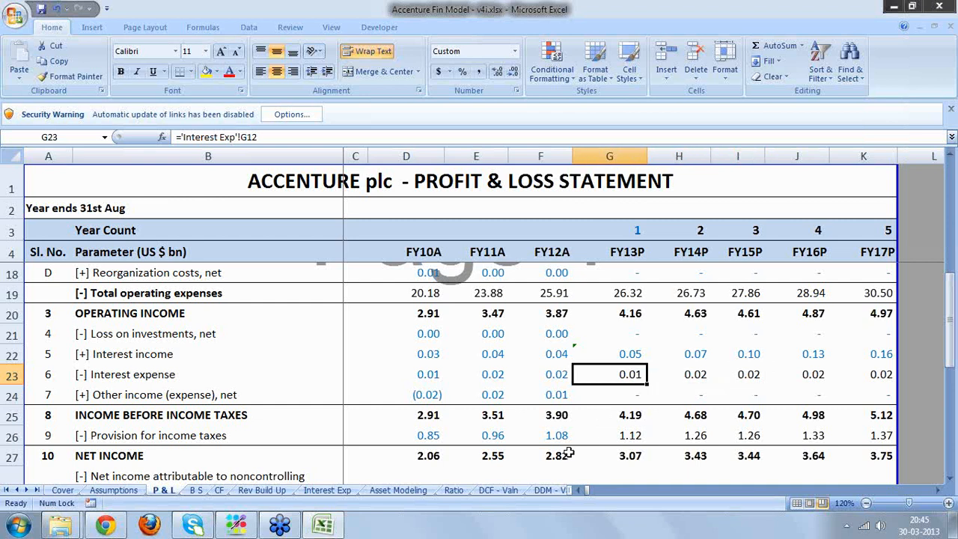
- Review the working capital definition in cells A30 to A32 of Sheet1
left_click(36, 489)
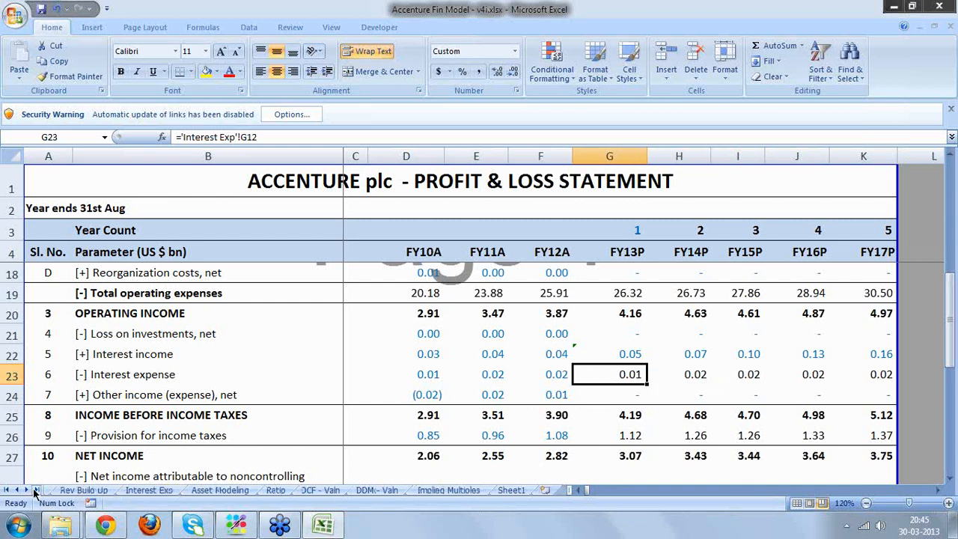
left_click(512, 490)
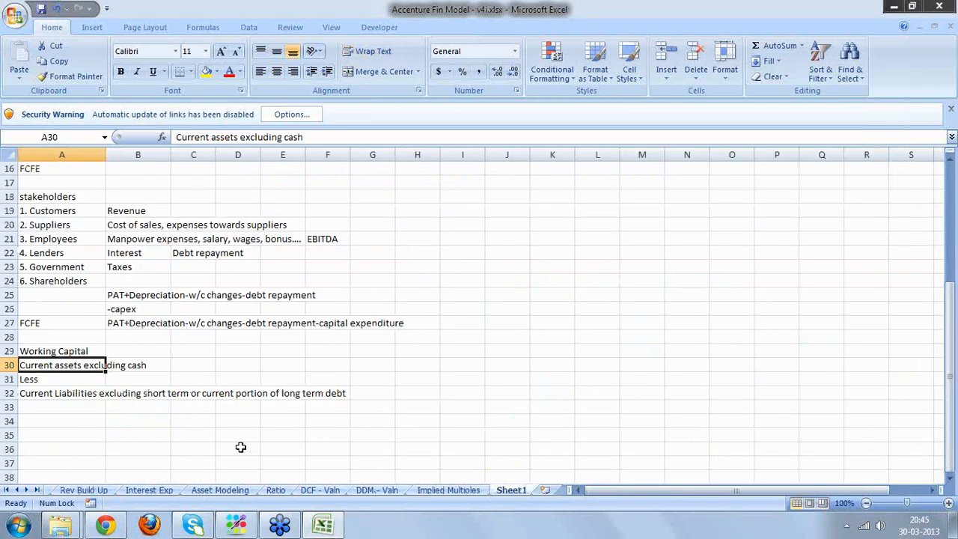
left_click(84, 393)
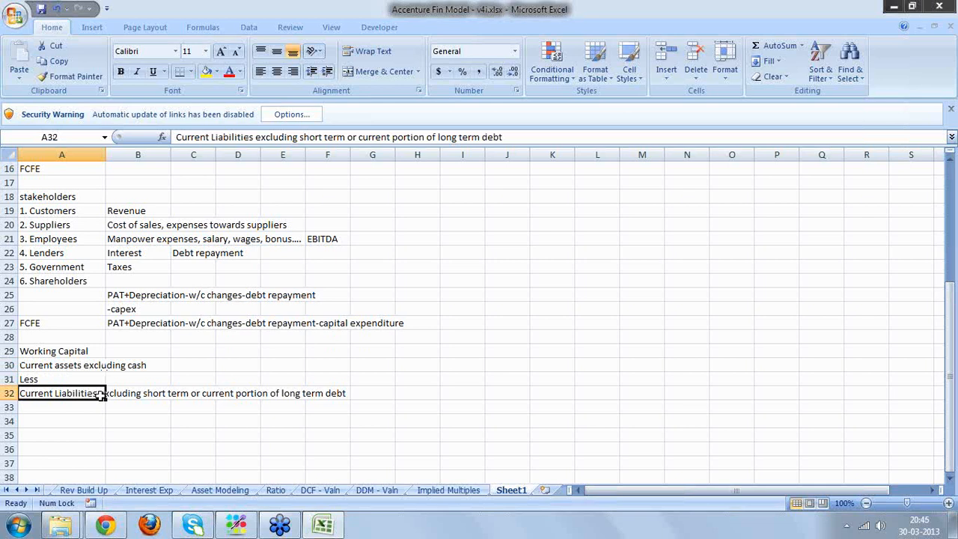
- Examine how current assets excluding cash, current liabilities excluding borrowings and working capital are calculated for FY10A on the B S sheet
left_click(6, 490)
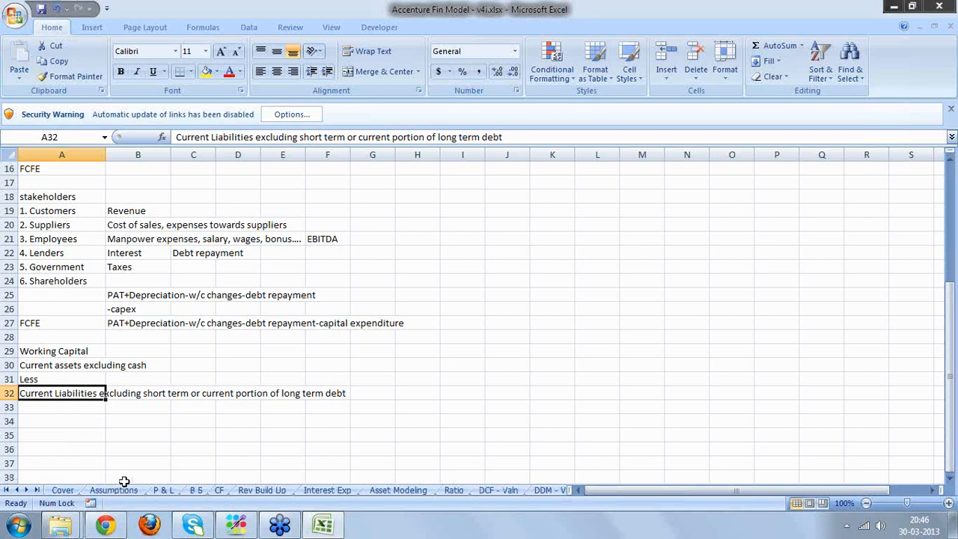
left_click(202, 491)
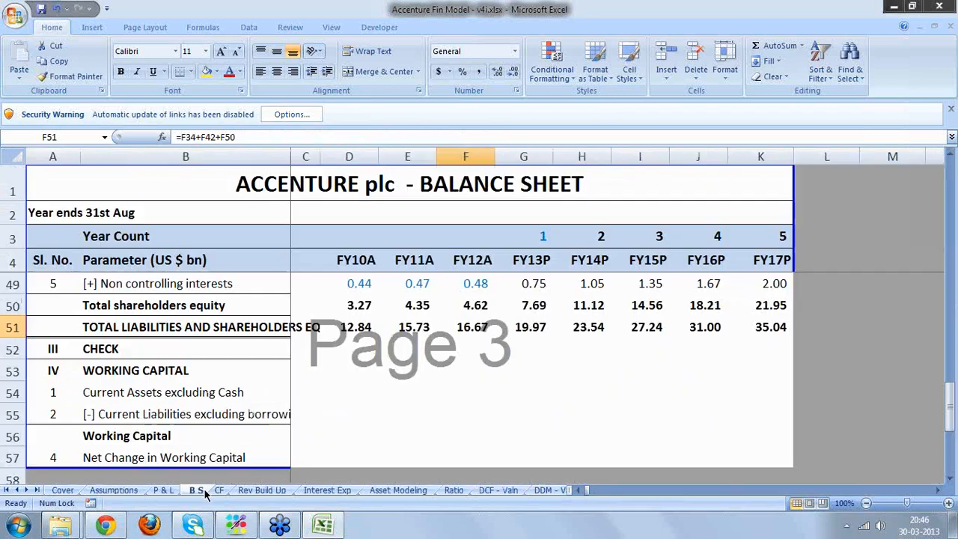
left_click(367, 392)
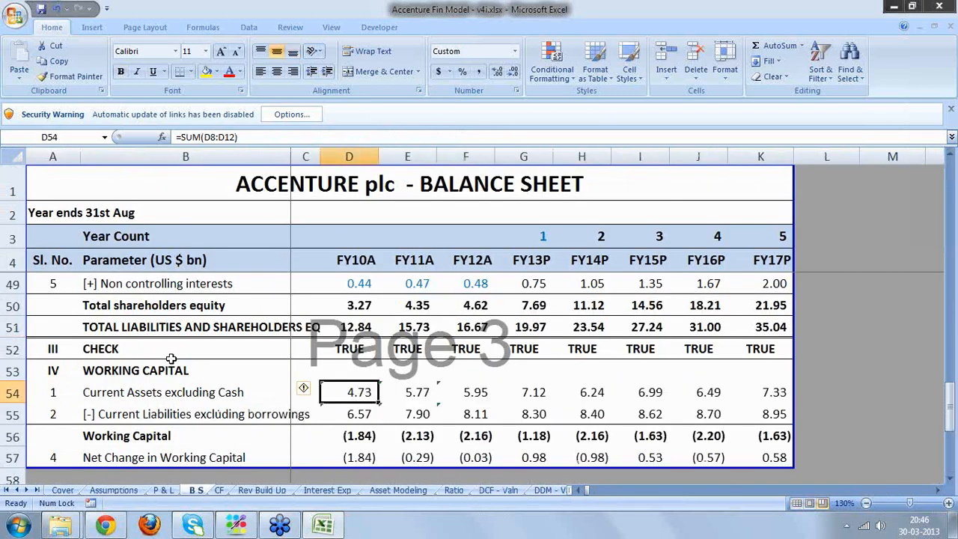
left_click(161, 371)
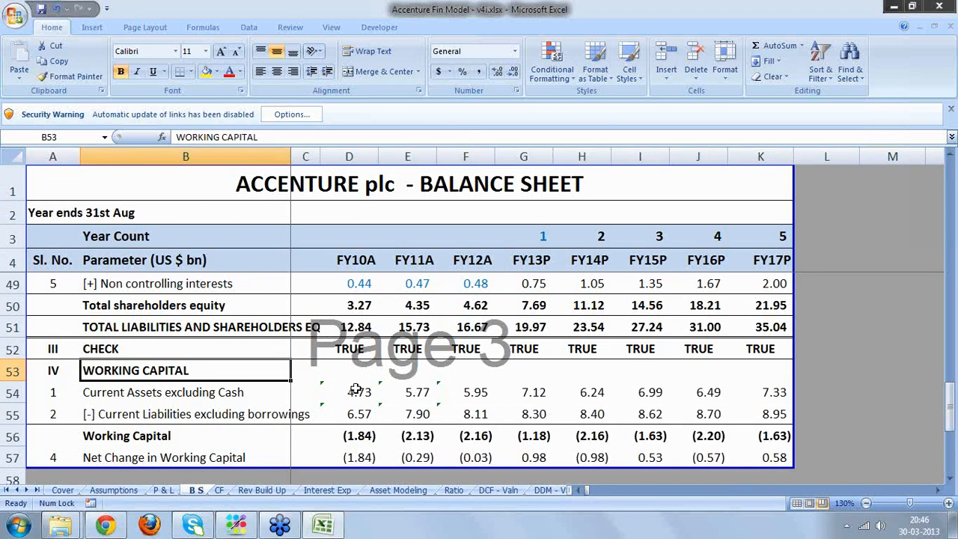
left_click(356, 390)
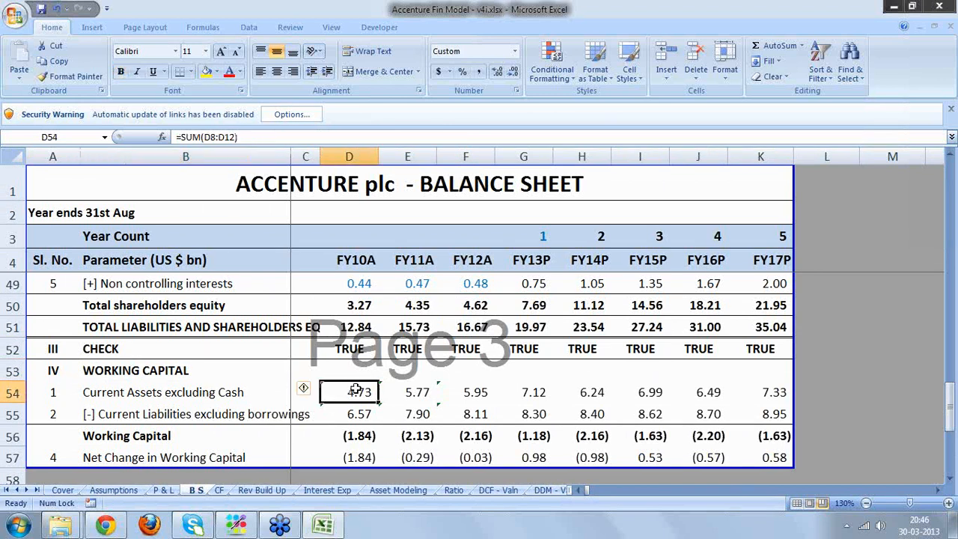
left_click(217, 409)
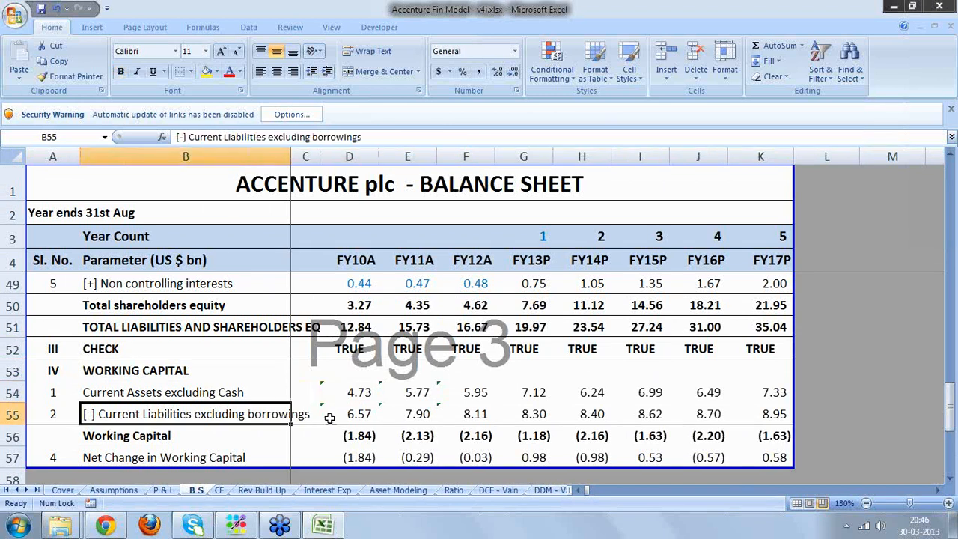
left_click(362, 417)
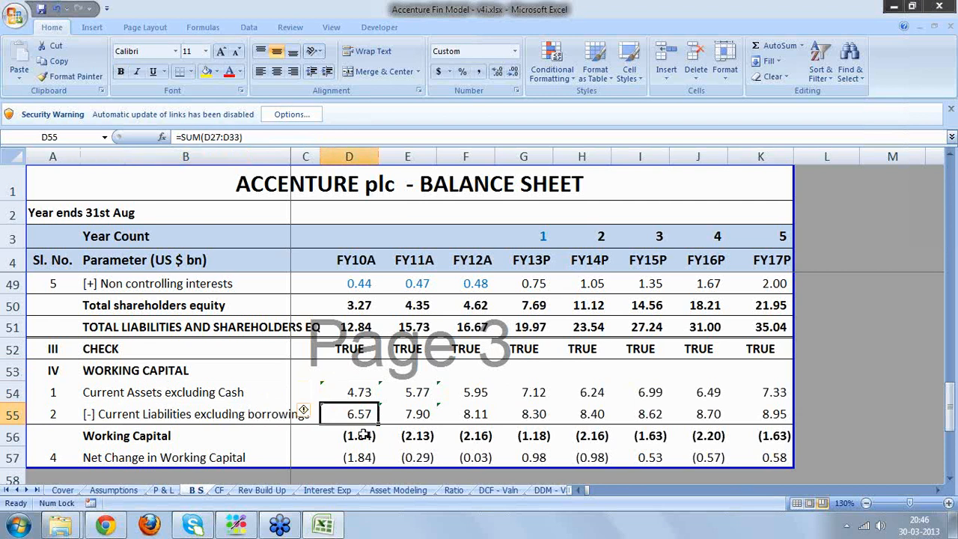
left_click(364, 435)
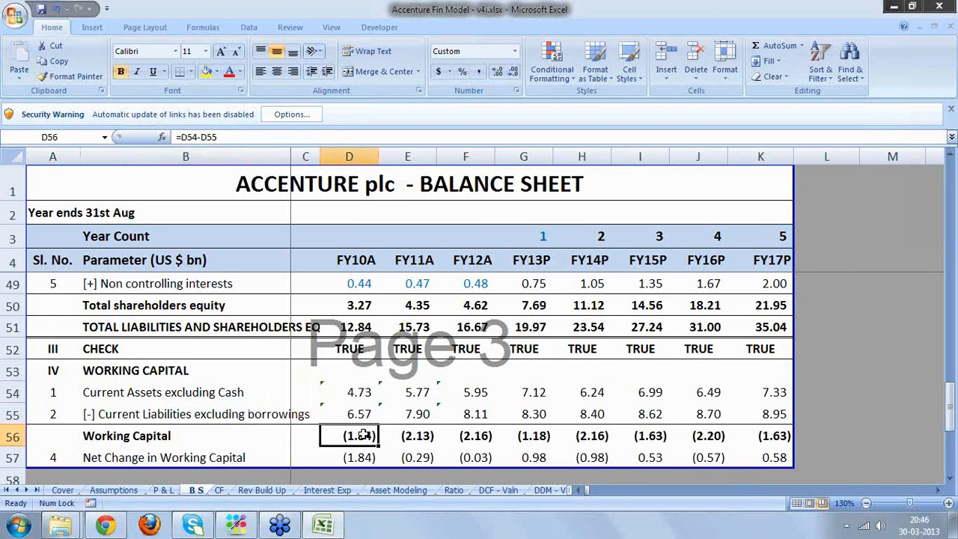
- Compare the working capital figures from FY10A through FY13P in row 56 of the balance sheet
key("Right")
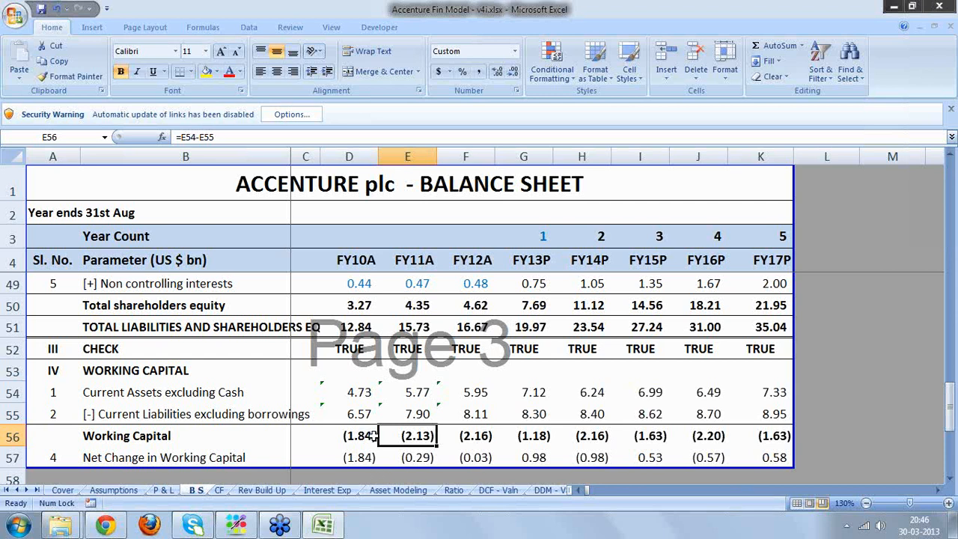
left_click(374, 436)
key("Right")
key("Right")
key("Right")
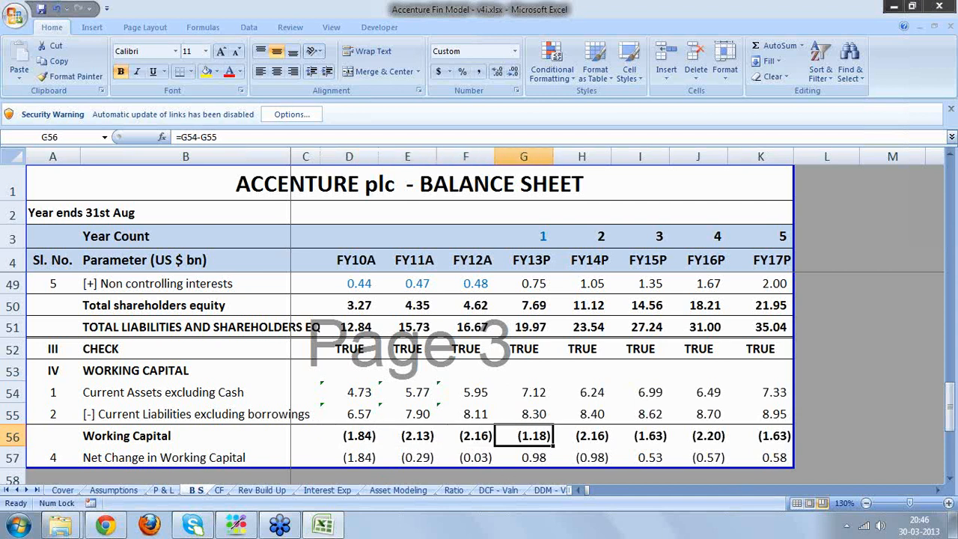
- Link FY13P PAT (Consolidated) in cell G6 of the DCF - Valn sheet to the FY13P net income on the P & L sheet
left_click(499, 490)
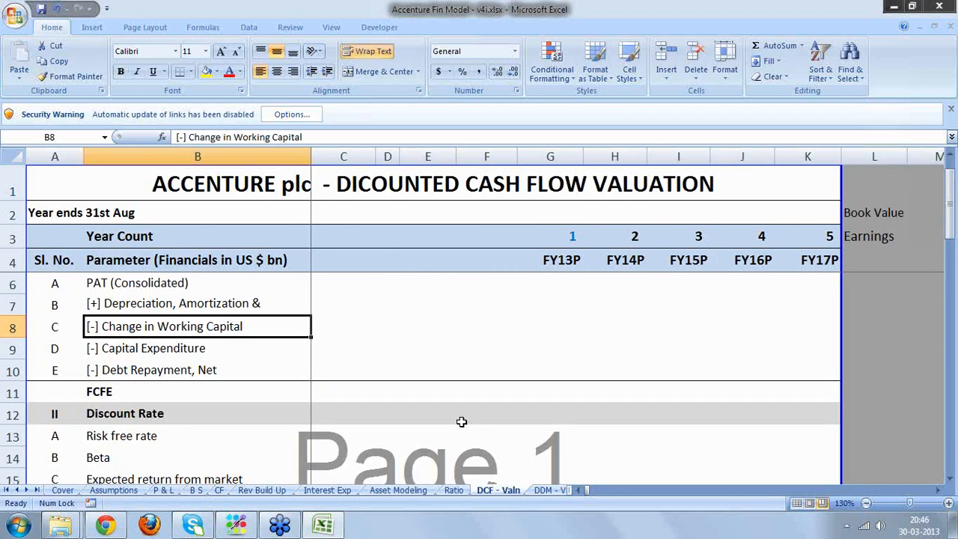
left_click(568, 286)
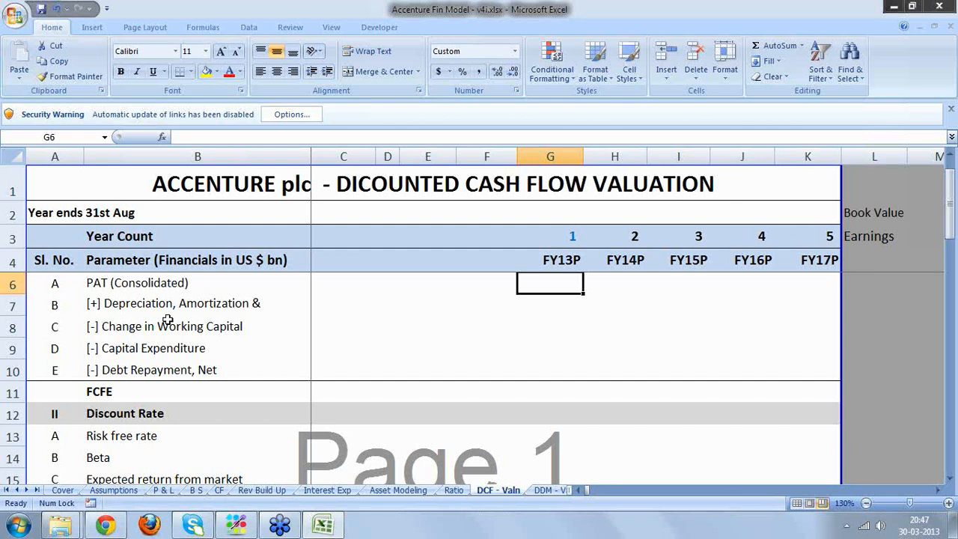
type("=")
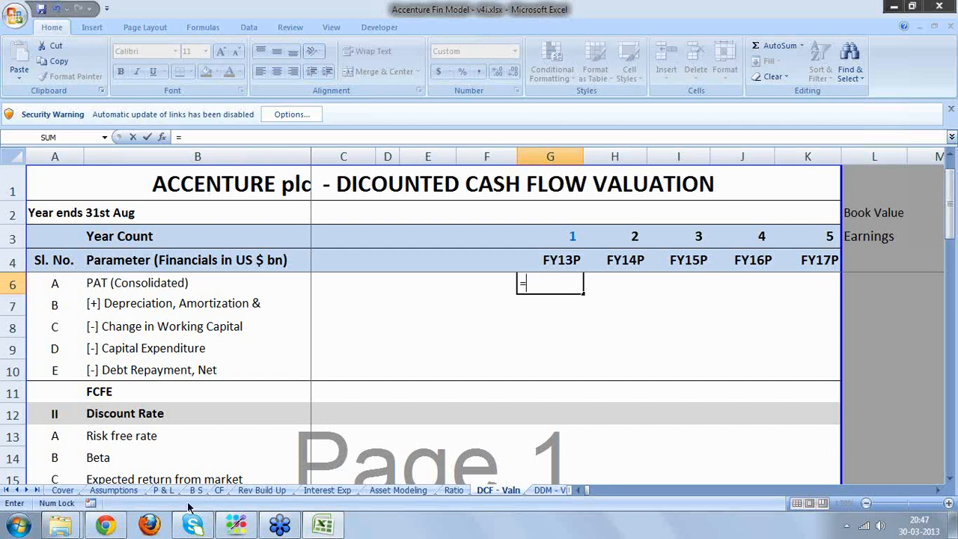
left_click(165, 490)
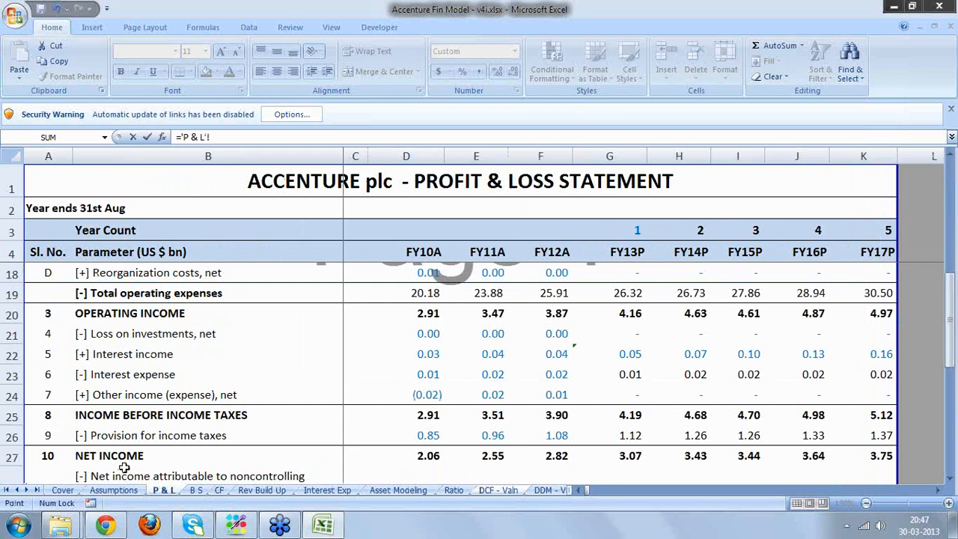
left_click(630, 449)
key("Return")
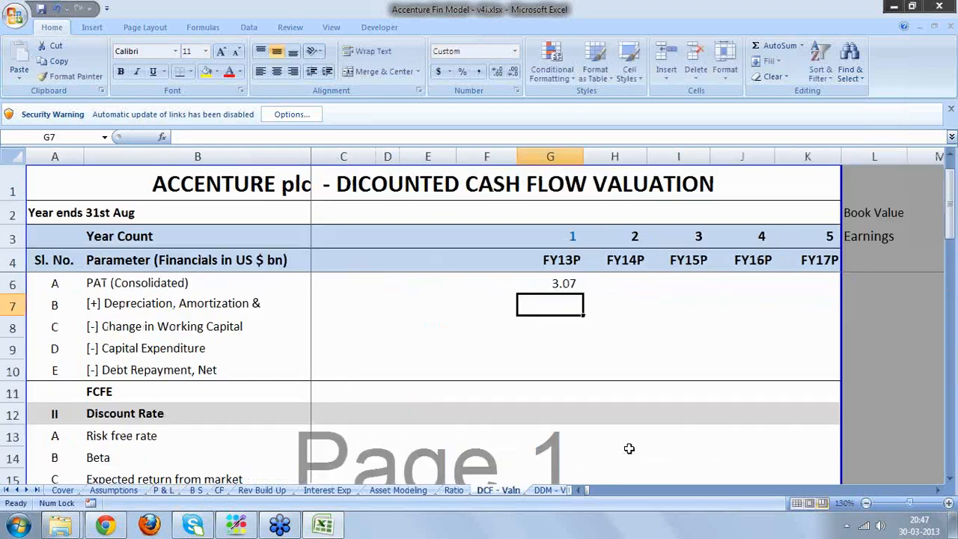
- Link FY13P depreciation and amortization in cell G7 to cell G32 of the P & L sheet
type("=")
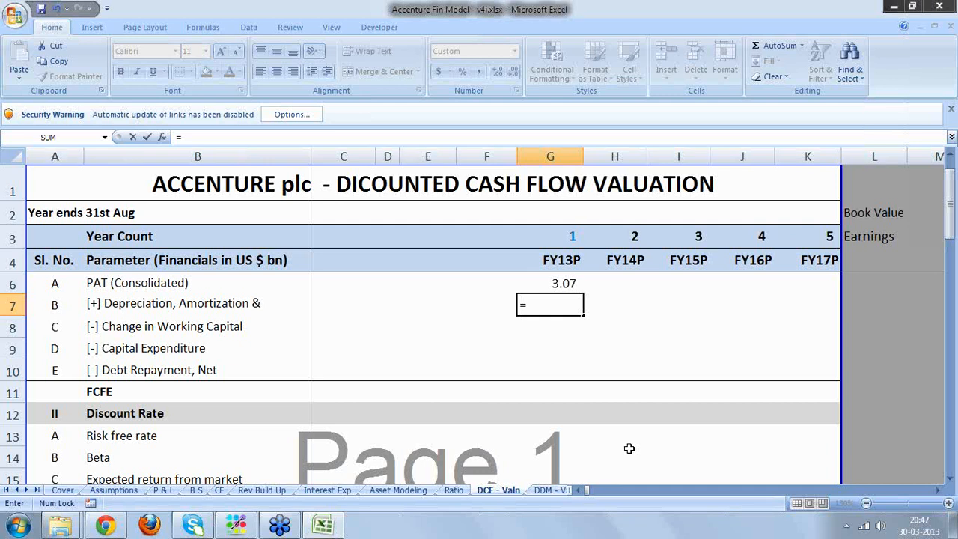
left_click(167, 491)
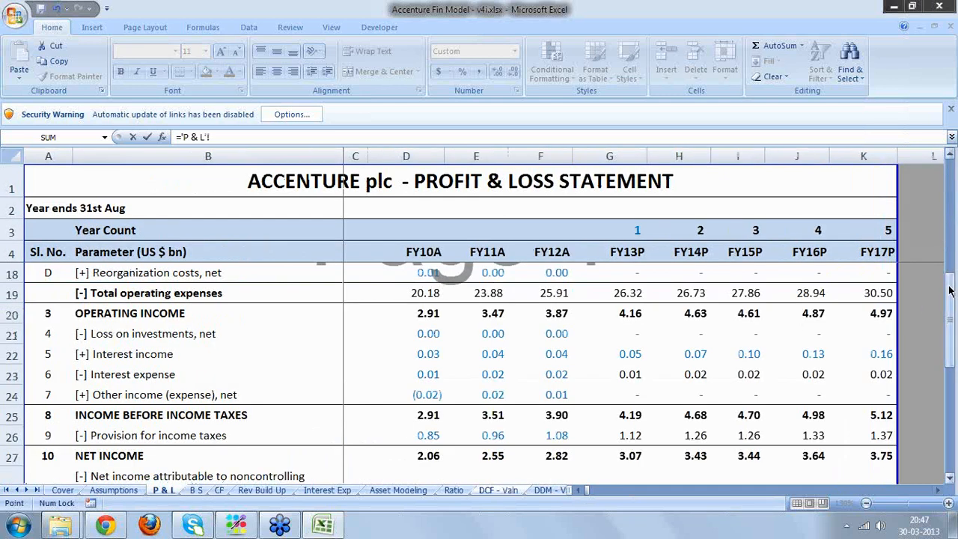
left_click_drag(949, 290, 949, 310)
left_click(625, 422)
key("Return")
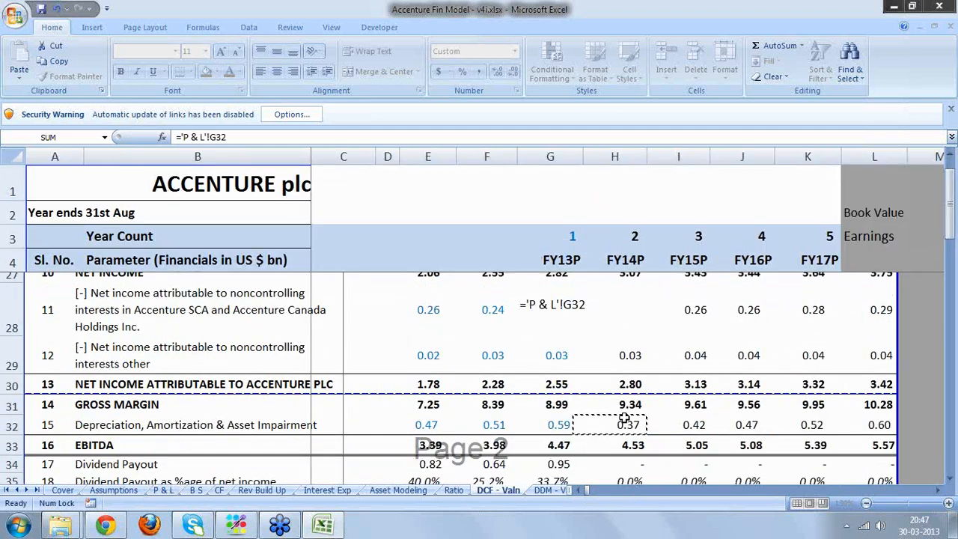
- Link FY13P change in working capital in cell G8 to the FY13P net change in working capital on the B S sheet
type("=")
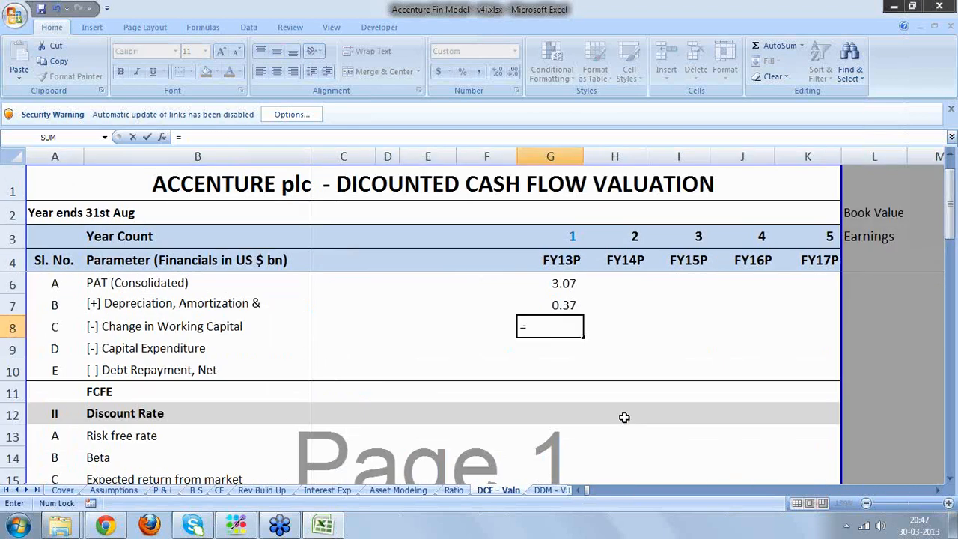
left_click(195, 489)
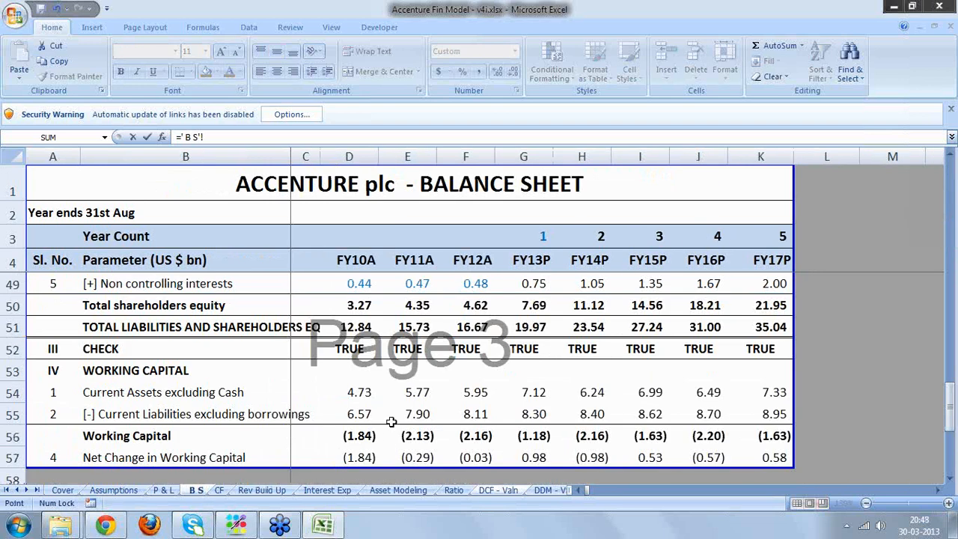
left_click(539, 457)
key("Return")
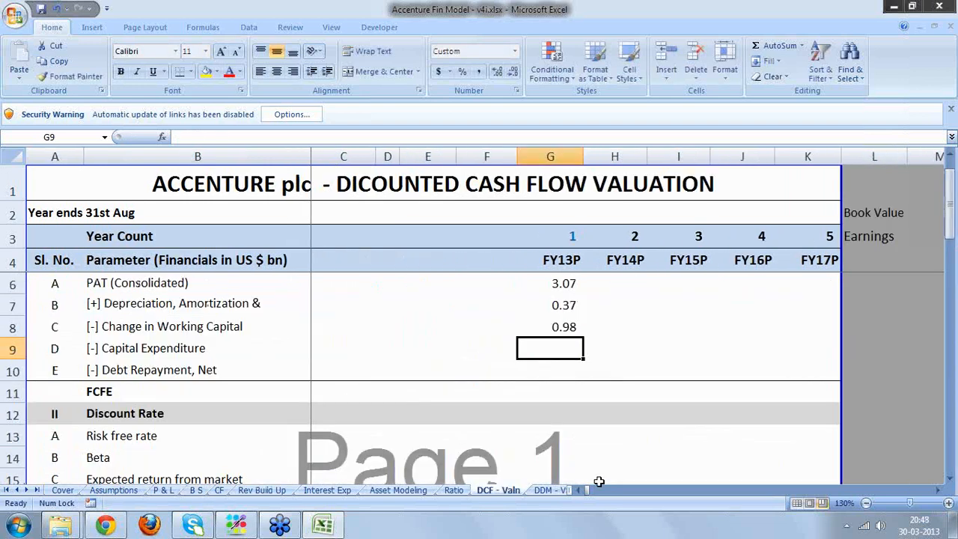
- Link FY13P capital expenditure in cell G9 to the FY13P capital expenditure on the Asset Modeling sheet
type("=")
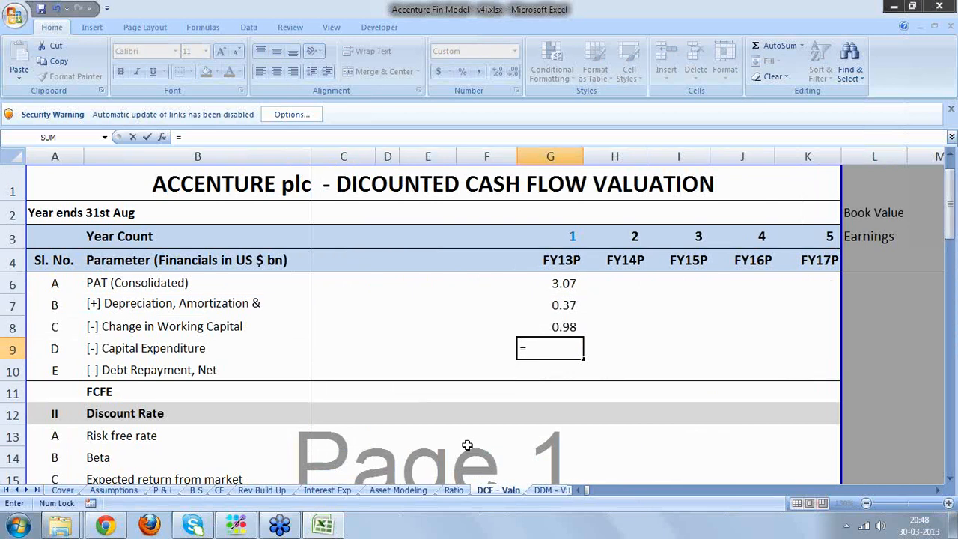
left_click(397, 490)
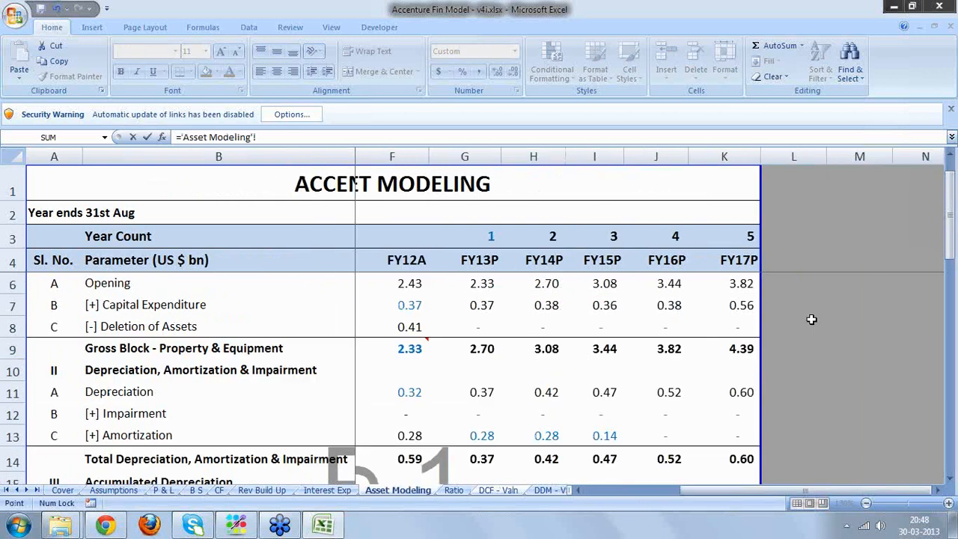
left_click(485, 307)
key("Return")
- Begin the FY13P net debt repayment formula in cell G10 with the FY12A long-term debt, cell F36 of the B S sheet
type("=")
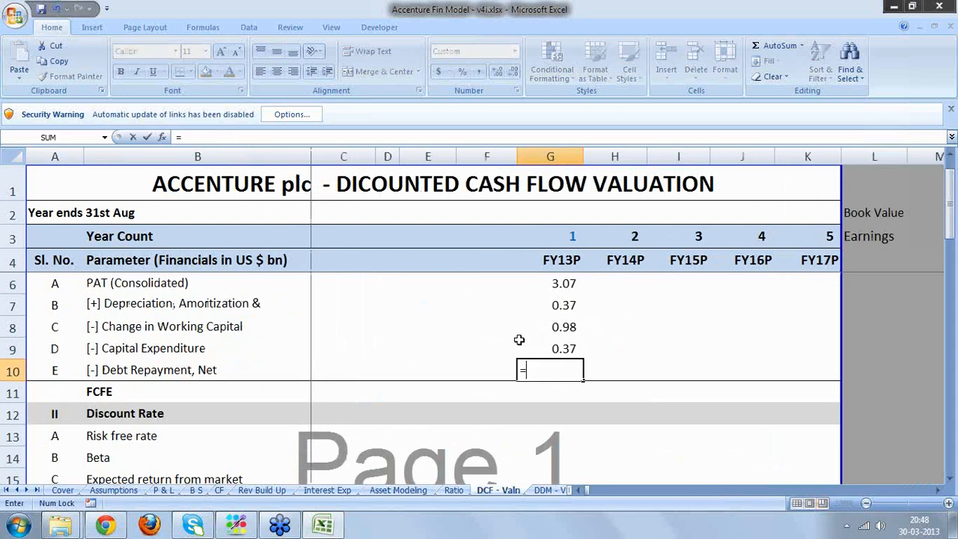
left_click(204, 490)
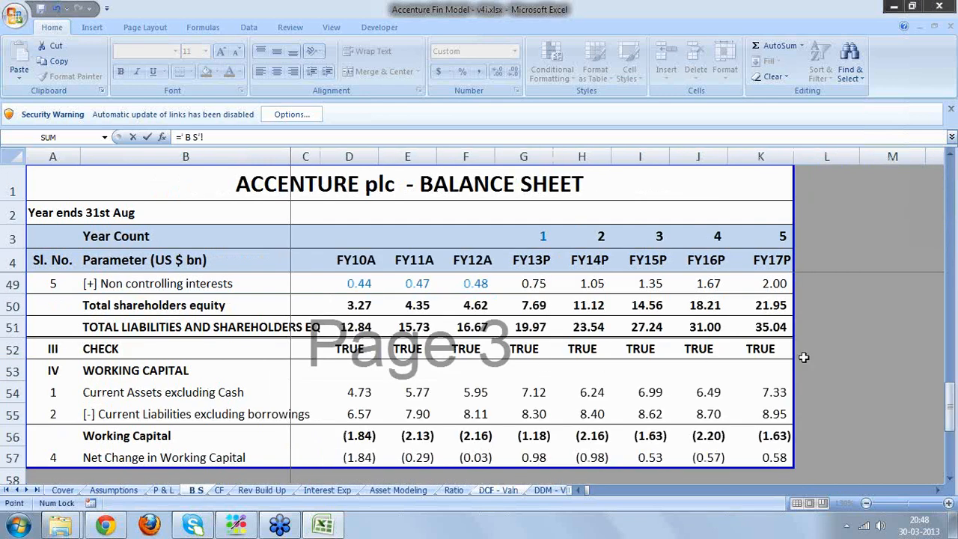
left_click_drag(952, 399, 950, 389)
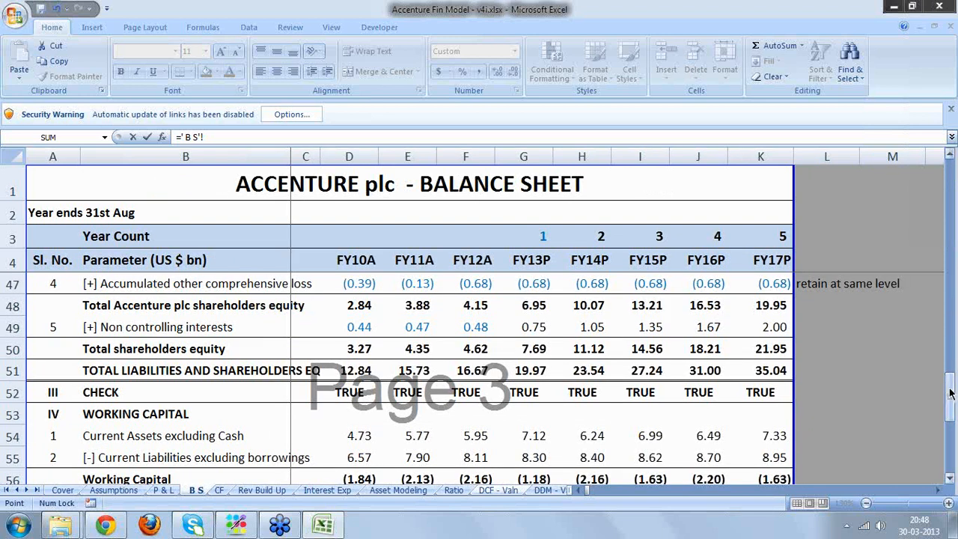
left_click_drag(951, 392, 949, 348)
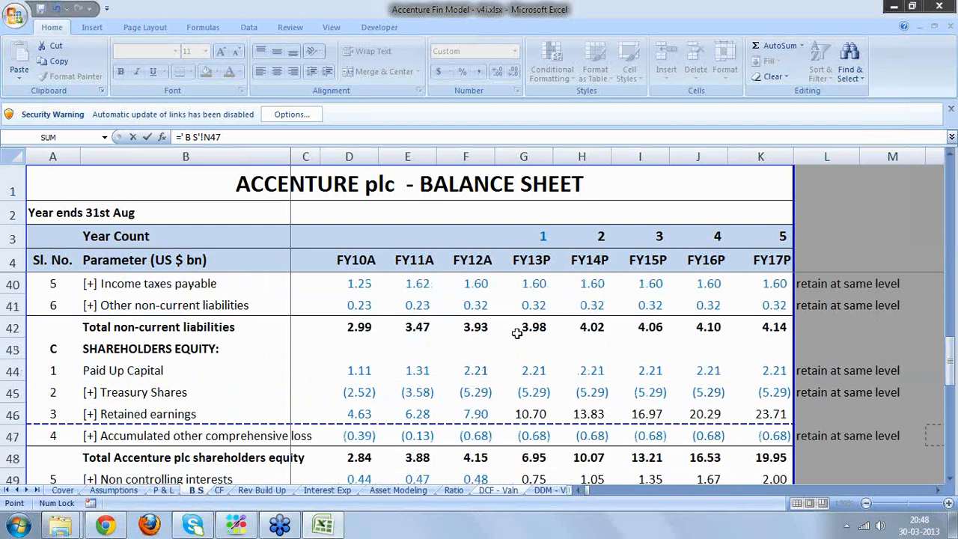
left_click(524, 365)
key("Up")
key("Up")
key("Up")
key("Up")
key("Up")
key("Up")
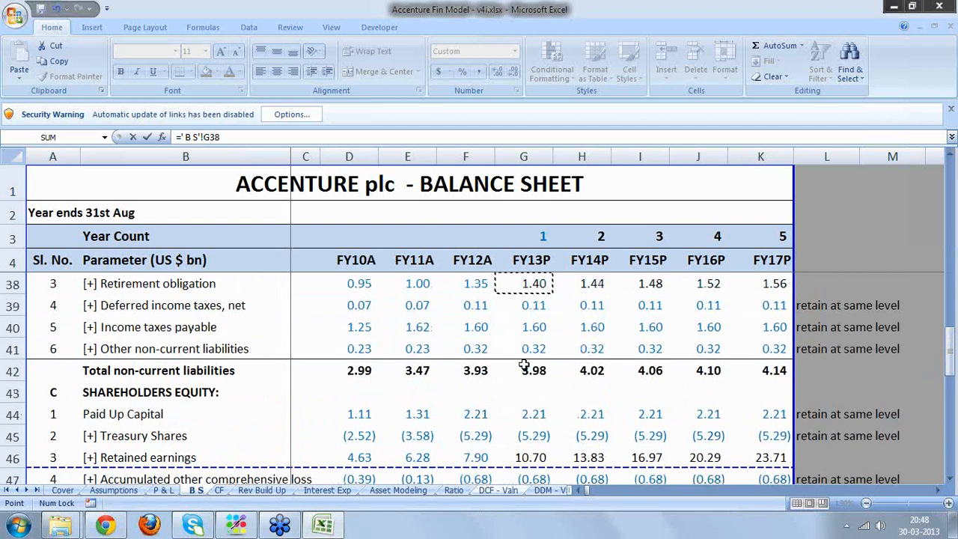
key("Up")
key("Up")
key("Left")
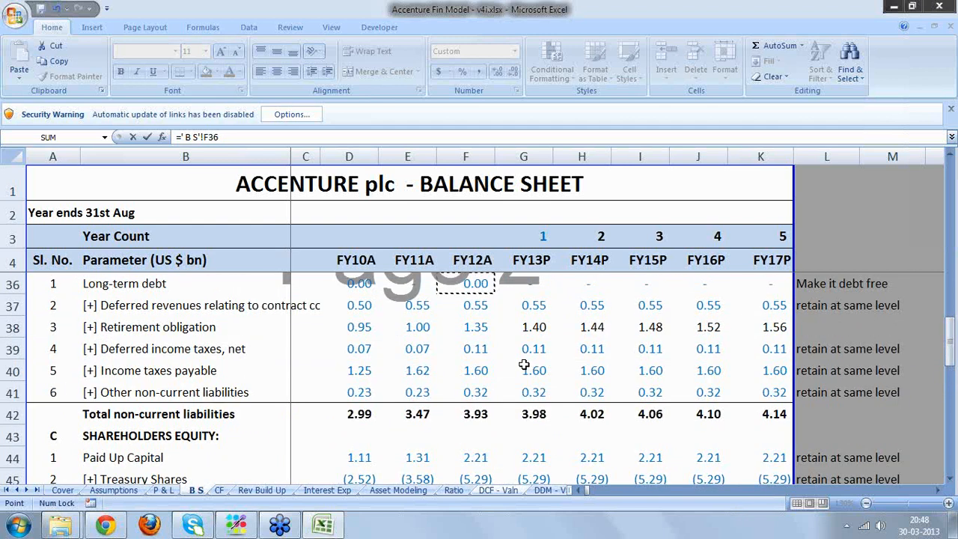
type("+")
left_click(481, 286)
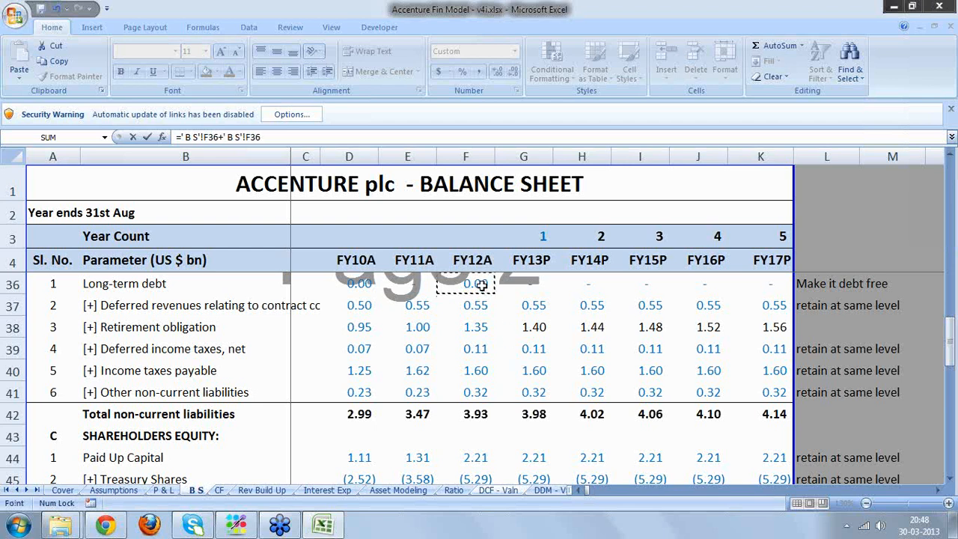
key("Up")
key("Up")
key("Up")
key("Up")
key("Up")
key("Up")
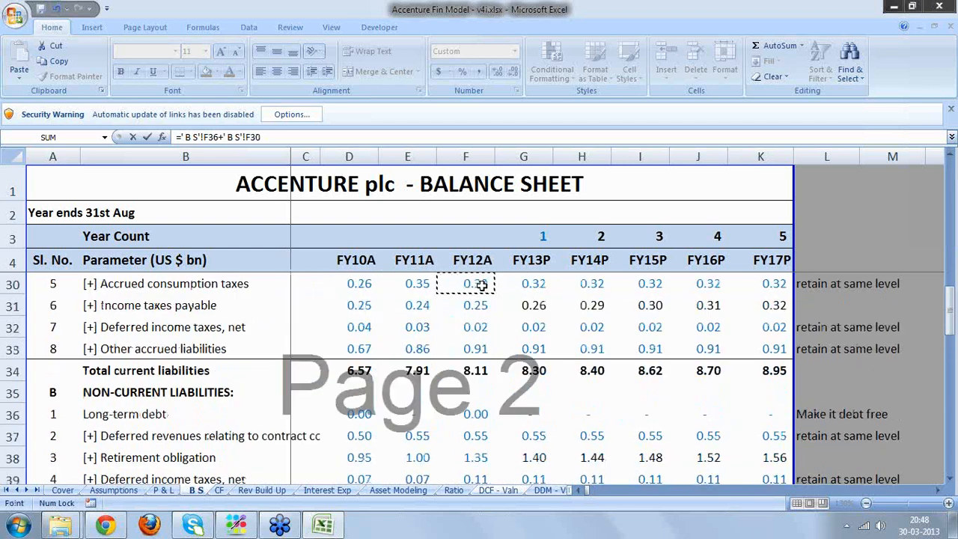
key("Up")
key("Up")
key("Up")
key("Up")
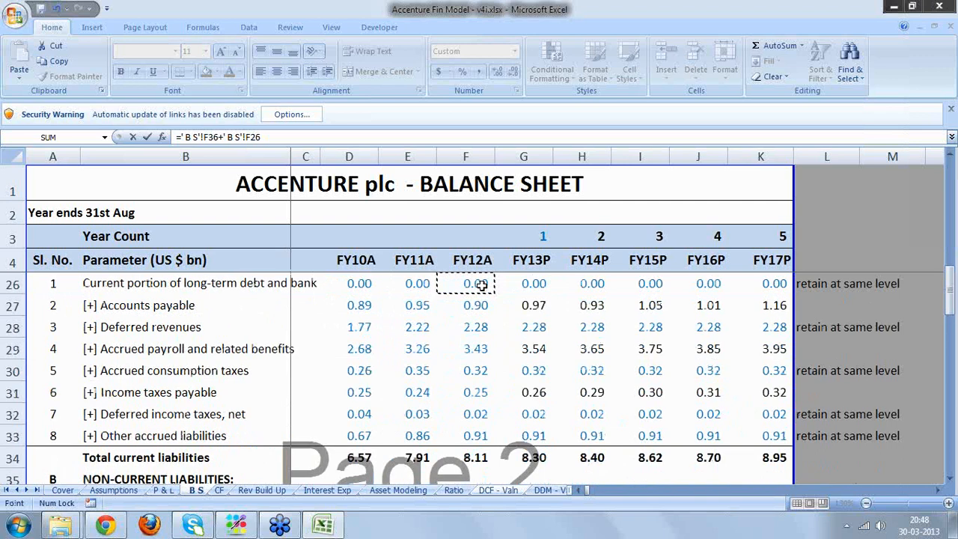
scroll(308, 227, "up", 1)
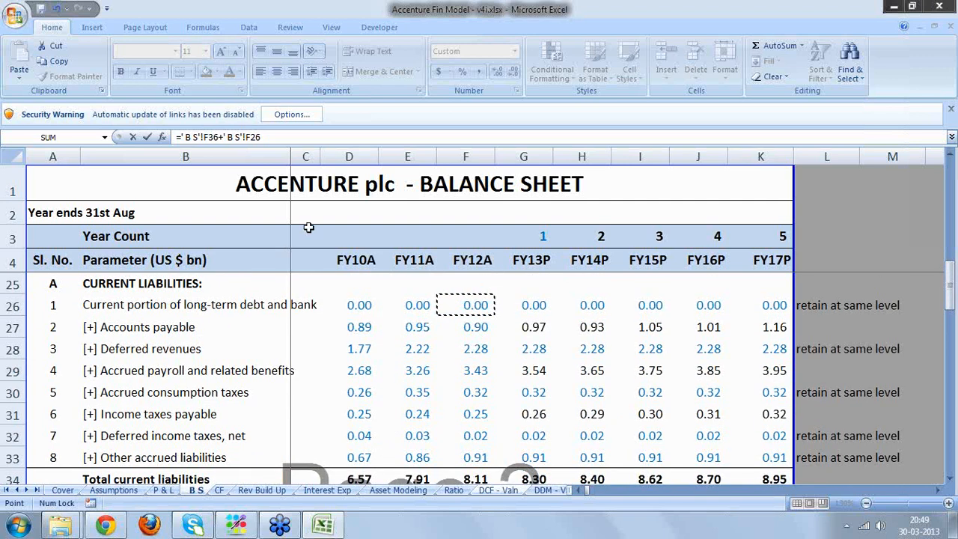
left_click(275, 138)
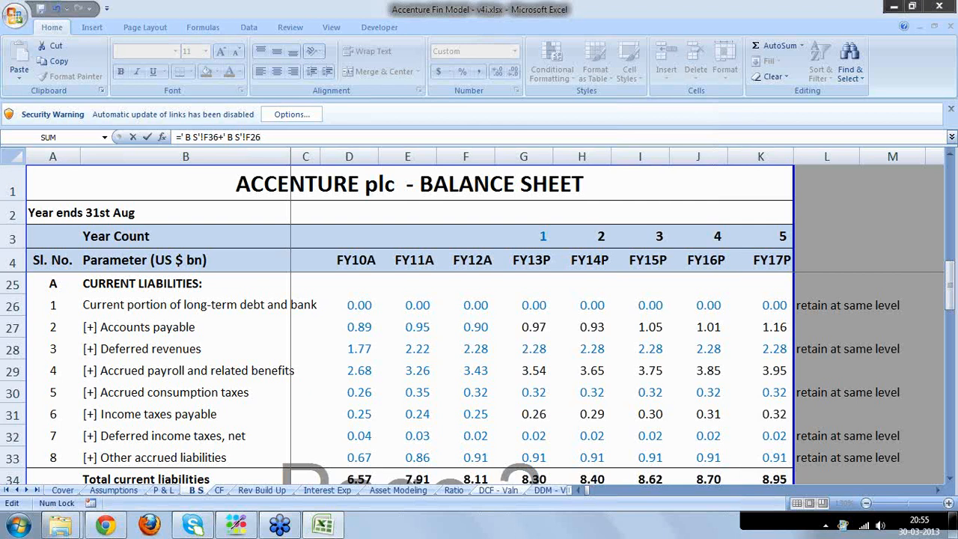
key("Escape")
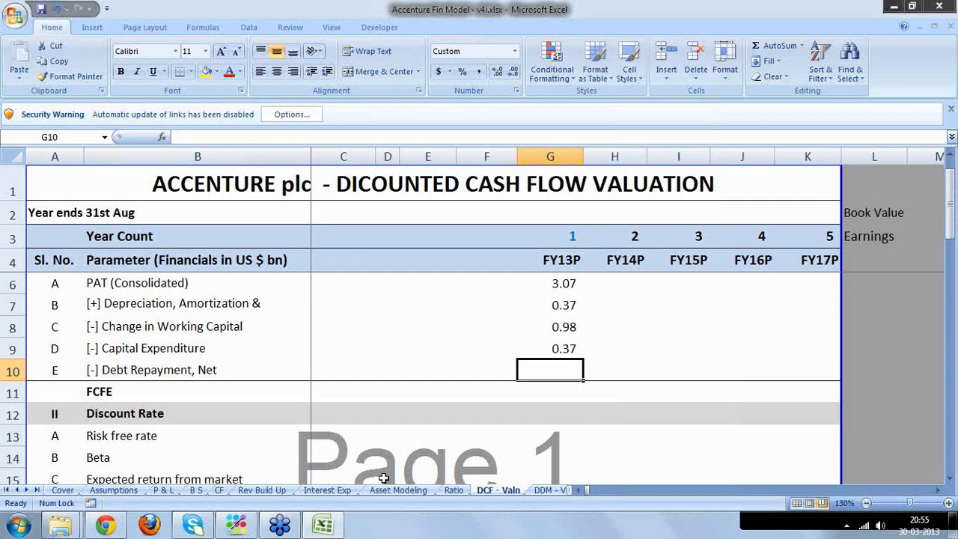
- Check the system volume and review the playback and recording devices in the Windows sound settings, closing the dialog when done
left_click(881, 528)
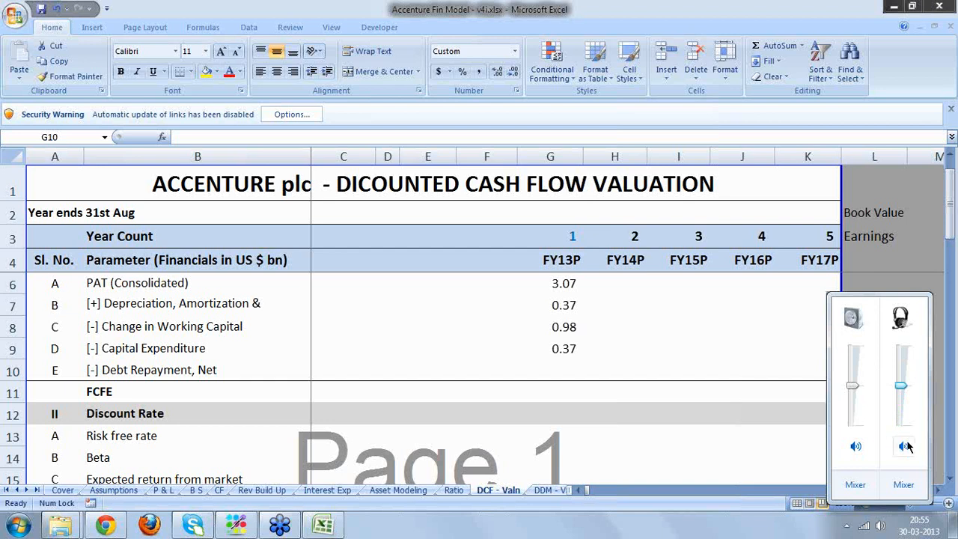
left_click(881, 528)
right_click(882, 528)
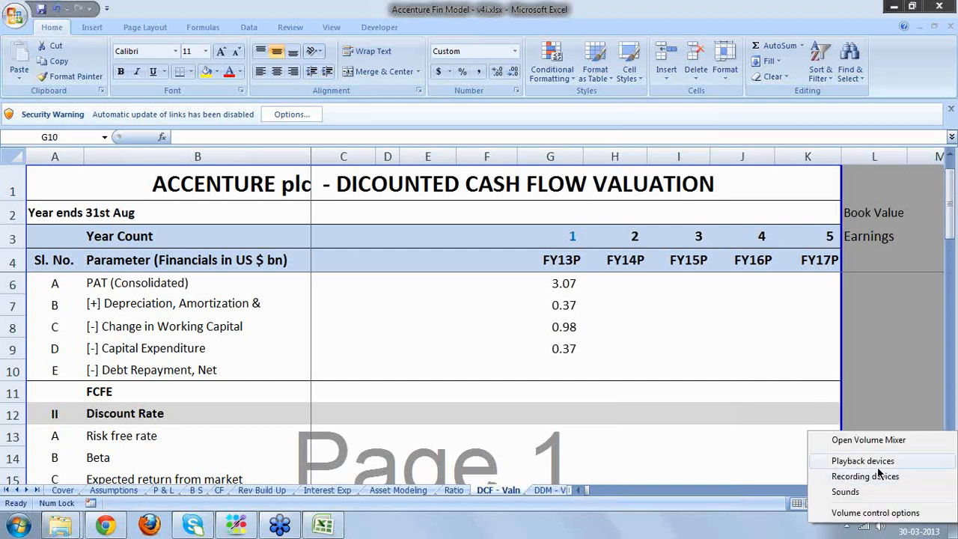
left_click(880, 473)
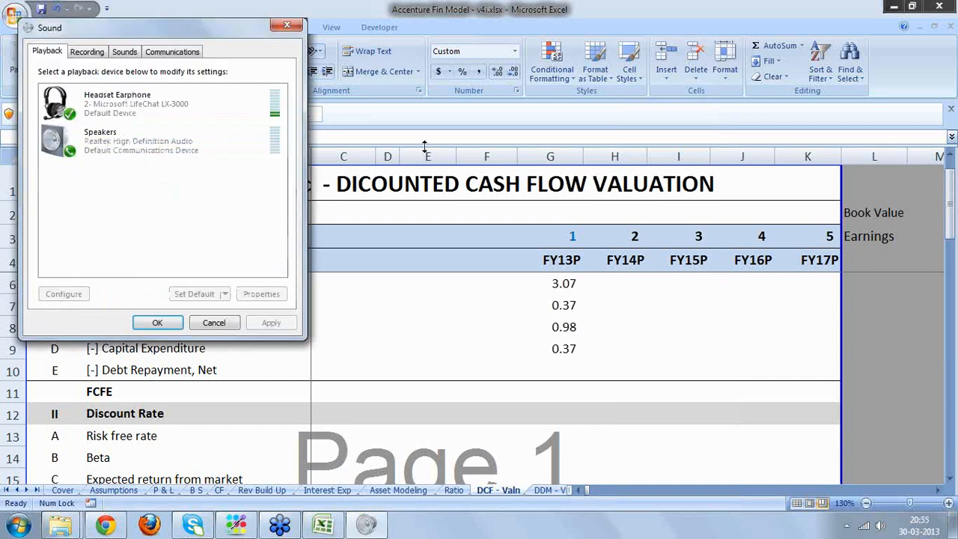
left_click(97, 51)
left_click(125, 54)
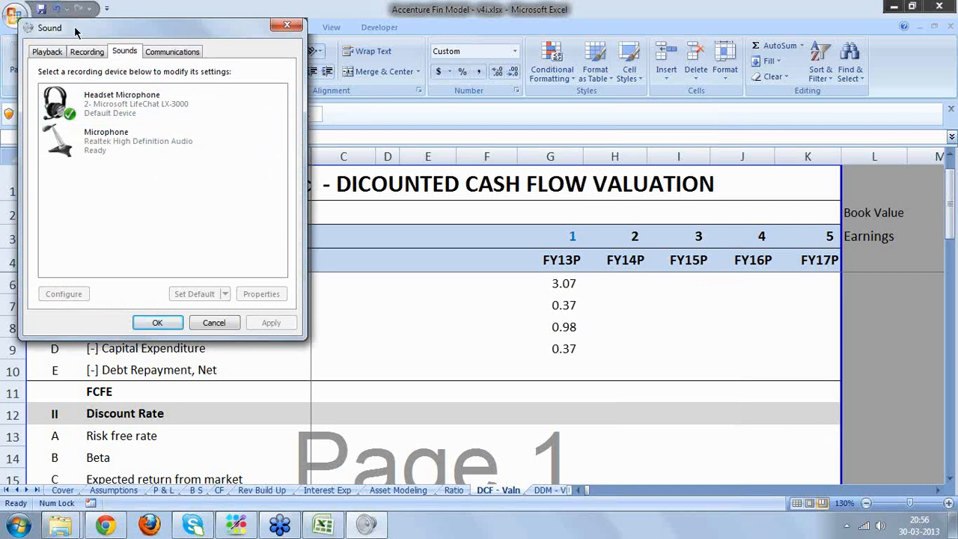
left_click(49, 52)
left_click(157, 322)
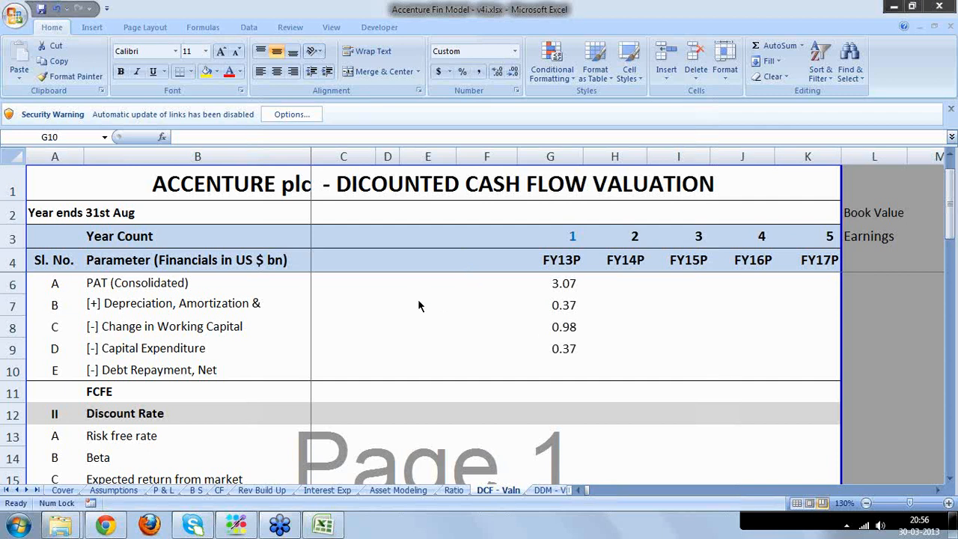
left_click(571, 422)
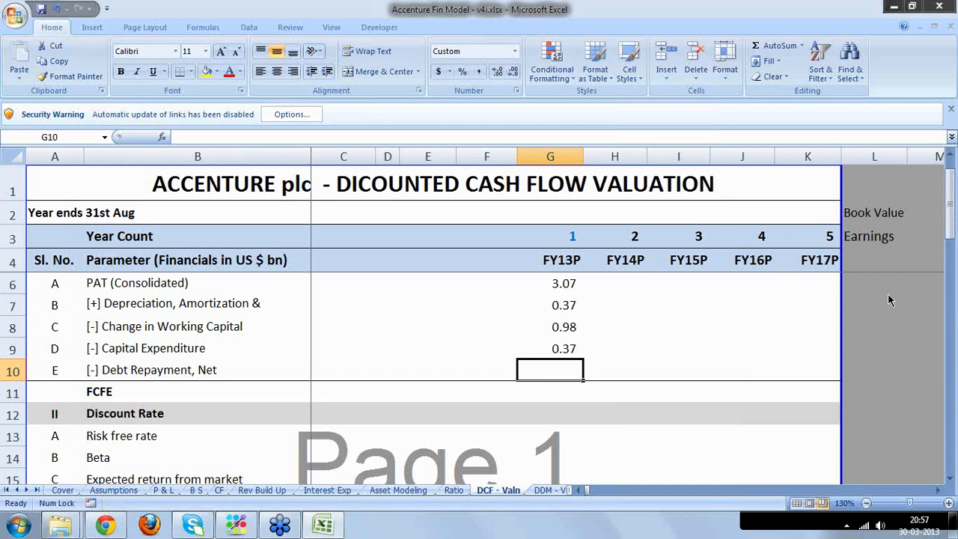
left_click(783, 301)
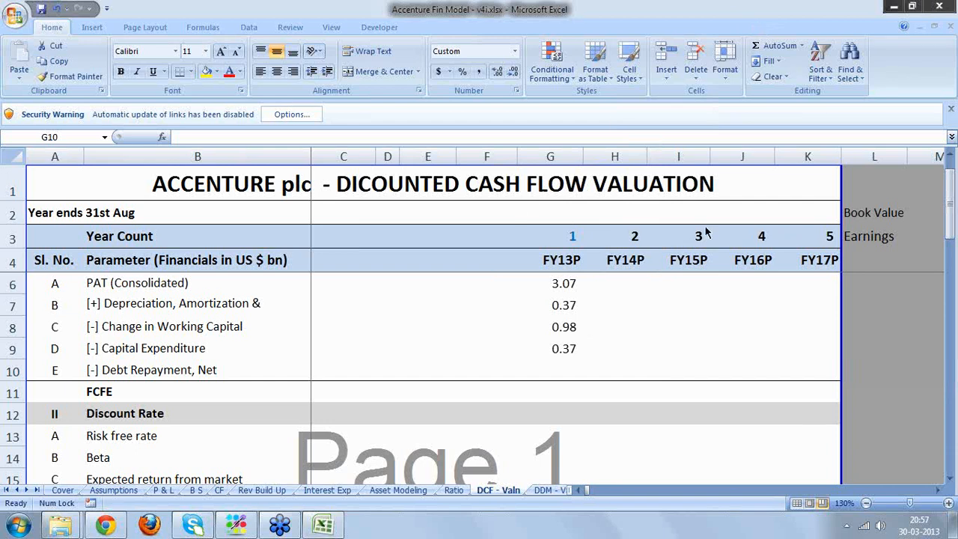
- Start the FY13P net debt repayment formula in G10 with the B S sheet's current portion of long-term debt, FY12A (F26) minus FY13P (G26)
left_click(558, 368)
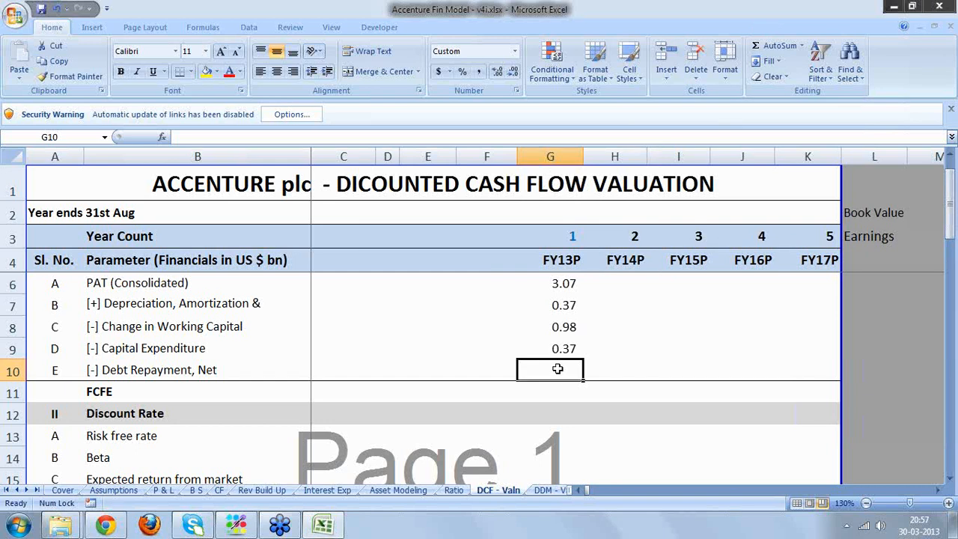
type("=")
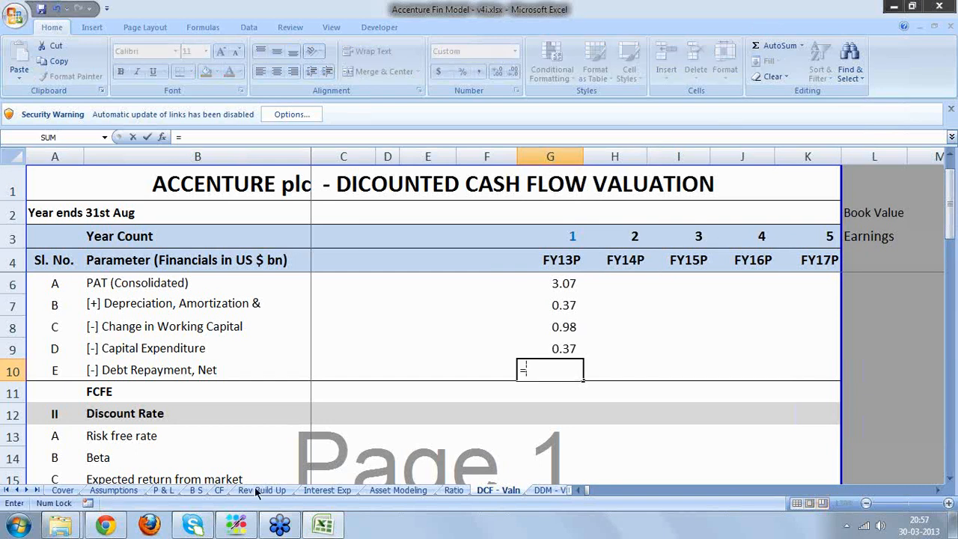
left_click(197, 491)
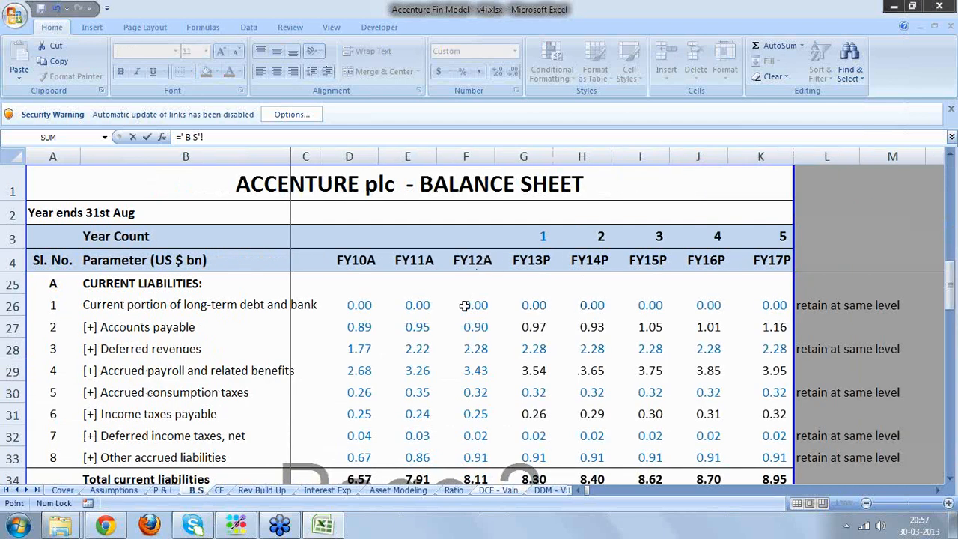
left_click(464, 306)
type("-")
left_click(528, 305)
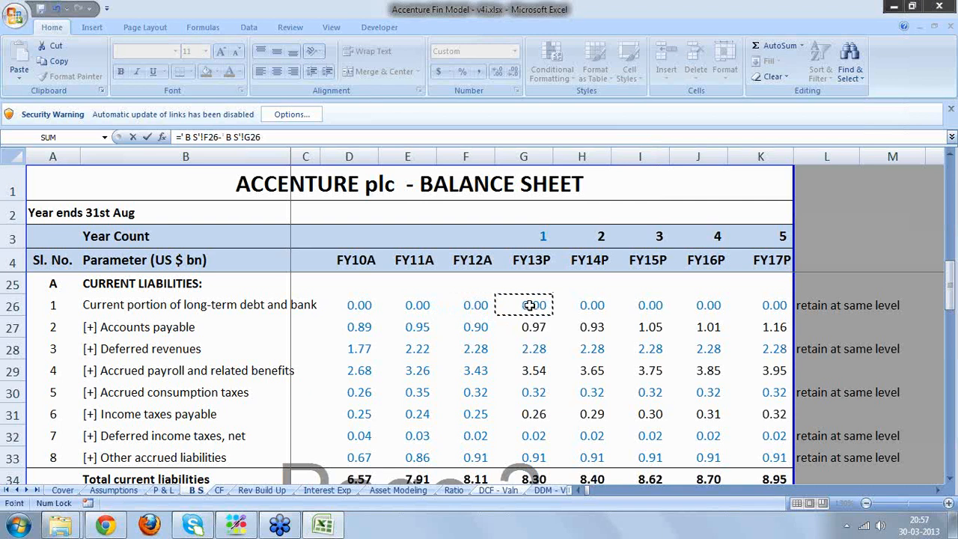
- Complete the G10 formula by adding the B S sheet's long-term debt for FY12A (F36) minus FY13P (G36)
type("+")
left_click(951, 479)
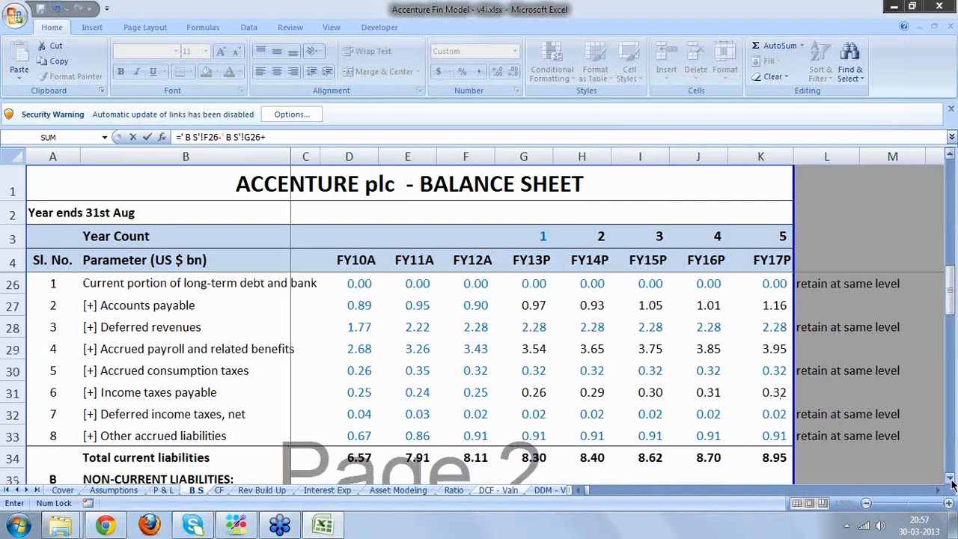
left_click(951, 480)
left_click(950, 480)
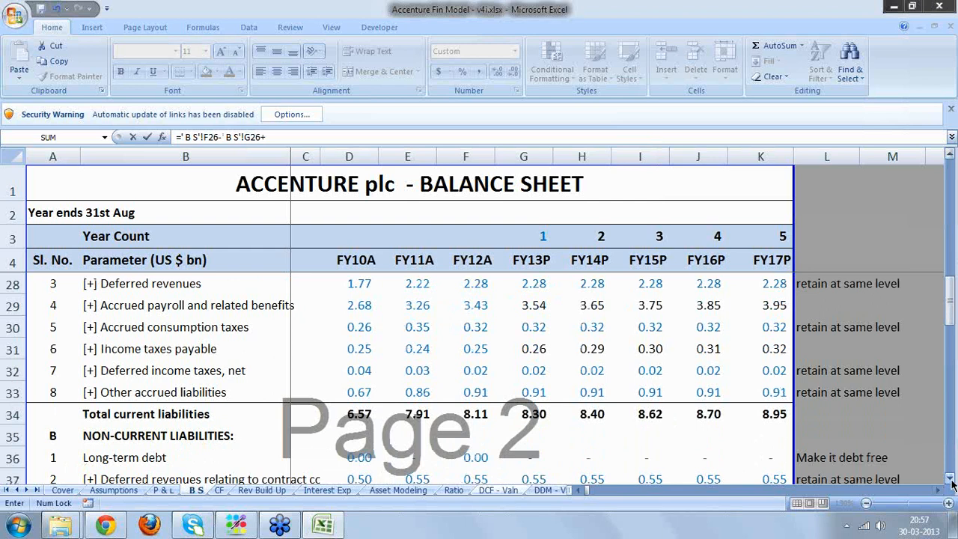
scroll(482, 392, "down", 1)
left_click(476, 392)
type("-")
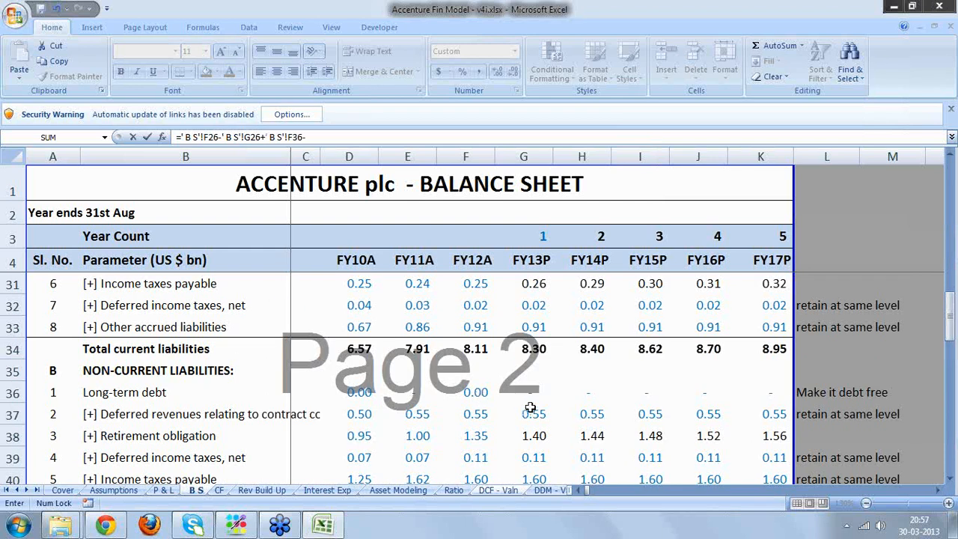
left_click(530, 395)
key("Escape")
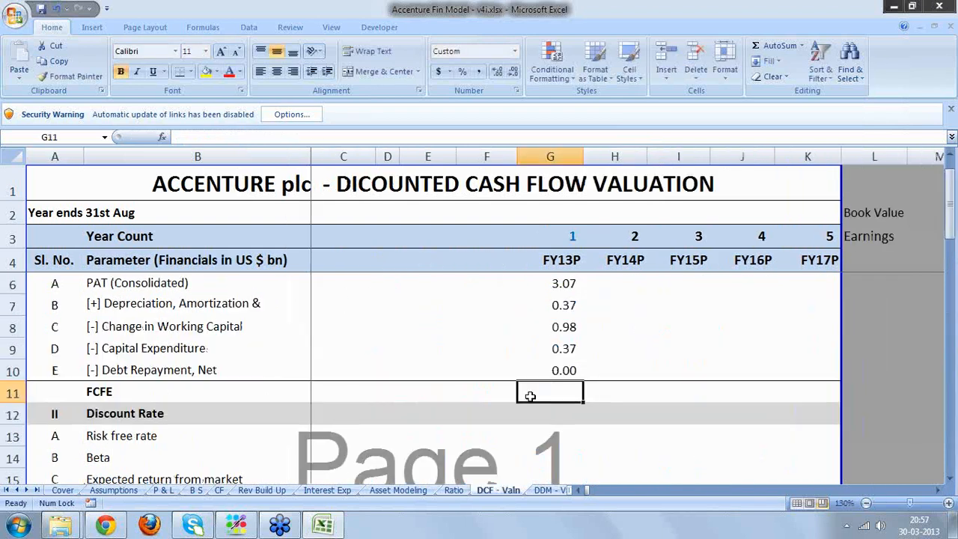
- Begin the FY13P FCFE formula in cell G11 with the consolidated PAT in cell G6
type("=G6")
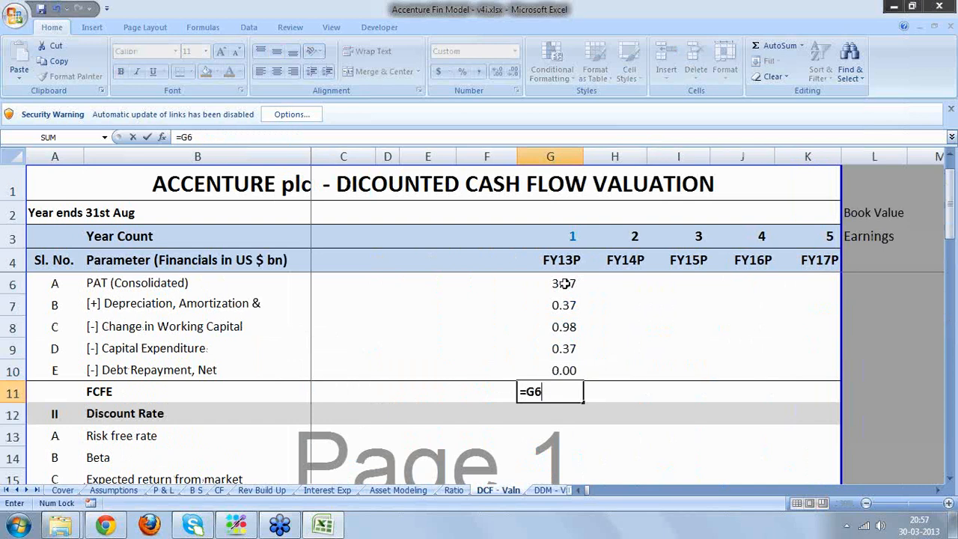
- Complete the FY13P FCFE formula in G11 as =G6+G7-G8-G9-G10
left_click(563, 283)
type("+")
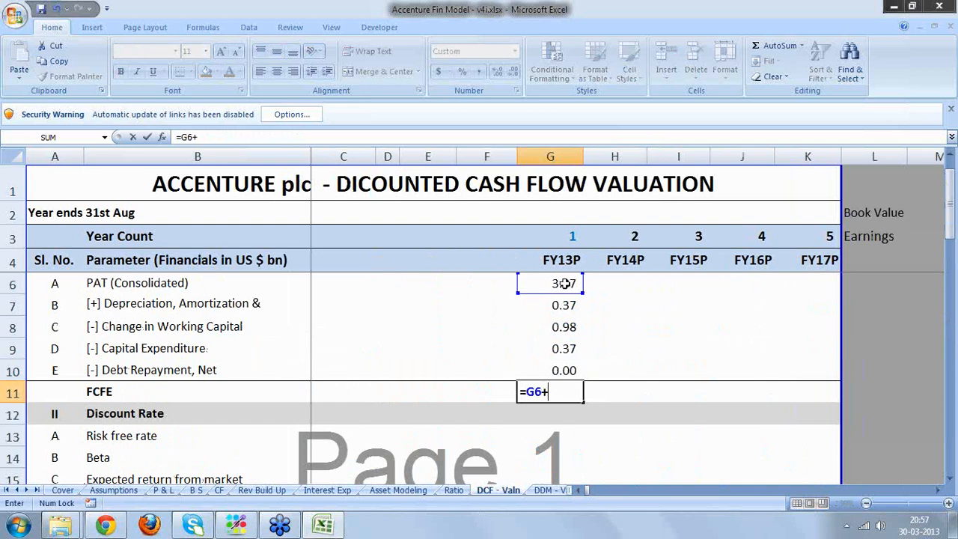
left_click(564, 305)
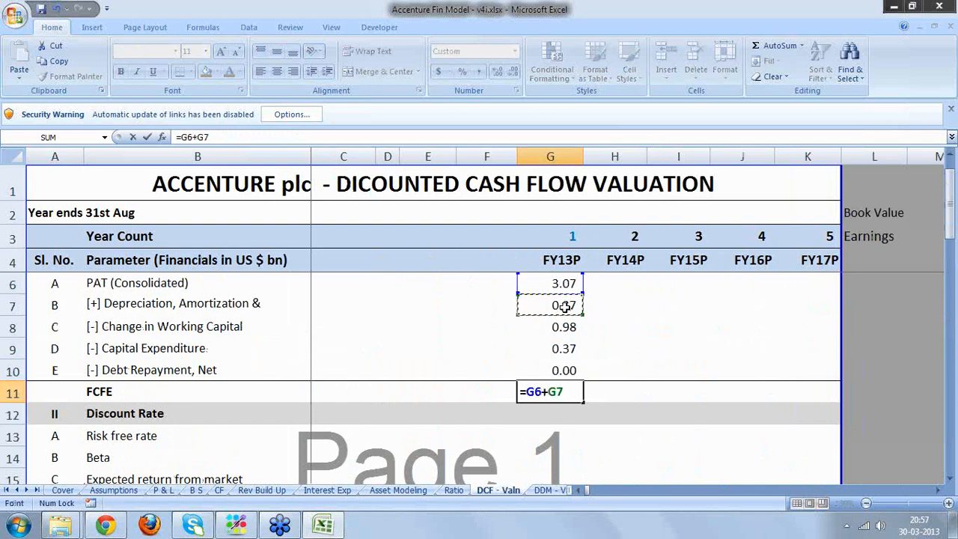
type("-")
left_click(561, 327)
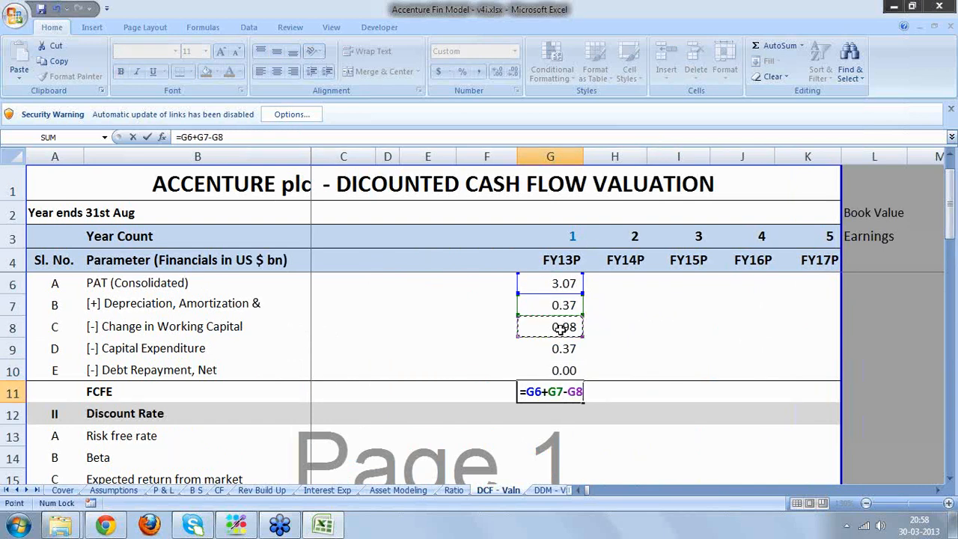
type("-")
left_click(563, 349)
type("-")
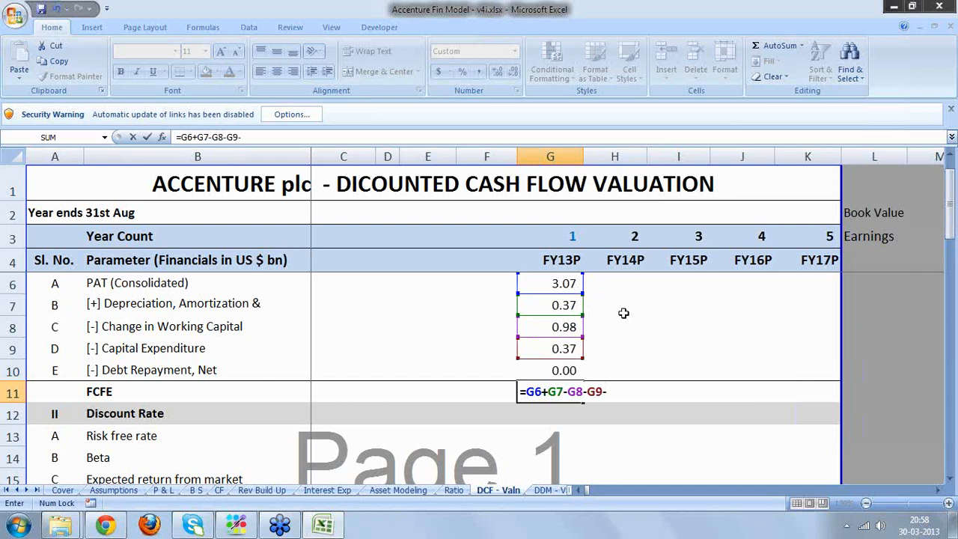
left_click(569, 370)
key("Return")
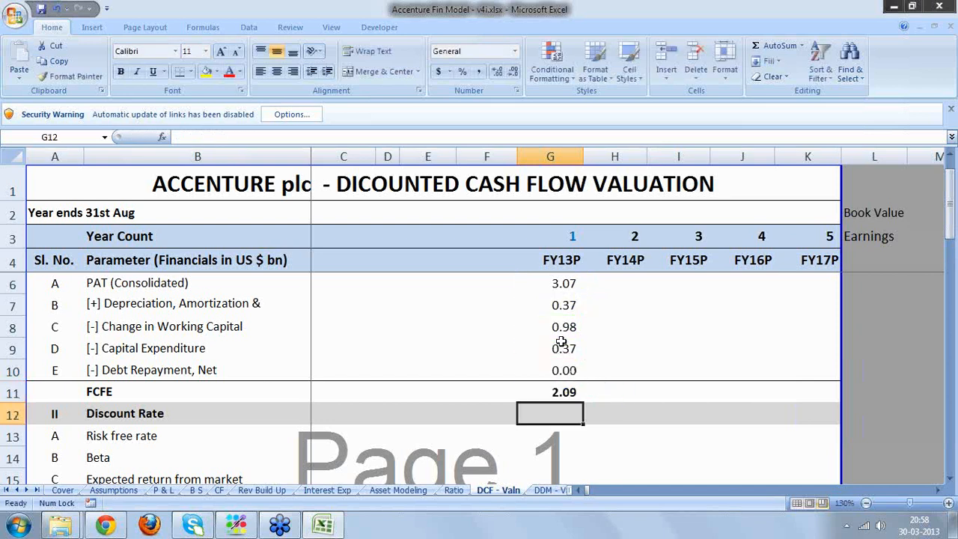
- Fill the FY13P formulas in G6:G11 across through FY17P and check the FY15P FCFE formula
left_click_drag(566, 284, 820, 430)
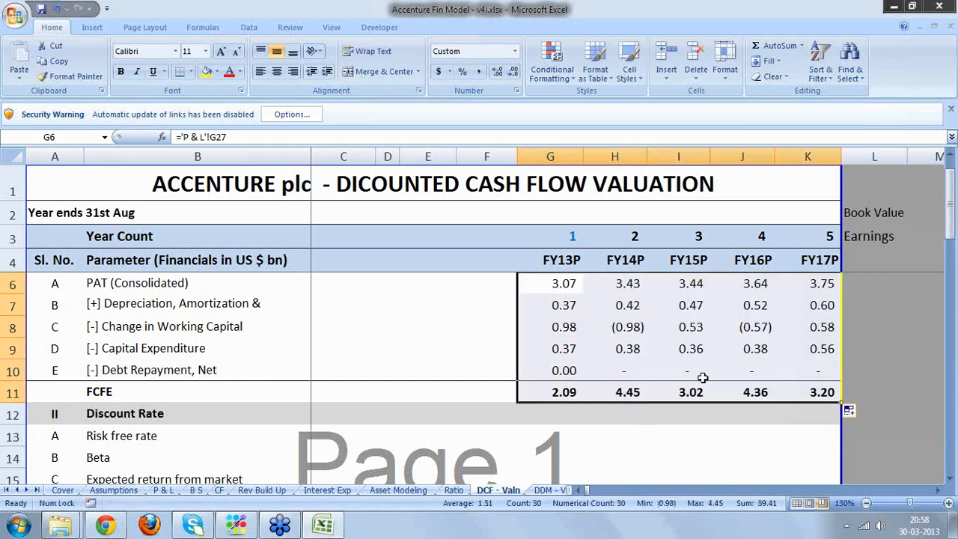
left_click(690, 392)
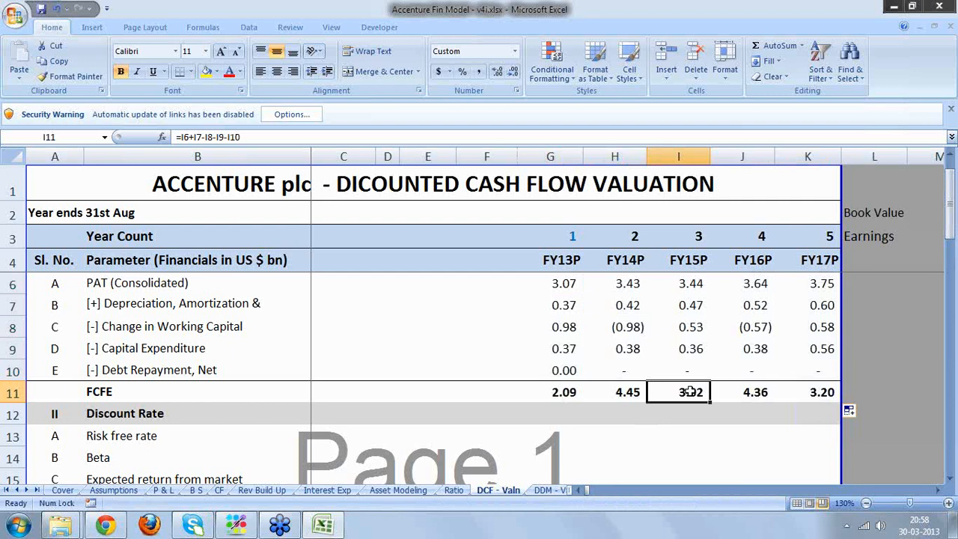
- Examine the discount rate, terminal growth rate and equity valuation sections below the FCFE row
key("Down")
key("Down")
key("Down")
key("Down")
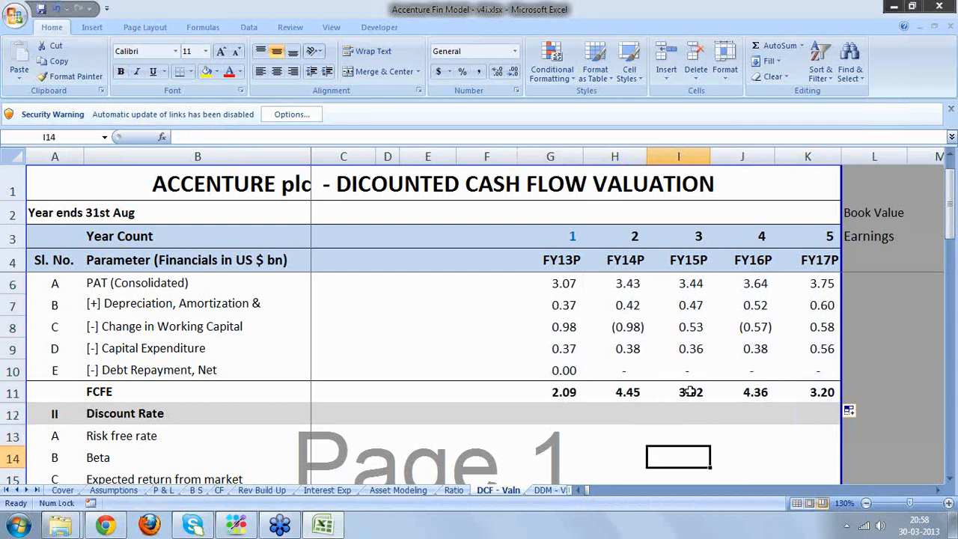
key("Down")
key("Down")
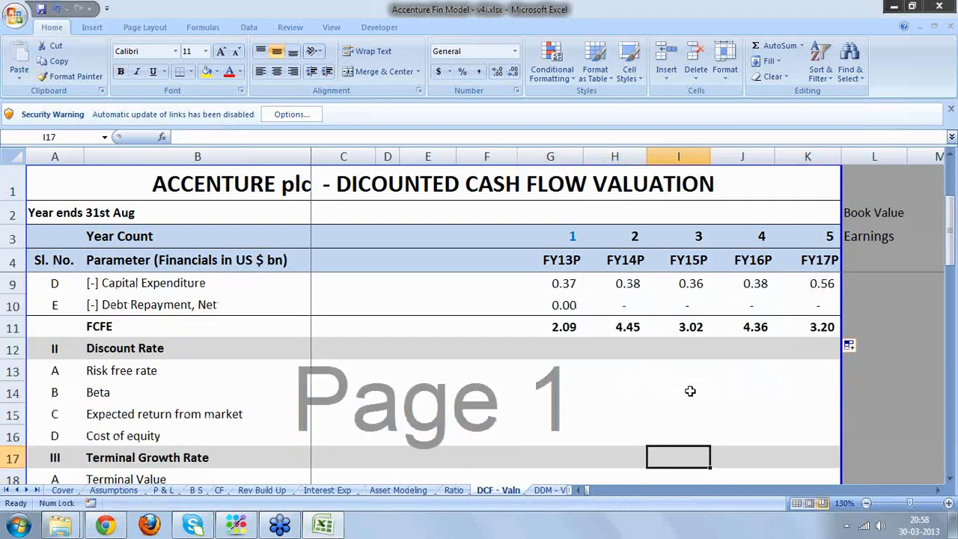
key("Down")
key("Down")
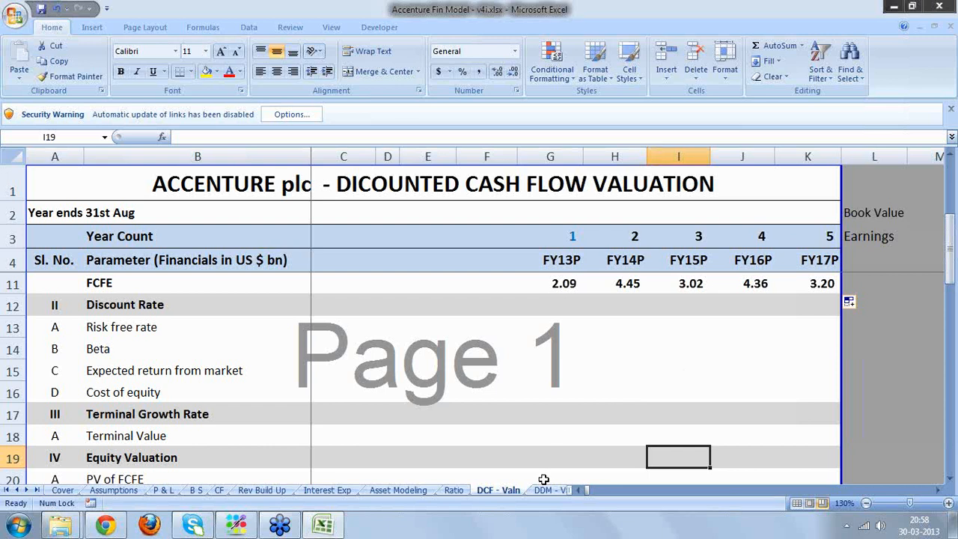
- Go to Sheet1 and move to the empty rows below the working capital notes
left_click(546, 494)
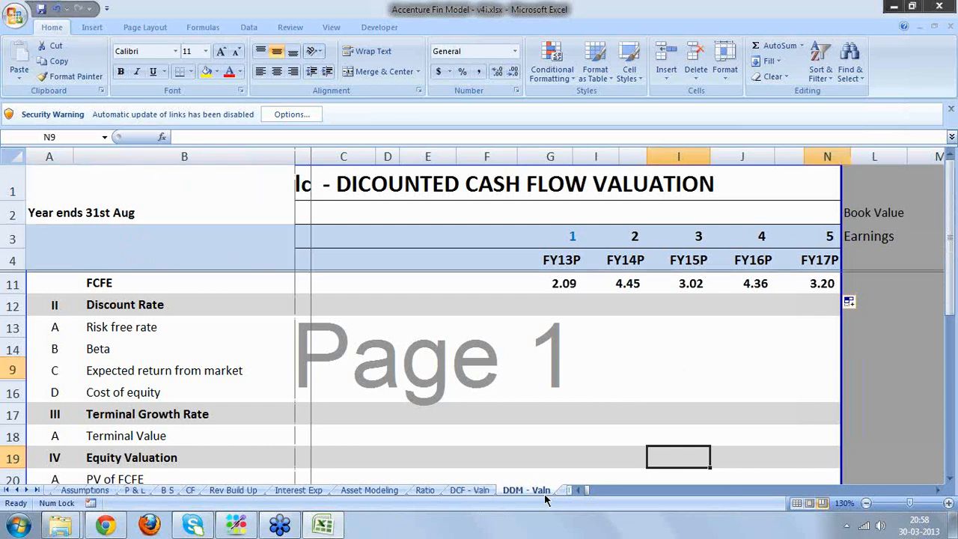
left_click(562, 490)
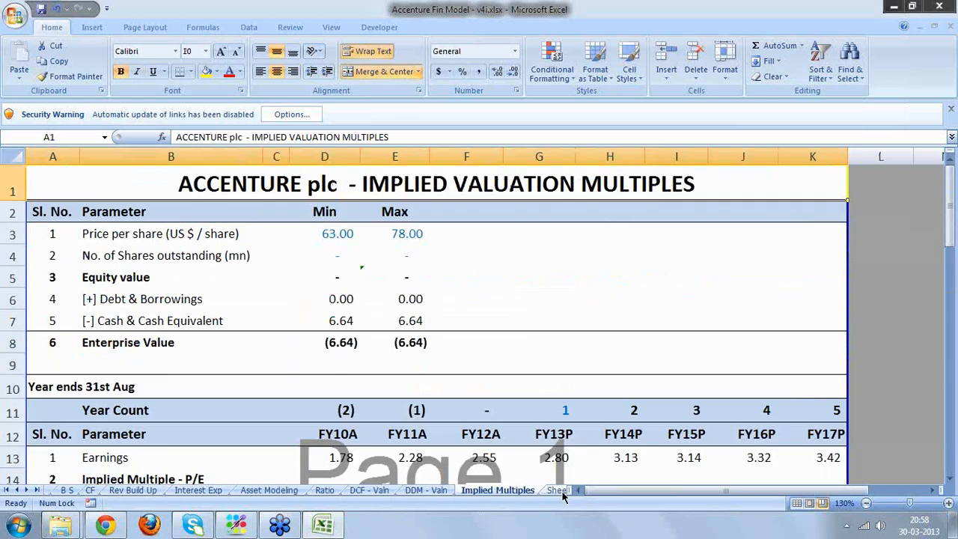
left_click(559, 491)
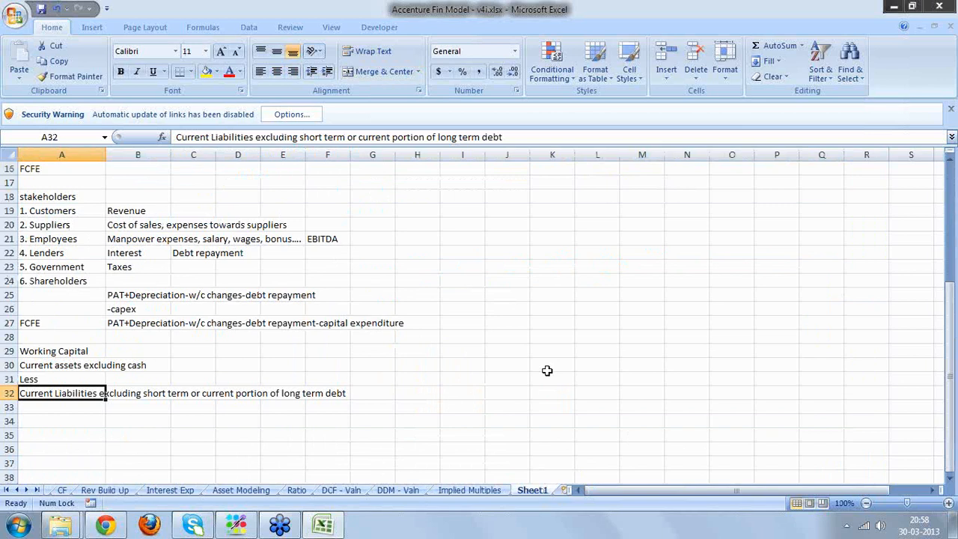
key("Down")
key("Down")
key("Down")
key("Down")
key("Down")
key("Down")
key("Down")
key("Down")
key("Down")
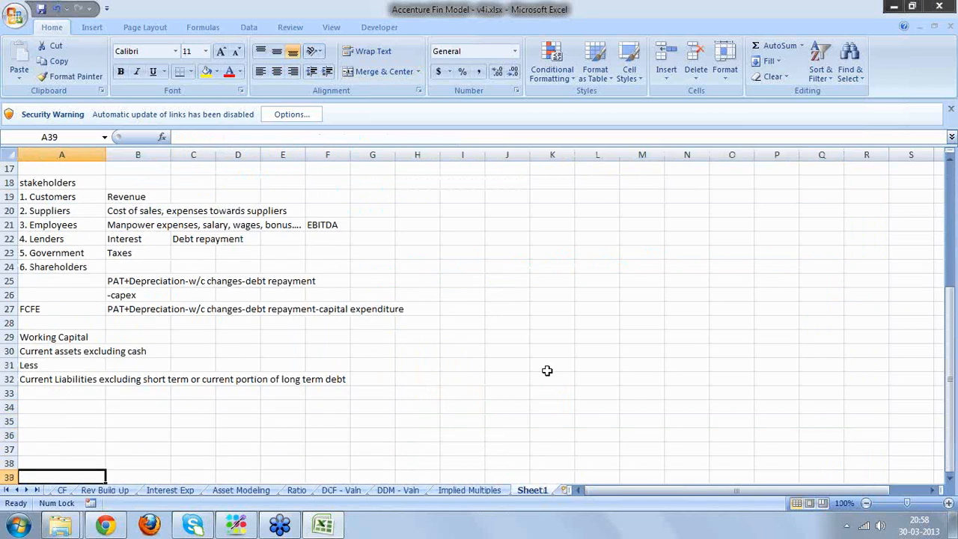
key("Down")
key("Down")
key("Down")
key("Down")
key("Down")
key("Down")
key("Down")
key("Down")
key("Down")
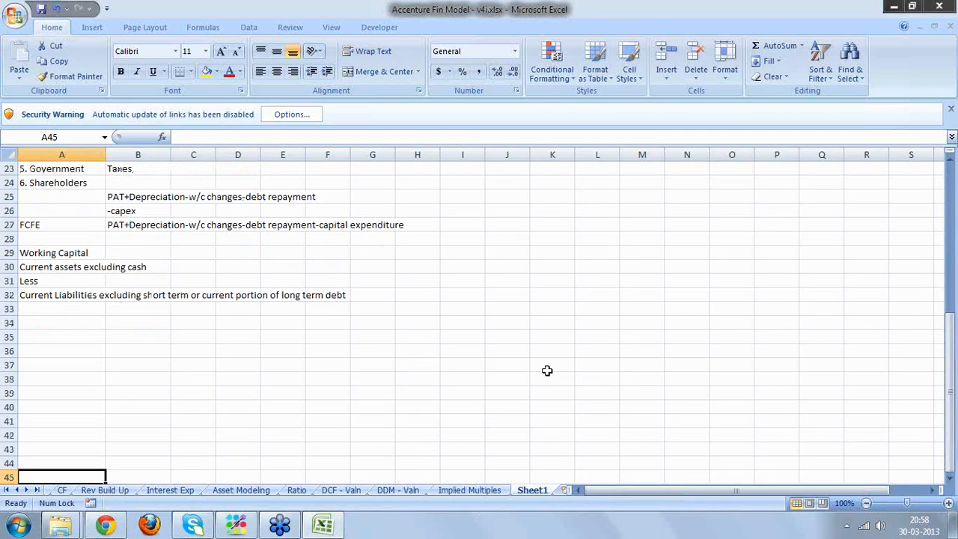
- Enable the blocked automatic link updates for this workbook and move a few rows further down
left_click(284, 114)
left_click(378, 246)
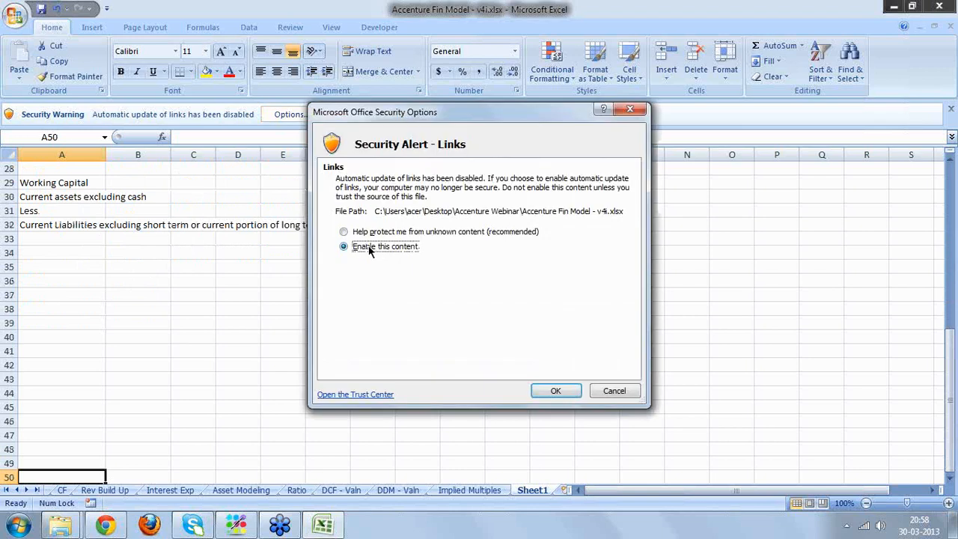
left_click(556, 391)
key("Down")
key("Down")
key("Down")
key("Down")
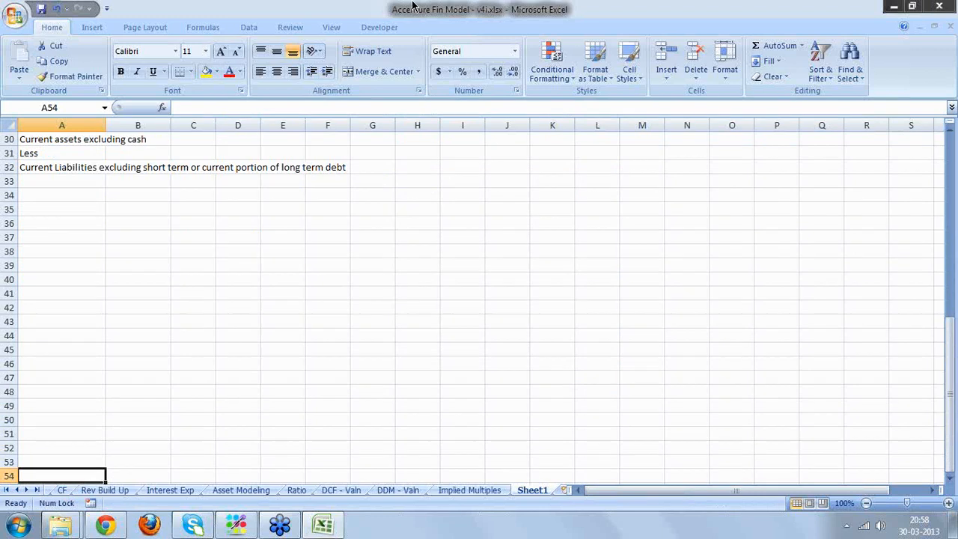
- Draw a freehand diagram with the annotation pen over the blank cells: one large circle enclosing three smaller adjoining circles
right_click(472, 166)
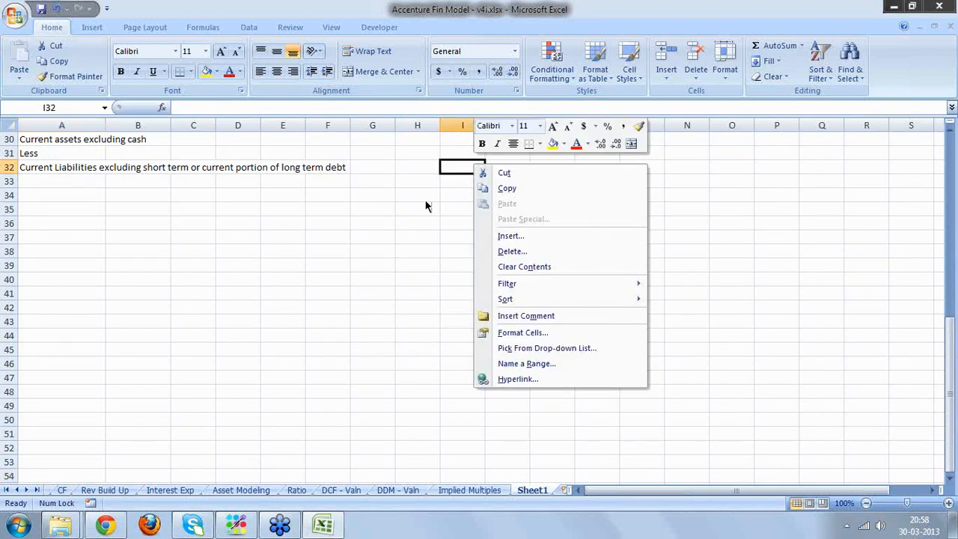
left_click(438, 233)
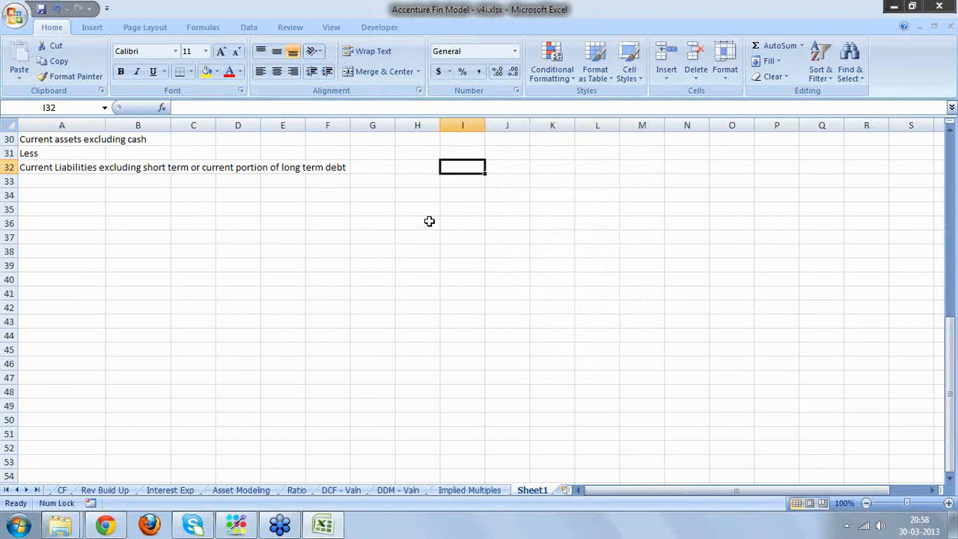
left_click(948, 188)
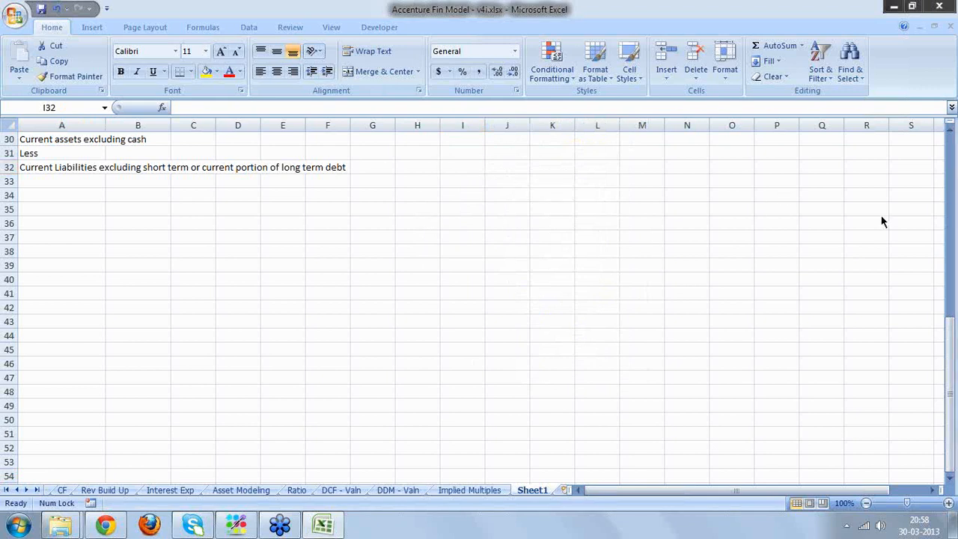
left_click(883, 221)
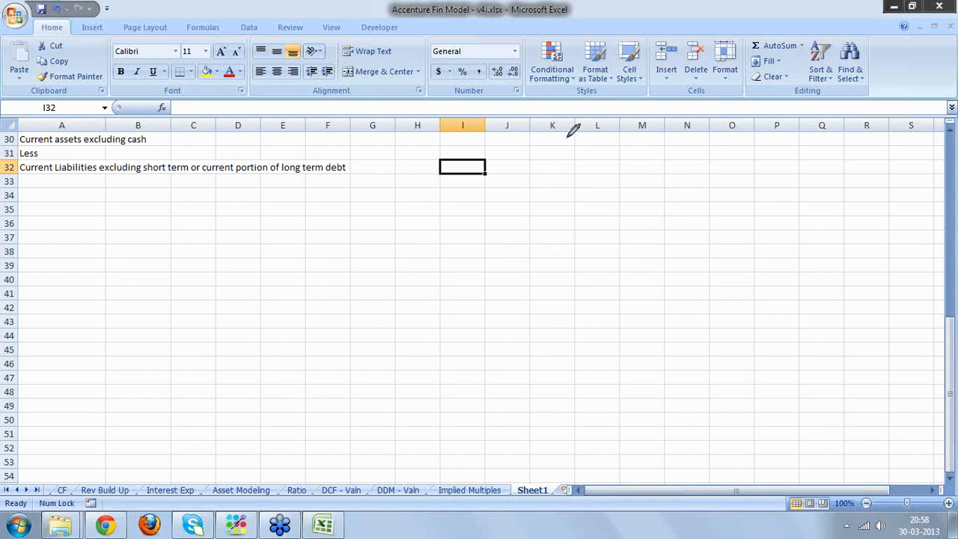
left_click_drag(577, 137, 537, 180)
left_click_drag(544, 146, 476, 214)
left_click_drag(320, 32, 300, 38)
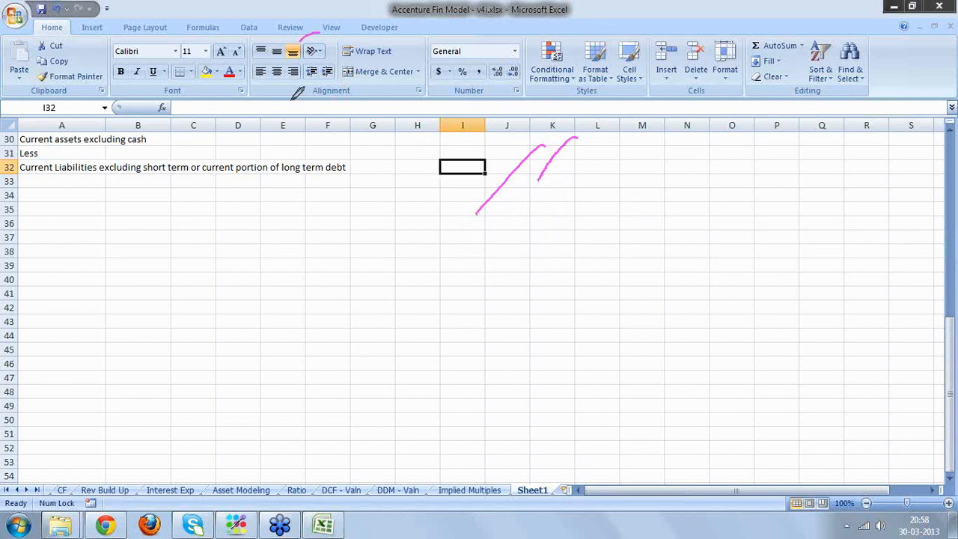
mouse_move(293, 96)
left_mouse_down()
mouse_move(448, 226)
mouse_move(517, 91)
left_mouse_up()
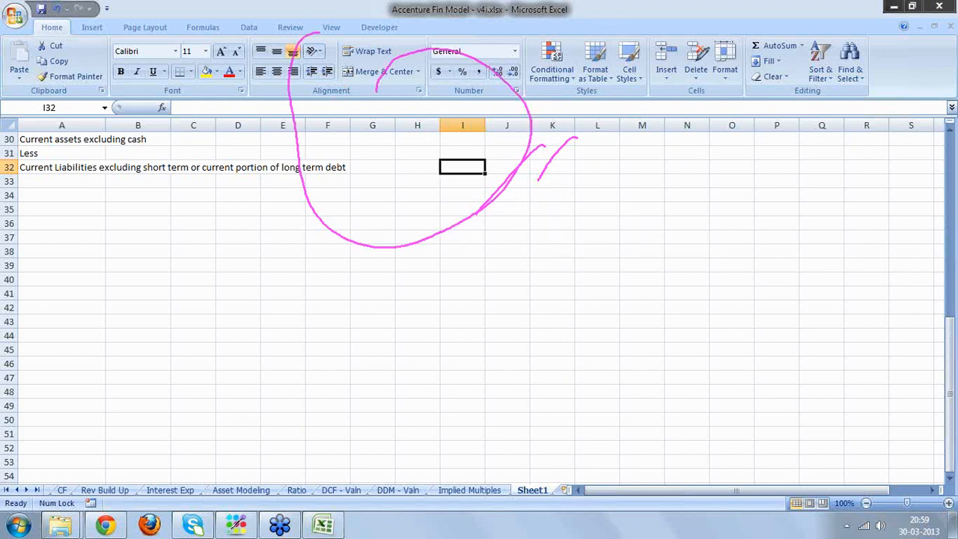
mouse_move(697, 151)
left_mouse_down()
mouse_move(674, 147)
mouse_move(544, 180)
mouse_move(516, 343)
mouse_move(646, 414)
mouse_move(786, 335)
mouse_move(808, 186)
mouse_move(692, 142)
mouse_move(657, 154)
mouse_move(590, 148)
mouse_move(522, 218)
mouse_move(566, 337)
mouse_move(680, 184)
mouse_move(652, 143)
mouse_move(731, 295)
mouse_move(830, 214)
mouse_move(763, 145)
mouse_move(687, 163)
left_mouse_up()
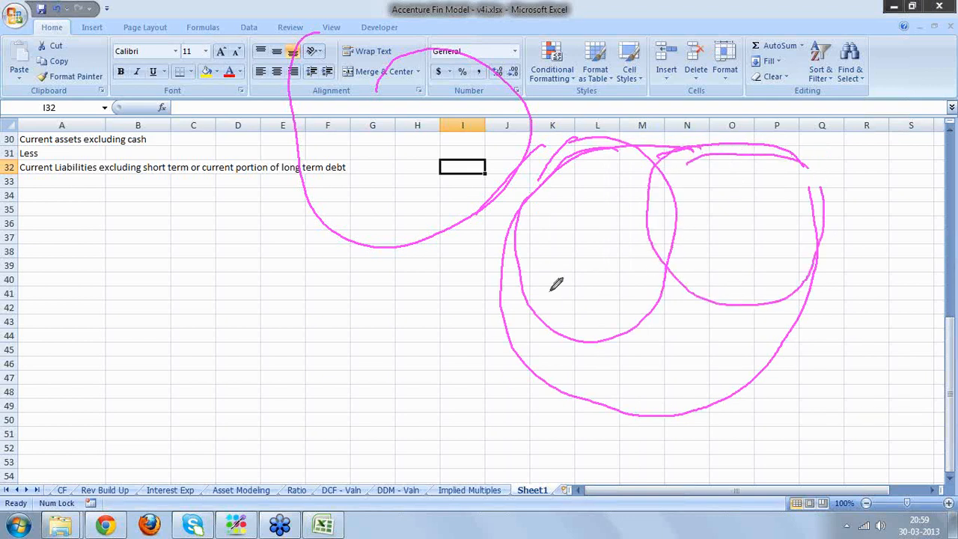
mouse_move(694, 290)
left_mouse_down()
mouse_move(627, 327)
mouse_move(663, 400)
mouse_move(753, 349)
mouse_move(687, 282)
left_mouse_up()
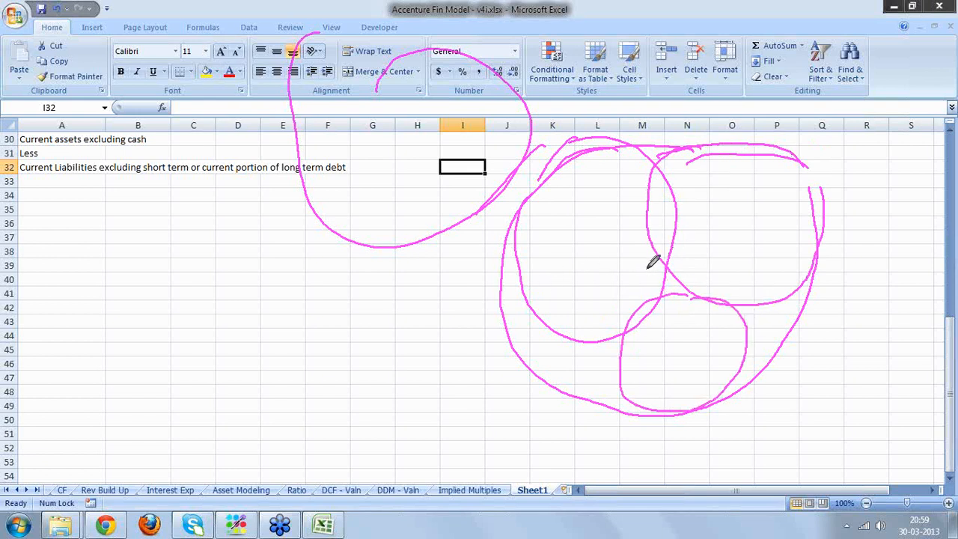
- Handwrite "Developed", "Deing" and "V.D" in the three circles, and add nested circles marked "Co." inside the Deing circle
mouse_move(534, 209)
left_mouse_down()
mouse_move(532, 216)
mouse_move(587, 204)
mouse_move(608, 209)
mouse_move(625, 193)
left_mouse_up()
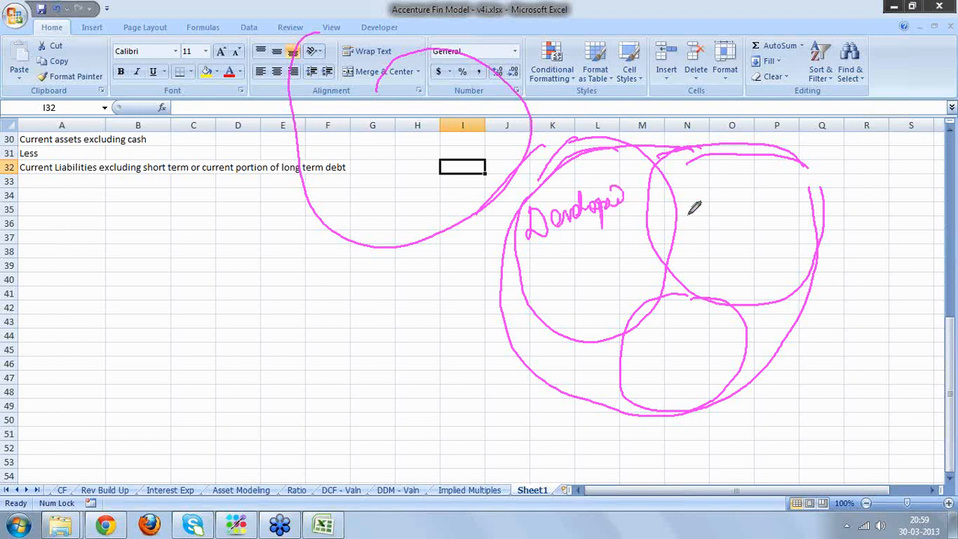
mouse_move(690, 210)
left_mouse_down()
mouse_move(693, 225)
mouse_move(723, 211)
mouse_move(760, 216)
mouse_move(757, 258)
left_mouse_up()
mouse_move(673, 310)
left_mouse_down()
mouse_move(708, 317)
mouse_move(721, 304)
mouse_move(723, 319)
left_mouse_up()
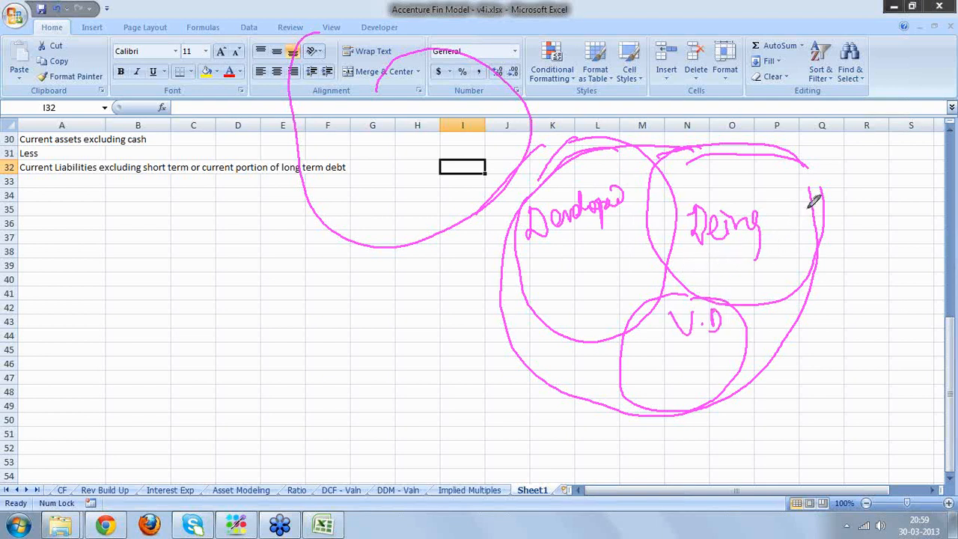
mouse_move(813, 201)
left_mouse_down()
mouse_move(765, 202)
mouse_move(740, 241)
mouse_move(757, 295)
mouse_move(812, 280)
mouse_move(818, 218)
mouse_move(803, 196)
mouse_move(853, 233)
mouse_move(770, 234)
mouse_move(808, 252)
mouse_move(791, 239)
mouse_move(791, 251)
mouse_move(806, 238)
mouse_move(783, 245)
left_mouse_up()
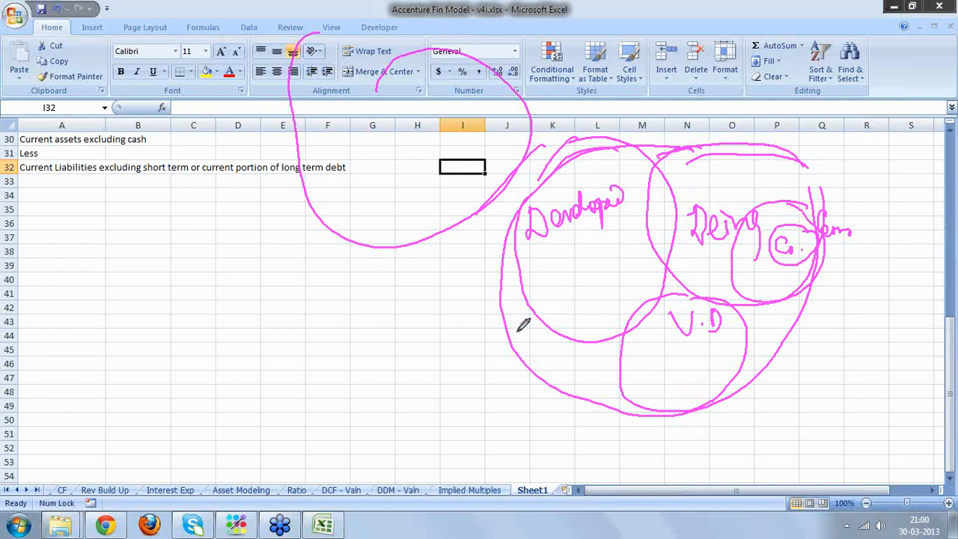
- Draw an arrow pointing outward from the large outer circle and handwrite 2% beside it
mouse_move(513, 325)
left_mouse_down()
mouse_move(498, 331)
mouse_move(509, 355)
left_mouse_up()
left_click_drag(451, 329, 472, 343)
left_click_drag(476, 309, 481, 337)
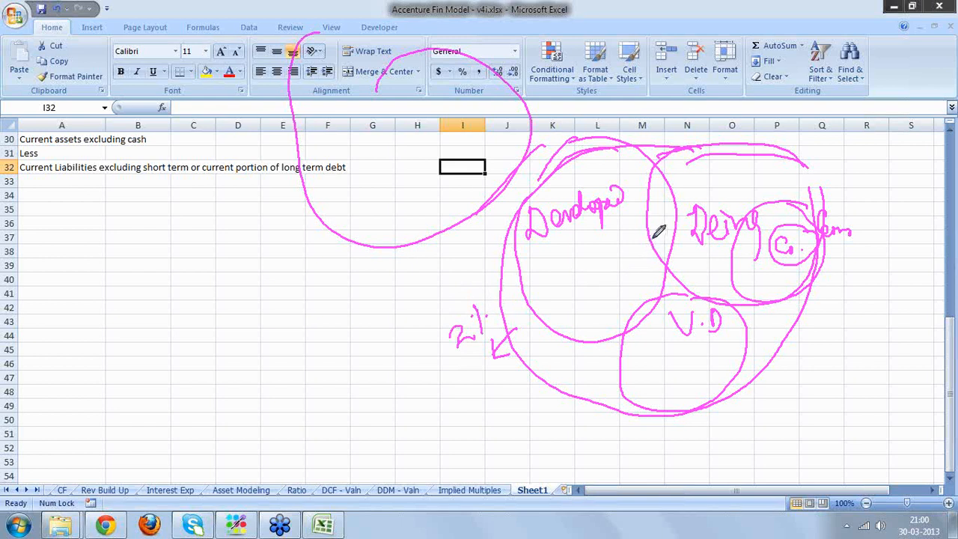
- Draw an arrow from the Deing circle into the Developed circle and handwrite its percentage growth next to it
mouse_move(659, 234)
left_mouse_down()
mouse_move(631, 253)
mouse_move(643, 256)
left_mouse_up()
left_click_drag(645, 251, 654, 270)
mouse_move(586, 261)
left_mouse_down()
mouse_move(603, 256)
mouse_move(598, 276)
mouse_move(657, 263)
left_mouse_up()
left_click(613, 265)
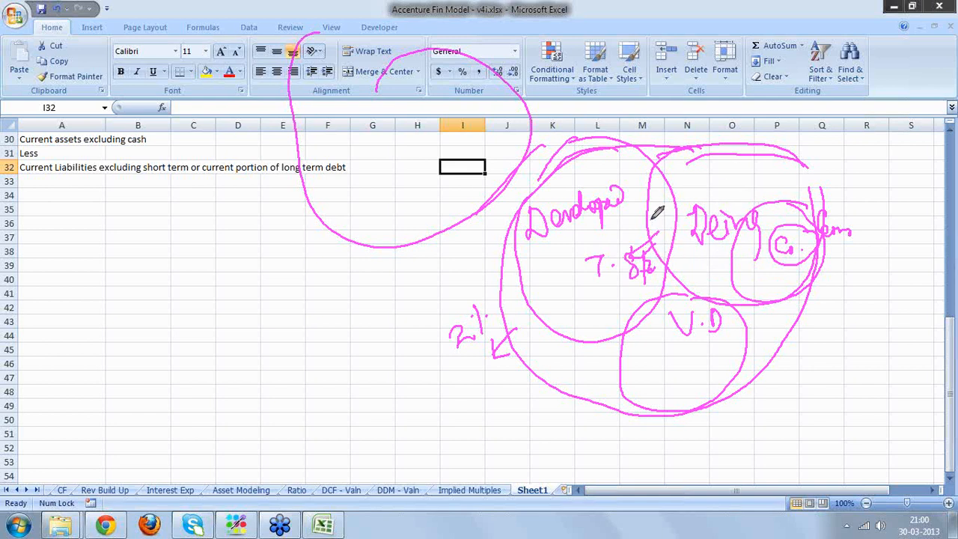
- Add more arrows running from the Deing circle into the Developed circle and from there out past the outer circle
left_click_drag(657, 214, 634, 245)
mouse_move(491, 277)
left_mouse_down()
mouse_move(483, 289)
mouse_move(492, 295)
left_mouse_up()
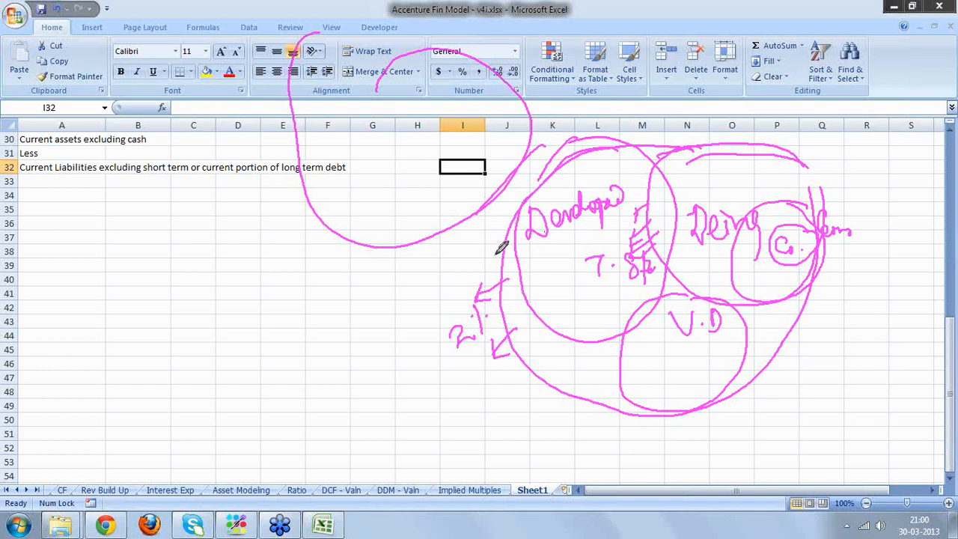
left_click_drag(503, 245, 506, 257)
left_click_drag(514, 311, 498, 334)
mouse_move(530, 282)
left_mouse_down()
mouse_move(506, 311)
mouse_move(516, 309)
left_mouse_up()
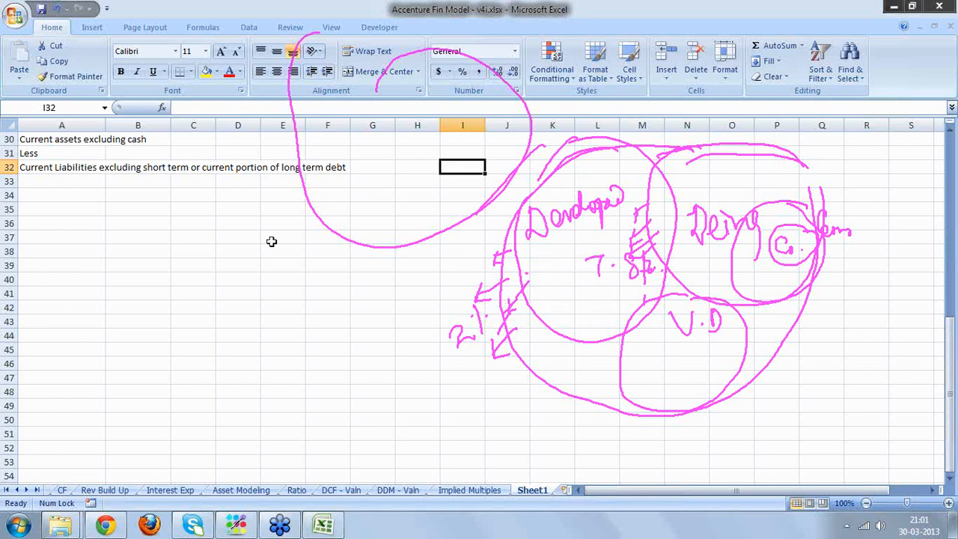
- Enter the label "Growth Rate of Developed ctry" in cell A34
left_click(83, 193)
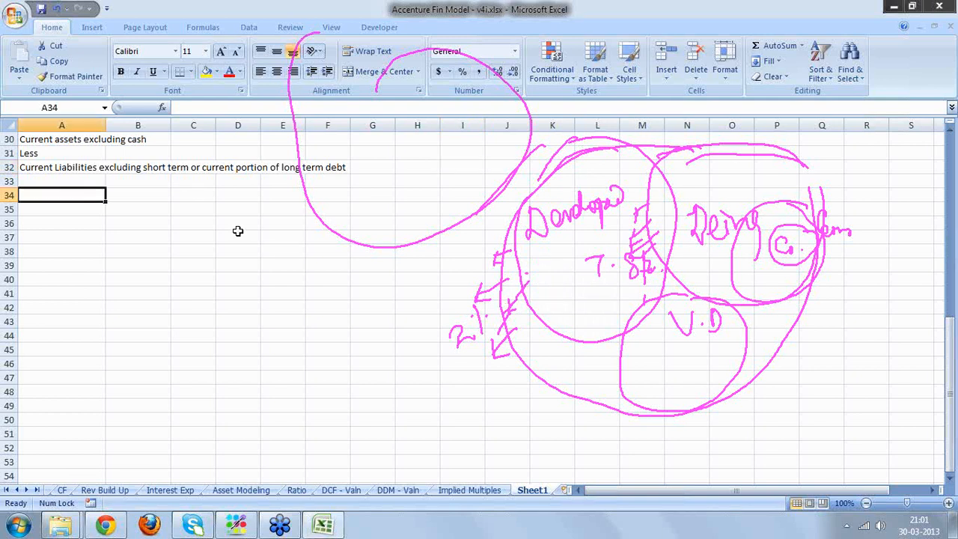
type("Growth Rate of Developed ctry")
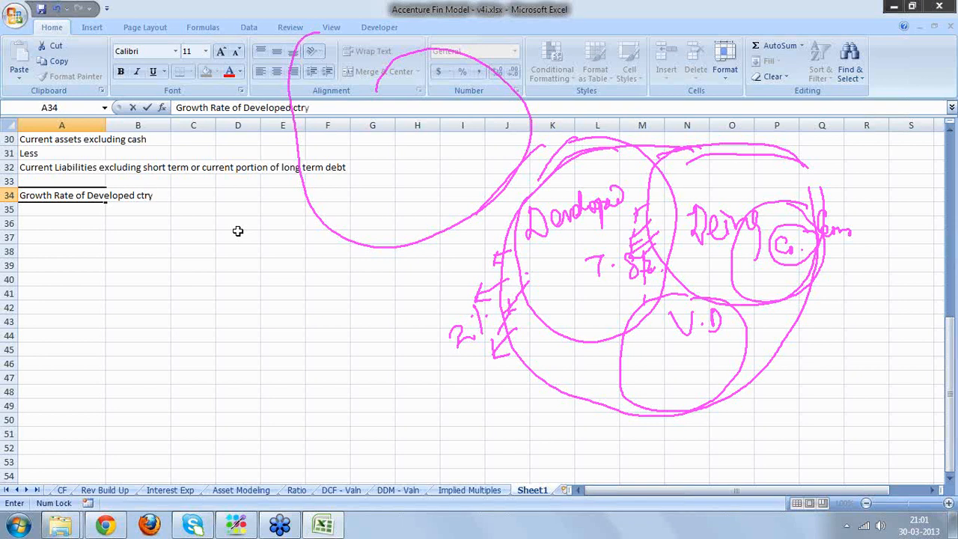
key("Tab")
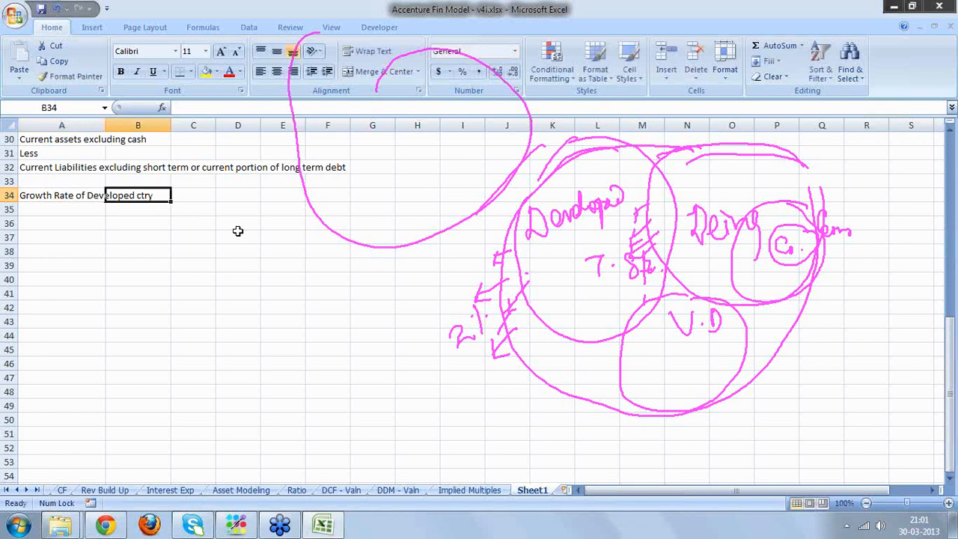
- Enter the scenario headings "Pessimistic", "Most Likely" and "Optimistics" in cells B34 to D34
type("Pessimistic")
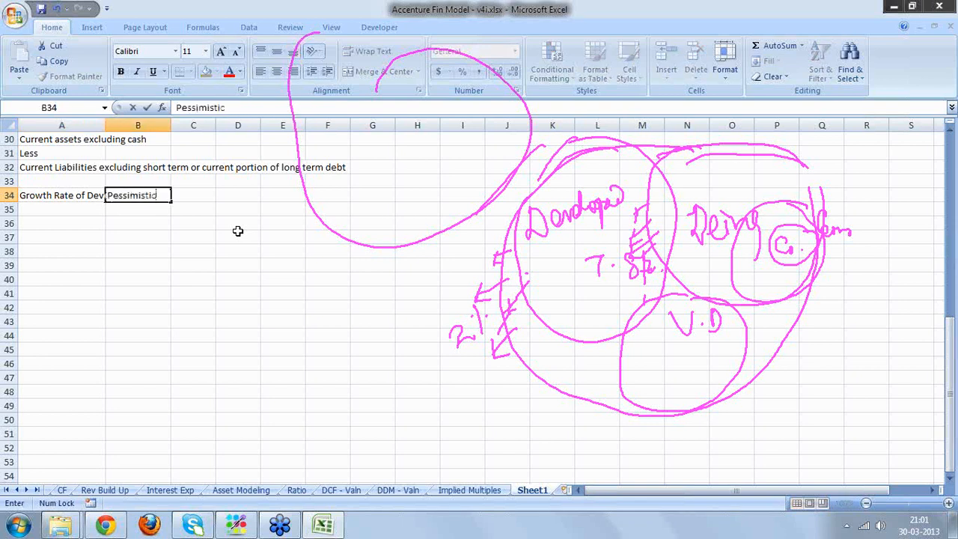
key("Tab")
type("Mo")
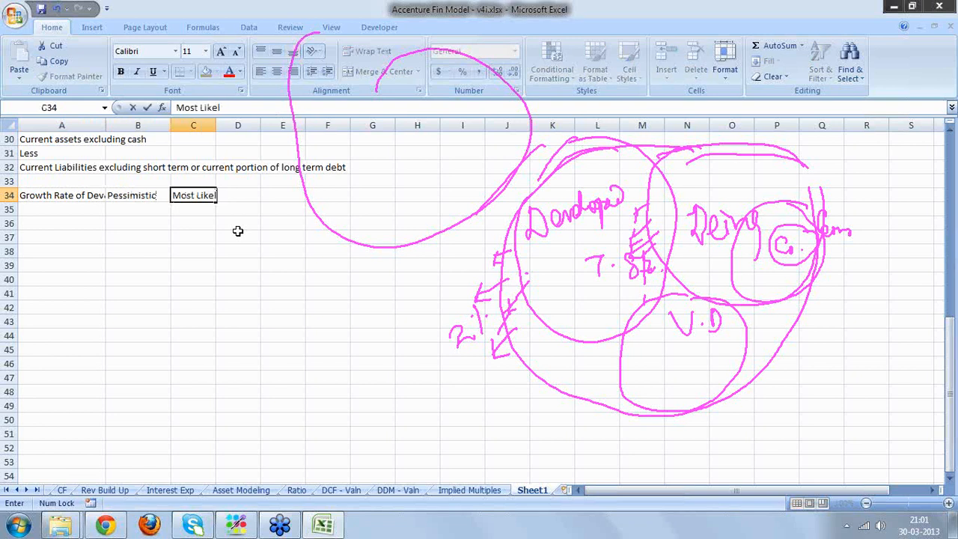
key("Tab")
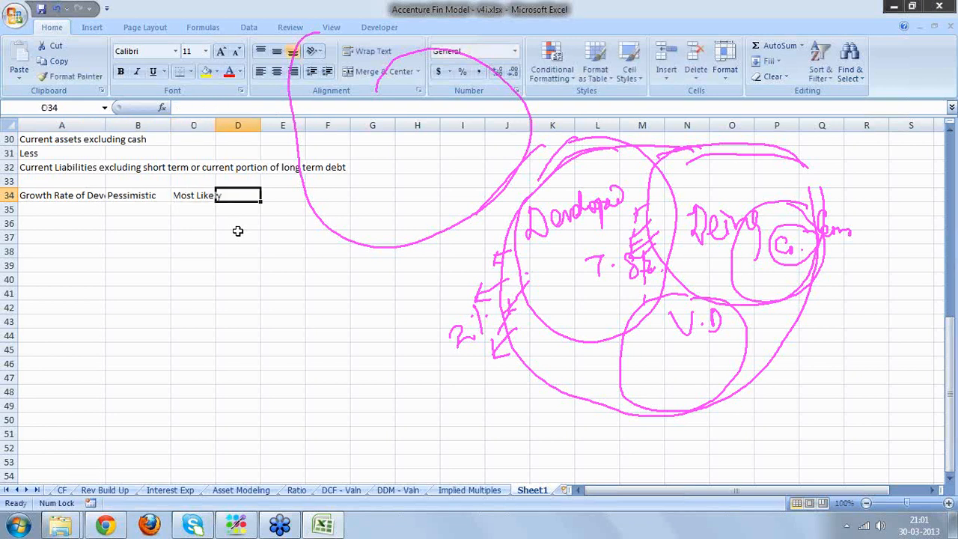
type("Optimistics")
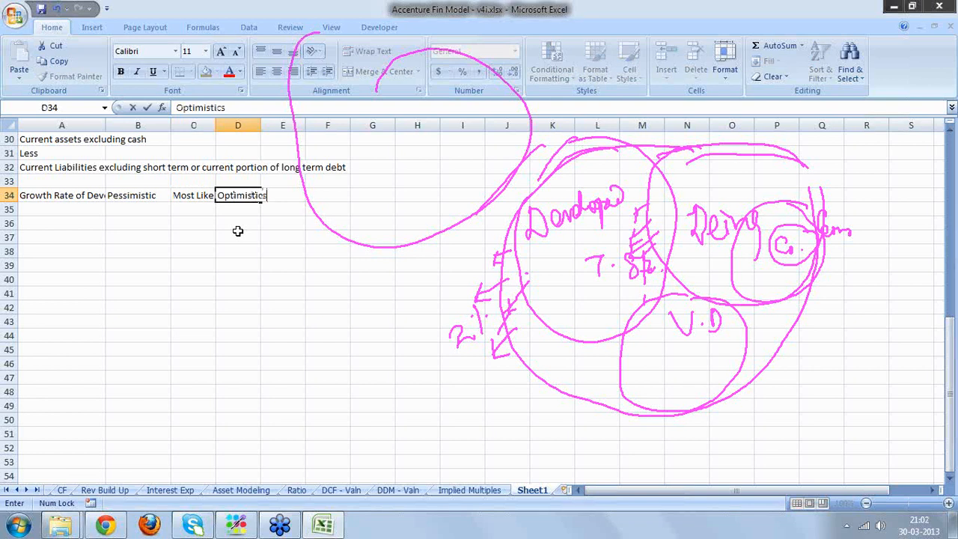
key("Return")
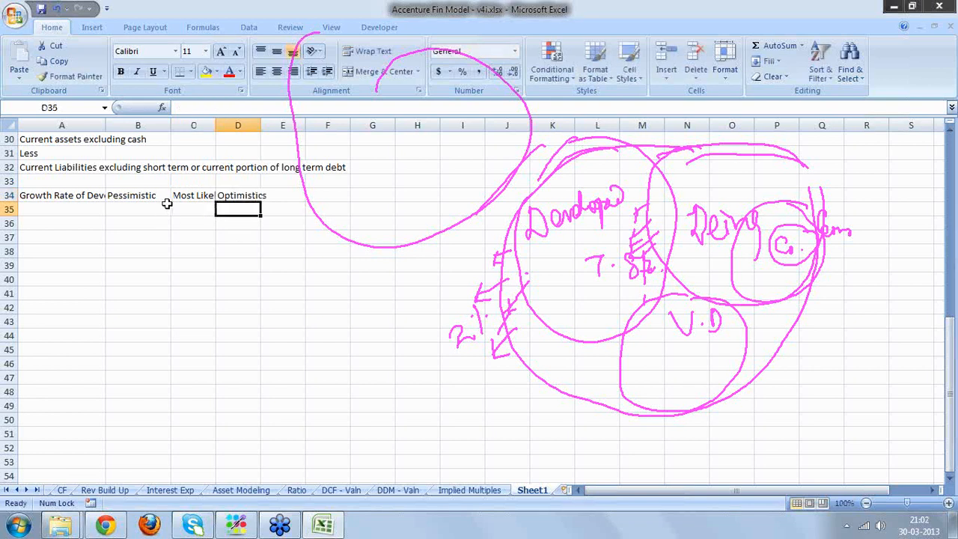
- Widen column A and move the three scenario headings from B34:D34 up one row to B33:D33
left_click(76, 205)
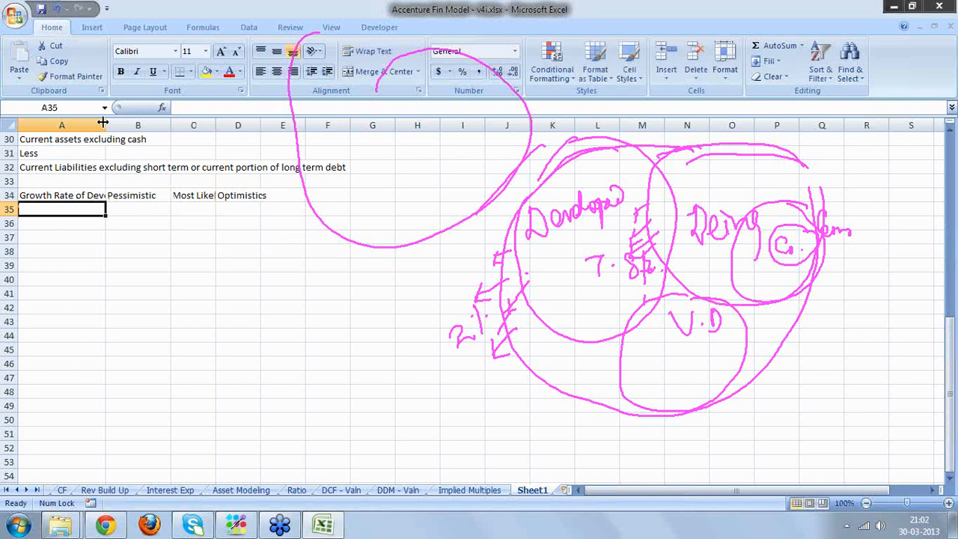
left_click_drag(102, 122, 148, 129)
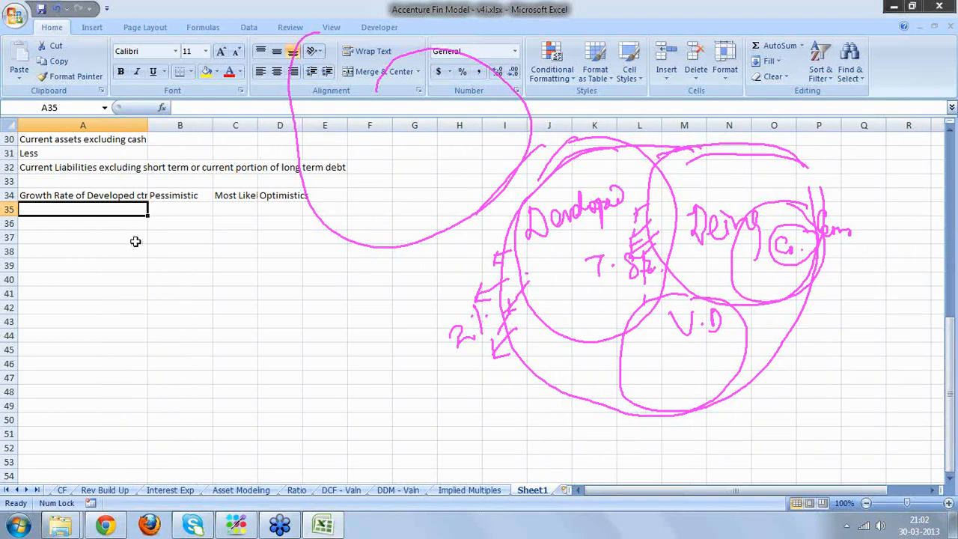
left_click_drag(175, 195, 268, 194)
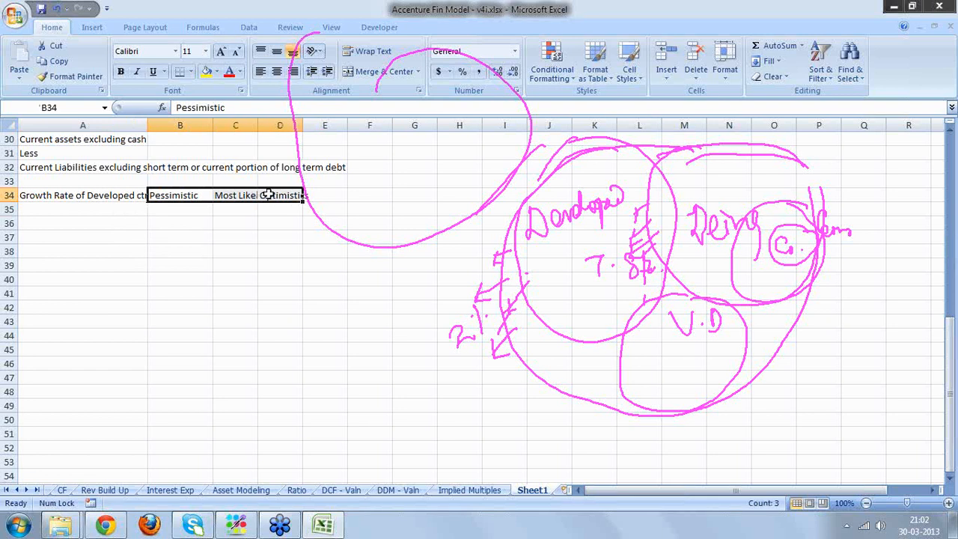
key("ctrl+c")
left_click(204, 179)
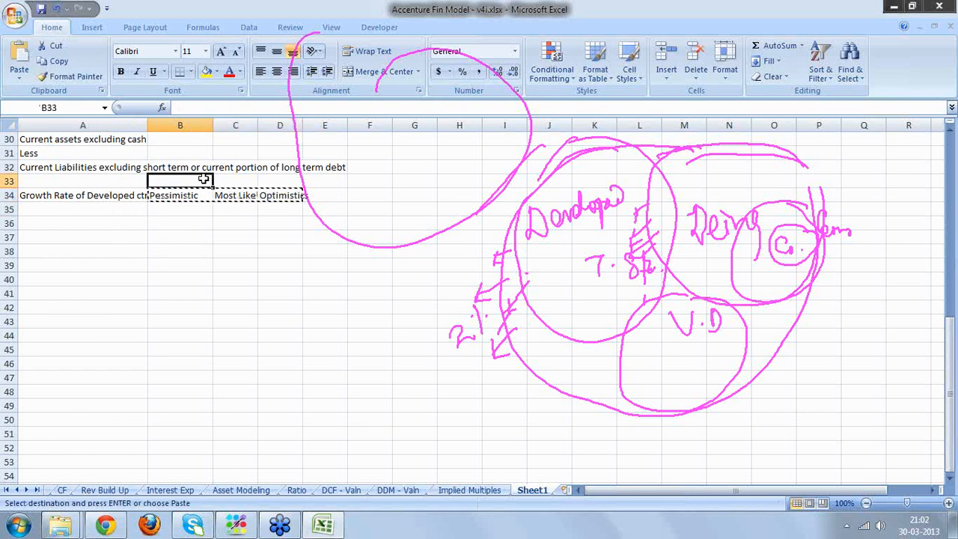
key("ctrl+v")
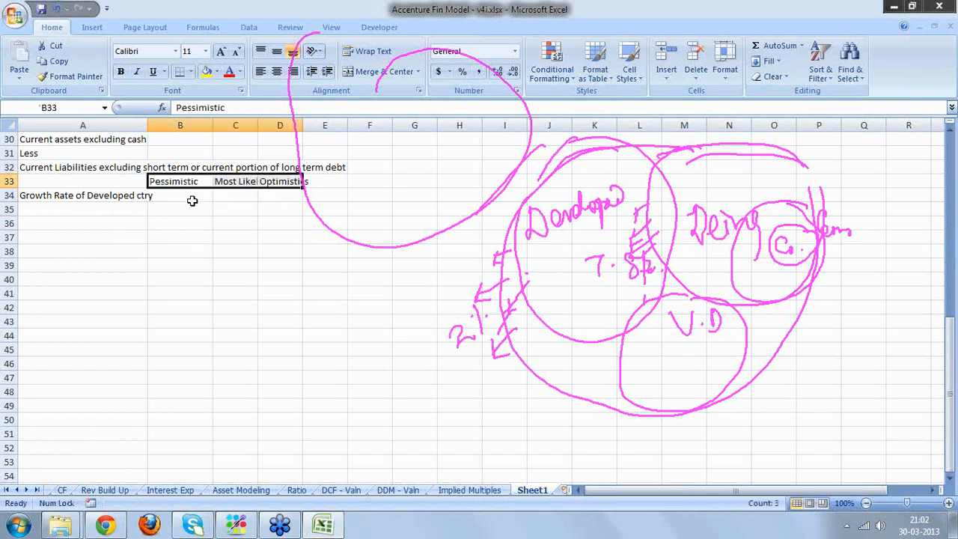
- Enter the developed country growth rates in row 34: 1% pessimistic, 1.5% most likely and 2% optimistic
left_click(192, 201)
type("1%")
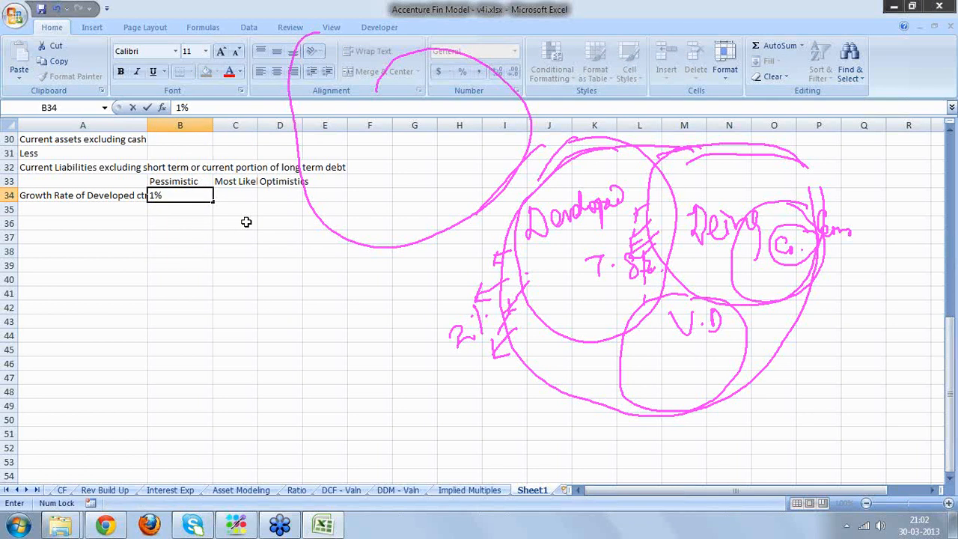
key("Tab")
key("Tab")
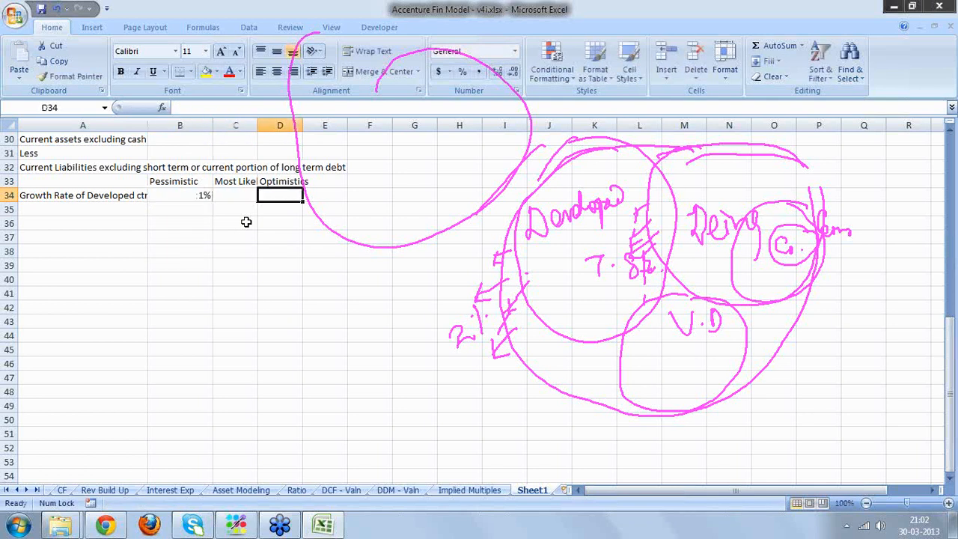
type("2")
key("Return")
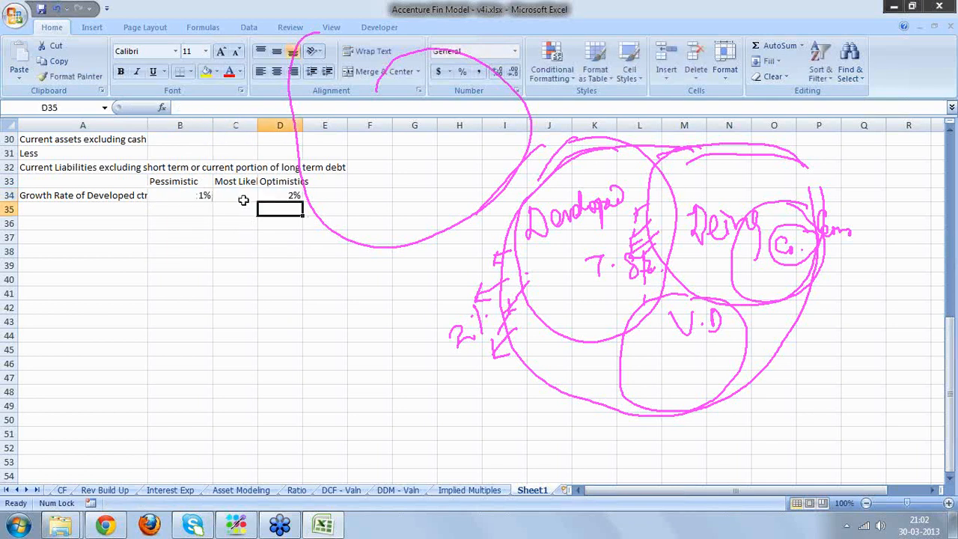
left_click(252, 196)
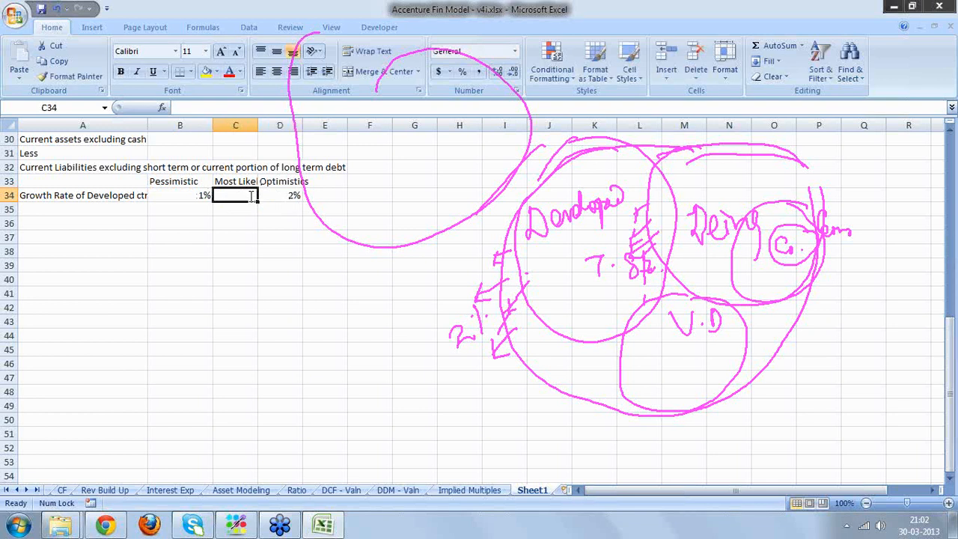
type("1.5%")
key("Return")
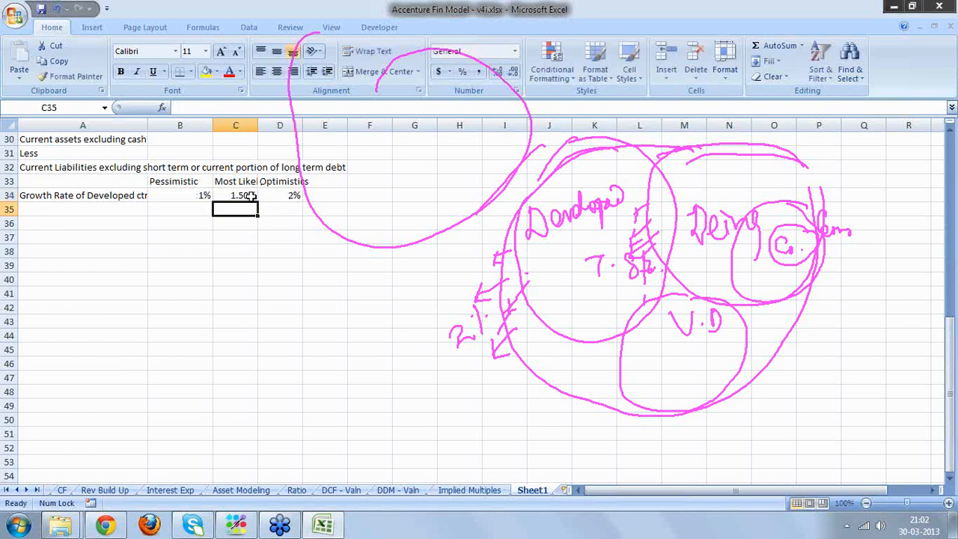
- Enter the label "Credit for high growth phase" in cell A35
left_click(133, 212)
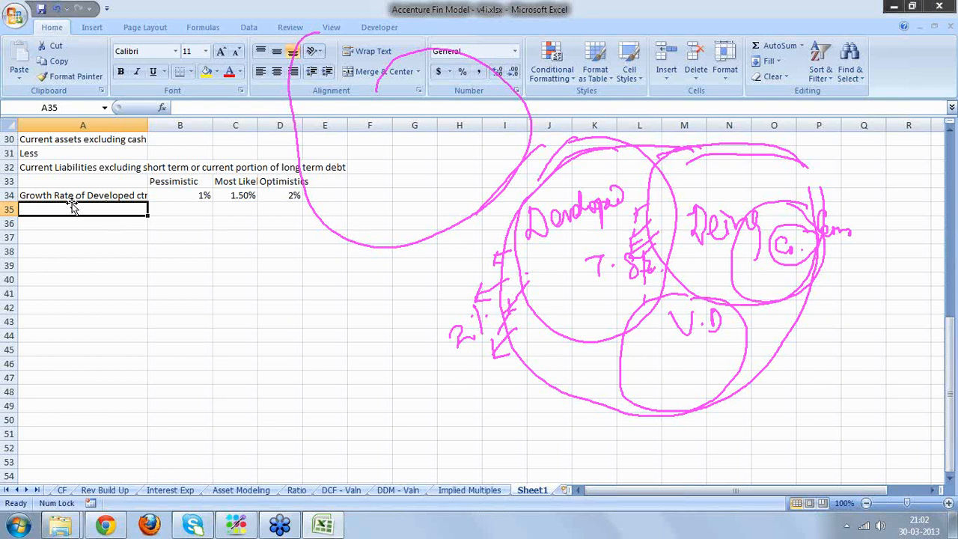
left_click(133, 194)
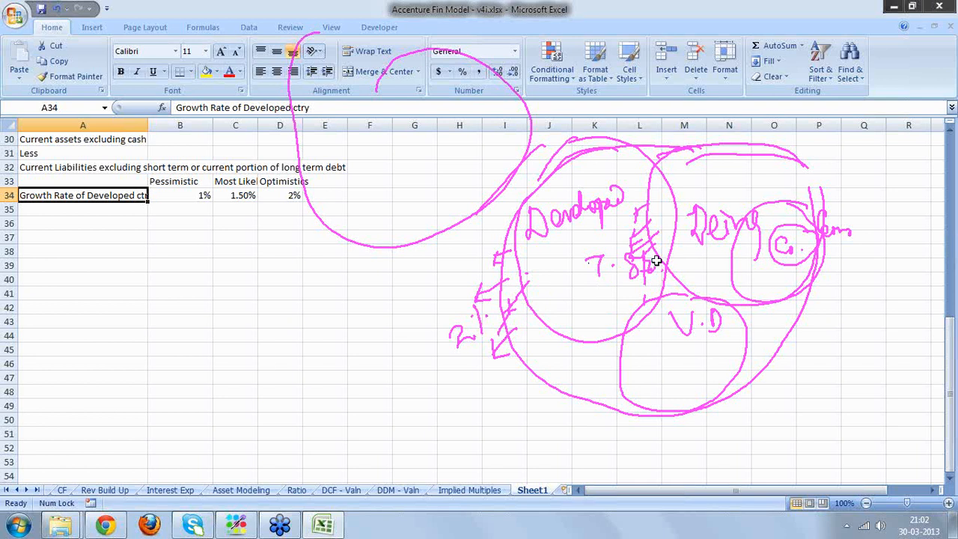
left_click(105, 211)
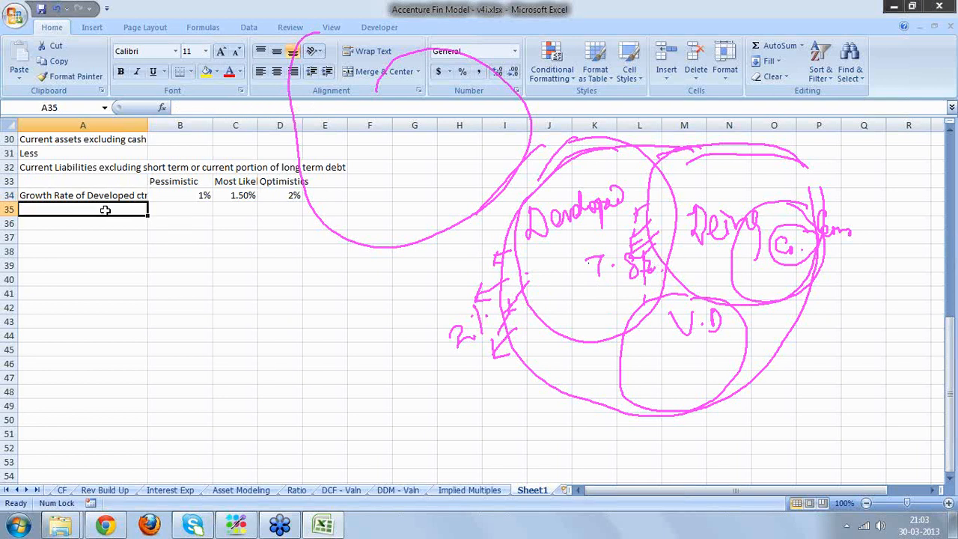
type("Per")
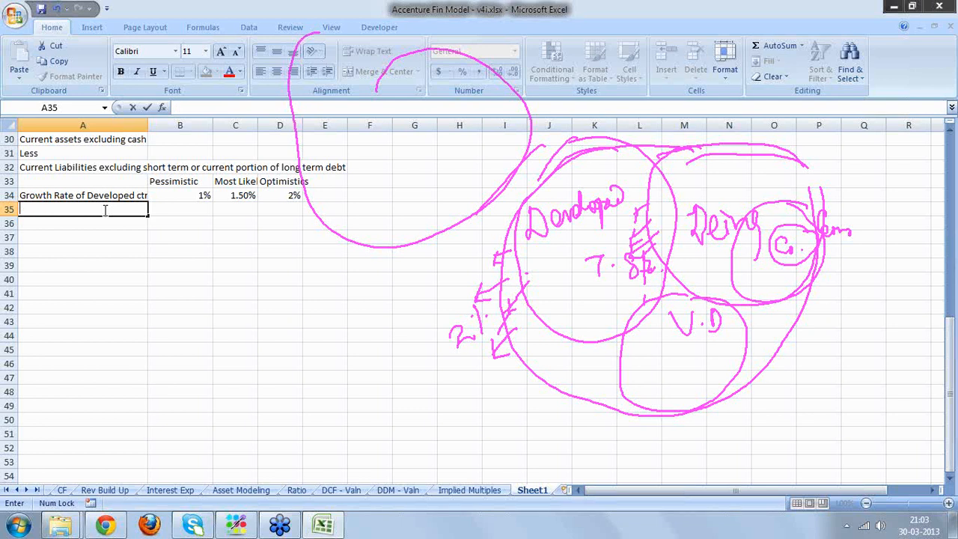
type("Credit for high growt")
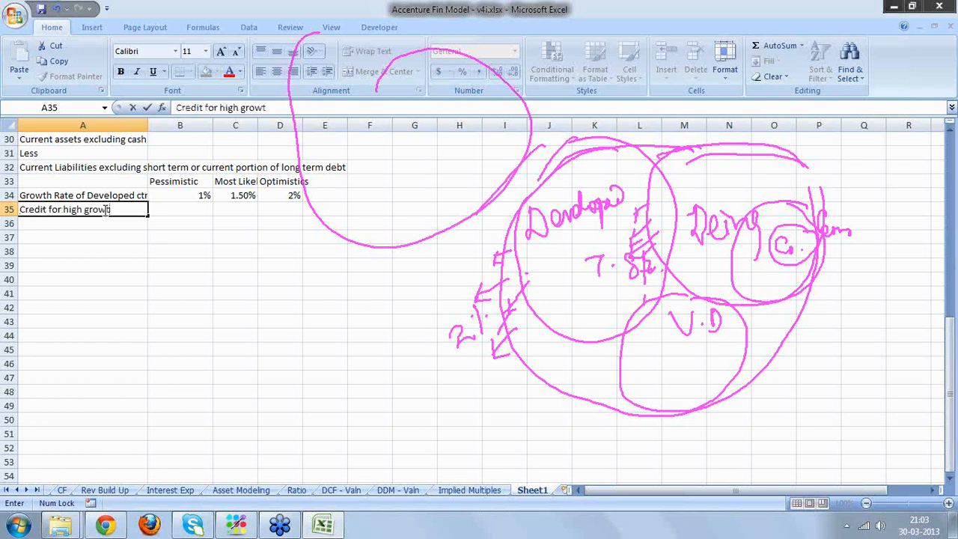
type("h pahse")
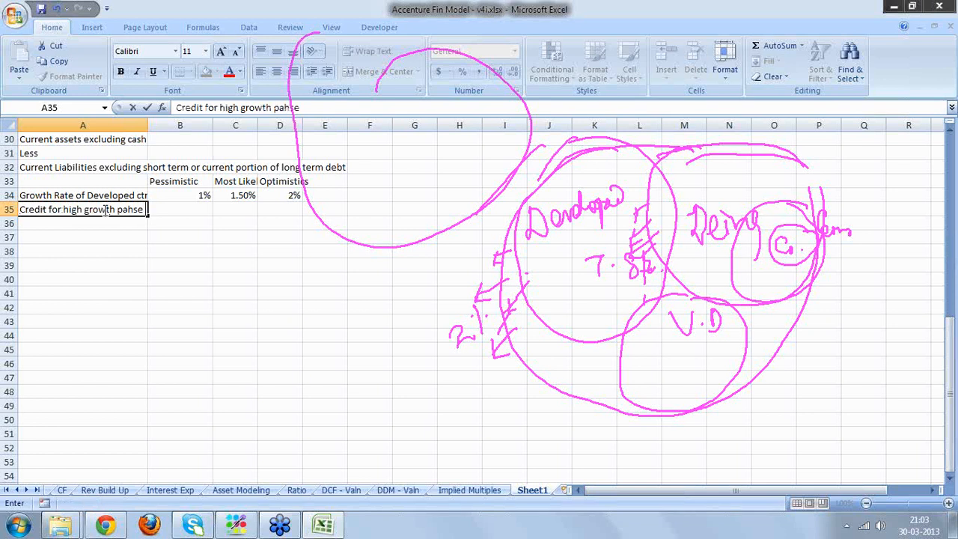
key("BackSpace")
key("BackSpace")
type("hase")
key("Return")
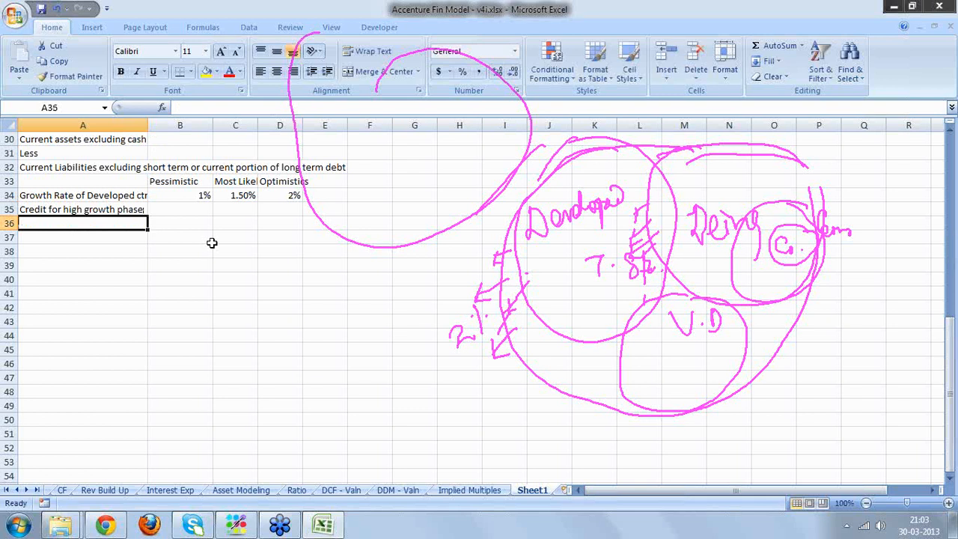
- Enter the high growth phase credits in row 35: 0.5% pessimistic, 0.75% most likely and 1% optimistic
left_click(195, 209)
type("0.")
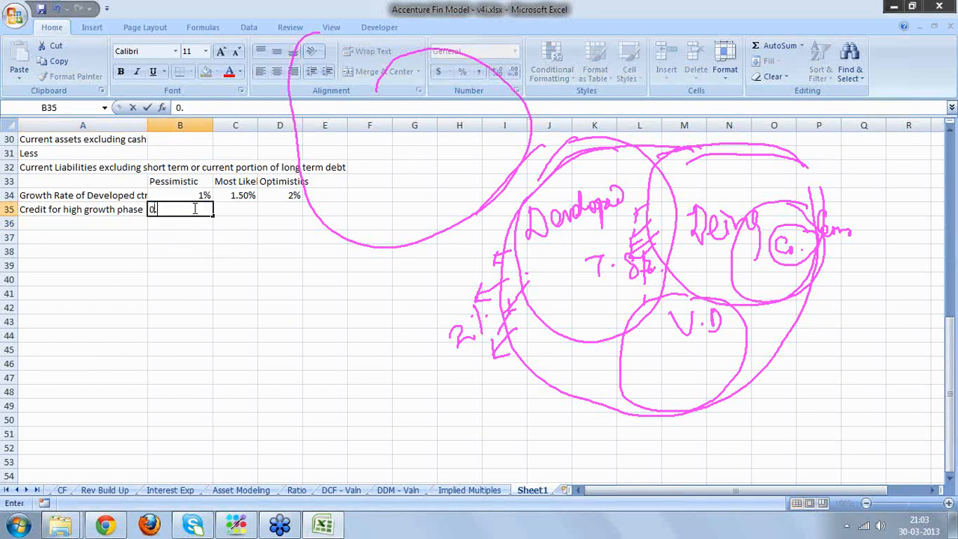
type("5%")
key("Tab")
key("Tab")
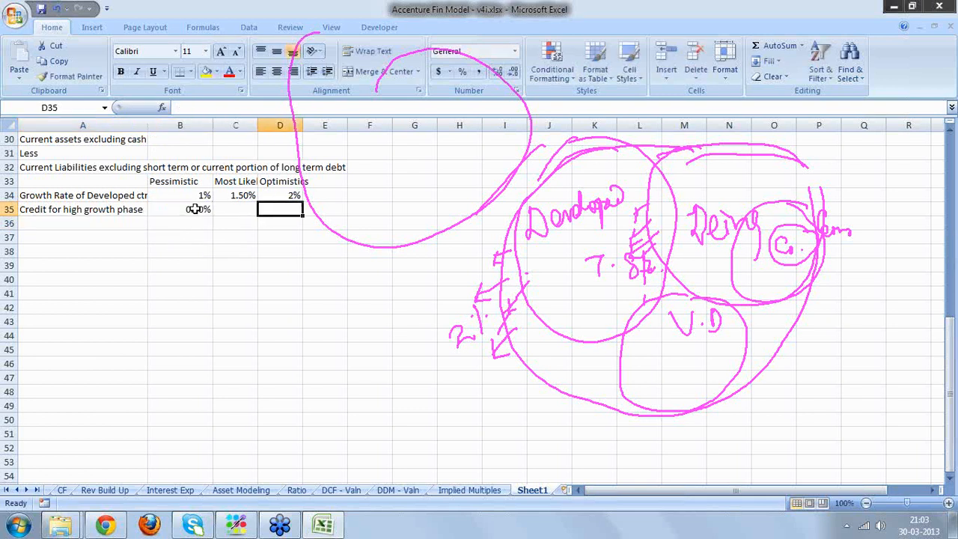
type("1%")
key("Return")
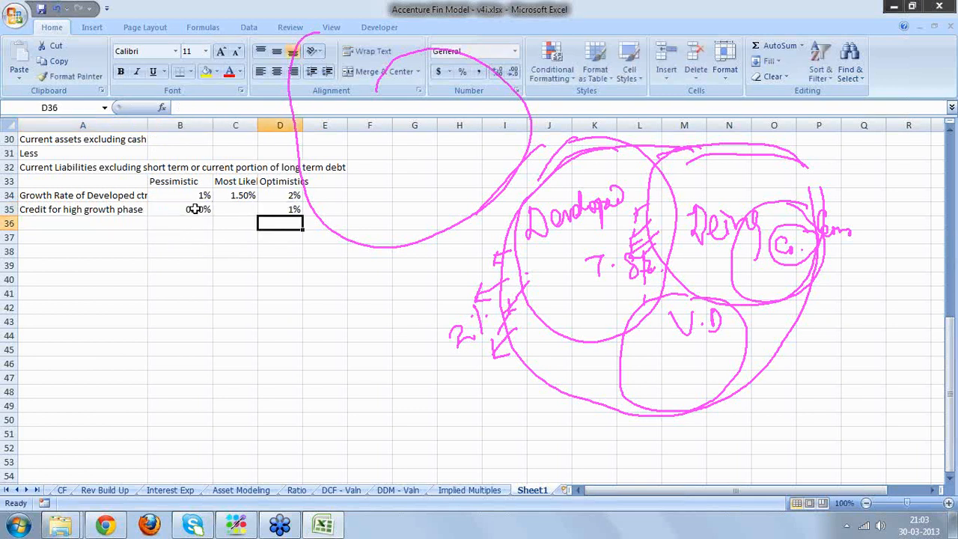
left_click(252, 211)
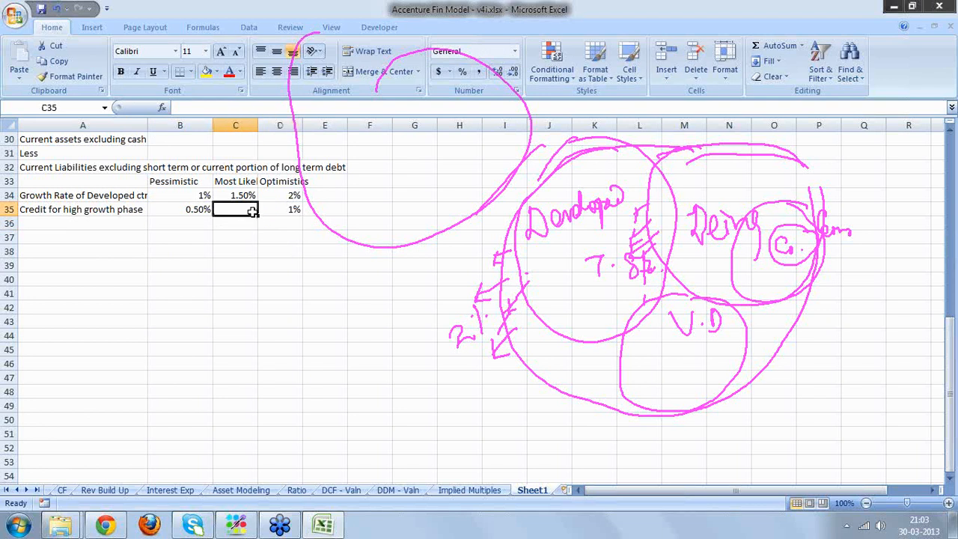
type("0.75")
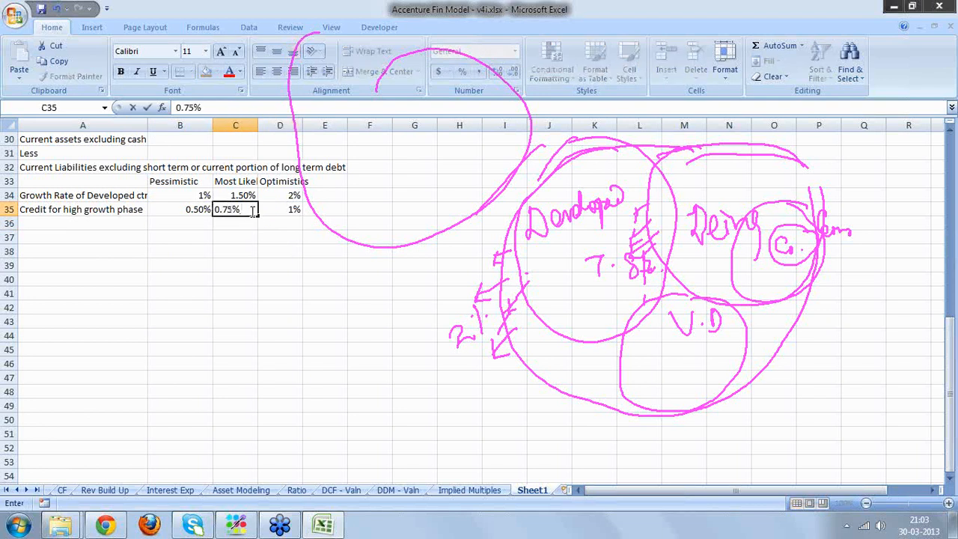
key("Return")
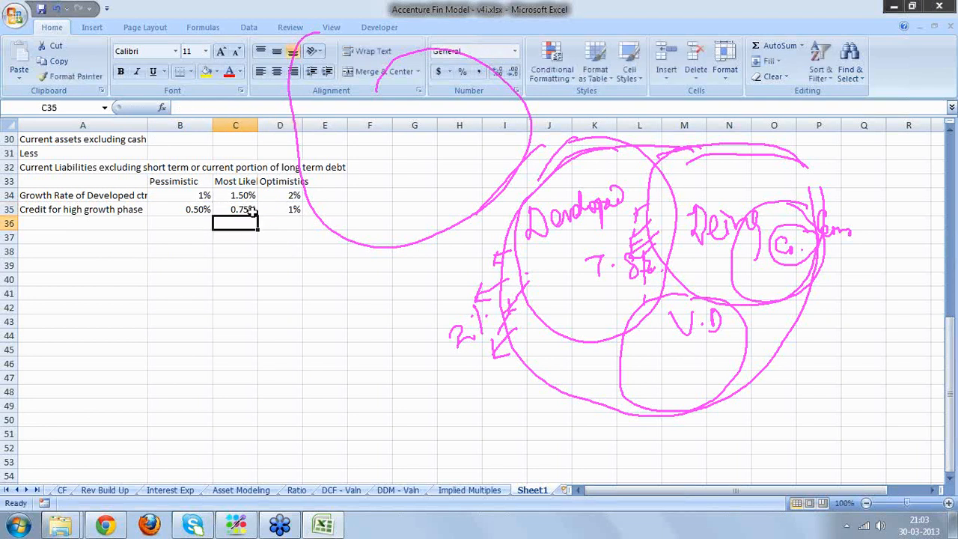
- Enter the label "Credit for high growth phase of your industry" in cell A36
left_click(125, 222)
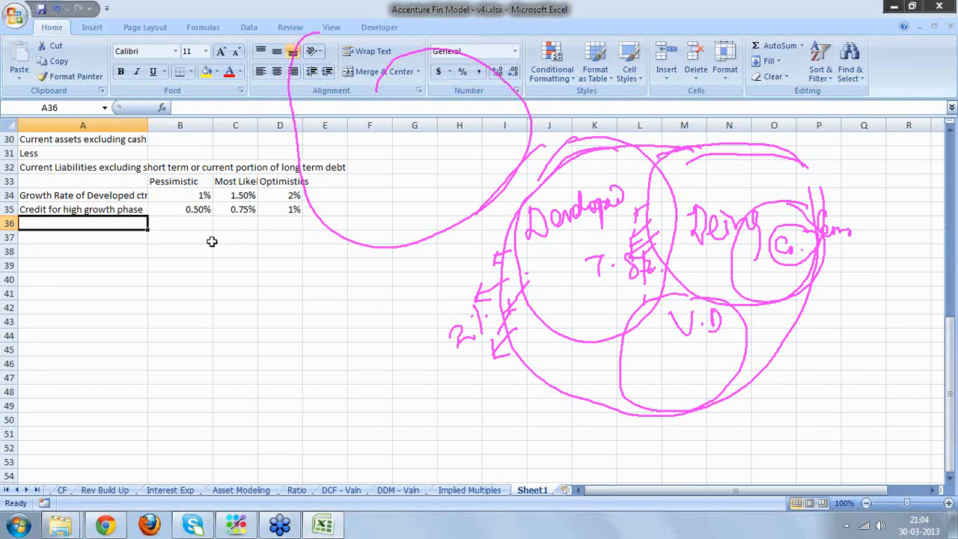
type("Credit fo")
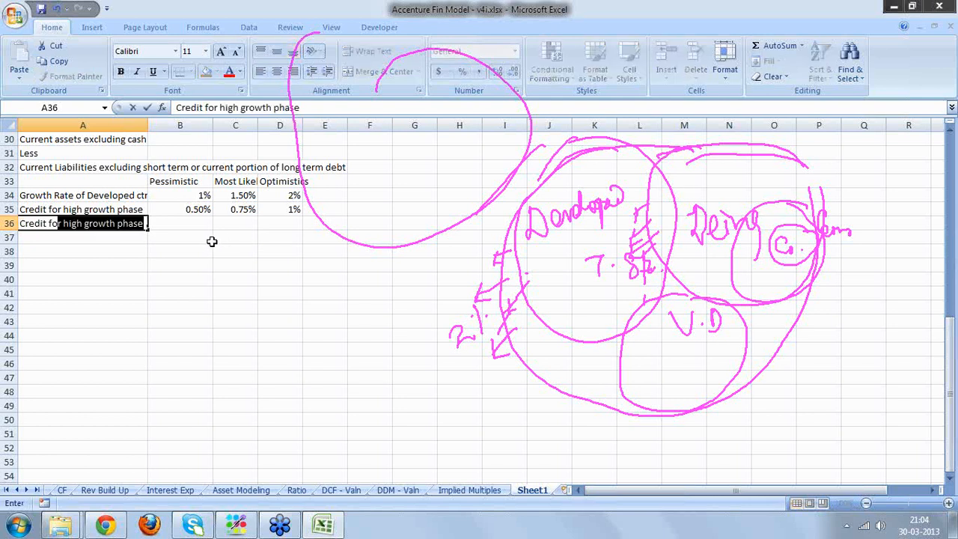
type("r high grow")
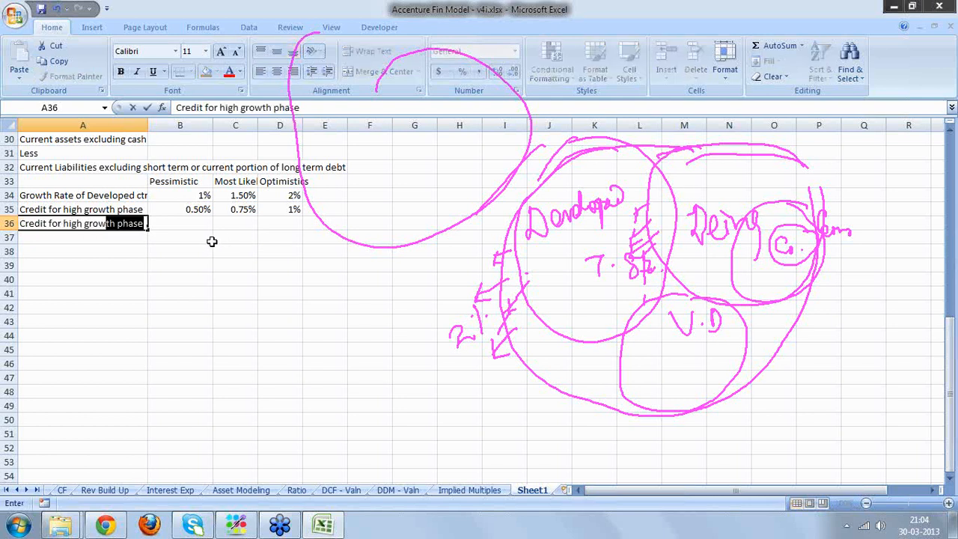
type("th phase")
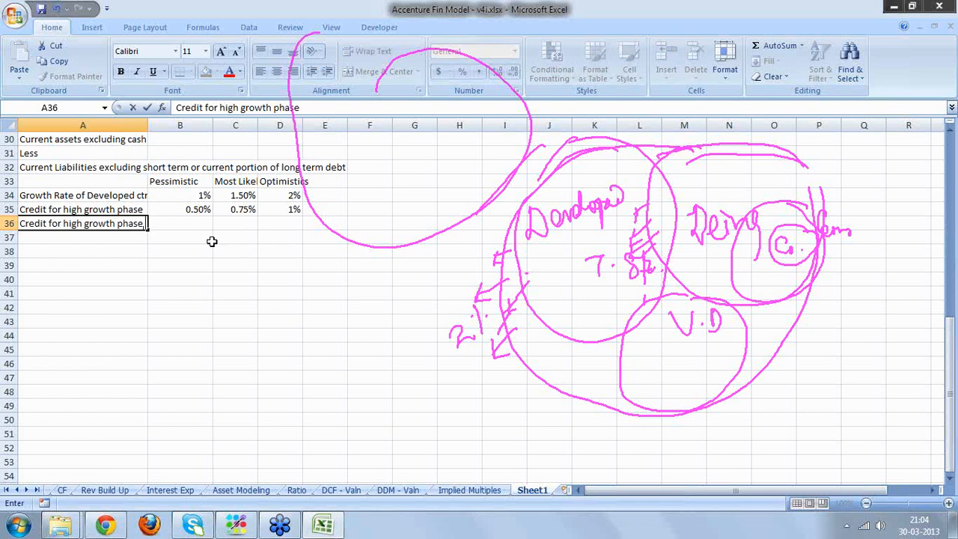
type(" of your ind")
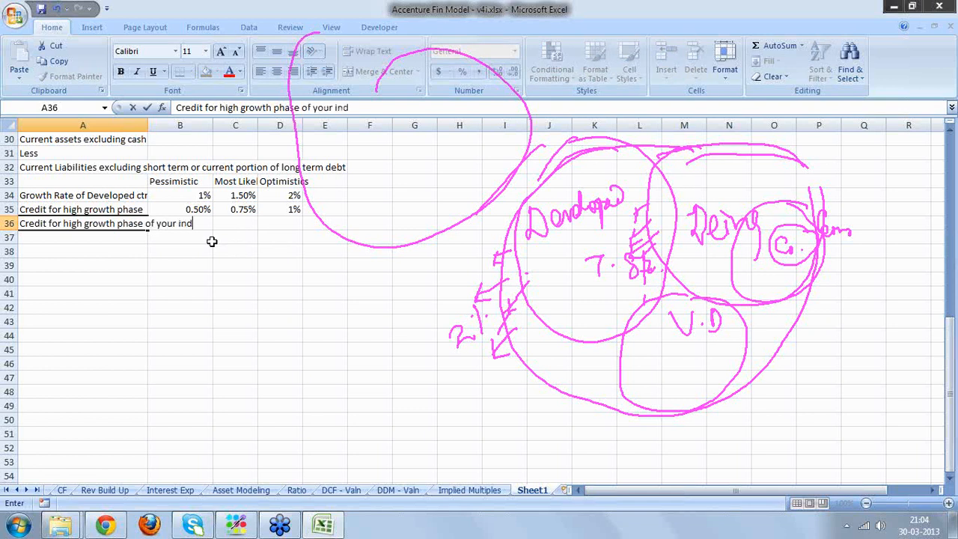
type("ustry")
key("Up")
- Copy the high growth credits from B35:D35 into row 36 for the industry credit
left_click_drag(185, 209, 276, 209)
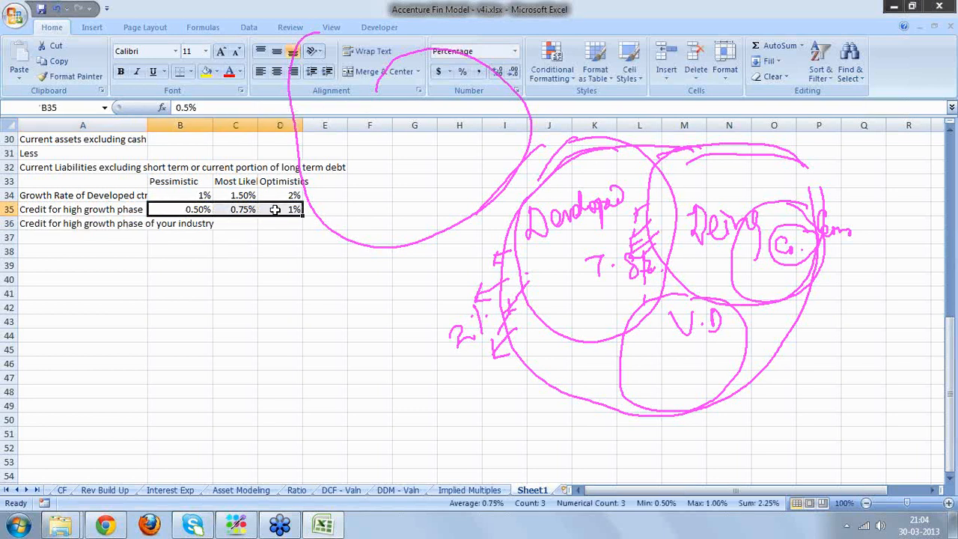
key("ctrl+c")
left_click(201, 220)
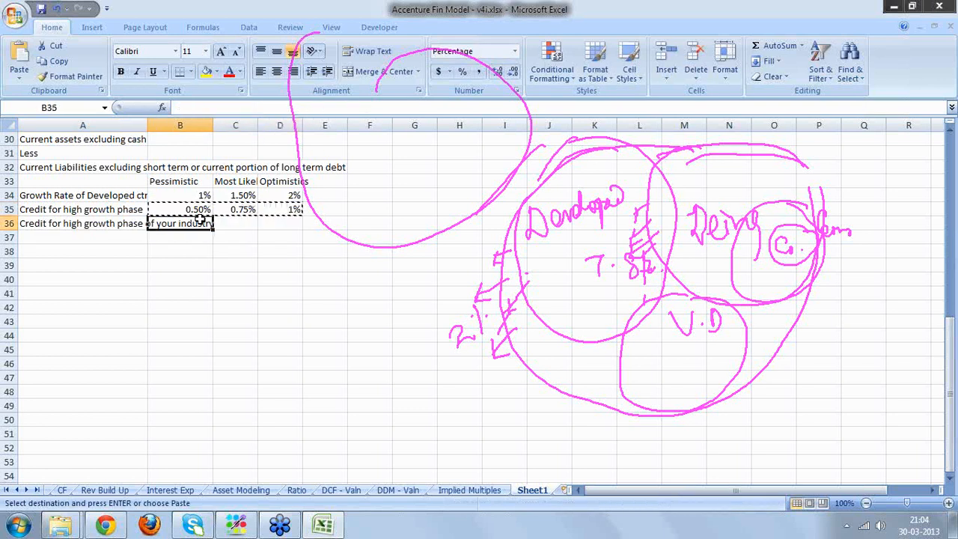
key("ctrl+v")
key("Escape")
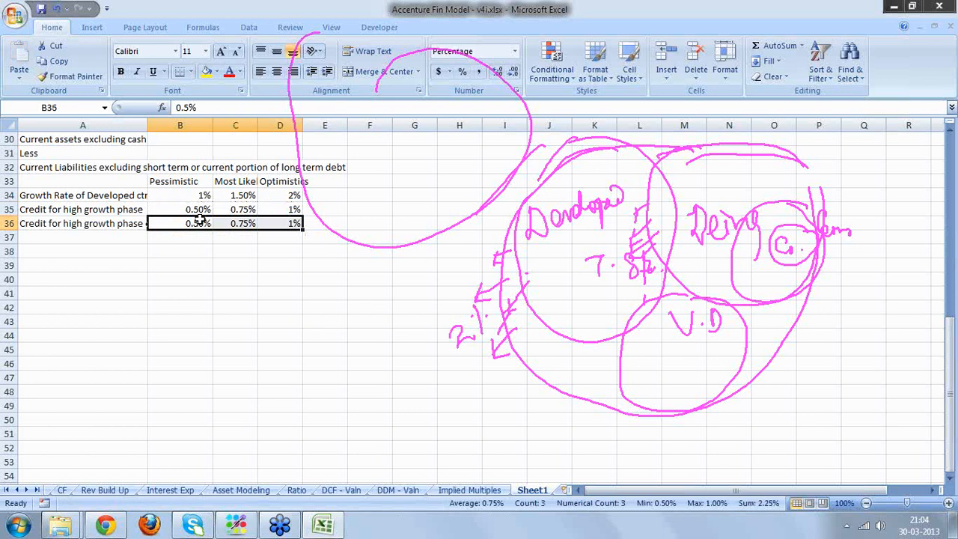
- Enter the label "Credit for high growth phase of your company" in cell A37
left_click(59, 233)
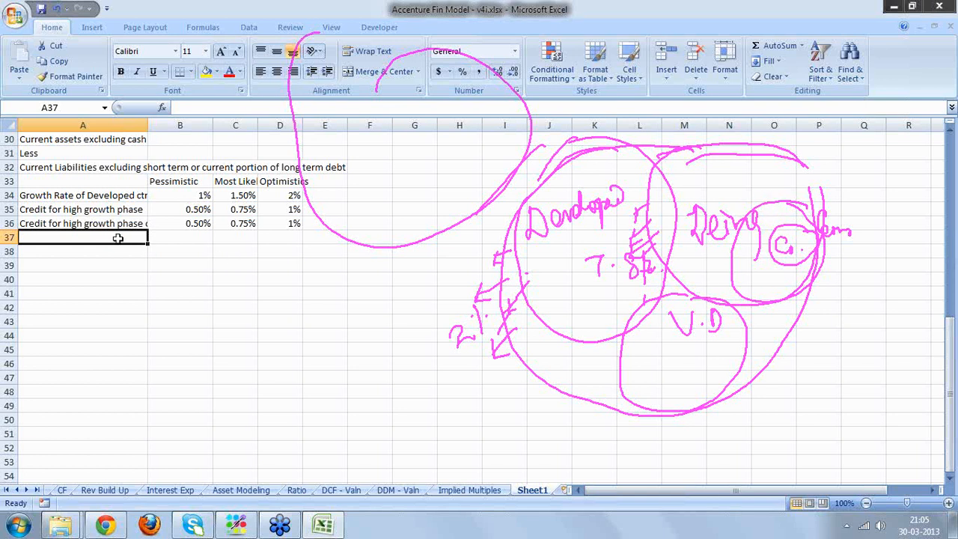
type("Credit fo")
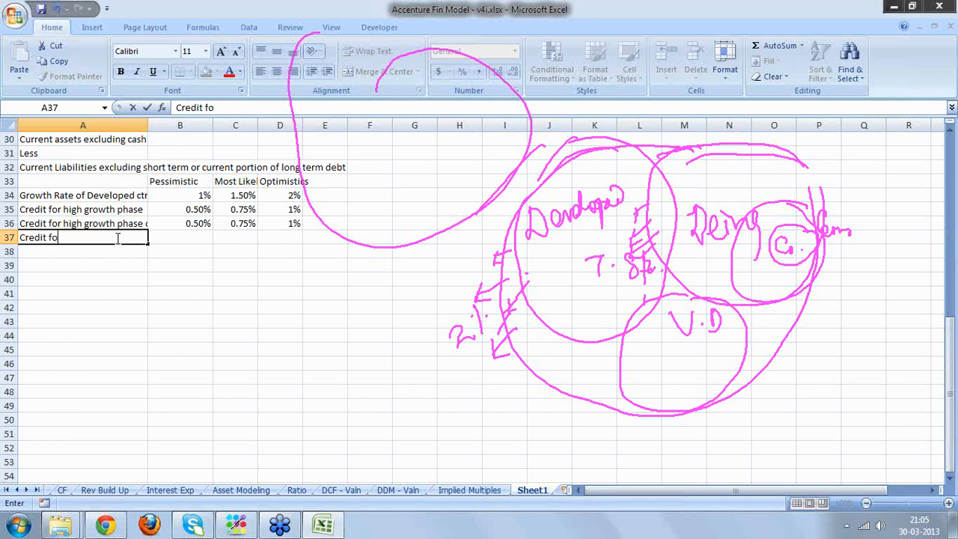
type("r high grow")
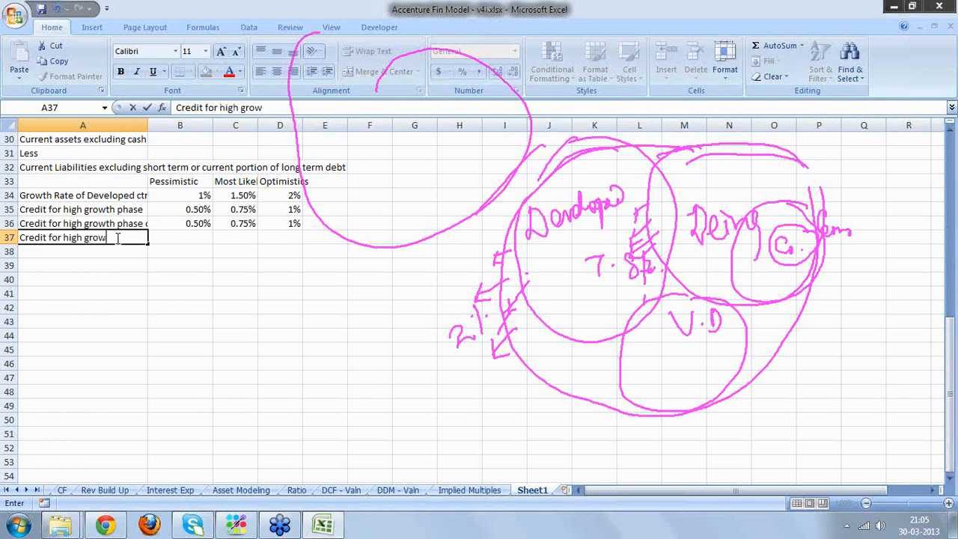
type("th phase of ")
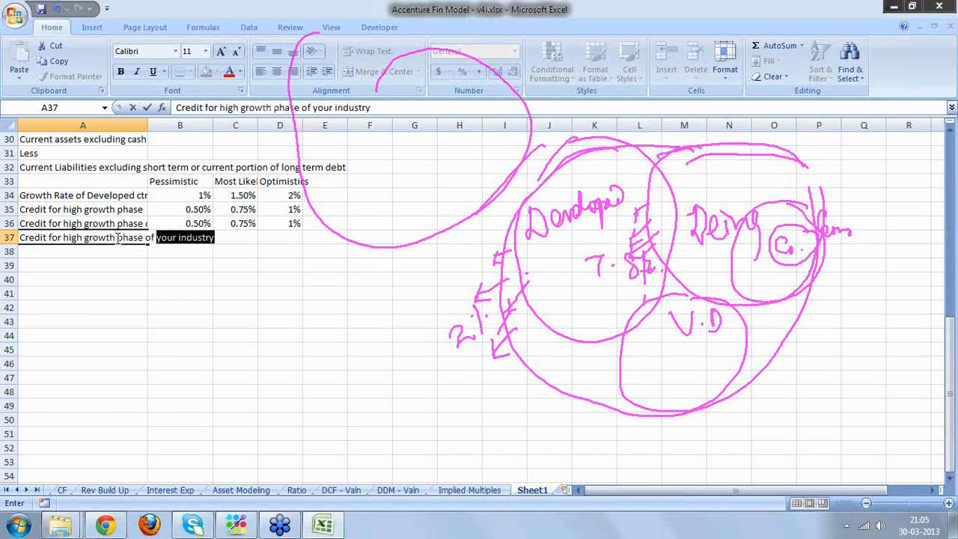
type("your company")
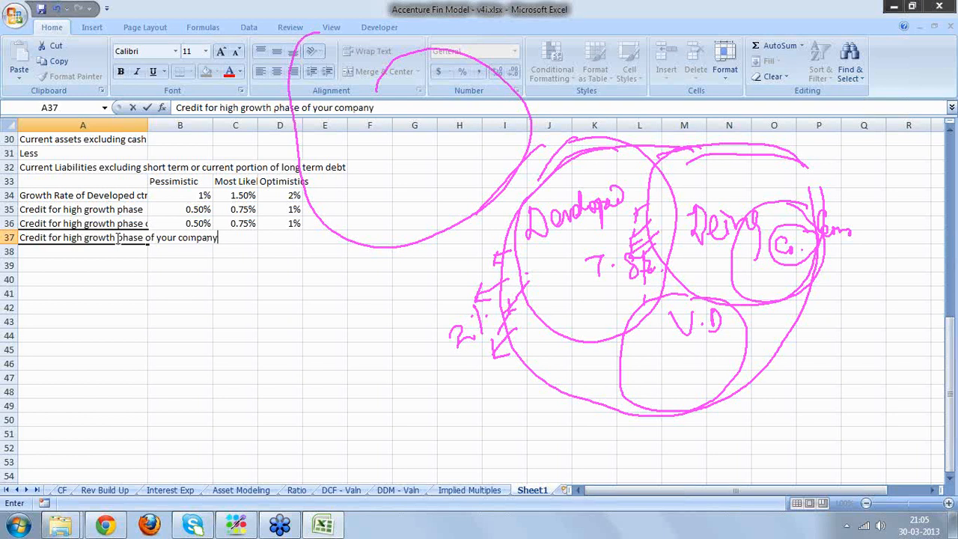
key("Return")
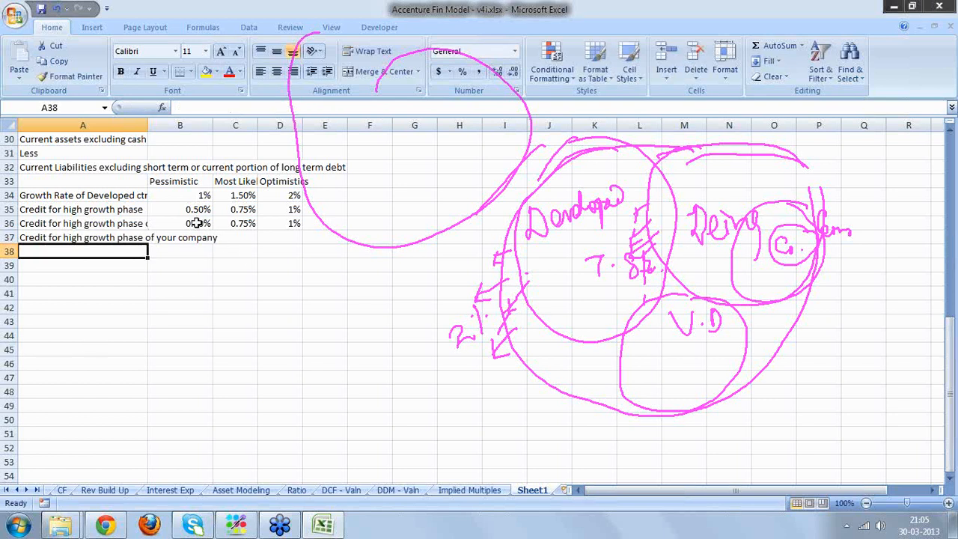
- Copy the industry credits from B36:D36 into row 37 for the company credit
left_click_drag(196, 219, 274, 223)
key("ctrl+c")
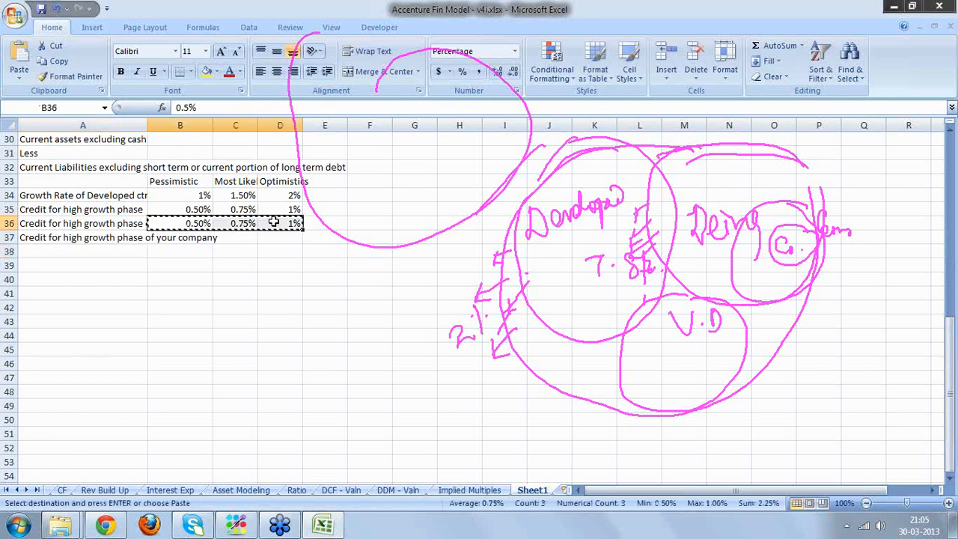
left_click(191, 237)
key("ctrl+v")
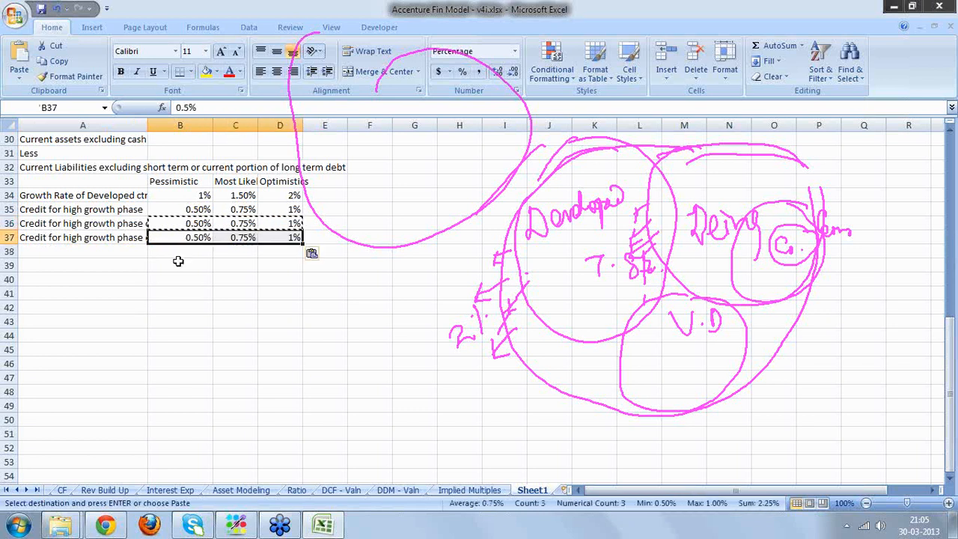
- Sum B34:B37 in cell B38 and fill the formula across to D38 for the other scenarios
left_click(179, 255)
key("Escape")
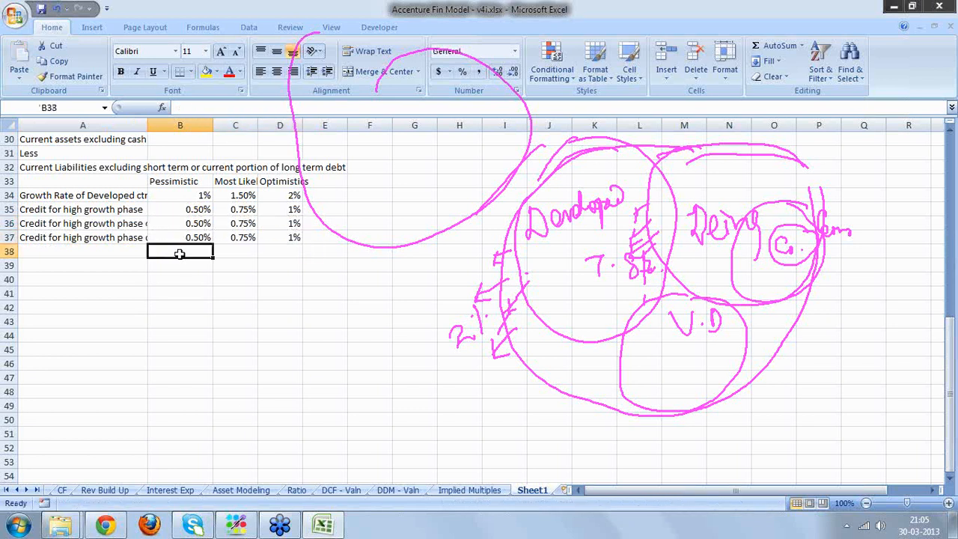
type("=sum(")
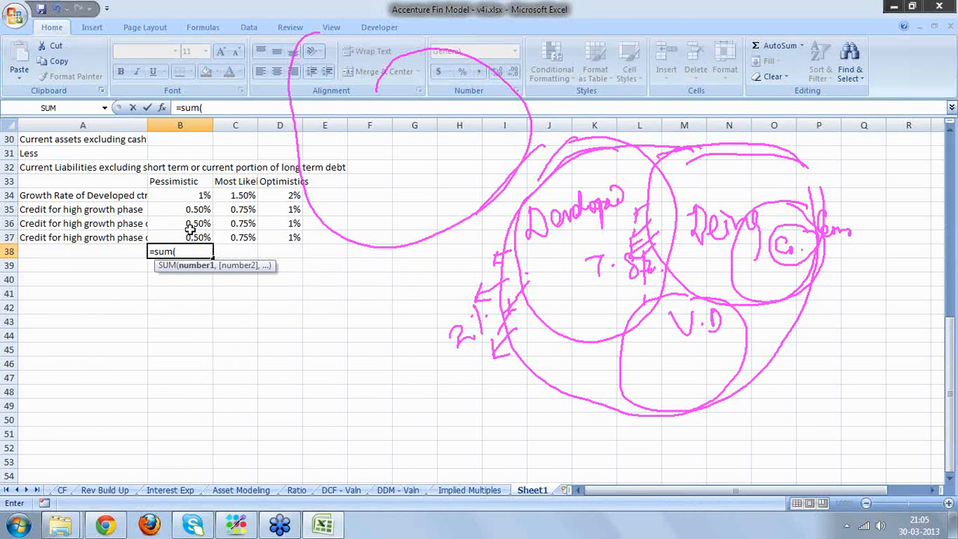
left_click_drag(202, 194, 197, 238)
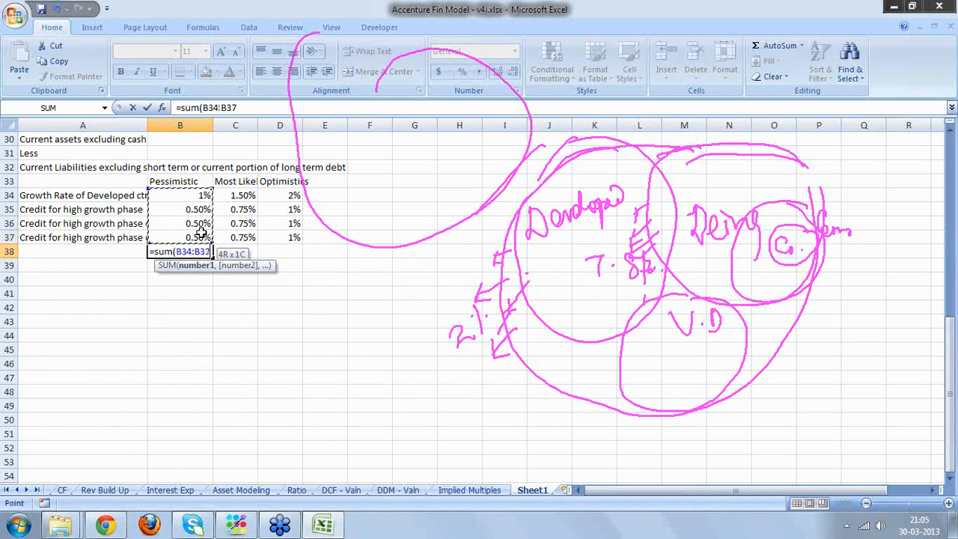
key("Return")
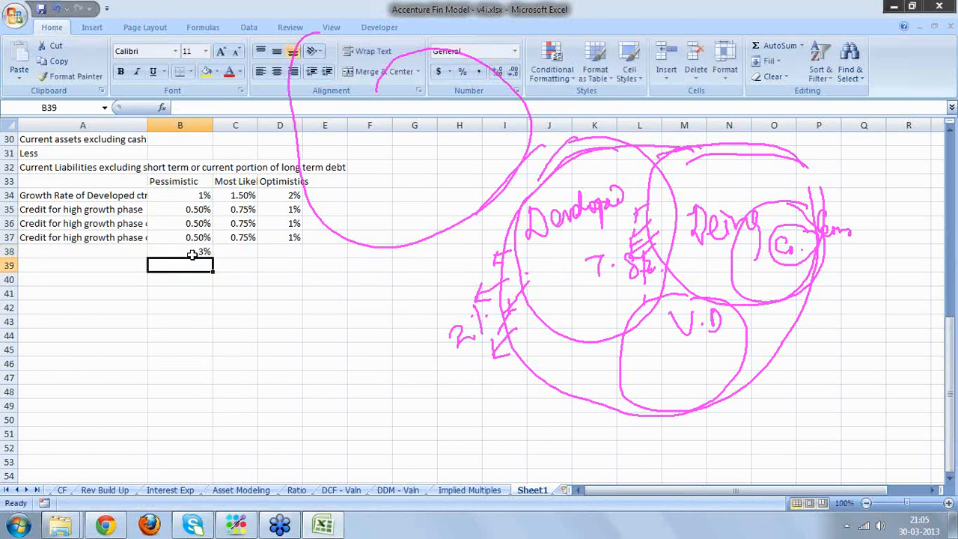
left_click(192, 255)
left_click_drag(213, 258, 301, 254)
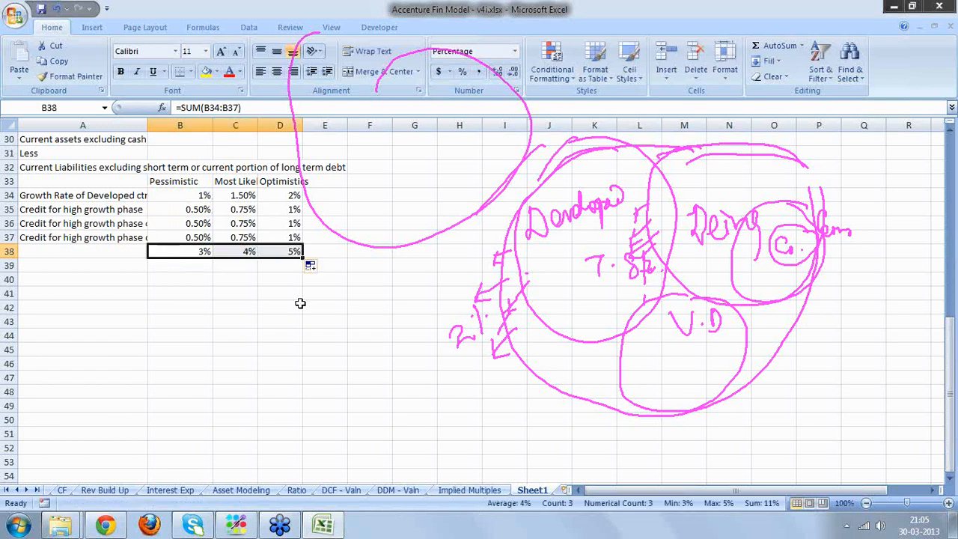
left_click(247, 253)
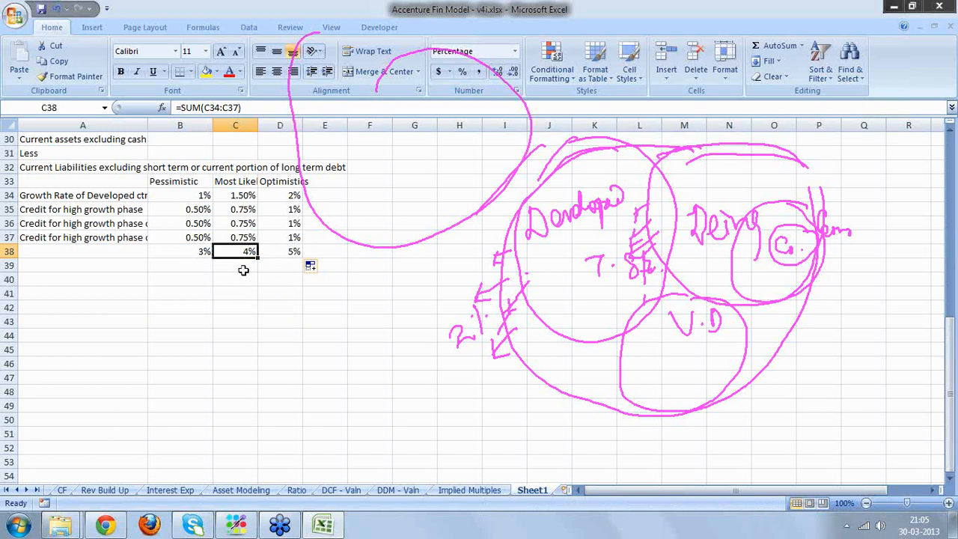
left_click(204, 252)
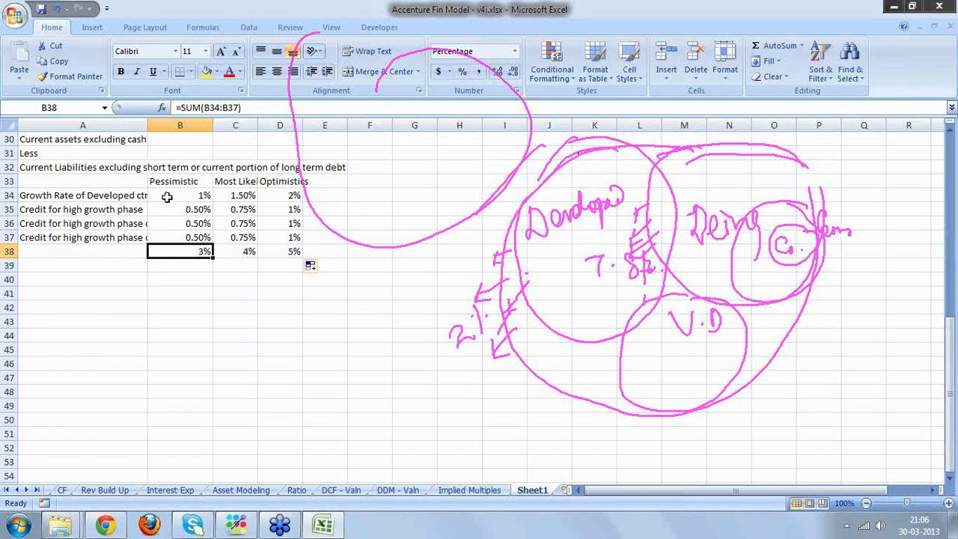
left_click_drag(170, 195, 205, 195)
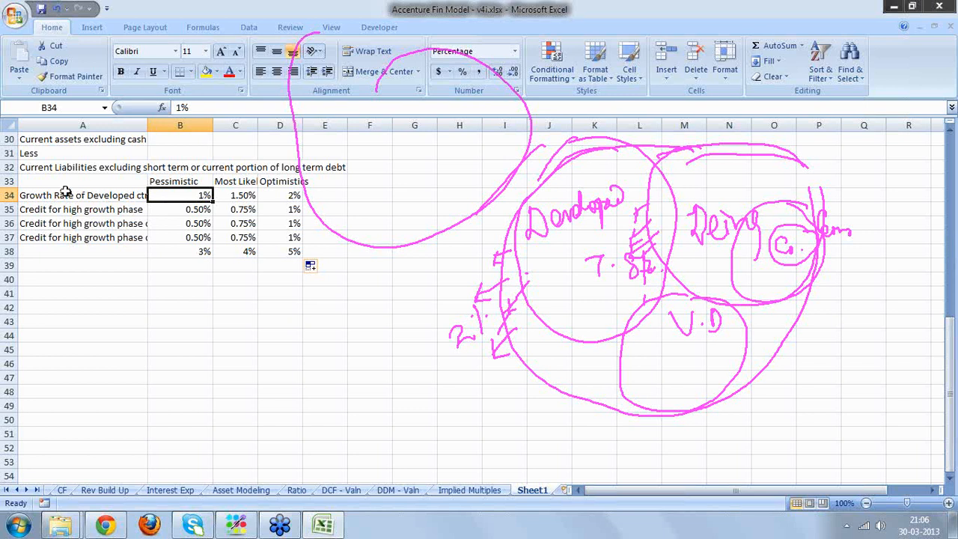
left_click(45, 265)
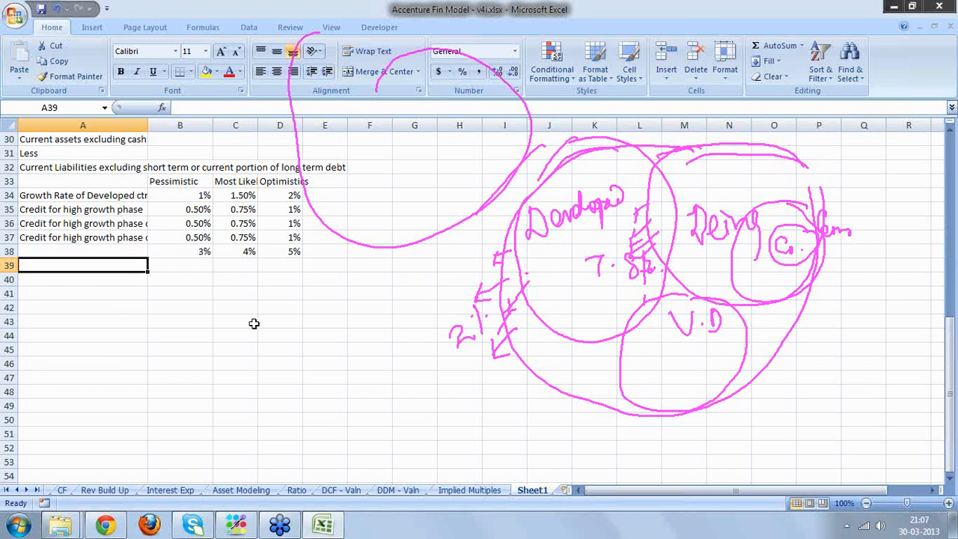
left_click(240, 247)
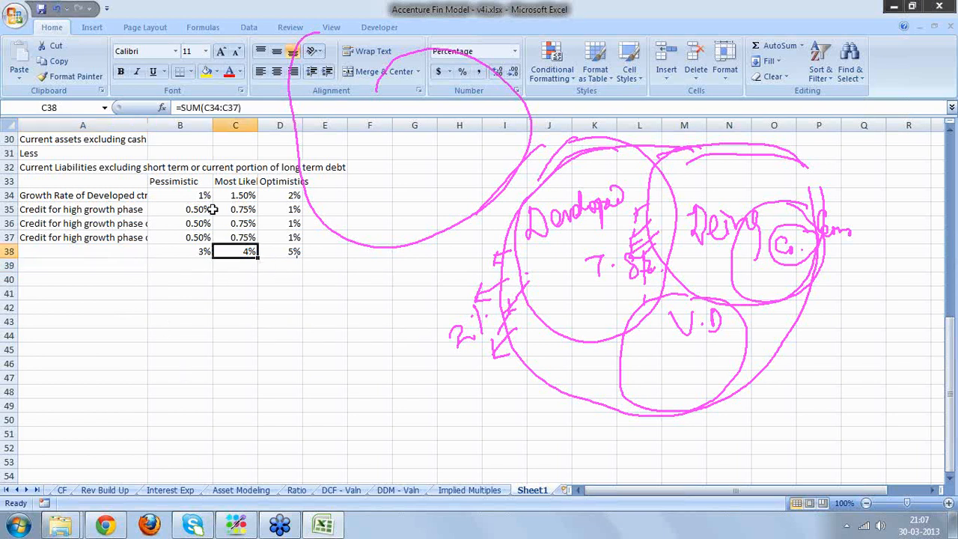
left_click_drag(206, 194, 246, 212)
left_click_drag(247, 216, 279, 238)
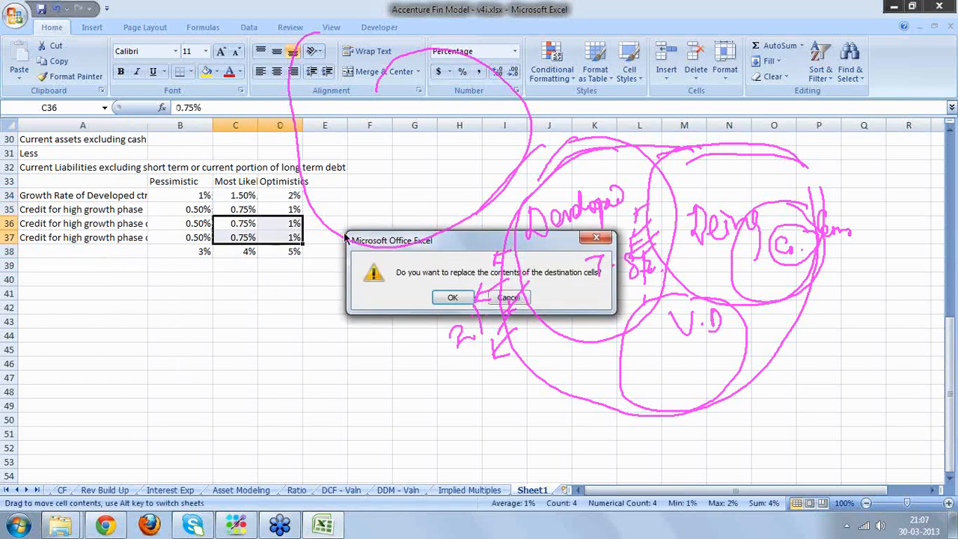
left_click(509, 296)
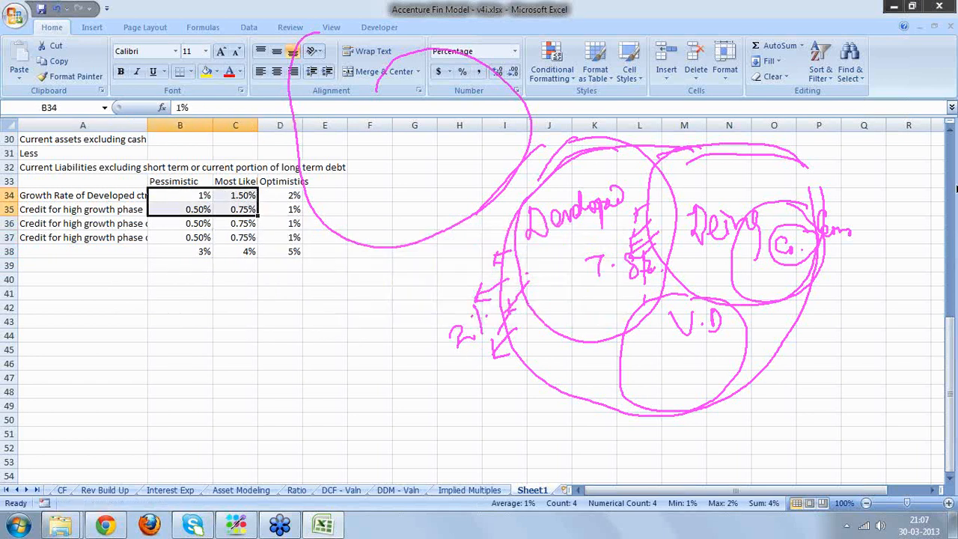
left_click(950, 181)
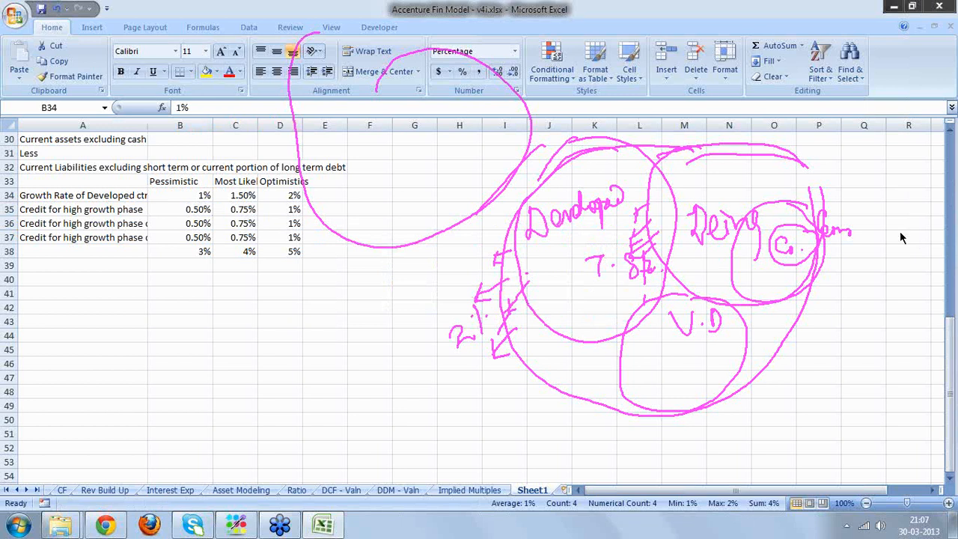
key("Escape")
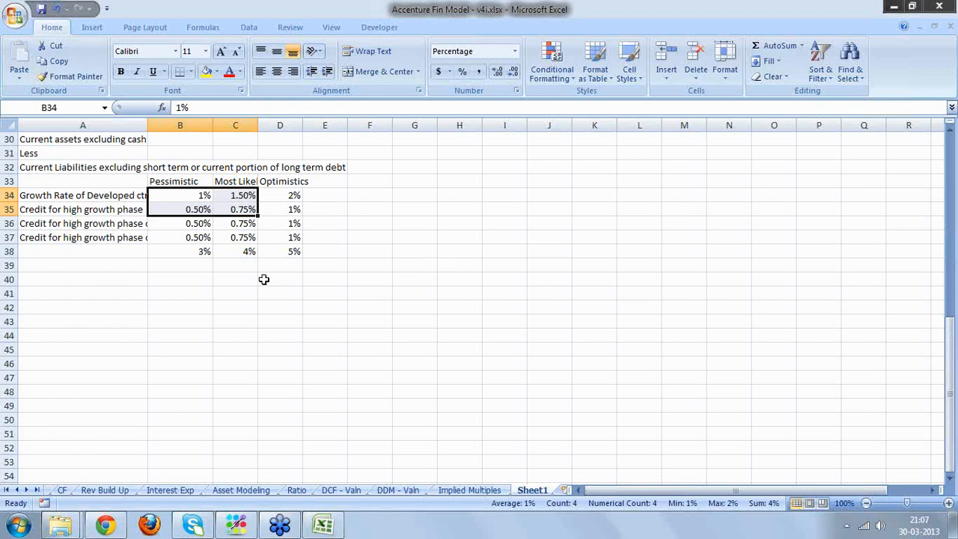
left_click(181, 278)
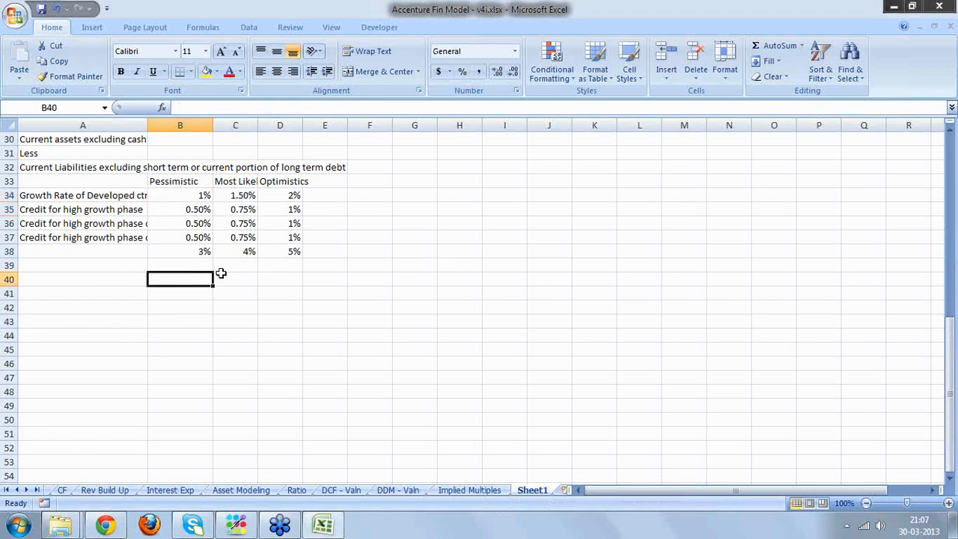
left_click(203, 253)
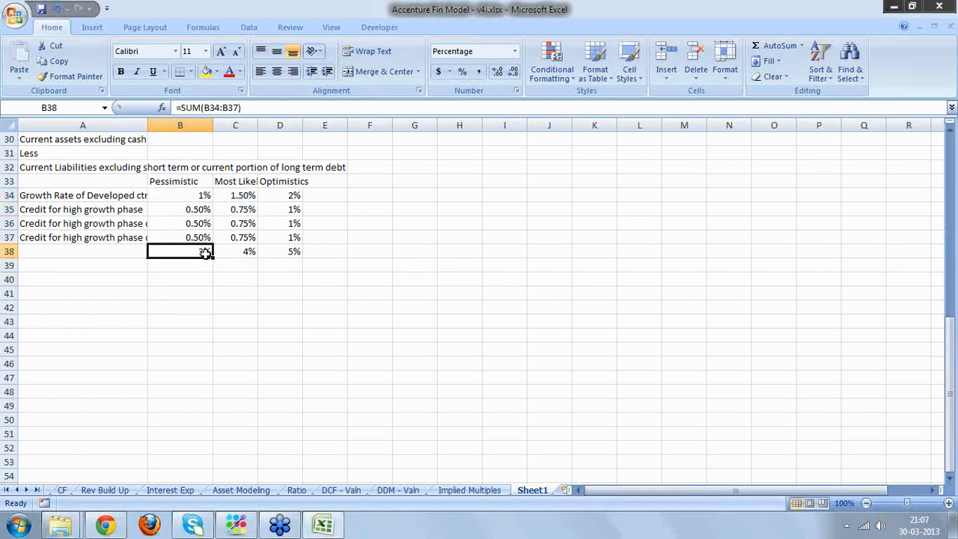
left_click(298, 251)
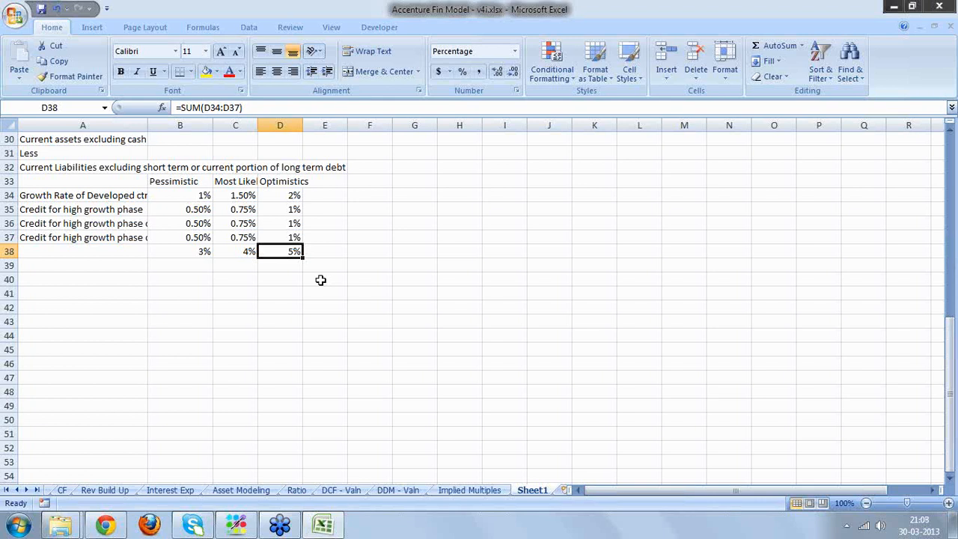
- Enter the label "FCFE" in cell A40 and its discount rate "Cost of equity" in B40
left_click(58, 283)
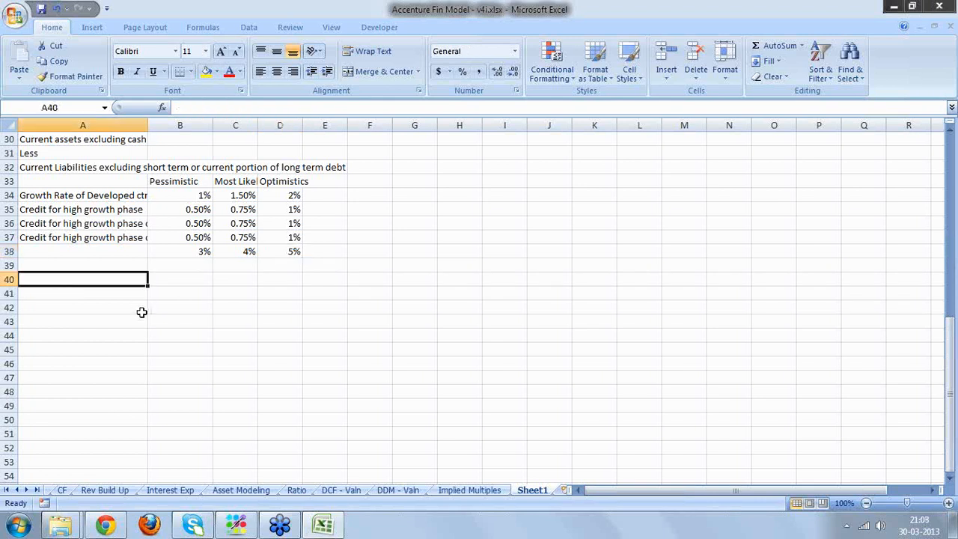
type("FCFE")
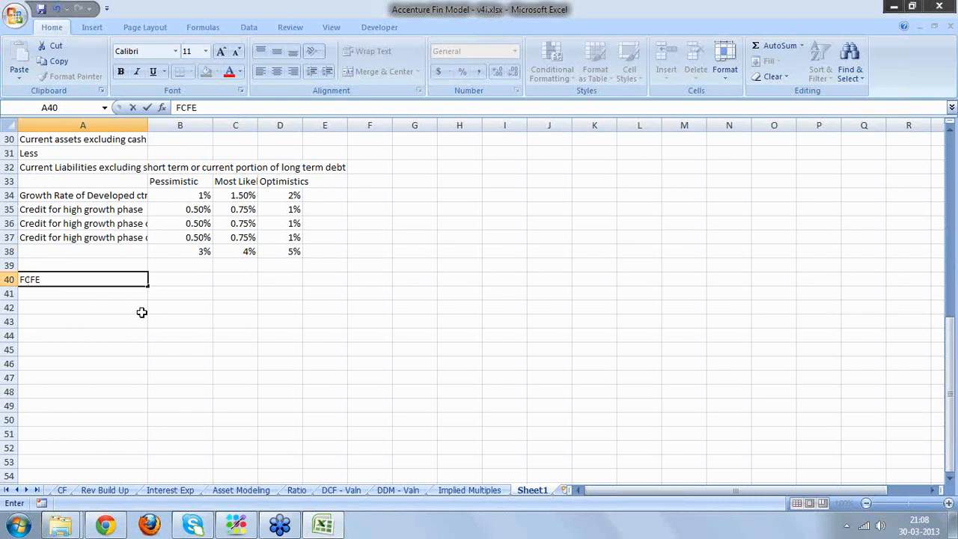
key("Tab")
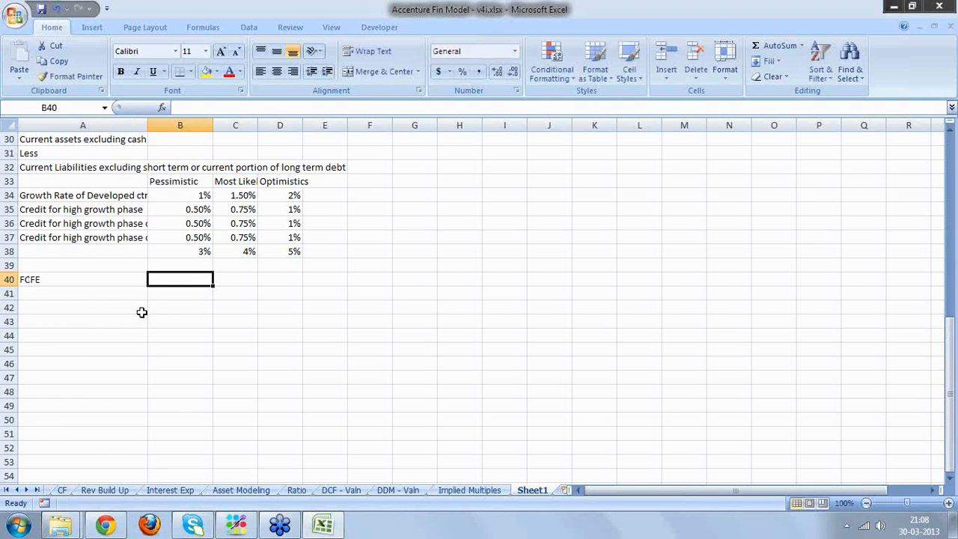
type("Cost of equ")
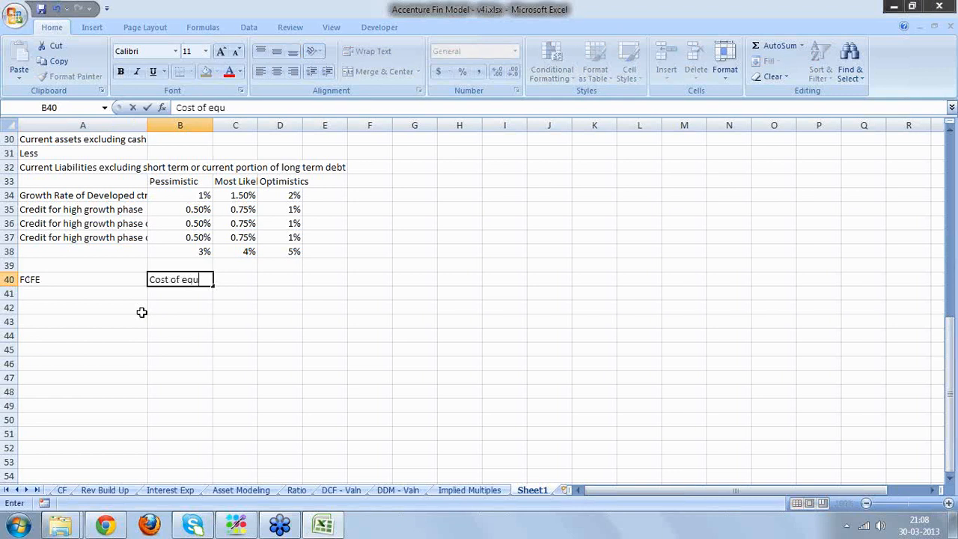
type("ity")
key("Return")
- Enter the label "FCFF" in cell A41, directly below FCFE
key("Left")
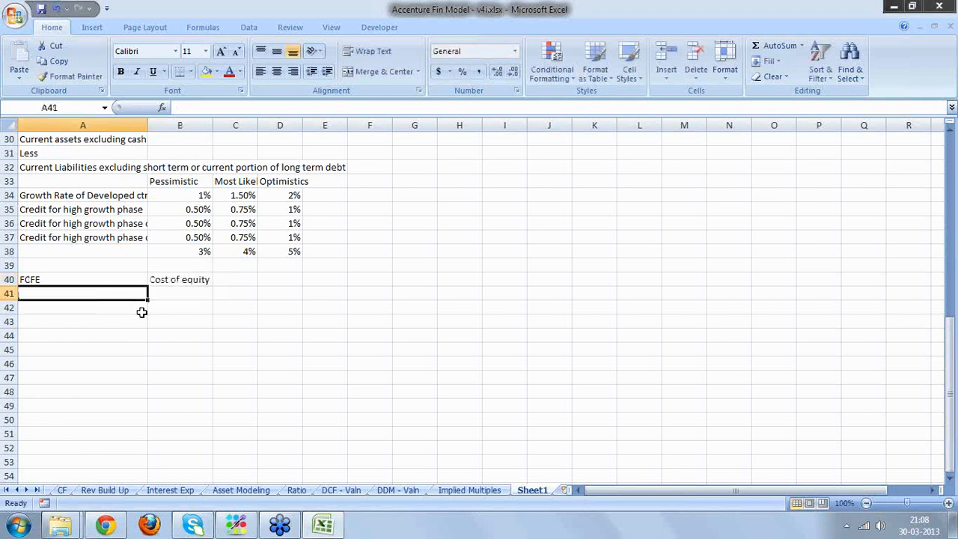
type("FCFF")
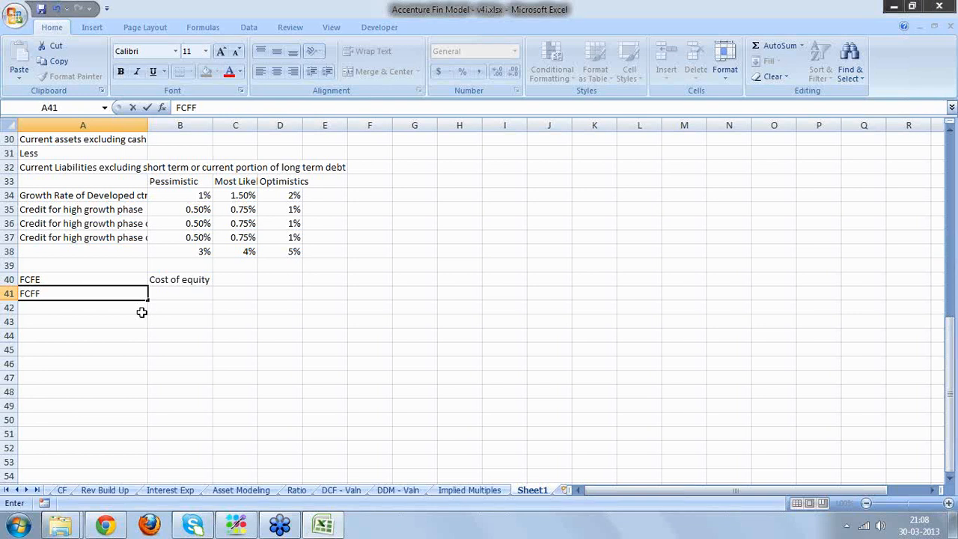
key("Tab")
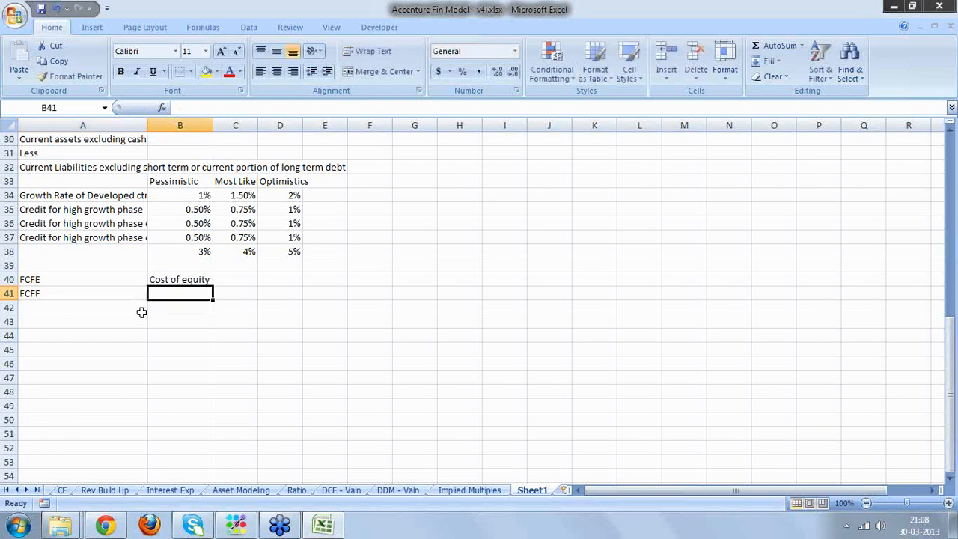
- Enter "WACC" in B41 as the FCFF discount rate and "risk free rate + premium" in C40 beside Cost of equity
type("WACC")
key("Return")
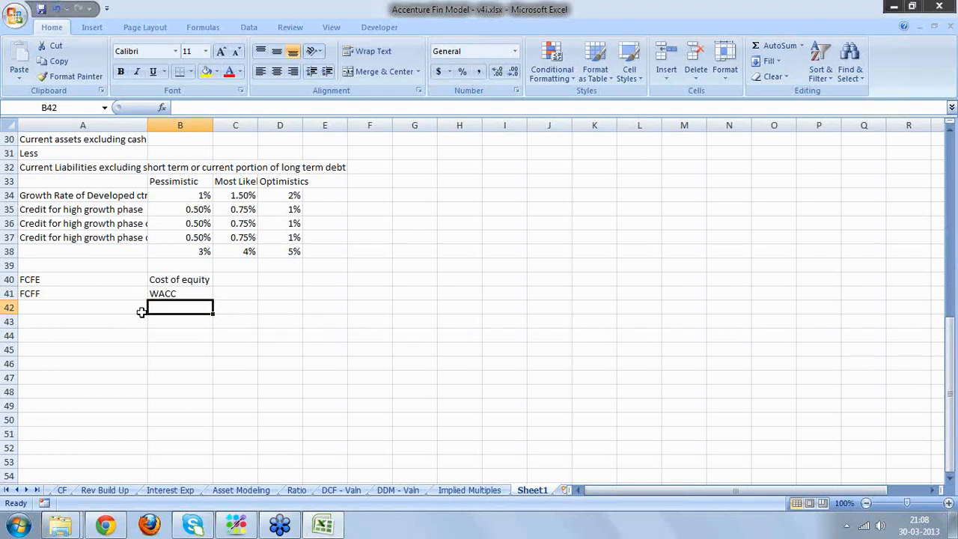
left_click(247, 279)
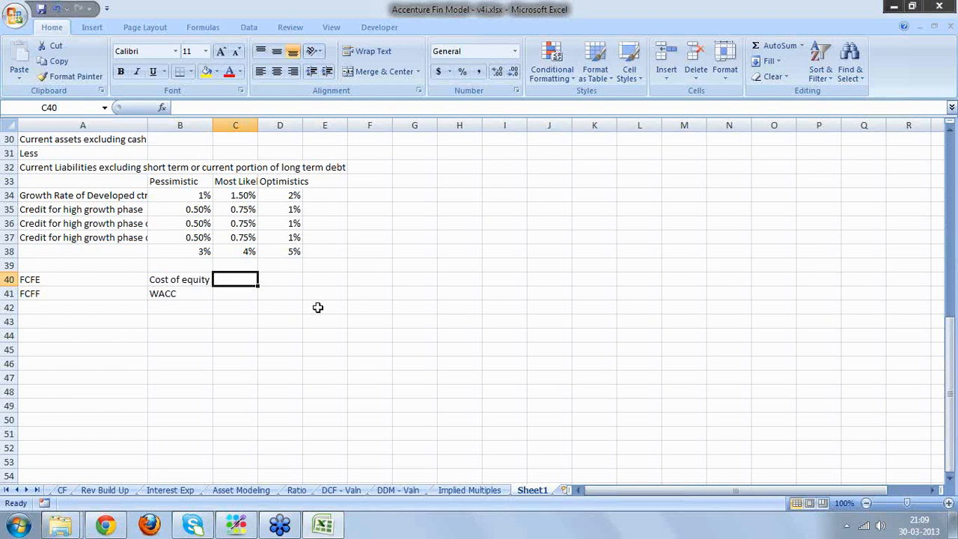
type("risk")
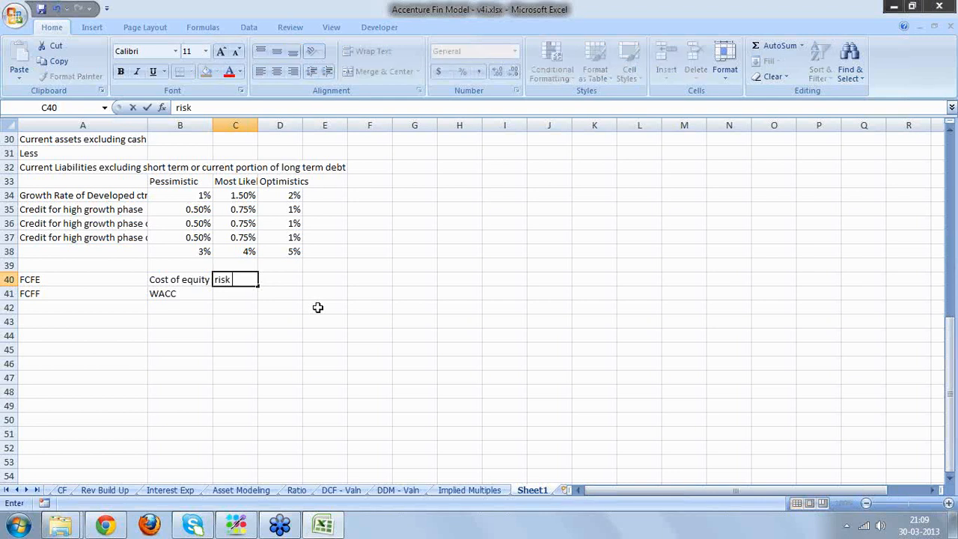
type(" free rate + premium")
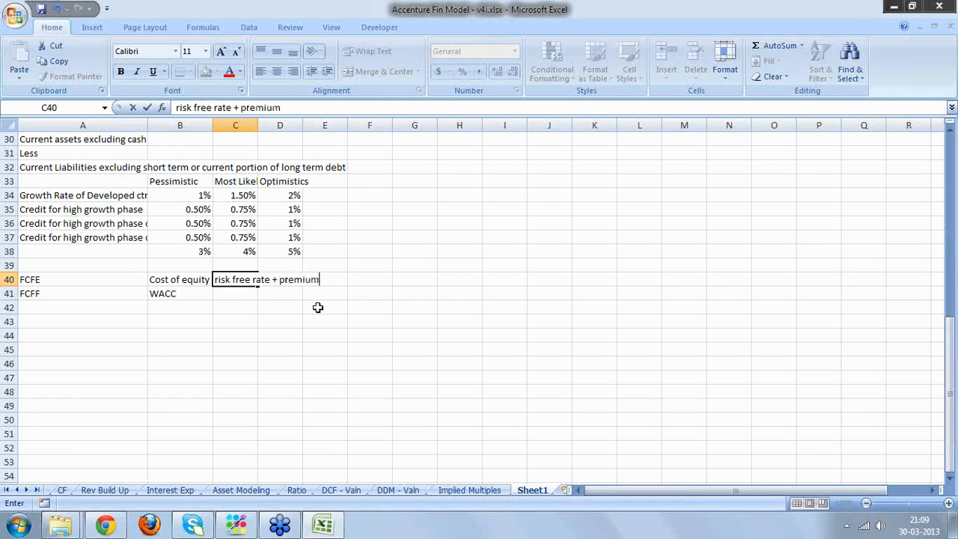
key("Return")
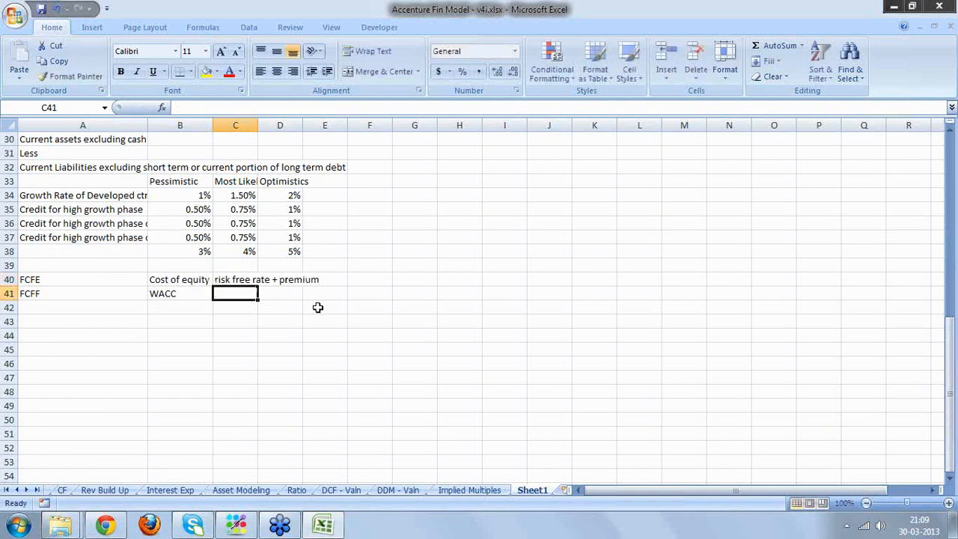
- Enter the note "premium proportional to premium of the market" in cell C42
left_click(239, 278)
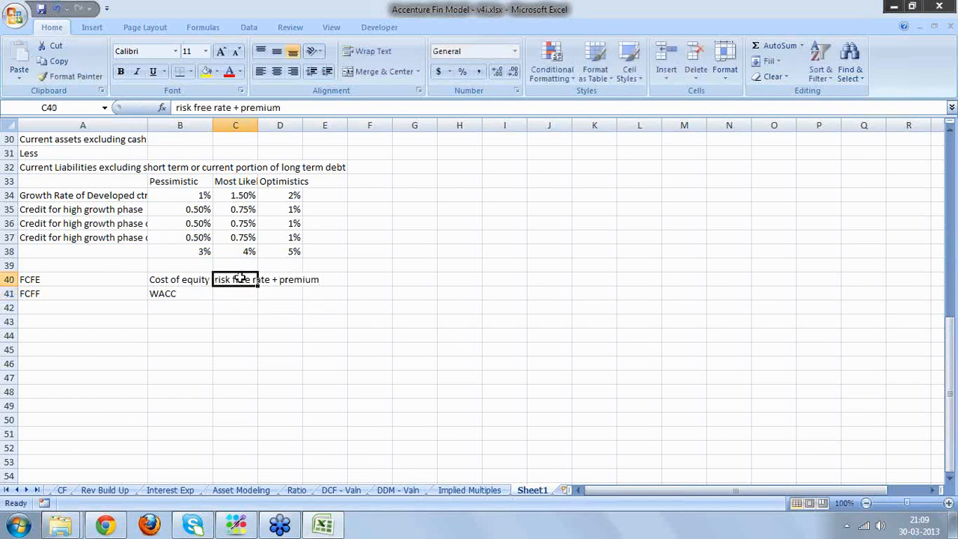
left_click(240, 307)
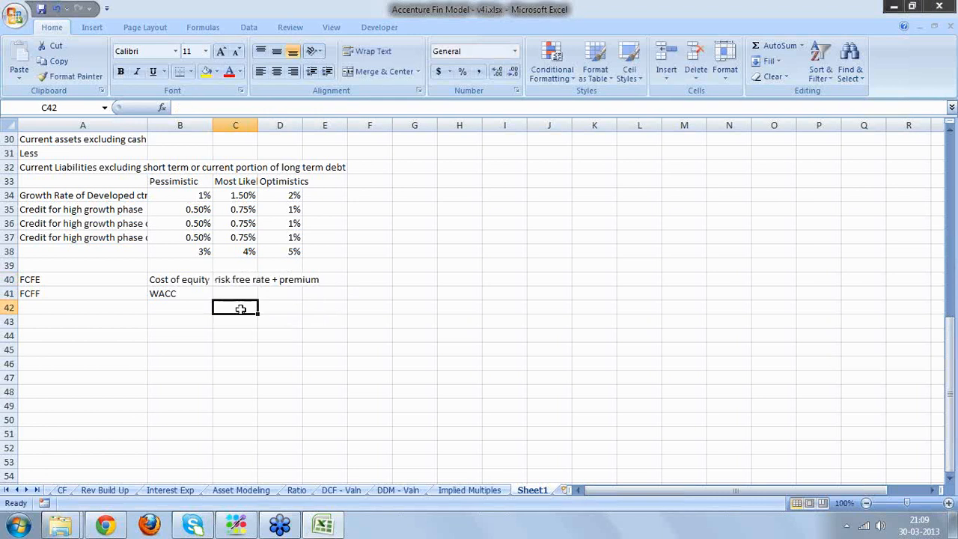
type("premi")
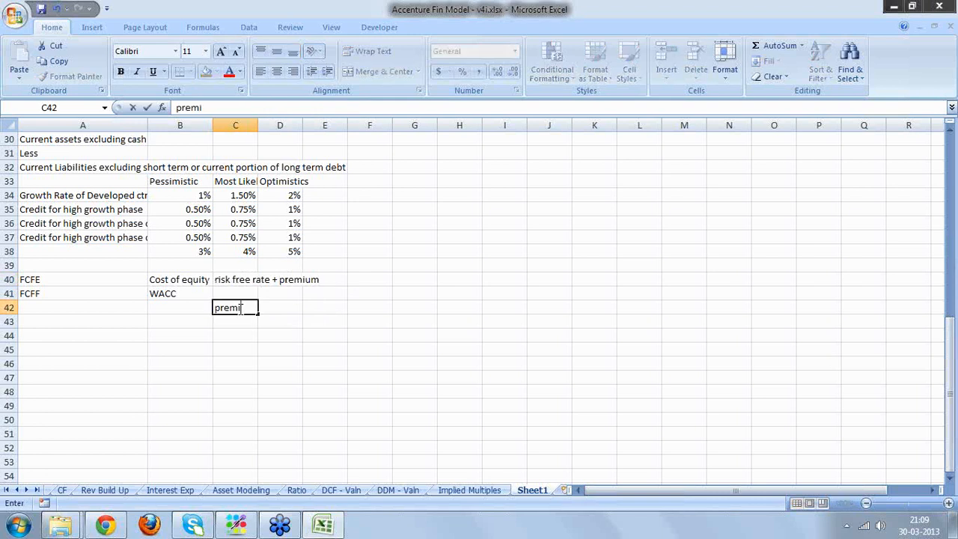
type("um = premium ")
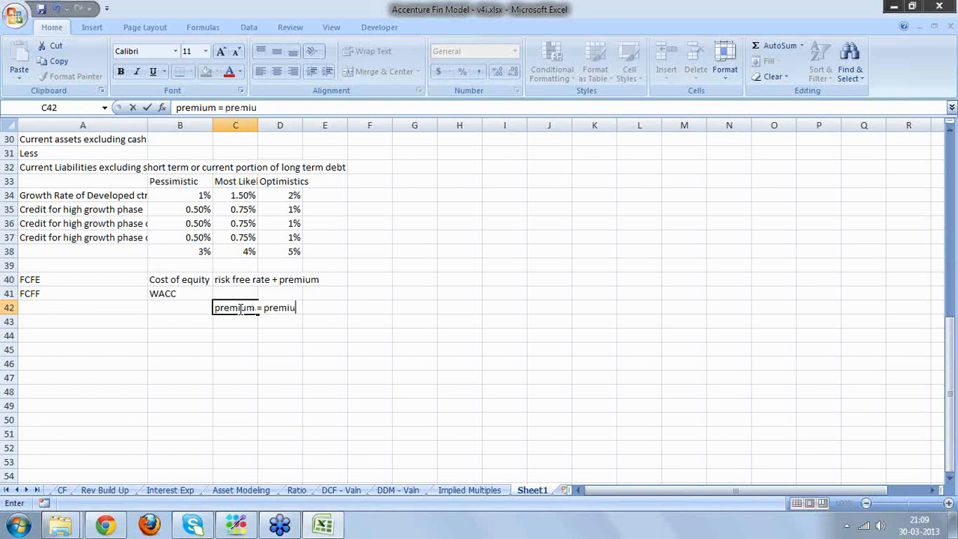
type("of the market")
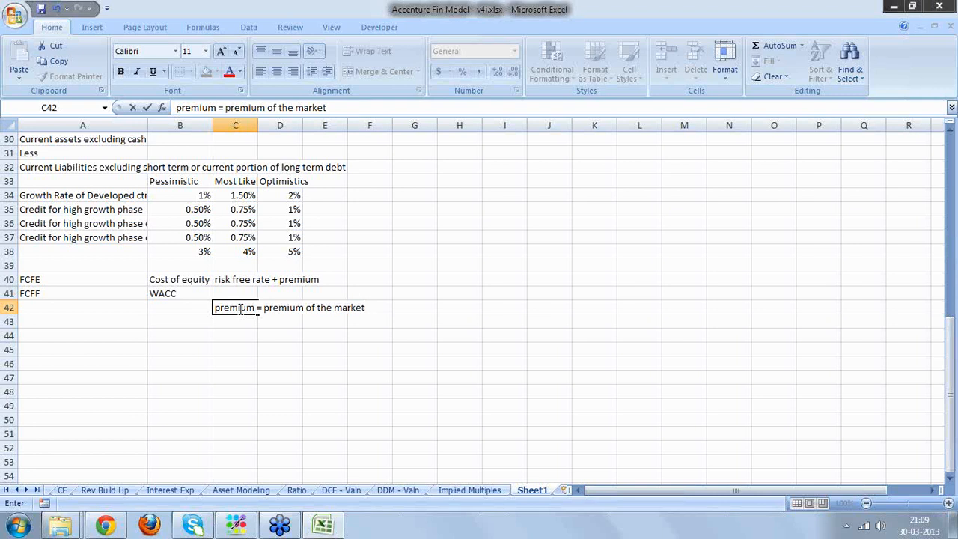
left_click(224, 107)
key("BackSpace")
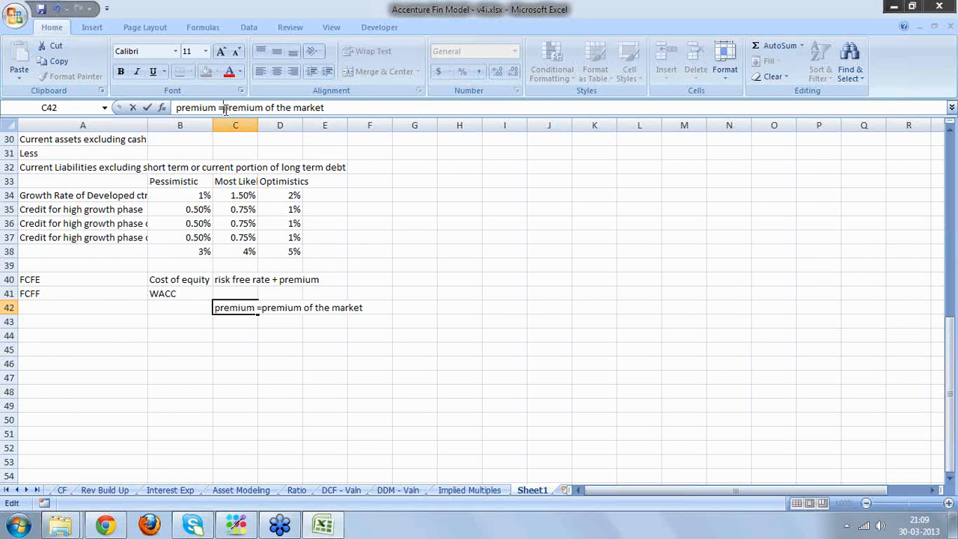
type("proportional to")
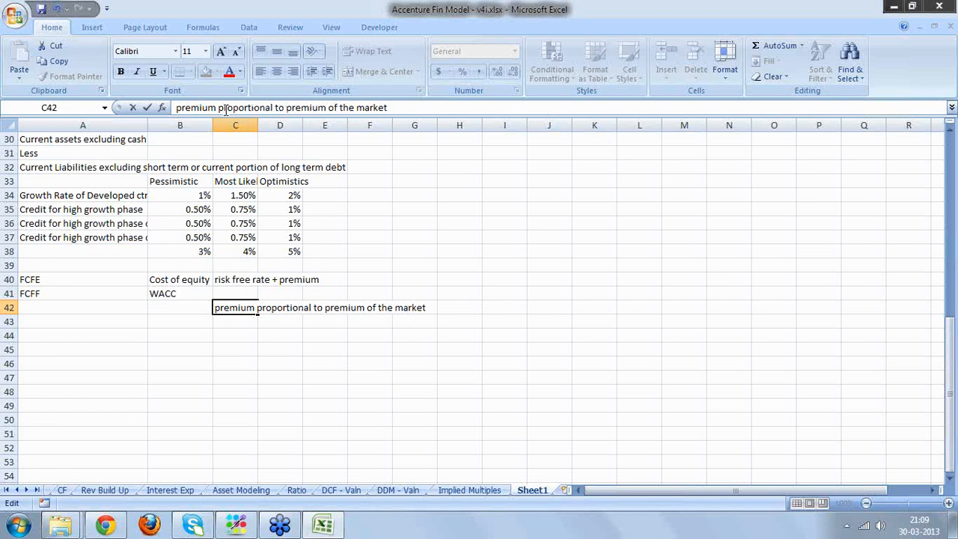
key("Return")
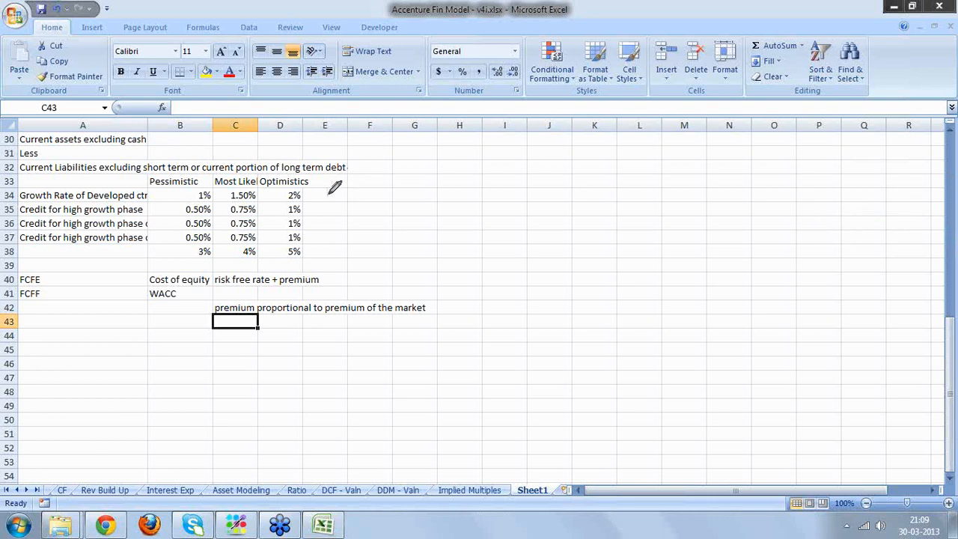
- Handwrite the relation rp ∝ (rm − rf) over the empty cells beside the growth rate table
left_click(327, 194)
mouse_move(327, 194)
left_mouse_down()
mouse_move(355, 210)
mouse_move(355, 222)
mouse_move(386, 204)
mouse_move(406, 217)
left_mouse_up()
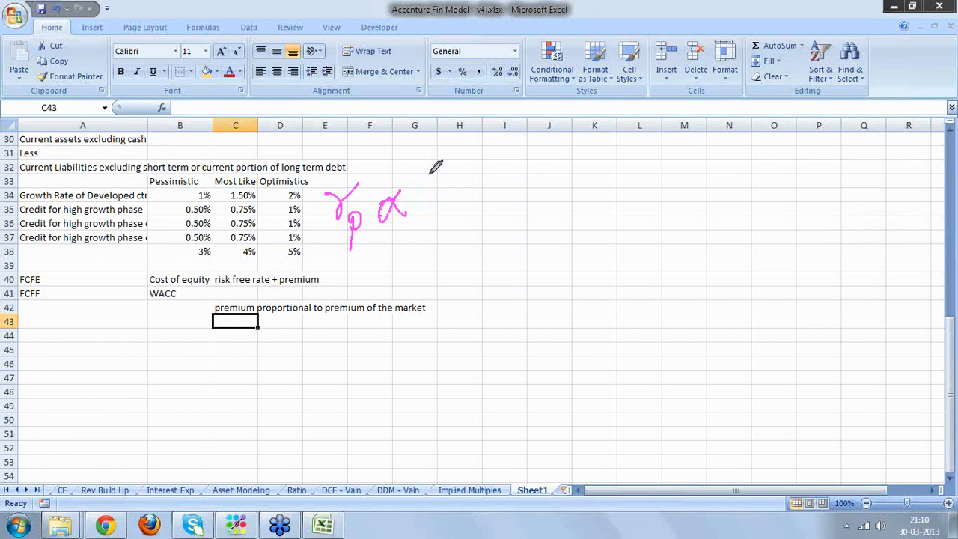
left_click_drag(428, 172, 447, 216)
mouse_move(441, 181)
left_mouse_down()
mouse_move(499, 198)
mouse_move(520, 178)
mouse_move(562, 167)
mouse_move(554, 214)
left_mouse_up()
mouse_move(553, 180)
left_mouse_down()
mouse_move(582, 152)
mouse_move(574, 192)
mouse_move(560, 193)
left_mouse_up()
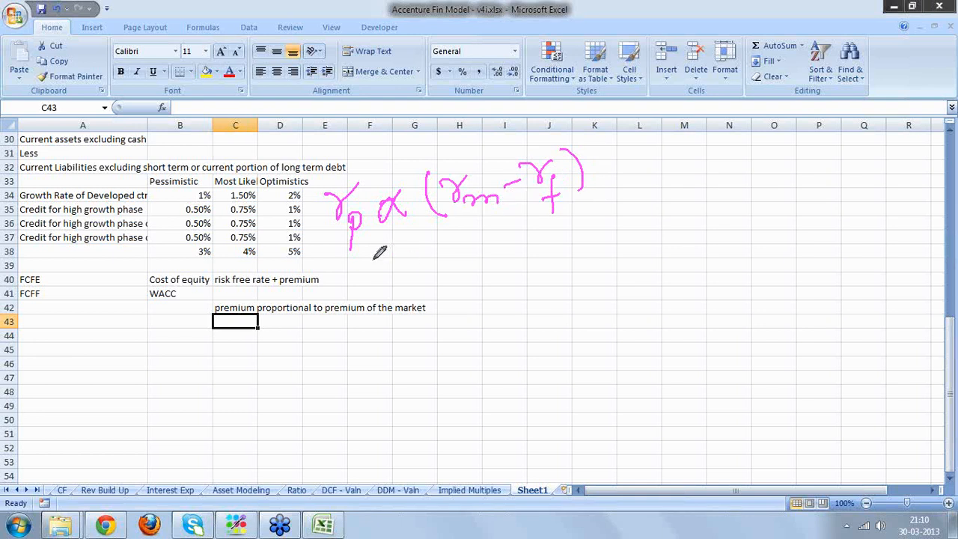
- Handwrite the equation rp = β·(rm − rf) beneath the proportionality relation
left_click(372, 259)
mouse_move(373, 259)
left_mouse_down()
mouse_move(386, 257)
mouse_move(394, 303)
mouse_move(404, 279)
mouse_move(427, 266)
left_mouse_up()
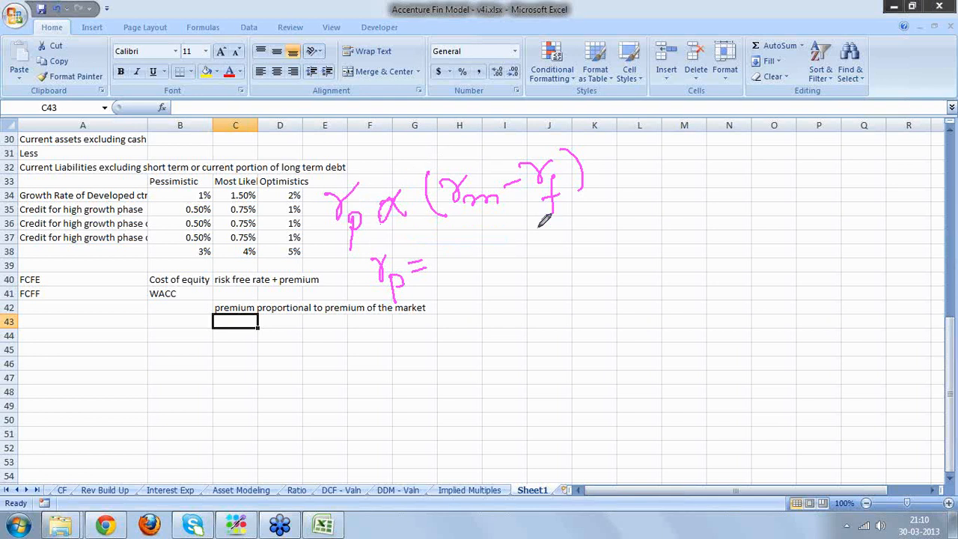
left_click_drag(443, 251, 456, 288)
mouse_move(446, 249)
left_mouse_down()
mouse_move(505, 261)
mouse_move(491, 236)
mouse_move(533, 238)
mouse_move(554, 215)
mouse_move(581, 211)
mouse_move(585, 251)
left_mouse_up()
left_click(474, 259)
left_click_drag(590, 204, 589, 255)
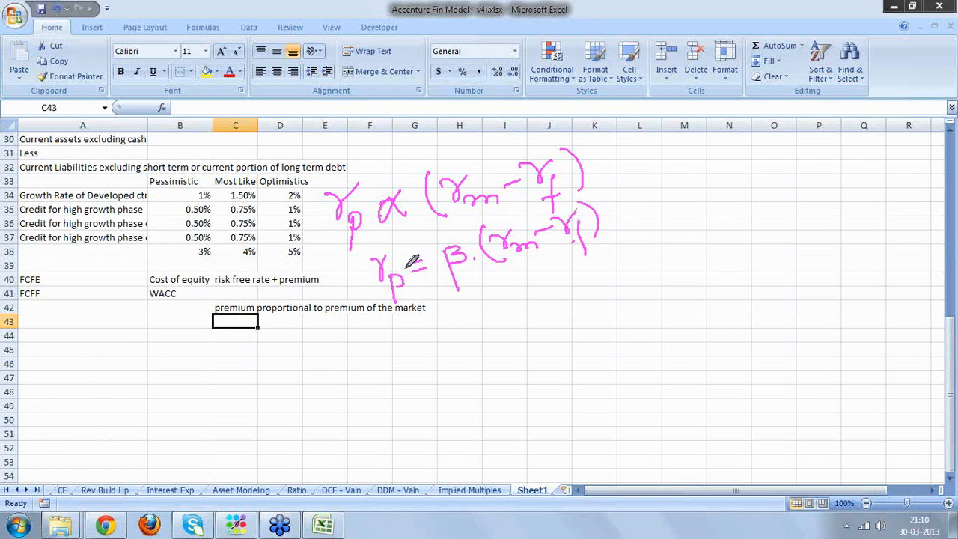
- Rework the lower handwritten equation into ke = rf + β·(rm − rf), and clear all the annotations
mouse_move(406, 266)
left_mouse_down()
mouse_move(434, 258)
mouse_move(431, 287)
mouse_move(378, 284)
left_mouse_up()
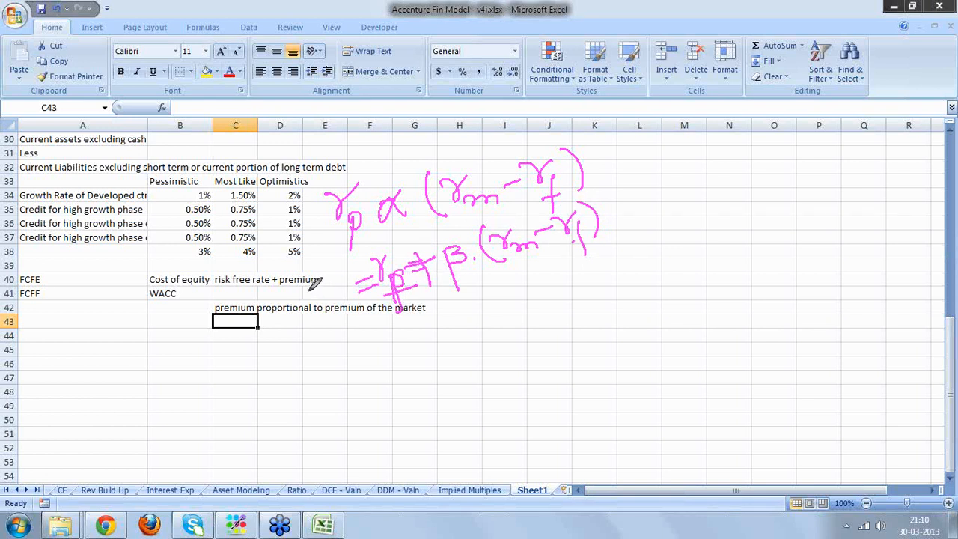
mouse_move(310, 292)
left_mouse_down()
mouse_move(314, 314)
mouse_move(352, 311)
mouse_move(354, 299)
left_mouse_up()
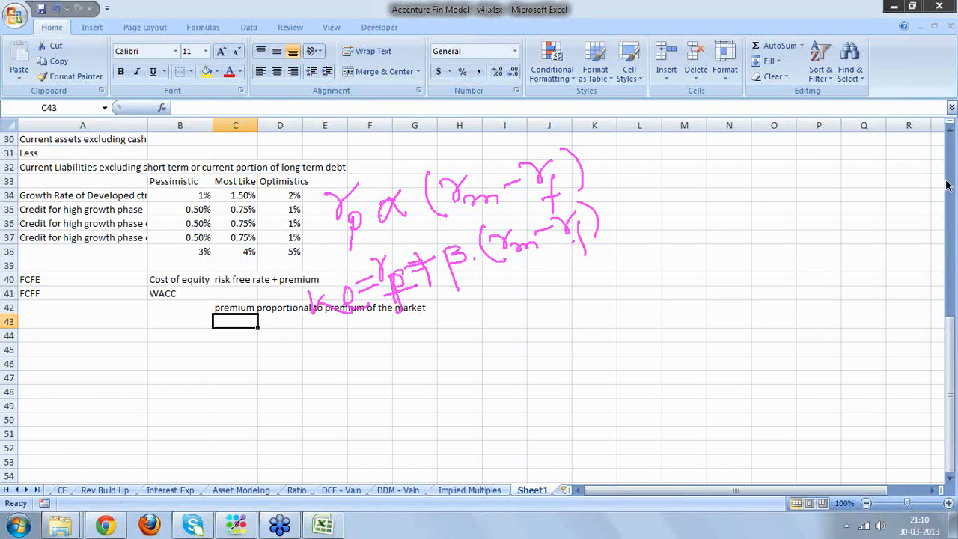
left_click(858, 269)
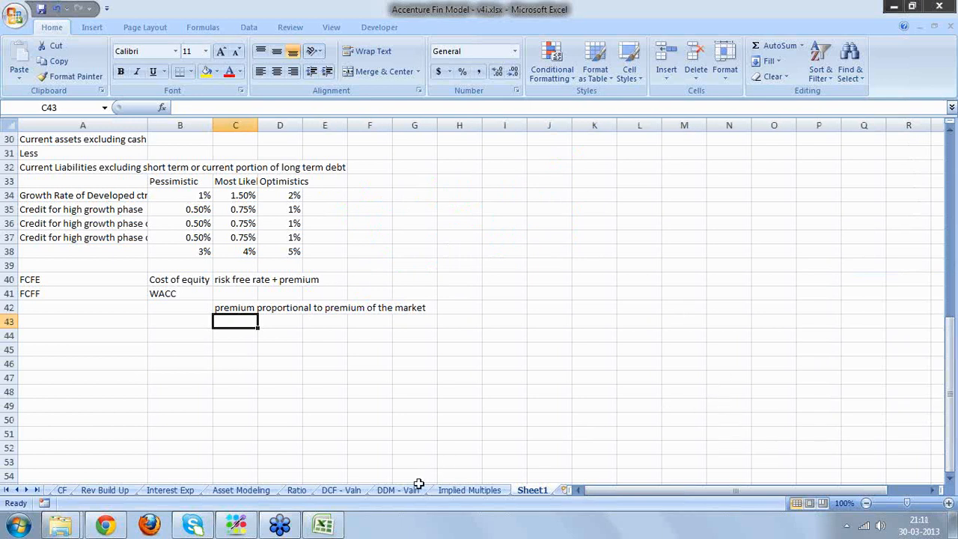
- Set the risk free rate in cell C13 of the DCF - Valn sheet to 3.75%
left_click(341, 491)
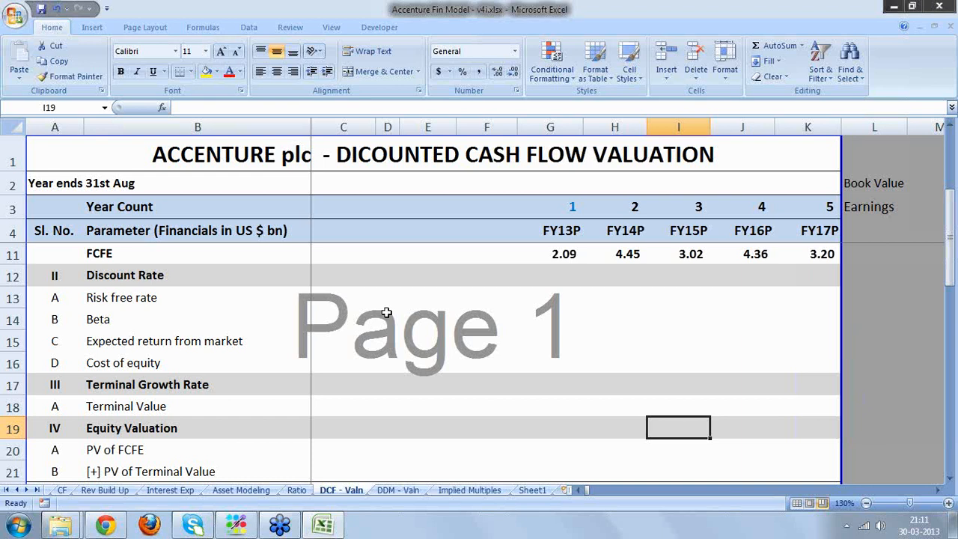
left_click(315, 297)
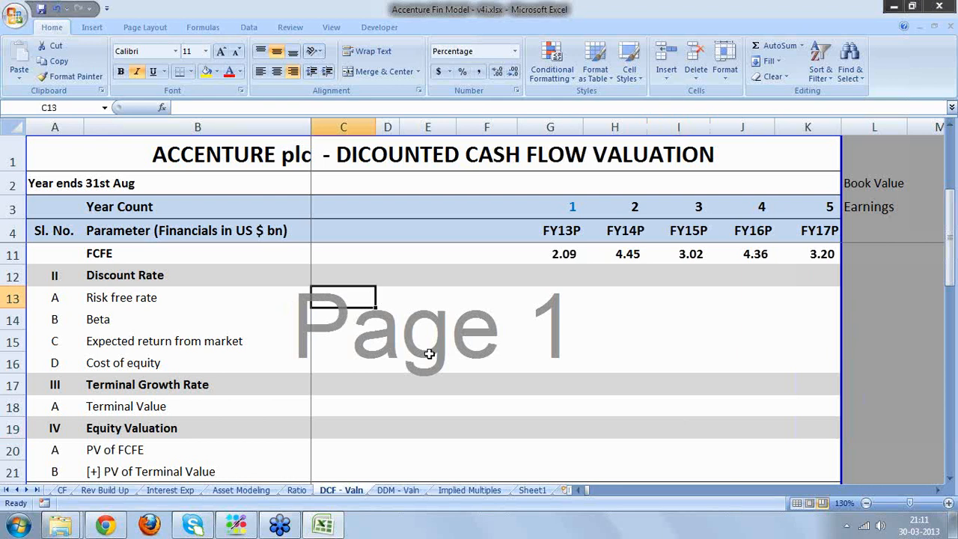
key("Left")
key("Right")
type("3.")
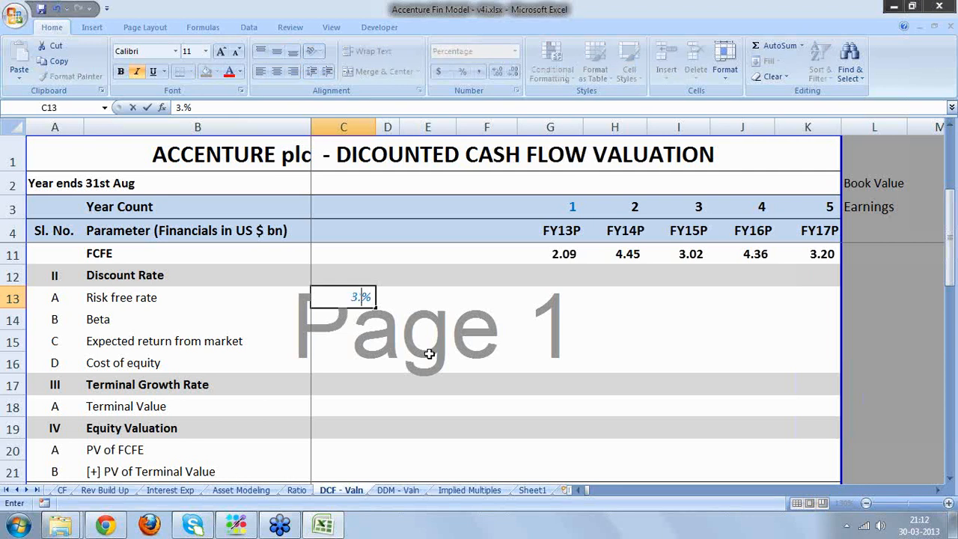
type("75")
key("Return")
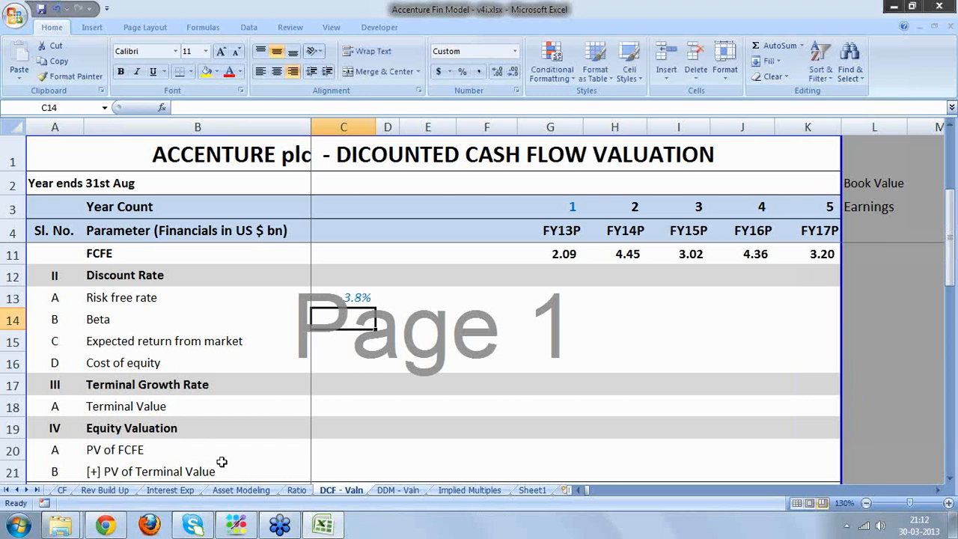
- Switch to Chrome, open google.co.in in a new tab and search for "yahoo finance"
left_click(107, 526)
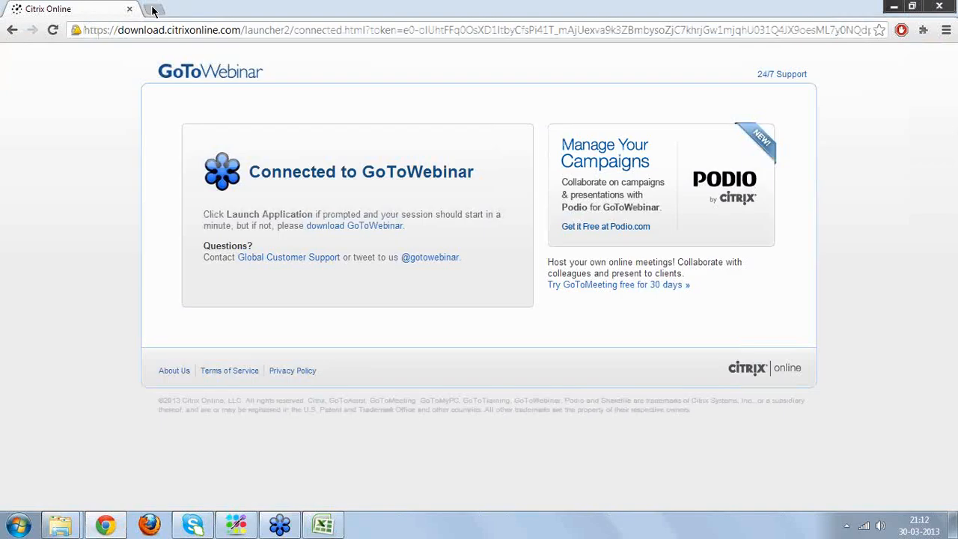
left_click(155, 10)
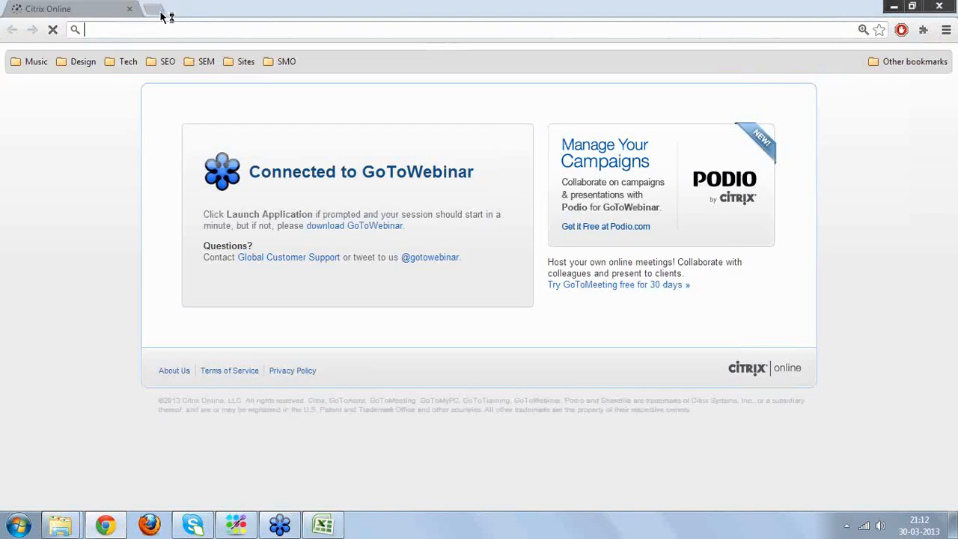
type("google.c")
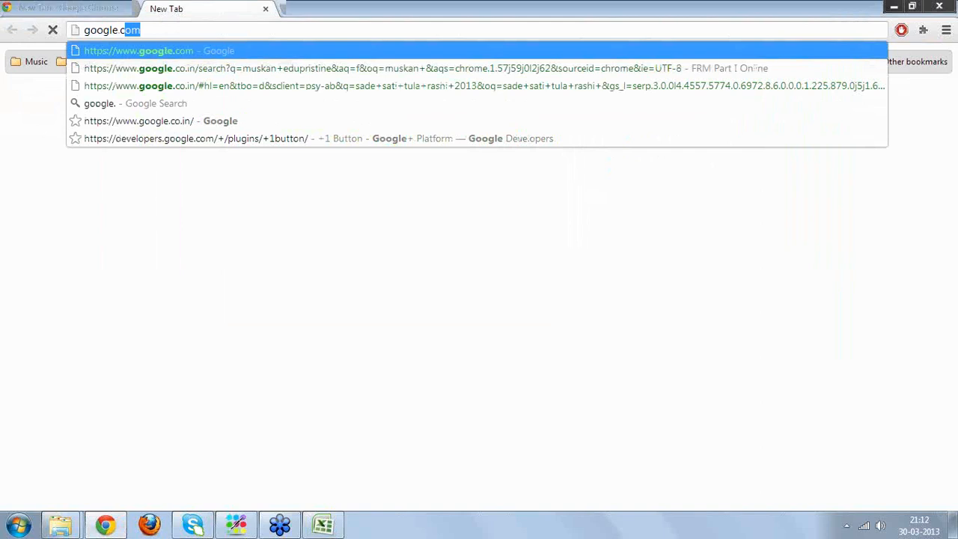
type("o.in")
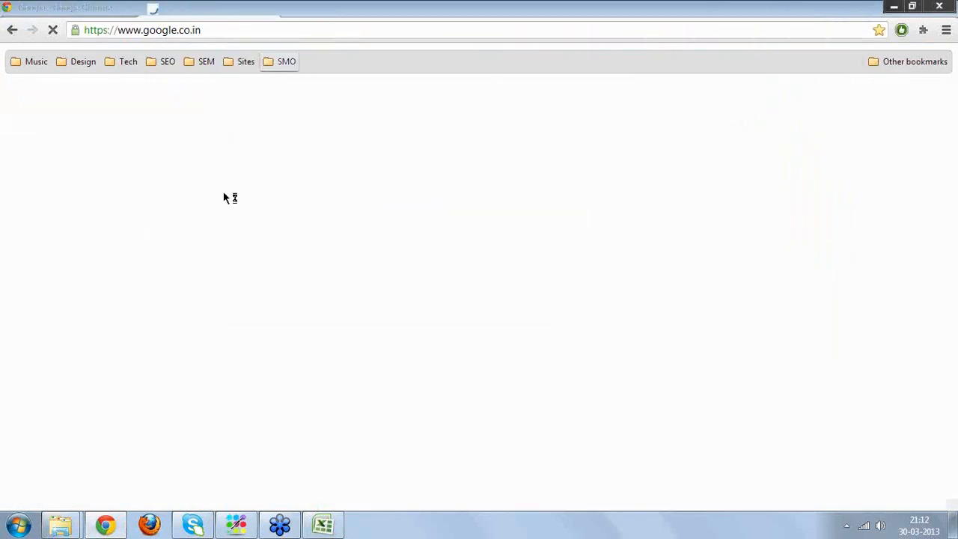
left_click(315, 271)
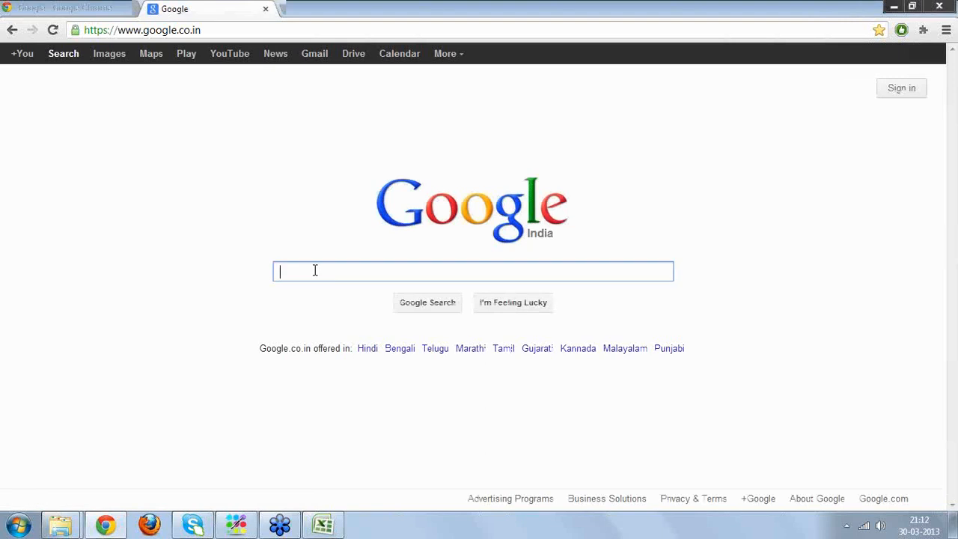
type("yah")
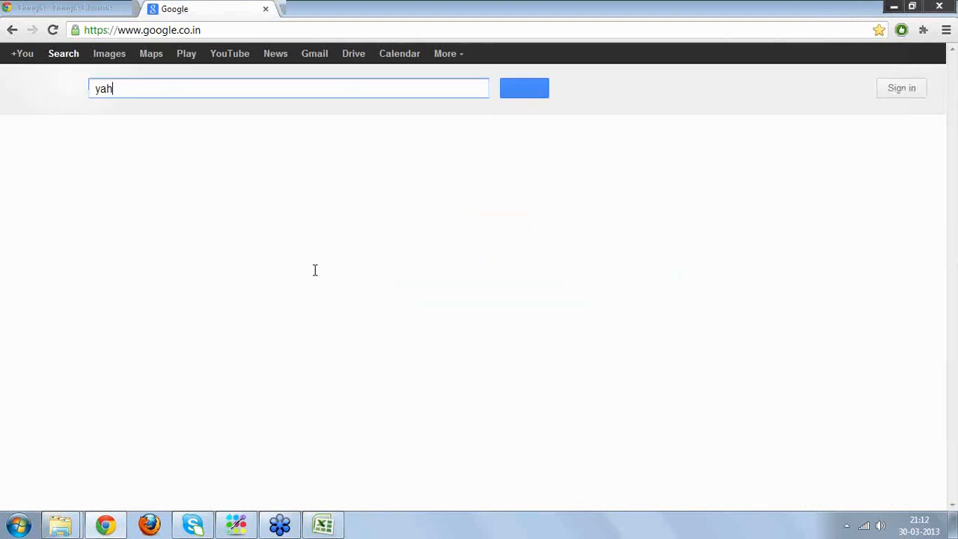
type("oo finan")
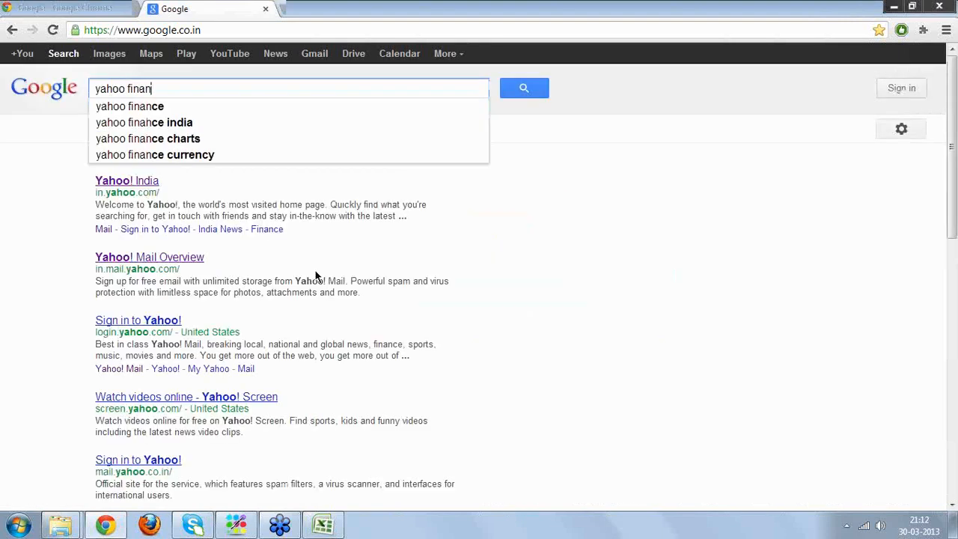
type("ce")
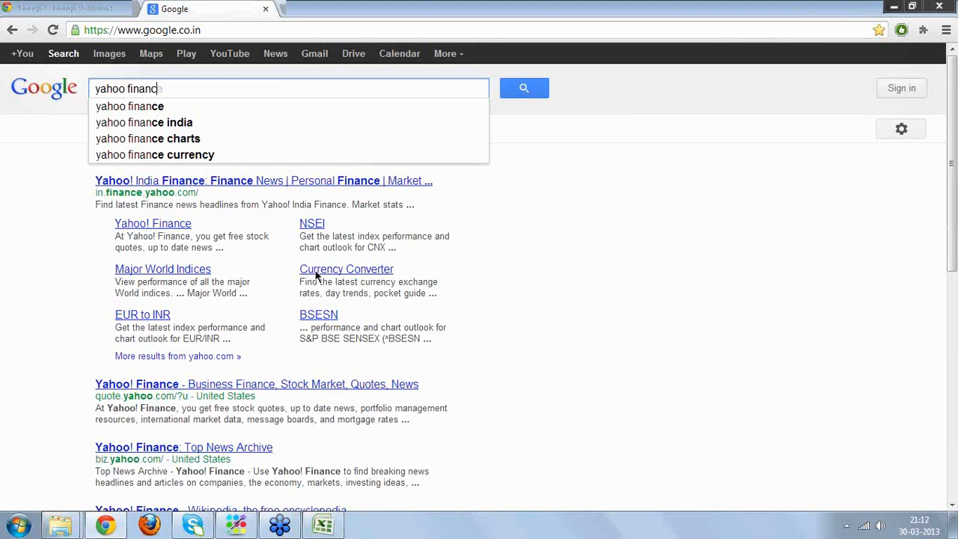
key("Return")
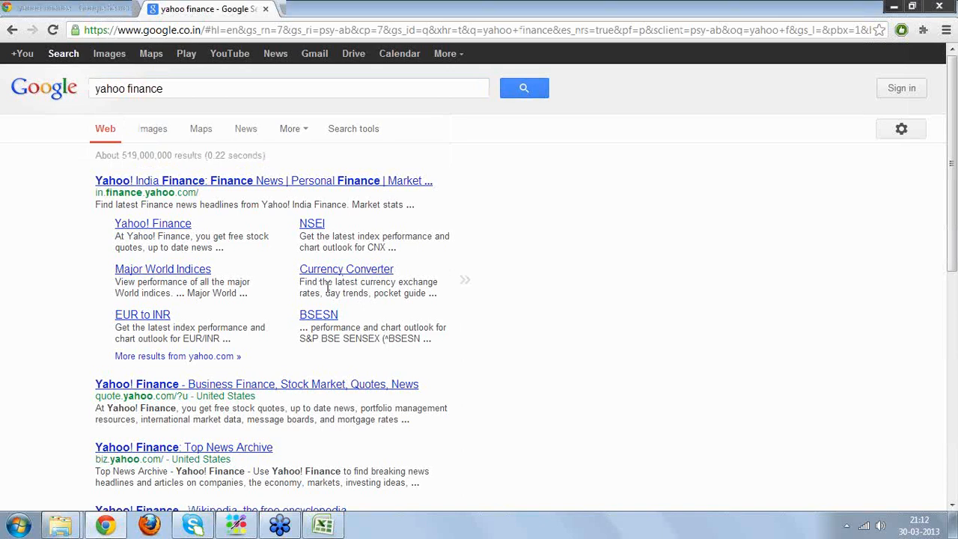
- Replace the Google search with "beta of accenture" and run it
left_click(165, 89)
key("ctrl+a")
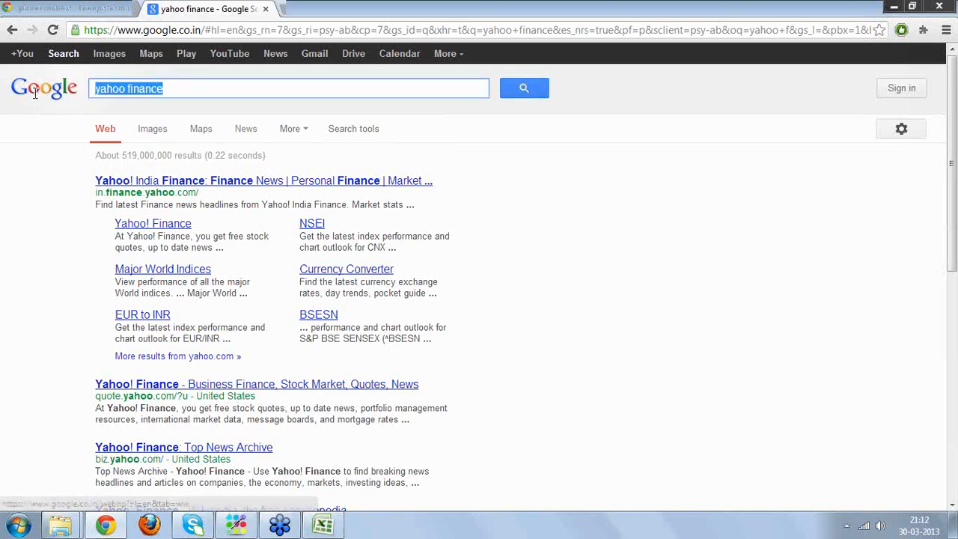
type("beta ")
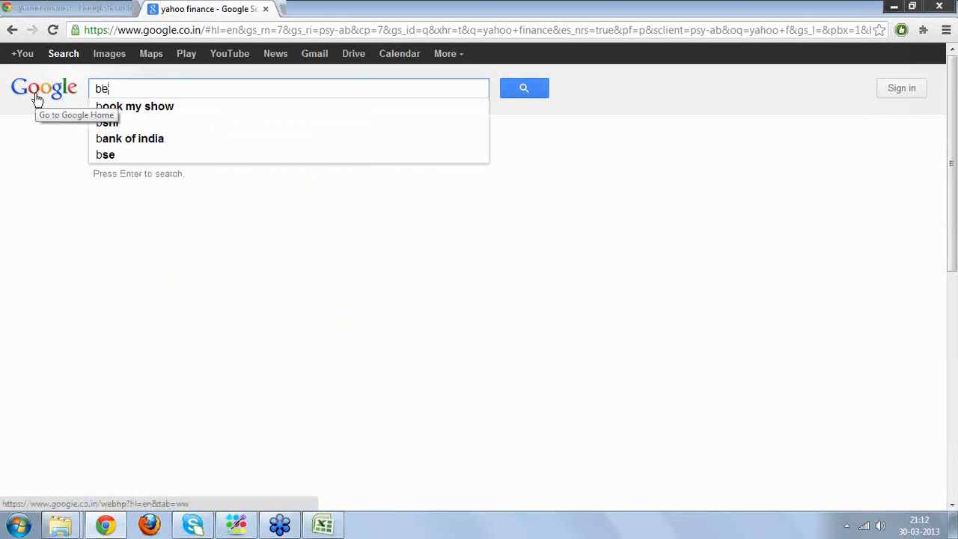
type("of accenture")
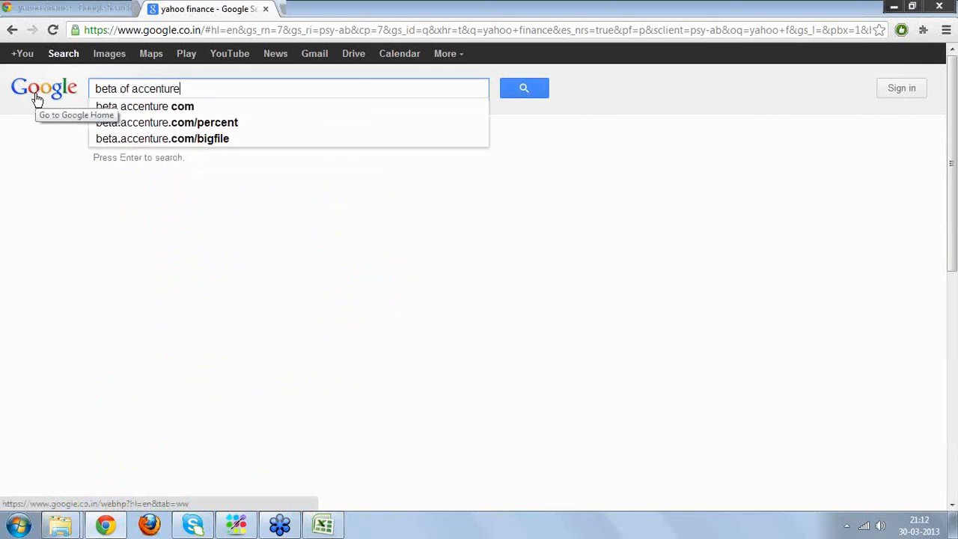
key("Return")
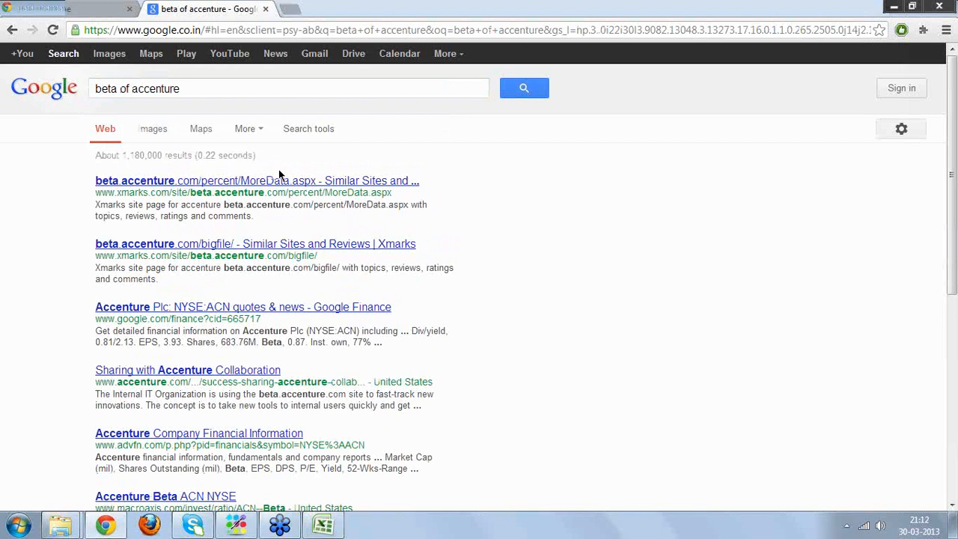
- Open the Google Finance quote for Accenture Plc and the YCharts Accenture Beta (ACN) result in separate new tabs
right_click(307, 310)
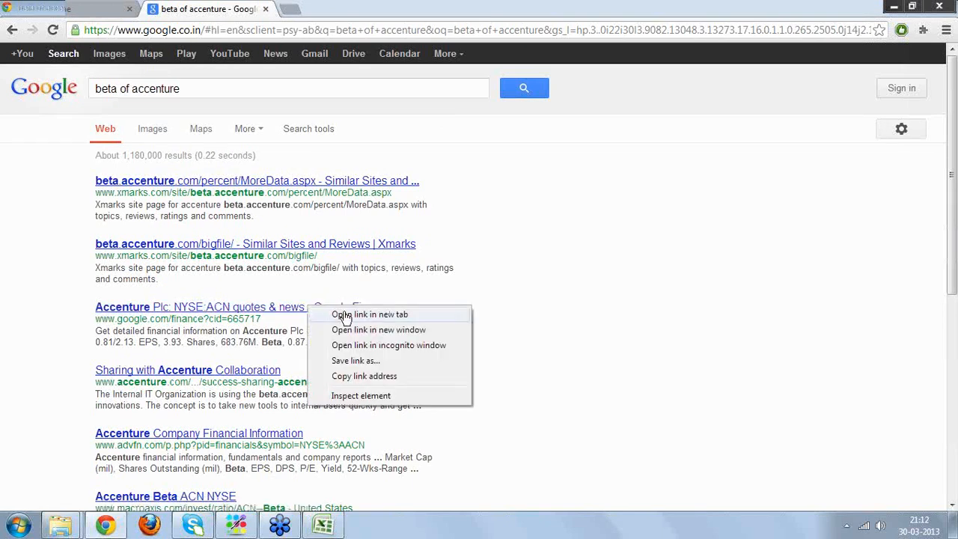
left_click(344, 314)
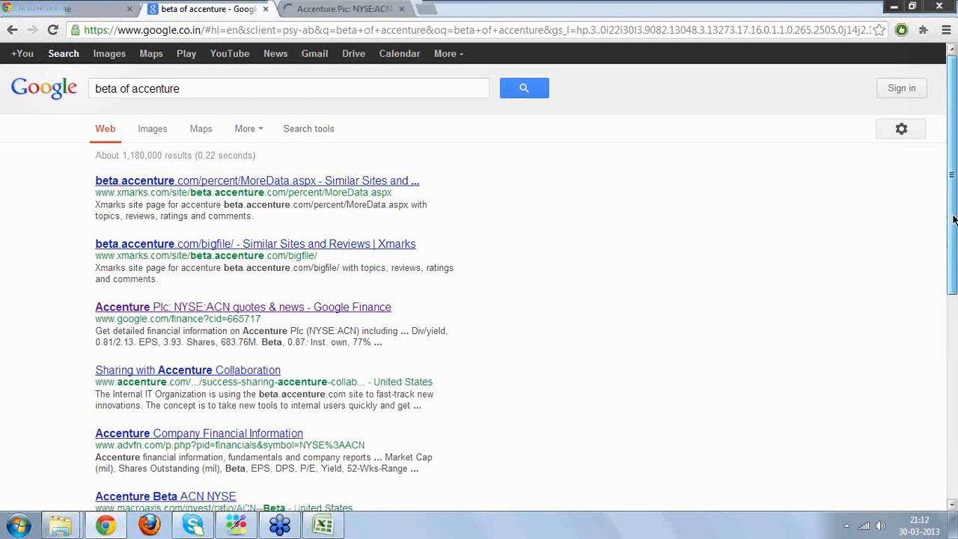
left_click_drag(954, 219, 954, 277)
scroll(340, 133, "down", 2)
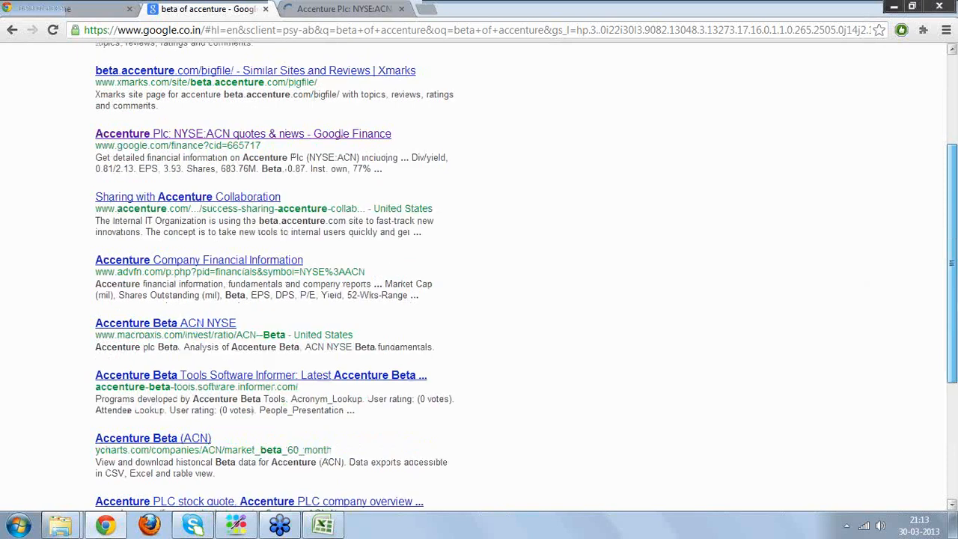
scroll(341, 134, "down", 2)
right_click(188, 379)
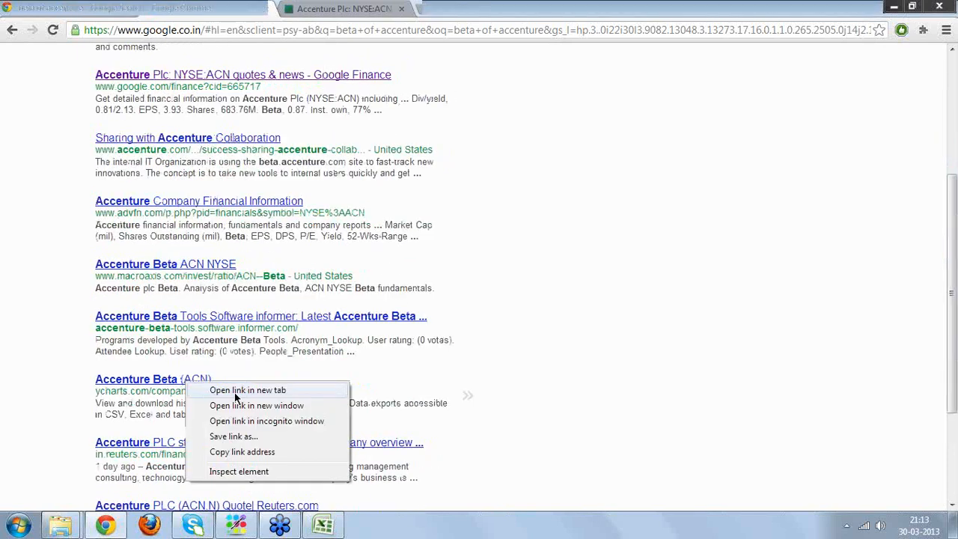
left_click(225, 389)
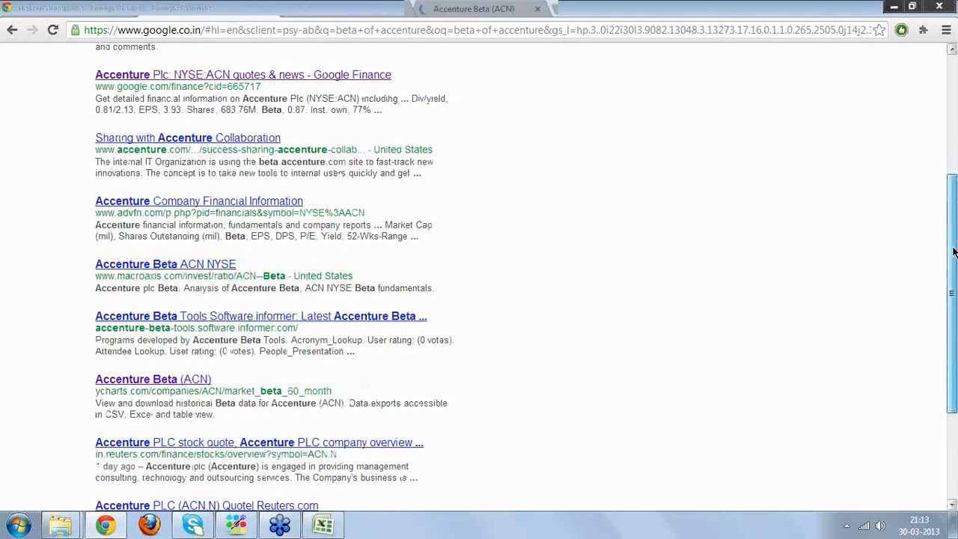
left_click_drag(953, 253, 956, 306)
- Examine the key figures and related companies on Accenture's Google Finance page
left_click(362, 9)
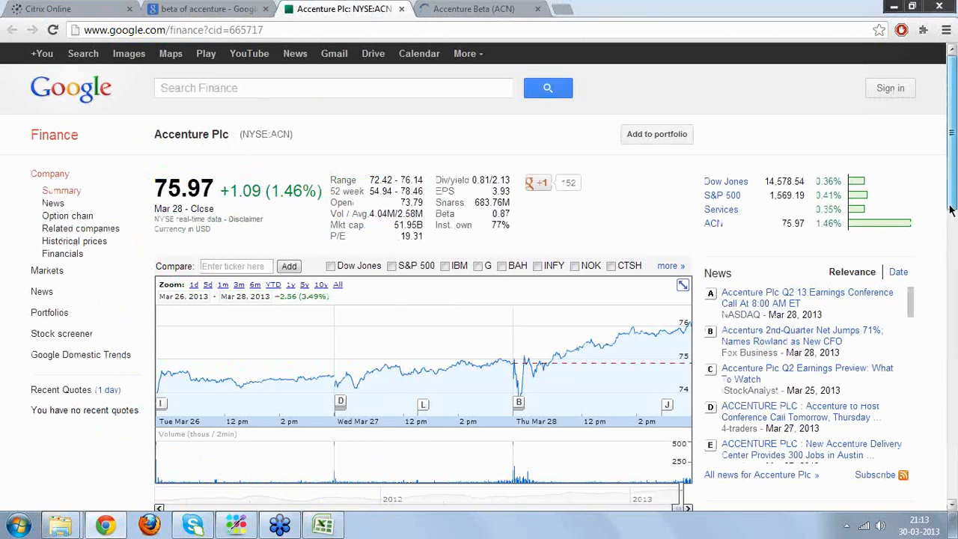
left_click_drag(951, 210, 953, 286)
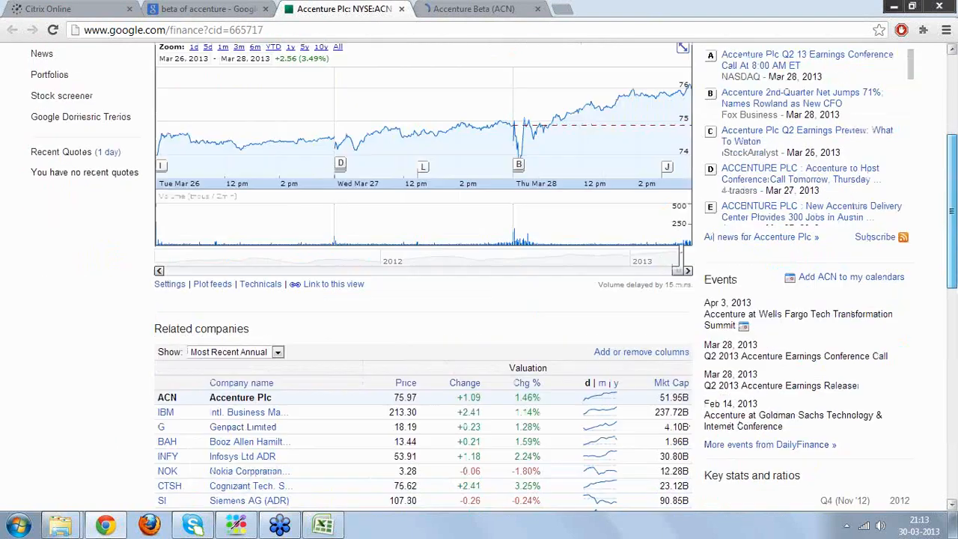
scroll(479, 269, "up", 5)
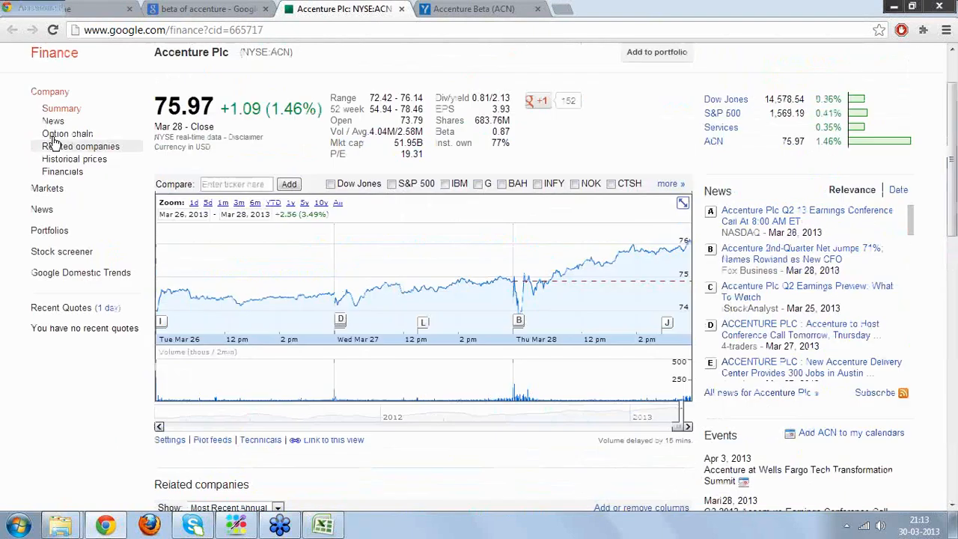
- Look up "Accenture" from Google Finance's Markets page and circle the company's Beta figure with the annotation pen
left_click(60, 188)
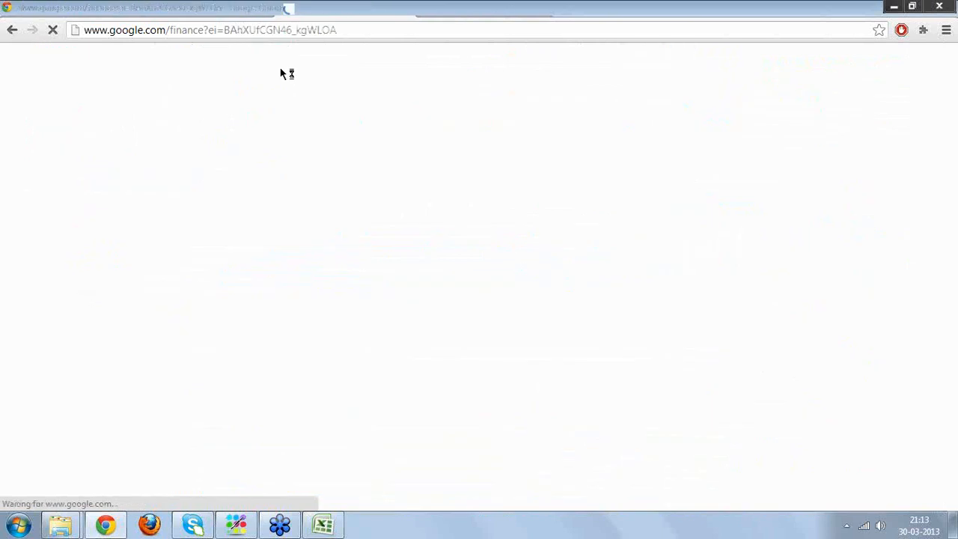
left_click(209, 88)
type("Accenture")
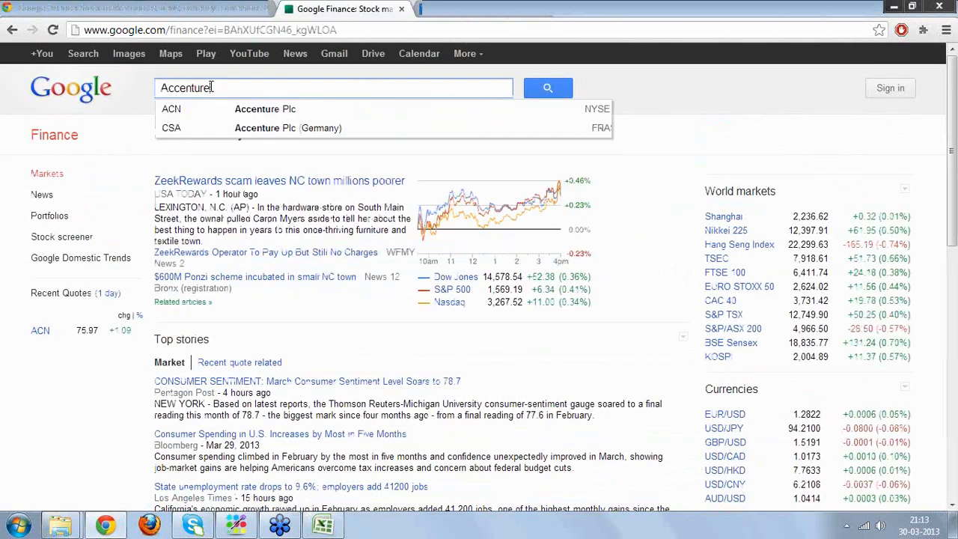
key("Return")
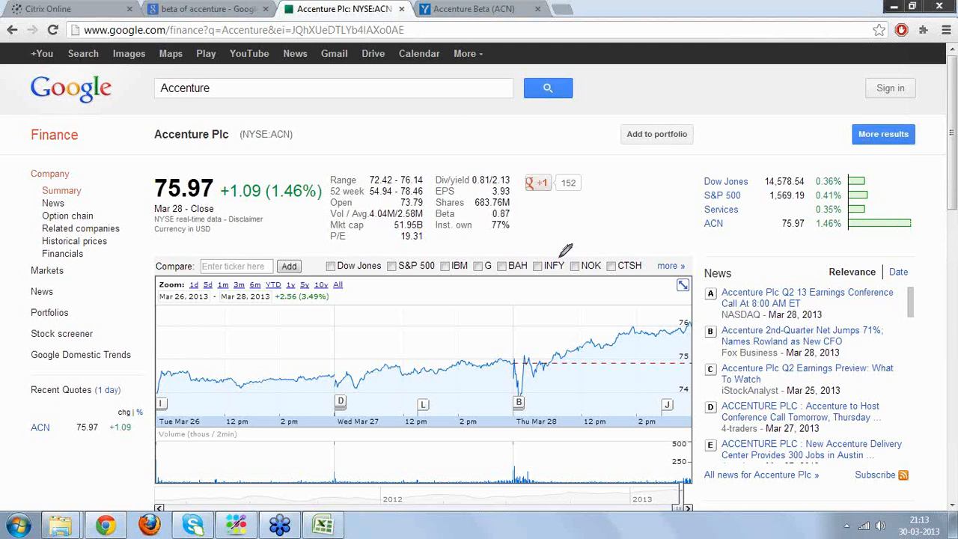
mouse_move(509, 214)
left_mouse_down()
mouse_move(516, 201)
mouse_move(476, 204)
mouse_move(515, 200)
mouse_move(498, 218)
mouse_move(489, 194)
mouse_move(463, 195)
left_mouse_up()
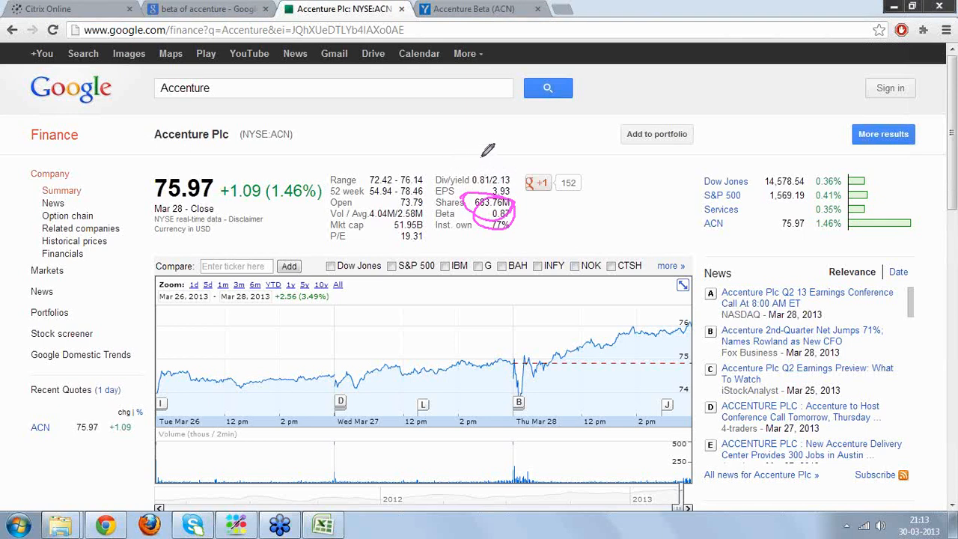
key("Escape")
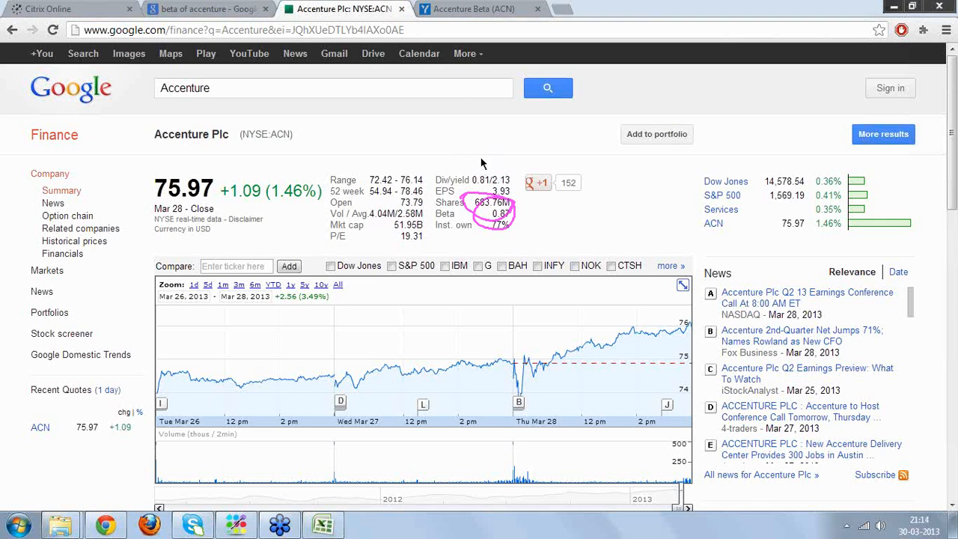
- Dismiss the membership offer on YCharts' Accenture Beta page, examine its historical beta data, and return to the search results
left_click(499, 11)
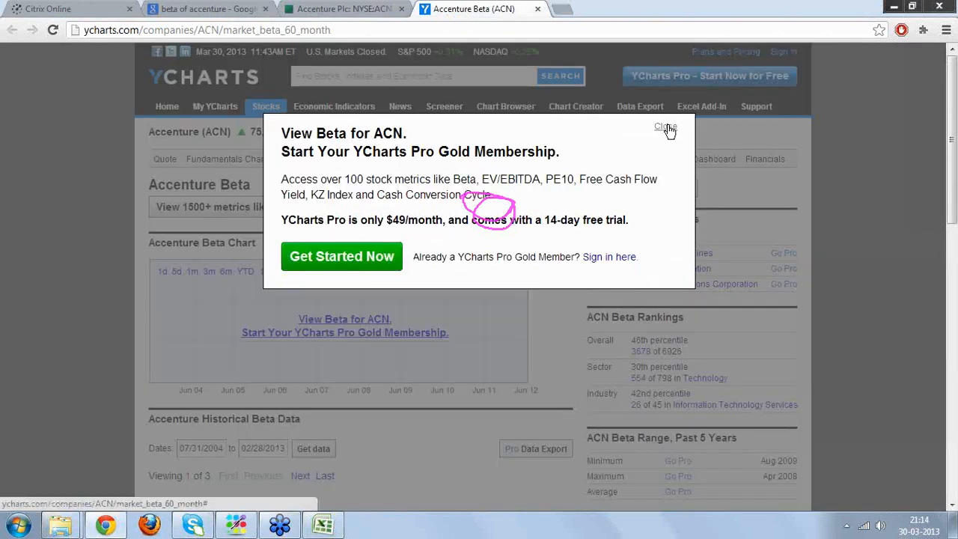
left_click(665, 127)
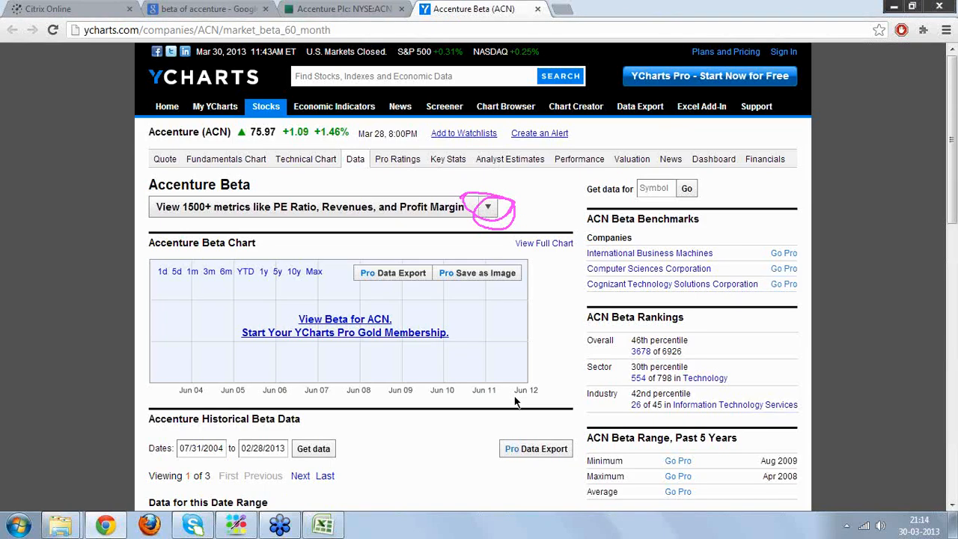
scroll(515, 402, "down", 1)
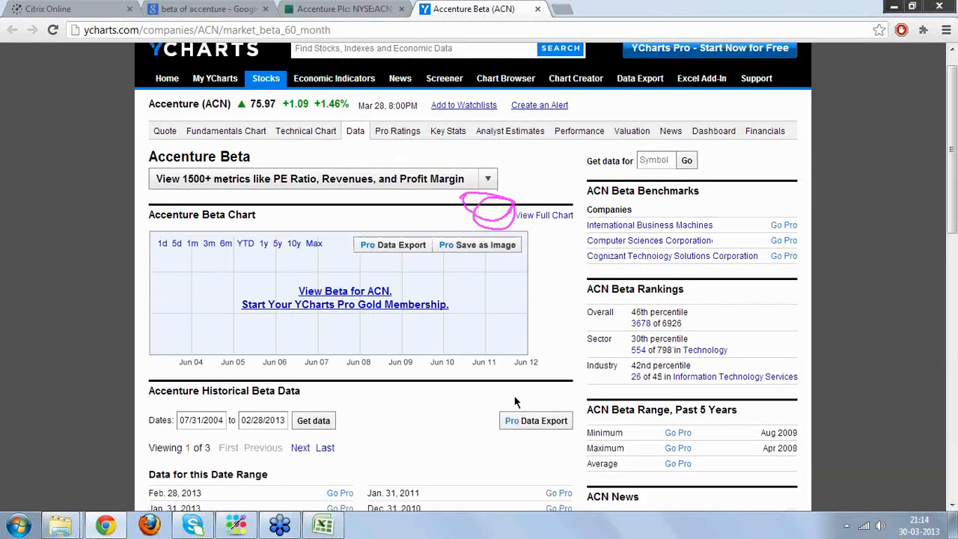
scroll(515, 402, "down", 2)
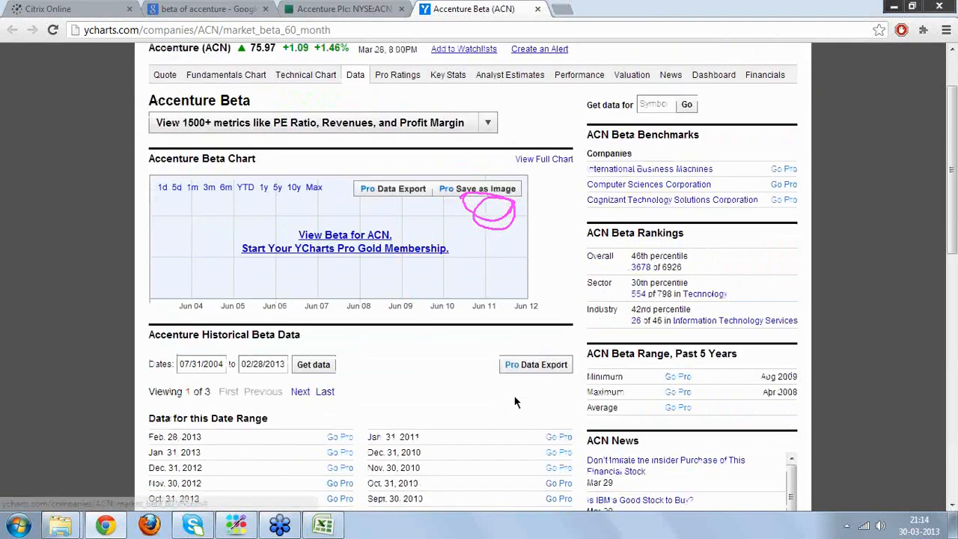
scroll(515, 402, "down", 5)
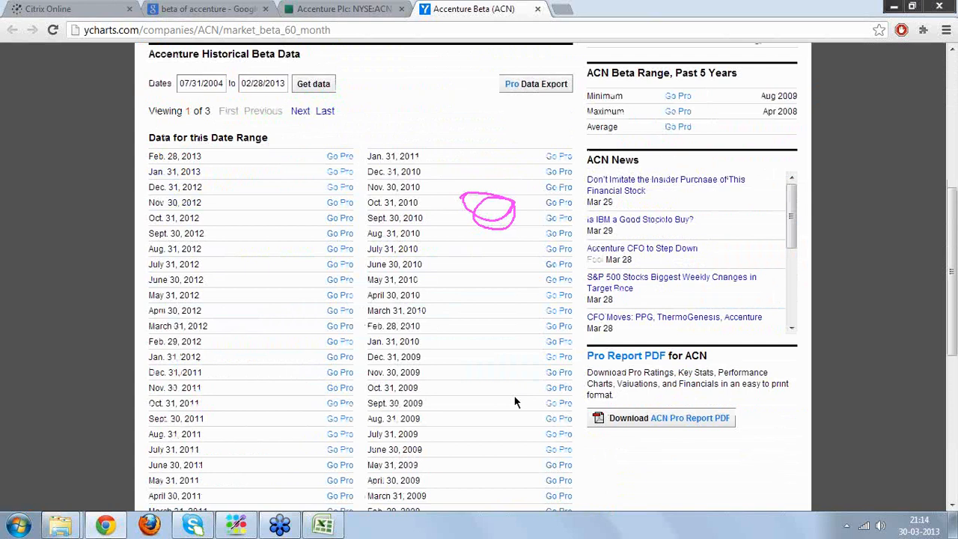
scroll(515, 402, "down", 2)
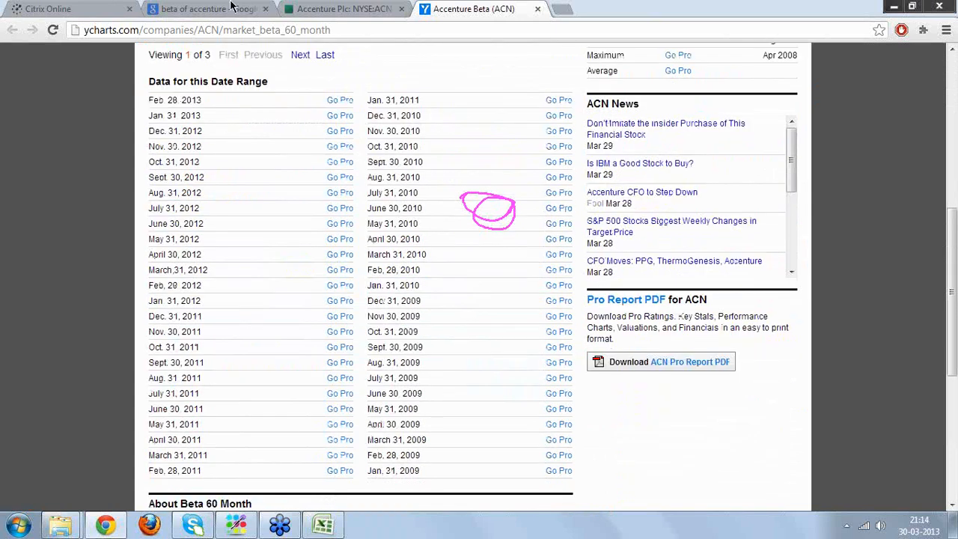
left_click(232, 7)
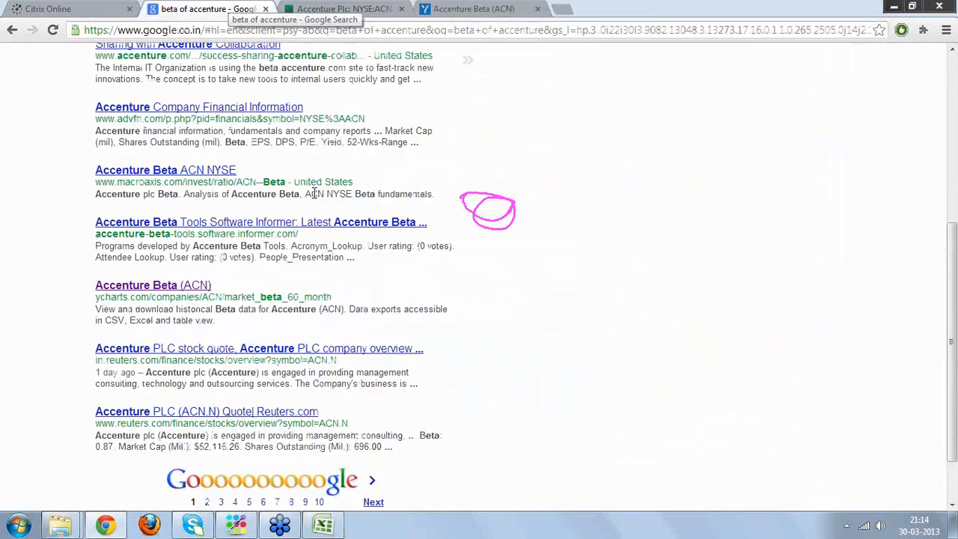
- Switch to Excel and set Beta in C14 to 1 and the expected return from market in C15 to 9.5%
left_click(323, 526)
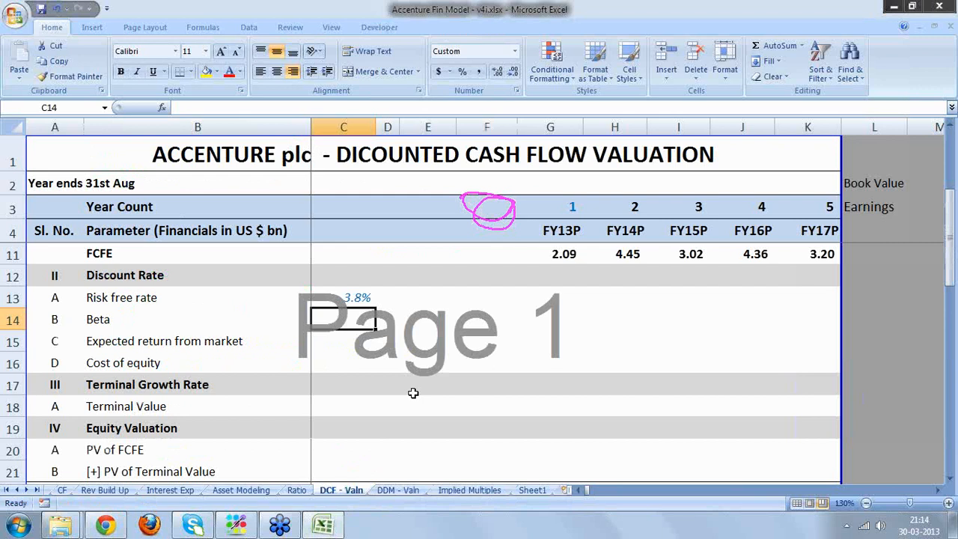
type("1")
key("Return")
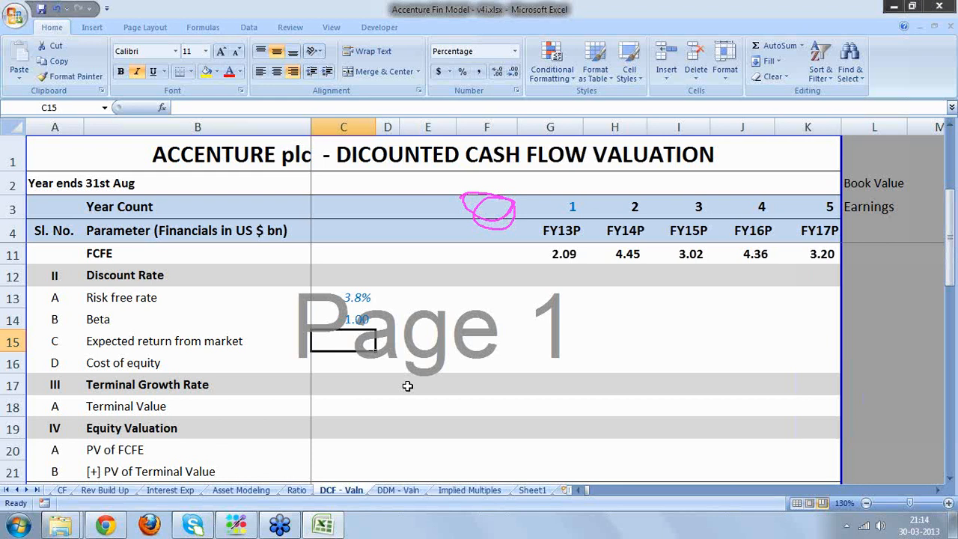
type("9.5")
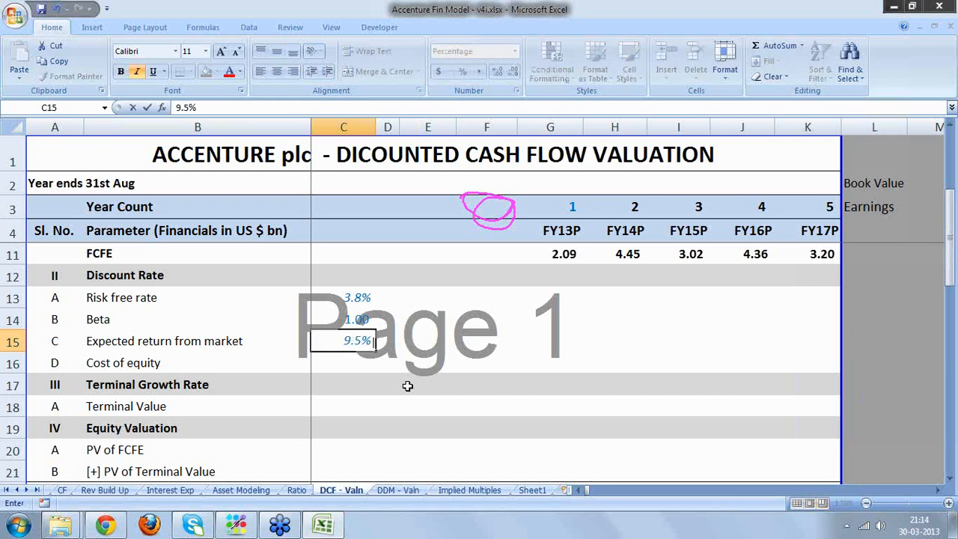
key("Return")
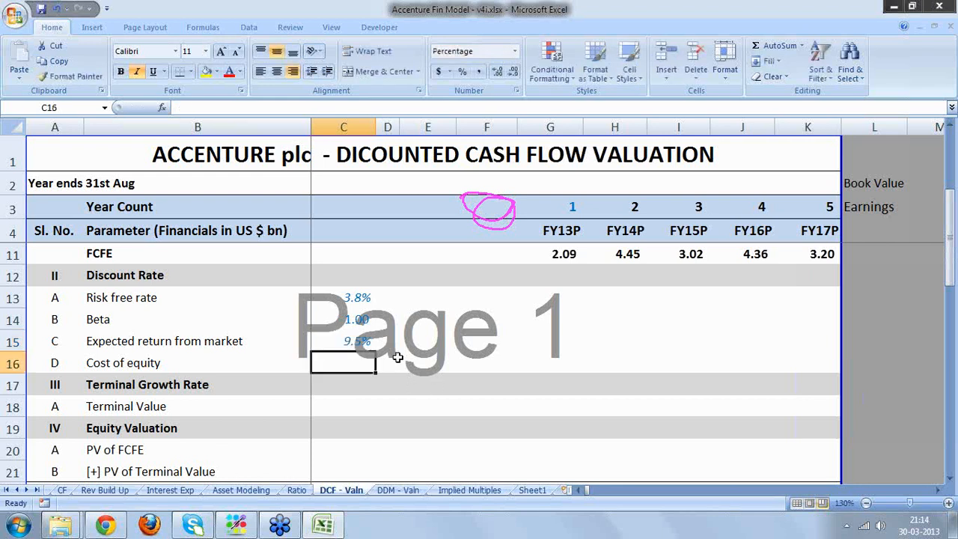
- Calculate the cost of equity in C16 with the formula =C13+C14*(C15-C13)
left_click(358, 341)
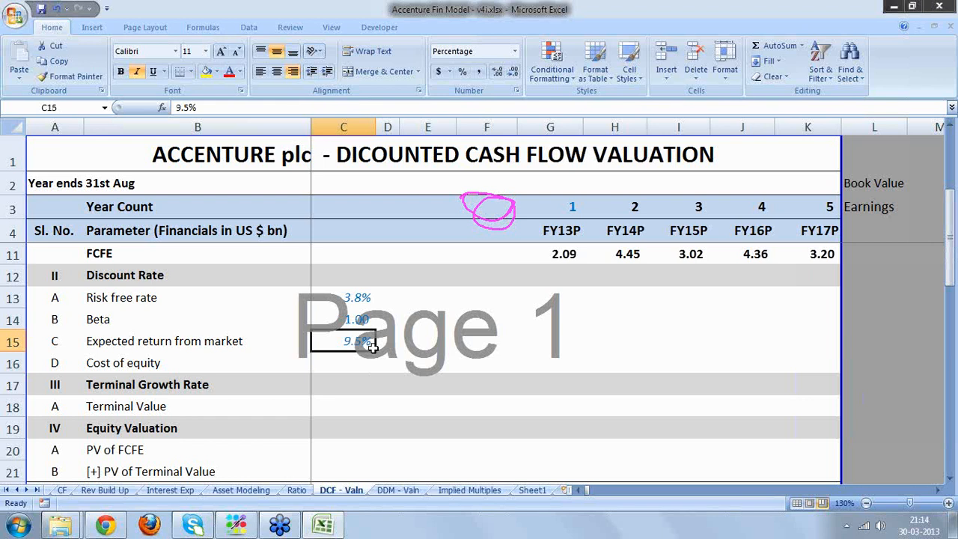
left_click(366, 362)
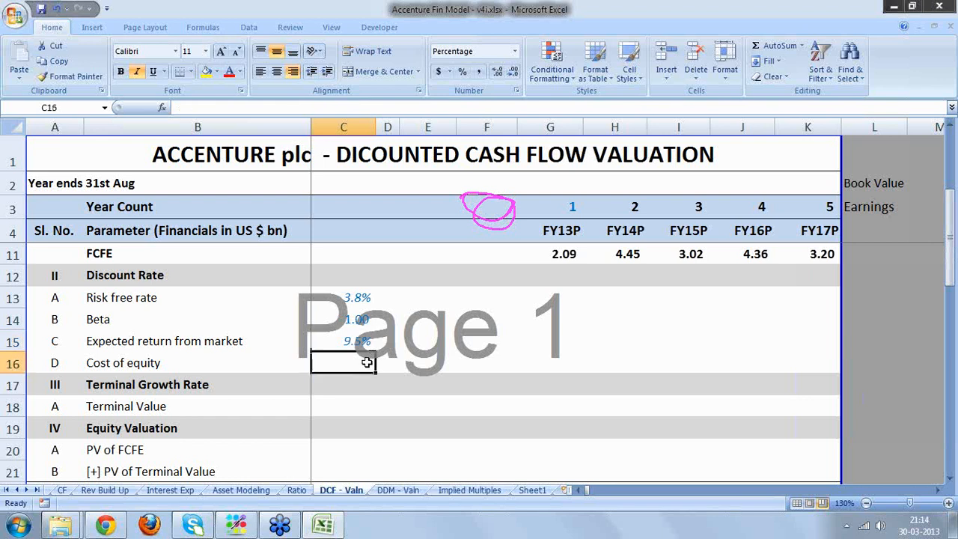
type("=")
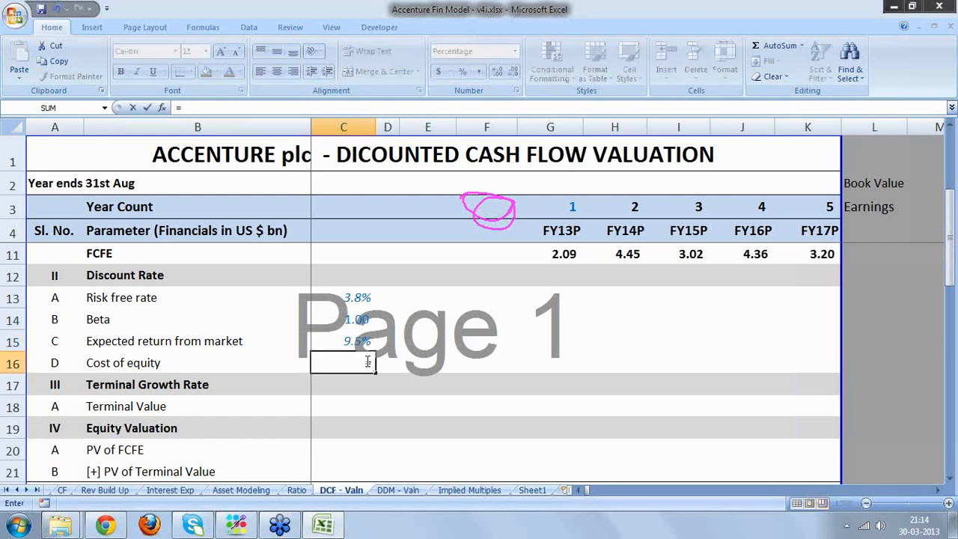
left_click(356, 298)
type("+")
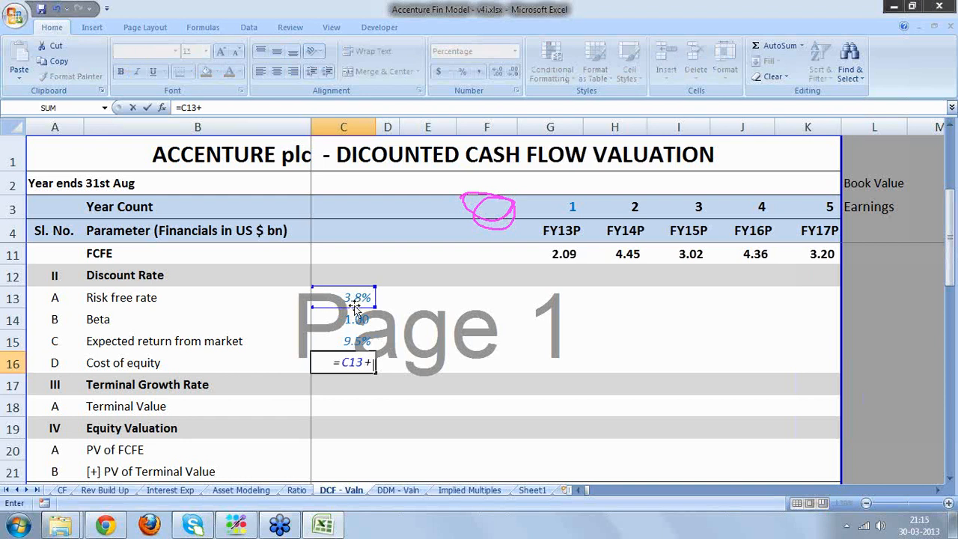
left_click(351, 319)
type("*(")
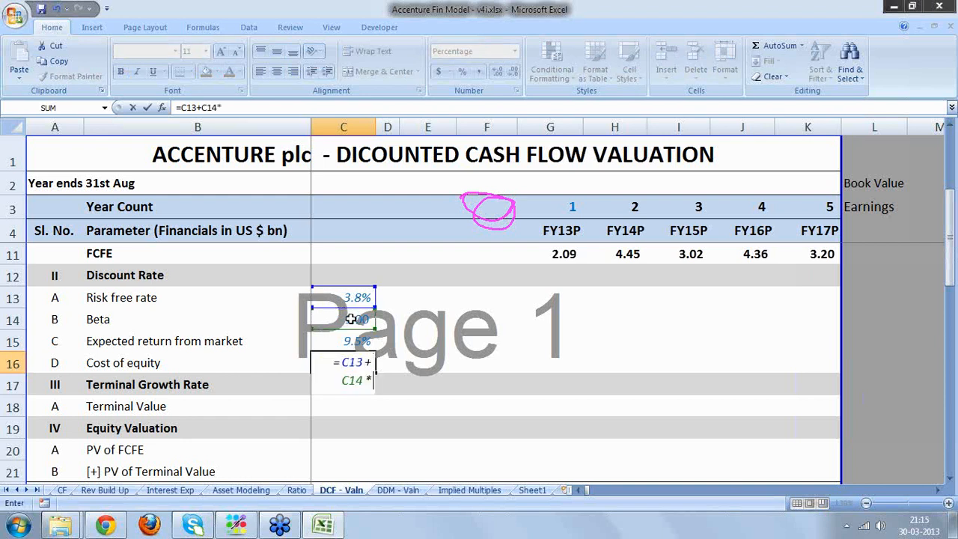
left_click(361, 339)
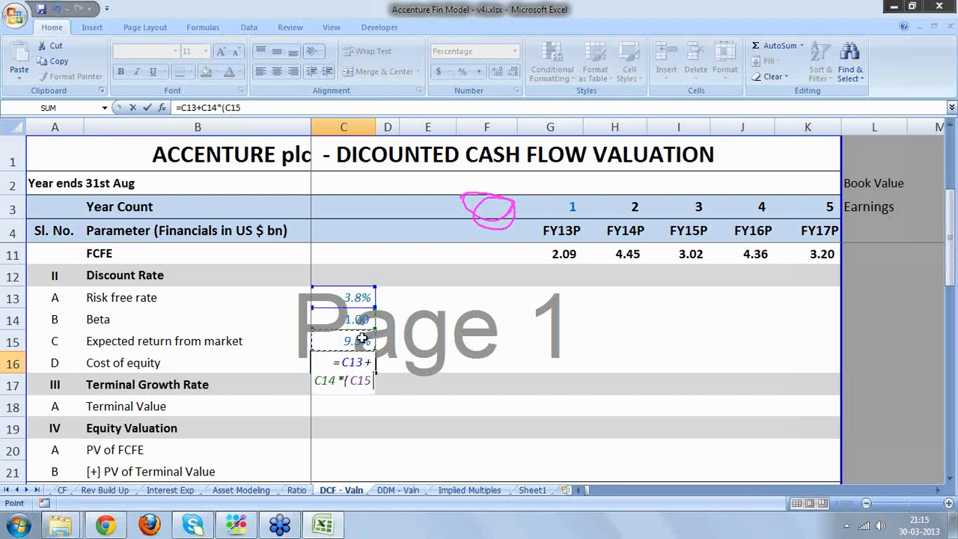
type("-")
left_click(355, 297)
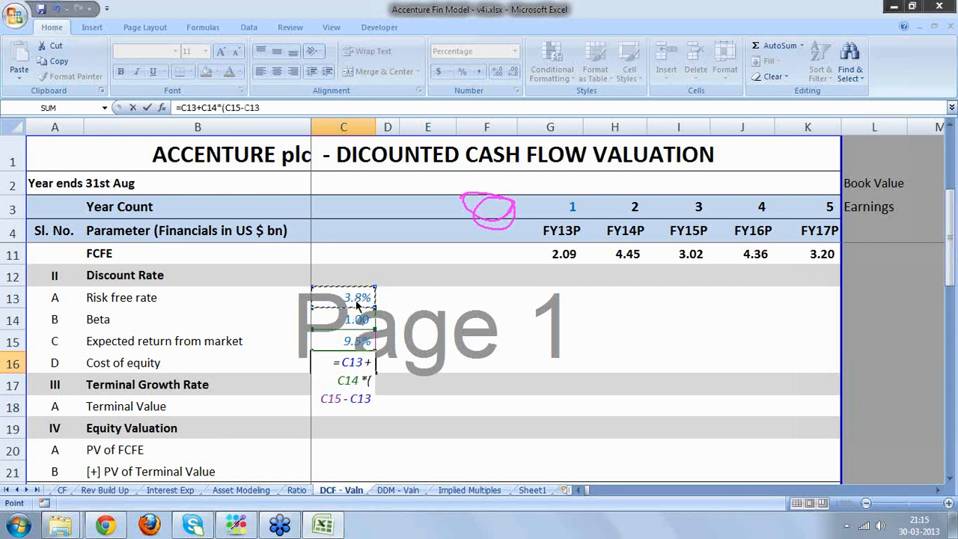
key("Return")
key("Return")
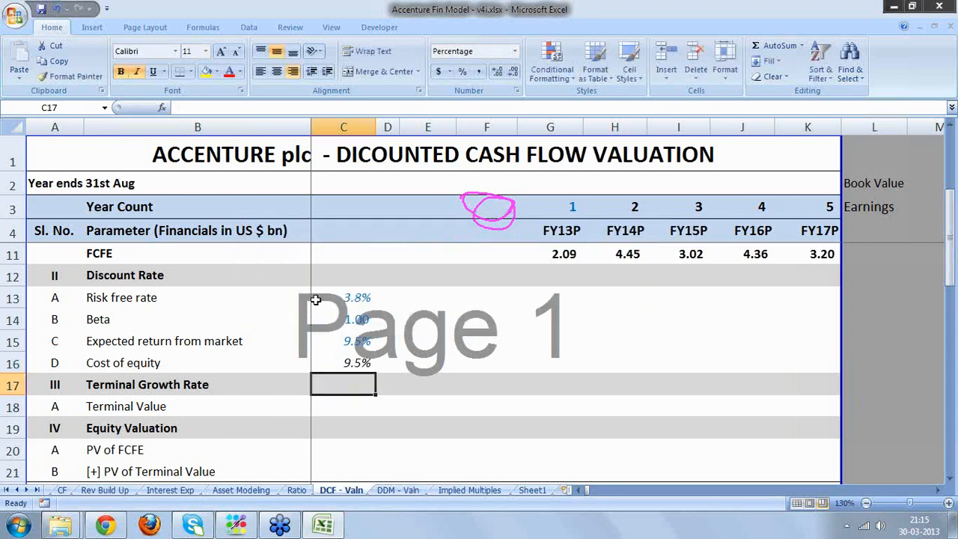
- Enter 4% in C18 of the Terminal Value row as the terminal growth rate
left_click(351, 403)
type("4%")
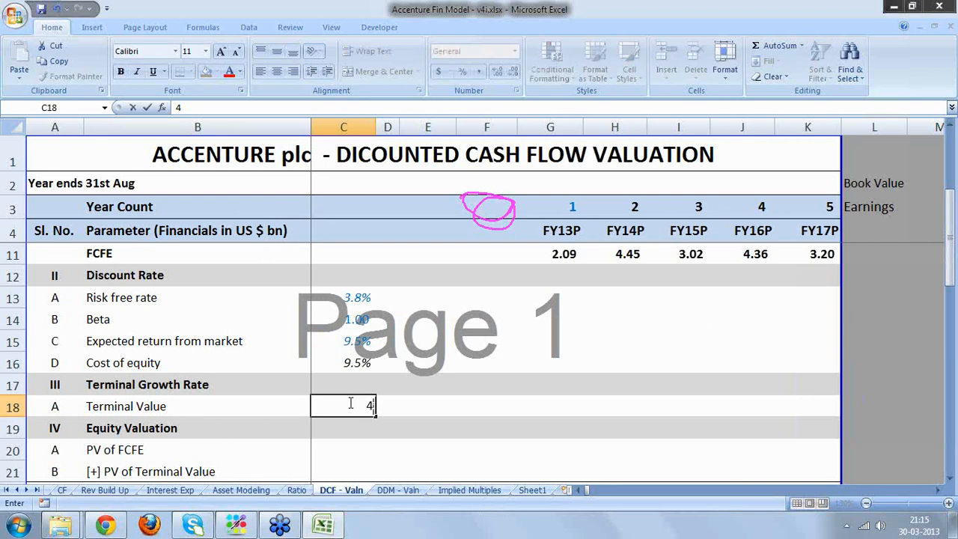
key("Return")
key("Return")
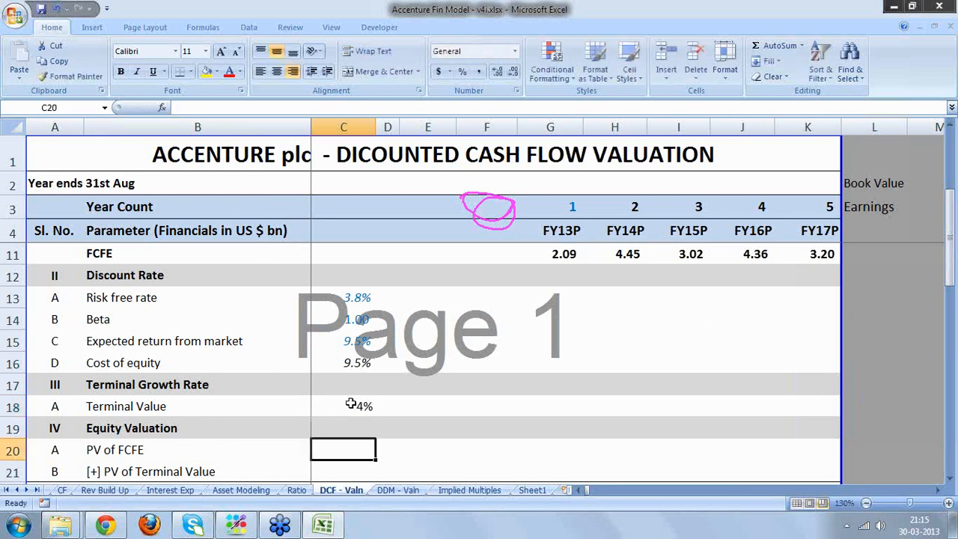
- Build the FY13P present value of FCFE formula in G20 as =G11/(1+C16)^G3
type("=")
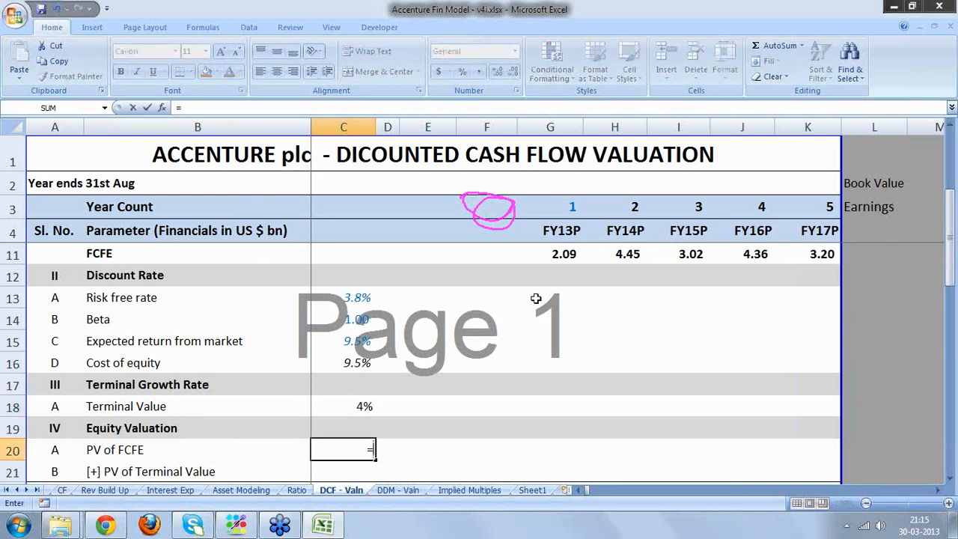
key("BackSpace")
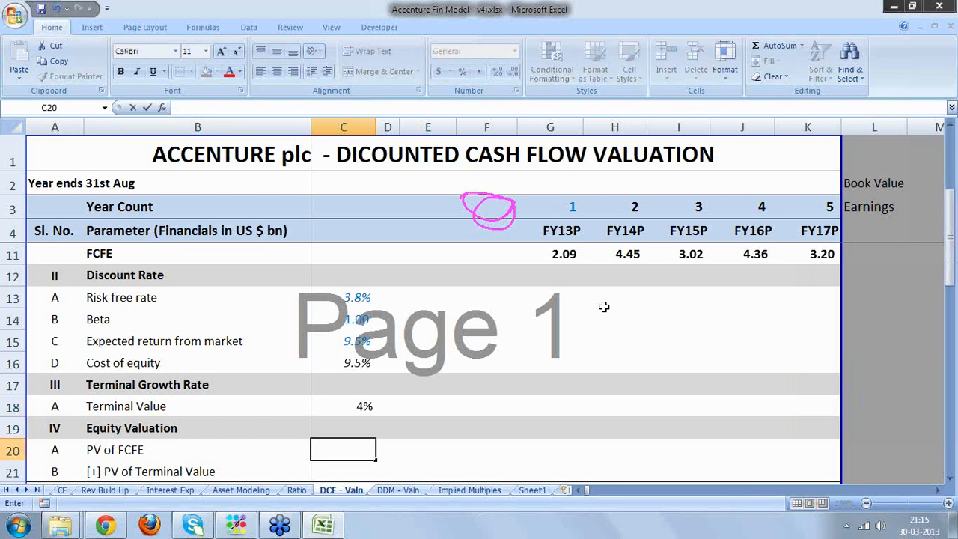
key("Right")
key("Right")
key("Right")
key("Right")
type("=")
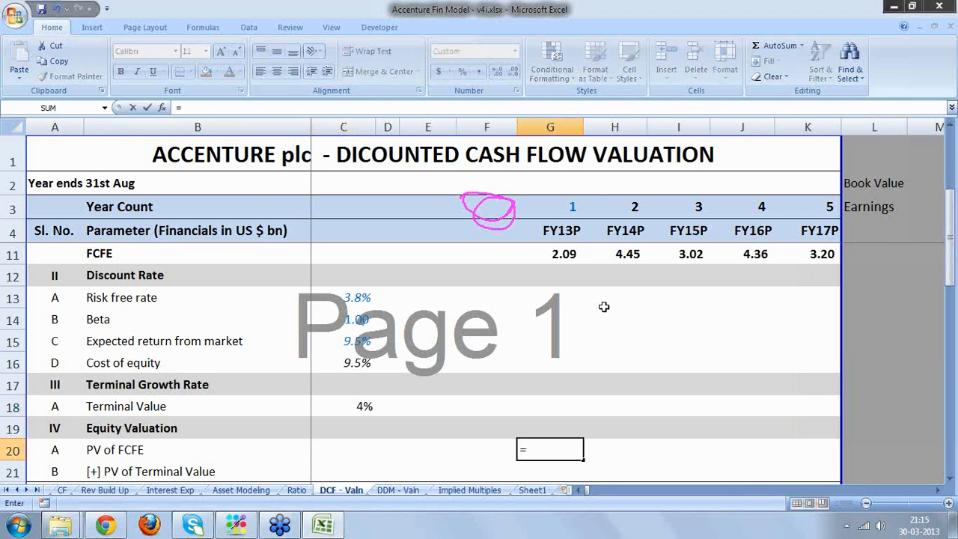
left_click(569, 254)
type("/")
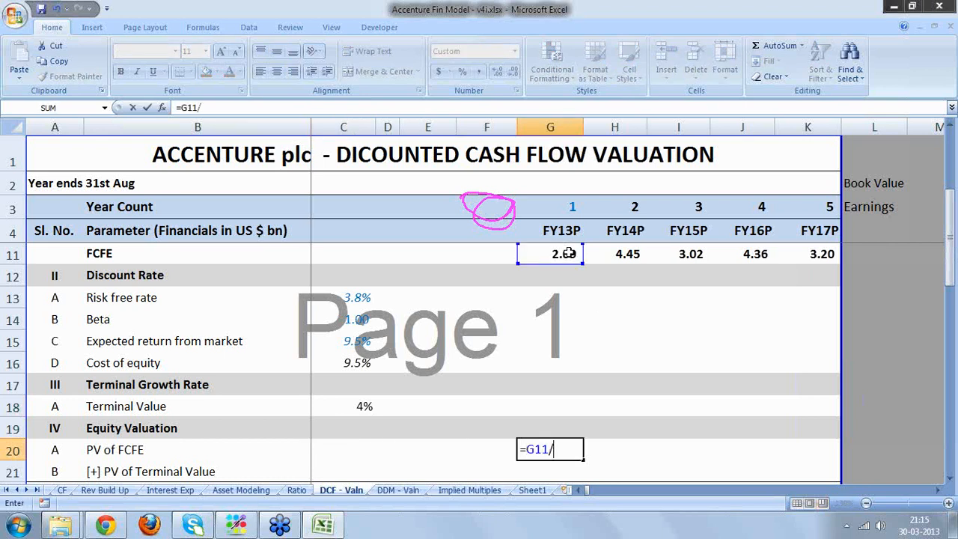
type("(1+")
left_click(348, 365)
type(")^")
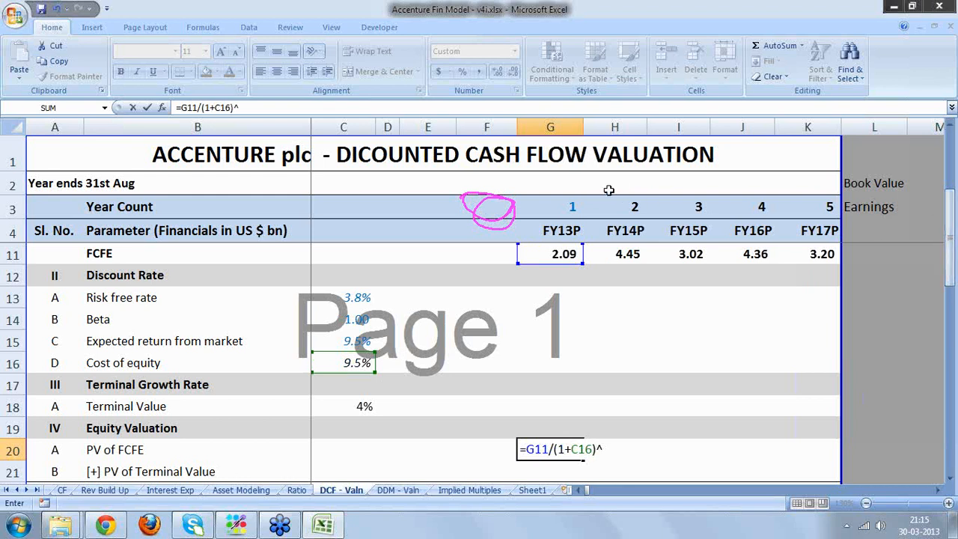
left_click(575, 211)
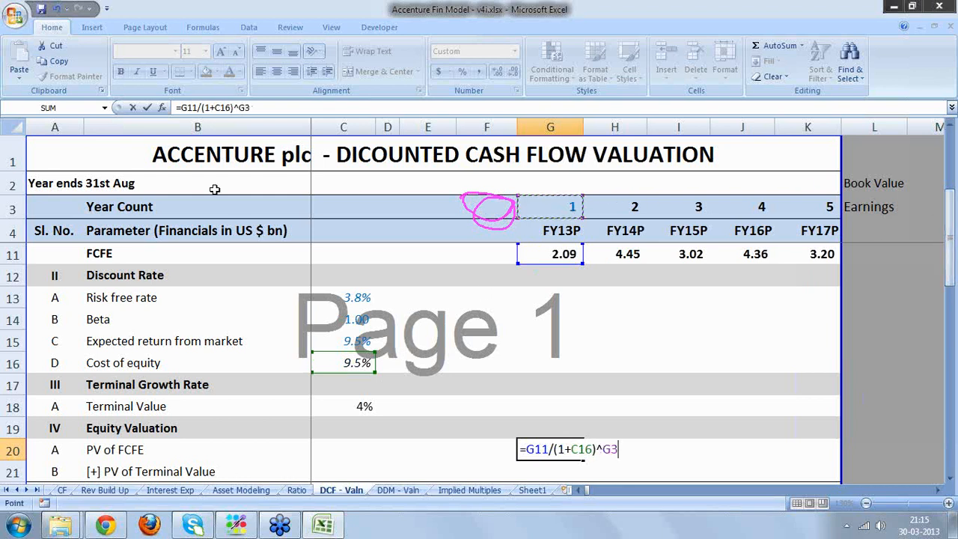
- Make the cost of equity reference absolute as $C$16 in G20 and fill the formula across through K20
left_click(221, 107)
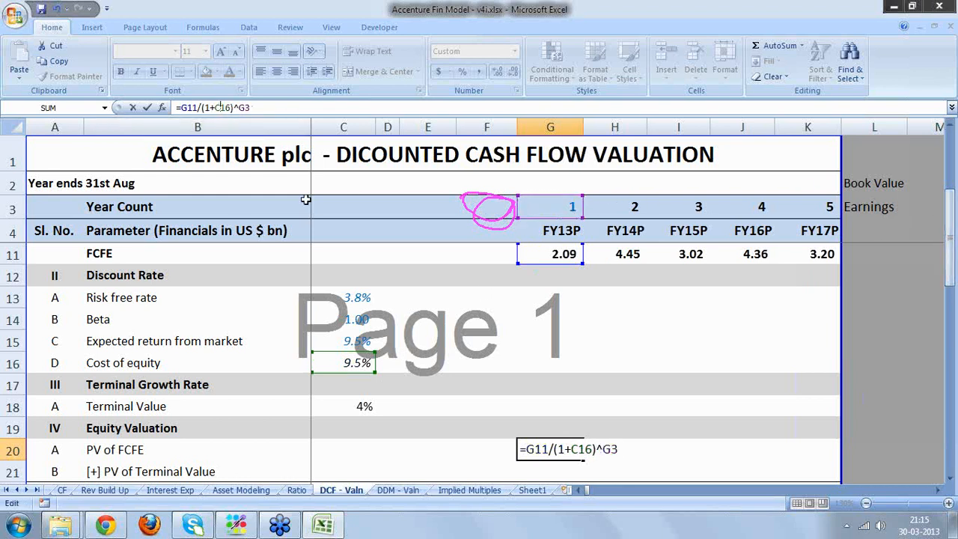
key("F4")
key("Return")
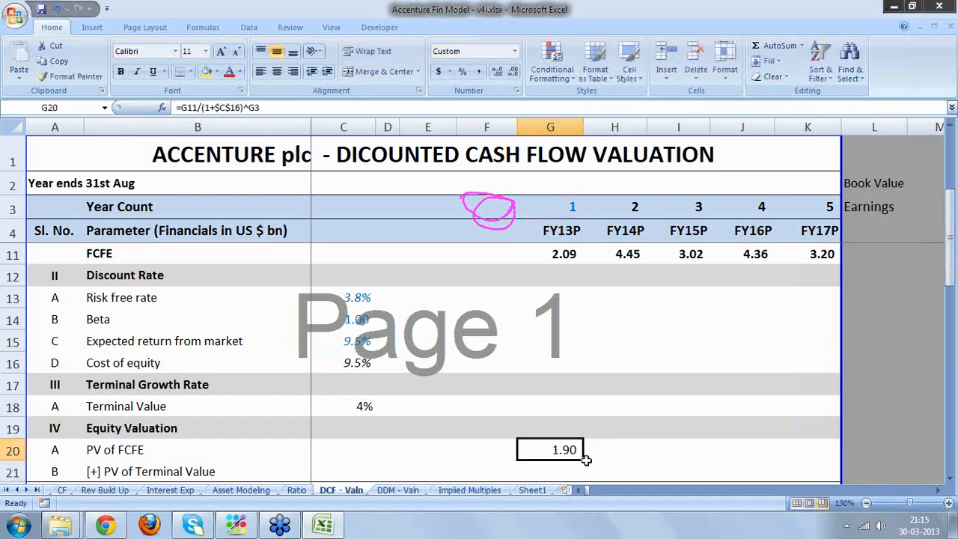
left_click_drag(585, 461, 851, 471)
- Select K18, the FY17P cell in the Terminal Value row
left_click(953, 479)
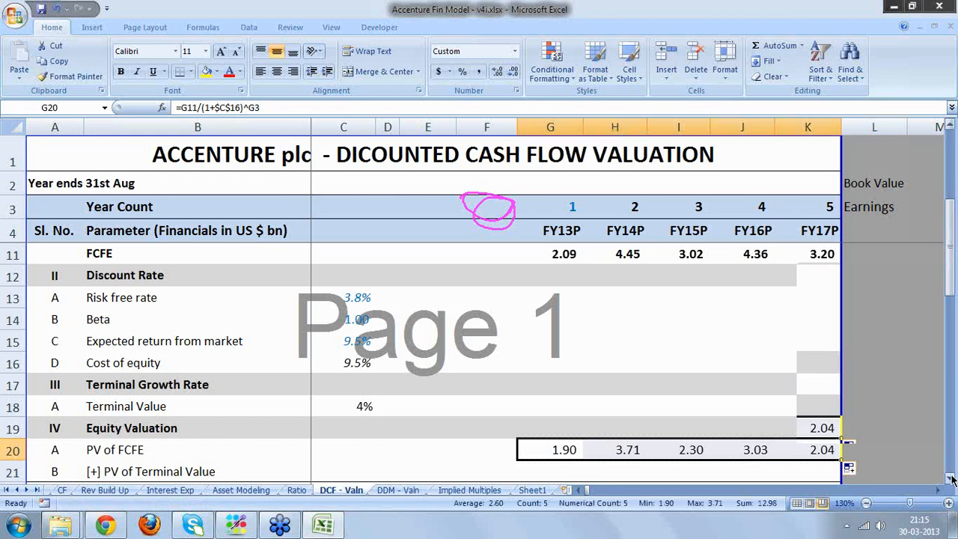
left_click(952, 479)
left_click(952, 480)
left_click(952, 479)
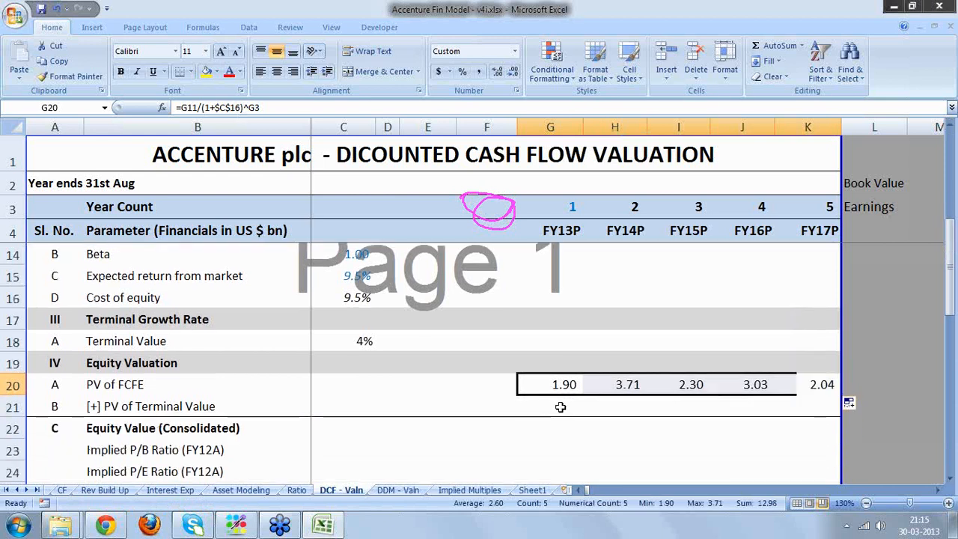
left_click(560, 406)
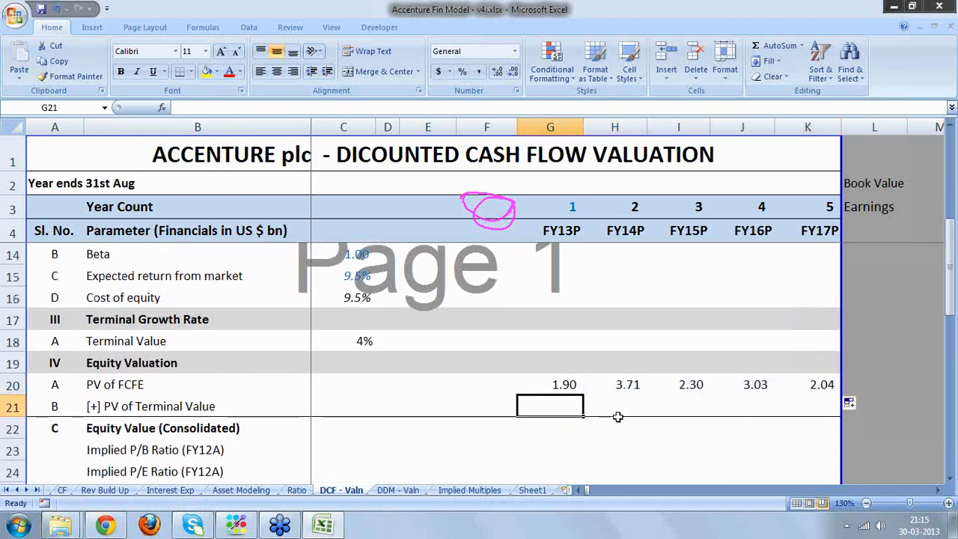
key("Up")
key("Up")
key("Up")
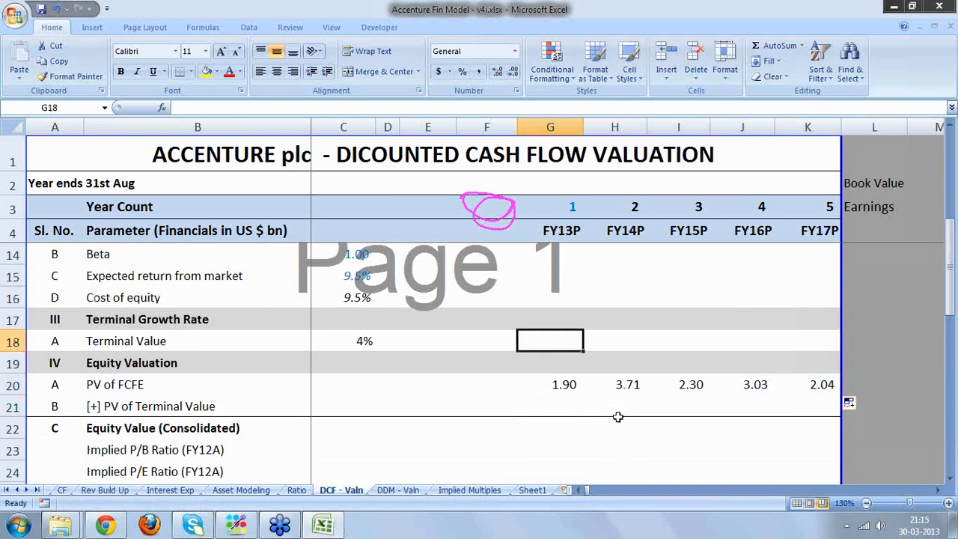
key("Right")
key("Right")
key("Right")
key("Right")
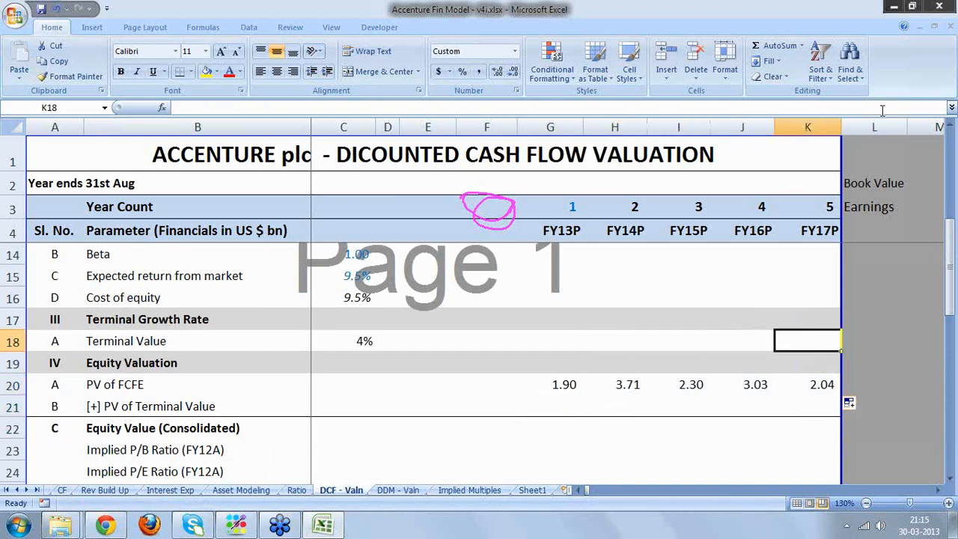
- On Sheet1, handwrite years 5 and 6 split by a vertical line, with CF5(1+g) over 1+r under year 6, using the annotation pen
left_click(547, 493)
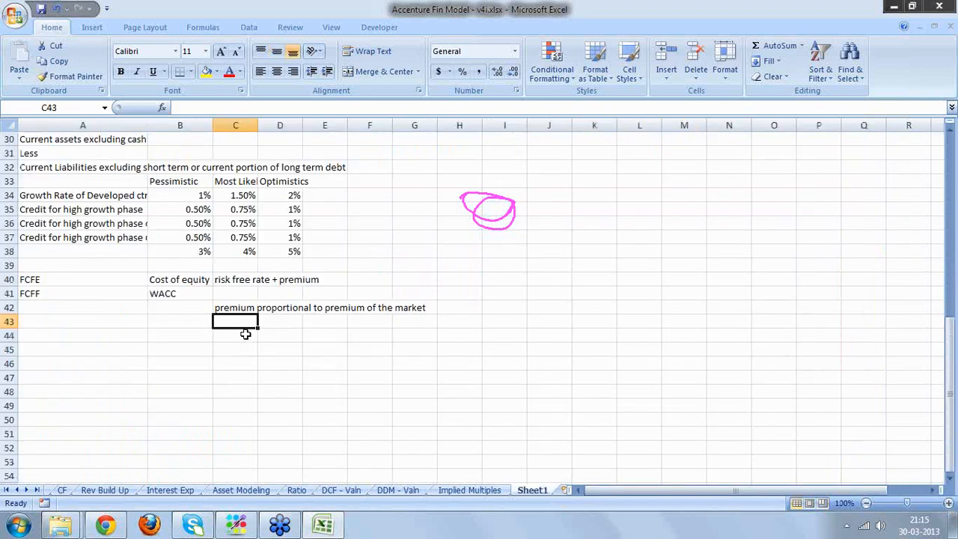
left_click(247, 334)
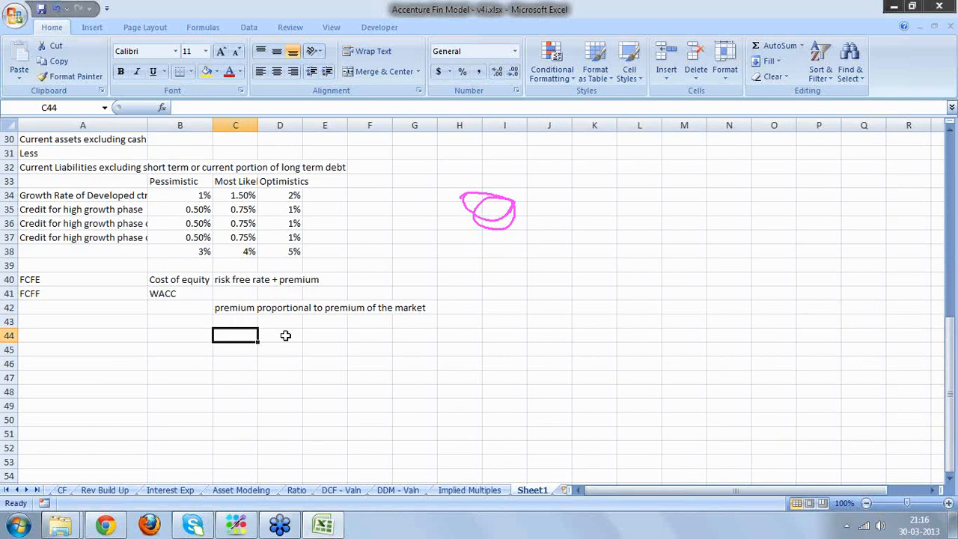
left_click(286, 336)
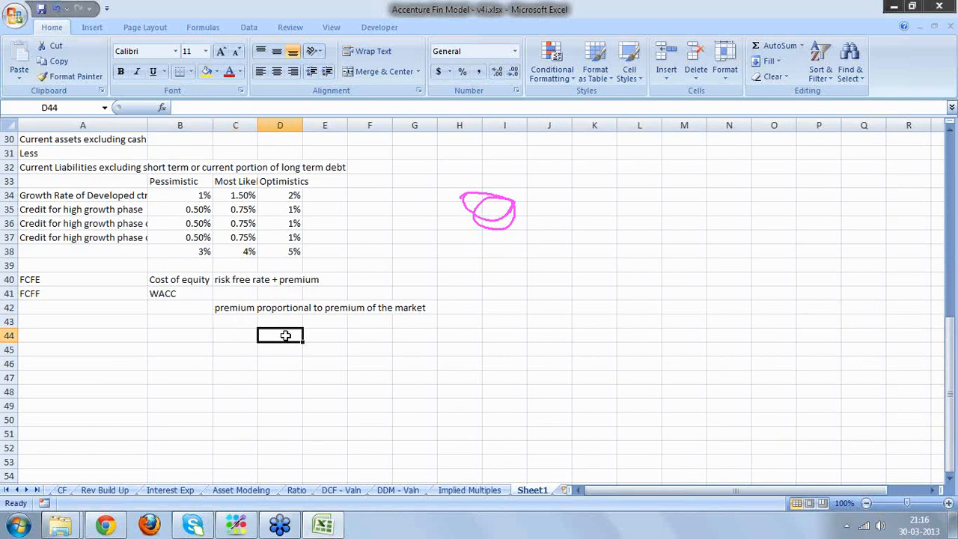
left_click(951, 188)
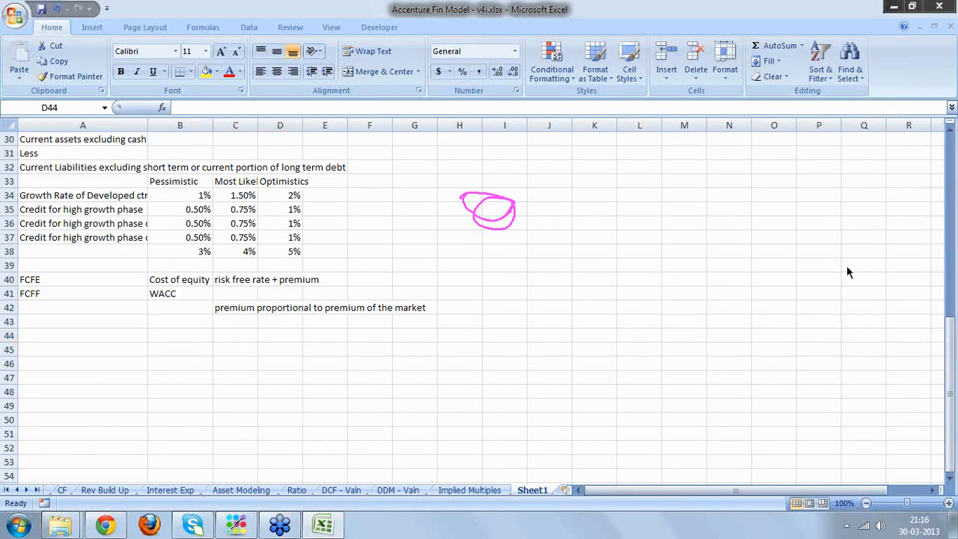
left_click(847, 211)
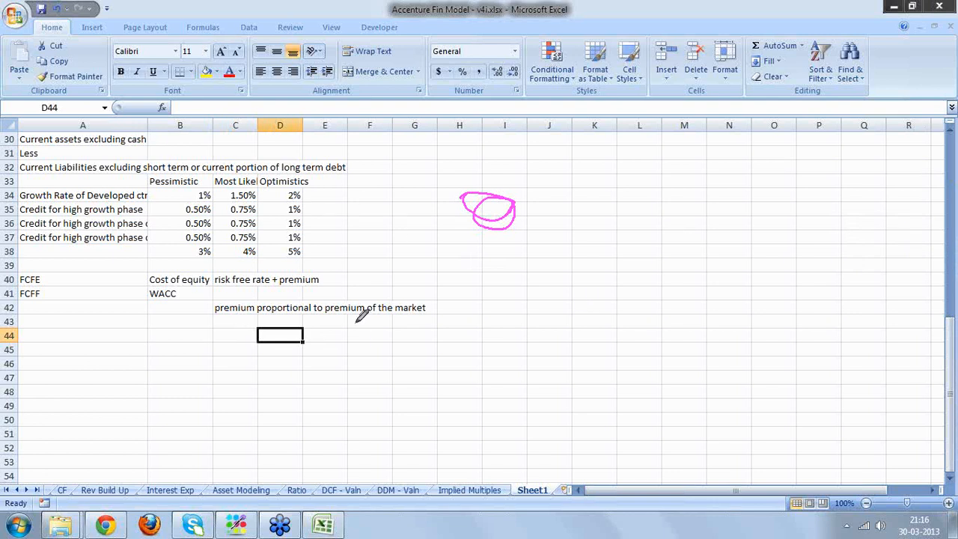
left_click_drag(315, 325, 313, 354)
left_click_drag(315, 323, 333, 322)
left_click_drag(365, 276, 350, 454)
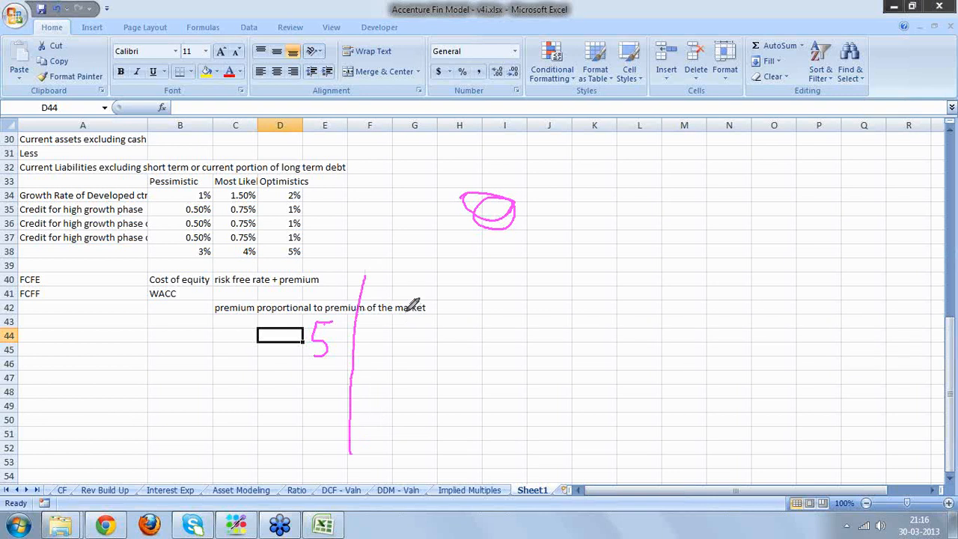
mouse_move(395, 316)
left_mouse_down()
mouse_move(398, 345)
mouse_move(383, 342)
mouse_move(381, 384)
mouse_move(387, 367)
mouse_move(405, 371)
mouse_move(425, 355)
mouse_move(434, 371)
mouse_move(474, 352)
mouse_move(494, 327)
mouse_move(485, 373)
left_mouse_up()
left_click_drag(346, 404, 479, 386)
mouse_move(404, 412)
left_mouse_down()
mouse_move(395, 437)
mouse_move(454, 416)
left_mouse_up()
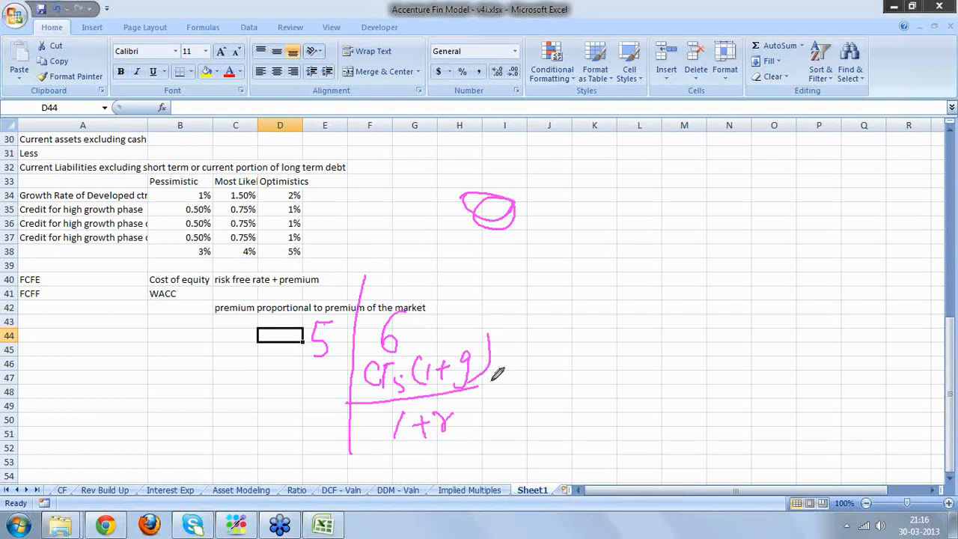
- Handwrite the squared second-period term and a plus sign with dots to continue the discounted series
left_click_drag(490, 383, 492, 396)
mouse_move(567, 324)
left_mouse_down()
mouse_move(596, 370)
mouse_move(577, 424)
left_mouse_up()
left_click_drag(600, 372, 607, 419)
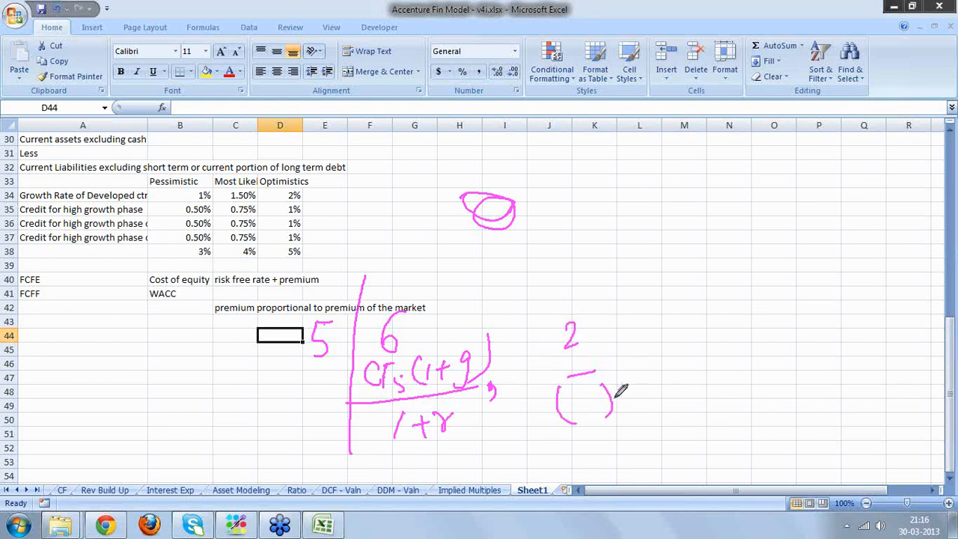
mouse_move(615, 378)
left_mouse_down()
mouse_move(629, 390)
mouse_move(638, 358)
mouse_move(629, 372)
mouse_move(683, 345)
left_mouse_up()
left_click(649, 354)
left_click(657, 351)
- Handwrite the terminal value formula CF5(1+g) over (r-g) above the series
mouse_move(578, 195)
left_mouse_down()
mouse_move(584, 228)
mouse_move(605, 194)
mouse_move(596, 240)
mouse_move(618, 218)
mouse_move(626, 237)
mouse_move(637, 235)
left_mouse_up()
mouse_move(647, 219)
left_mouse_down()
mouse_move(670, 213)
mouse_move(657, 234)
mouse_move(687, 221)
mouse_move(677, 249)
left_mouse_up()
left_click_drag(696, 194, 692, 238)
left_click_drag(561, 244, 622, 242)
mouse_move(687, 245)
left_mouse_down()
mouse_move(623, 246)
mouse_move(597, 289)
mouse_move(638, 263)
mouse_move(666, 297)
left_mouse_up()
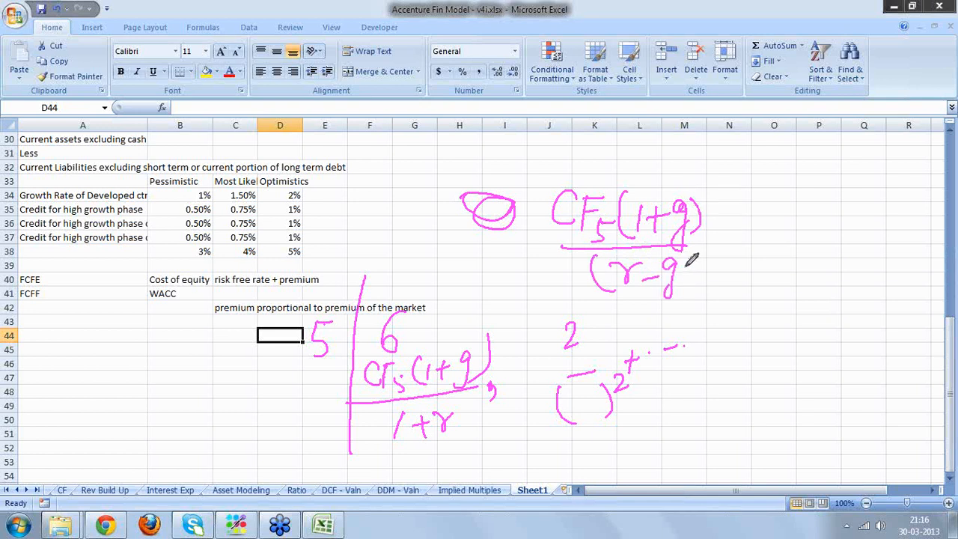
left_click_drag(685, 256, 685, 290)
- Clear the annotations and, on the DCF - Valn sheet, enter the FY17P terminal value formula =K11*(1+C18)/(C16-C18) in K18
left_click(858, 266)
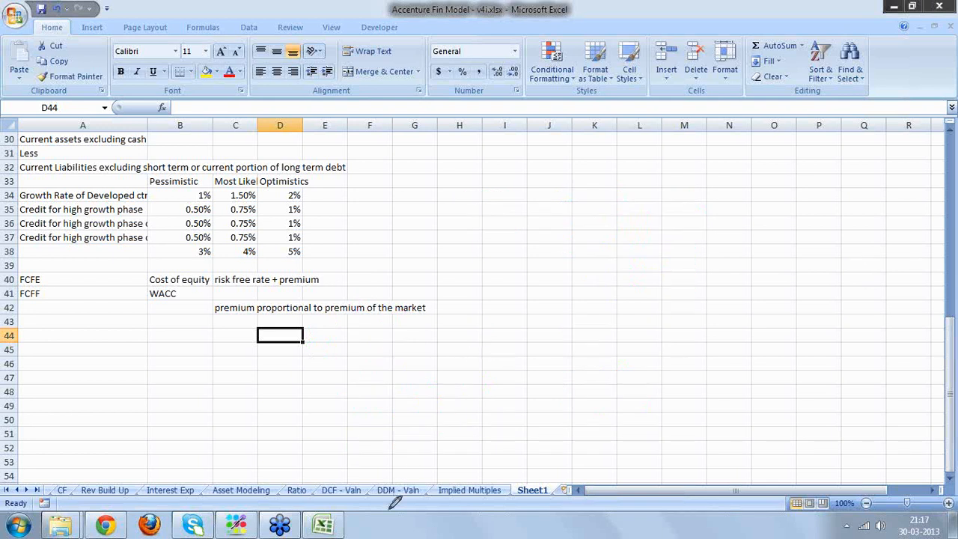
left_click(349, 489)
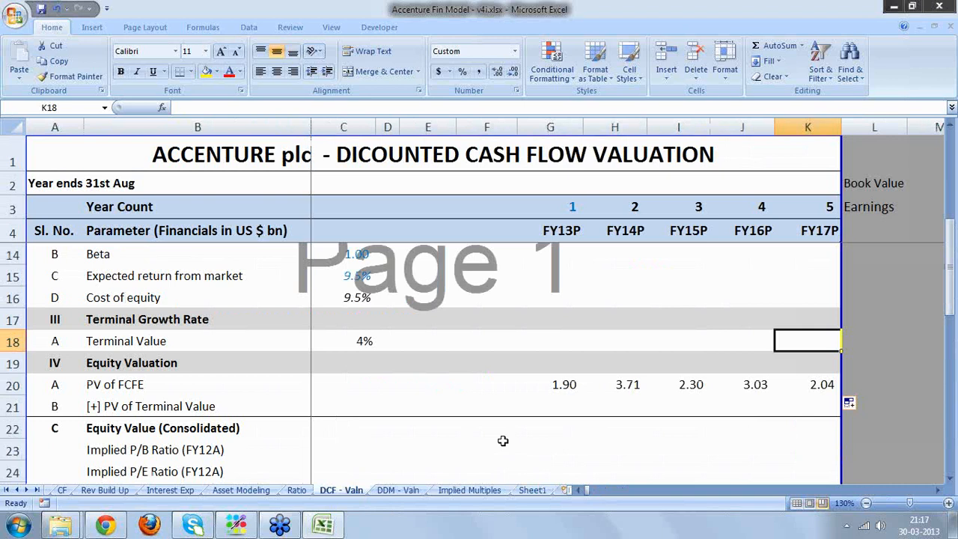
type("=")
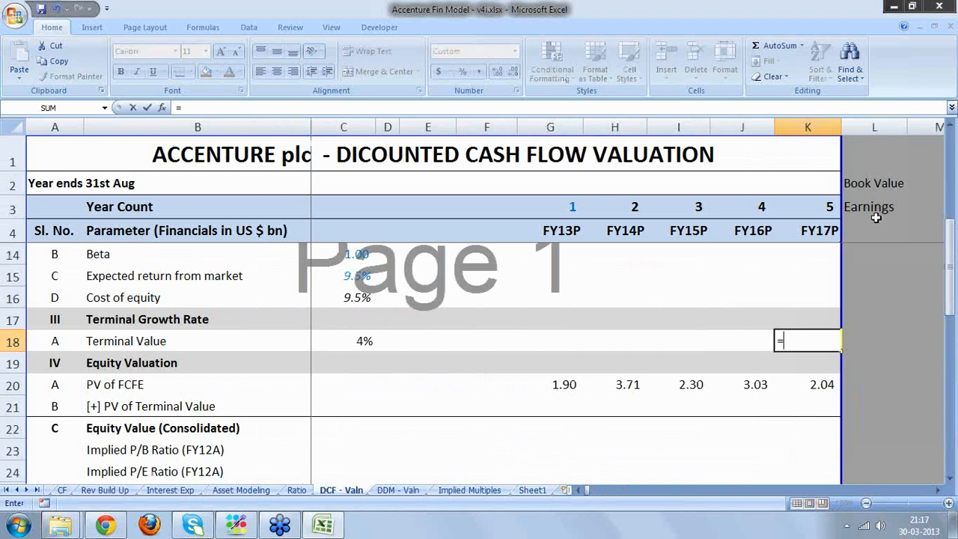
left_click_drag(951, 259, 949, 230)
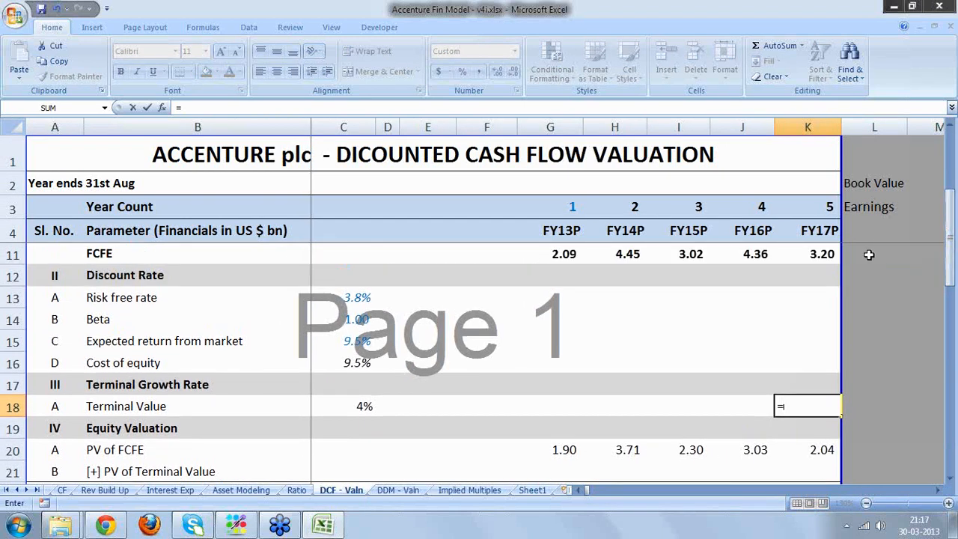
left_click(813, 255)
type("*")
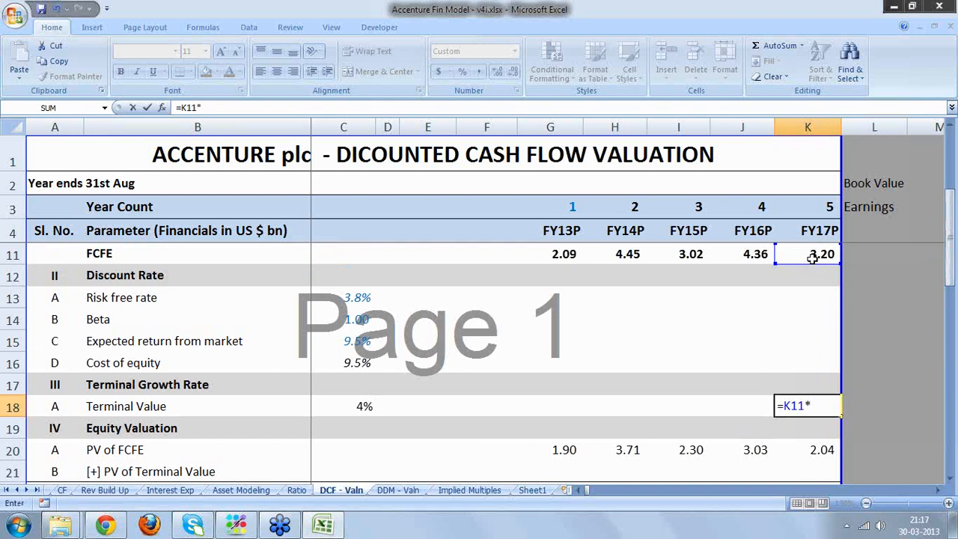
type("(1+")
left_click(359, 405)
type(")/")
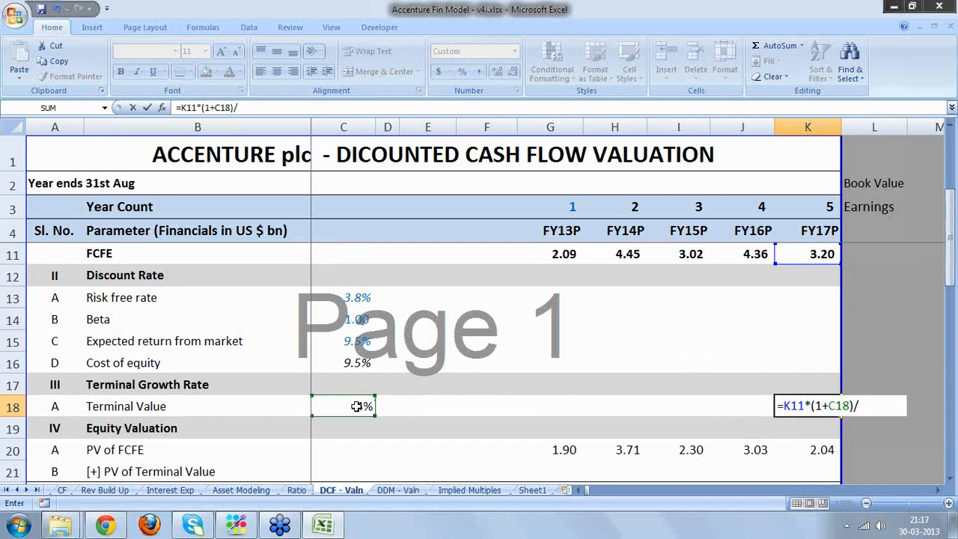
type("(")
left_click(339, 365)
type("-")
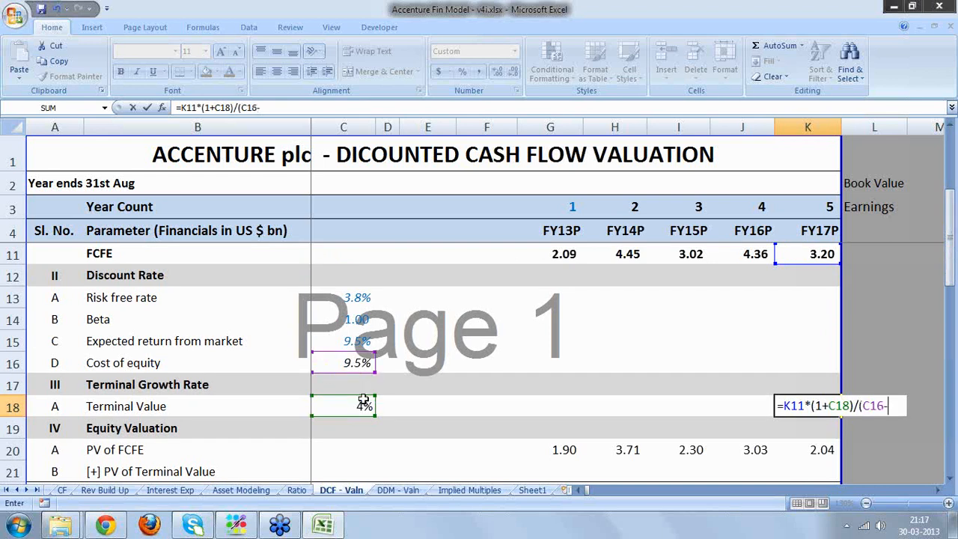
left_click(363, 402)
type(")")
key("Return")
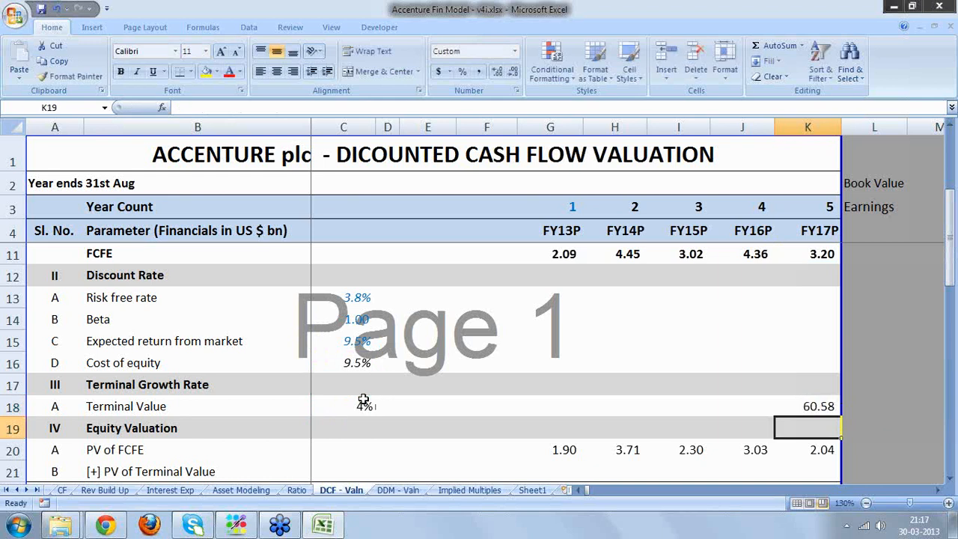
- Enter =K18/(1+C16)^K3 in G21 to discount the terminal value at the cost of equity over the FY17P year count
key("Return")
key("Return")
key("Return")
key("Return")
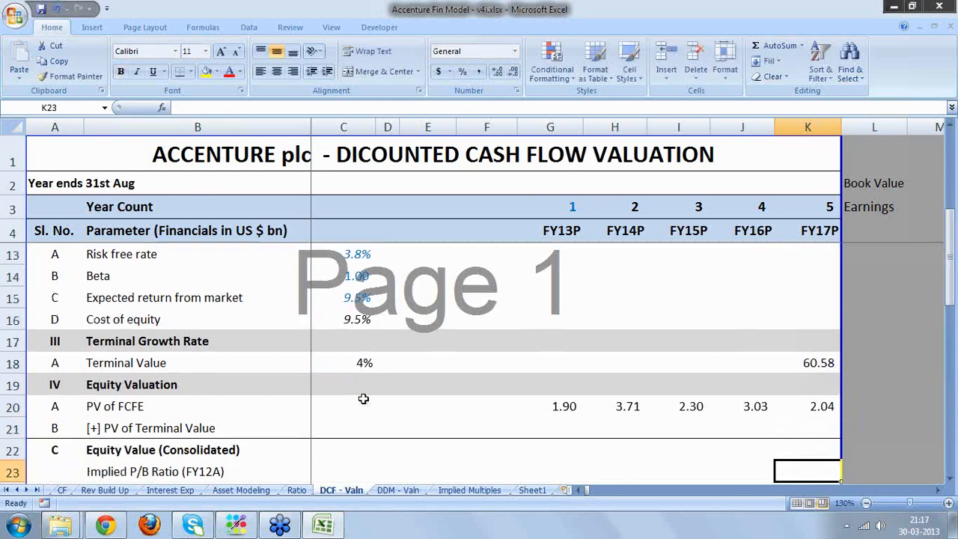
left_click(357, 422)
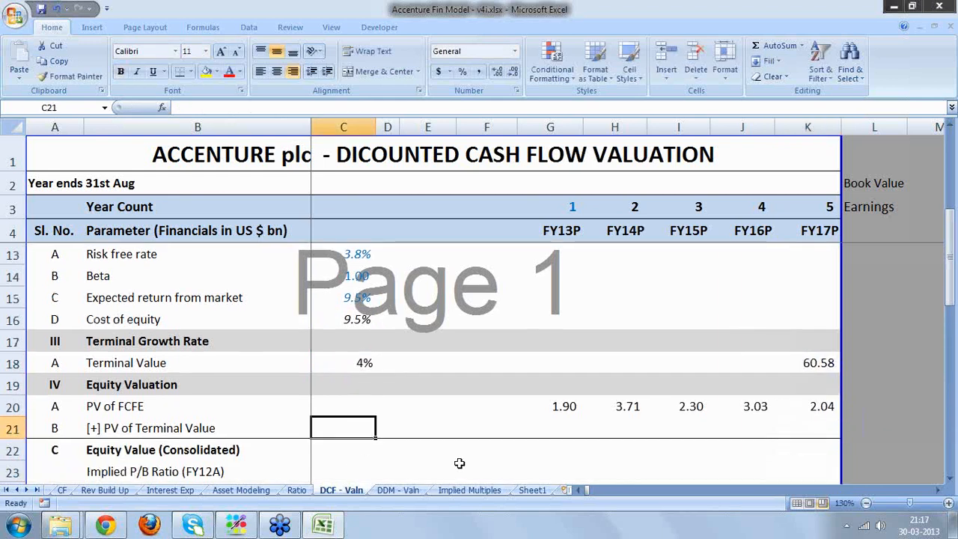
left_click(572, 429)
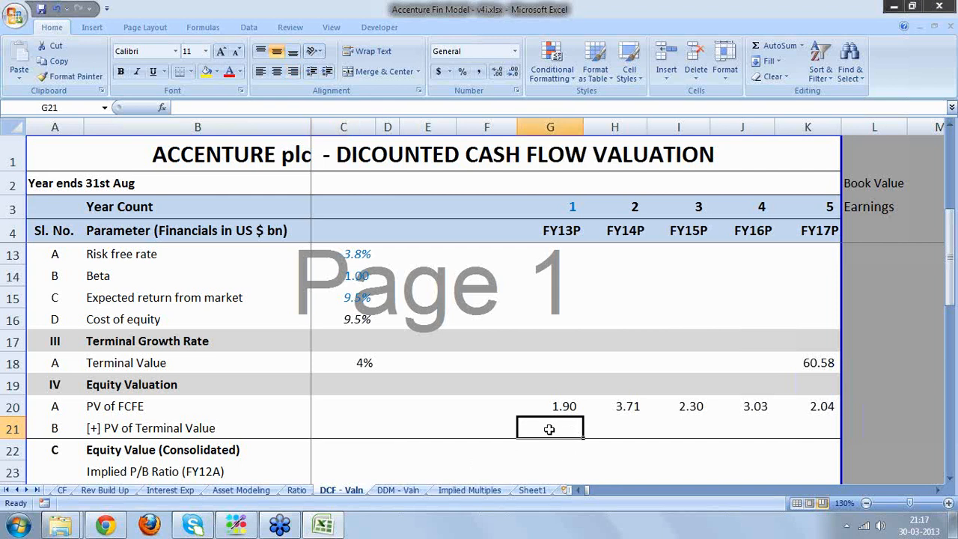
type("=")
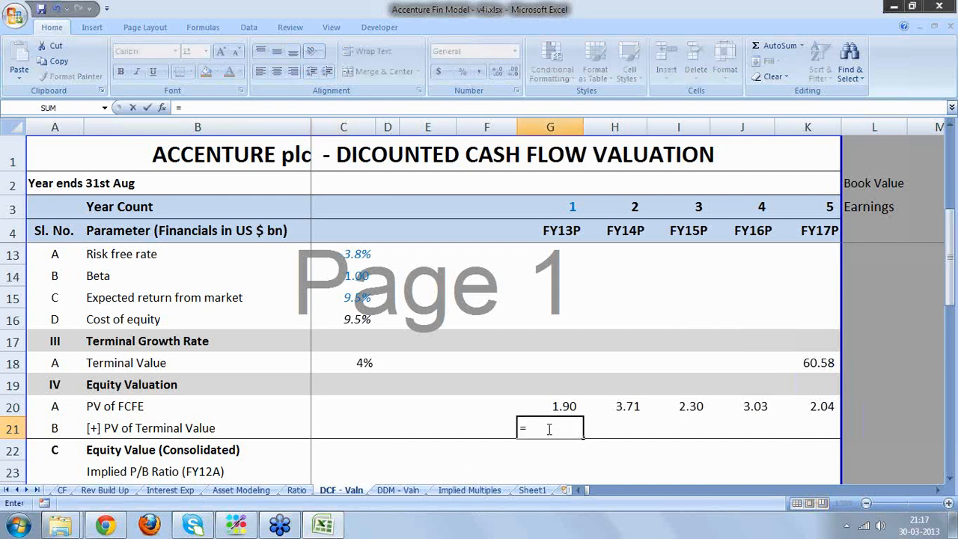
left_click(820, 362)
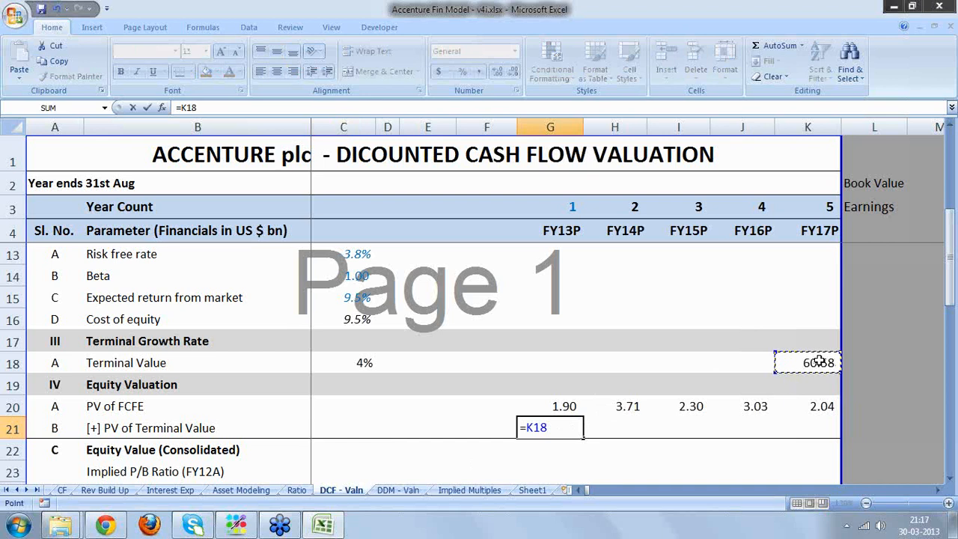
type("/(1+")
left_click(341, 318)
type(")^")
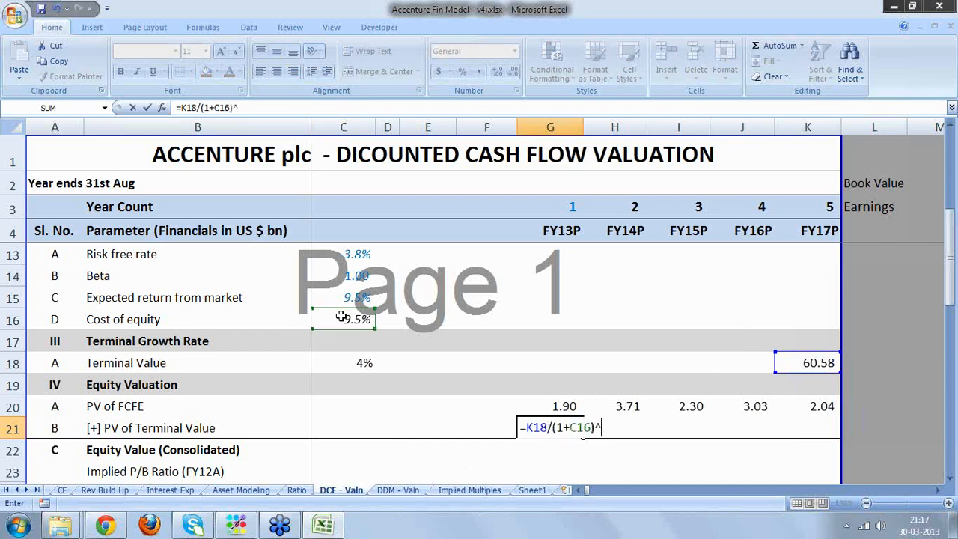
left_click(826, 208)
key("Return")
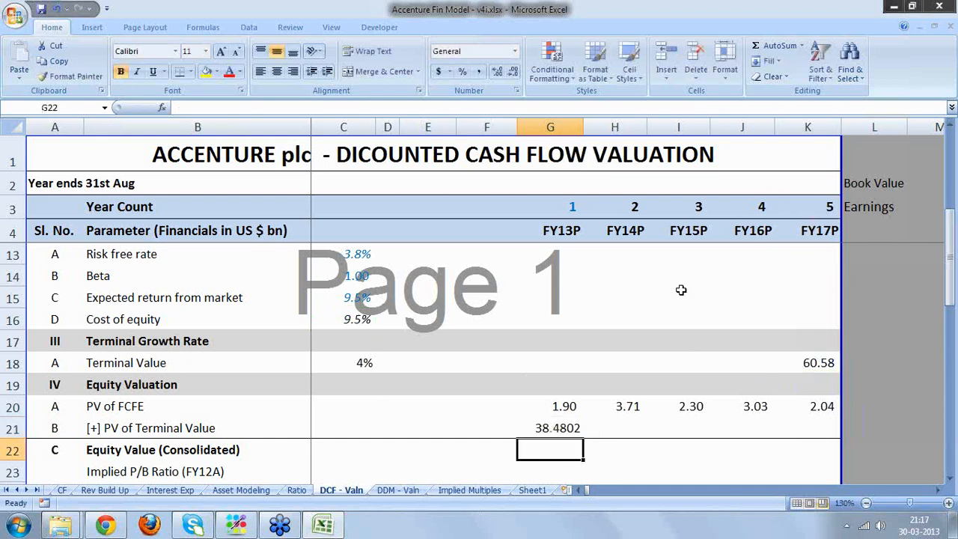
- Compute the consolidated Equity Value in C22 with =SUM(G20:K20,G21), adding the PVs of FCFE and terminal value
left_click(332, 454)
type("=")
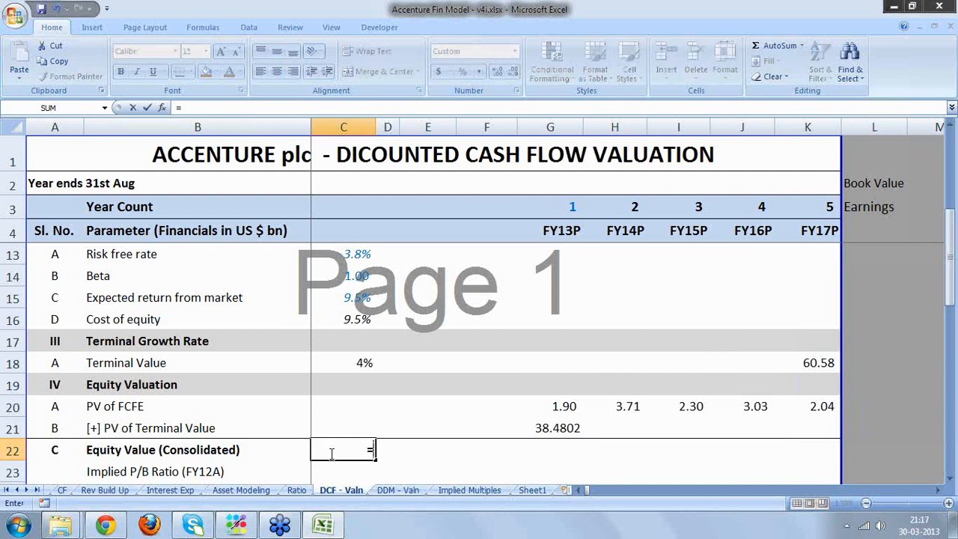
type("sum(")
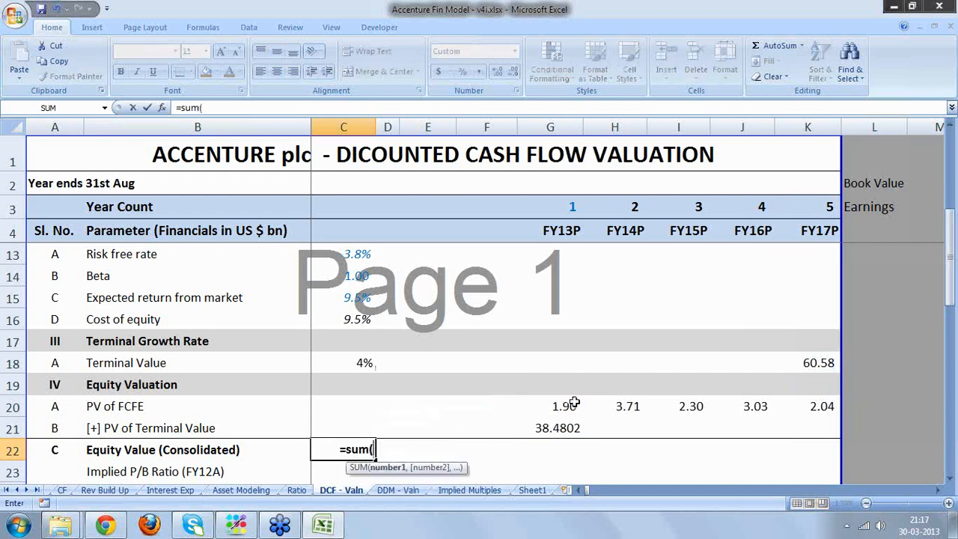
left_click_drag(573, 404, 828, 402)
type(",")
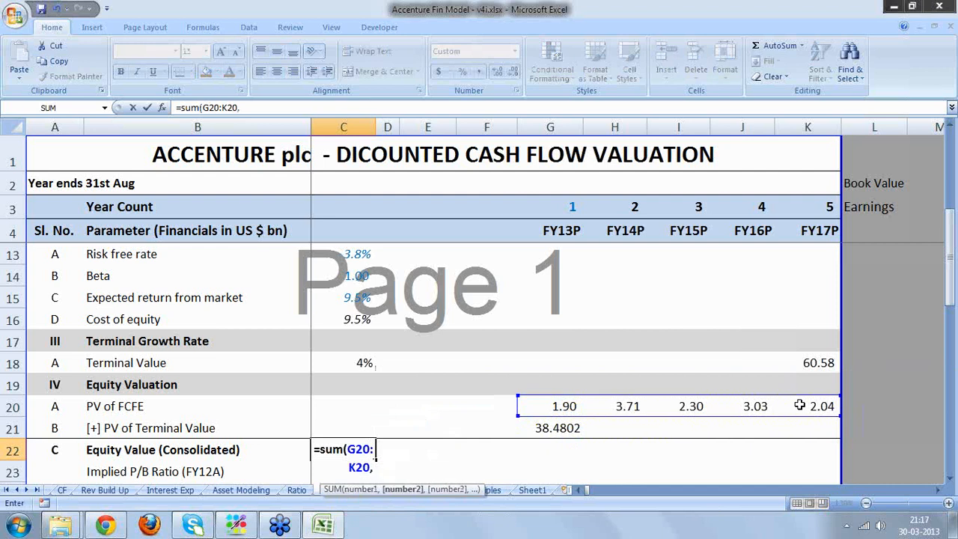
left_click(580, 425)
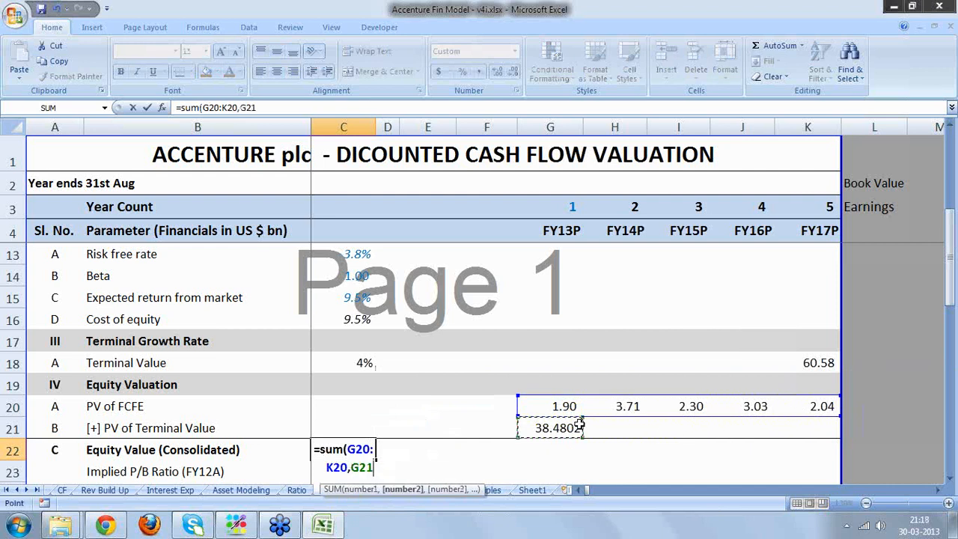
type(")")
key("Return")
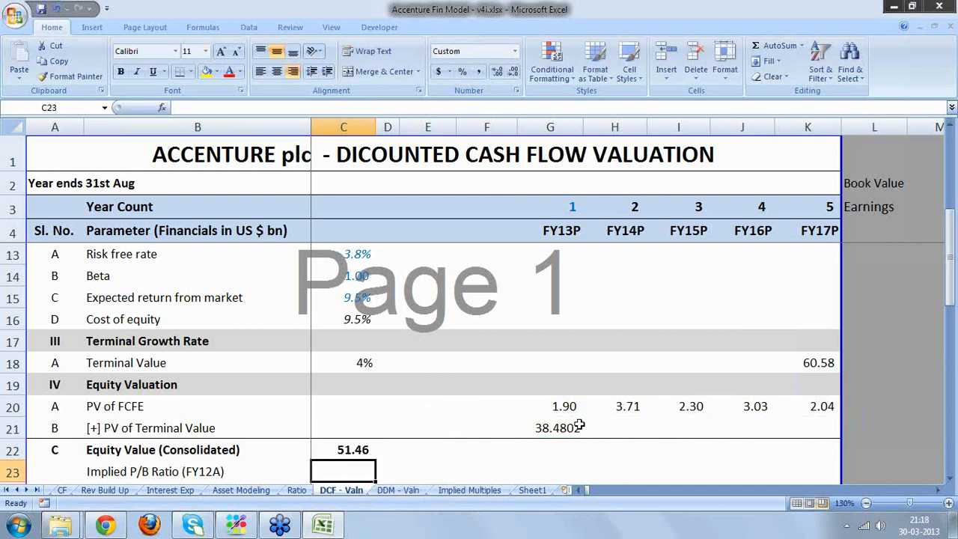
- Calculate the terminal value's share of the consolidated equity value in E22 with =G21/C22
key("Down")
key("Down")
key("Down")
key("Down")
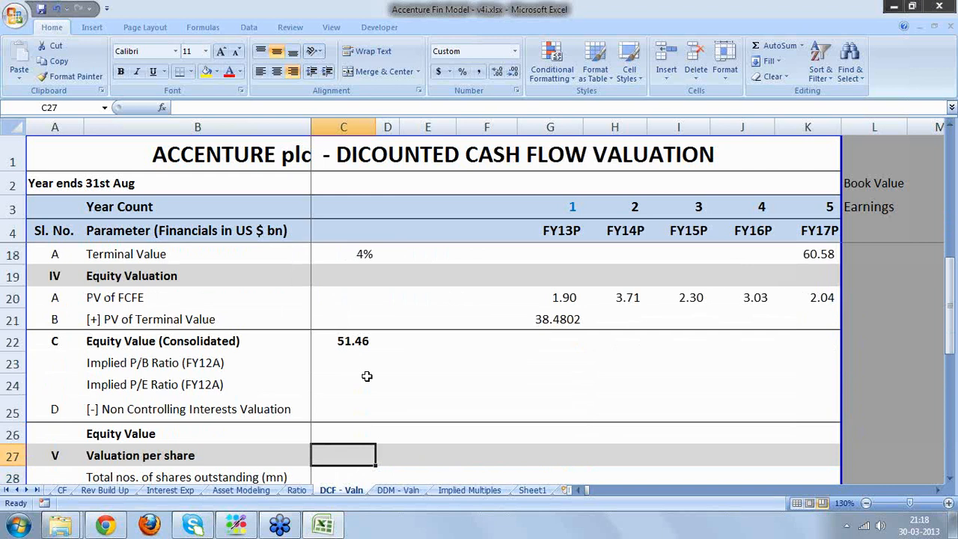
left_click(341, 357)
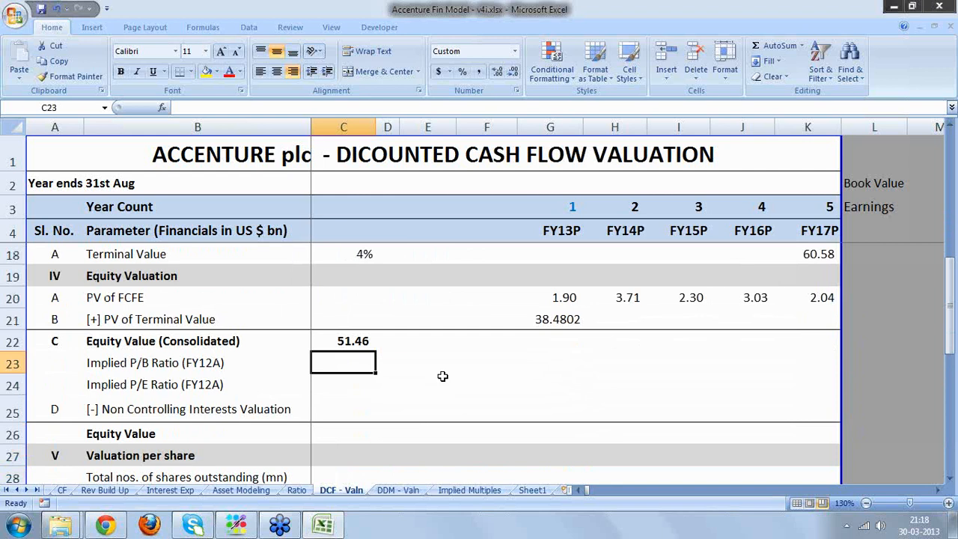
left_click(424, 345)
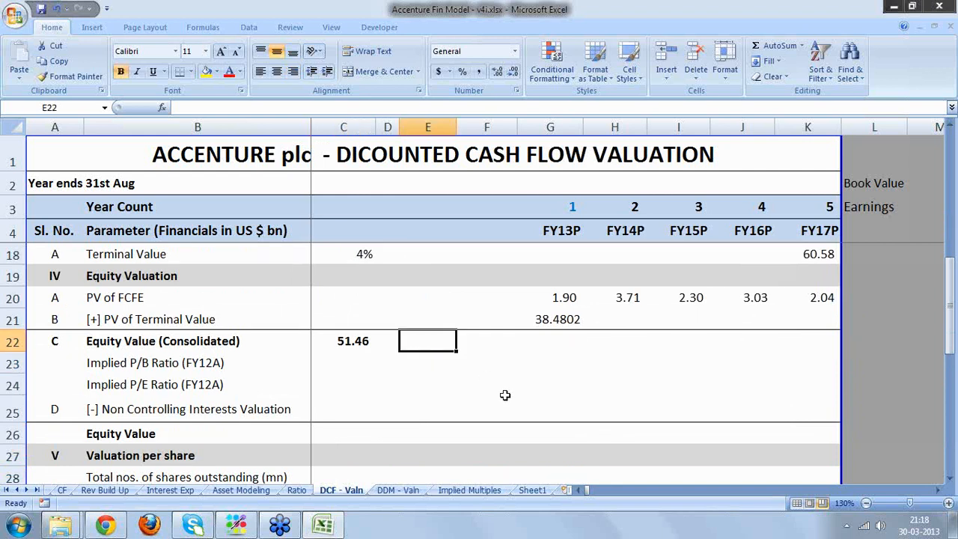
type("=")
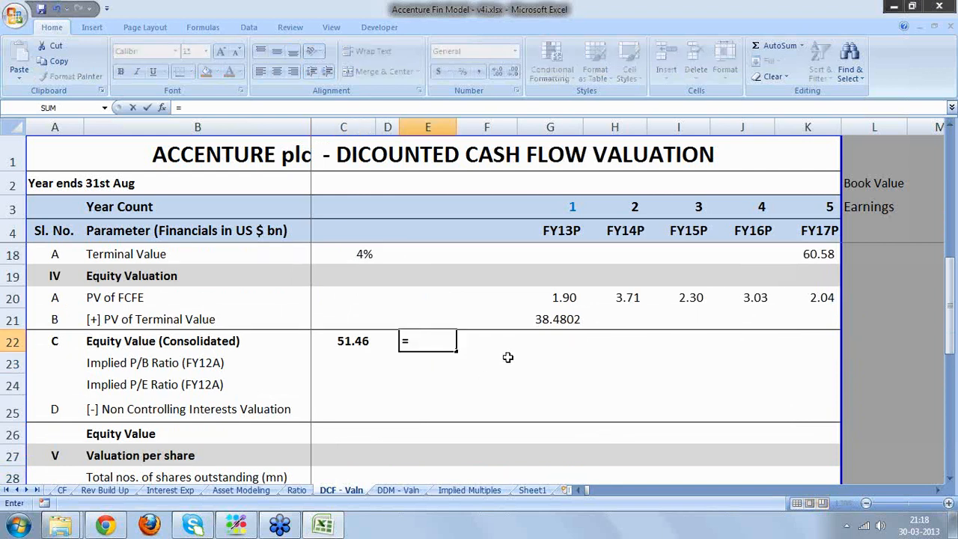
left_click(563, 318)
type("/")
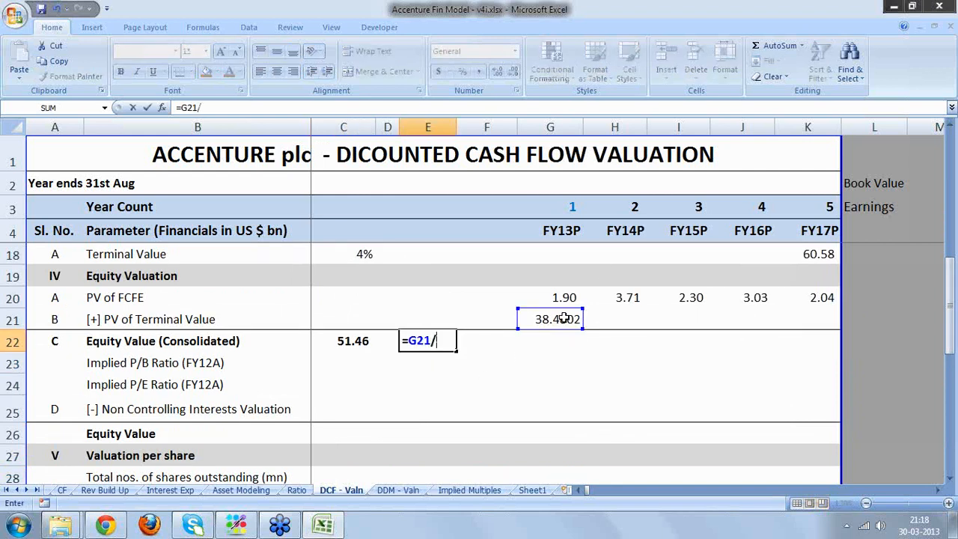
left_click(366, 340)
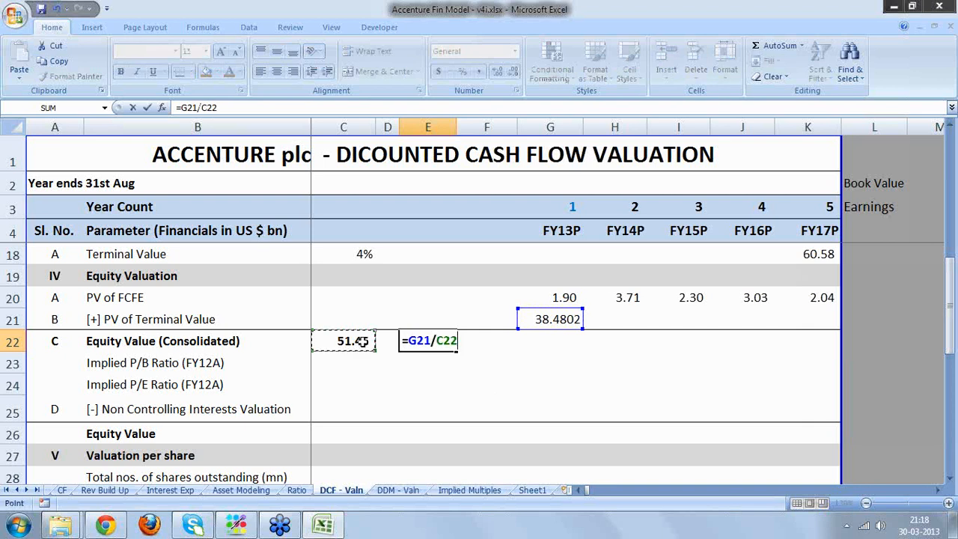
key("Return")
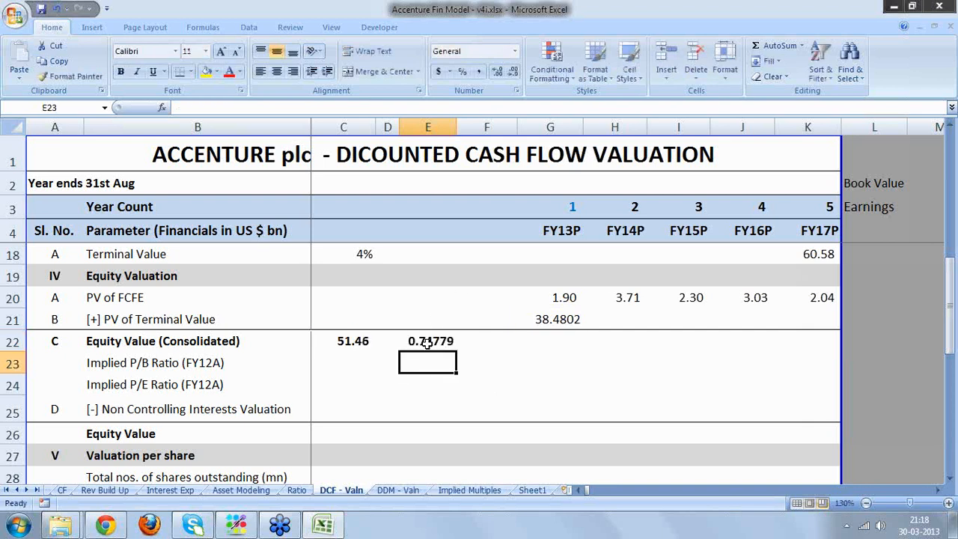
- Enter the reference range 60% - 80% in F22, beside the terminal value share
left_click(427, 342)
left_click(504, 342)
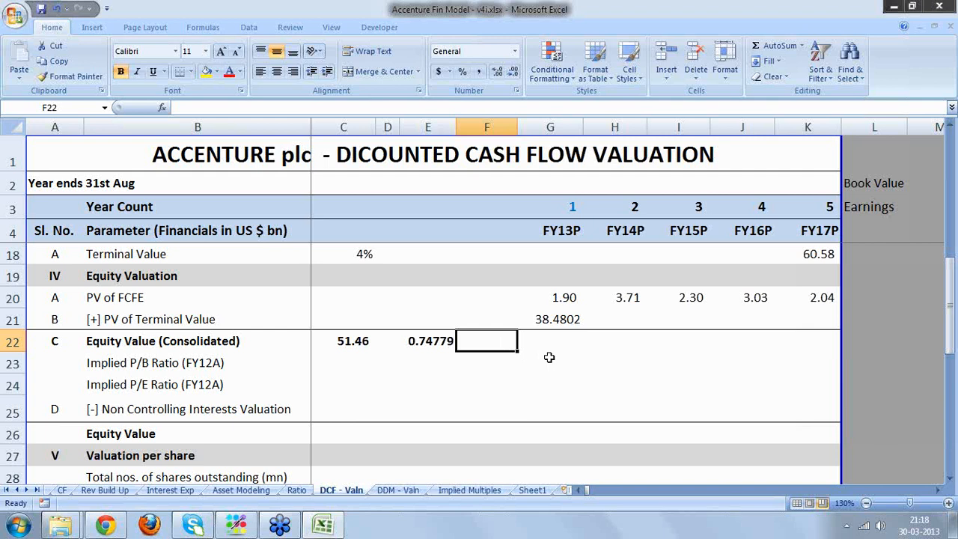
type("60% -")
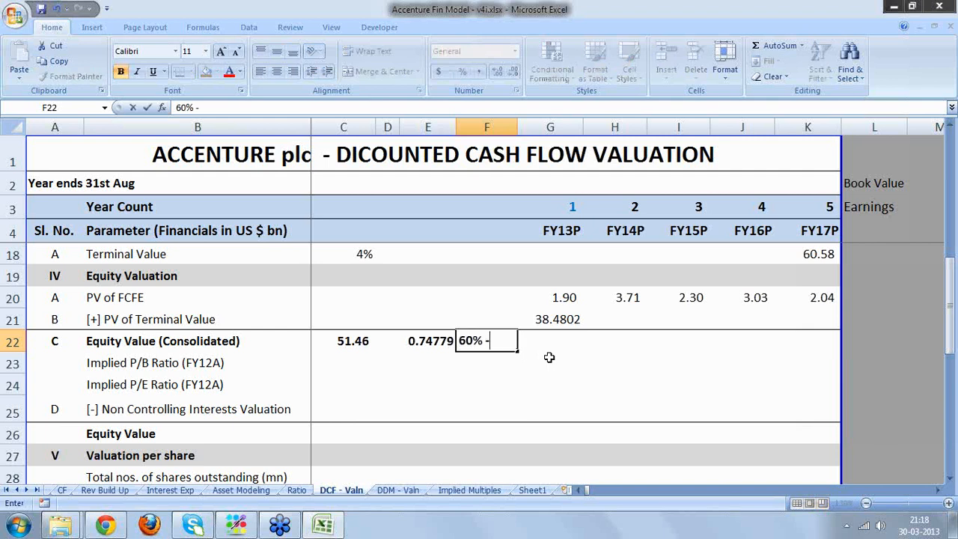
type(" 80%")
key("Return")
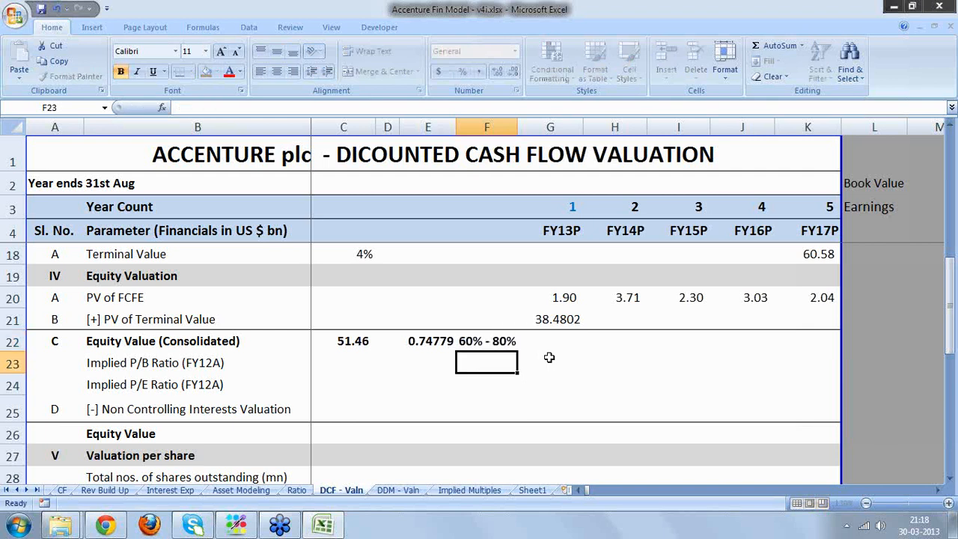
- Delete the terminal value share and its reference range from E22:F22
left_click(351, 341)
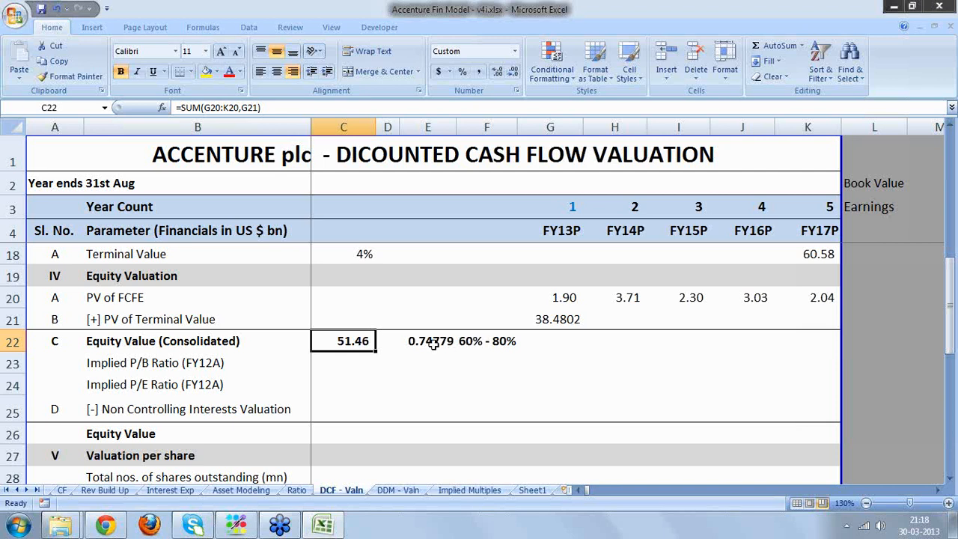
left_click(434, 342)
left_click_drag(456, 342, 483, 342)
key("Delete")
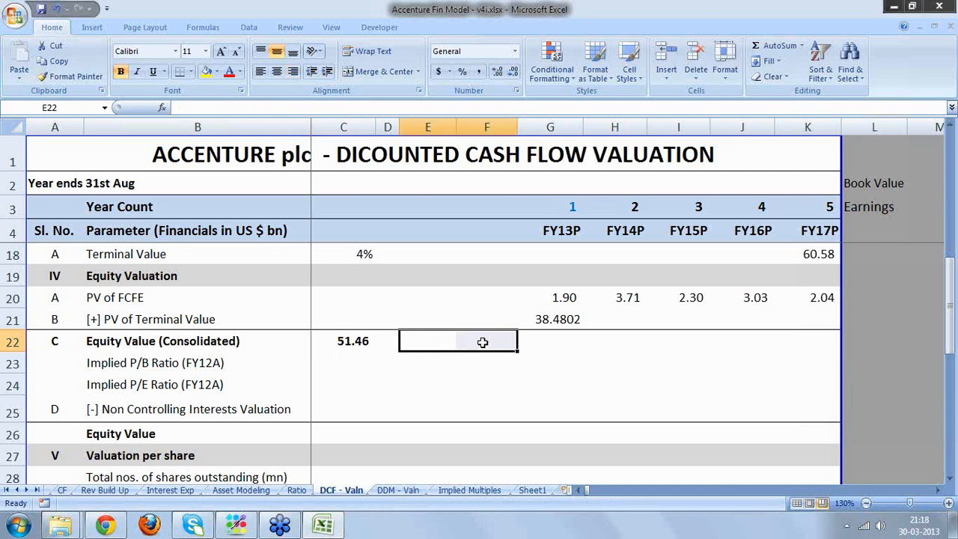
- Calculate the Implied P/B Ratio (FY12A) in C23 by dividing consolidated equity value C22 by FY12A total shareholders equity, ' B S'!F50
left_click(422, 343)
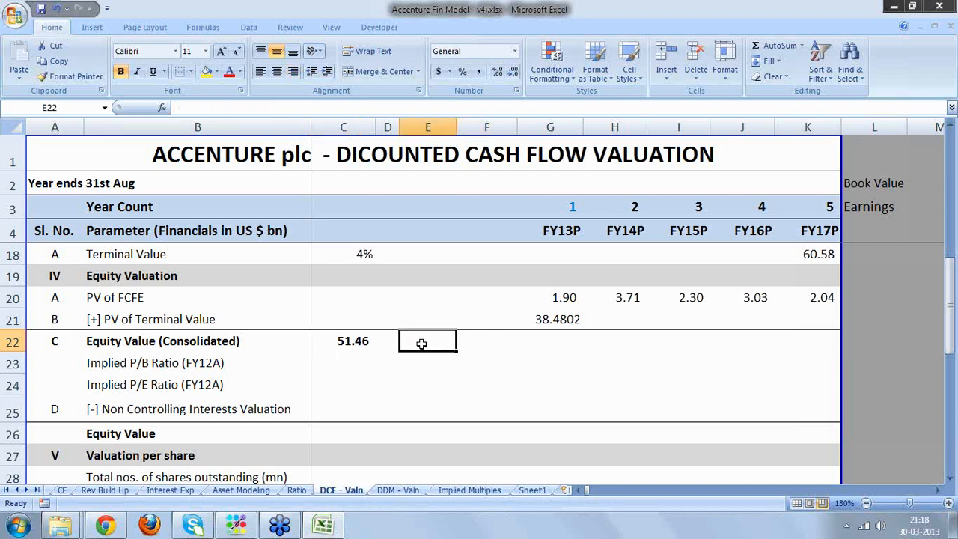
left_click(346, 342)
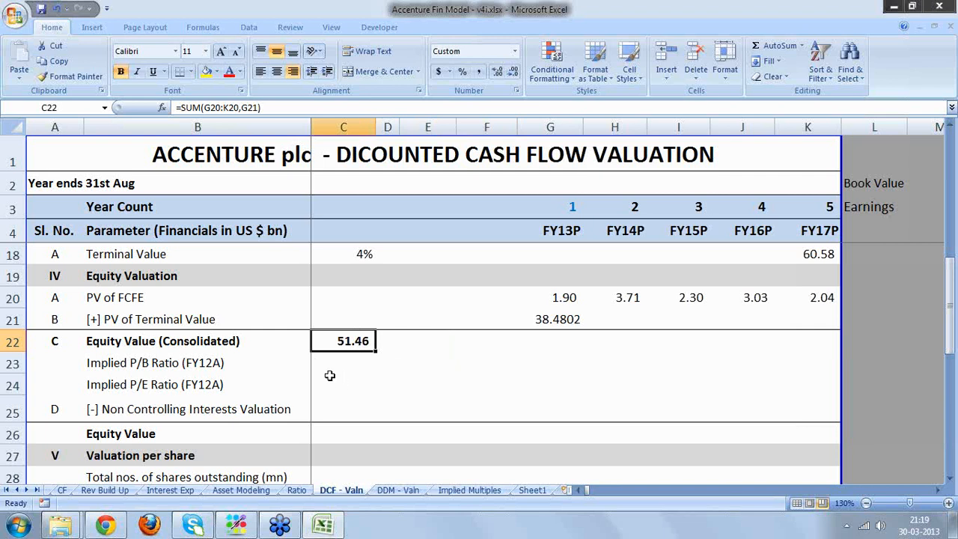
left_click(332, 367)
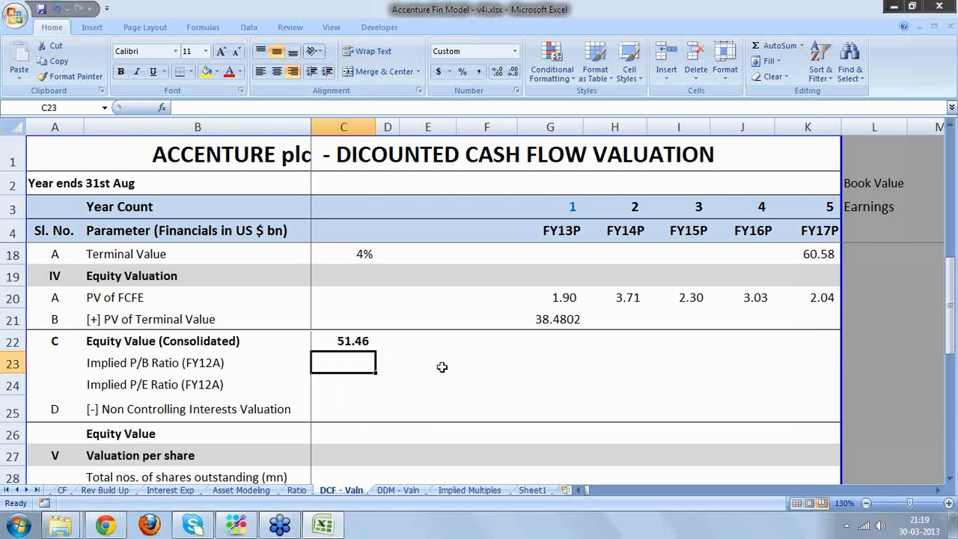
type("=")
left_click(343, 342)
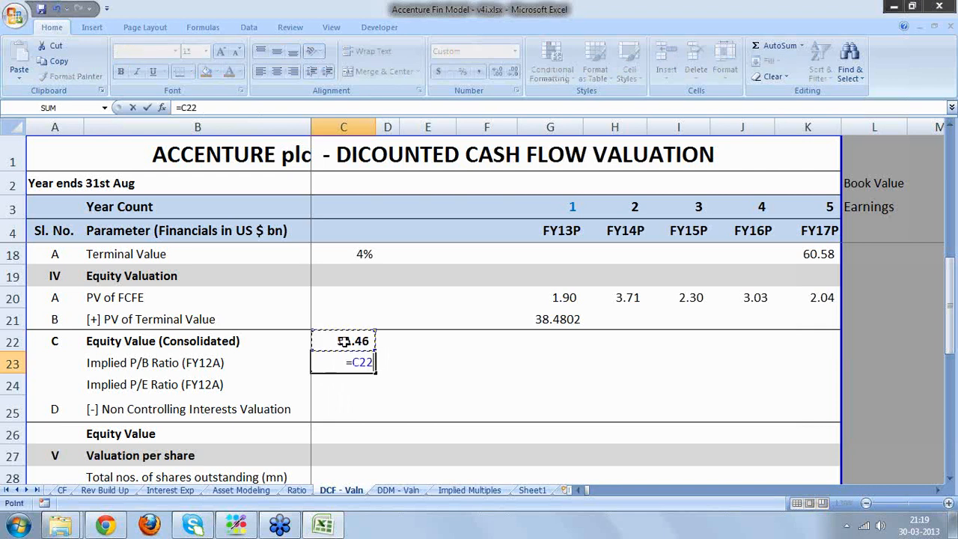
type("/")
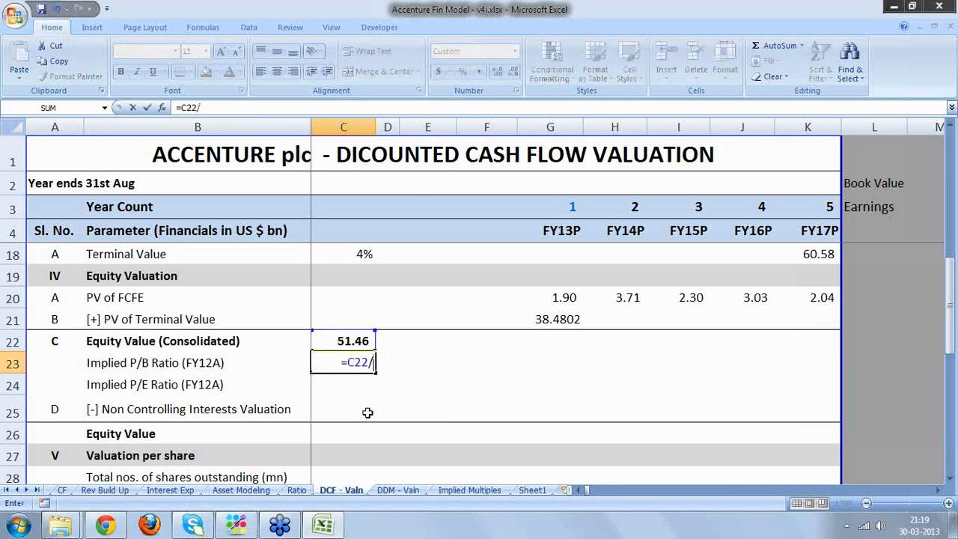
left_click(8, 490)
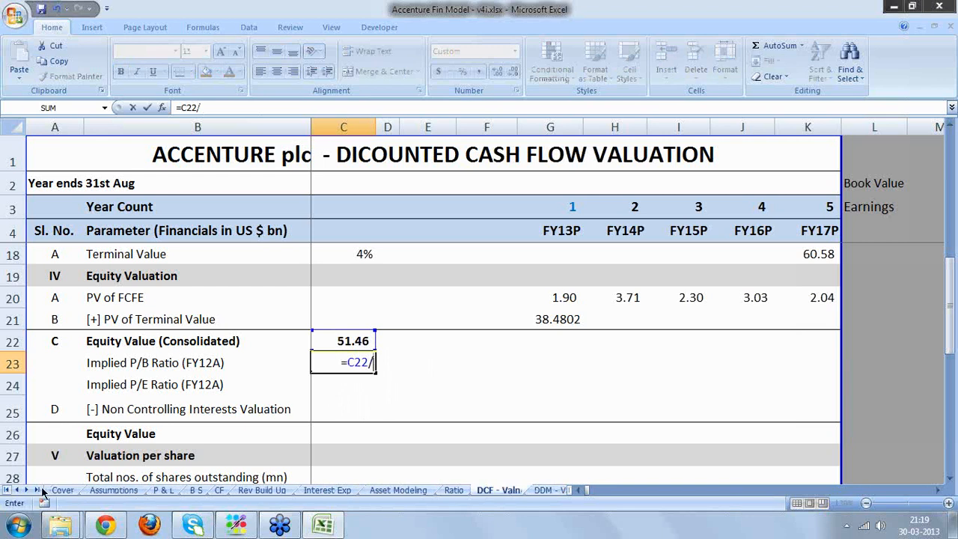
left_click(199, 491)
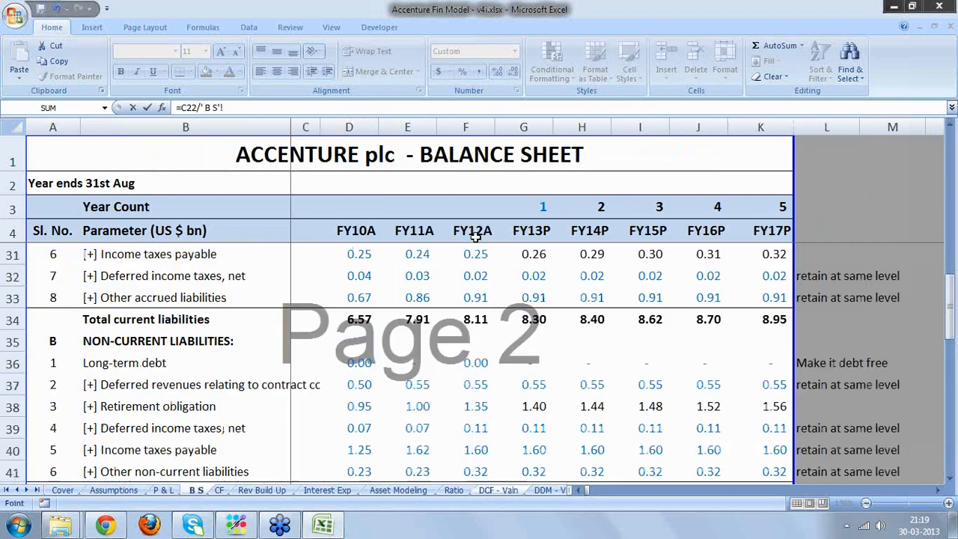
left_click(949, 478)
left_click(951, 479)
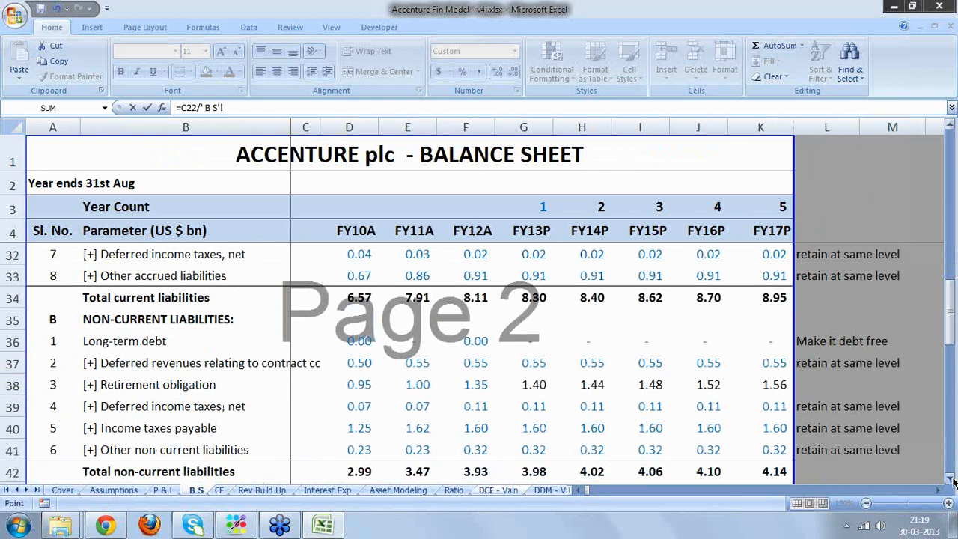
left_click(951, 479)
left_click(951, 479)
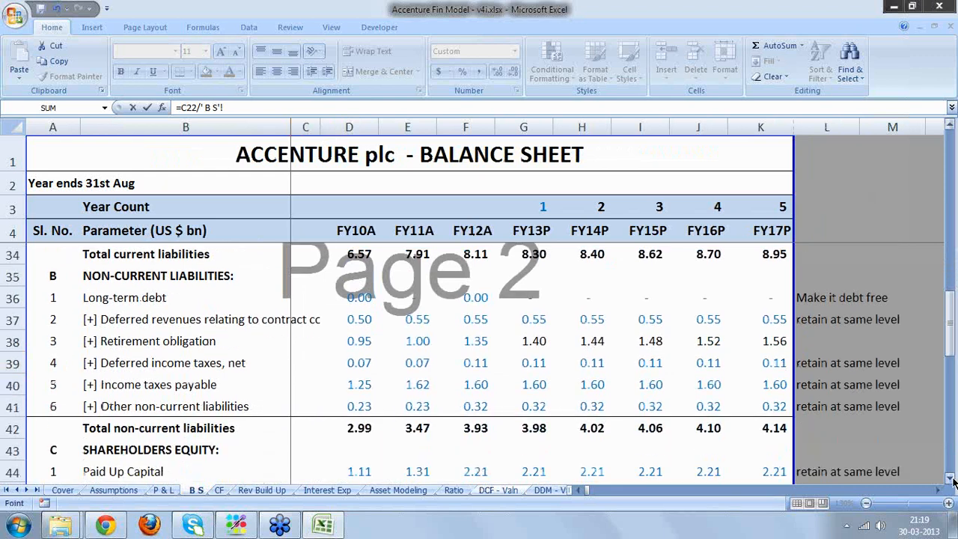
left_click(951, 479)
left_click(950, 479)
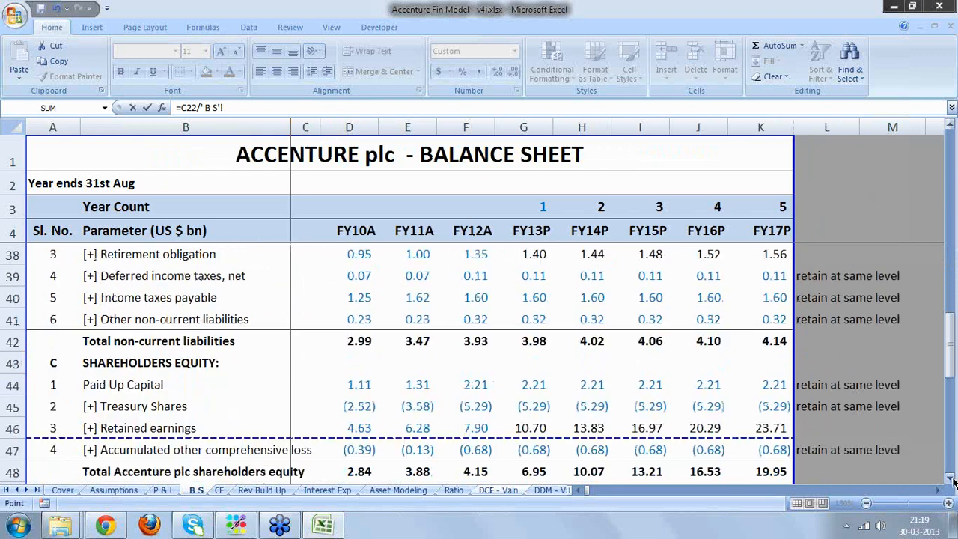
left_click(950, 480)
left_click(471, 472)
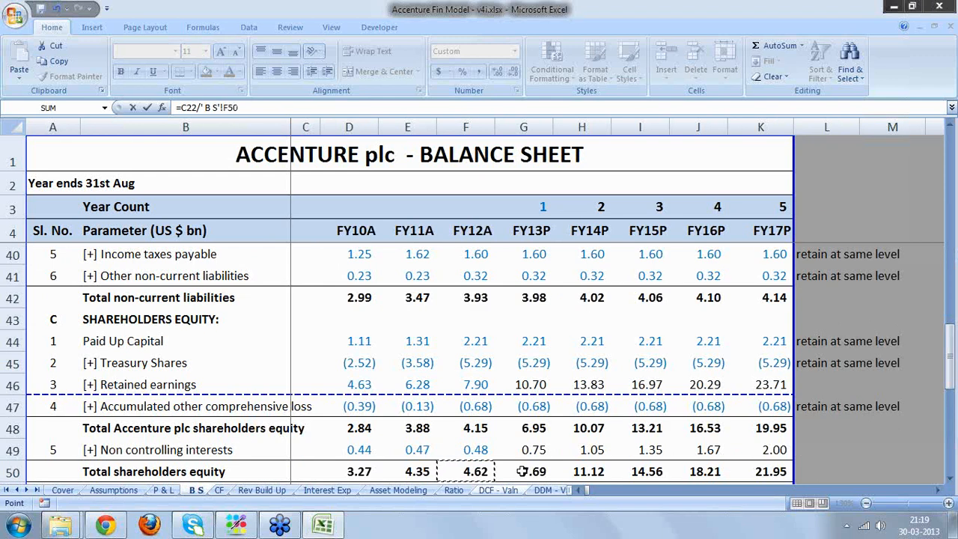
key("Escape")
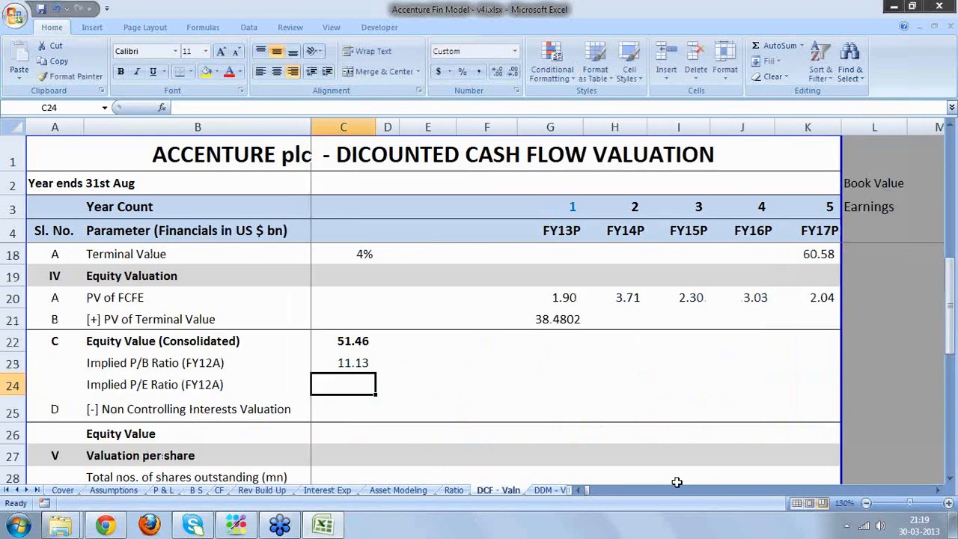
- Calculate the Implied P/E Ratio (FY12A) in C24 by dividing consolidated equity value C22 by FY12A net income, 'P & L'!F27
type("=")
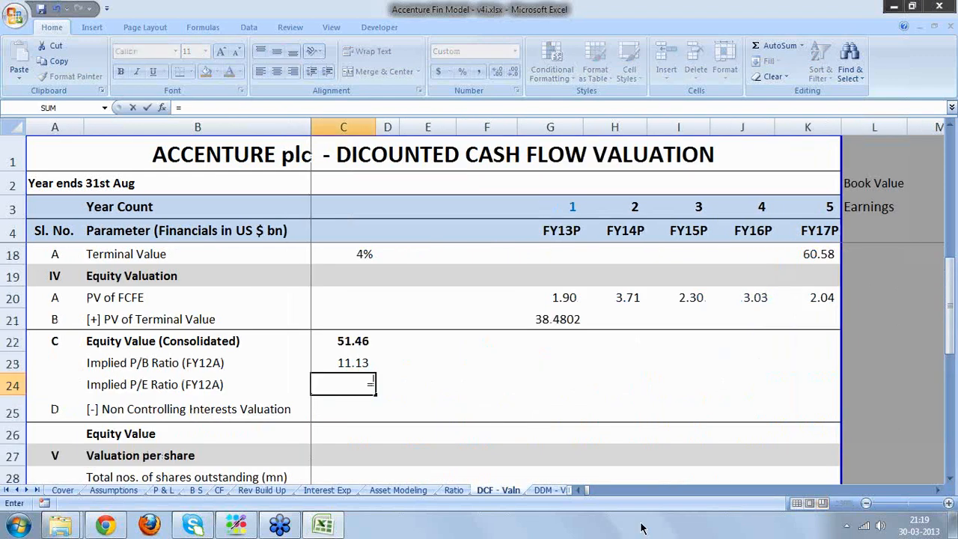
left_click(330, 343)
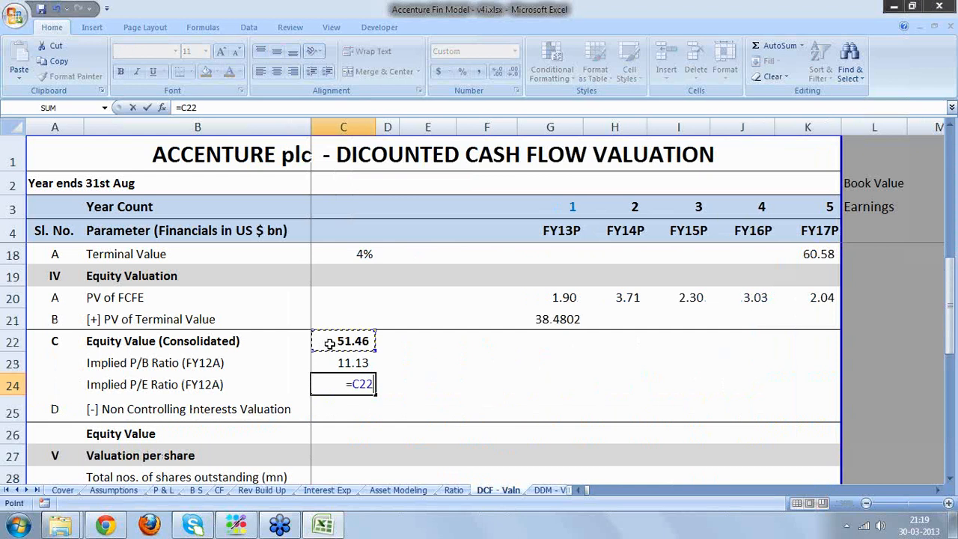
type("/")
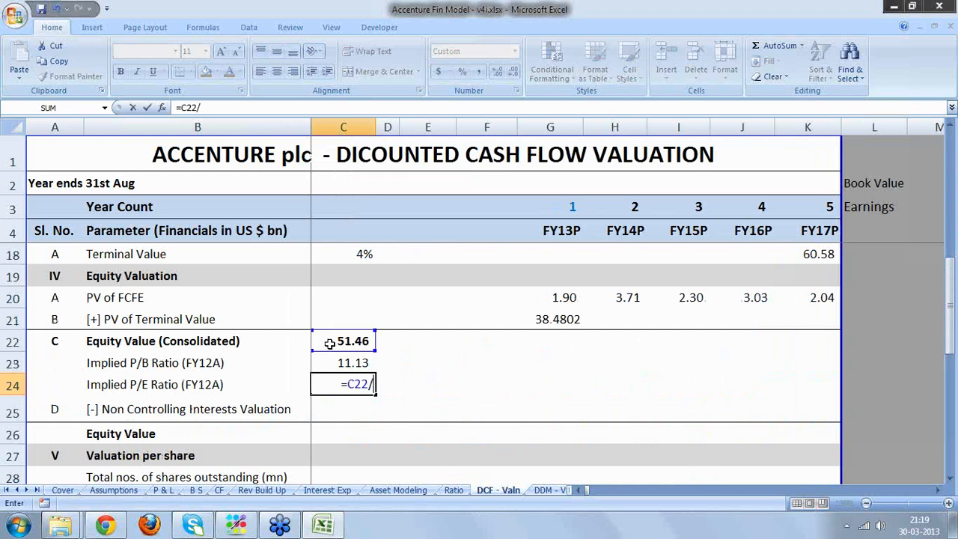
left_click(166, 490)
left_click(554, 243)
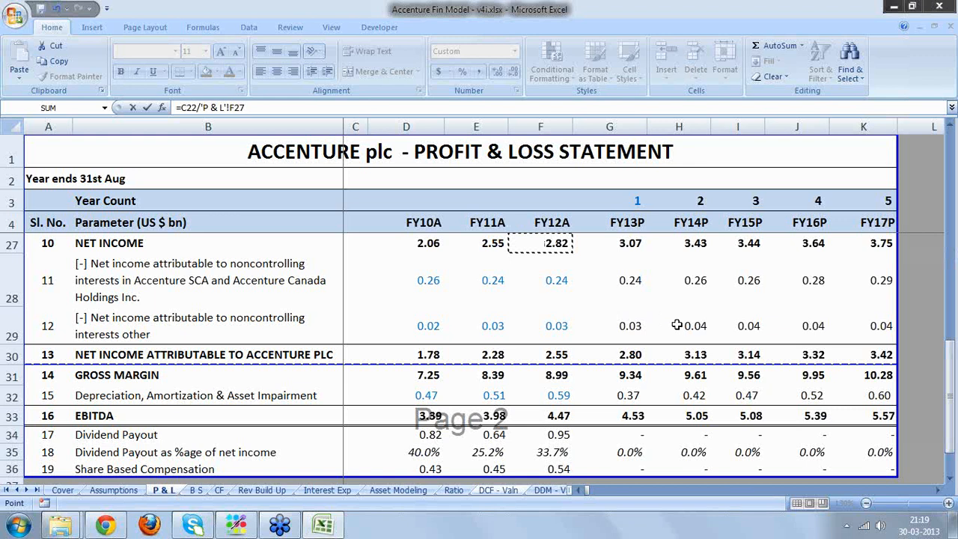
key("Return")
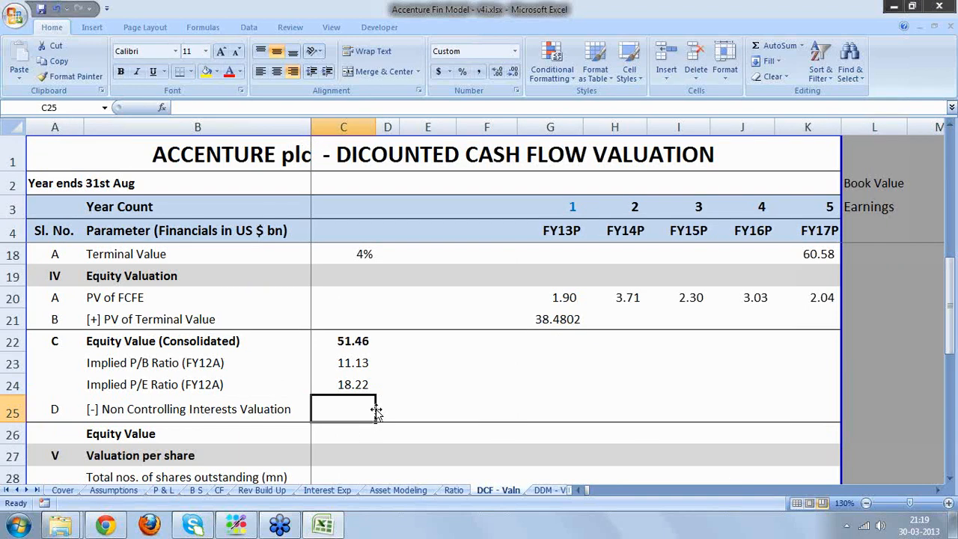
- Enter the label "On the basis of" in E25 of the Non Controlling Interests Valuation row
left_click(425, 408)
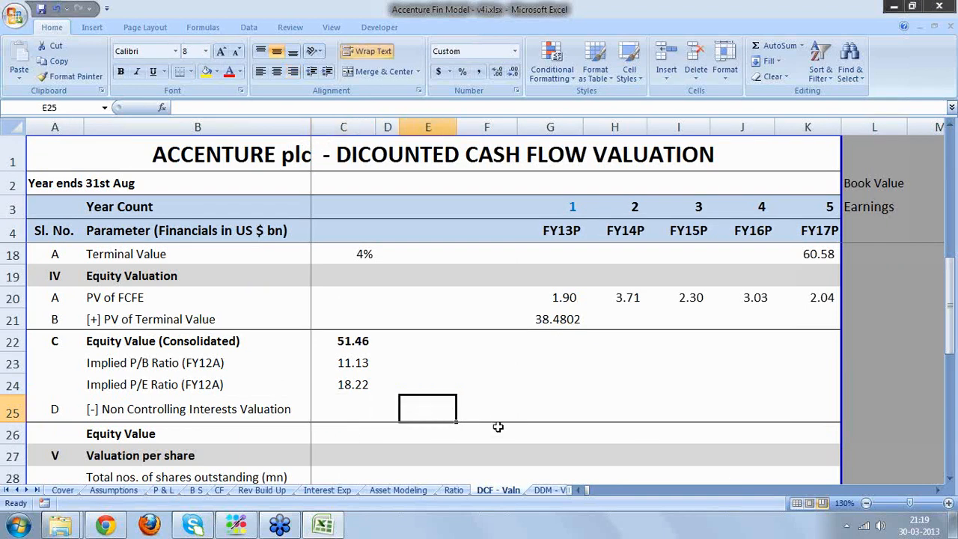
type("On the")
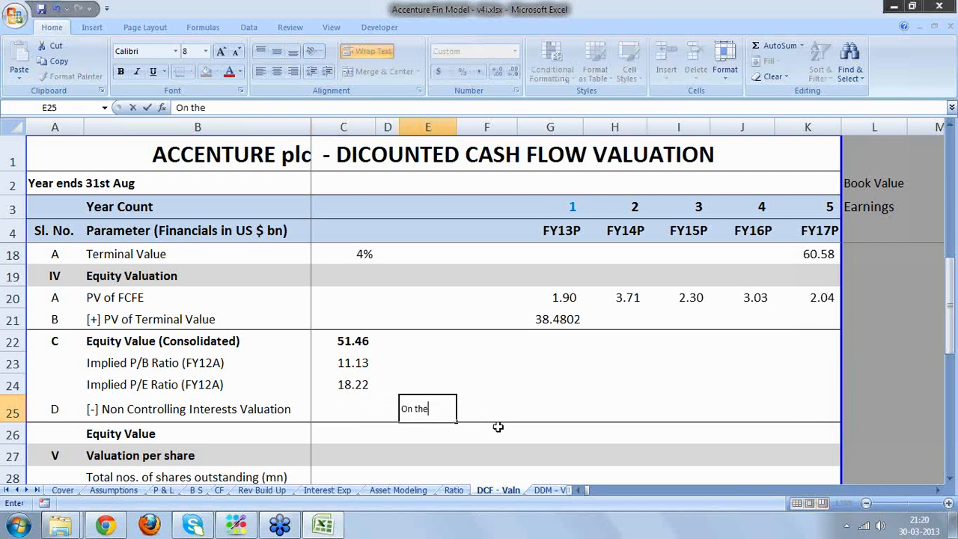
type(" basis of")
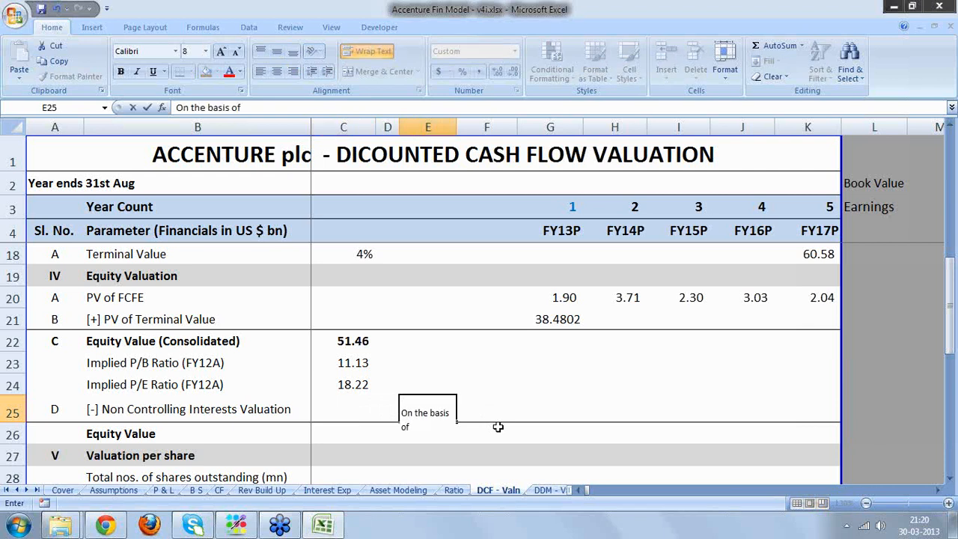
key("Return")
- Clear all existing data validation settings from cell F25, beside the "On the basis of" label
left_click(494, 405)
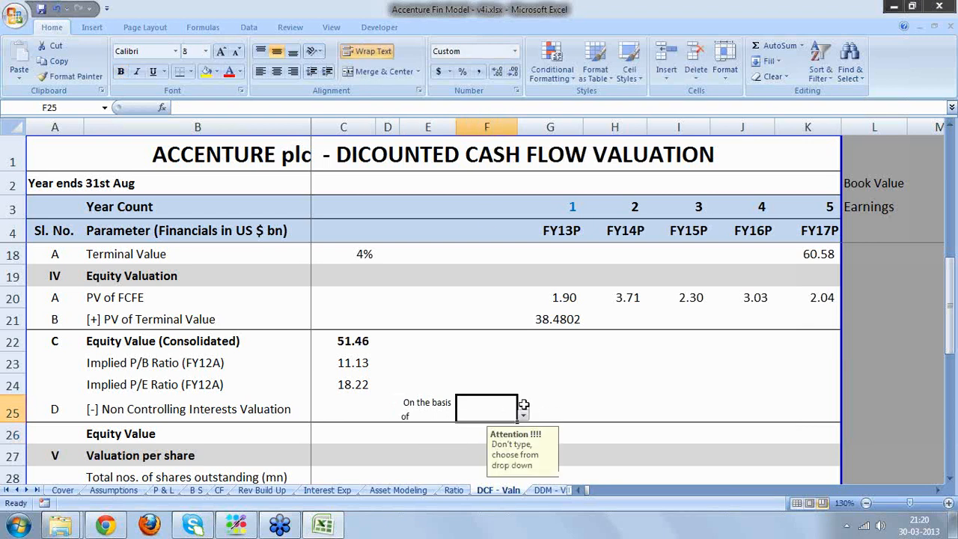
left_click(246, 27)
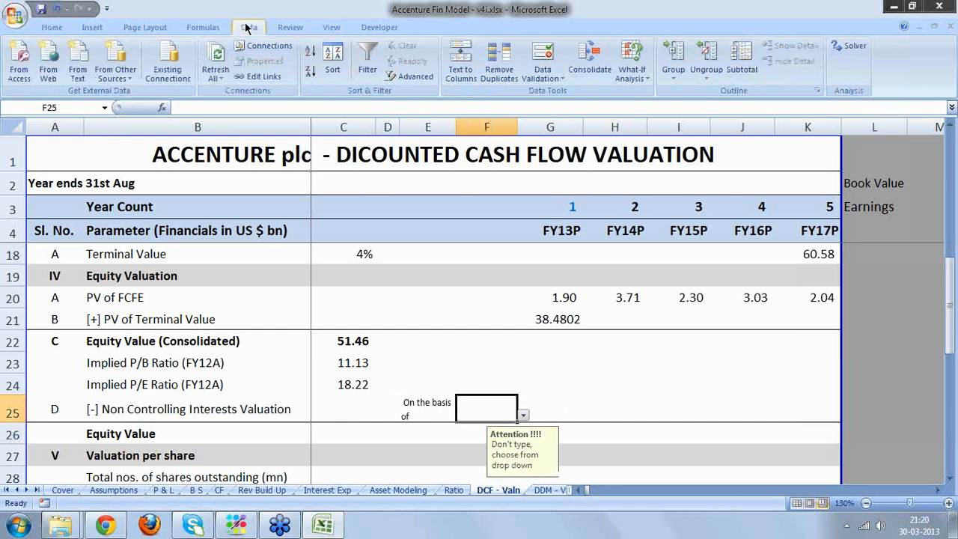
double_click(247, 28)
left_click(247, 28)
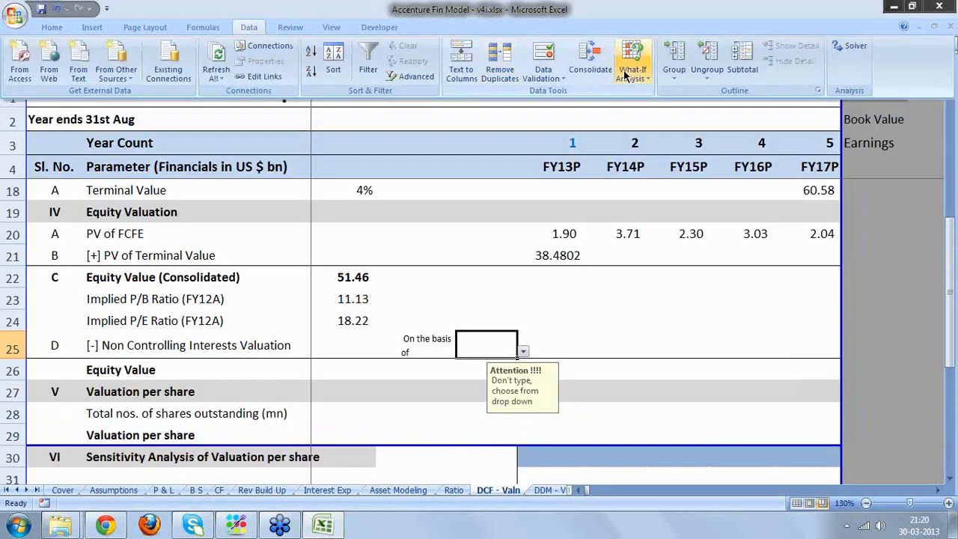
left_click(546, 77)
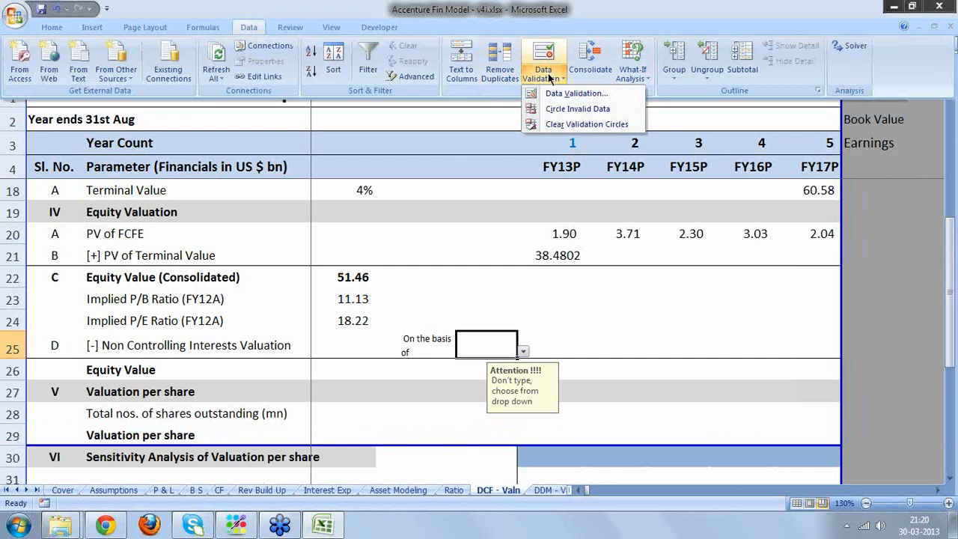
left_click(549, 93)
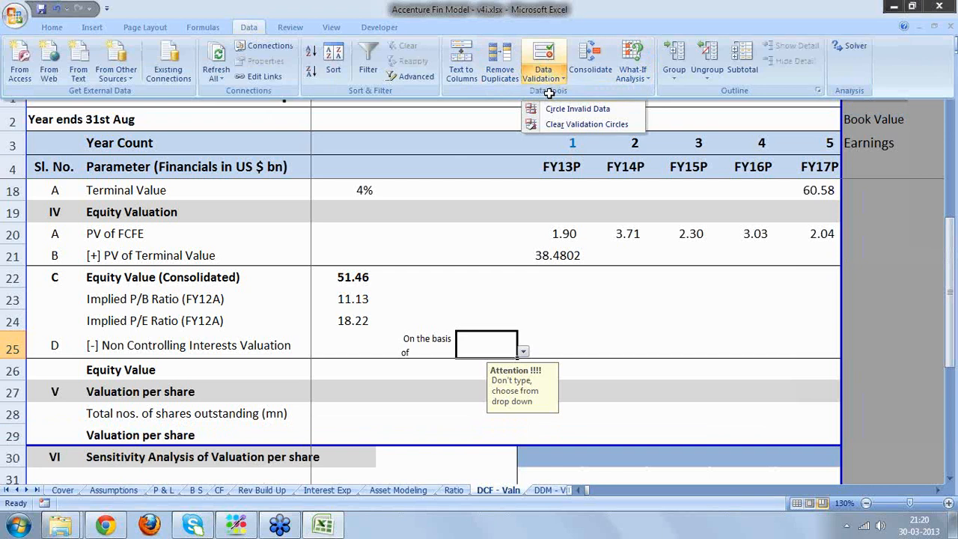
left_click(419, 395)
left_click(577, 395)
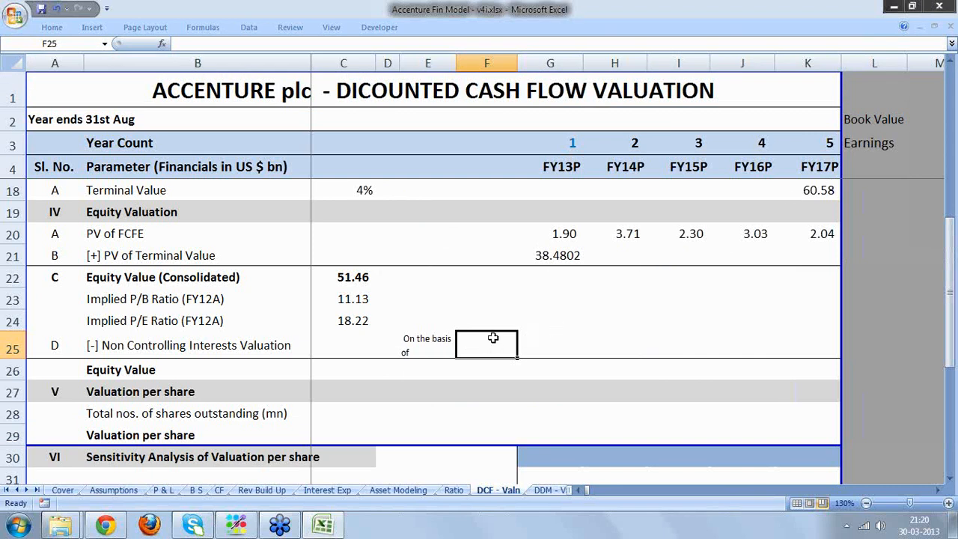
- Set F25's data validation to allow a List with source =$L$2:$L$3, offering Book Value and Earnings
left_click(249, 27)
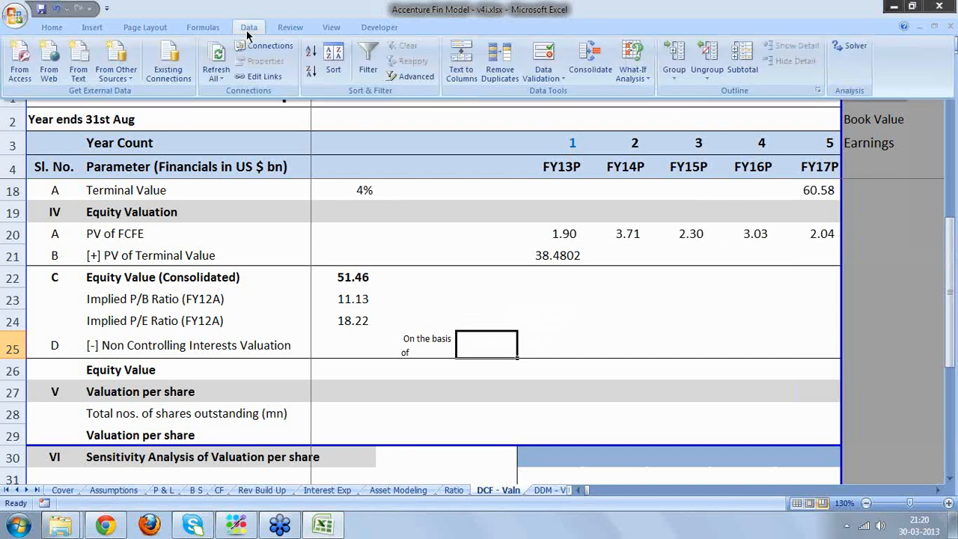
left_click(560, 79)
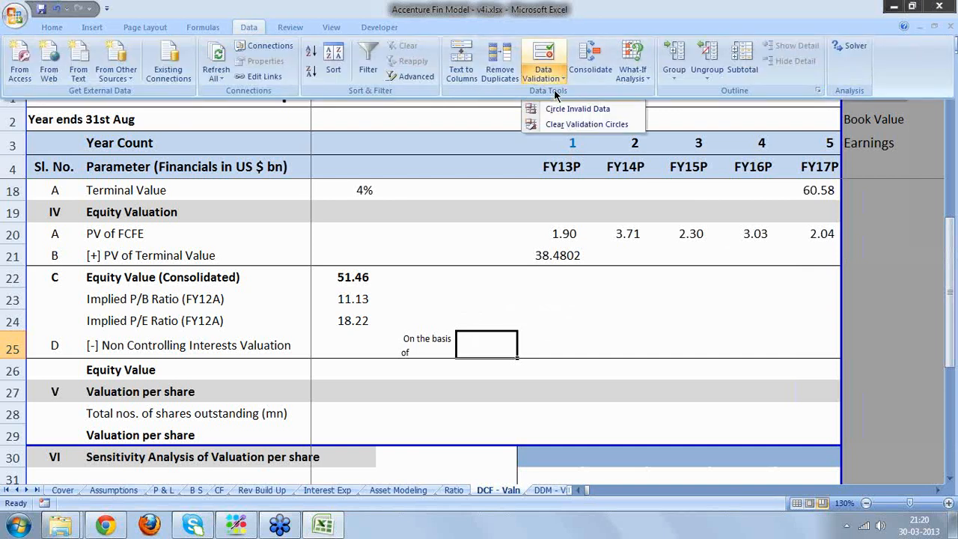
left_click(555, 96)
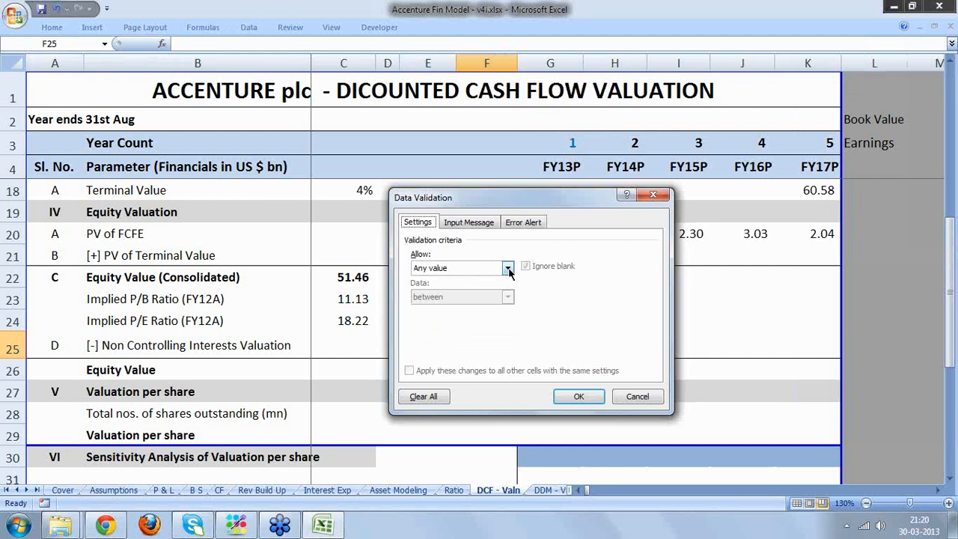
left_click(507, 269)
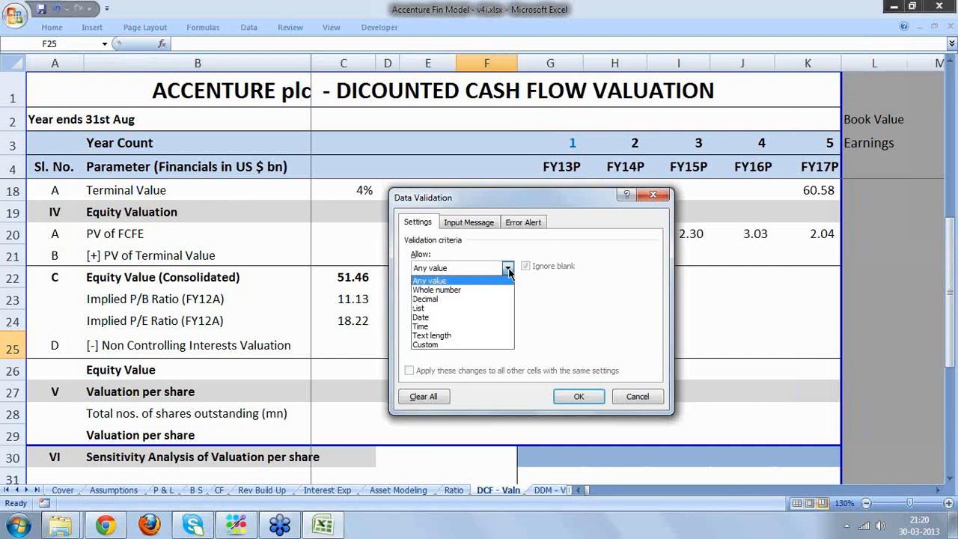
left_click(464, 308)
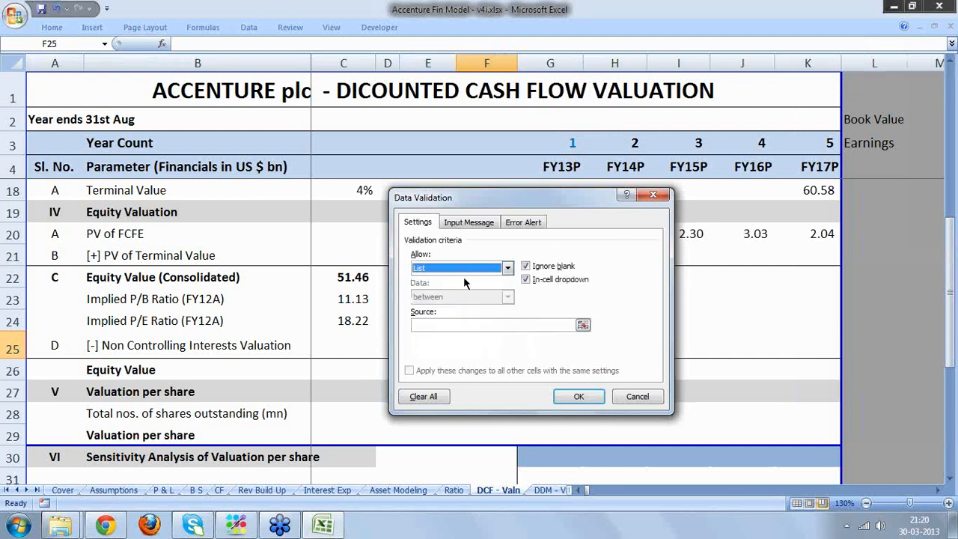
left_click(442, 322)
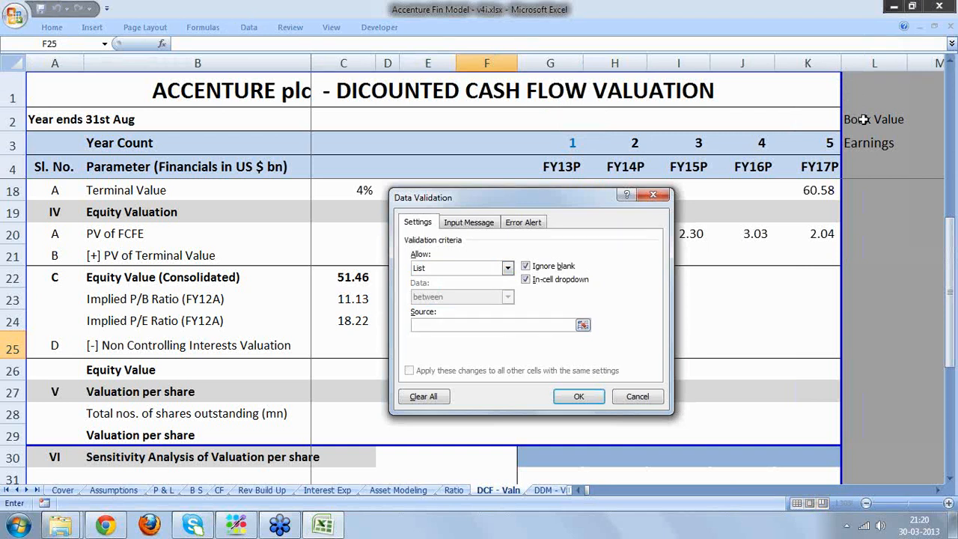
left_click_drag(865, 118, 871, 152)
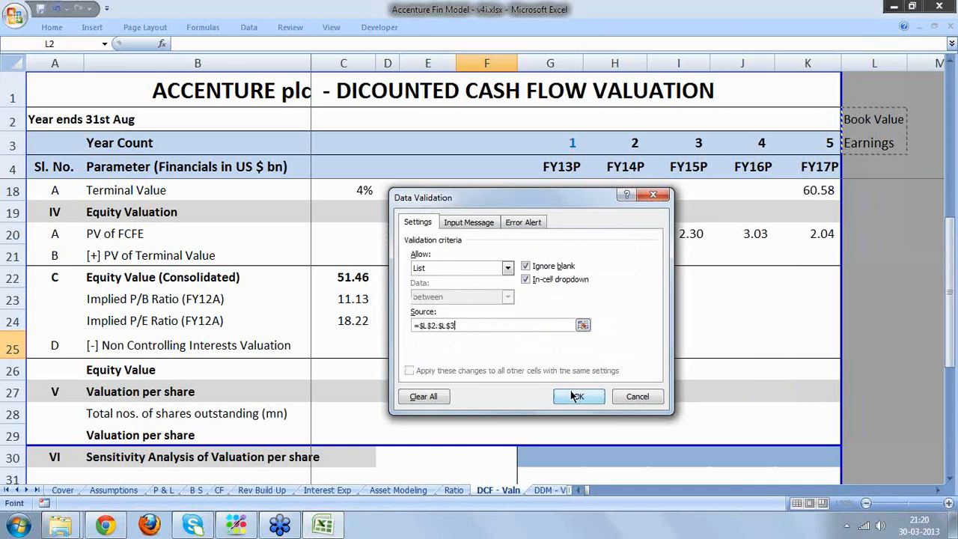
- Give F25's validation an input message titled "Attention" reading "Please don't type, choose from drop down"
left_click(468, 222)
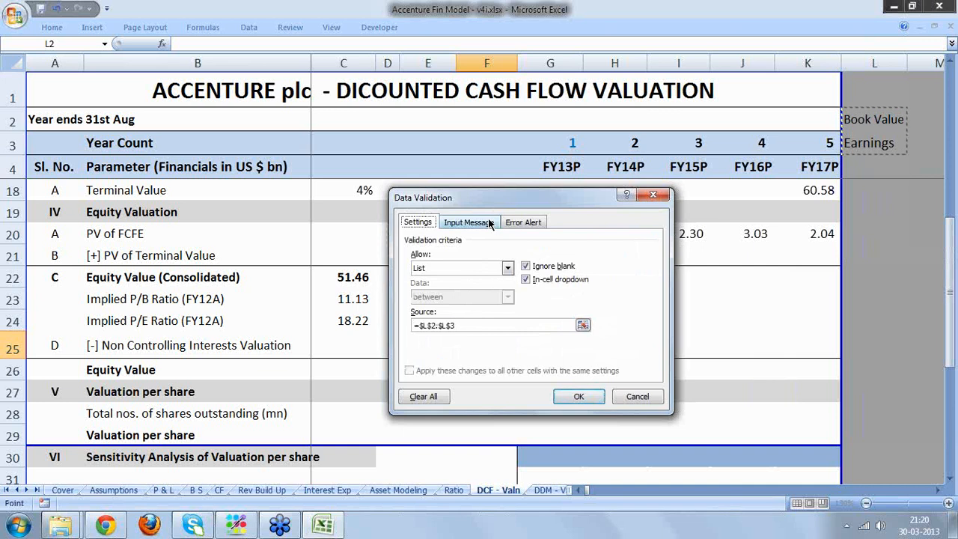
left_click(455, 290)
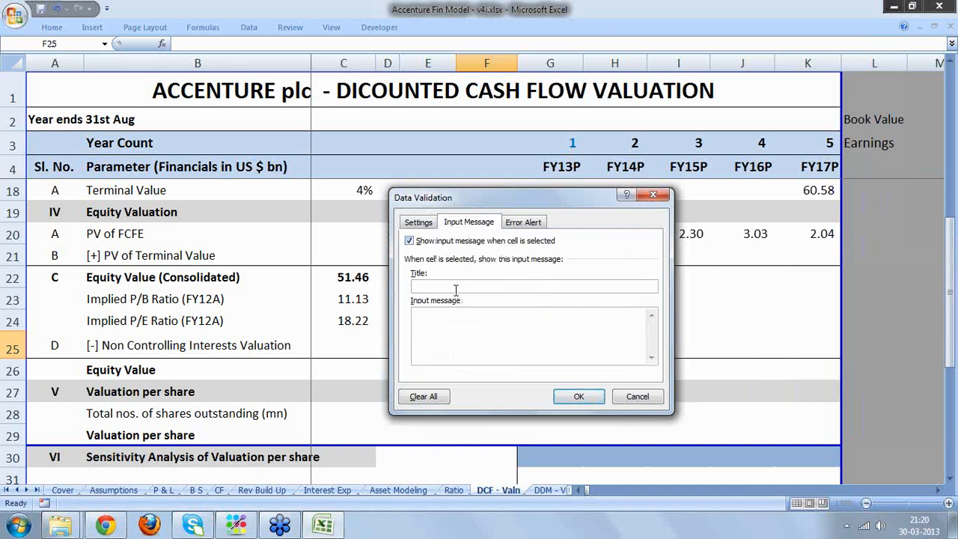
type("Attention")
left_click(443, 316)
type("Please don't type, choose from")
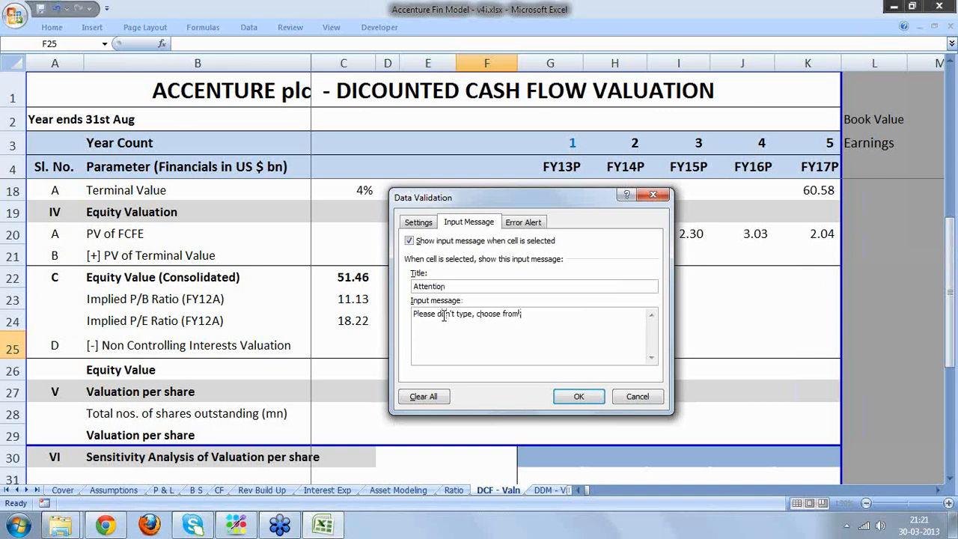
type(" drop down")
- Add a Stop error alert titled "Wait" with the message "Don't type, choose from menu" and apply the validation to F25
left_click(524, 222)
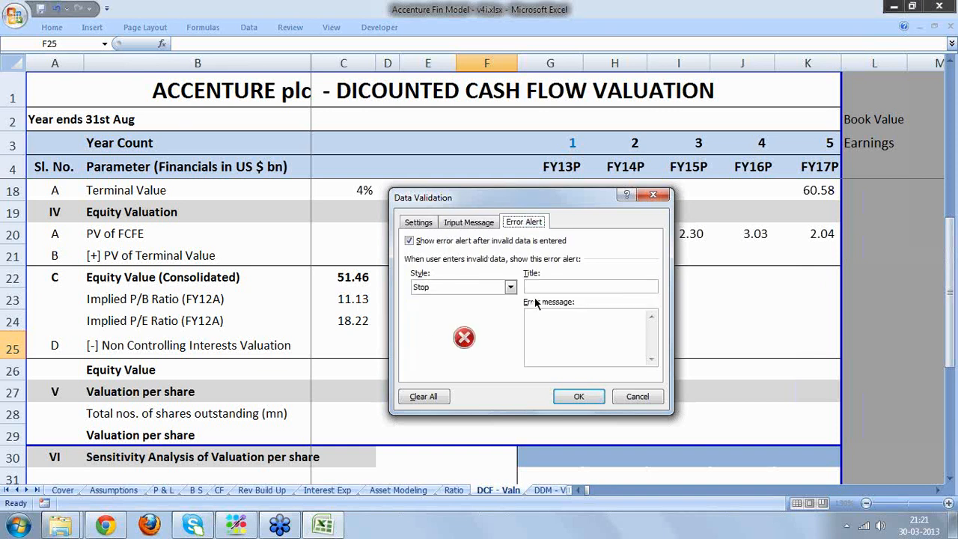
left_click(542, 285)
type("Wa")
type("Don't type")
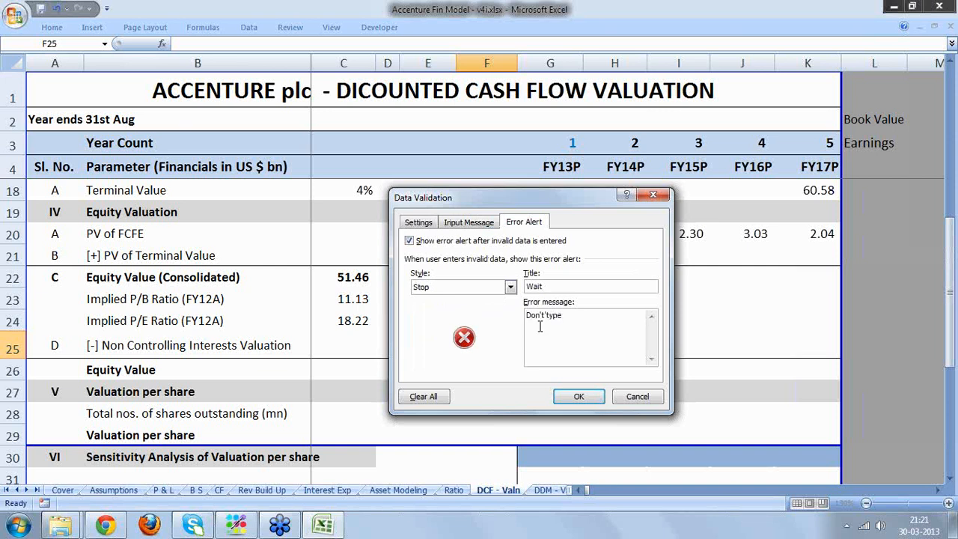
type(", choose from menu")
left_click(577, 396)
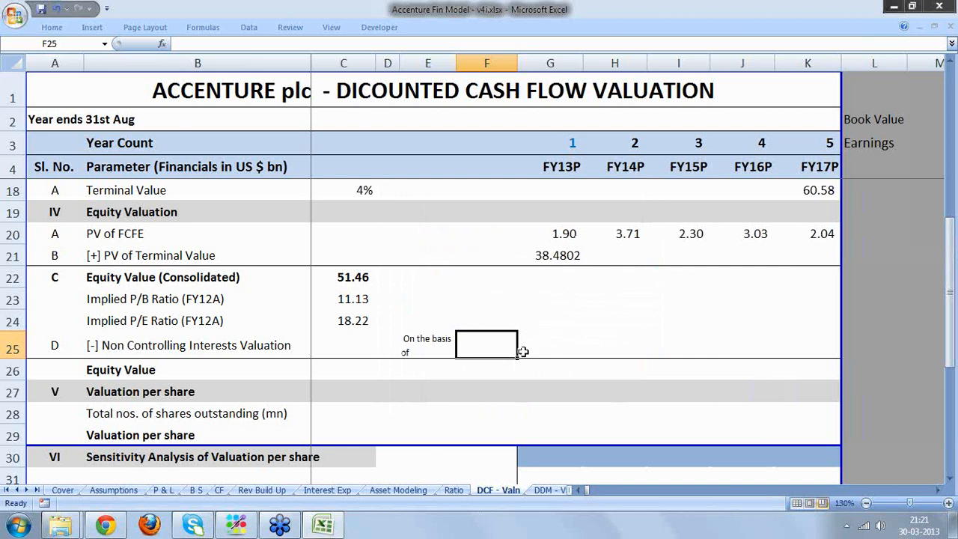
- Choose Book Value from the list in F25 as the basis for the non controlling interests valuation
left_click(497, 348)
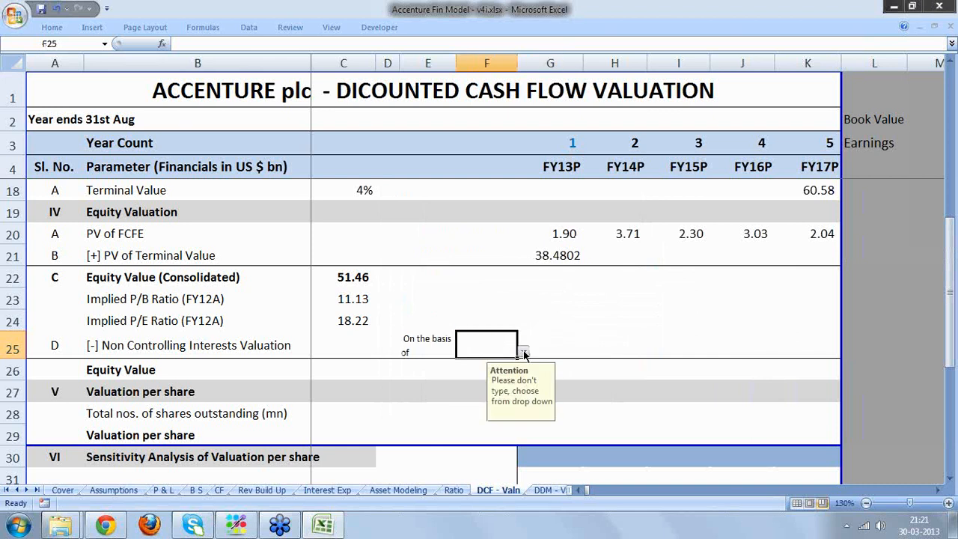
left_click(523, 351)
left_click(494, 365)
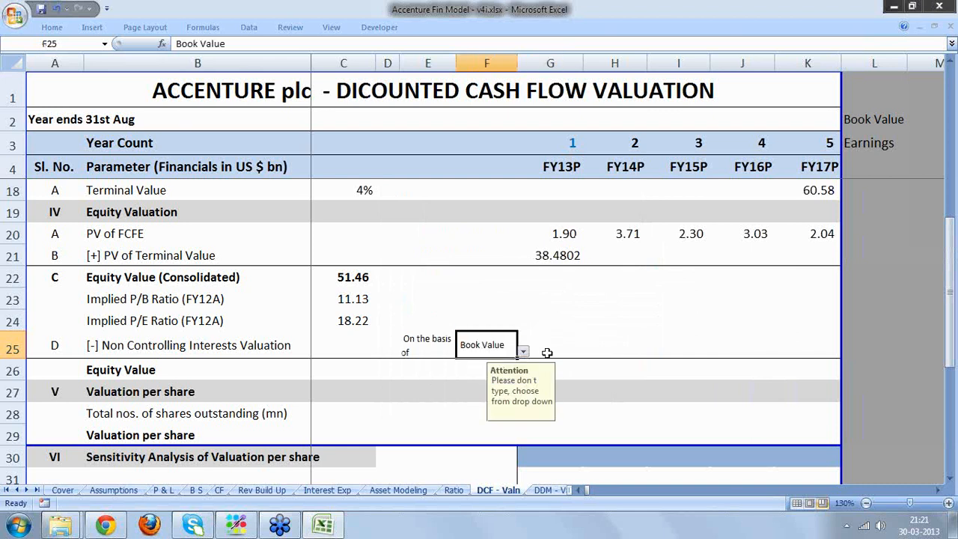
left_click(559, 349)
left_click(635, 343)
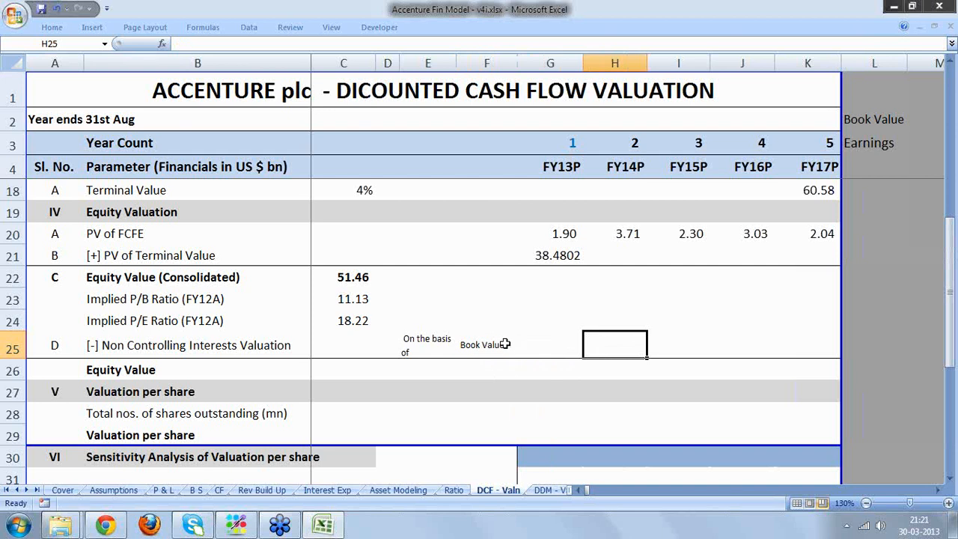
left_click(505, 343)
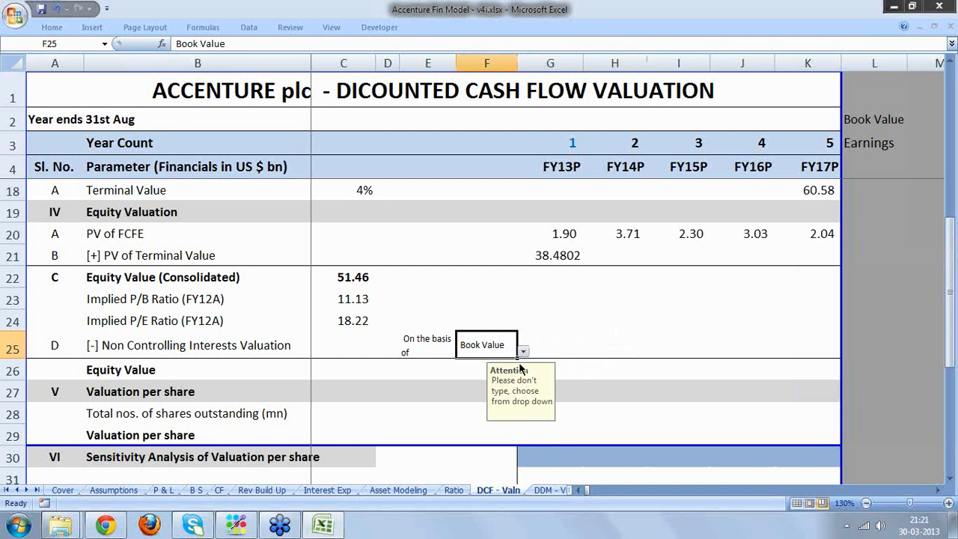
left_click(523, 351)
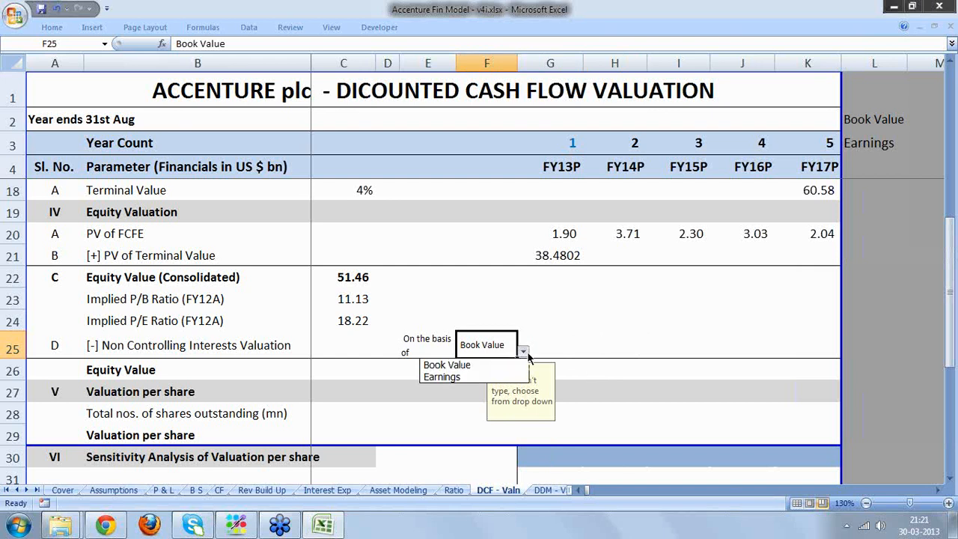
left_click(435, 363)
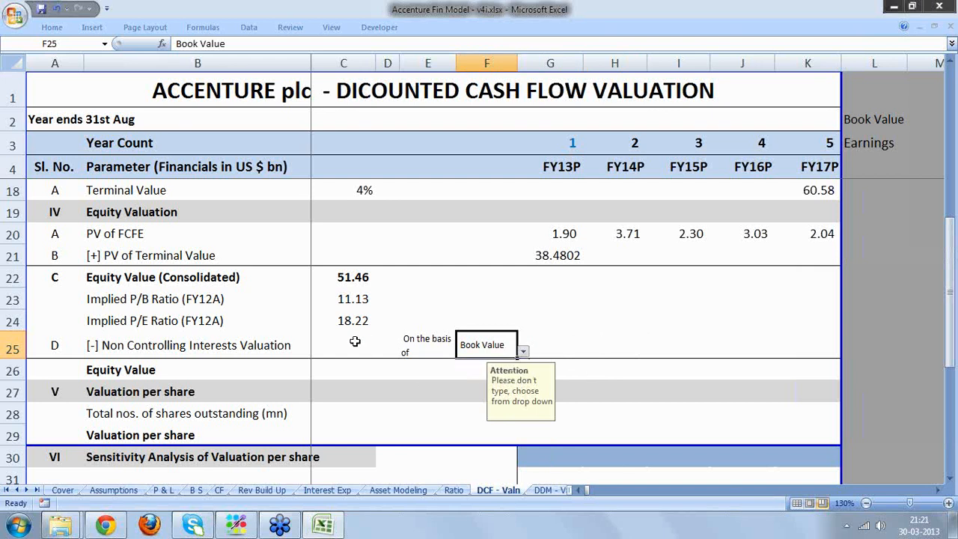
- Start an IF formula in C25 testing F25=L2, with implied P/B ratio C23 times FY12A non controlling interests, ' B S'!F49, as the true value
left_click(355, 342)
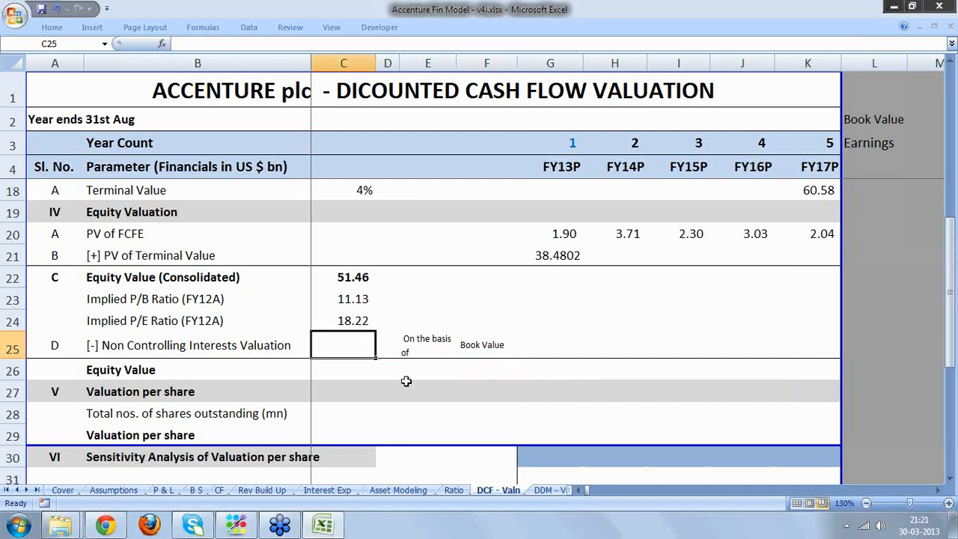
type("=if(")
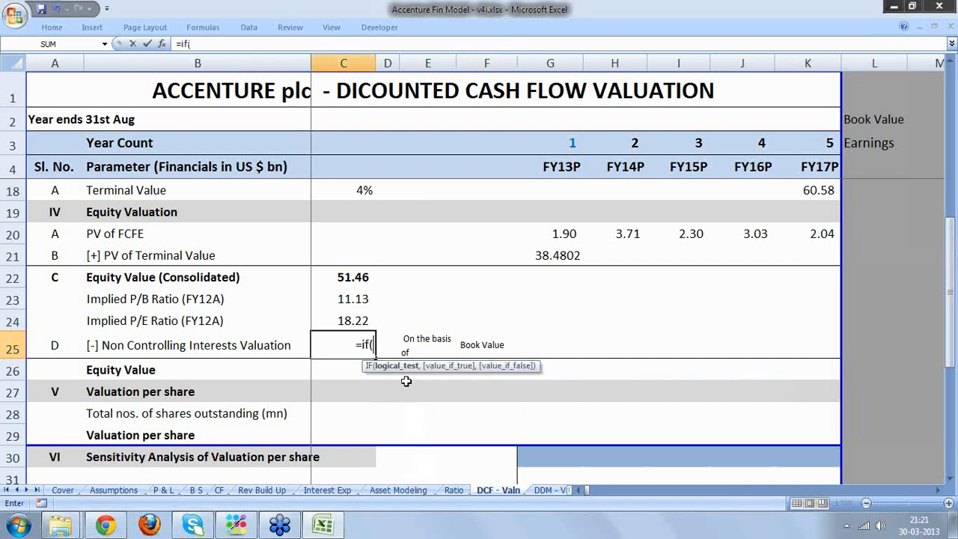
left_click(478, 350)
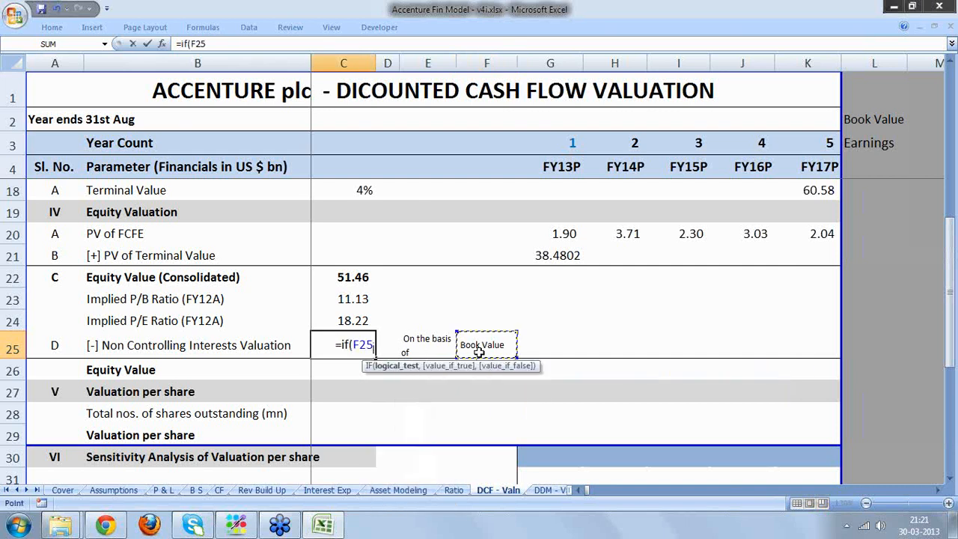
type("=")
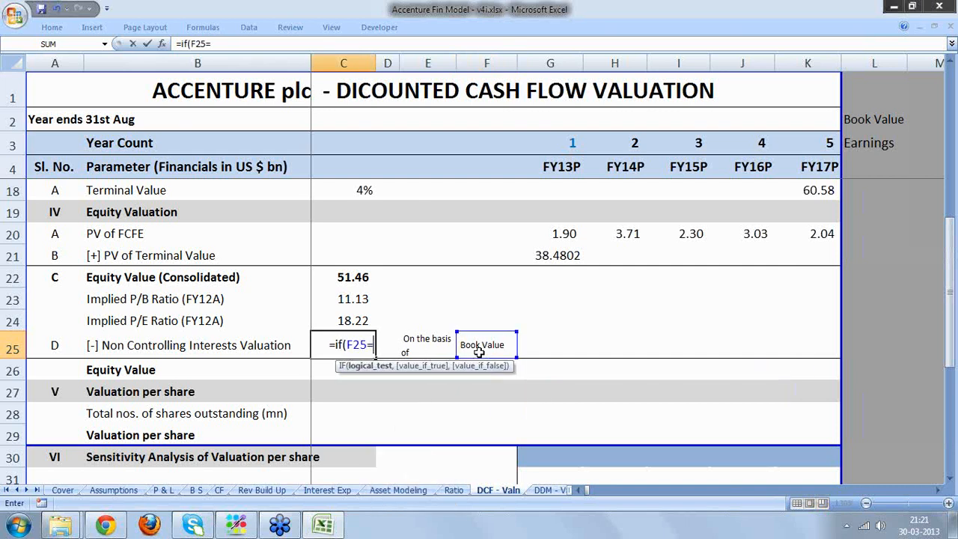
left_click(873, 119)
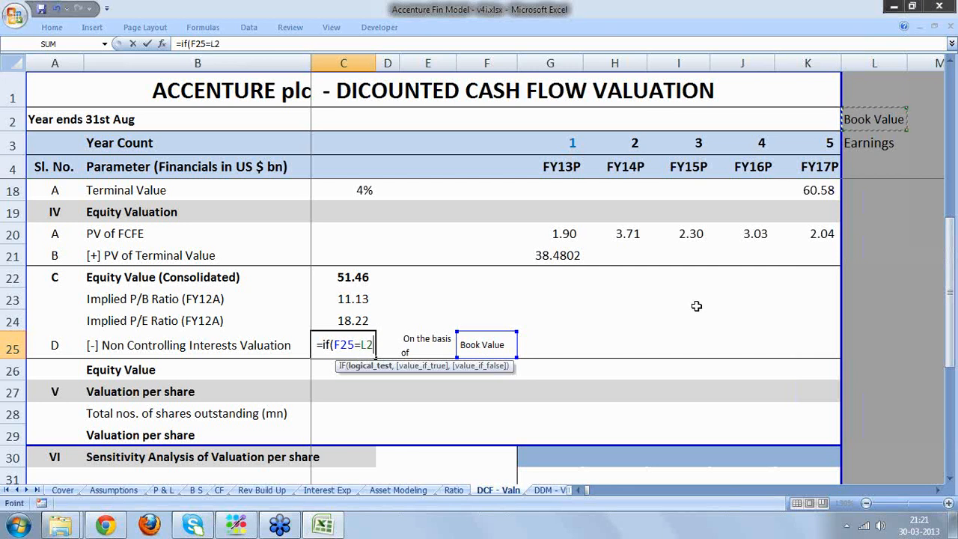
type(",")
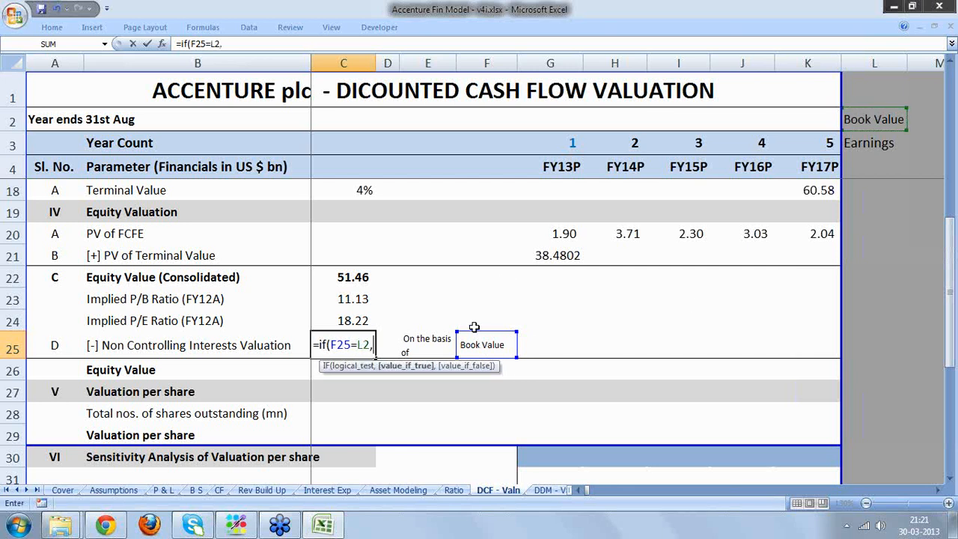
left_click(360, 299)
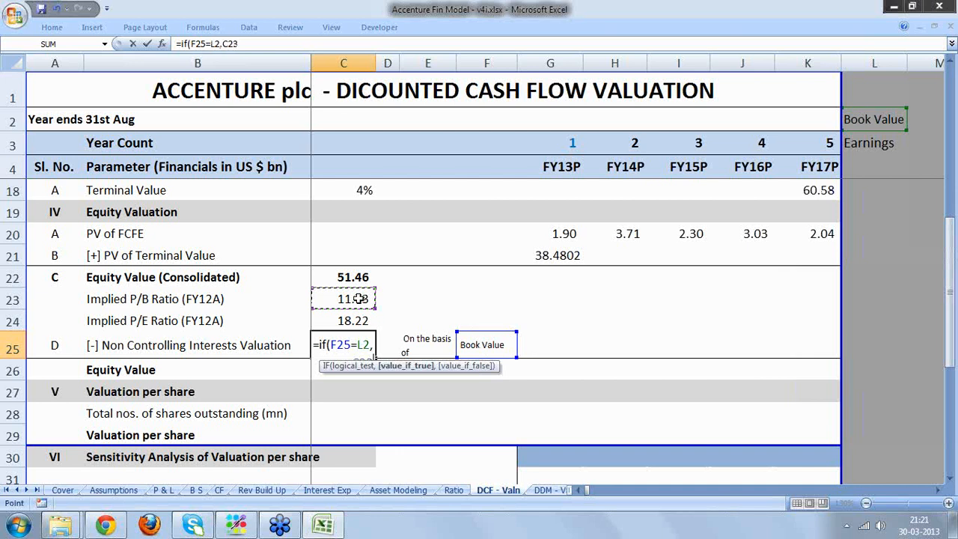
type("*")
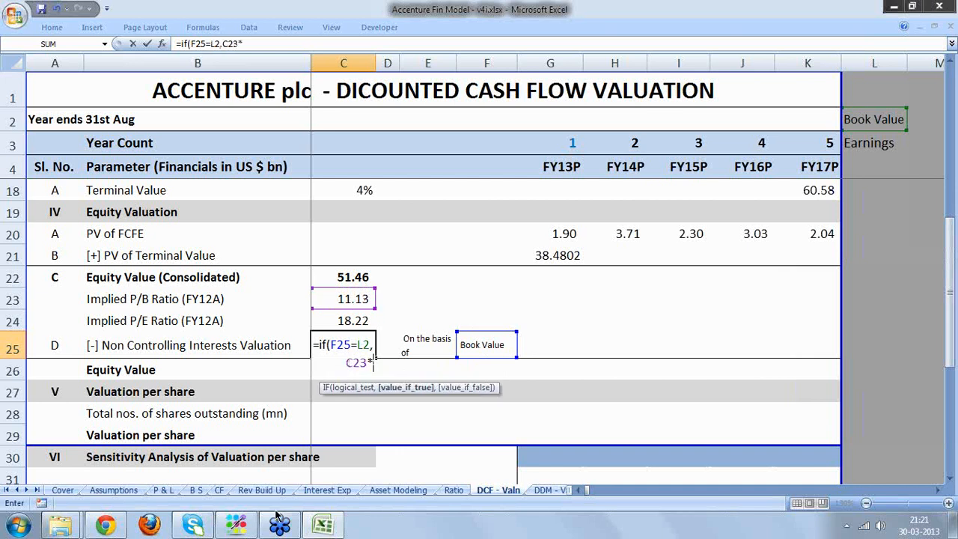
left_click(196, 490)
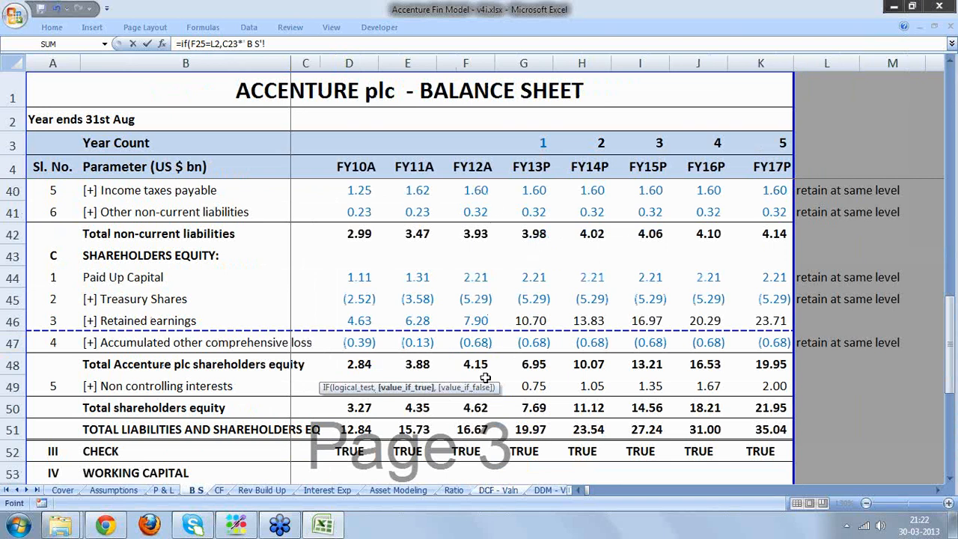
left_click(485, 381)
type(",")
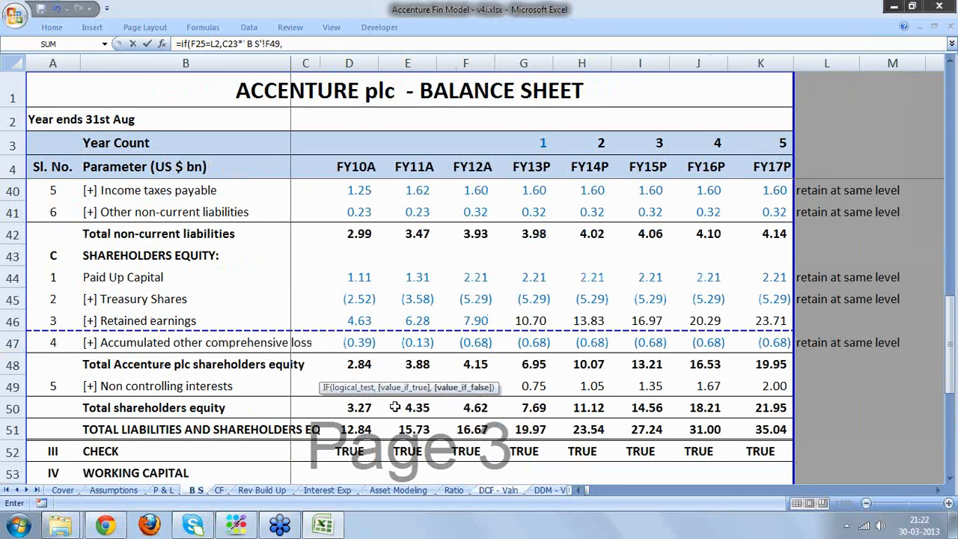
- Add the IF's false value: implied P/E ratio C24 times the bracketed sum of FY12A noncontrolling net incomes, 'P & L'!F28 and 'P & L'!F29
left_click(508, 490)
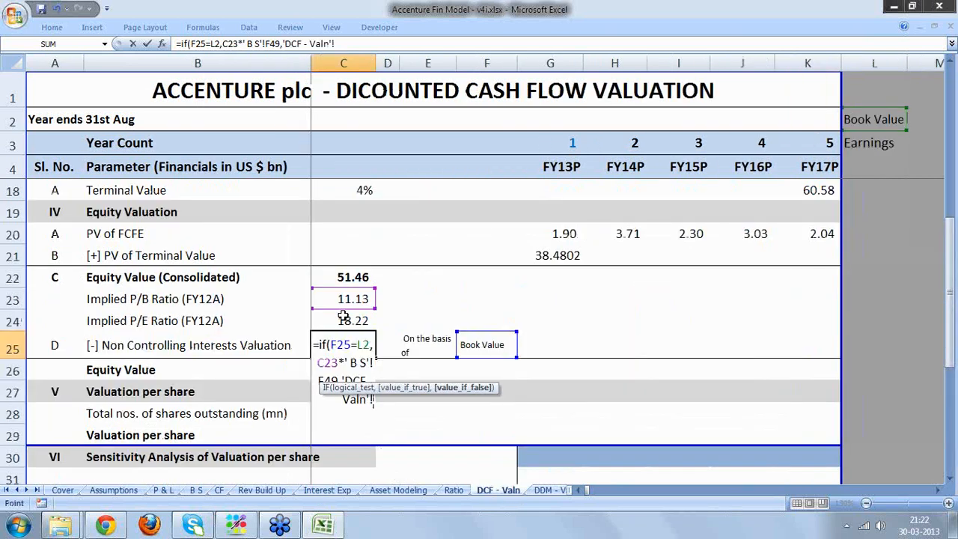
left_click(343, 318)
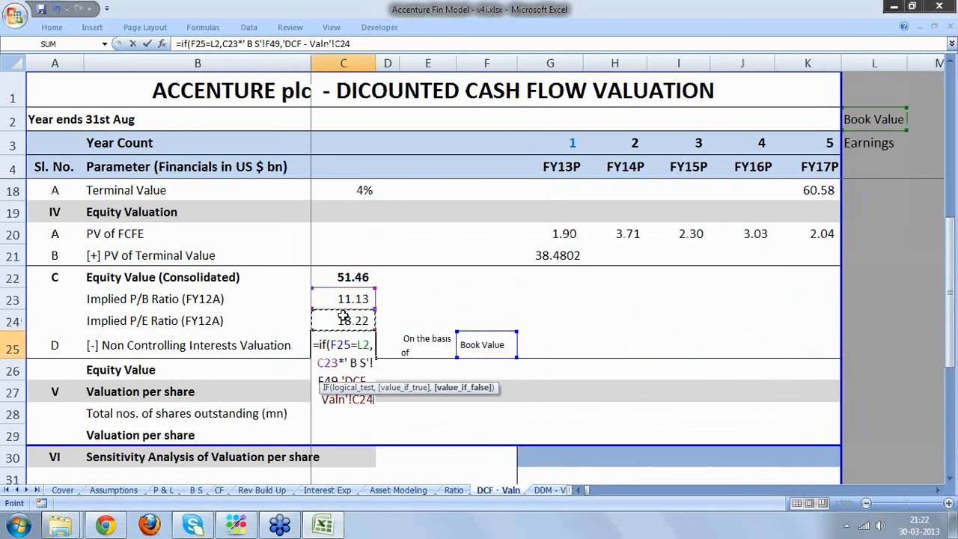
type("*")
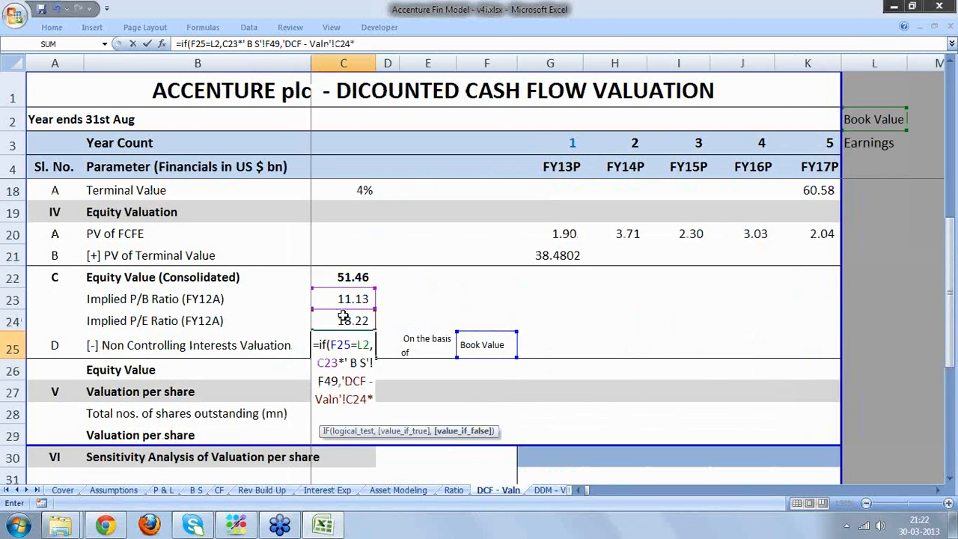
left_click(163, 490)
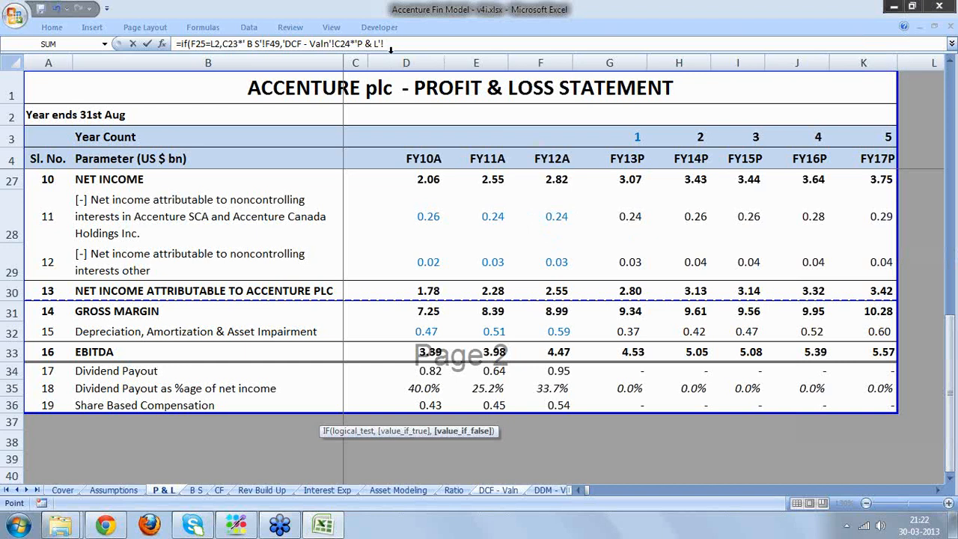
left_click(357, 44)
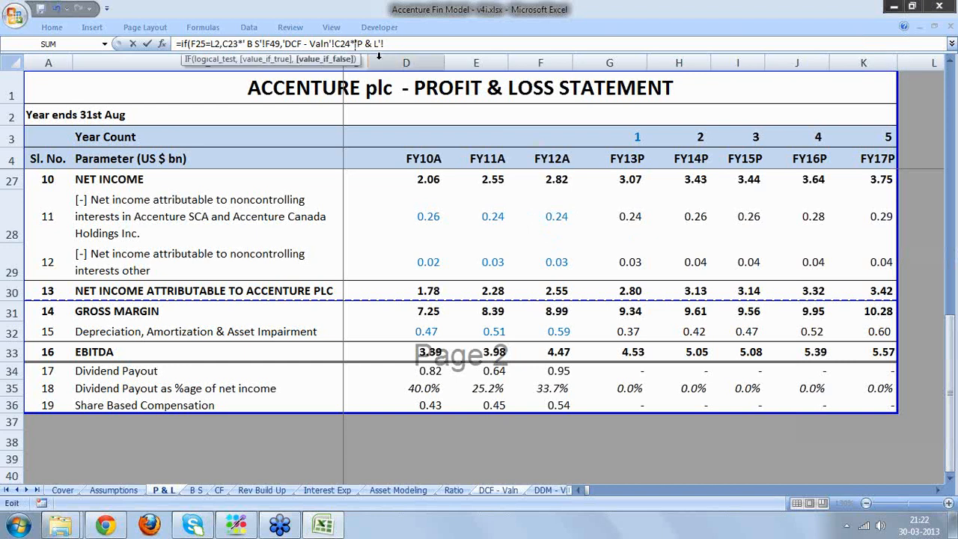
type("(")
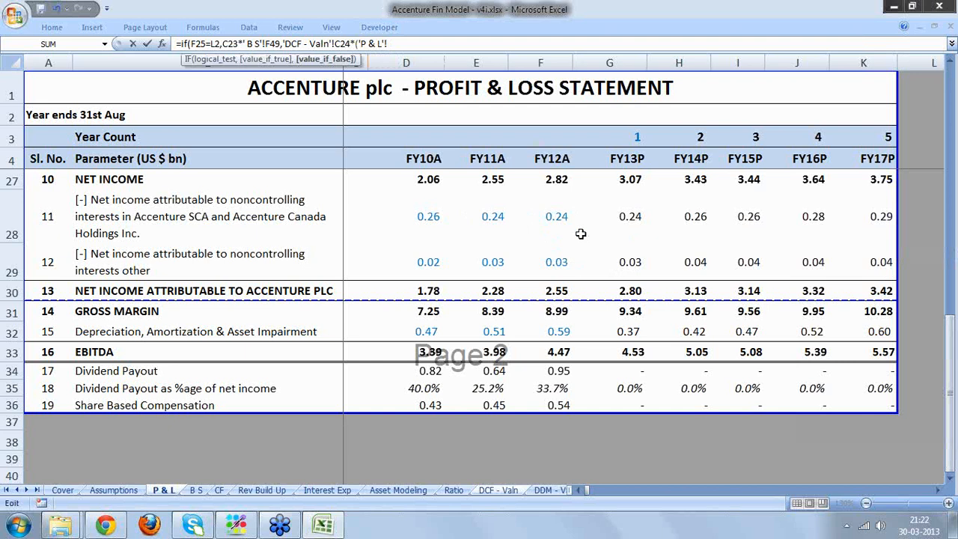
left_click(560, 215)
type("+")
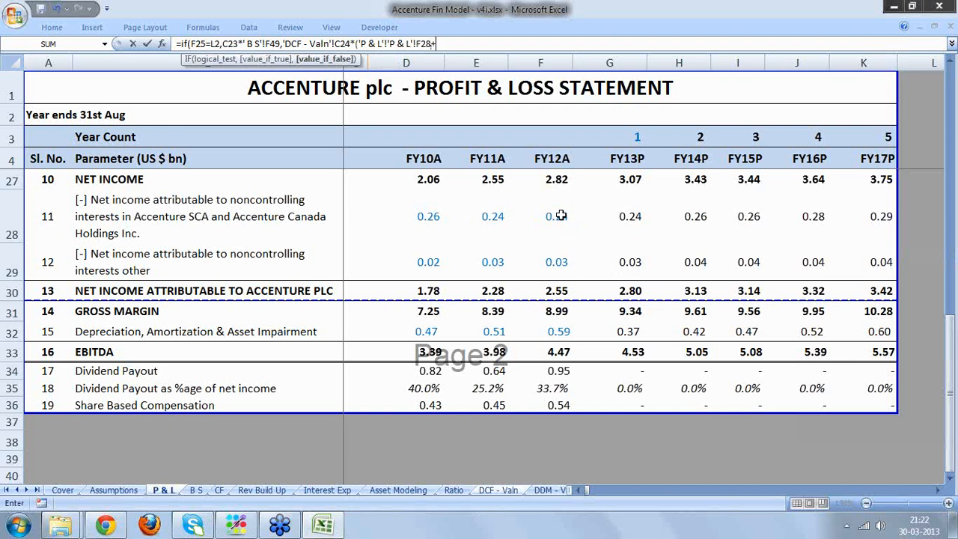
left_click(551, 261)
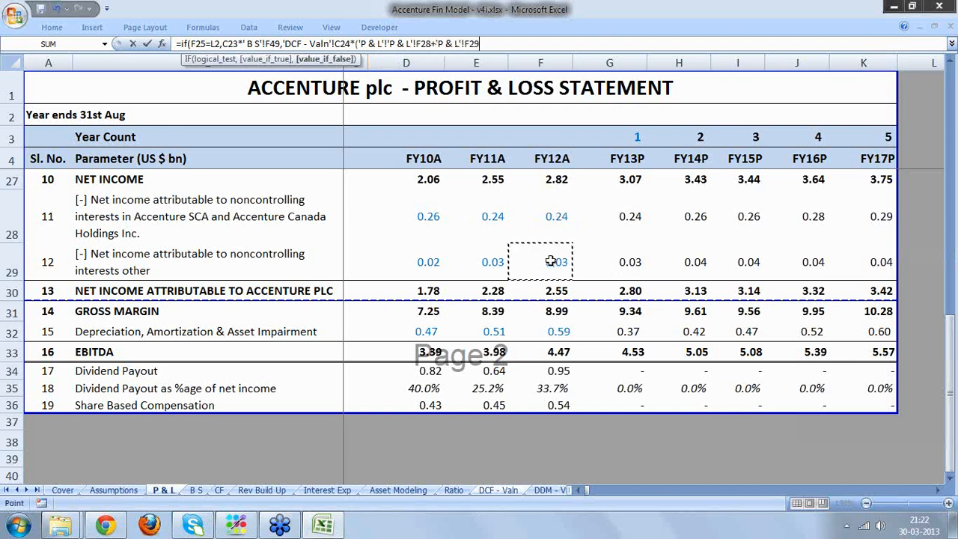
type(")")
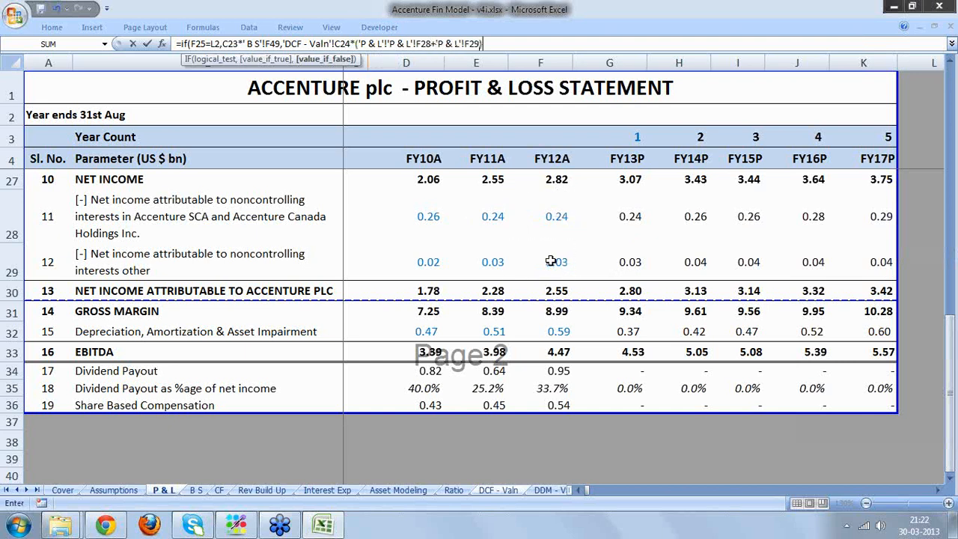
- Remove the duplicated 'P & L'! sheet reference before F28 and enter the C25 formula, accepting the closing-bracket correction
left_click(387, 43)
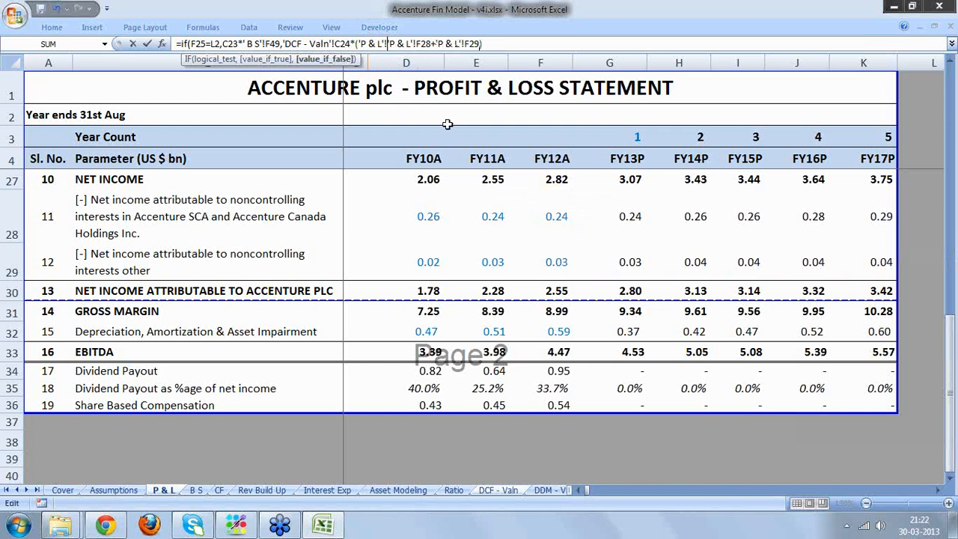
key("BackSpace")
key("BackSpace")
key("BackSpace")
key("BackSpace")
key("BackSpace")
key("BackSpace")
key("BackSpace")
key("BackSpace")
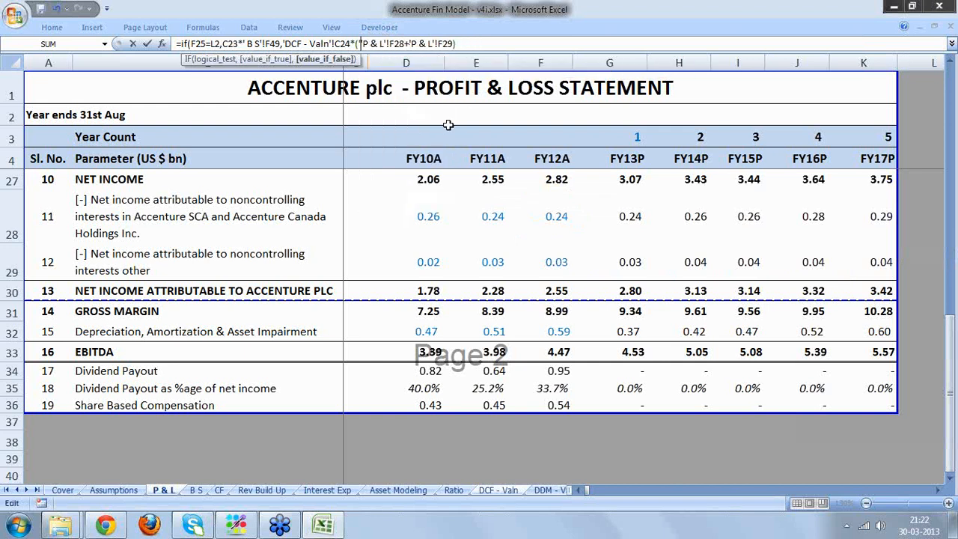
key("Return")
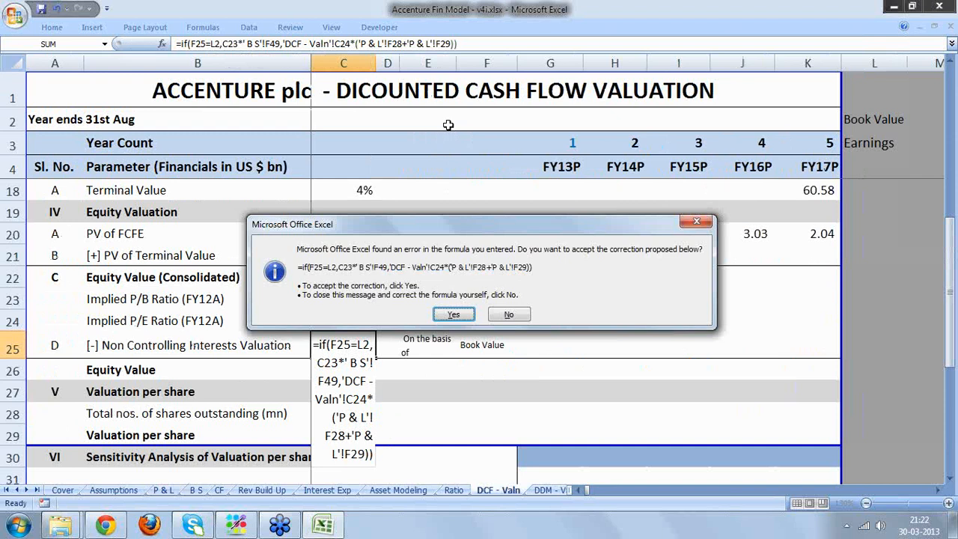
key("Return")
left_click(349, 346)
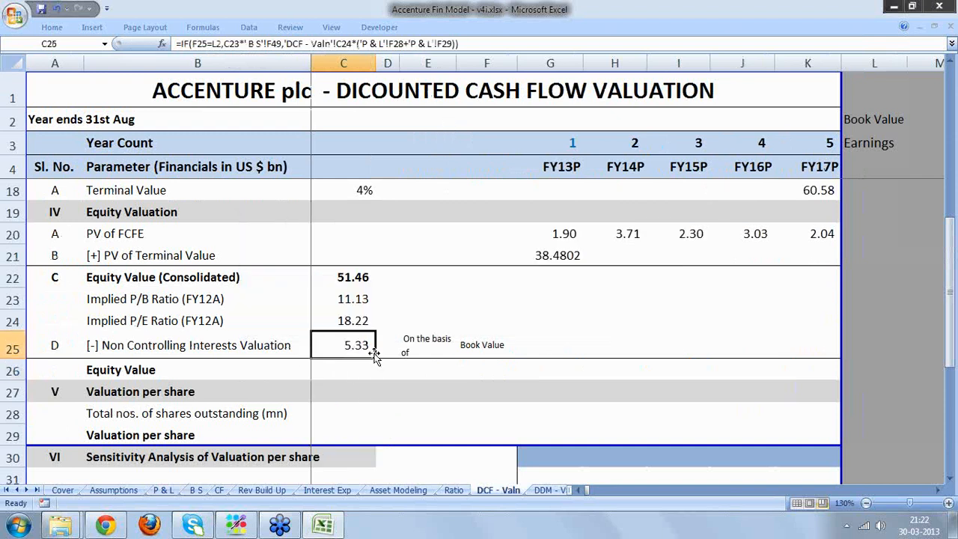
- Change the basis for the non controlling interests valuation in F25 to Earnings and check the recalculated C25
left_click(477, 346)
left_click(524, 352)
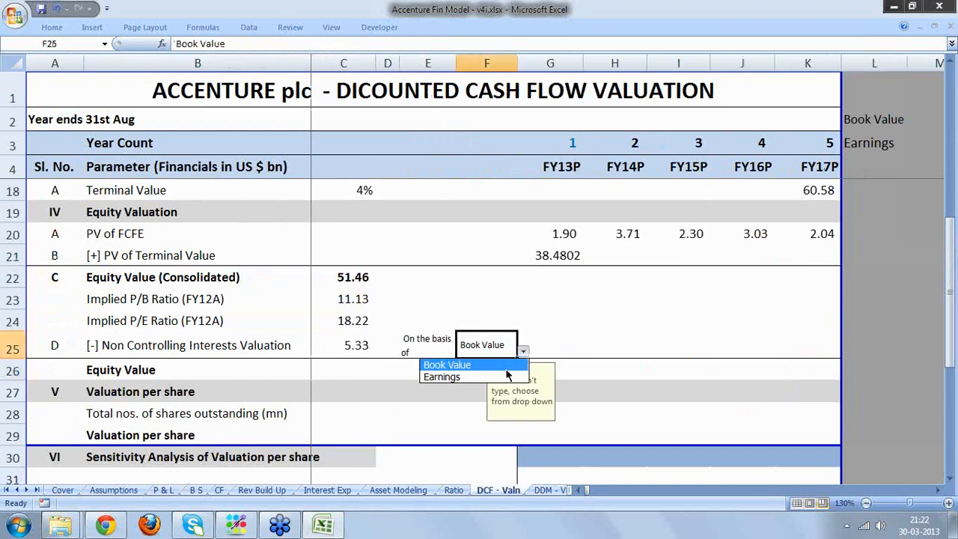
left_click(503, 375)
left_click(350, 346)
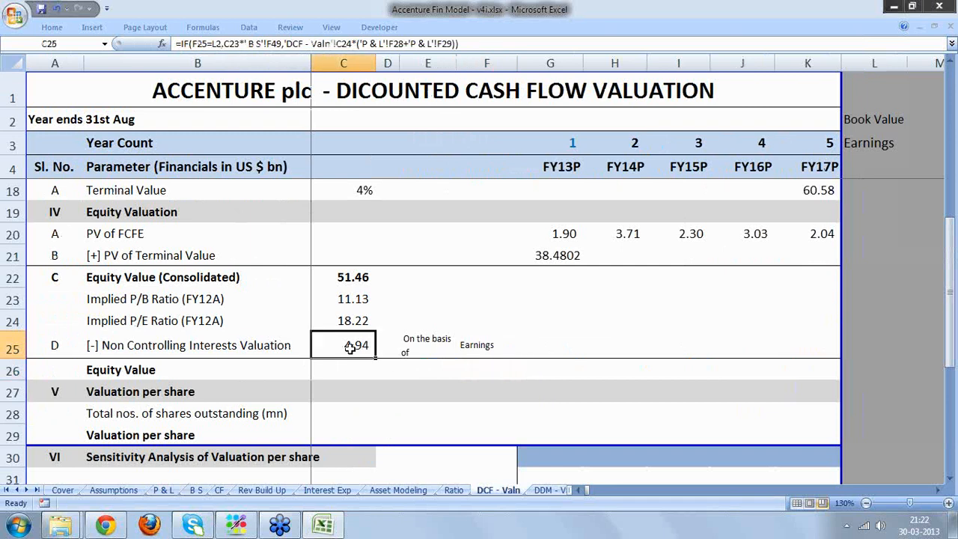
- Calculate Equity Value in C26 as consolidated equity value minus non controlling interests valuation, =C22-C25
left_click(354, 370)
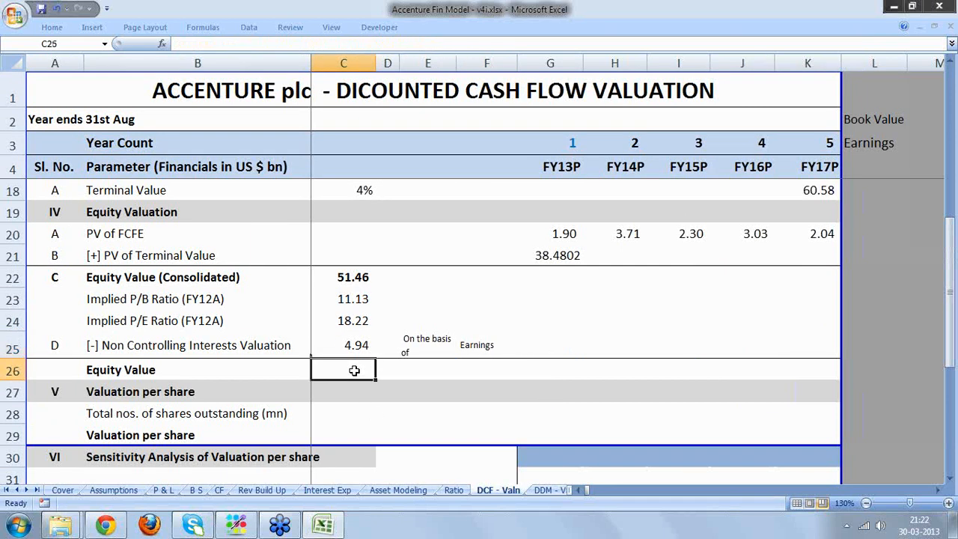
type("=")
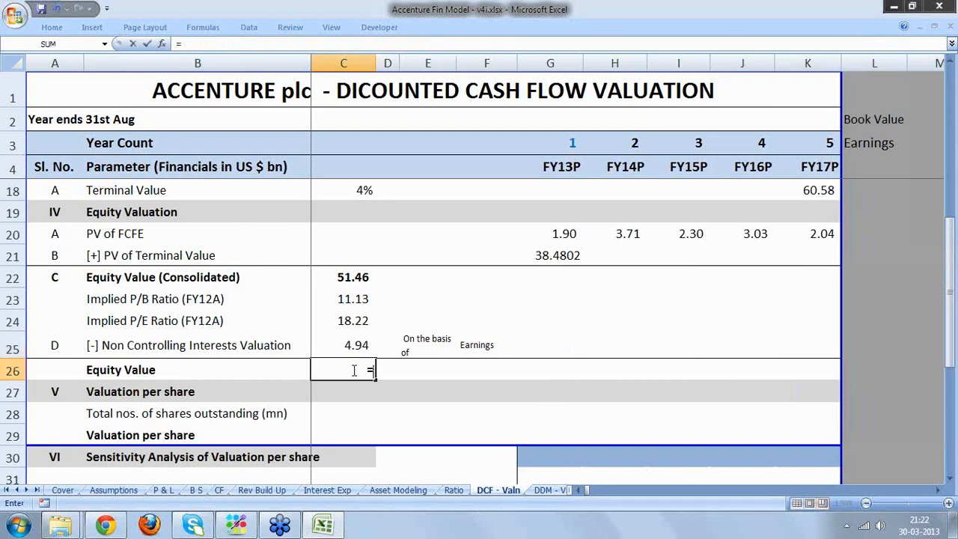
left_click(343, 278)
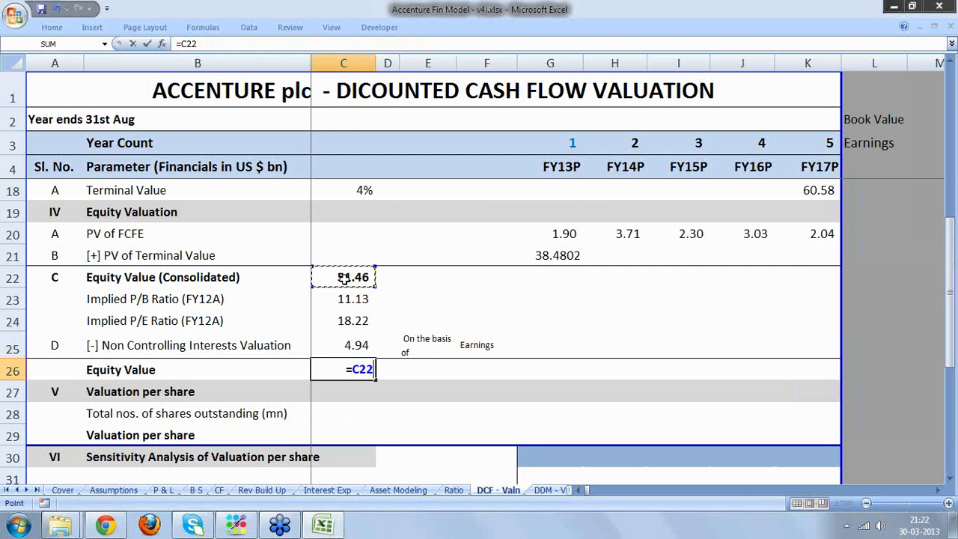
type("-")
left_click(351, 344)
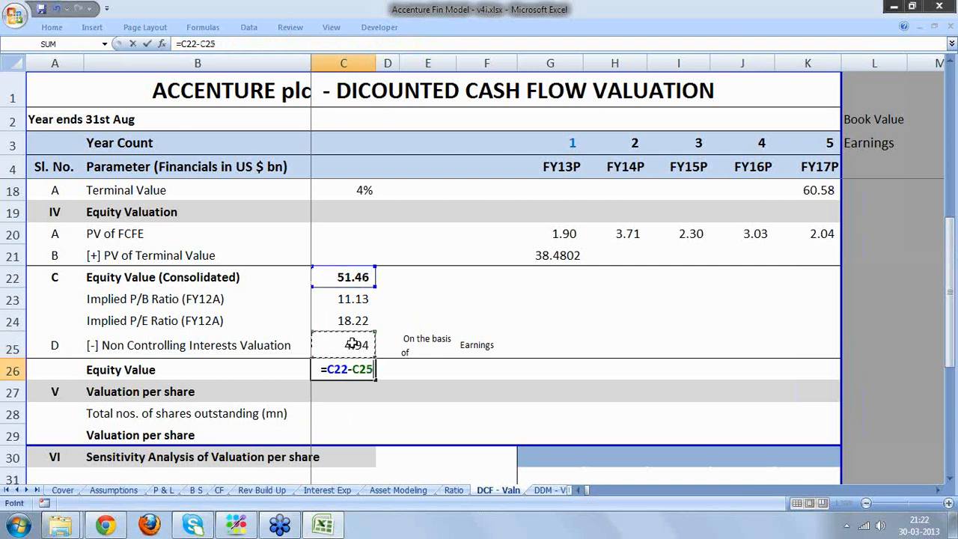
key("Return")
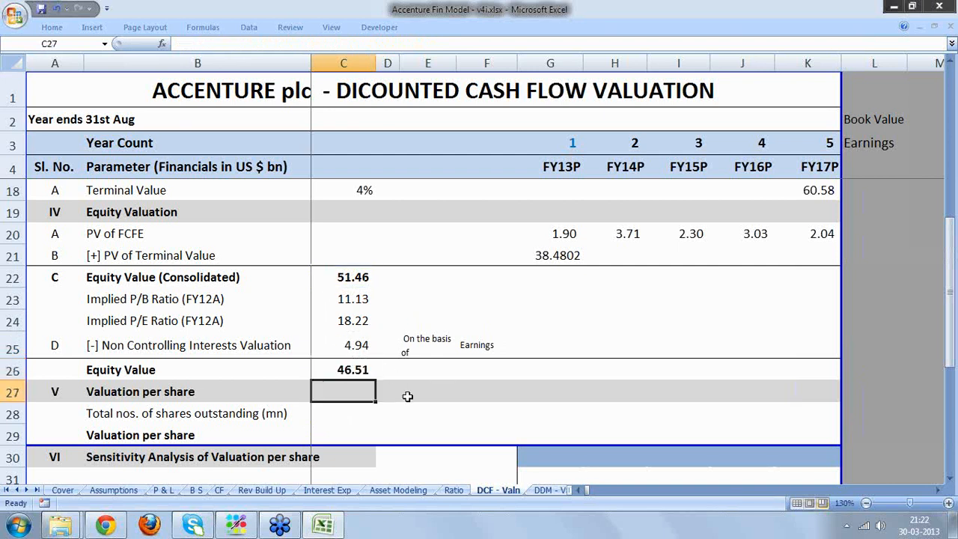
- Select C28 for total shares outstanding, then switch to Chrome and check the share count on Accenture's Google Finance page
left_click(345, 416)
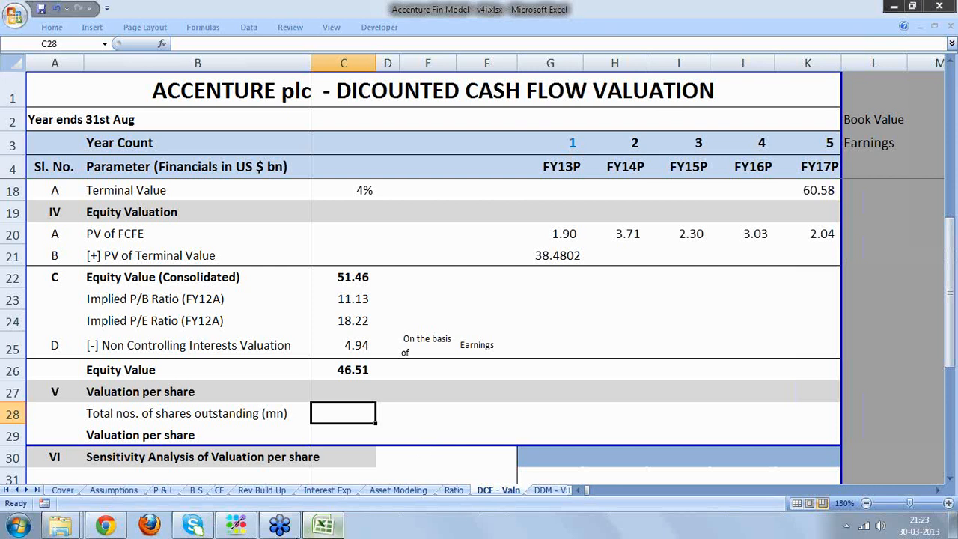
left_click(122, 521)
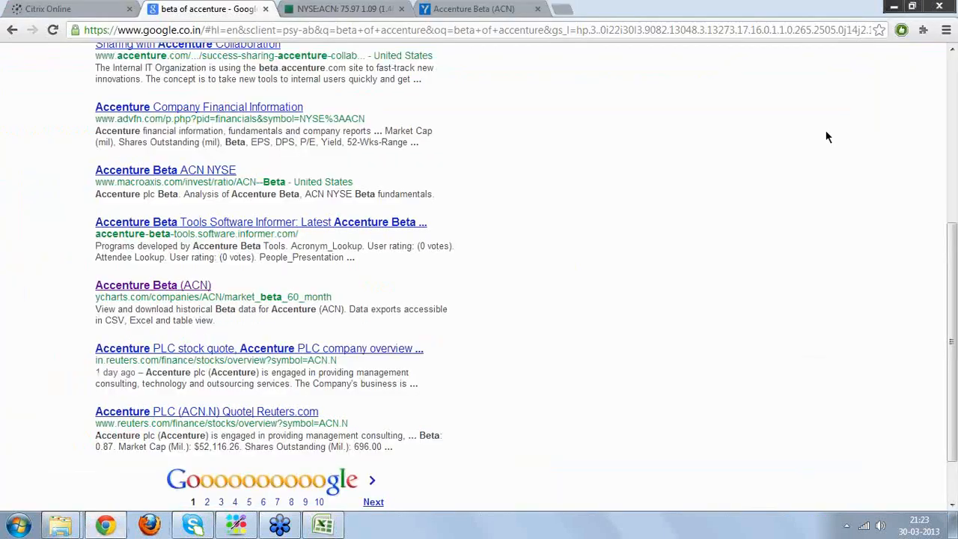
left_click(328, 9)
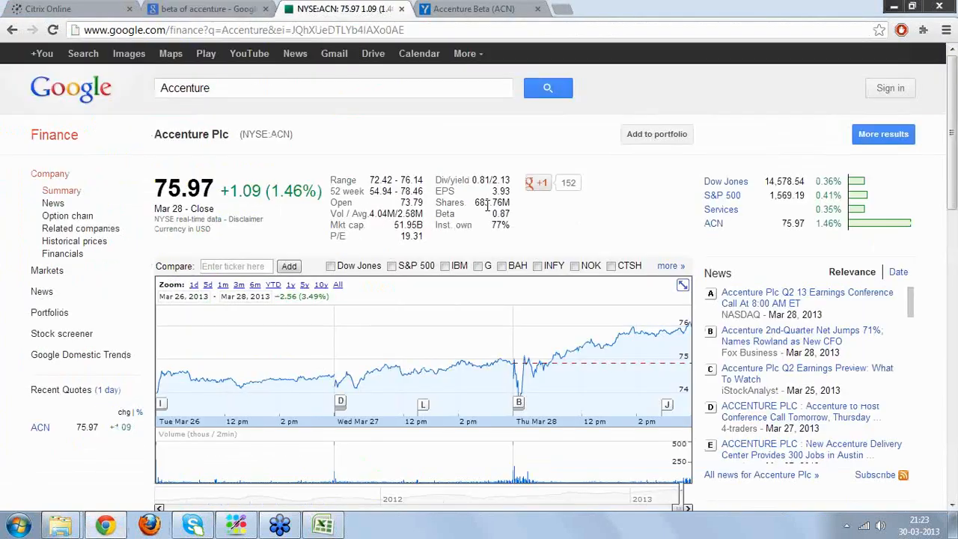
- Open Accenture's Quote page on YCharts and look through its key stats for the number of shares outstanding
left_click(467, 14)
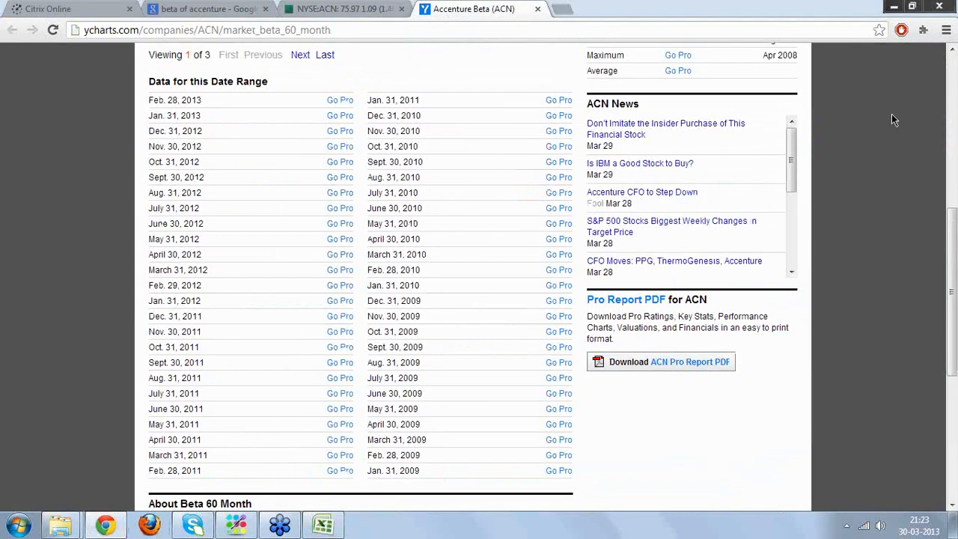
scroll(892, 120, "up", 2)
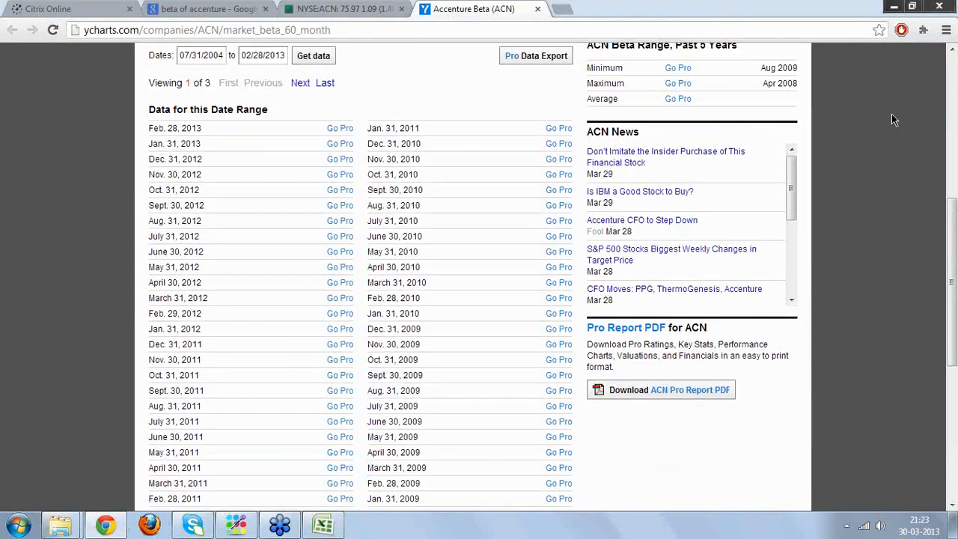
scroll(892, 120, "up", 1)
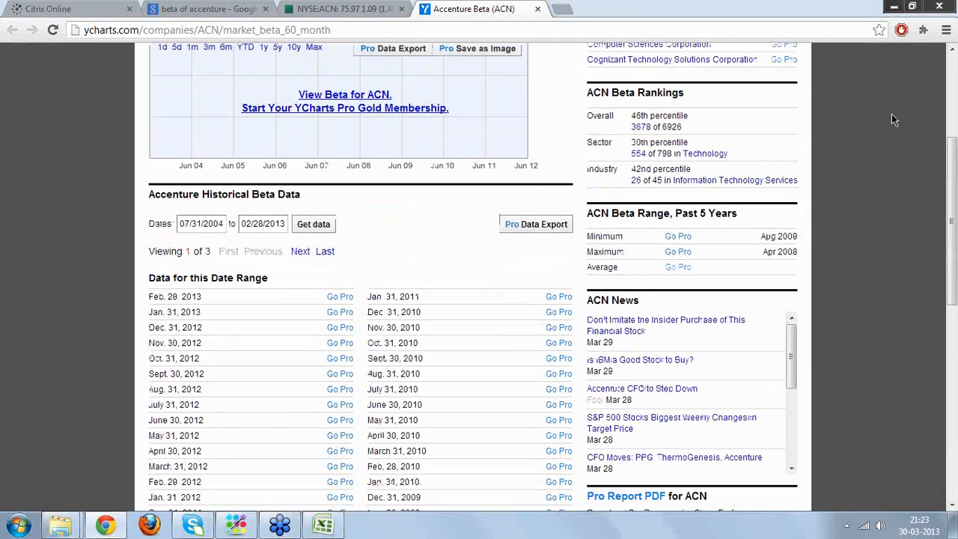
scroll(891, 114, "up", 3)
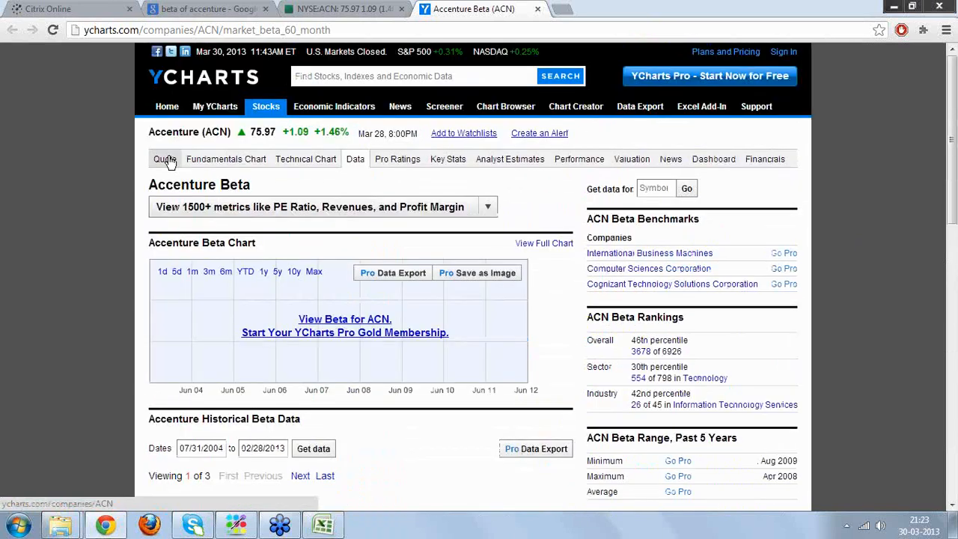
left_click(166, 160)
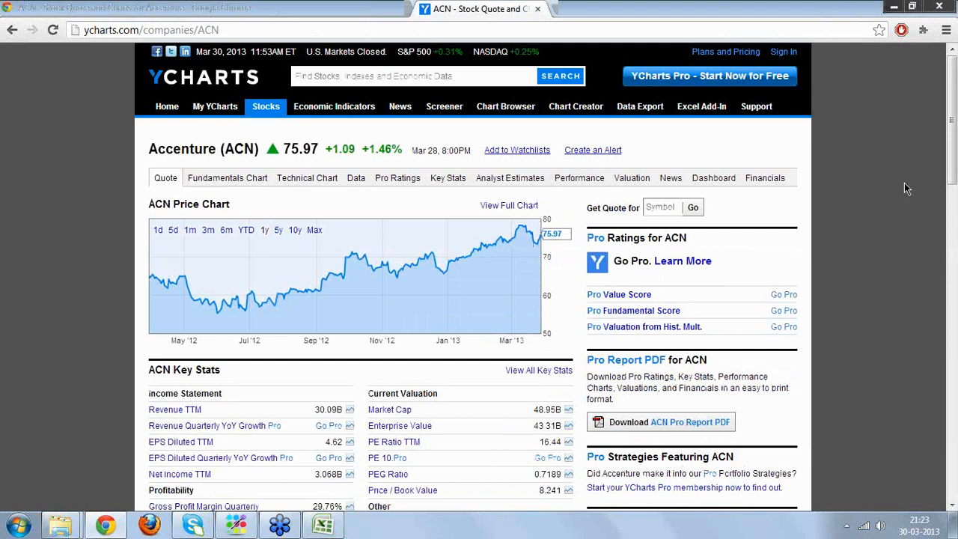
scroll(904, 183, "down", 1)
scroll(904, 189, "down", 1)
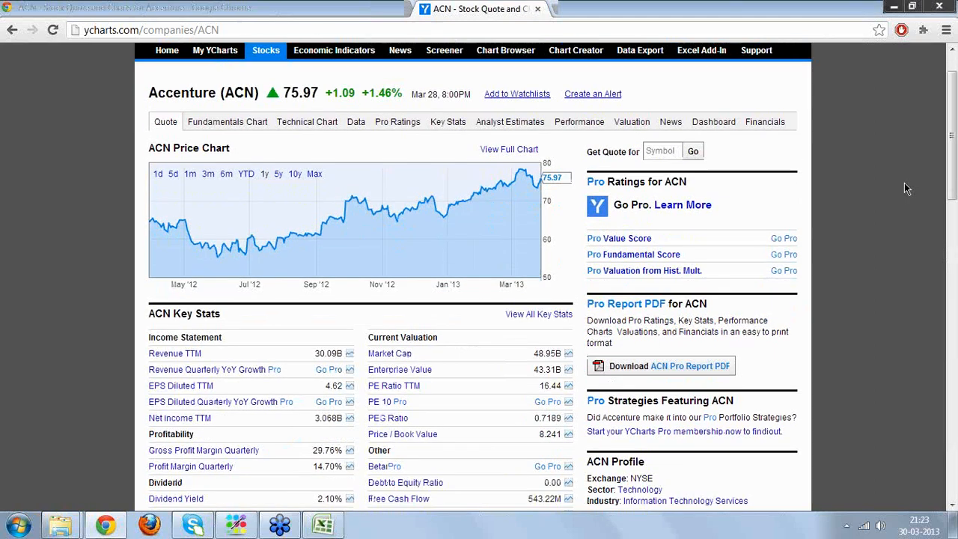
scroll(905, 189, "down", 4)
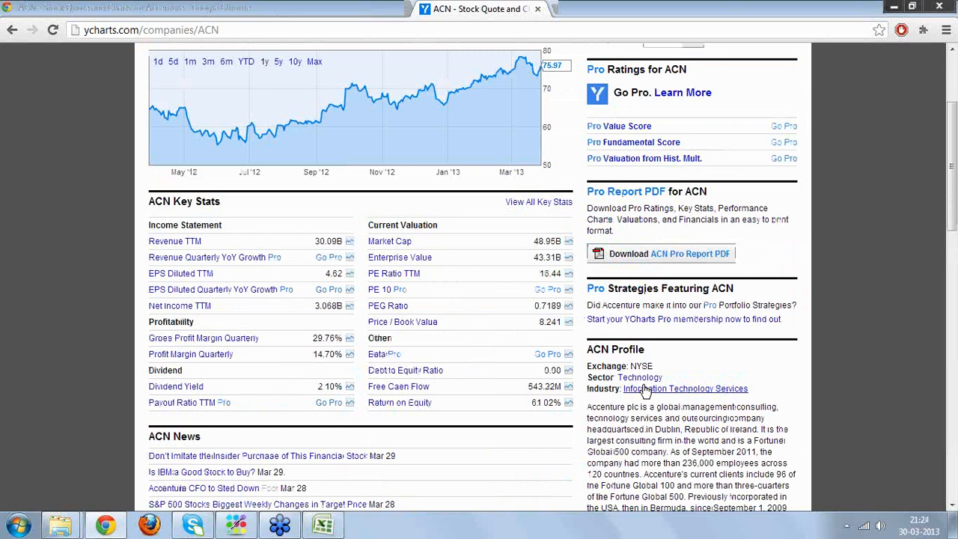
- Find Shares Outstanding in YCharts' full Accenture Key Statistics, dismissing the registration form, and compare it with the Google Finance share count
left_click(426, 406)
scroll(425, 407, "up", 6)
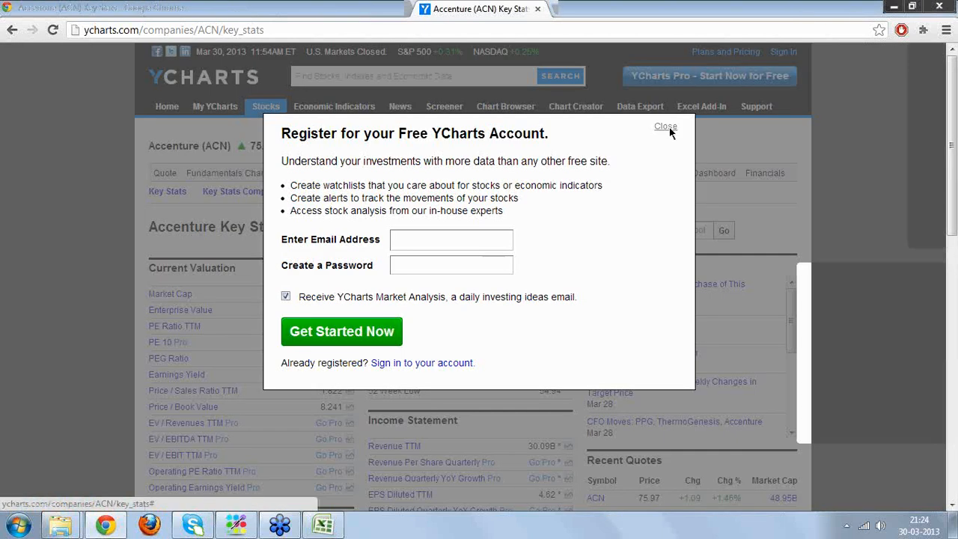
left_click(669, 128)
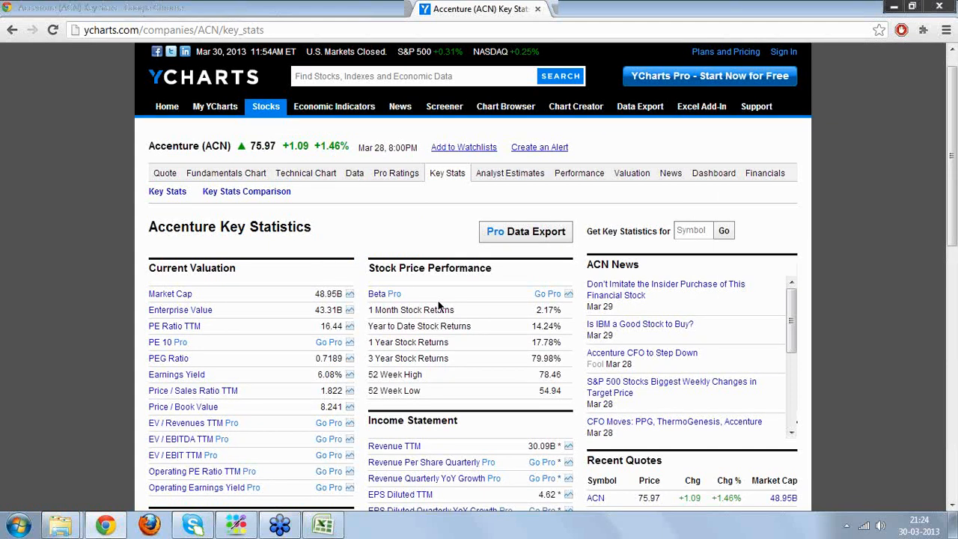
scroll(441, 307, "down", 1)
scroll(438, 300, "down", 1)
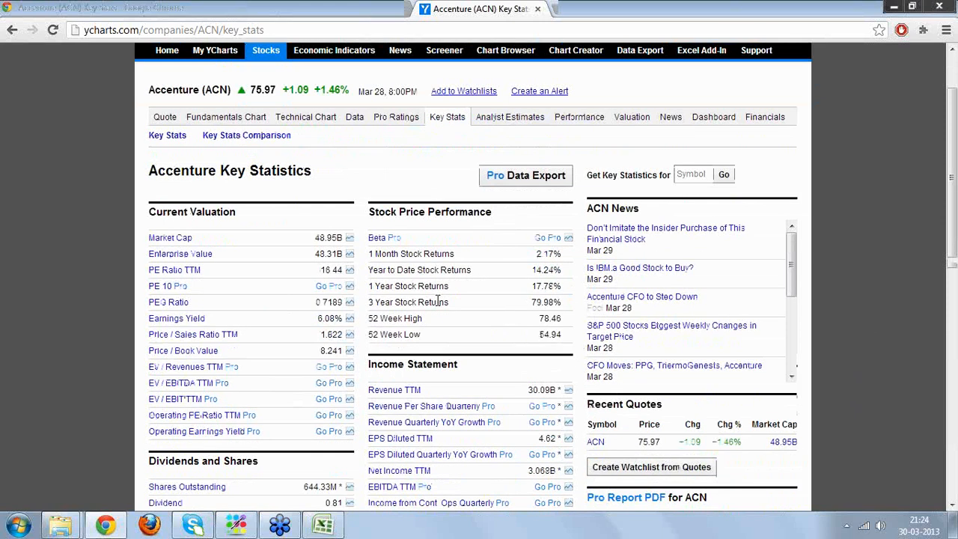
scroll(438, 300, "down", 2)
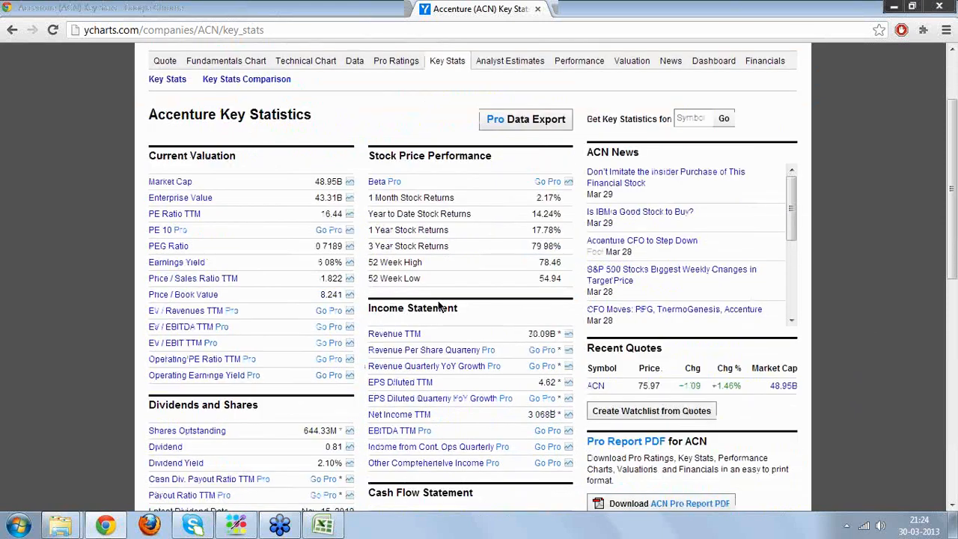
scroll(425, 60, "down", 1)
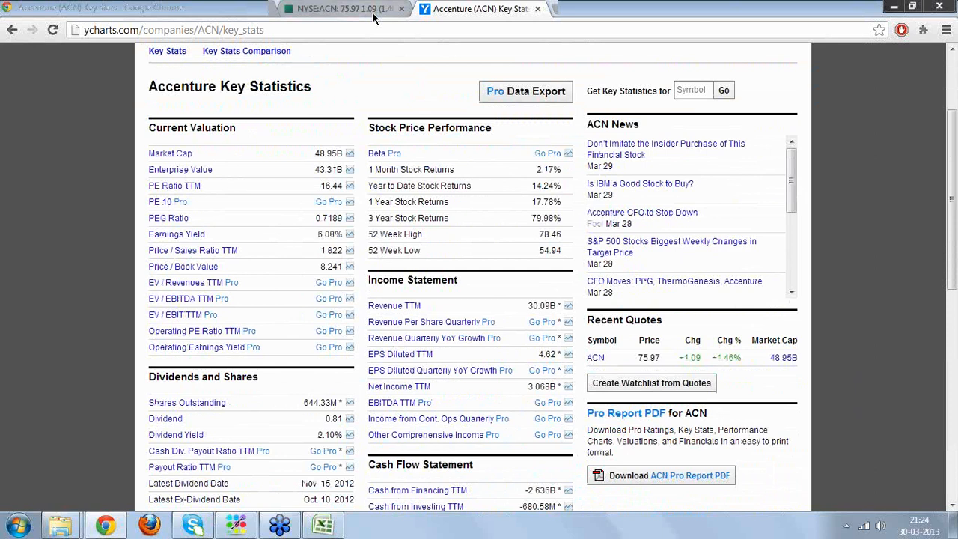
left_click(374, 19)
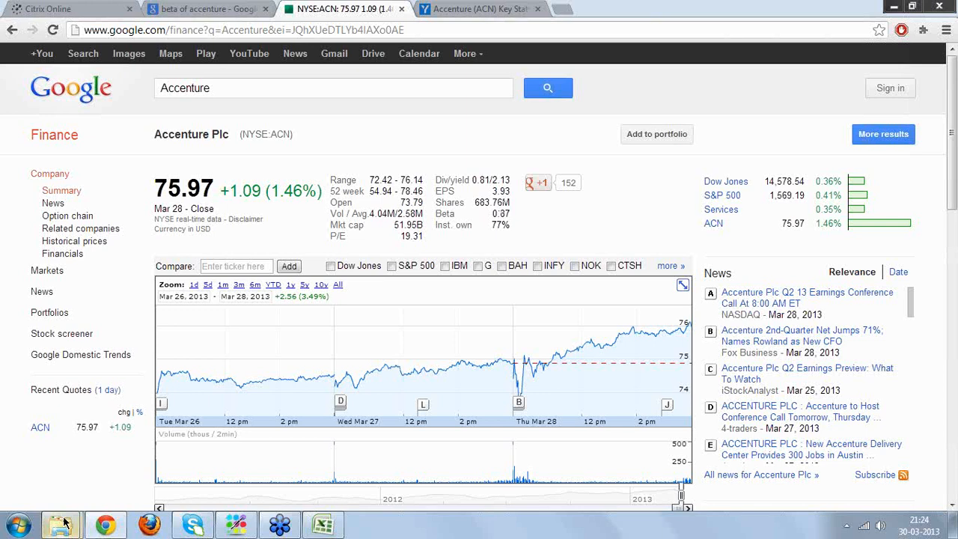
- Switch to the Accenture Webinar folder and open the quarterly report Accenture_10Q_20130328.pdf in Adobe Reader
mouse_move(64, 524)
left_click(111, 462)
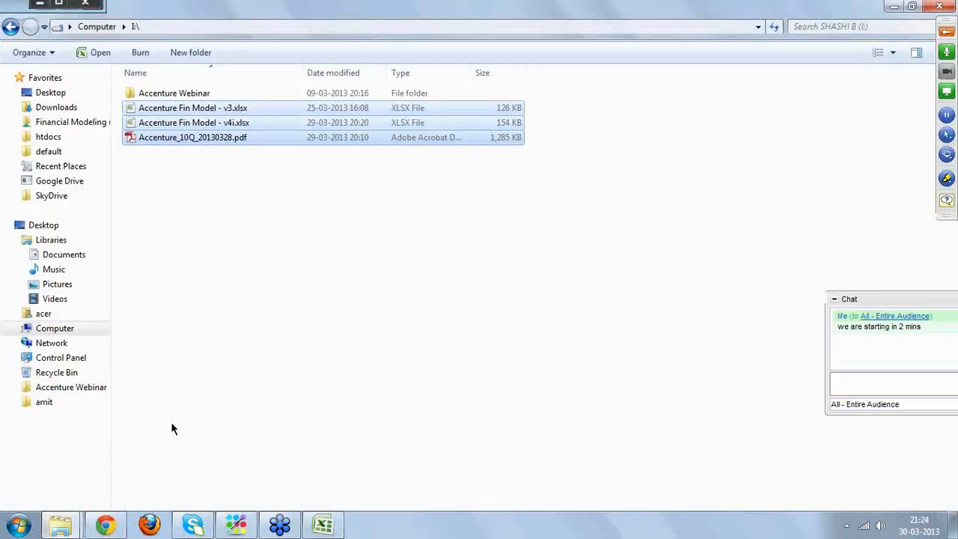
key("super+d")
mouse_move(63, 525)
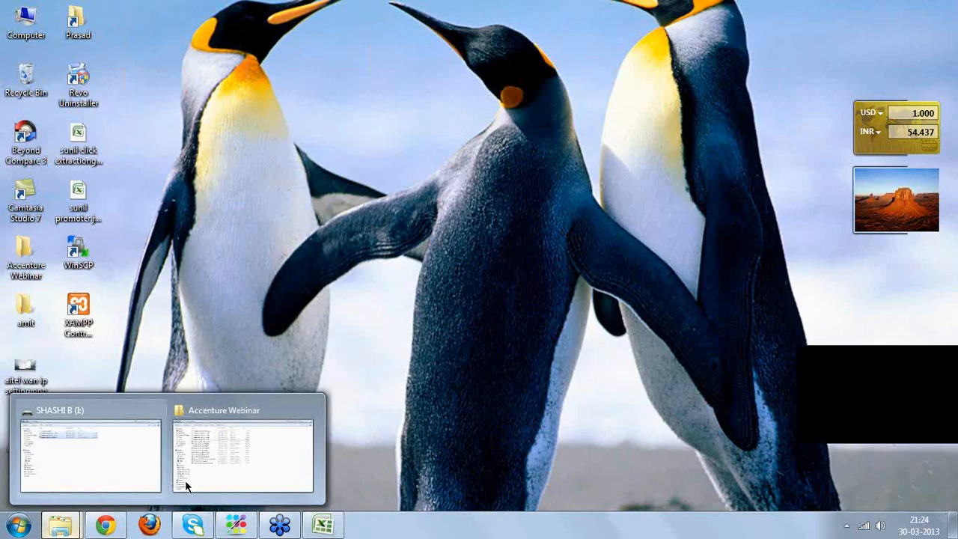
left_click(217, 471)
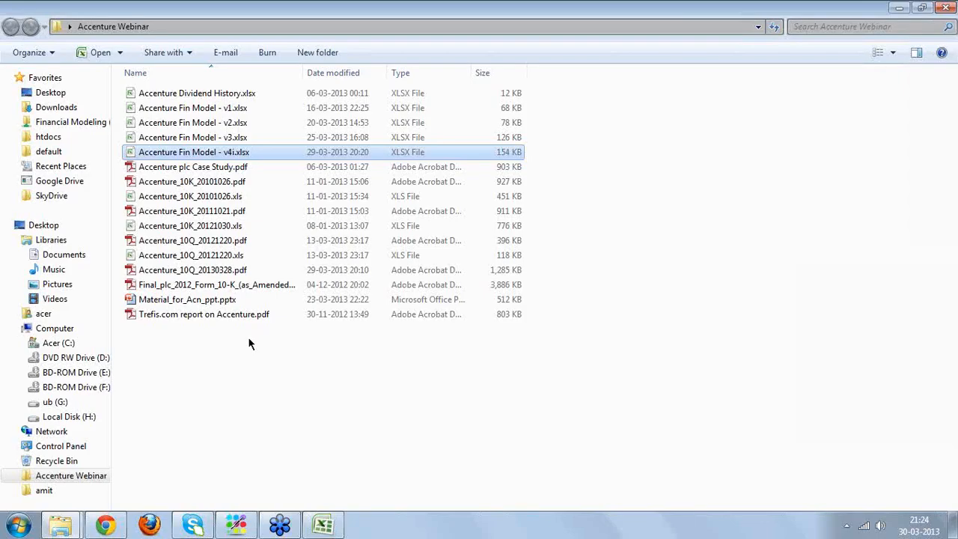
double_click(221, 276)
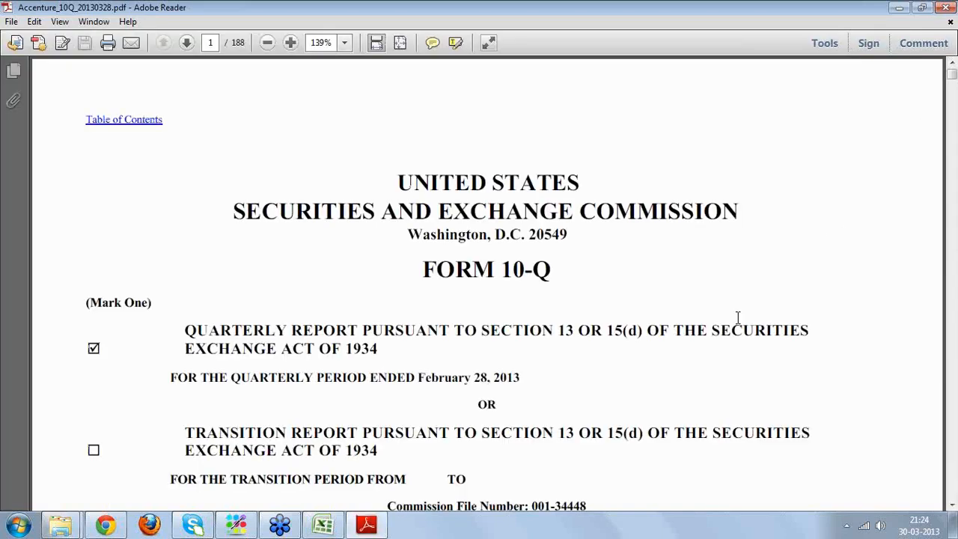
- Examine the 10-Q cover page for the Class A and Class X ordinary shares outstanding and the shares held by the registrant
scroll(738, 318, "down", 1)
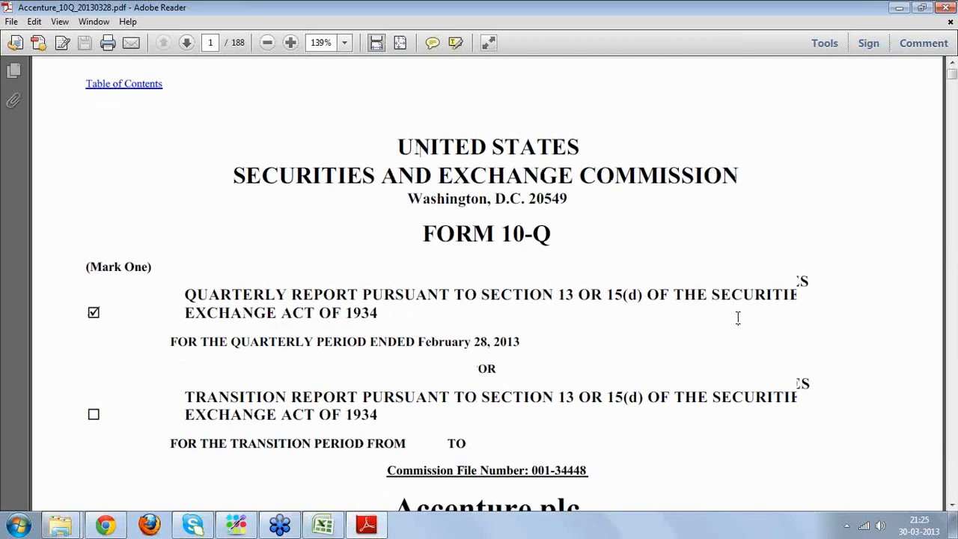
scroll(737, 318, "down", 12)
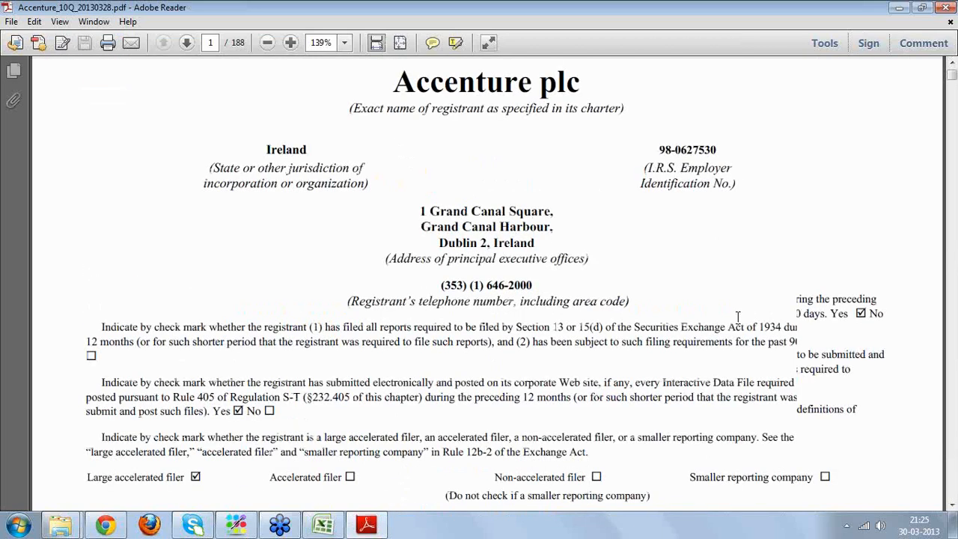
scroll(737, 318, "down", 3)
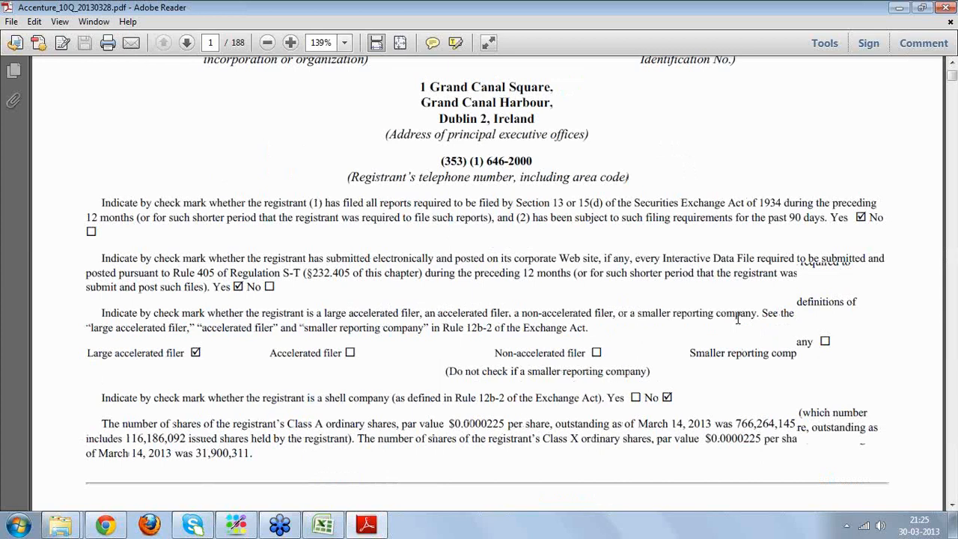
scroll(737, 318, "down", 3)
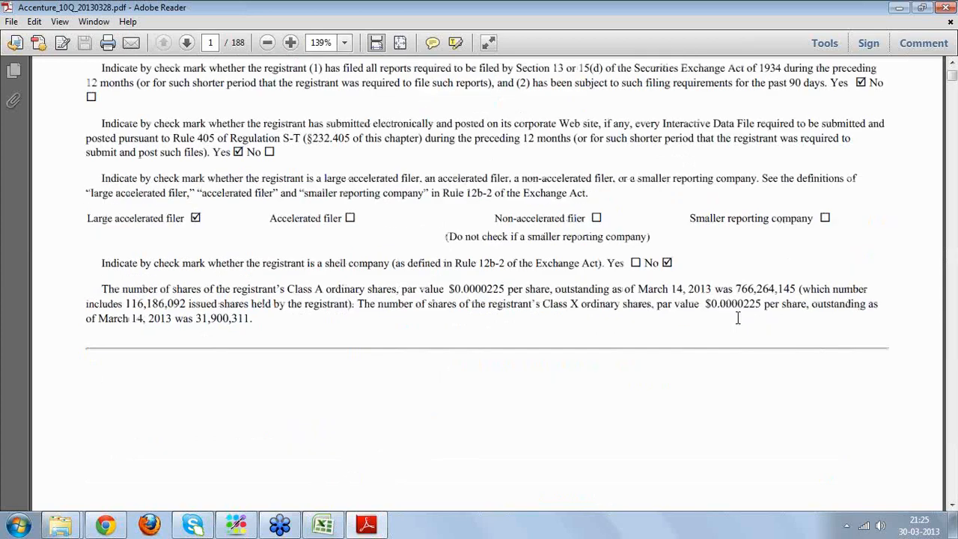
scroll(685, 233, "down", 1)
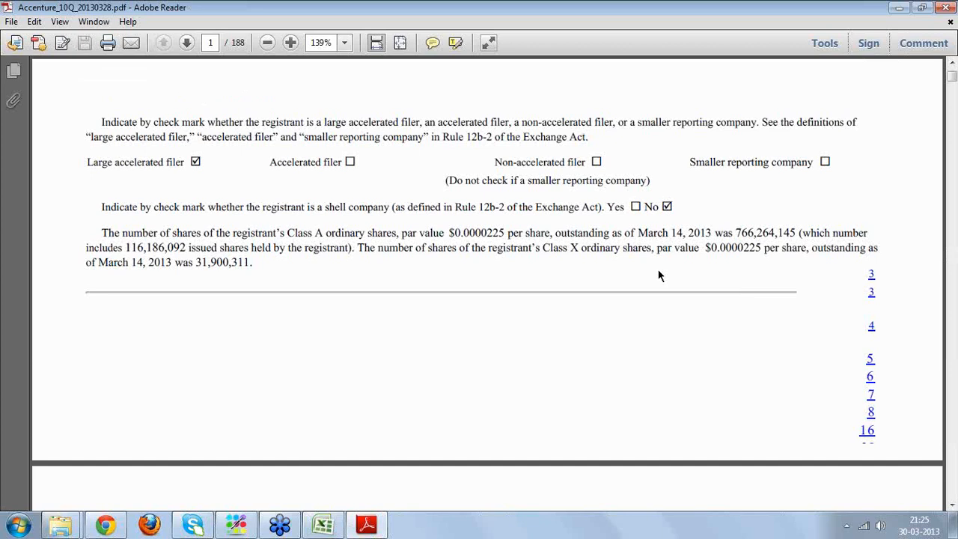
- Look through the 10-Q's balance sheet and income statement for the basic and diluted weighted average Class A ordinary shares
scroll(659, 275, "down", 10)
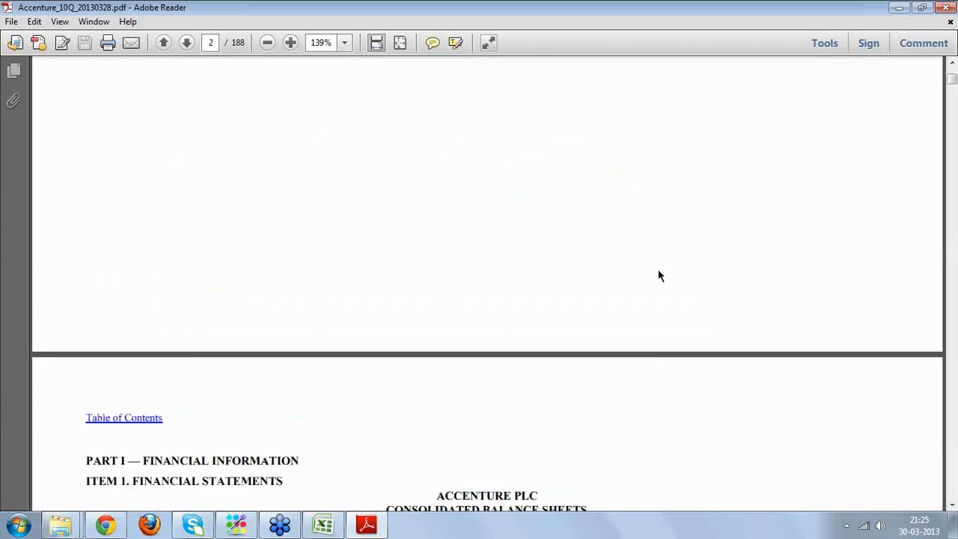
scroll(659, 276, "down", 10)
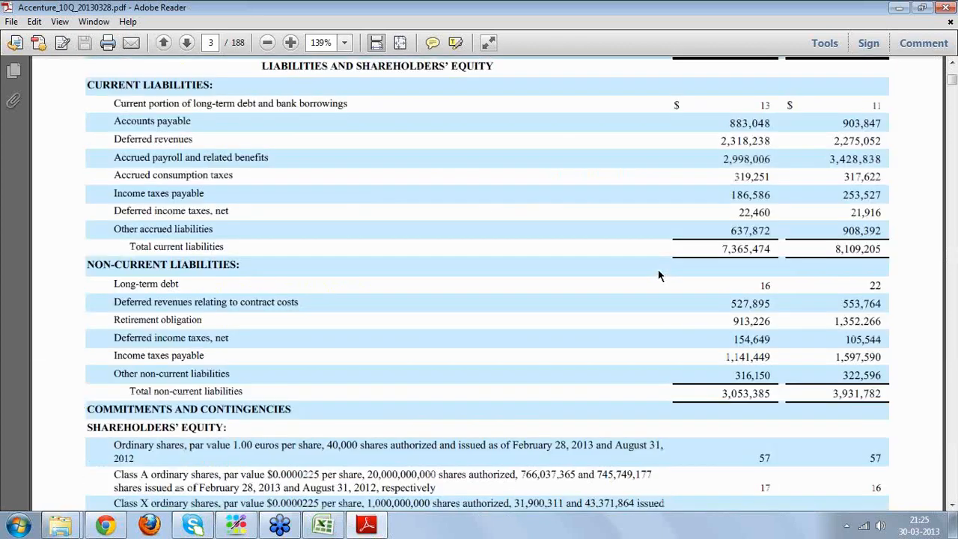
scroll(659, 276, "down", 10)
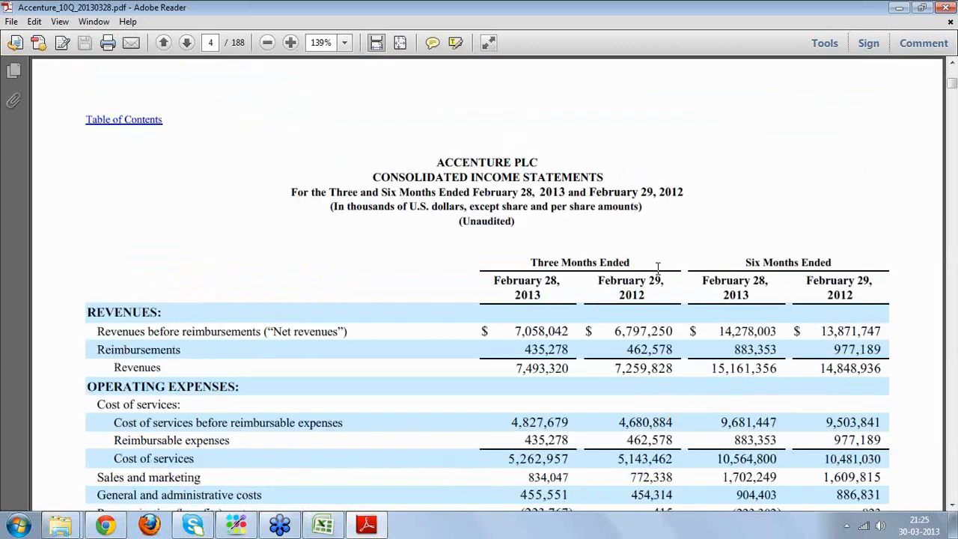
scroll(658, 268, "down", 10)
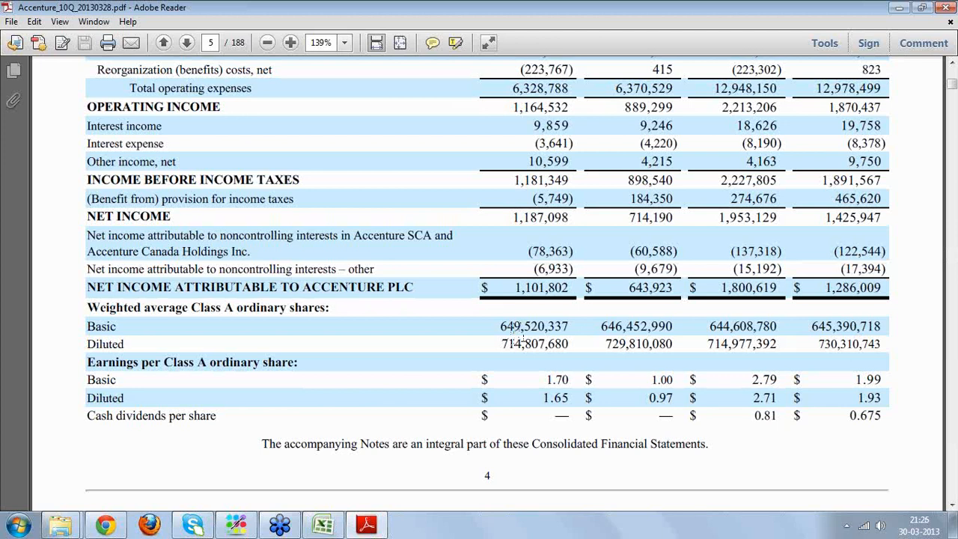
scroll(520, 341, "down", 3)
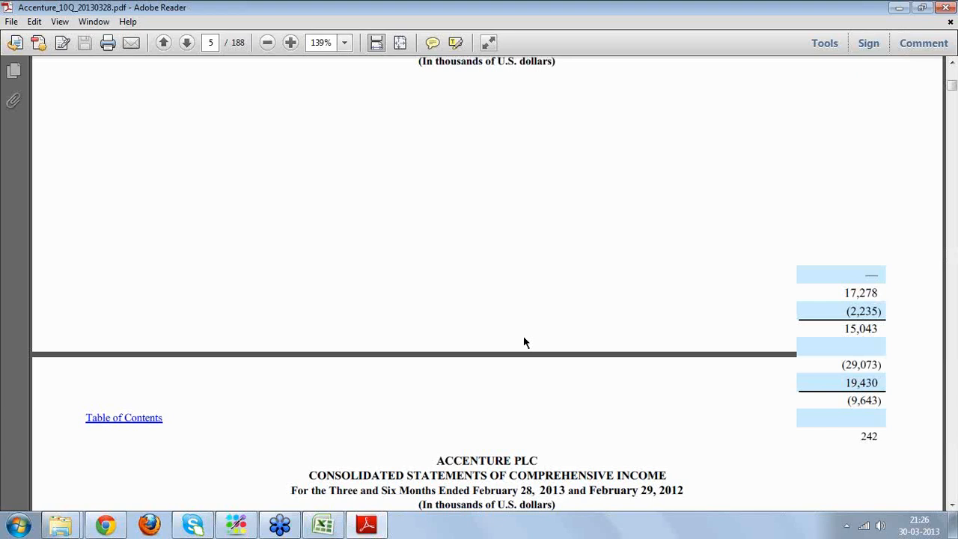
- Find note 2, Earnings Per Share, in the 10-Q and examine its basic and diluted share calculation
scroll(523, 335, "down", 5)
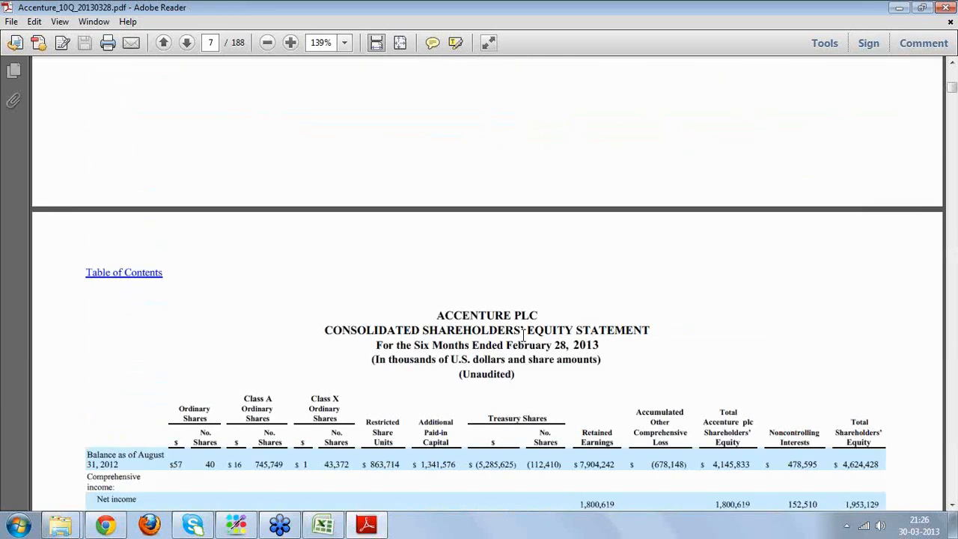
scroll(523, 339, "down", 8)
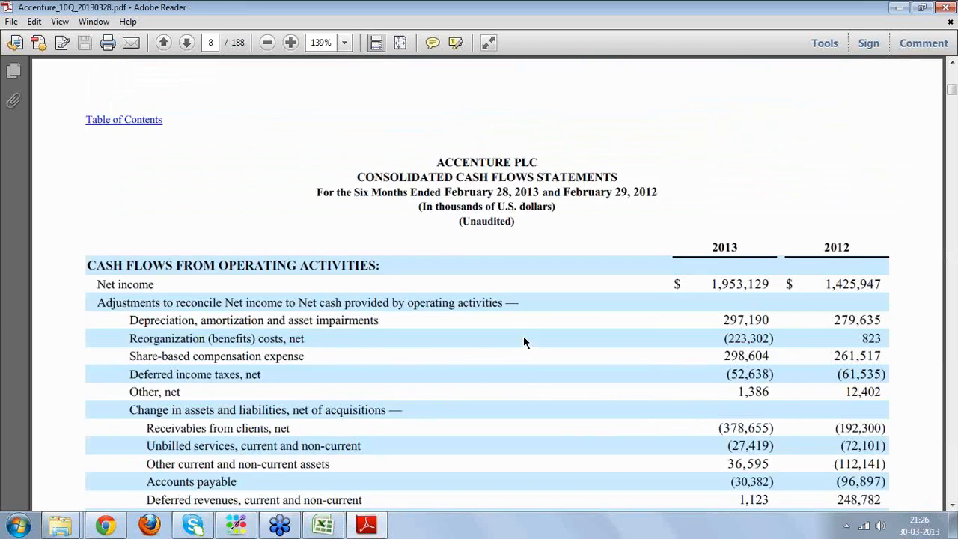
scroll(523, 342, "down", 8)
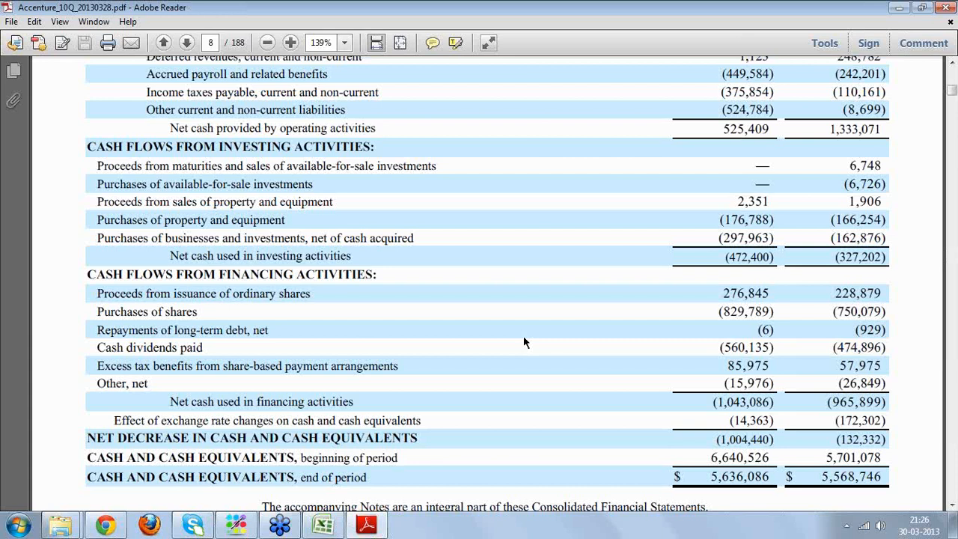
scroll(524, 342, "down", 20)
scroll(910, 227, "up", 8)
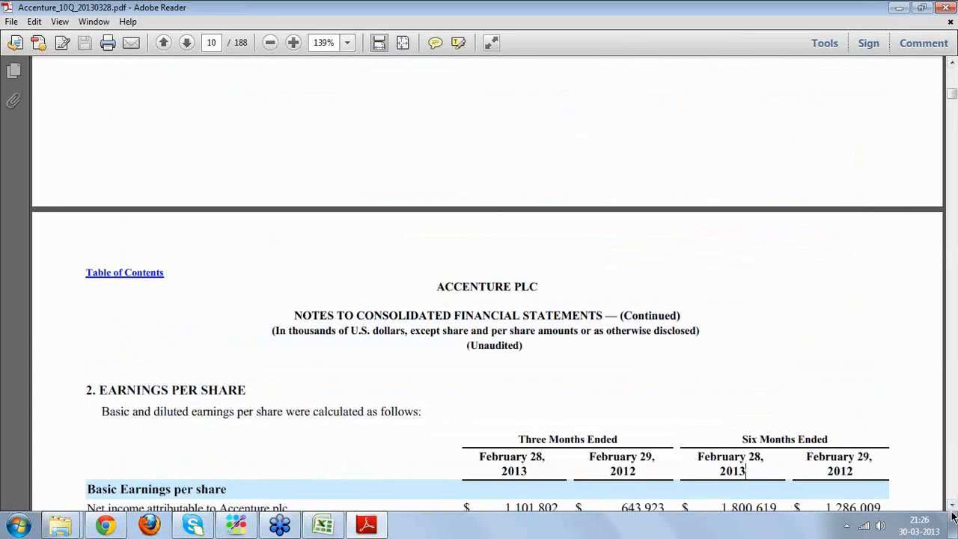
left_click(953, 511)
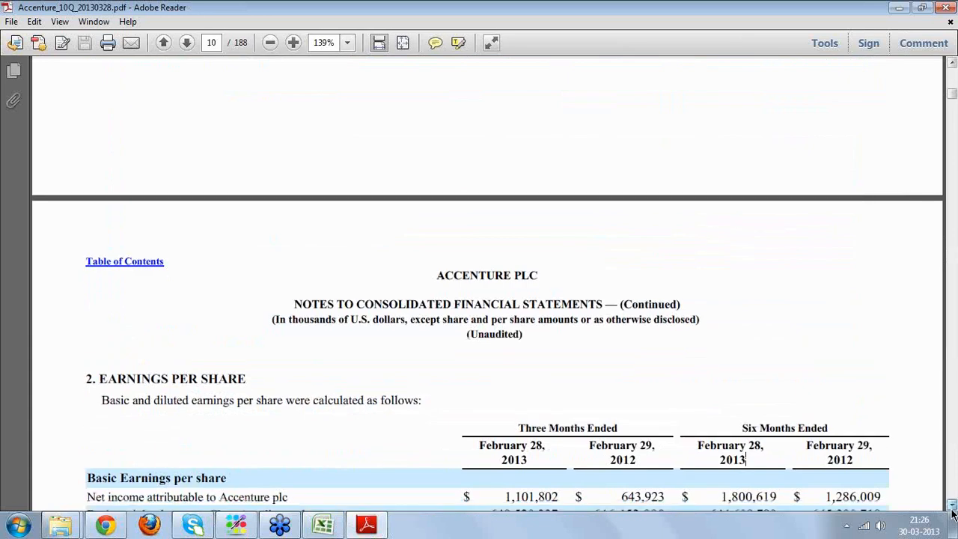
left_click(953, 511)
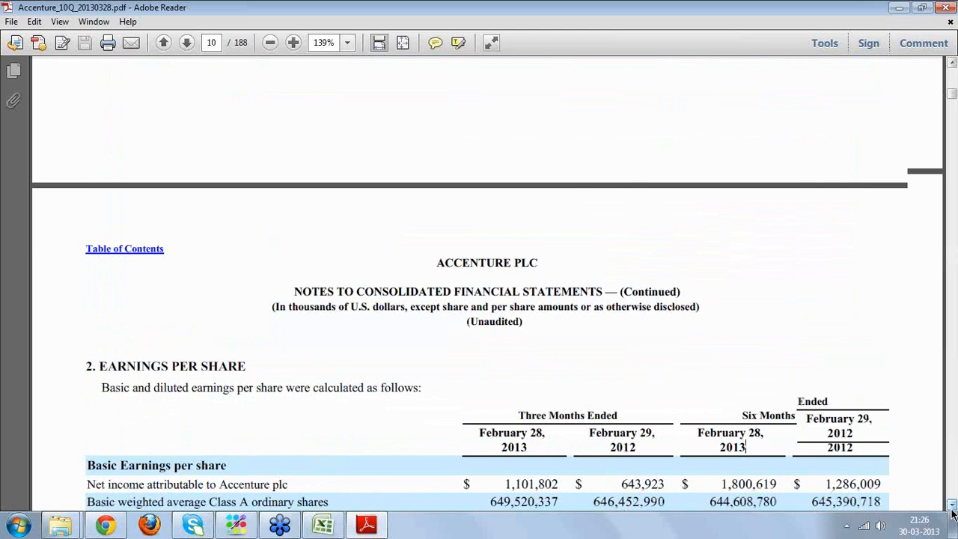
left_click(952, 510)
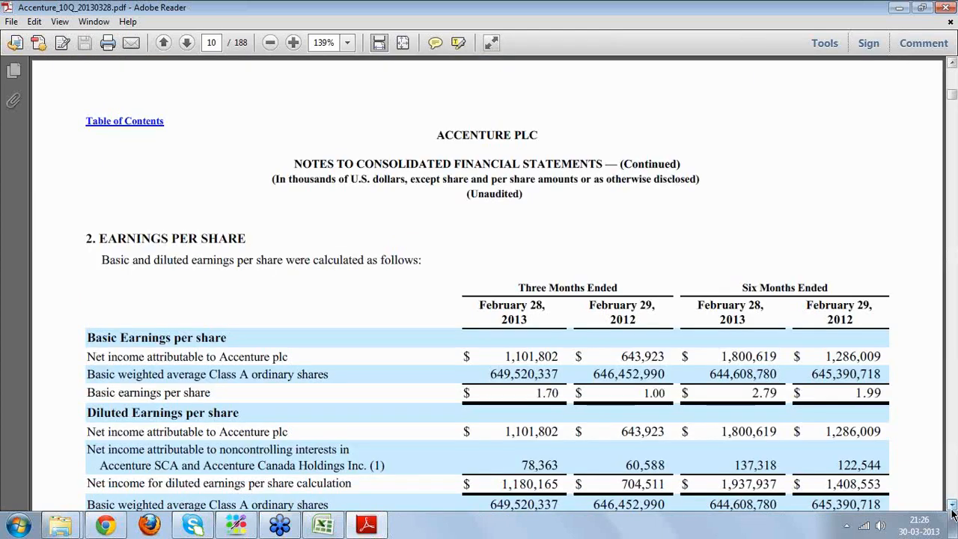
left_click(952, 510)
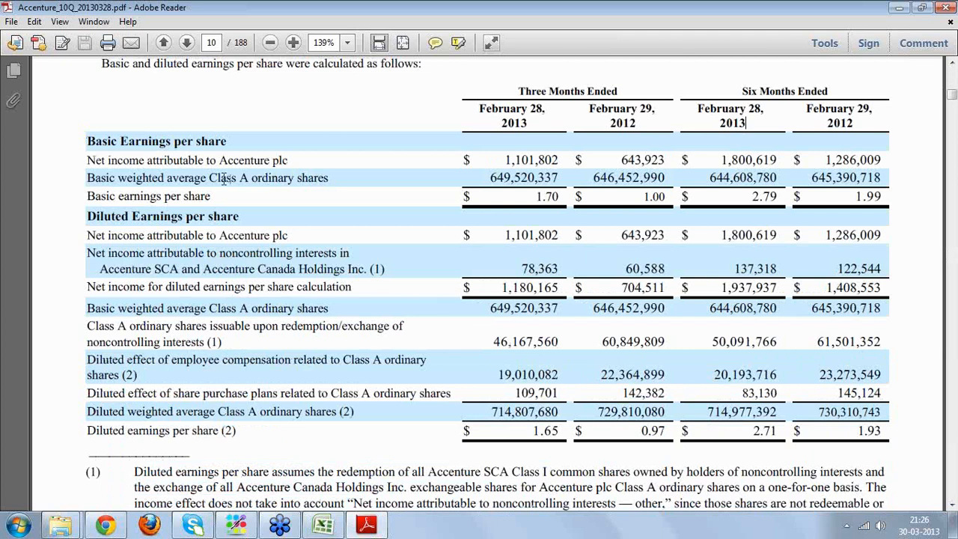
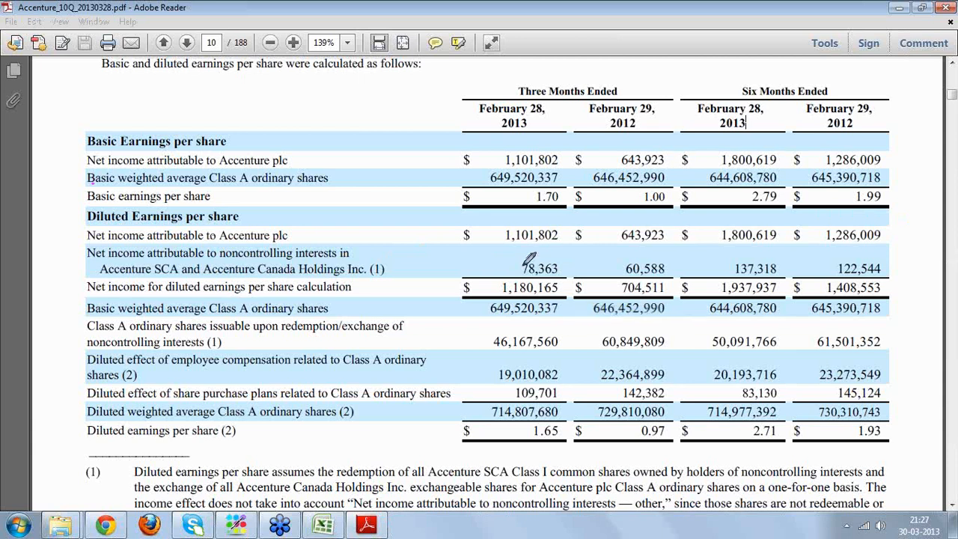
- Circle the quarter's noncontrolling net income and Accenture SCA, and sketch ACN PLC above a boxed ACN SCA with a linked circle
mouse_move(551, 245)
left_mouse_down()
mouse_move(524, 242)
mouse_move(516, 276)
mouse_move(577, 260)
mouse_move(554, 238)
mouse_move(544, 246)
left_mouse_up()
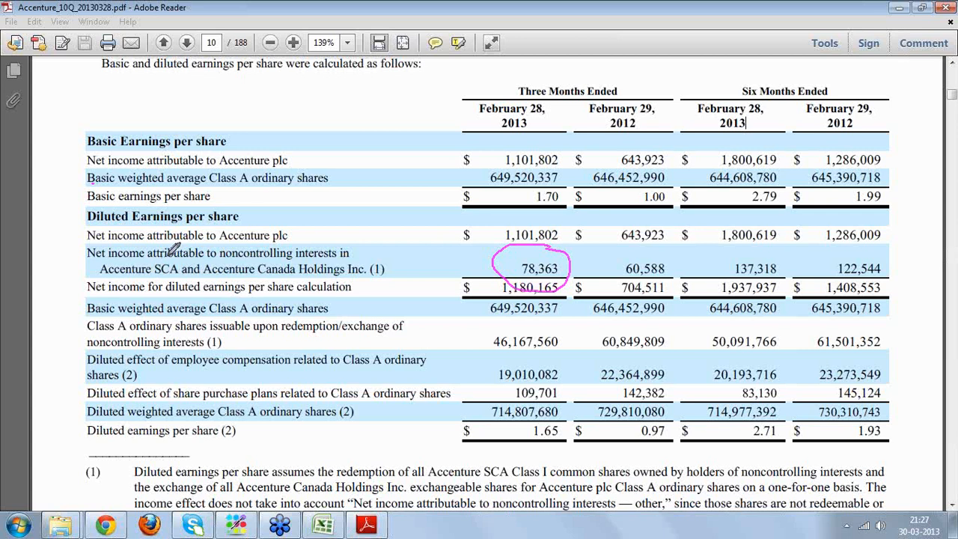
mouse_move(156, 256)
left_mouse_down()
mouse_move(112, 260)
mouse_move(113, 289)
mouse_move(186, 271)
mouse_move(193, 253)
left_mouse_up()
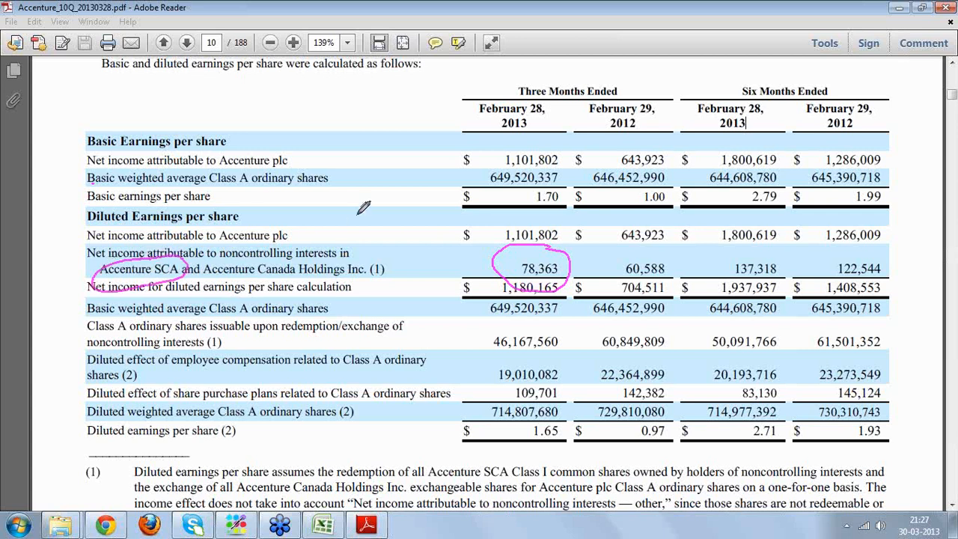
mouse_move(354, 189)
left_mouse_down()
mouse_move(365, 196)
mouse_move(419, 176)
mouse_move(408, 228)
mouse_move(433, 224)
left_mouse_up()
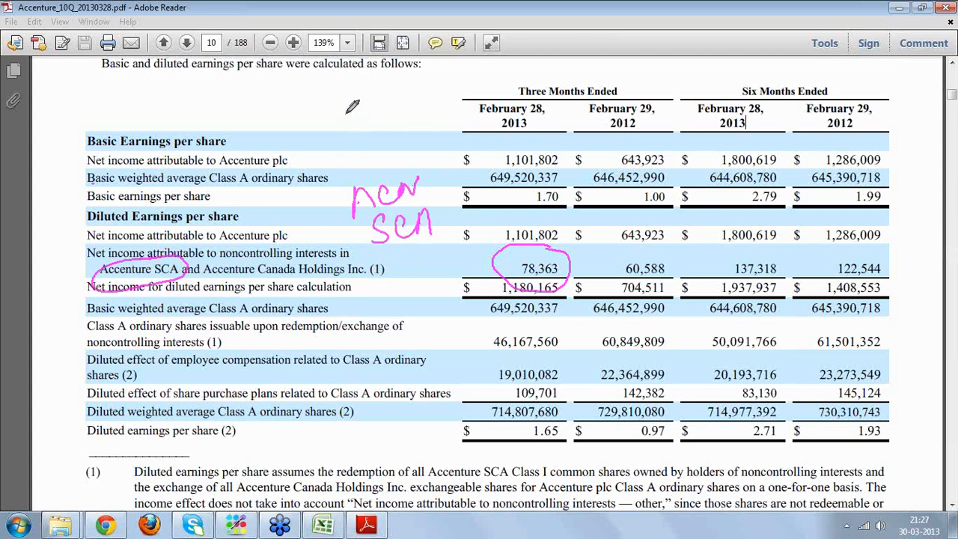
mouse_move(304, 109)
left_mouse_down()
mouse_move(315, 104)
mouse_move(321, 128)
mouse_move(343, 103)
mouse_move(357, 119)
mouse_move(390, 89)
mouse_move(404, 120)
mouse_move(431, 100)
mouse_move(434, 119)
left_mouse_up()
mouse_move(326, 180)
left_mouse_down()
mouse_move(418, 160)
mouse_move(363, 257)
mouse_move(446, 246)
left_mouse_up()
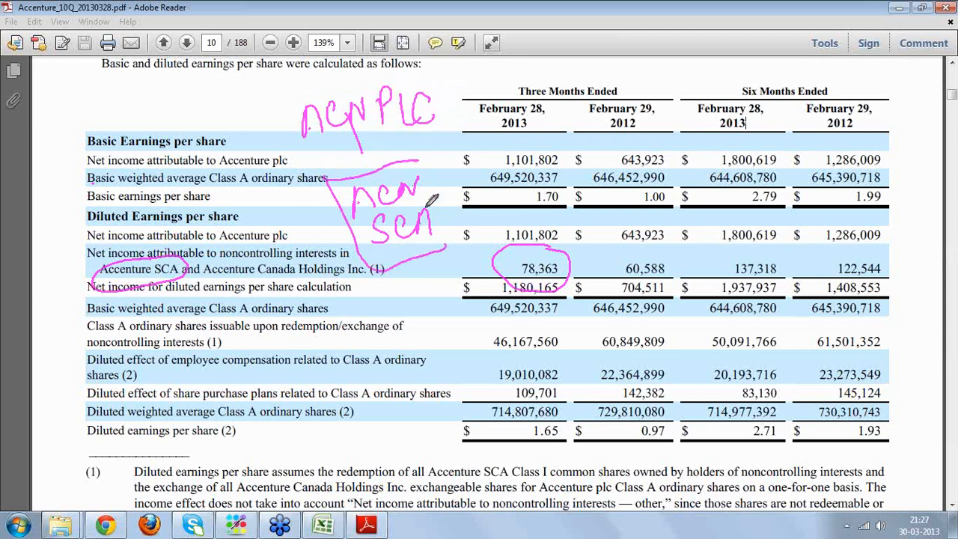
left_click_drag(426, 157, 449, 255)
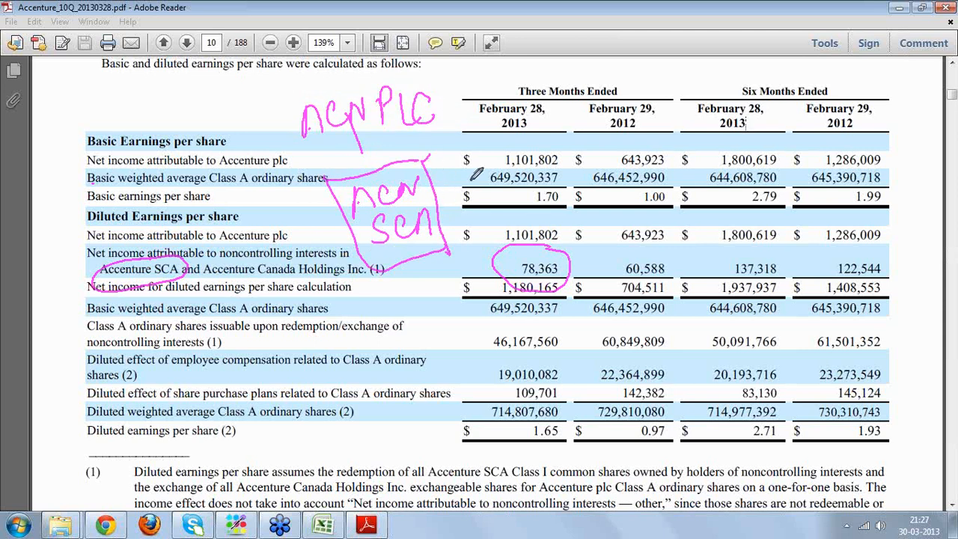
mouse_move(470, 179)
left_mouse_down()
mouse_move(515, 142)
mouse_move(509, 97)
mouse_move(543, 131)
mouse_move(509, 101)
left_mouse_up()
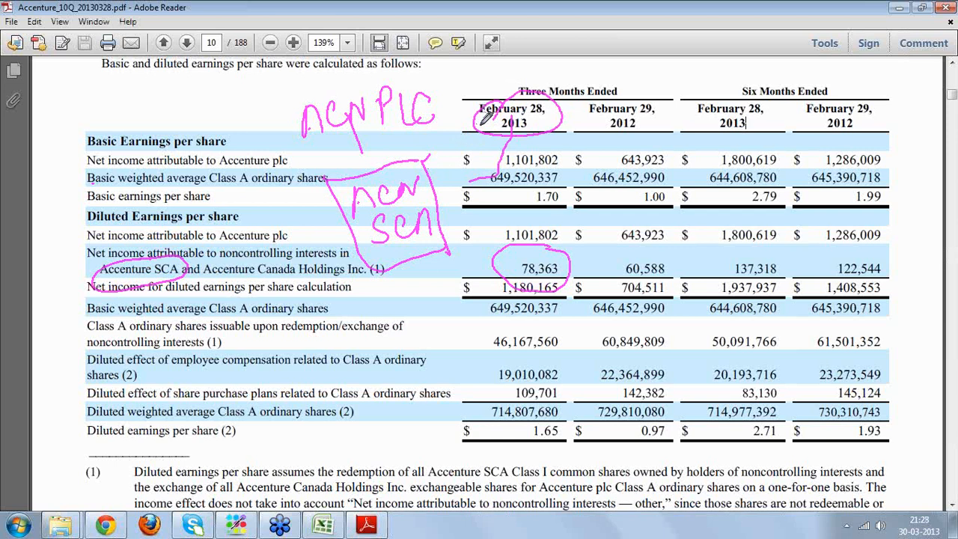
mouse_move(481, 125)
left_mouse_down()
mouse_move(447, 123)
mouse_move(455, 129)
mouse_move(452, 117)
left_mouse_up()
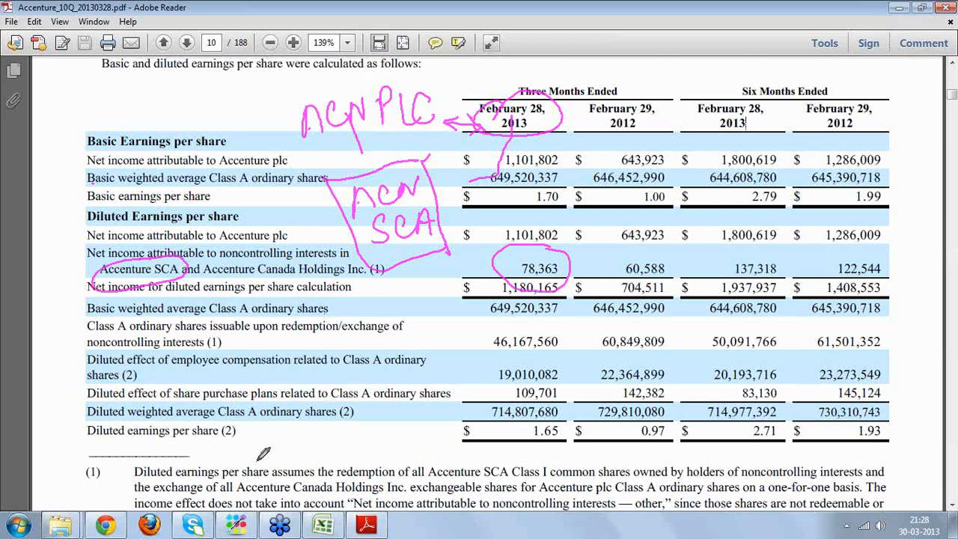
- Underline Accenture SCA Class I common and Accenture plc in footnote 1, and mark the quarter's Class A shares issuable upon redemption
left_click_drag(257, 461, 221, 488)
left_click_drag(438, 485, 595, 473)
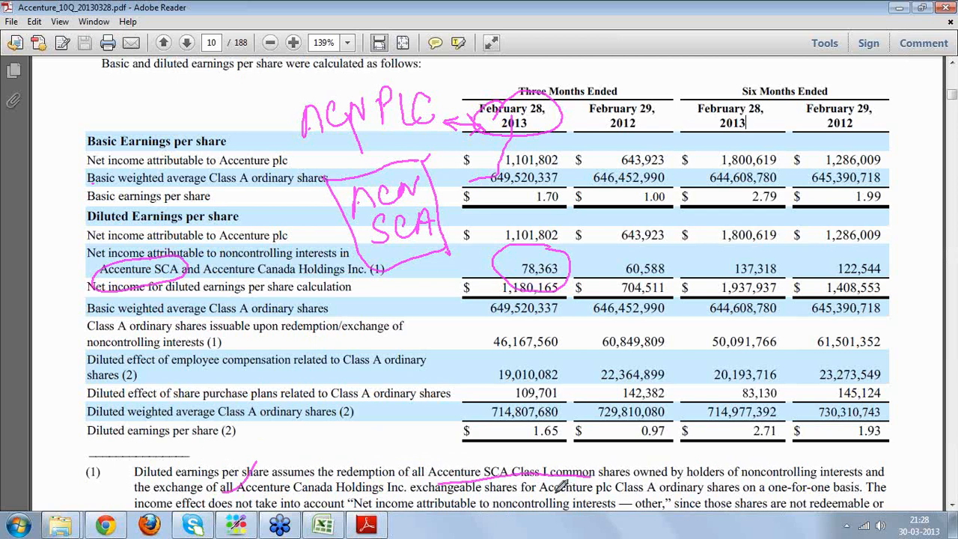
left_click_drag(539, 494, 614, 491)
mouse_move(503, 326)
left_mouse_down()
mouse_move(477, 329)
mouse_move(490, 354)
mouse_move(561, 351)
mouse_move(558, 313)
mouse_move(498, 322)
left_mouse_up()
mouse_move(325, 336)
left_mouse_down()
mouse_move(336, 348)
mouse_move(360, 327)
left_mouse_up()
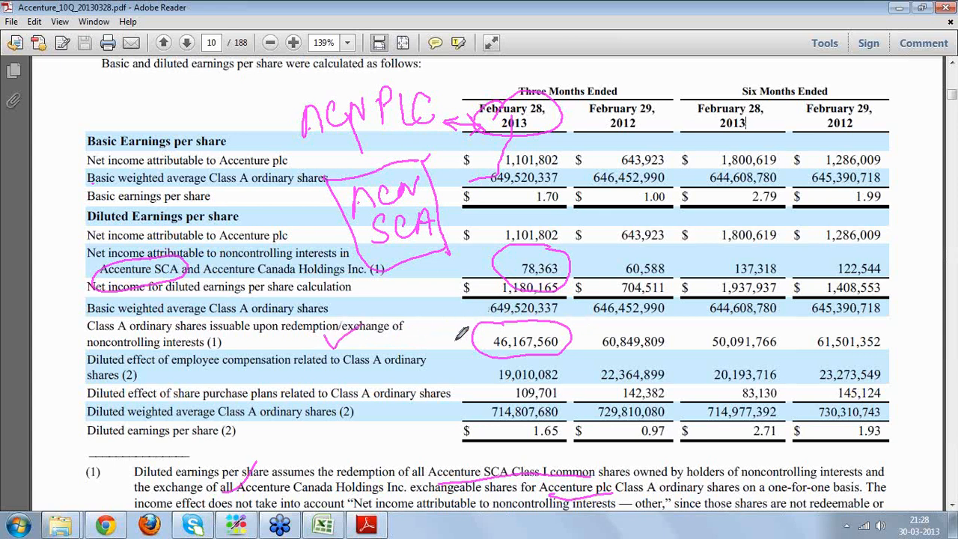
- Tick the quarter's net income, noncontrolling income and redemption shares, and cross out the latter two as a matching pair
left_click_drag(454, 334, 485, 329)
left_click_drag(477, 262, 524, 245)
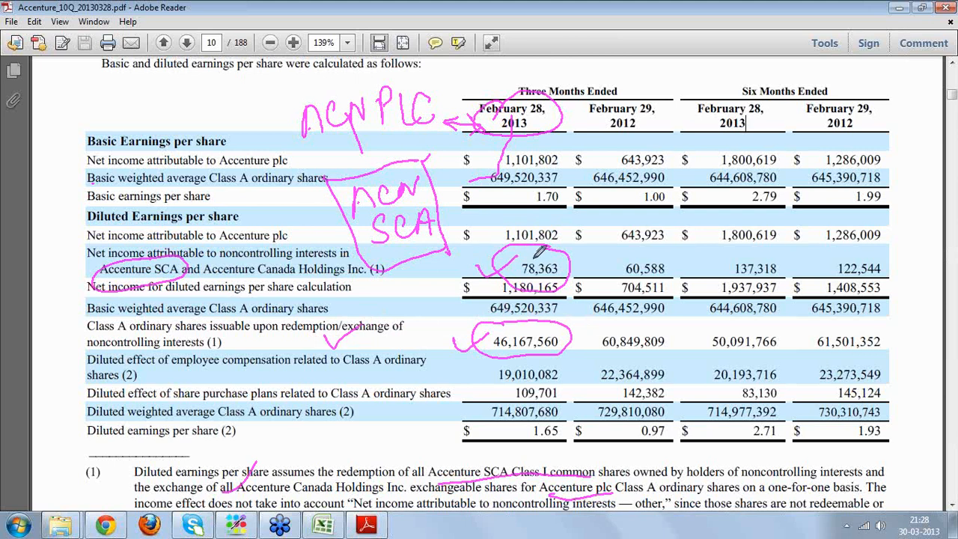
mouse_move(495, 262)
left_mouse_down()
mouse_move(537, 283)
mouse_move(575, 254)
mouse_move(517, 248)
mouse_move(515, 215)
left_mouse_up()
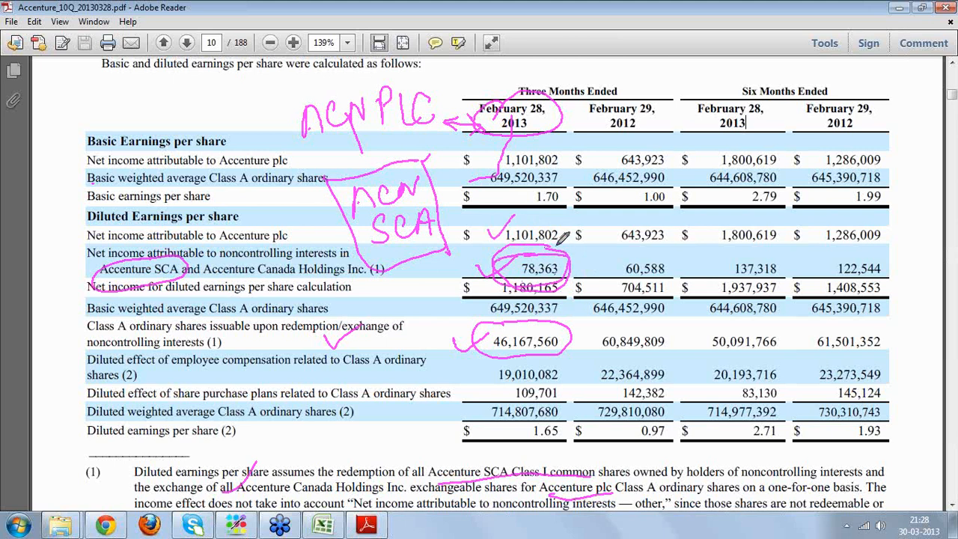
left_click_drag(568, 255, 577, 245)
left_click_drag(552, 322, 570, 315)
mouse_move(466, 256)
left_mouse_down()
mouse_move(489, 269)
mouse_move(464, 282)
left_mouse_up()
left_click_drag(452, 322, 484, 332)
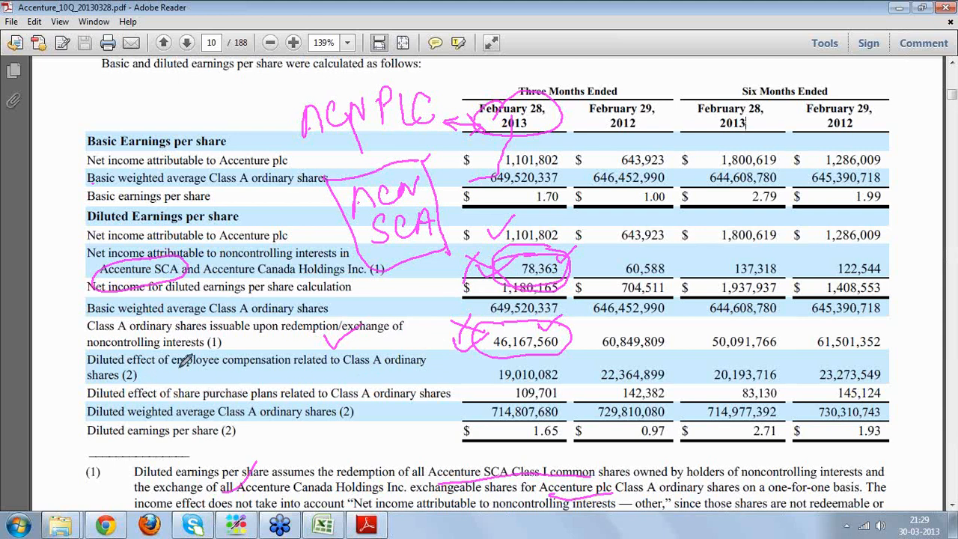
- Mark the basic weighted average shares and the dilutive effects of employee compensation and share purchase plans, and clear all pen annotations
left_click_drag(175, 367, 365, 361)
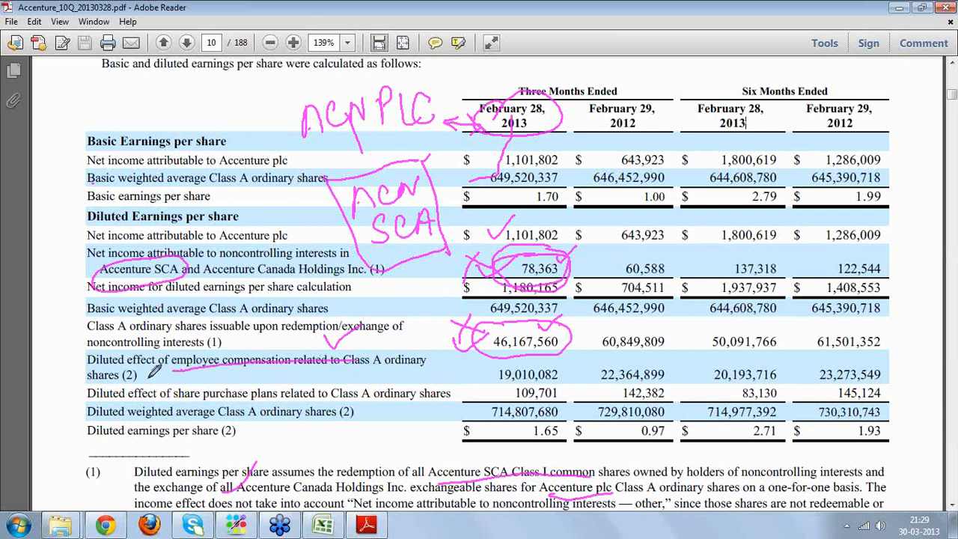
left_click_drag(148, 378, 183, 361)
mouse_move(220, 377)
left_mouse_down()
mouse_move(232, 389)
mouse_move(255, 368)
left_mouse_up()
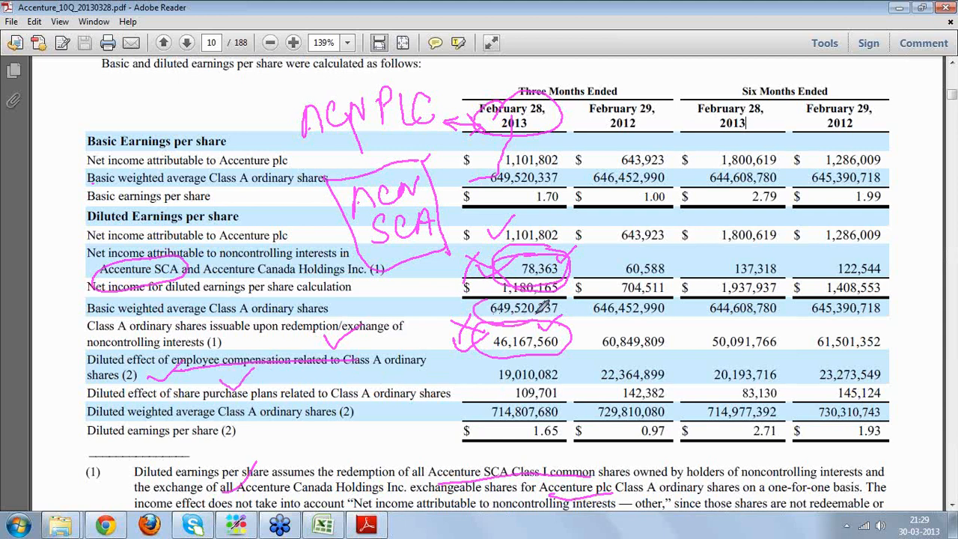
mouse_move(549, 302)
left_mouse_down()
mouse_move(517, 284)
mouse_move(481, 296)
left_mouse_up()
mouse_move(526, 341)
left_mouse_down()
mouse_move(466, 365)
mouse_move(541, 401)
mouse_move(583, 369)
mouse_move(528, 343)
left_mouse_up()
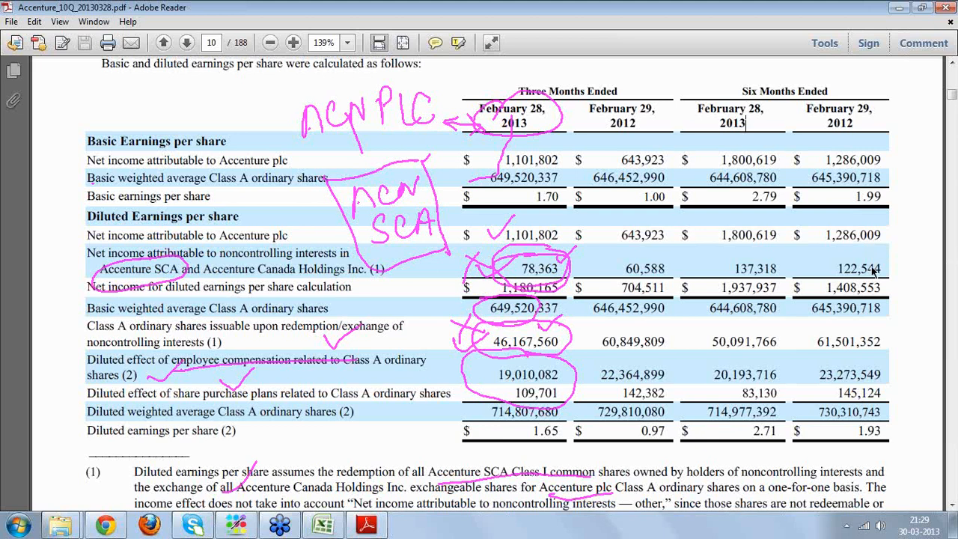
key("Escape")
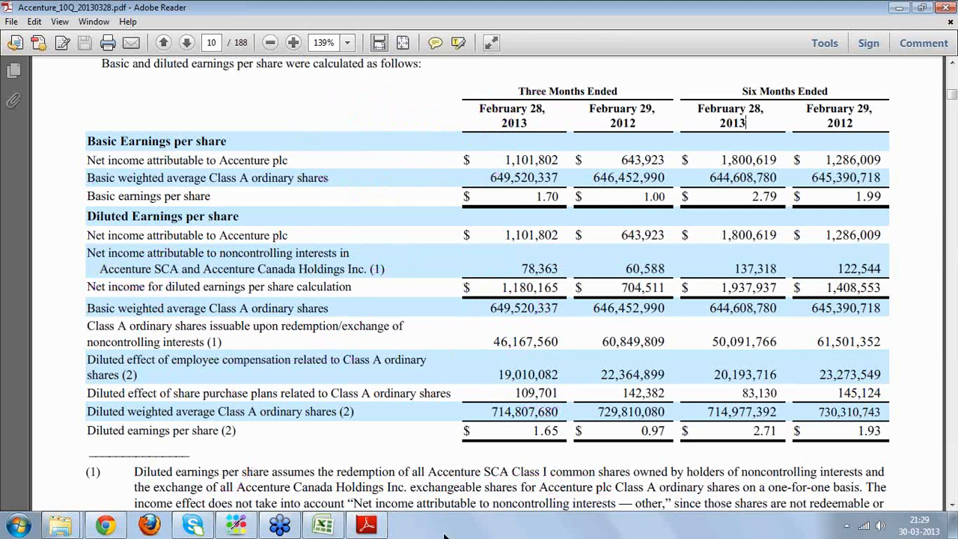
- Switch to the Excel model and enter =649.52+19.12 as the total number of shares outstanding (mn) in C28
left_click(322, 527)
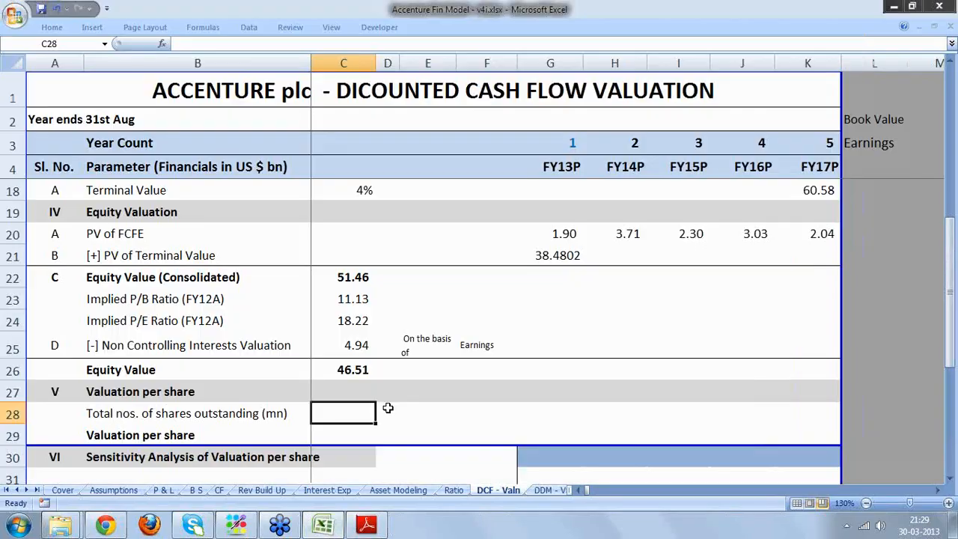
type("=64")
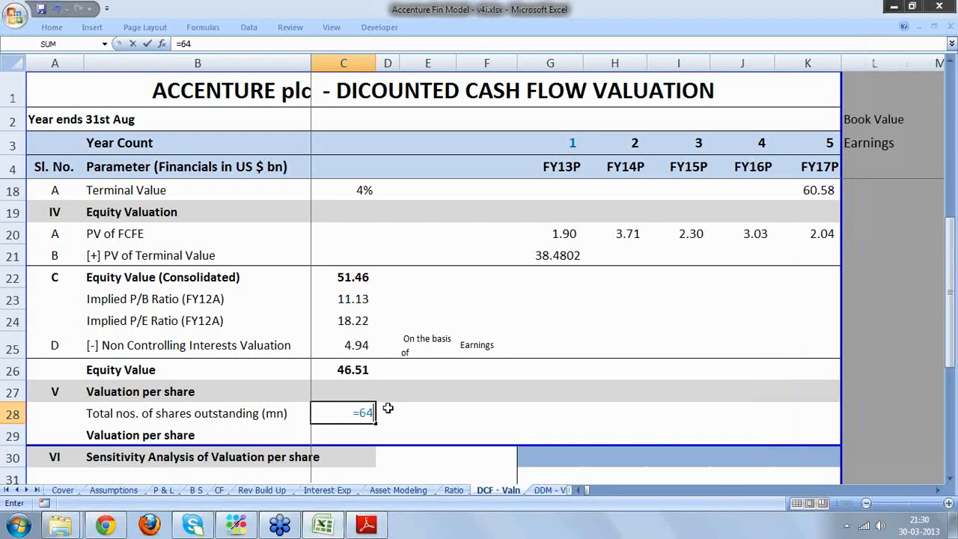
type("9.52+1")
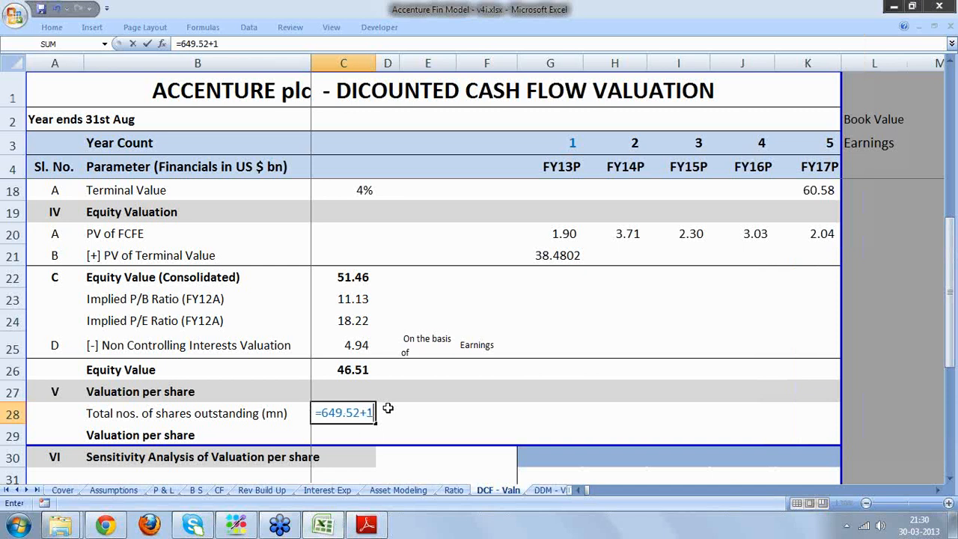
type("9.12")
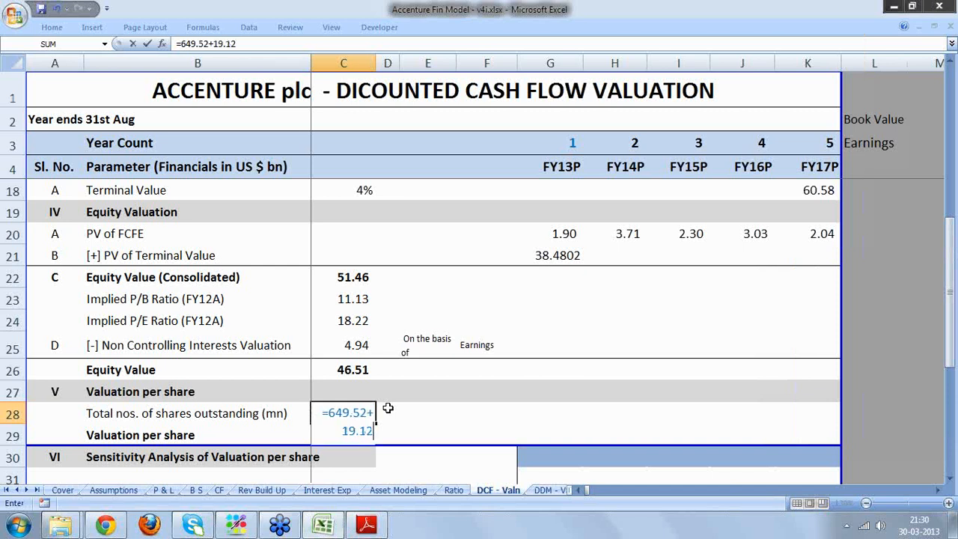
key("Return")
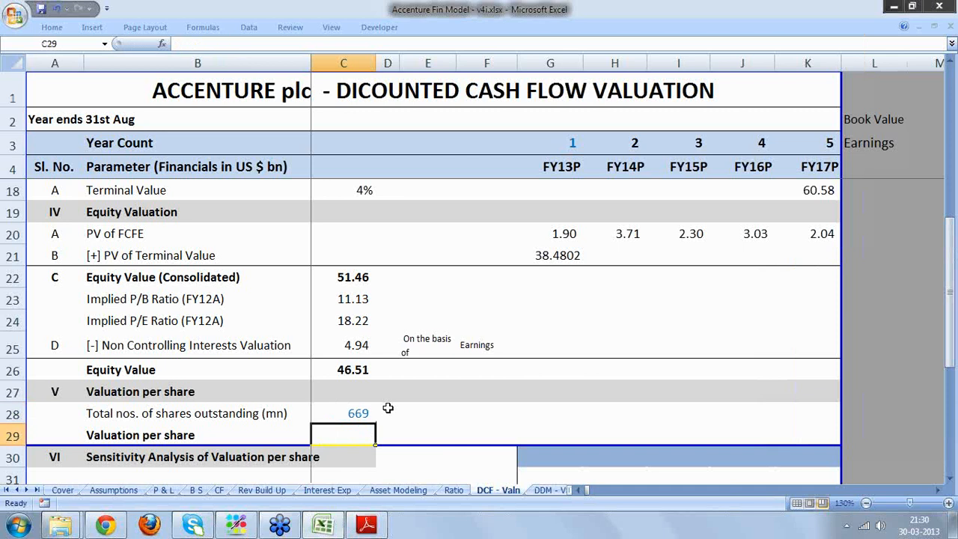
- Review the total shares formula against the 10-Q's quarterly noncontrolling interest income, redemption shares and dilutive effects of compensation and share purchase plans
left_click(338, 414)
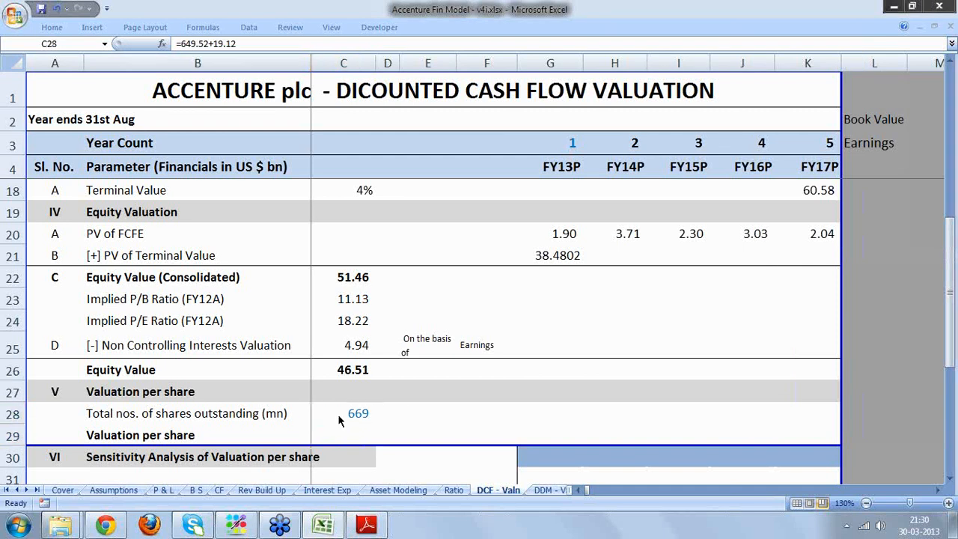
key("alt+Tab")
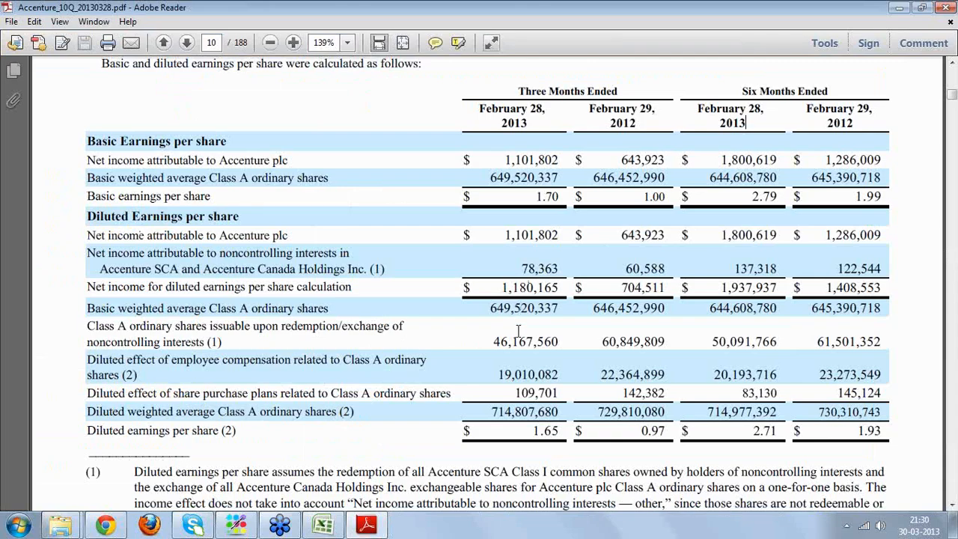
left_click_drag(491, 342, 519, 342)
left_click_drag(519, 266, 559, 266)
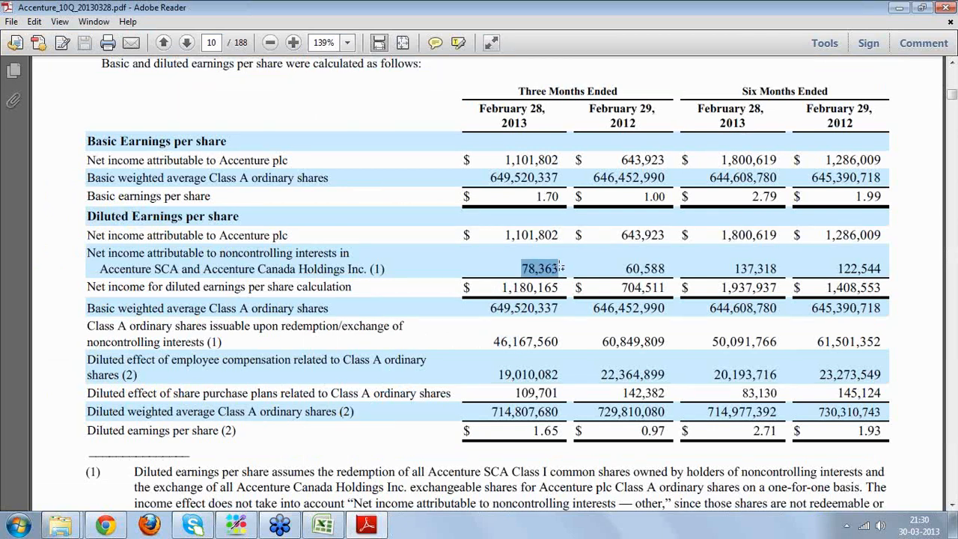
left_click(545, 270)
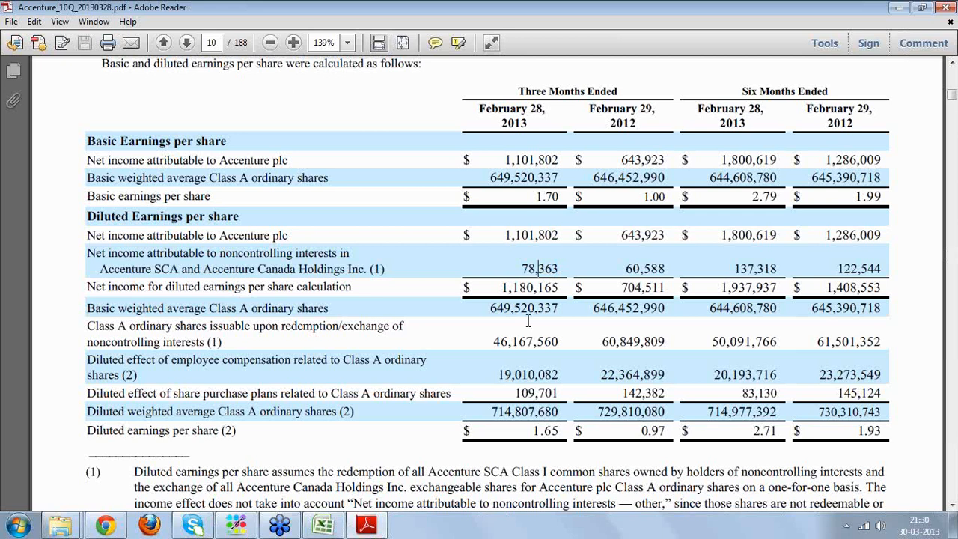
left_click_drag(493, 342, 561, 342)
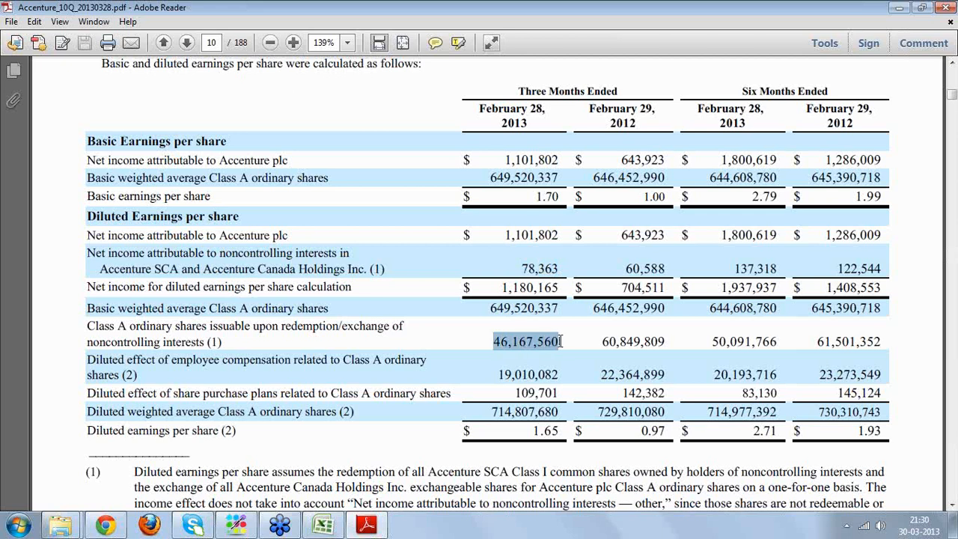
left_click_drag(497, 374, 539, 389)
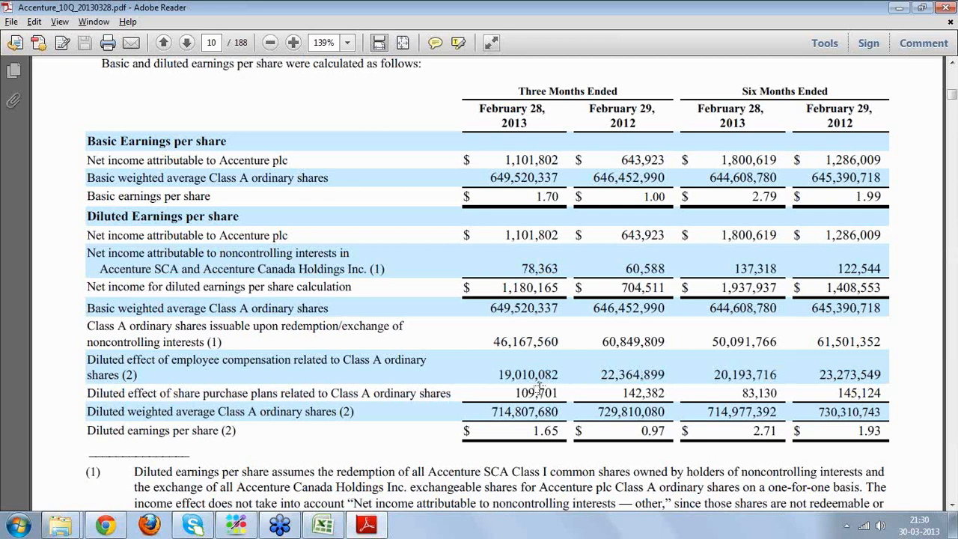
- Switch back to the Excel model and enter the valuation per share in C29 as equity value divided by shares outstanding, =C26/C28
key("alt+Tab")
key("Down")
type("=")
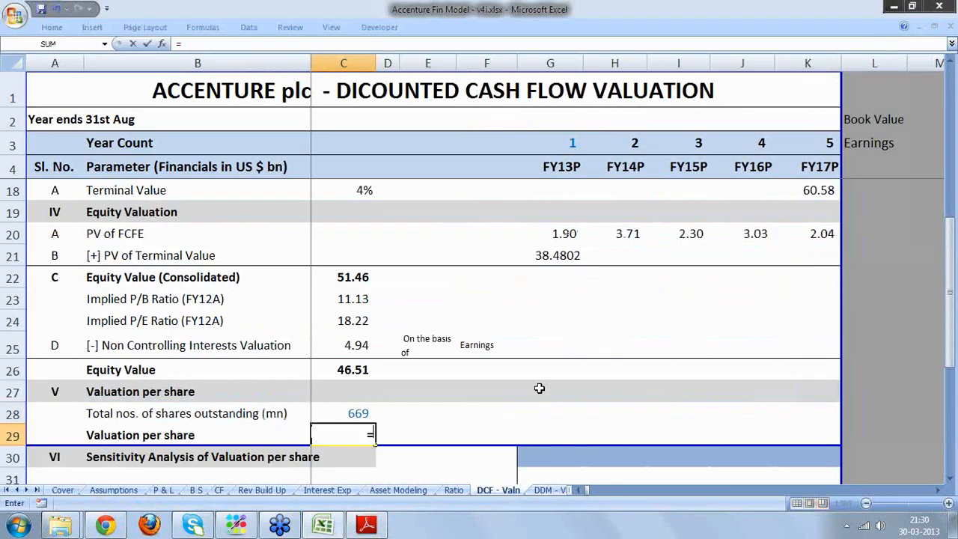
left_click(348, 374)
type("/")
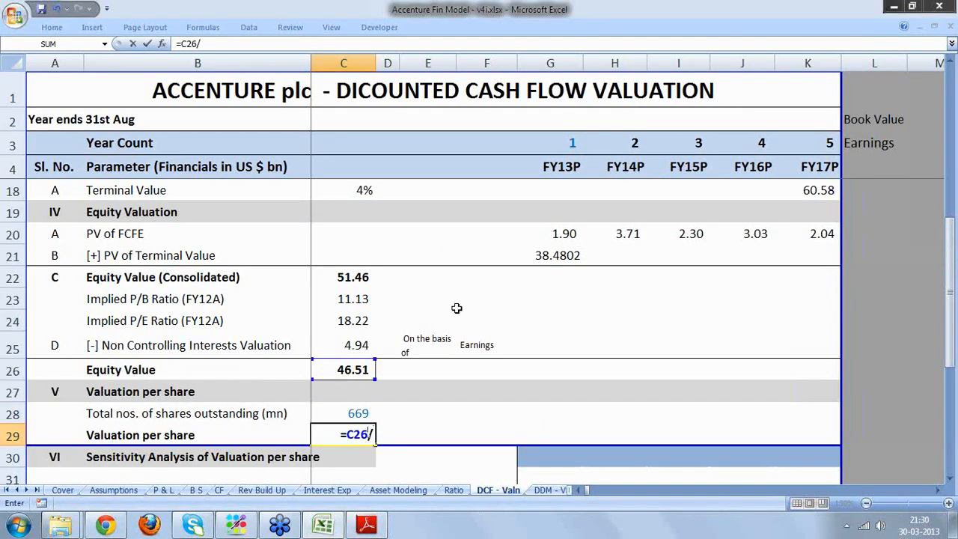
left_click(369, 414)
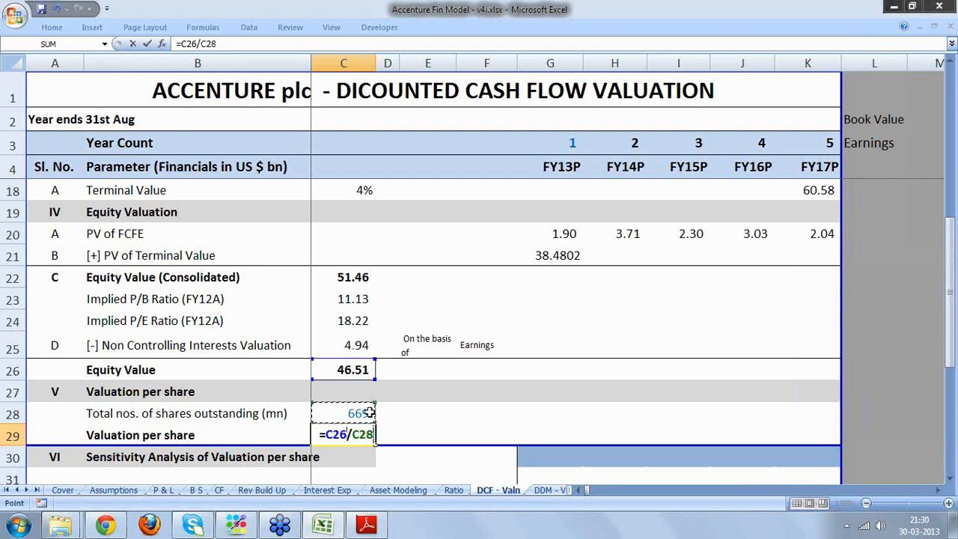
key("Return")
key("Up")
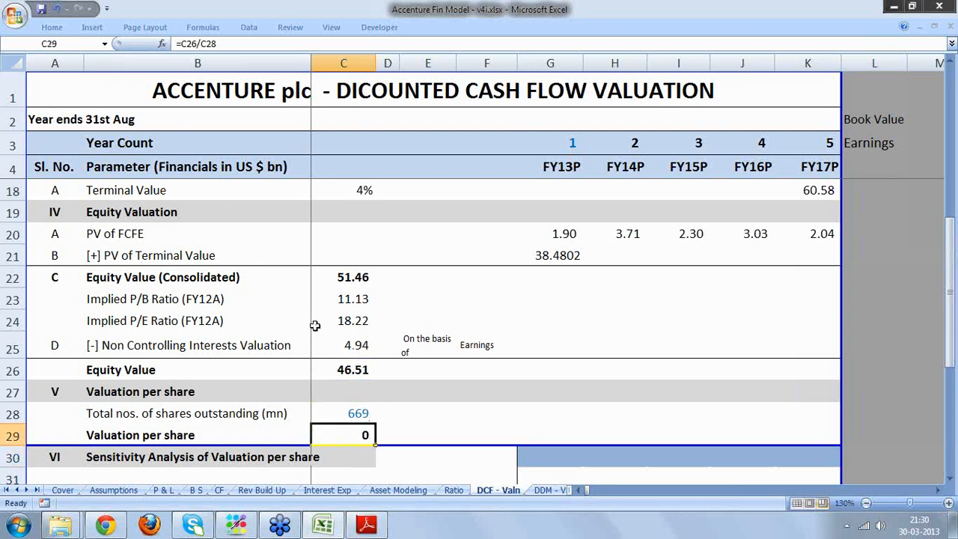
- Extend the valuation per share formula in C29 with a factor of 1000, making it =C26/C28*1000
left_click(229, 44)
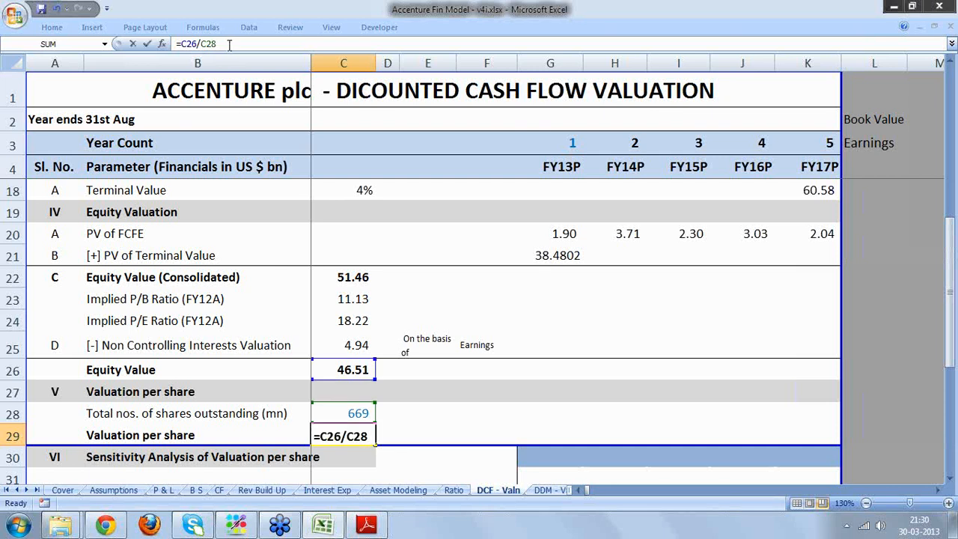
type("*1000")
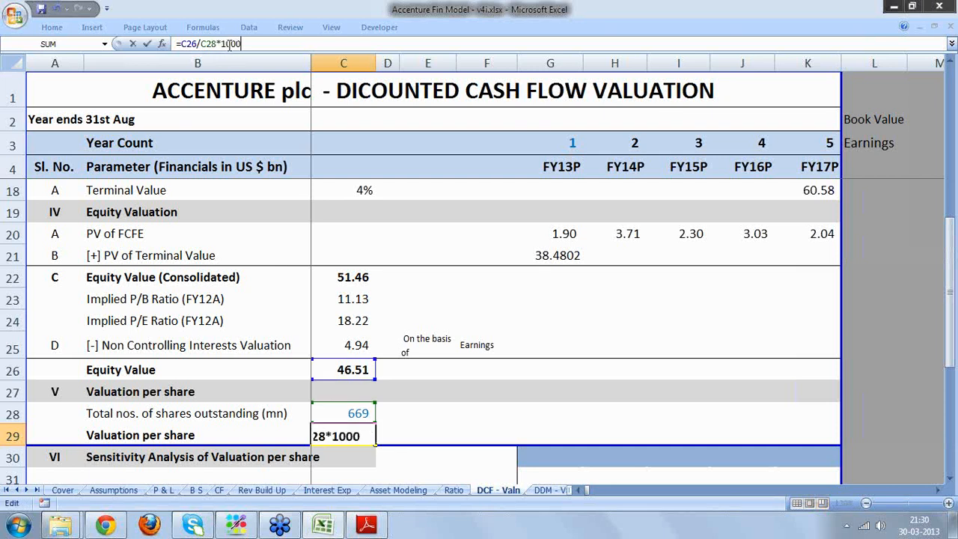
key("Return")
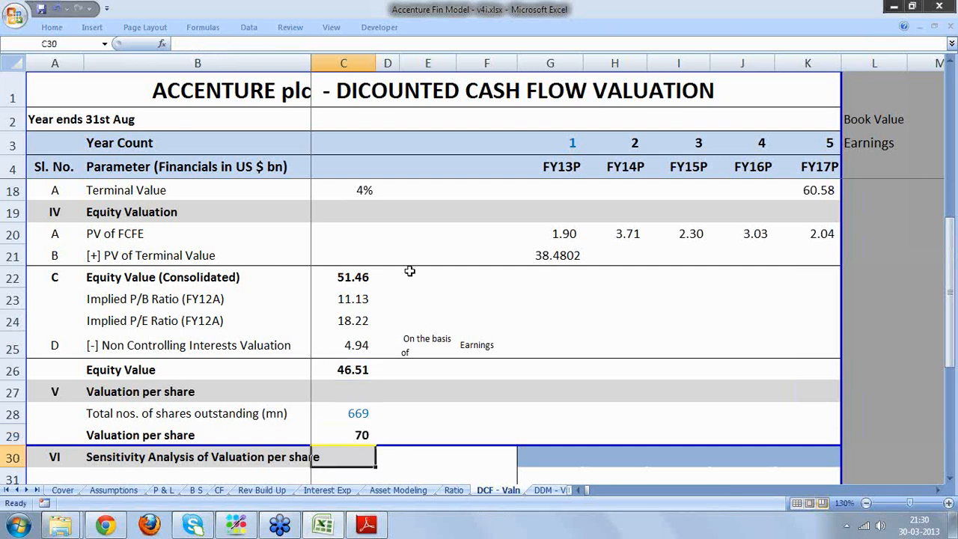
- Check Accenture's market share price on the Google Finance page in Chrome against the computed valuation per share, and return to the Excel model
left_click(361, 435)
key("Return")
key("Down")
key("Down")
key("Down")
key("Down")
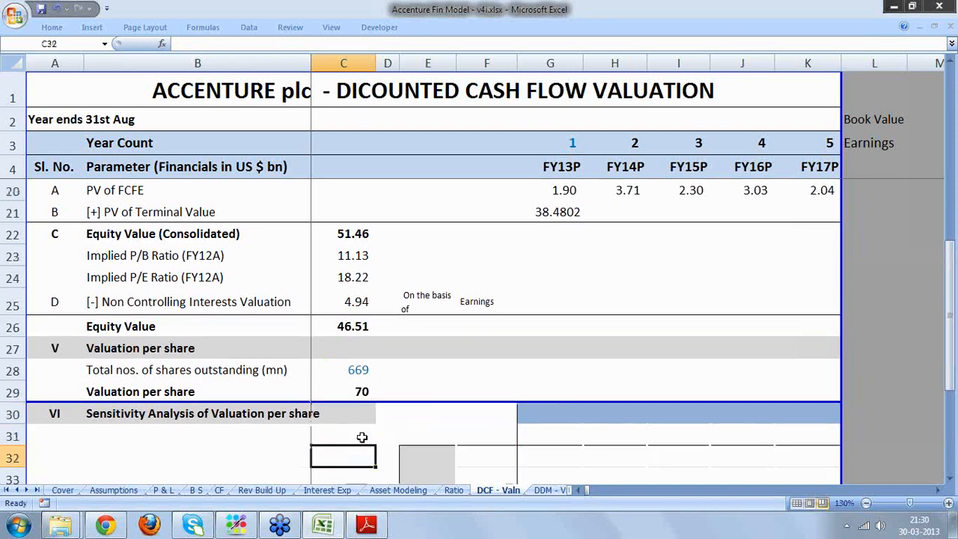
left_click(108, 529)
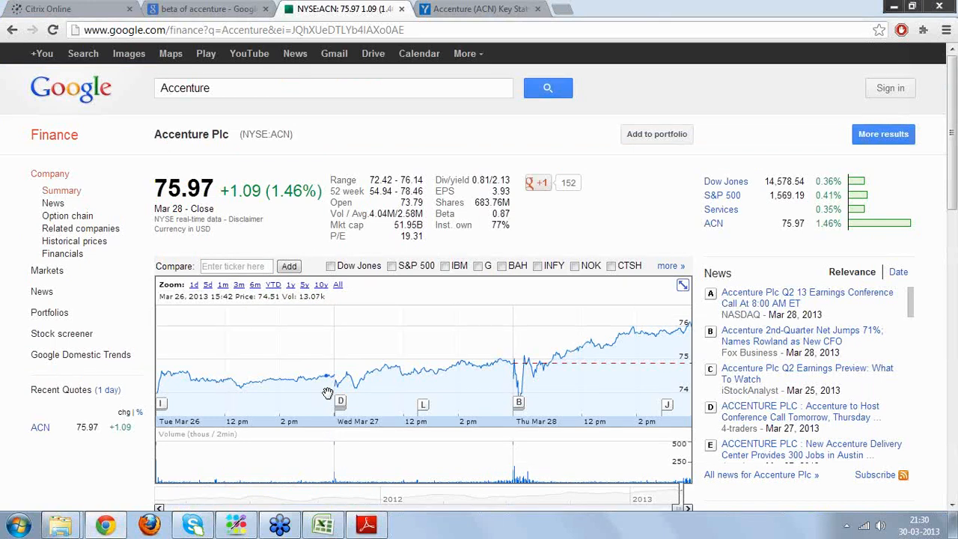
key("alt+Tab")
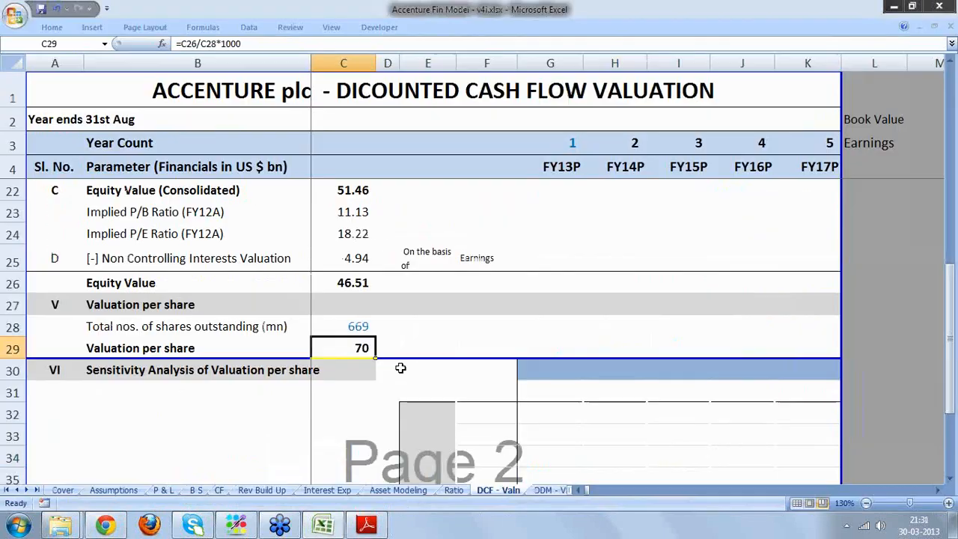
- Link the corner cell F31 of the sensitivity analysis grid to the valuation per share with =C29
key("Down")
key("Down")
key("Down")
key("Down")
key("Down")
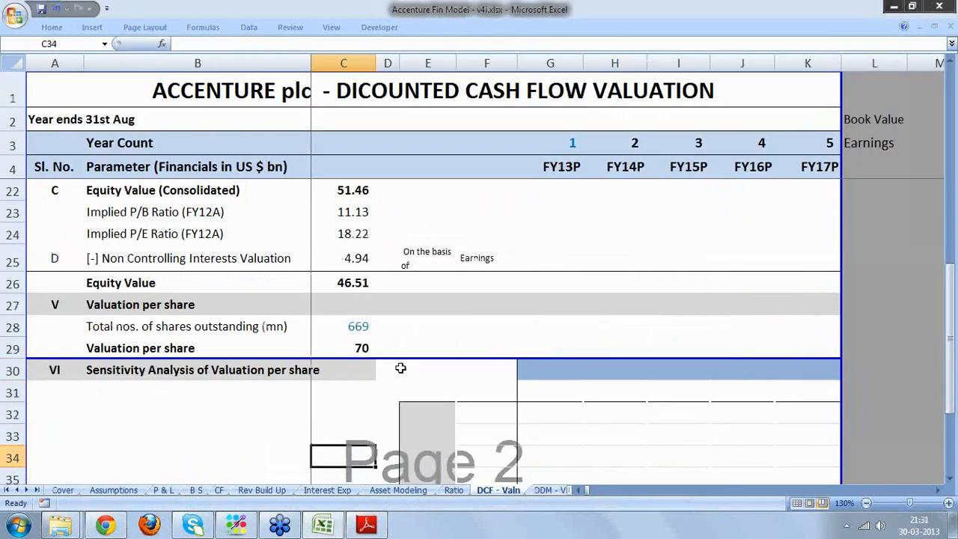
key("Down")
key("Down")
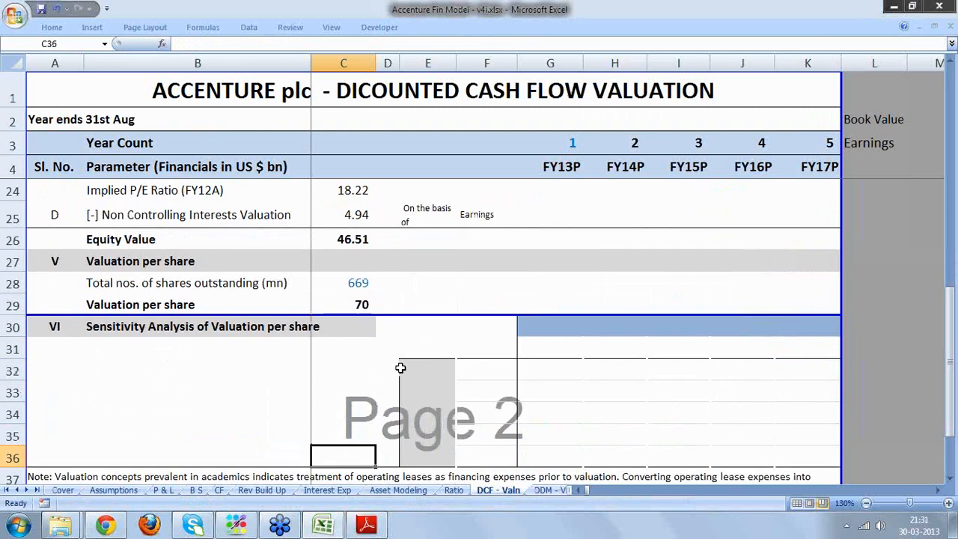
key("Down")
left_click(507, 293)
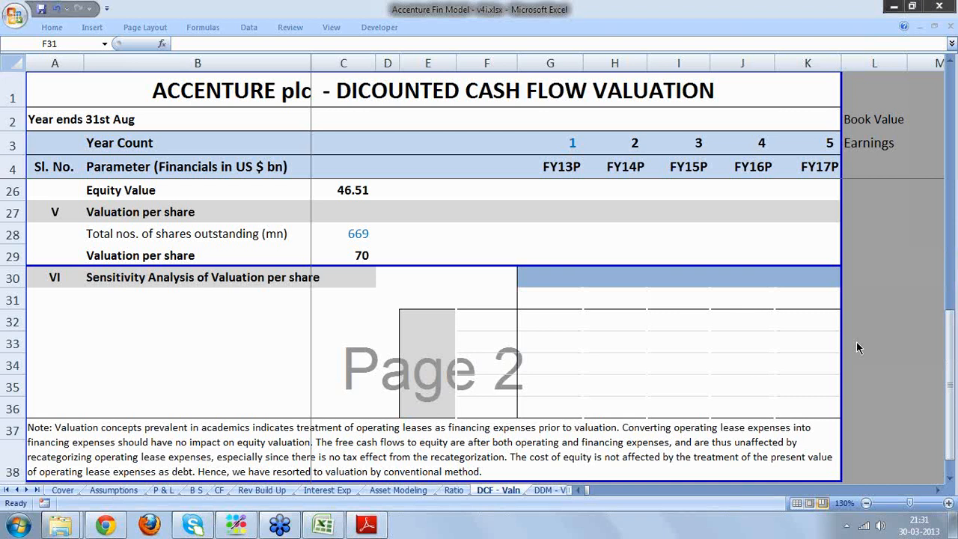
left_click(360, 249)
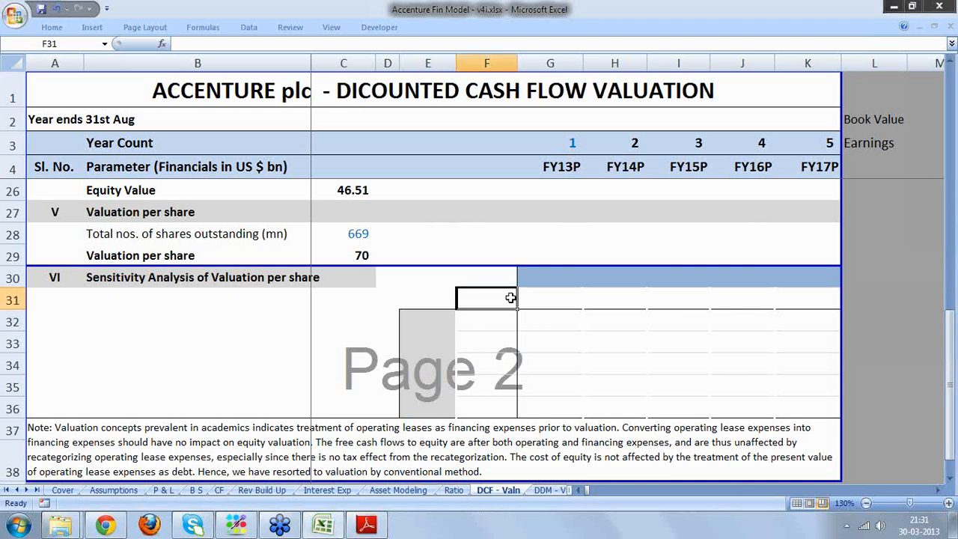
type("=")
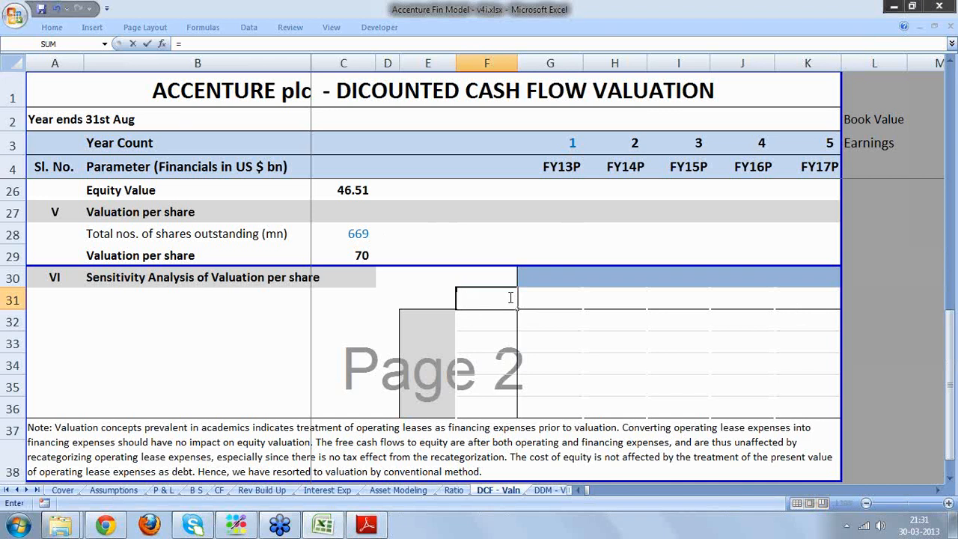
left_click(361, 254)
key("Return")
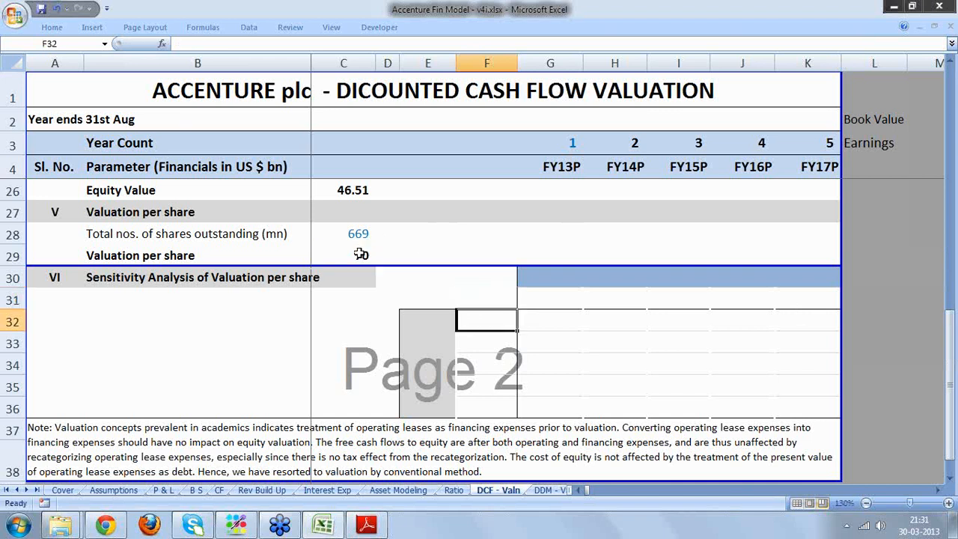
- Set the font colour of the sensitivity grid's corner cell F31 to Automatic
left_click(494, 304)
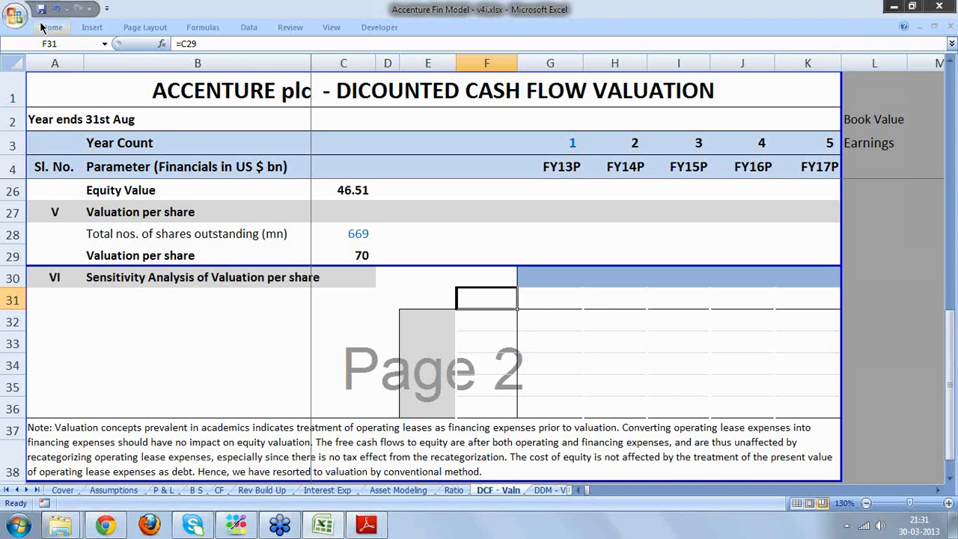
left_click(43, 27)
left_click(241, 72)
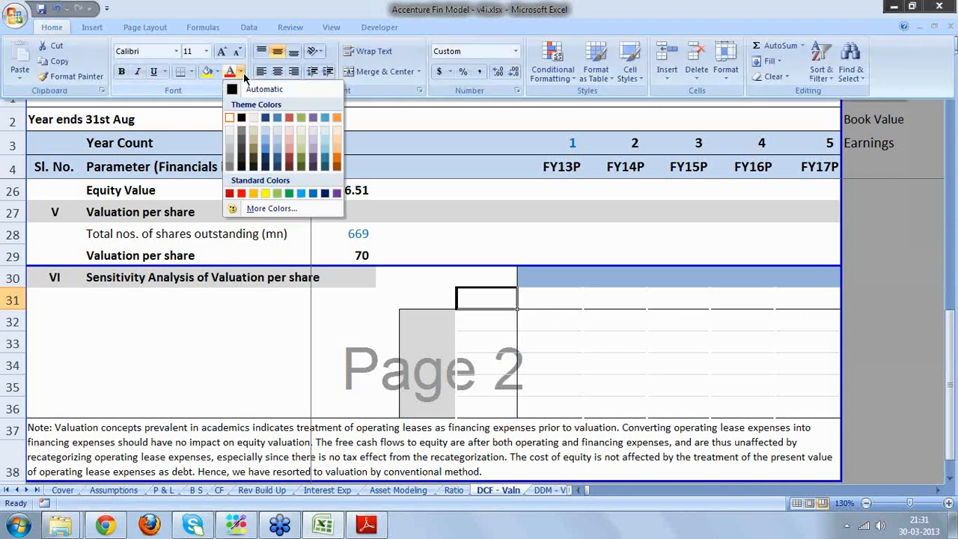
left_click(232, 89)
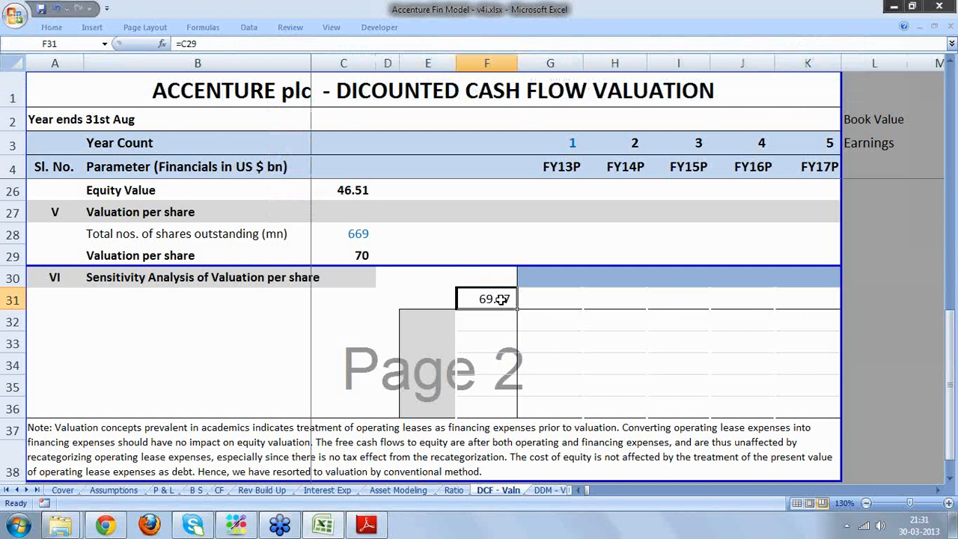
- Select the sensitivity analysis grid F31:K36 and bring up the data analysis commands
left_click_drag(501, 298, 550, 299)
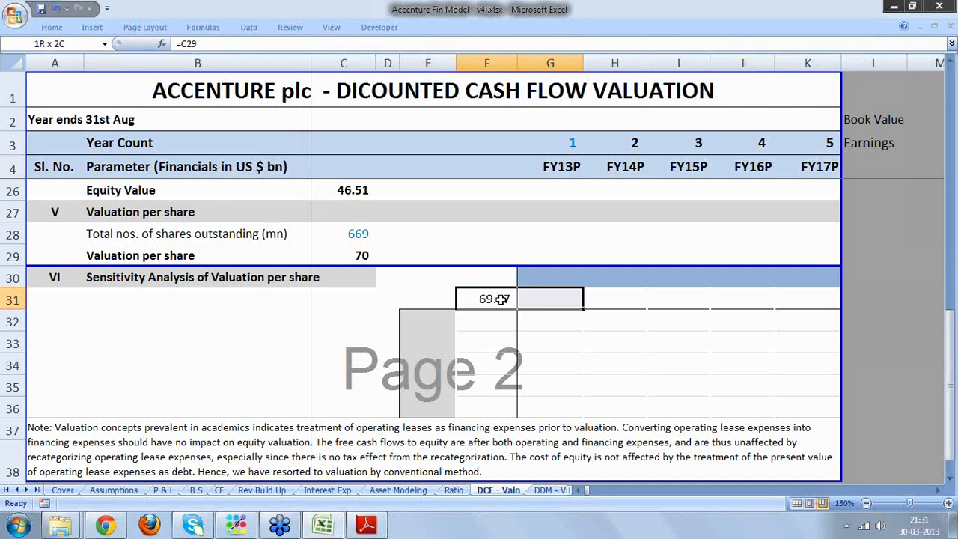
key("shift+Right")
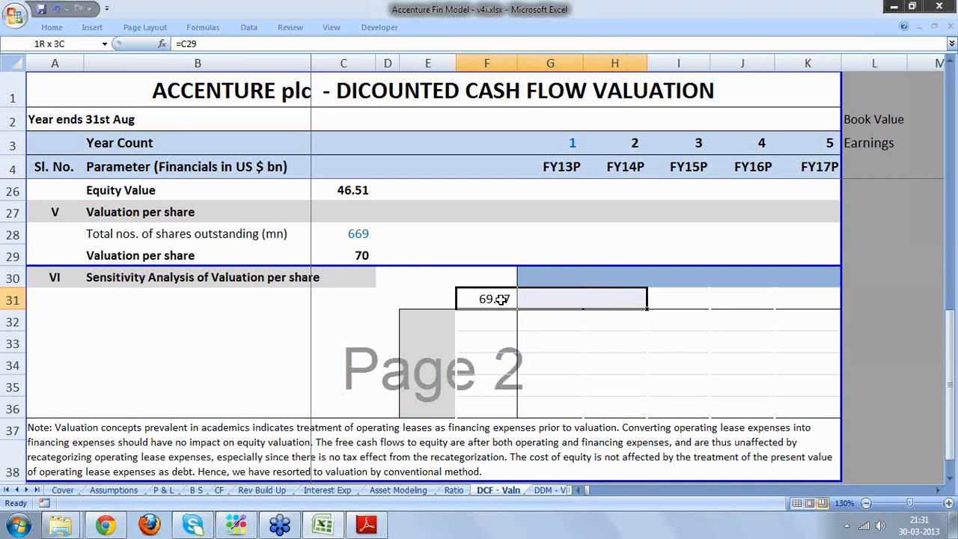
key("shift+Right")
key("shift+Right")
key("shift+Right")
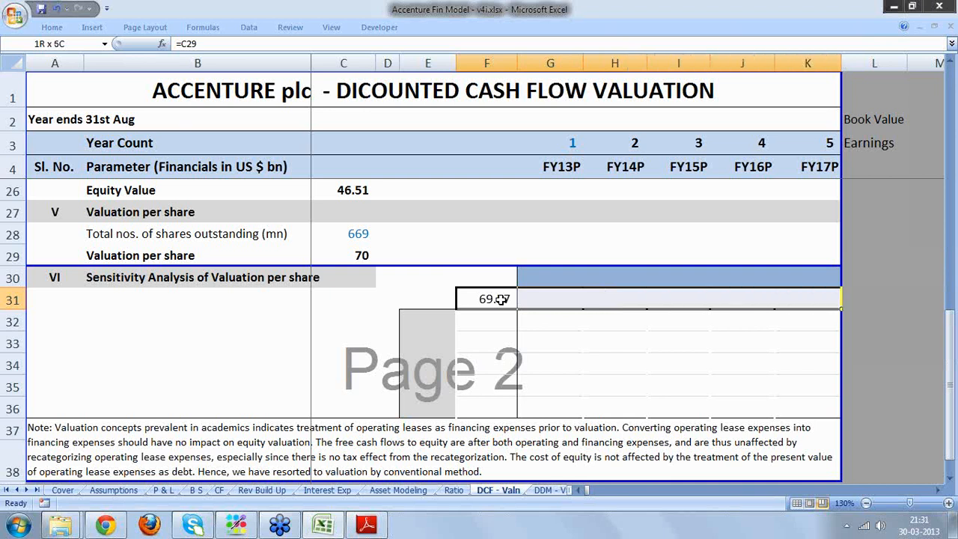
key("shift+Down")
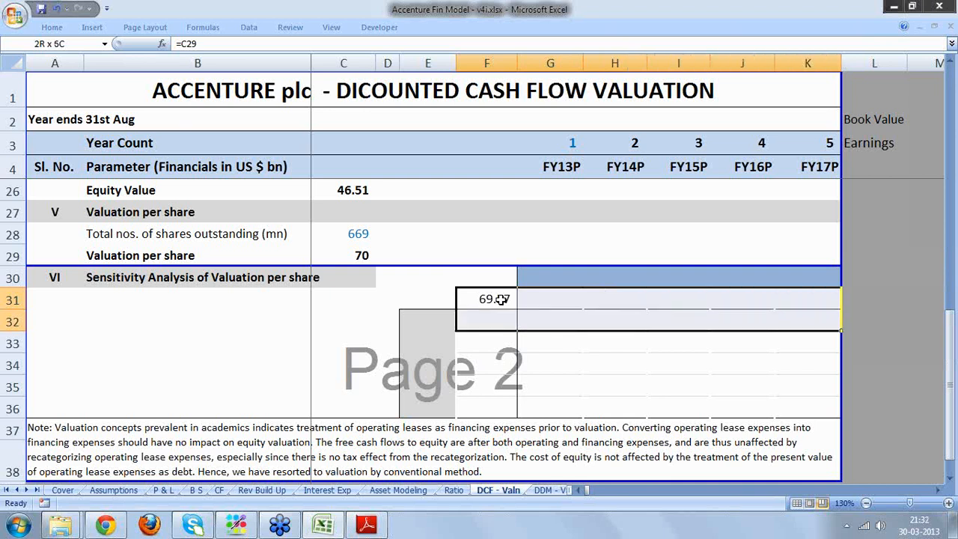
key("shift+Down")
key("shift+Down")
key("shift+Down")
key("shift+Down")
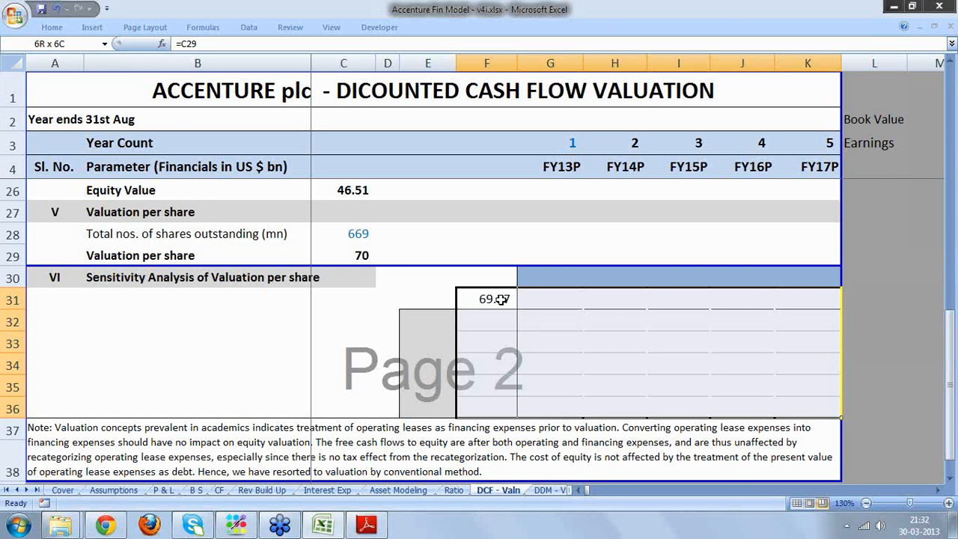
left_click_drag(501, 298, 502, 299)
left_click(251, 30)
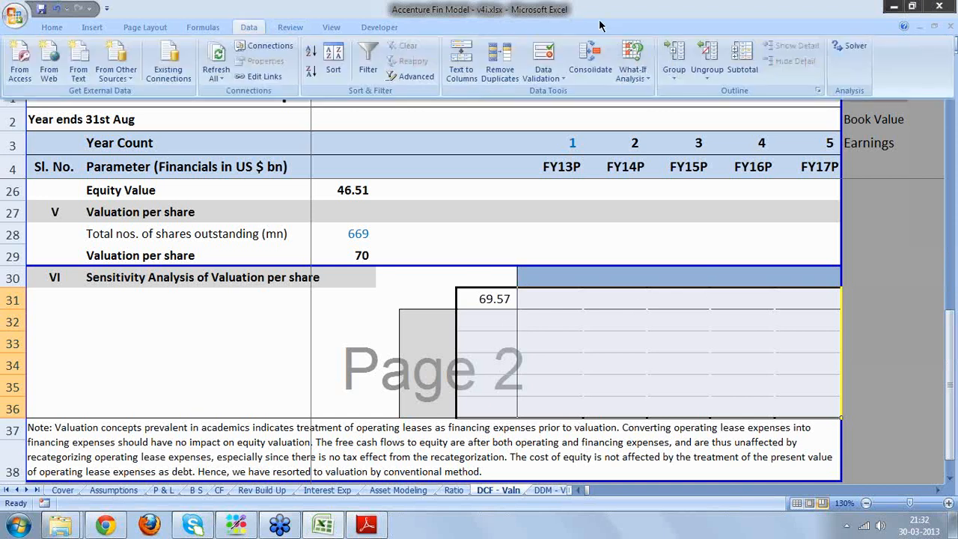
- Create a what-if Data Table over F31:K36 with terminal growth rate C18 as row input and cost of equity C16 as column input
left_click(636, 75)
left_click(660, 125)
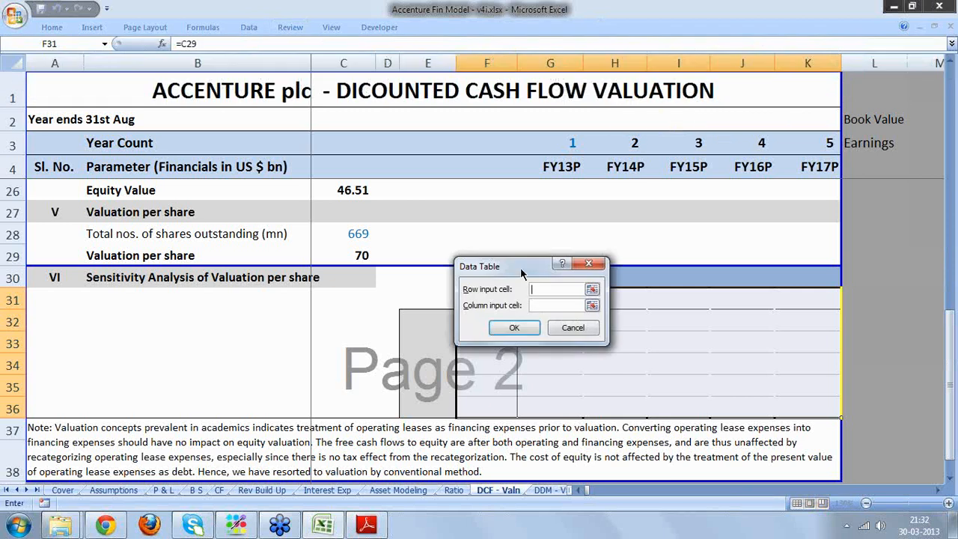
left_click_drag(521, 271, 541, 218)
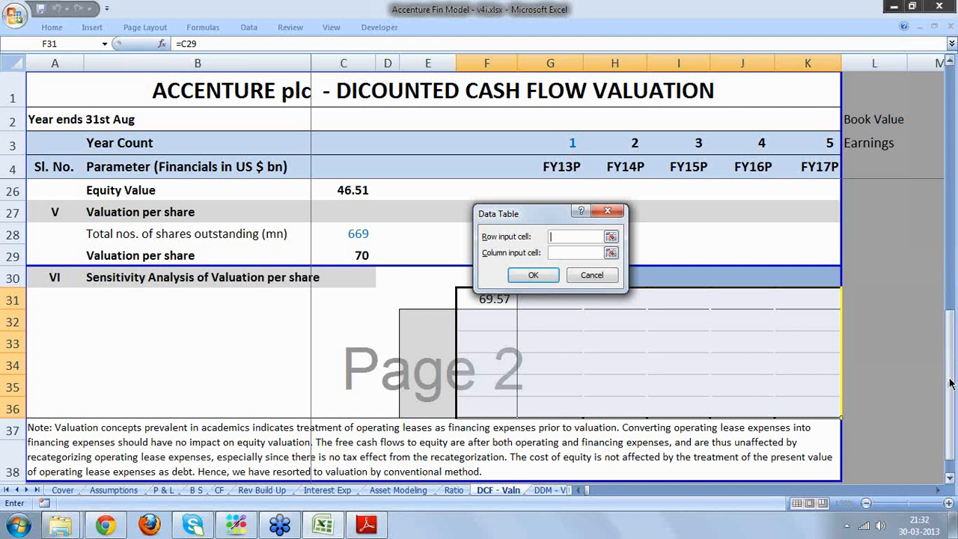
left_click_drag(951, 384, 949, 361)
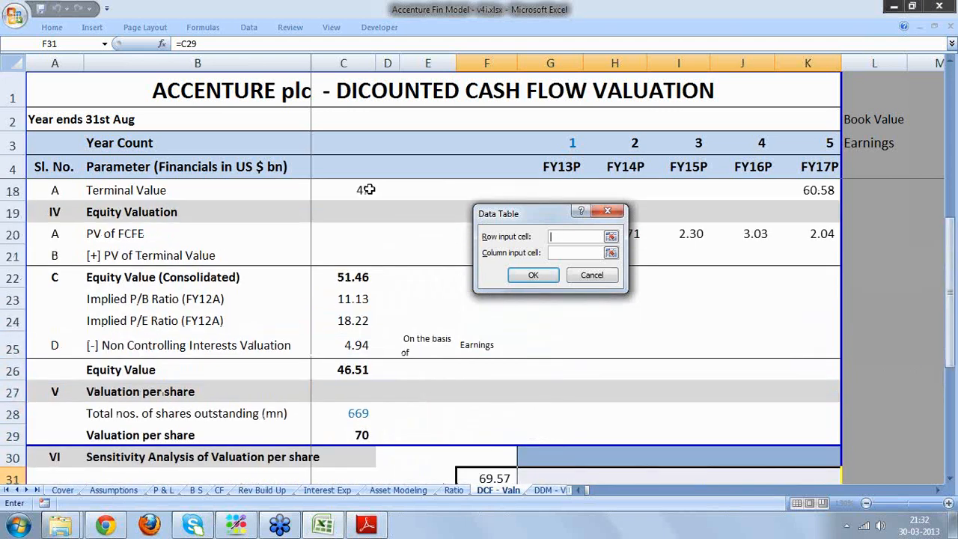
left_click(372, 189)
left_click(572, 254)
left_click_drag(947, 278, 946, 268)
left_click(355, 190)
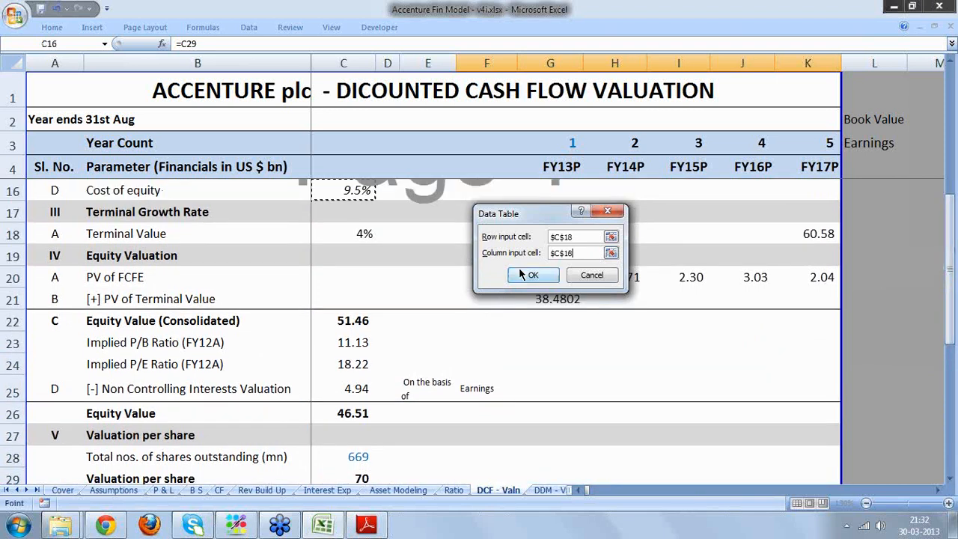
left_click(521, 271)
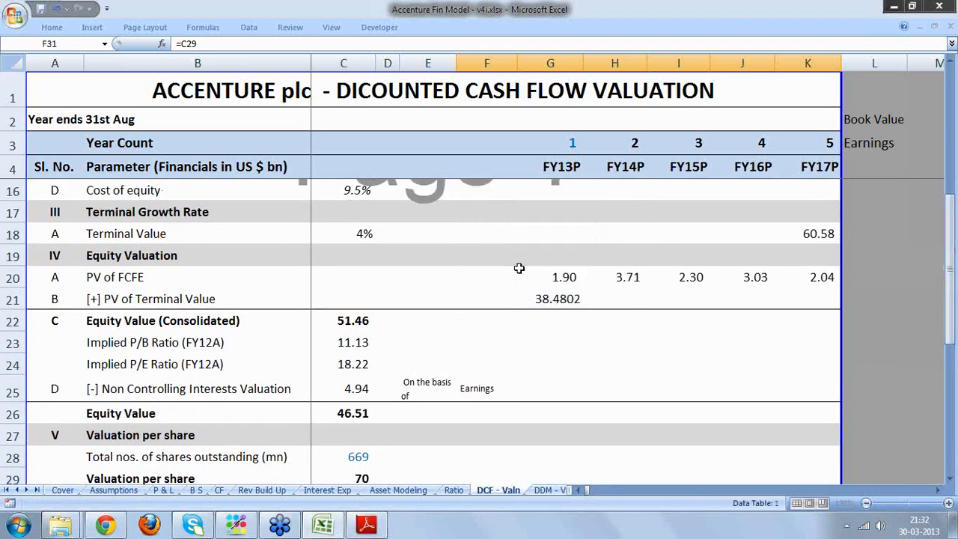
- Fill the sensitivity table's header row G31:K31 with growth rates of 3%, 3.5%, 4%, 4.5% and 5%
left_click(950, 479)
left_click(951, 479)
left_click(950, 479)
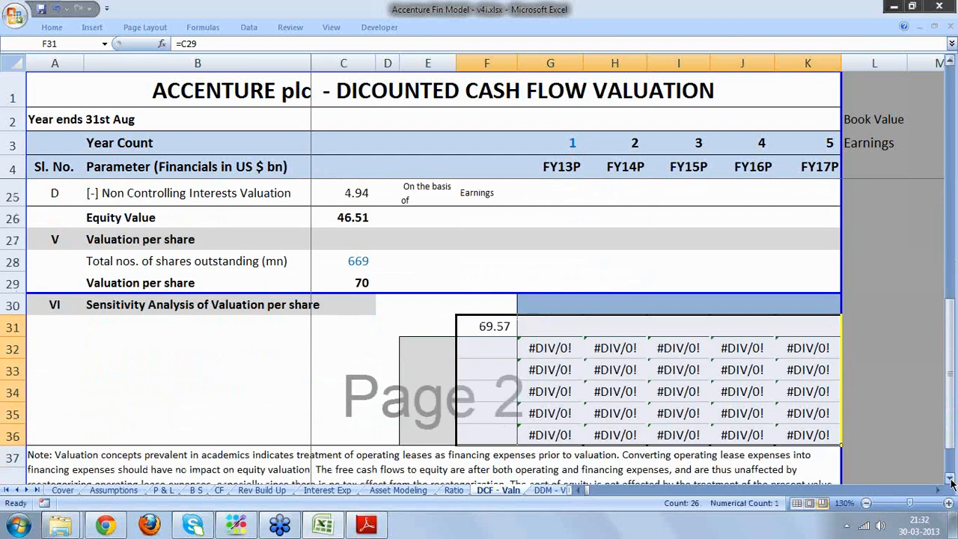
left_click(951, 479)
left_click(526, 303)
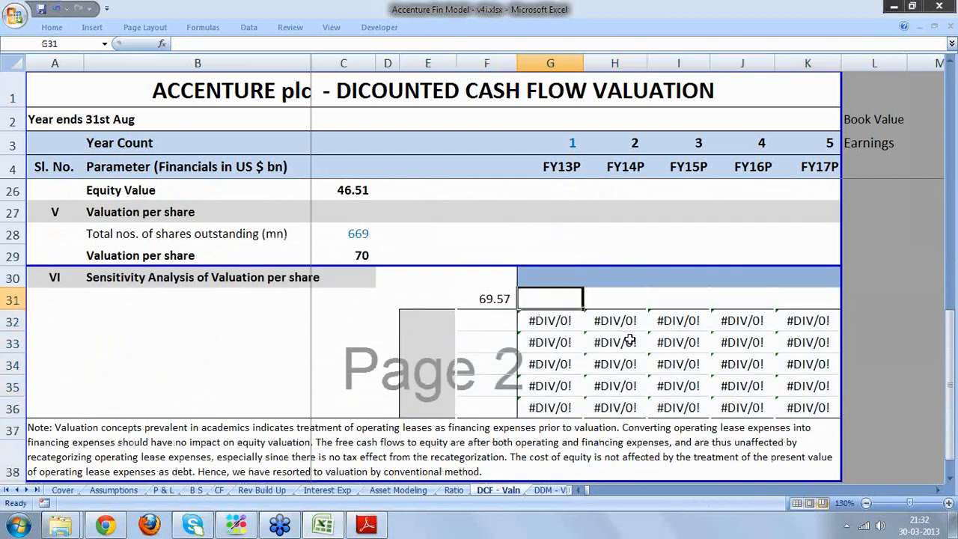
type("3%")
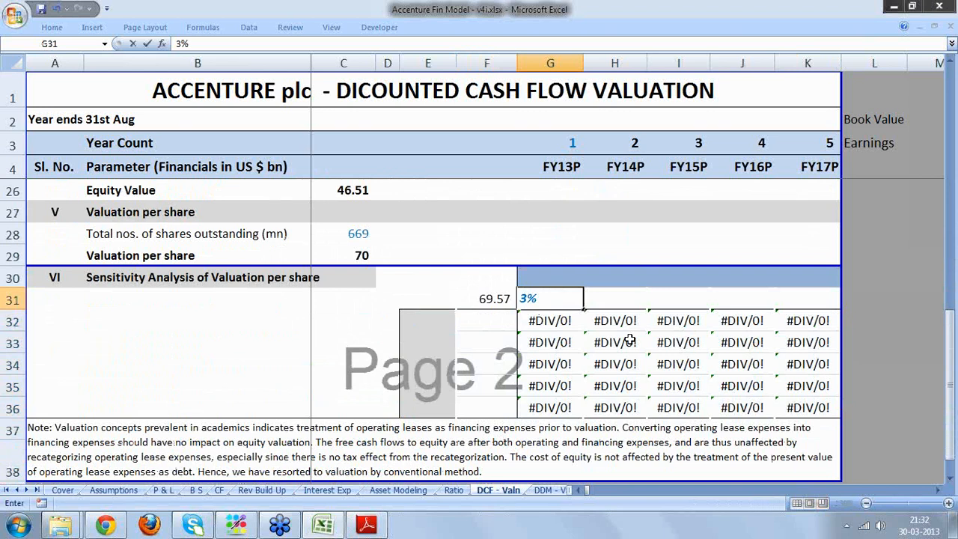
key("Tab")
type("3.5%")
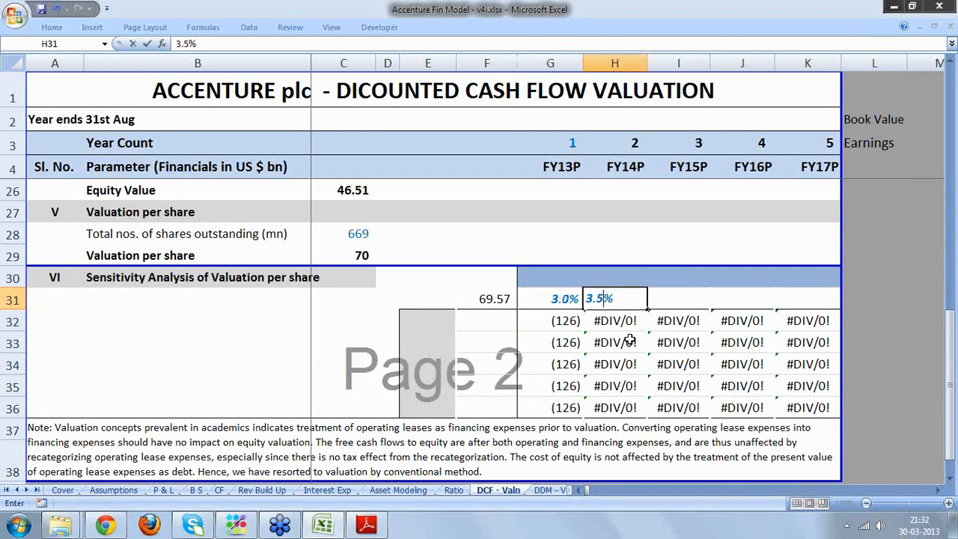
key("Tab")
type("4%")
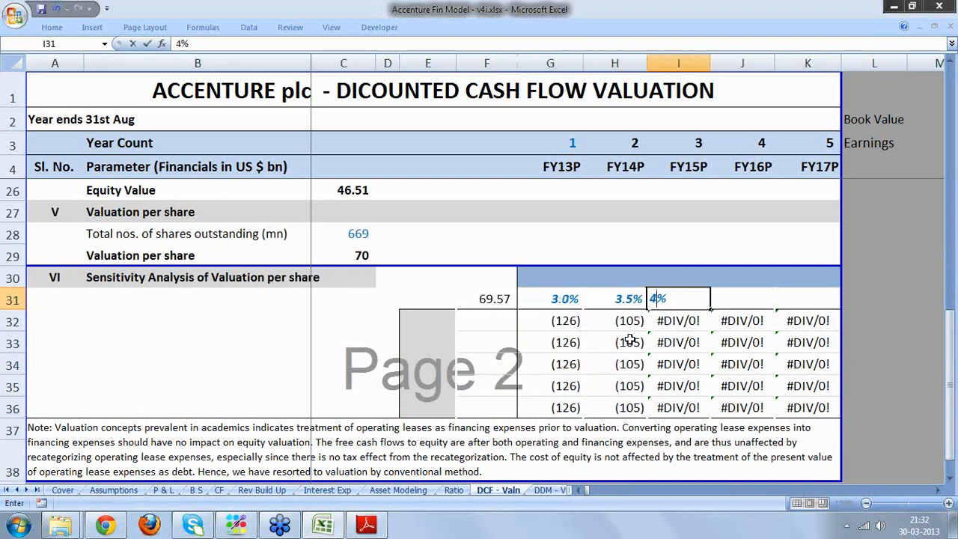
key("Tab")
type("4.5%")
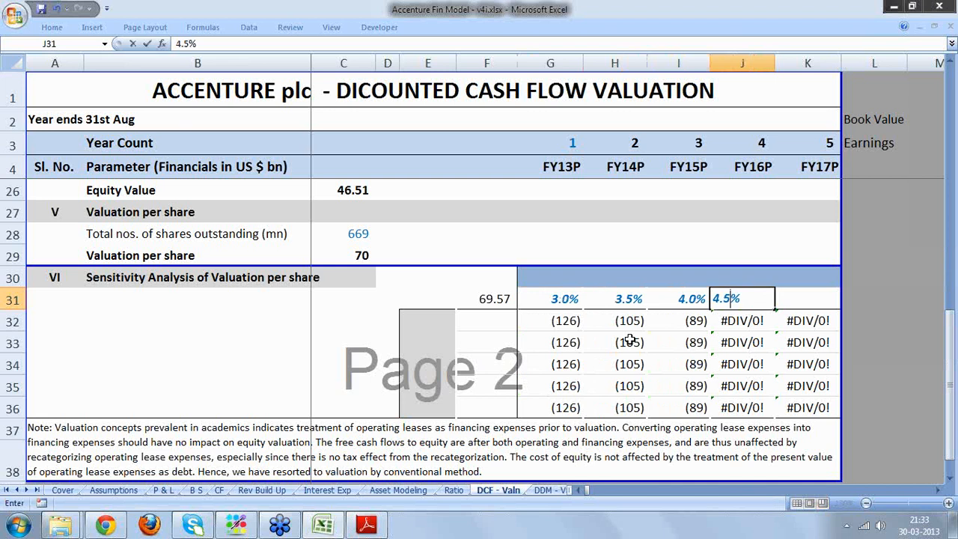
key("Tab")
type("5%")
key("Return")
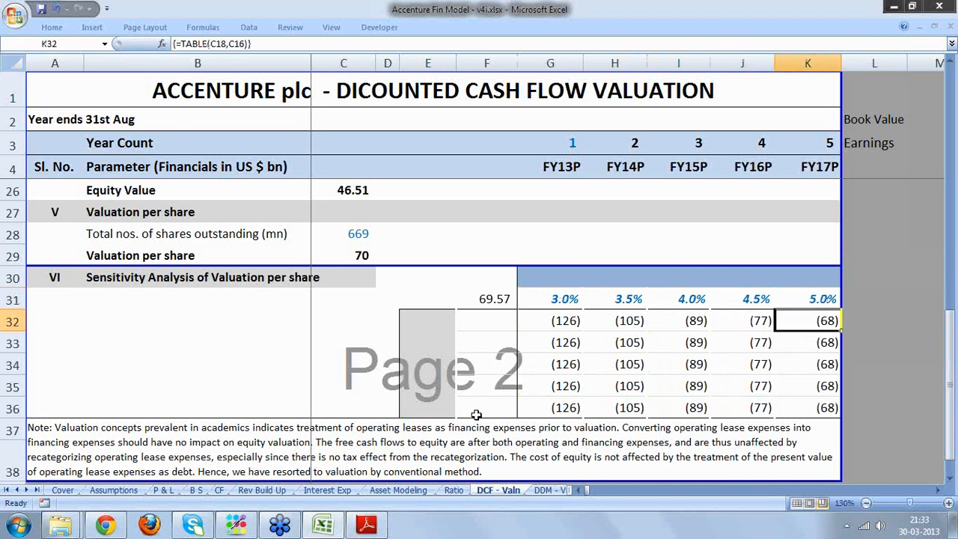
- Fill the sensitivity table's first column F32:F36 with cost of equity rates of 8.5%, 9%, 9.5%, 10% and 10.5%
left_click(465, 324)
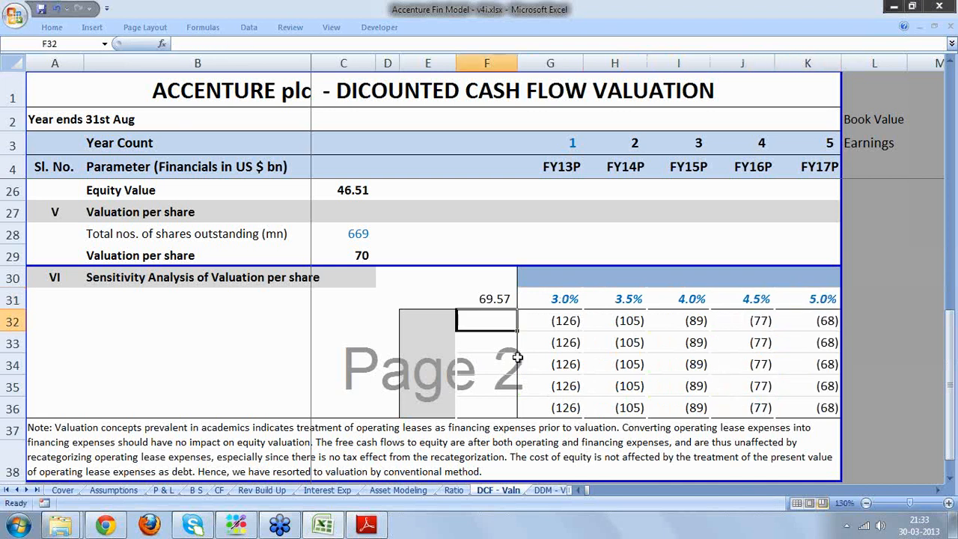
type("8.5")
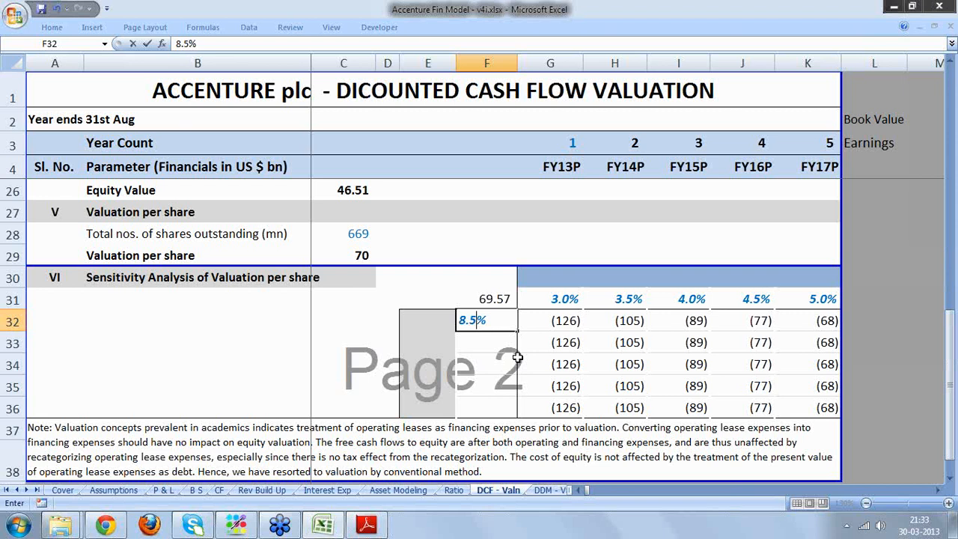
key("Return")
type("9")
key("Return")
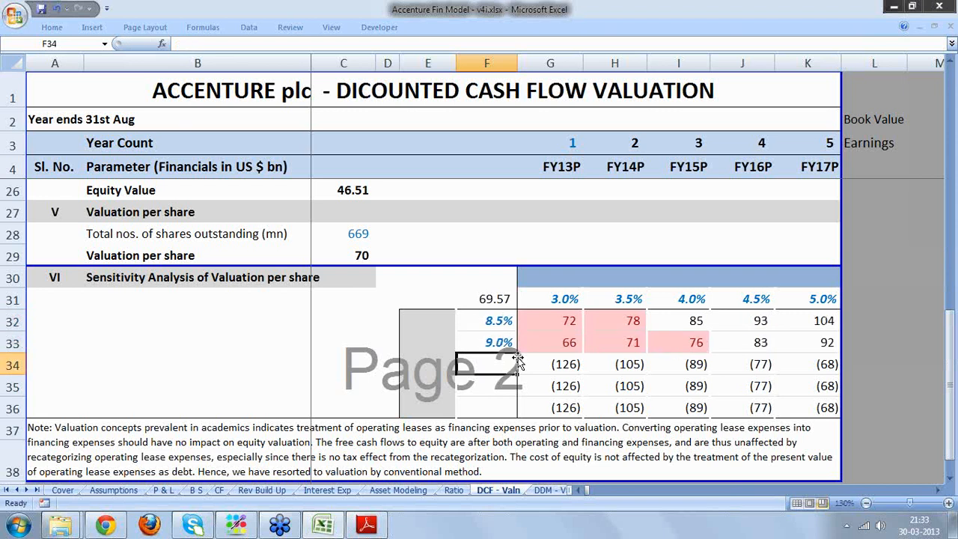
type("9.5")
key("Return")
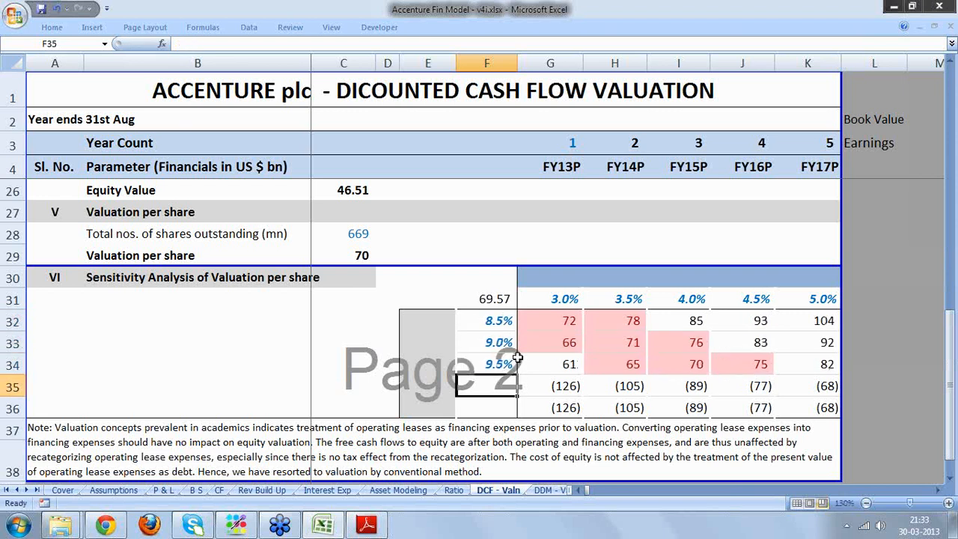
type("10")
key("Return")
type("1")
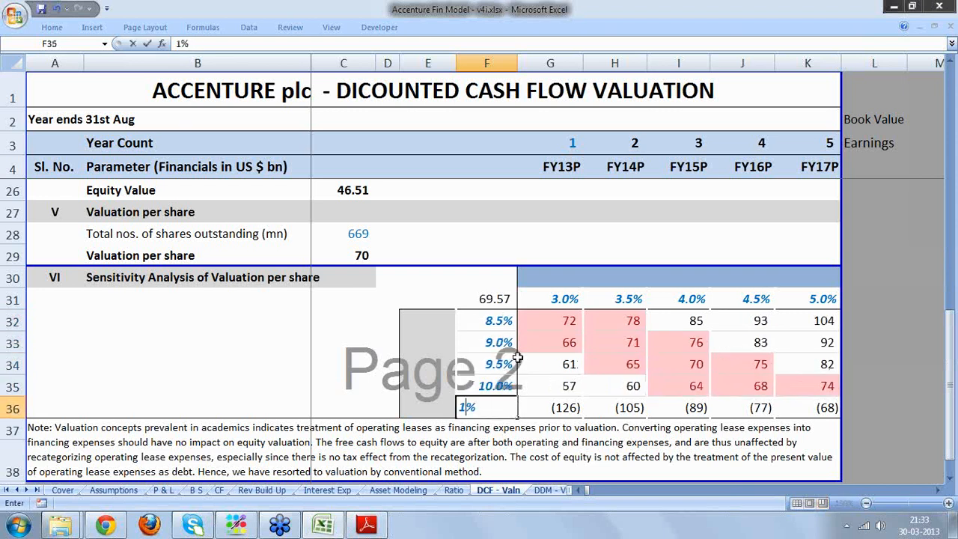
type("0.5")
key("Return")
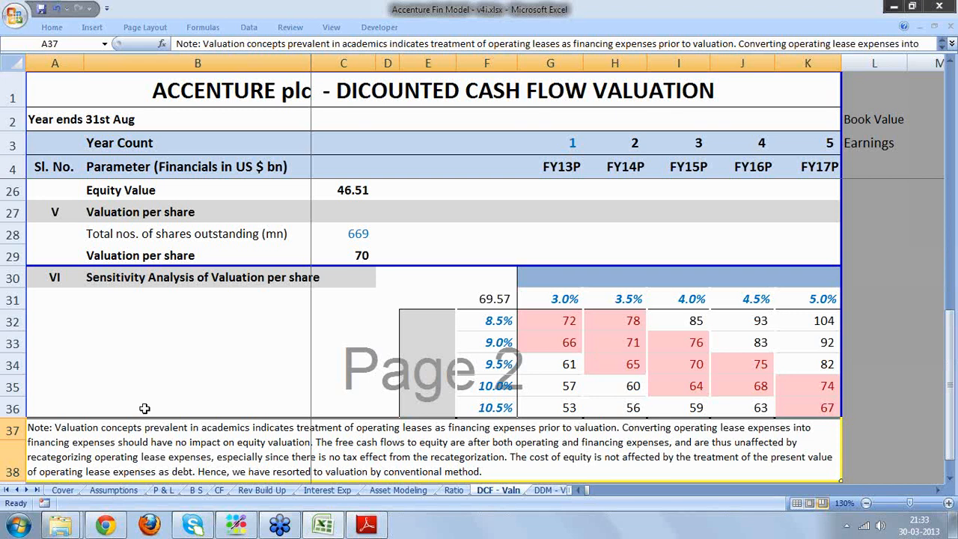
- Enter India, SEBI and 20% one below the other in cells A44 to A46 of Sheet1
left_click(34, 491)
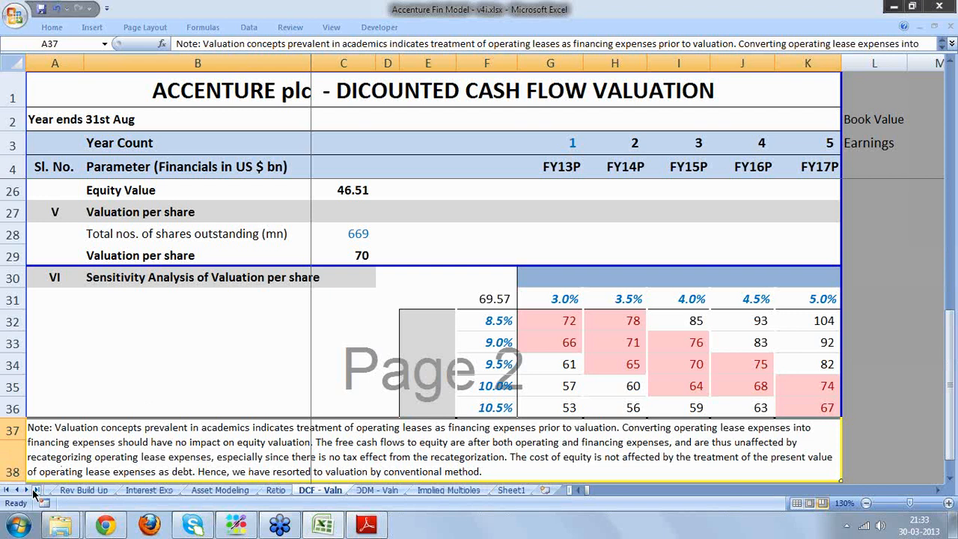
left_click(512, 490)
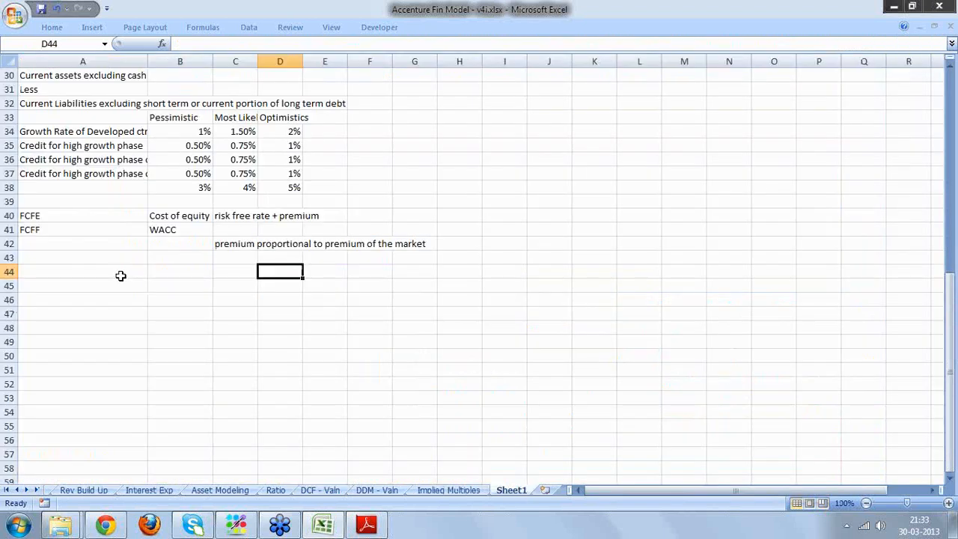
type("India")
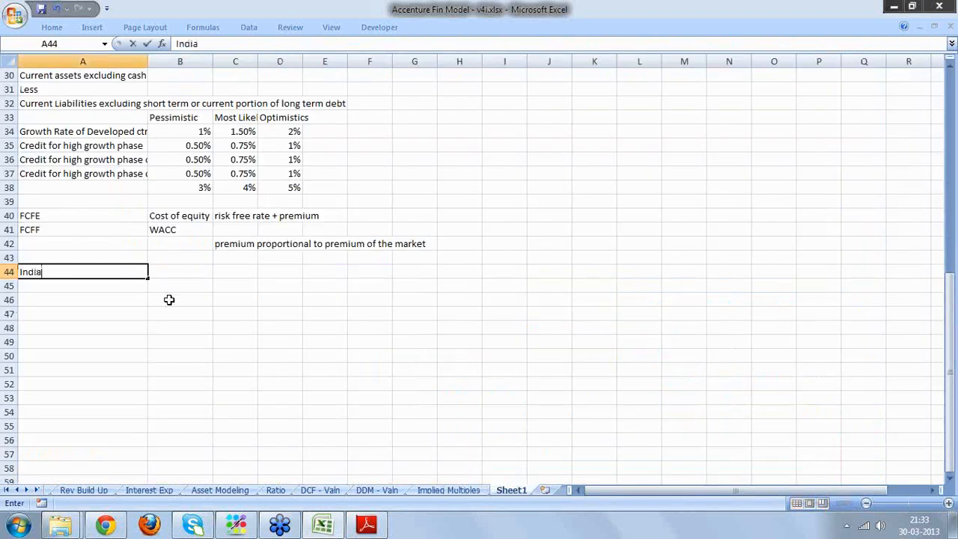
key("Return")
type("SEBI")
key("Return")
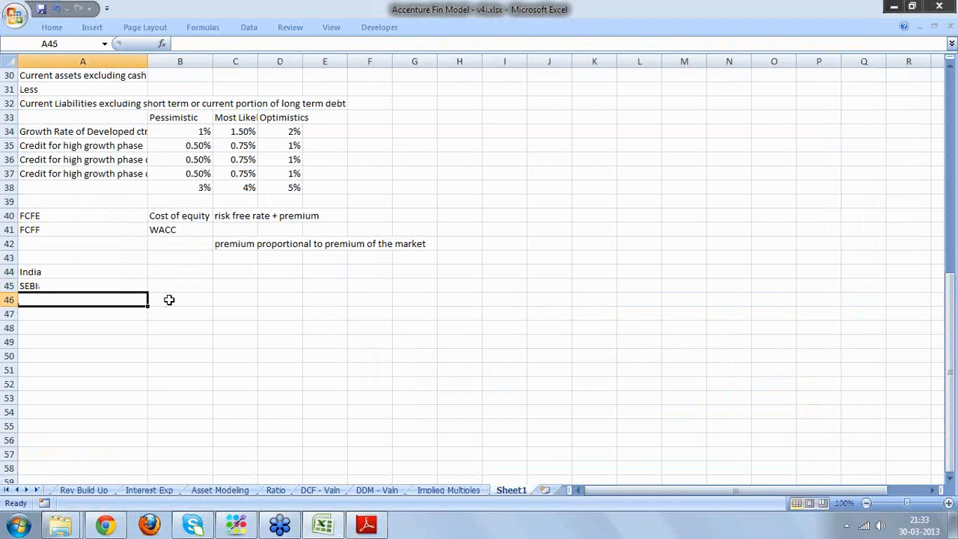
type("20%")
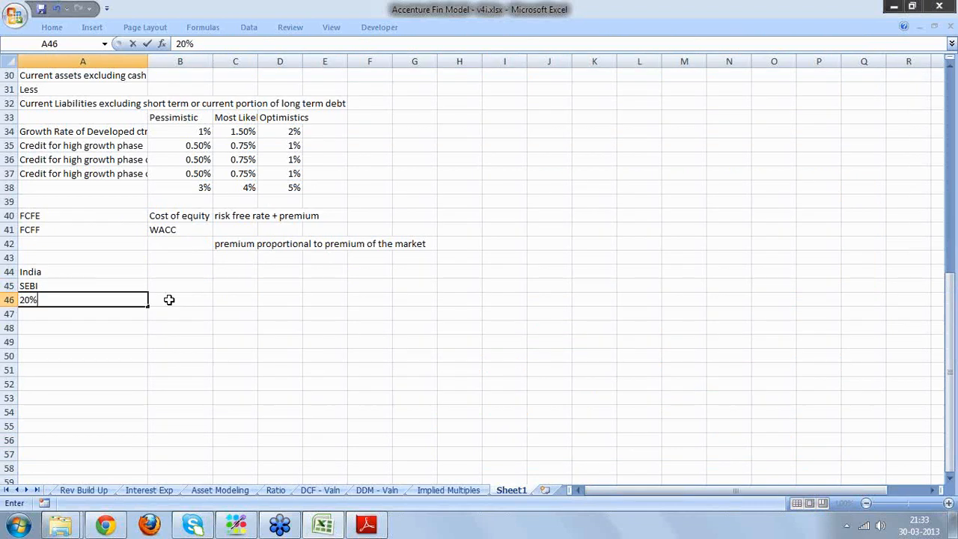
key("Return")
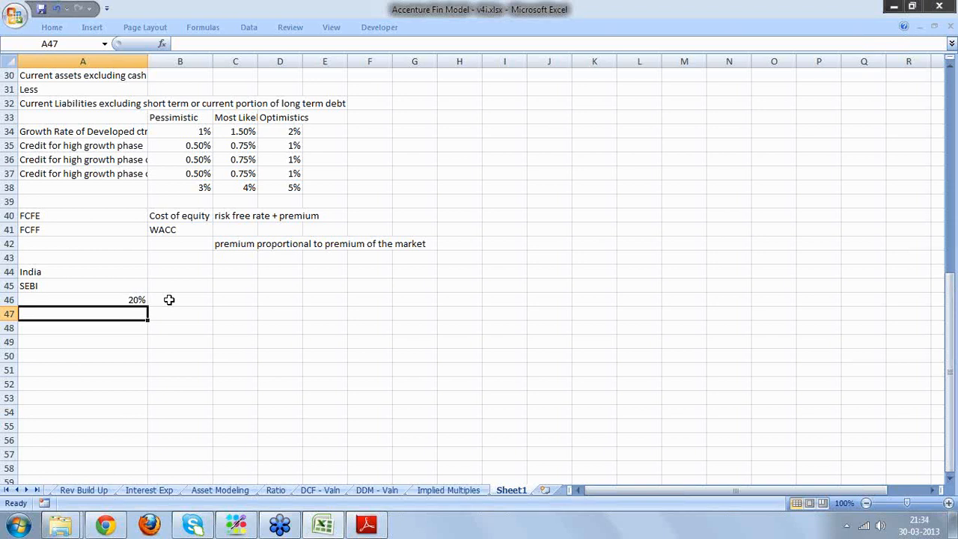
- View Accenture's share price quote on Google Finance in Chrome and return to the Excel workbook
key("alt+Tab")
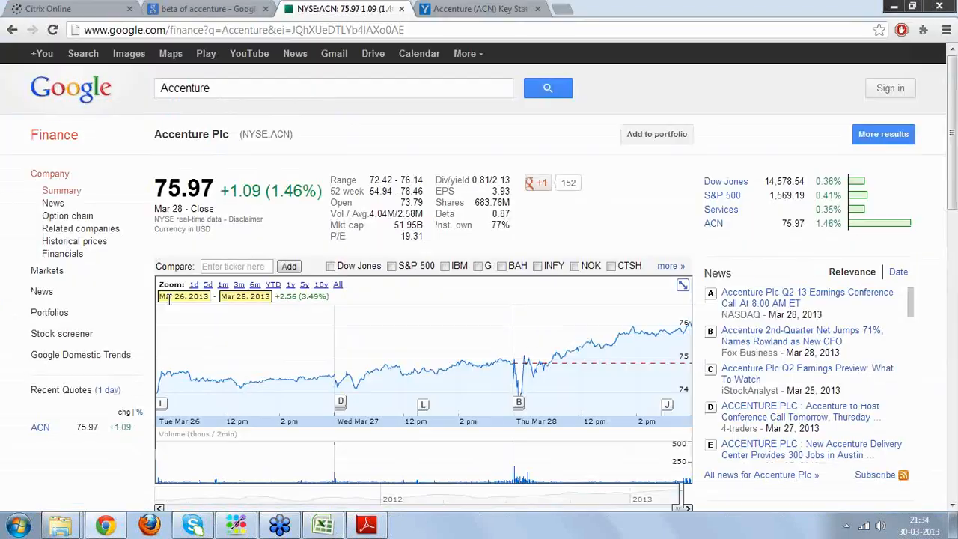
key("alt+Tab")
left_click(330, 533)
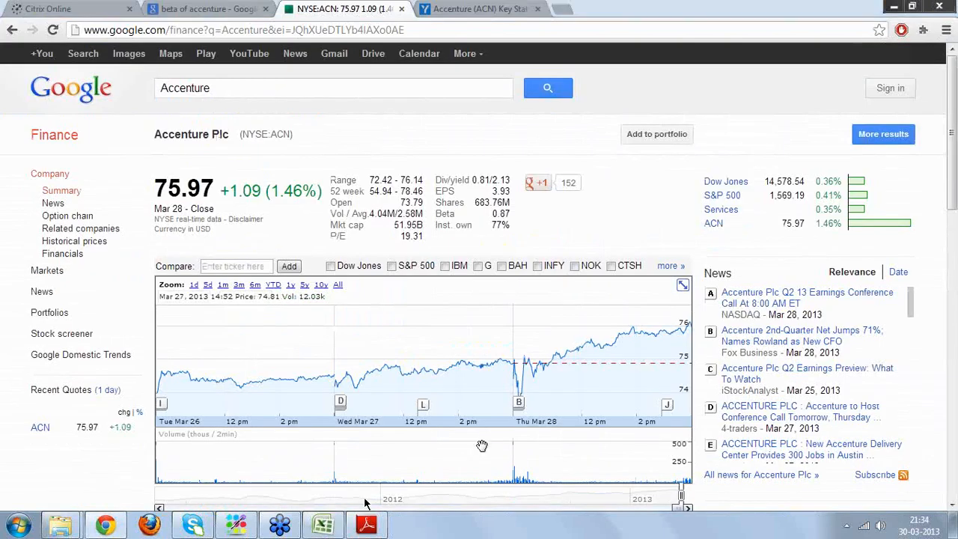
left_click(327, 529)
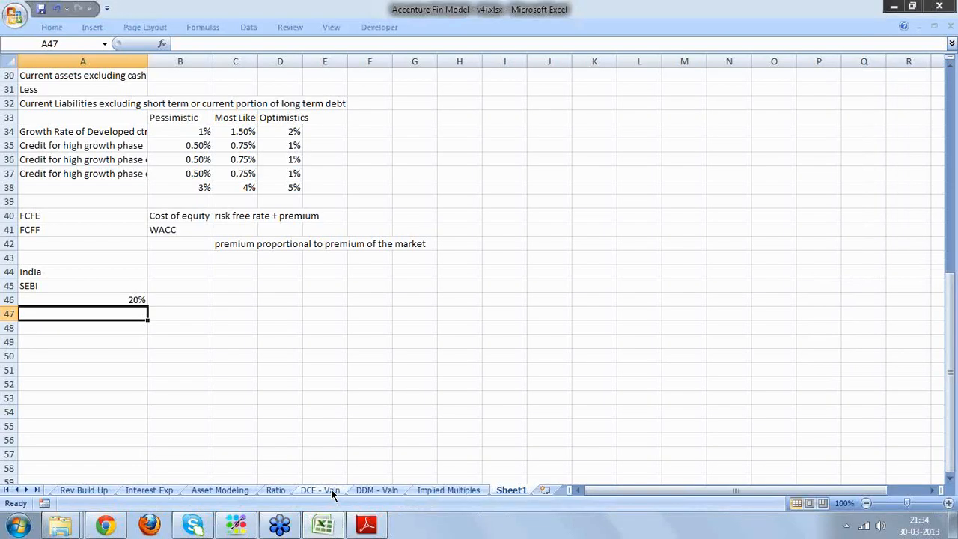
- Examine the valuation results on the DCF - Valn sheet against the 4% growth rate and 9.5% cost of equity
left_click(331, 490)
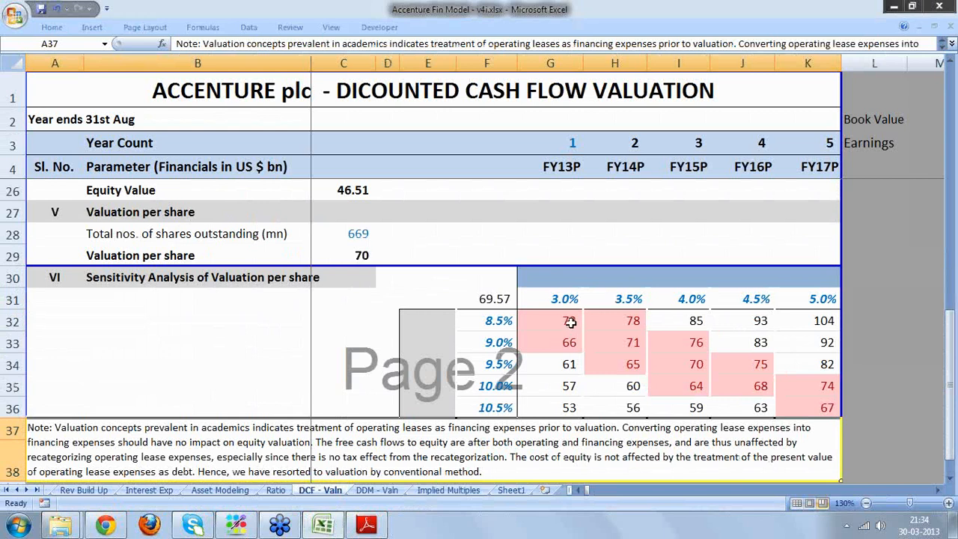
left_click_drag(570, 321, 823, 408)
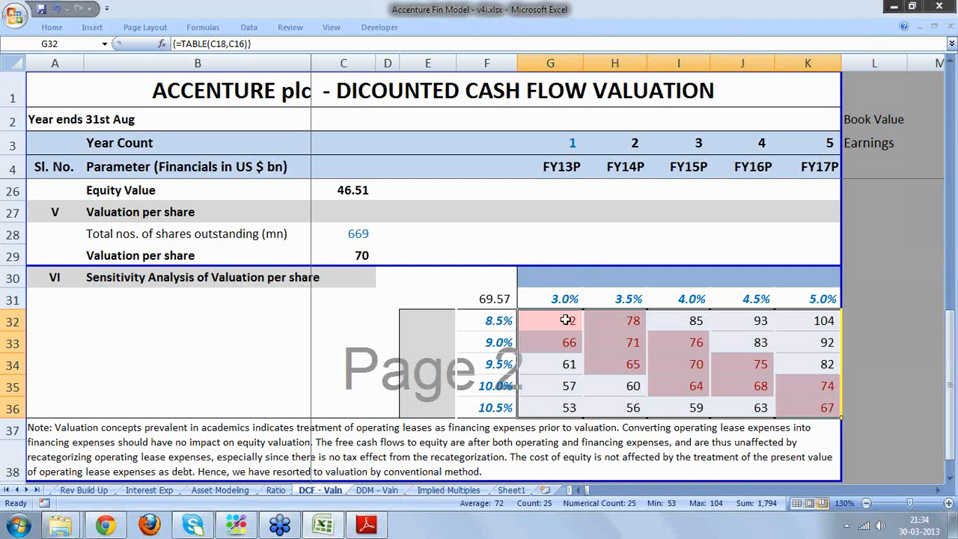
left_click(683, 300)
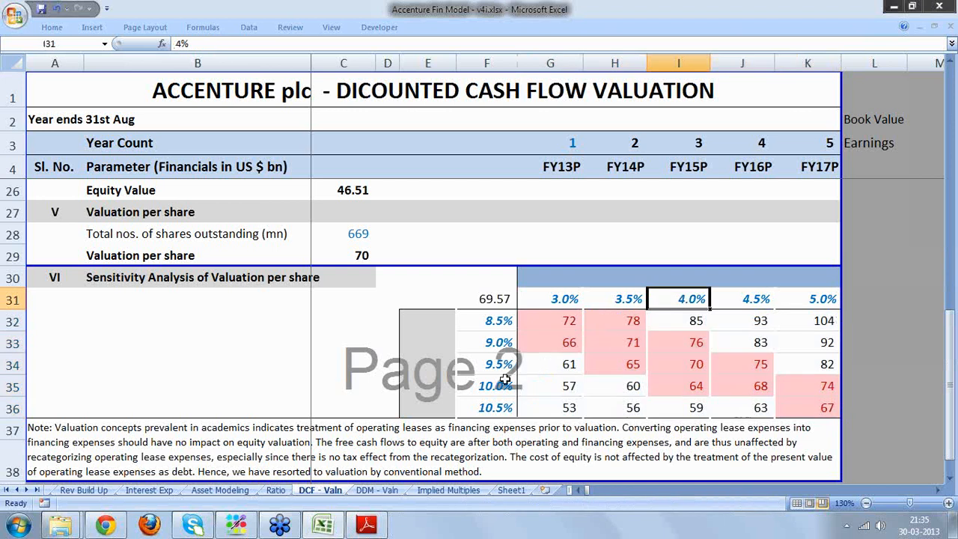
left_click(480, 366)
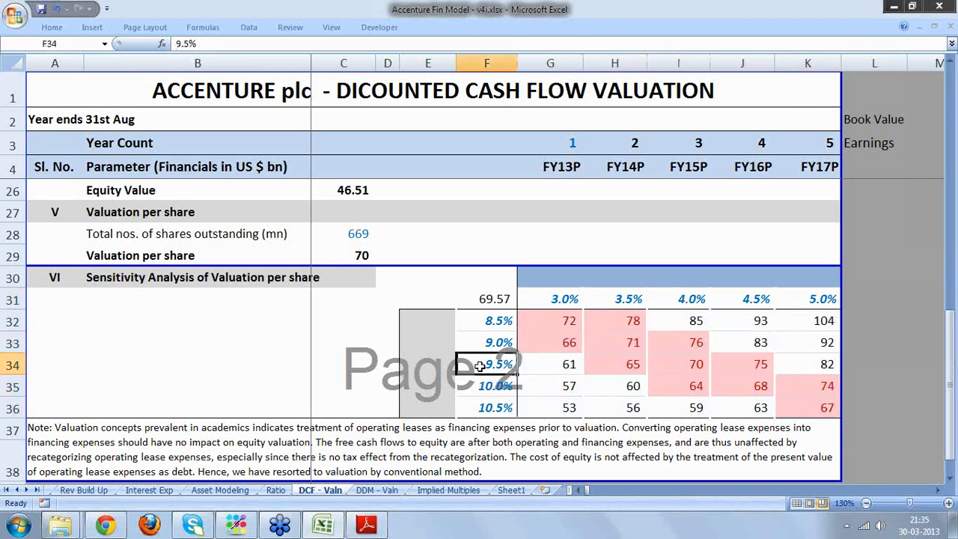
- Clear the conditional formatting rules from the sensitivity values in G32:K36
left_click_drag(566, 320, 797, 400)
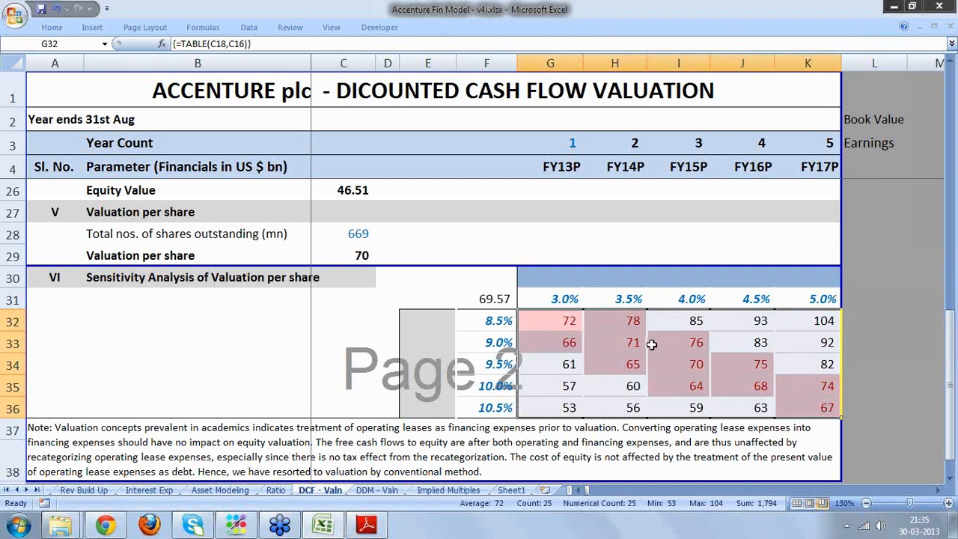
left_click(53, 26)
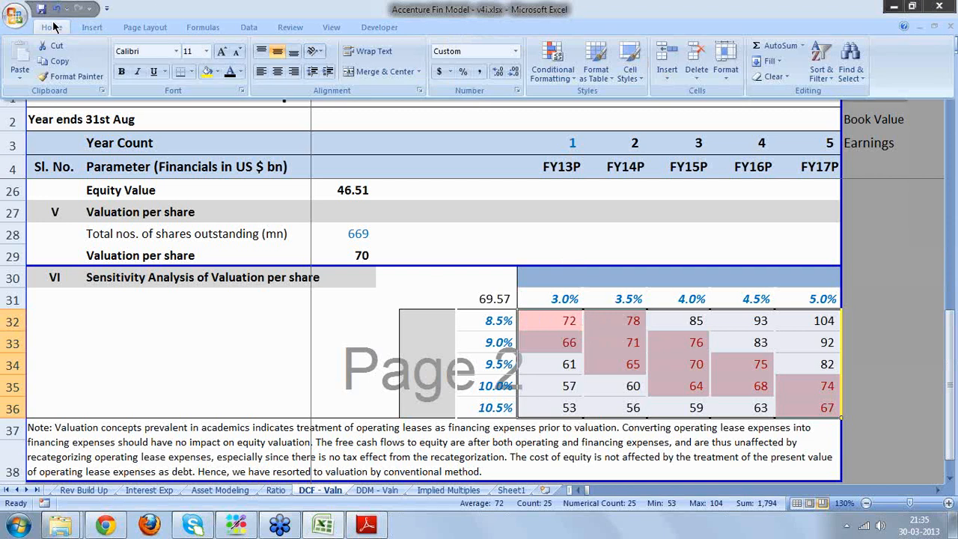
left_click(555, 74)
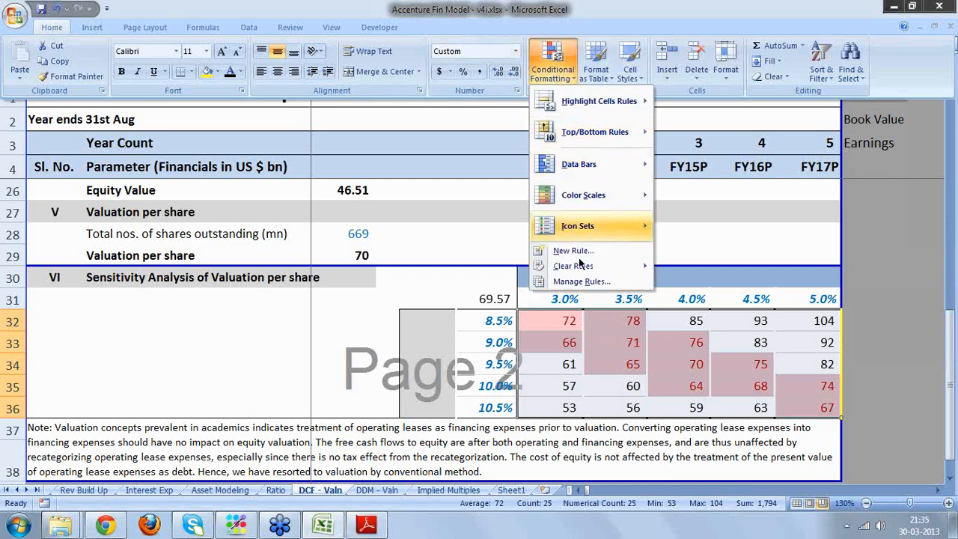
mouse_move(575, 271)
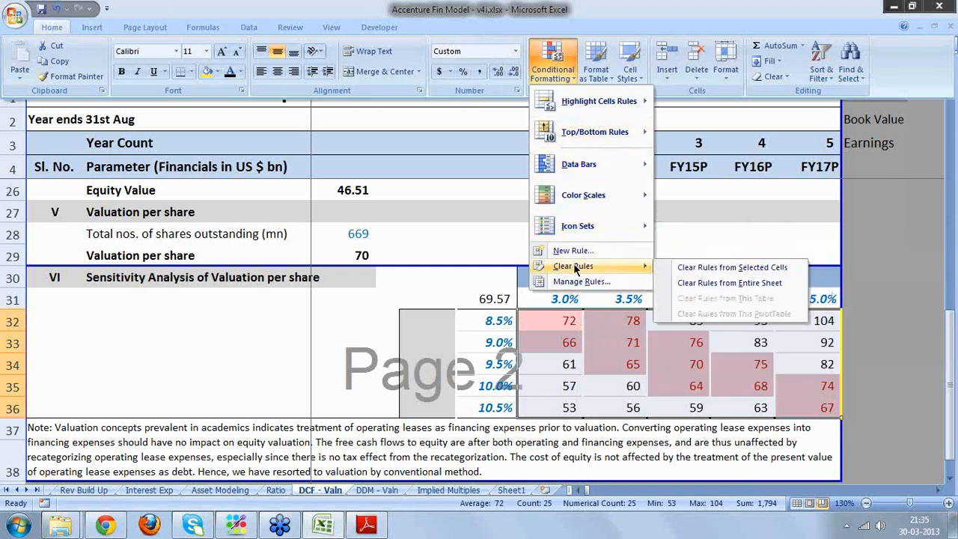
left_click(689, 271)
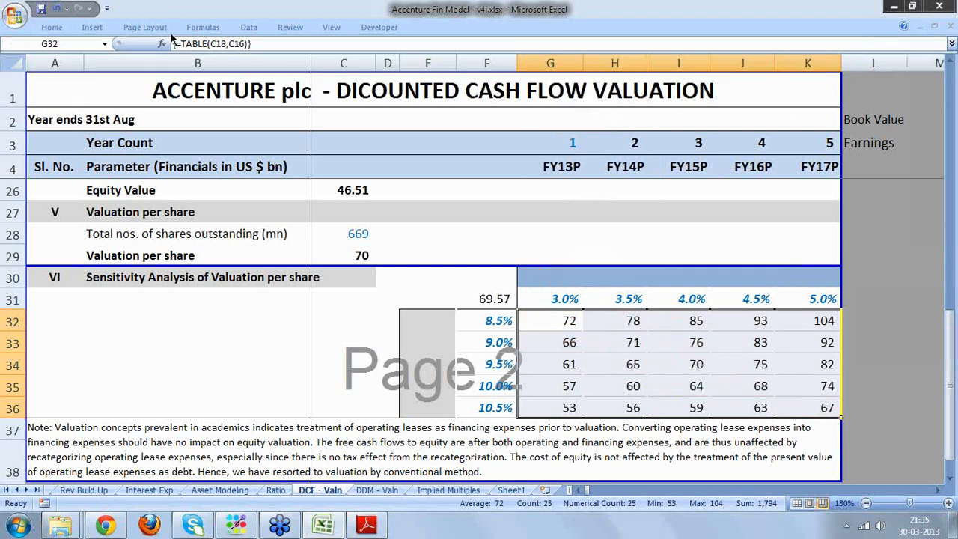
- Highlight the values between 63 and 78 in G32:K36 with Light Red Fill with Dark Red Text
left_click(66, 28)
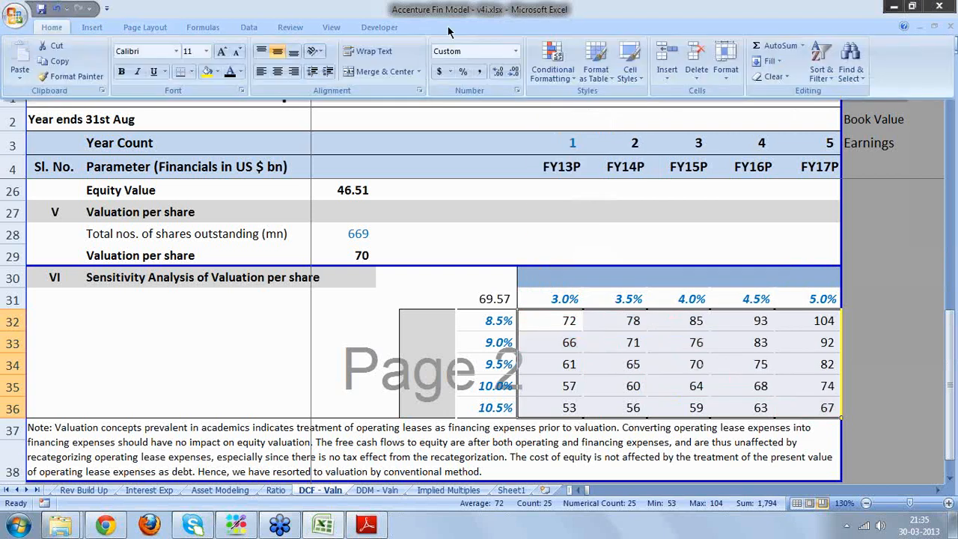
key("ctrl+F1")
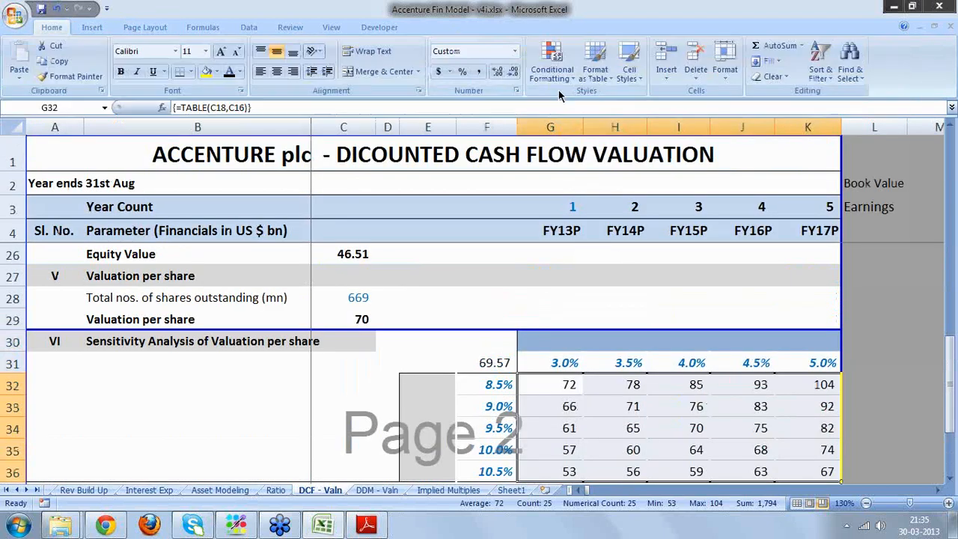
left_click(558, 79)
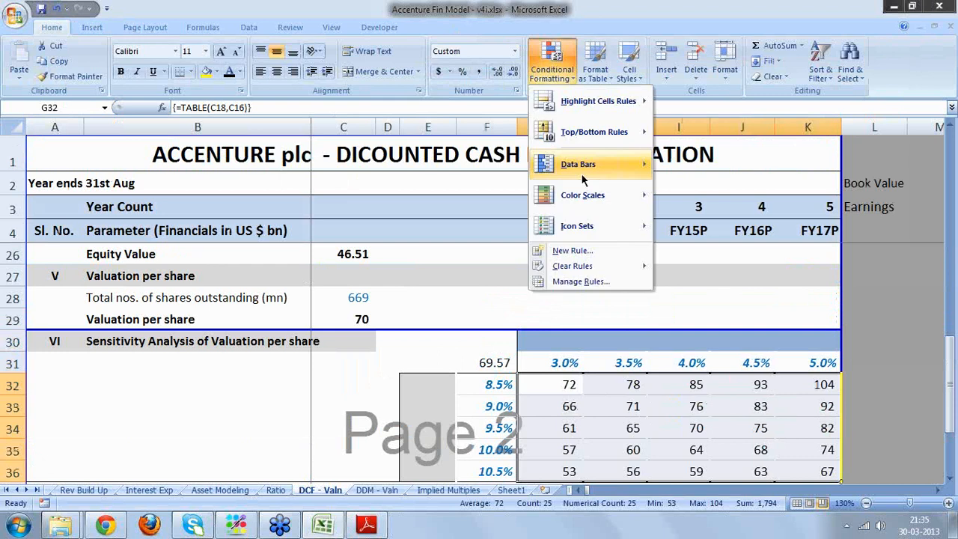
mouse_move(592, 104)
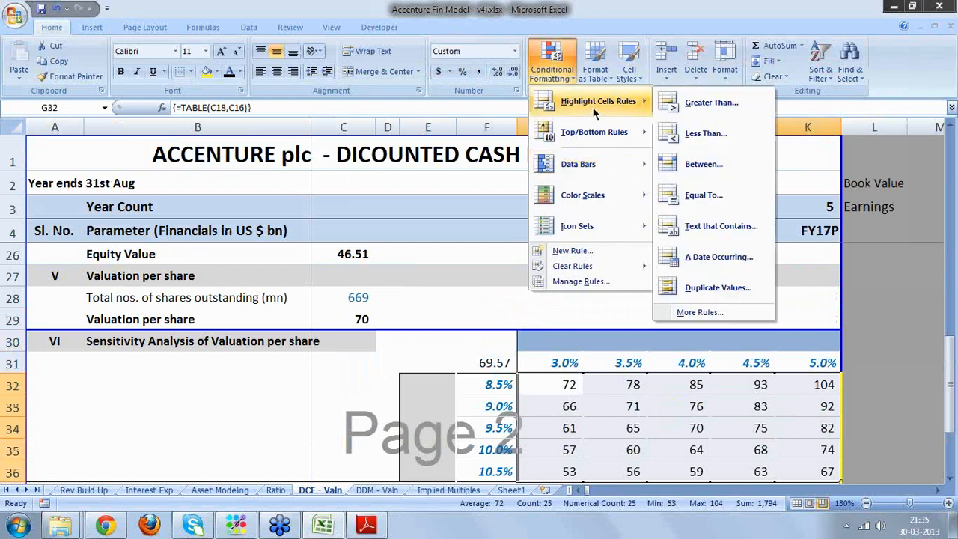
left_click(717, 164)
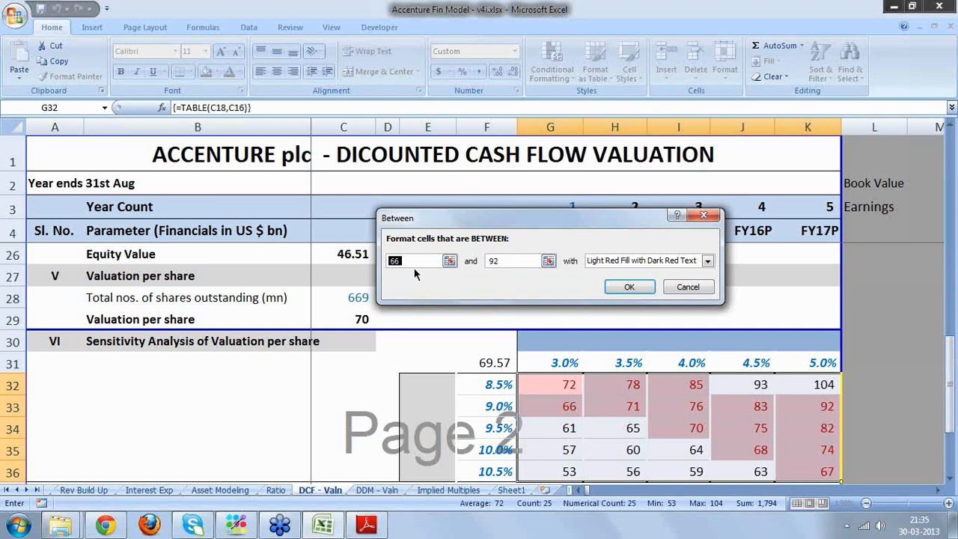
type("63")
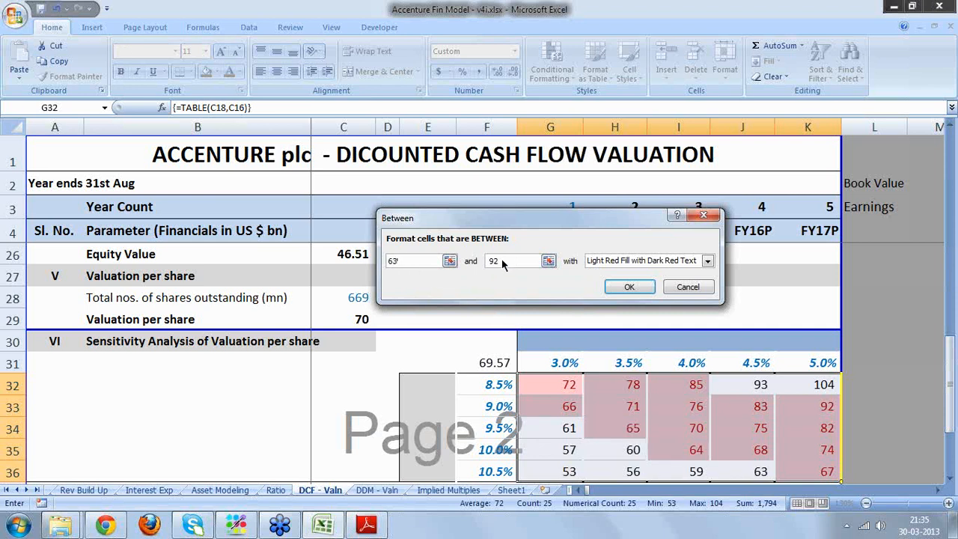
left_click_drag(503, 264, 492, 263)
type("78")
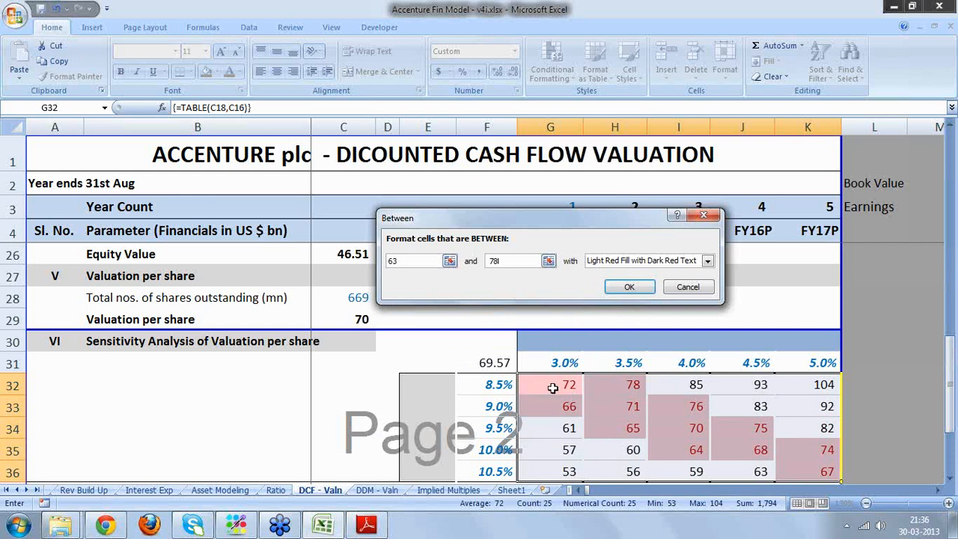
left_click(626, 290)
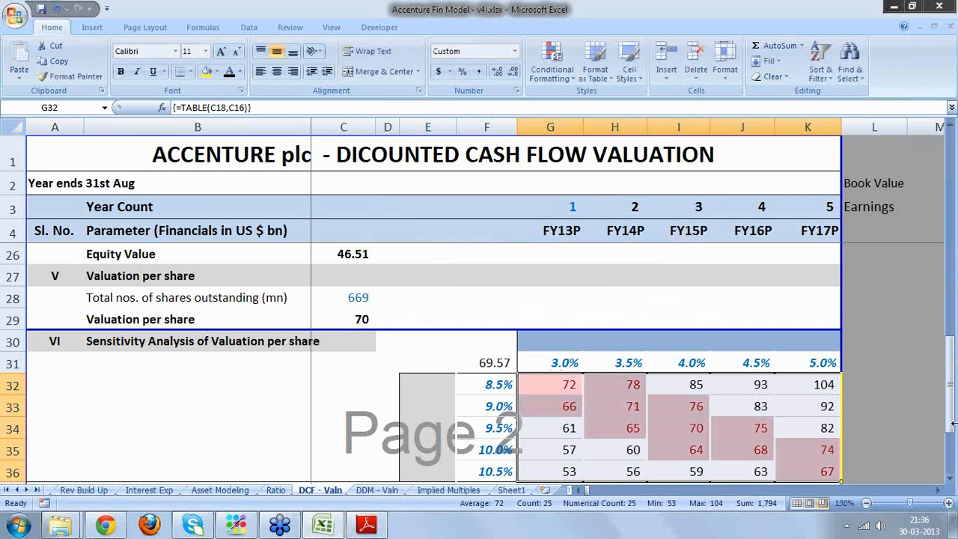
- Enter the valuation range 63 - 78 in cell C31, beside the sensitivity table
left_click_drag(951, 431, 952, 441)
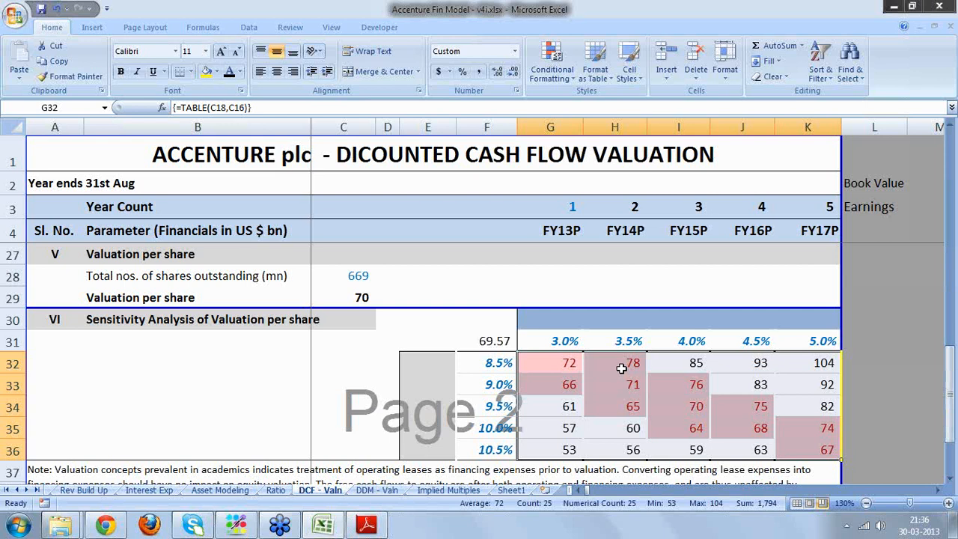
left_click(622, 369)
left_click(333, 349)
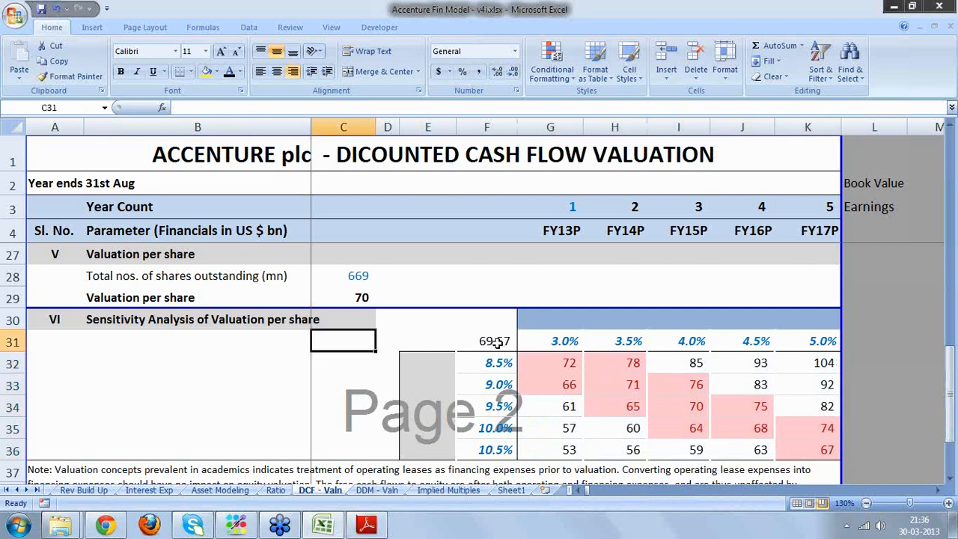
type("63 - 78")
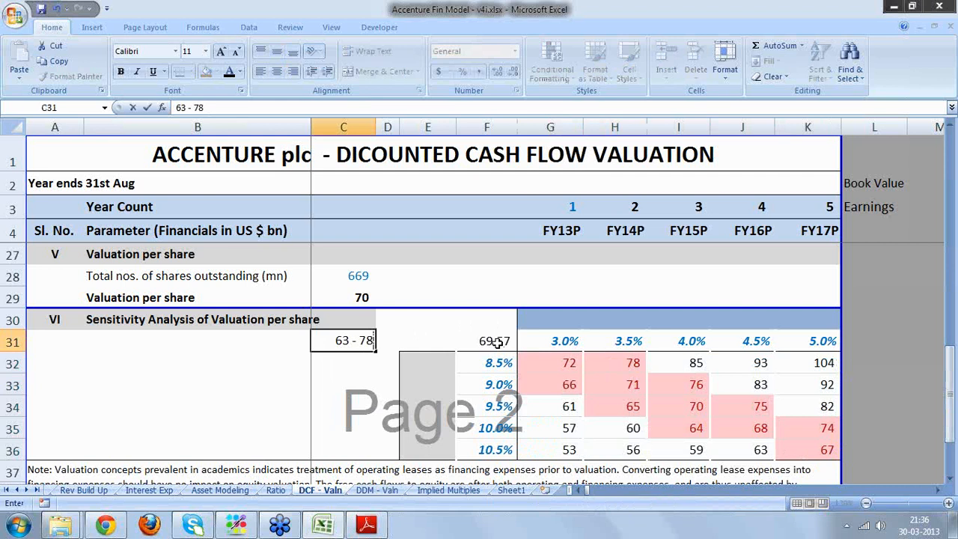
key("Return")
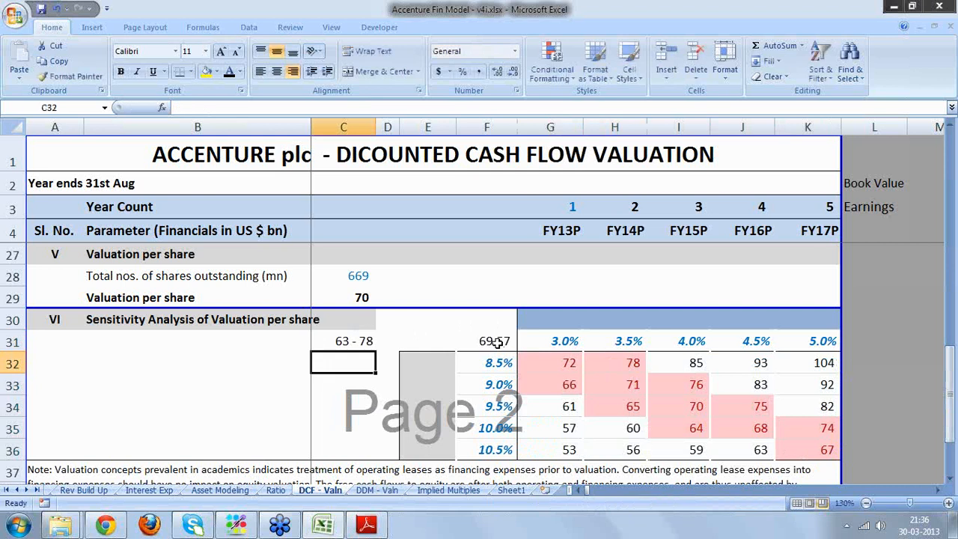
- Label the sensitivity table's merged header G30 as Terminal growth rate and its merged side cell E32 as WACC
left_click(540, 319)
type("Termin")
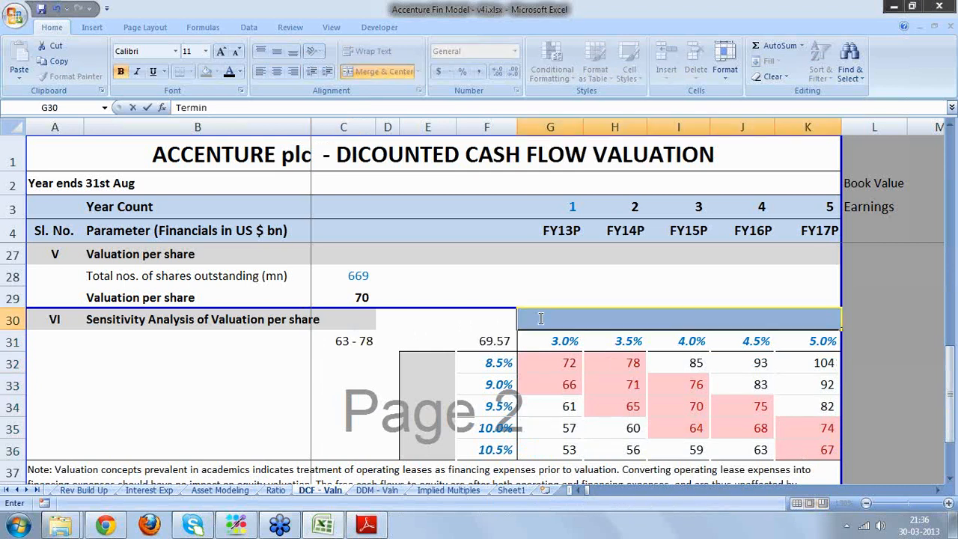
type("al growth rate")
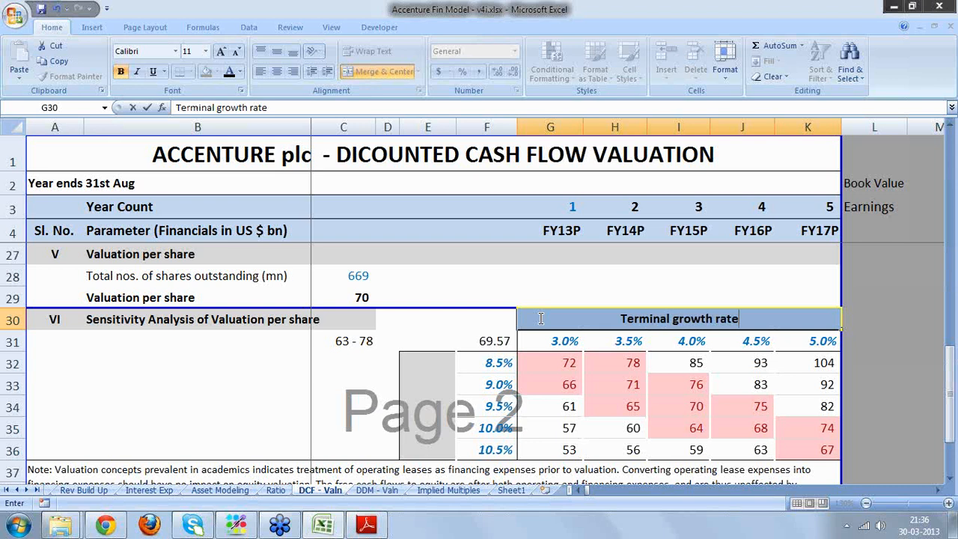
key("Return")
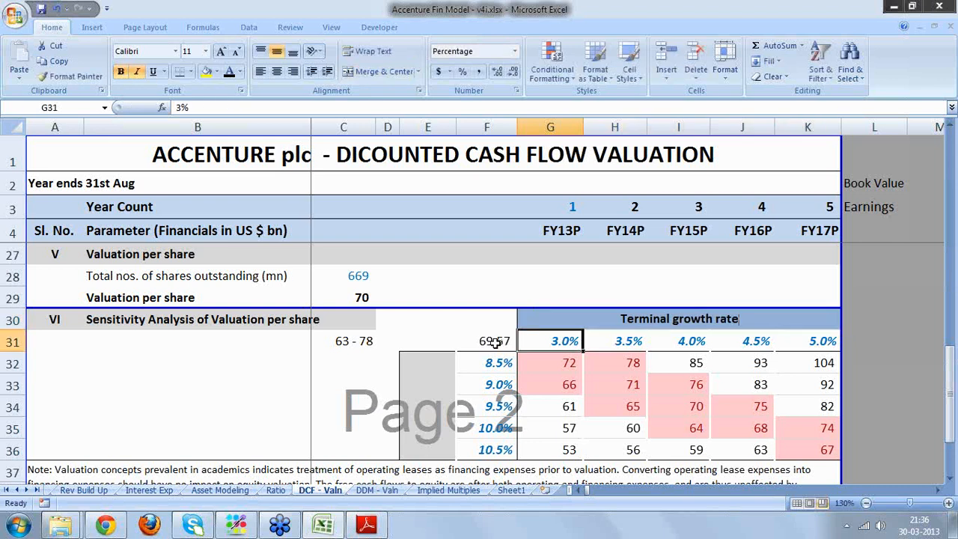
left_click(437, 377)
type("WACC")
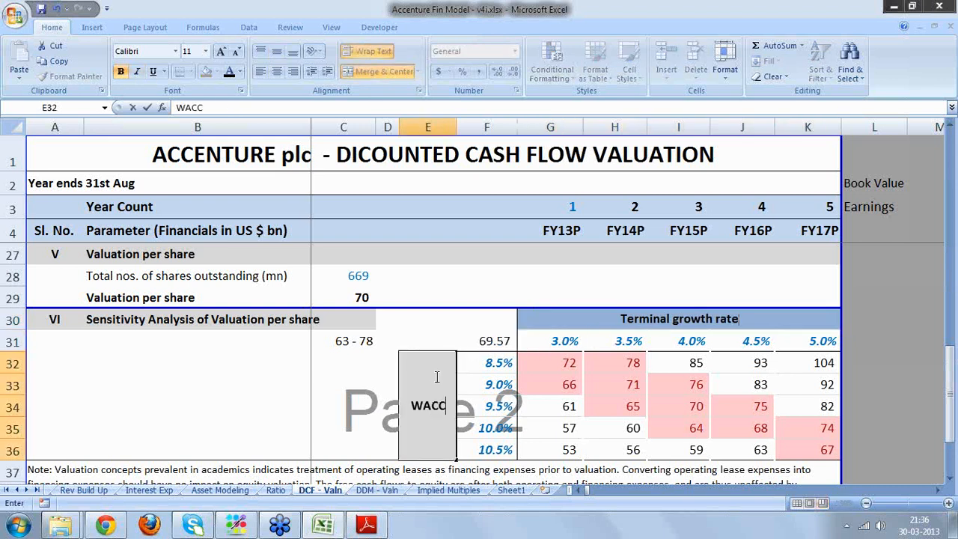
key("Return")
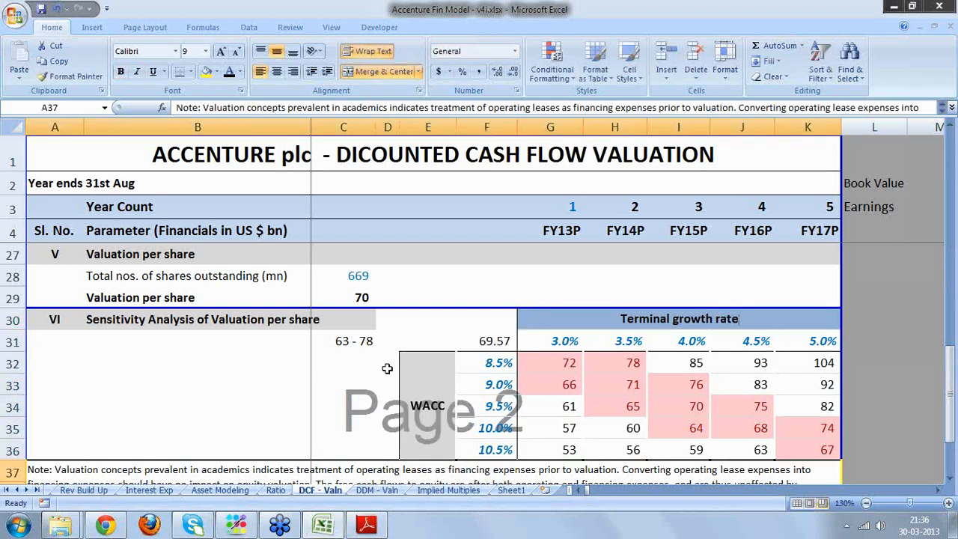
- View Accenture's six-month and one-year share price charts on Google Finance in Chrome and return to the Excel workbook
left_click(366, 347)
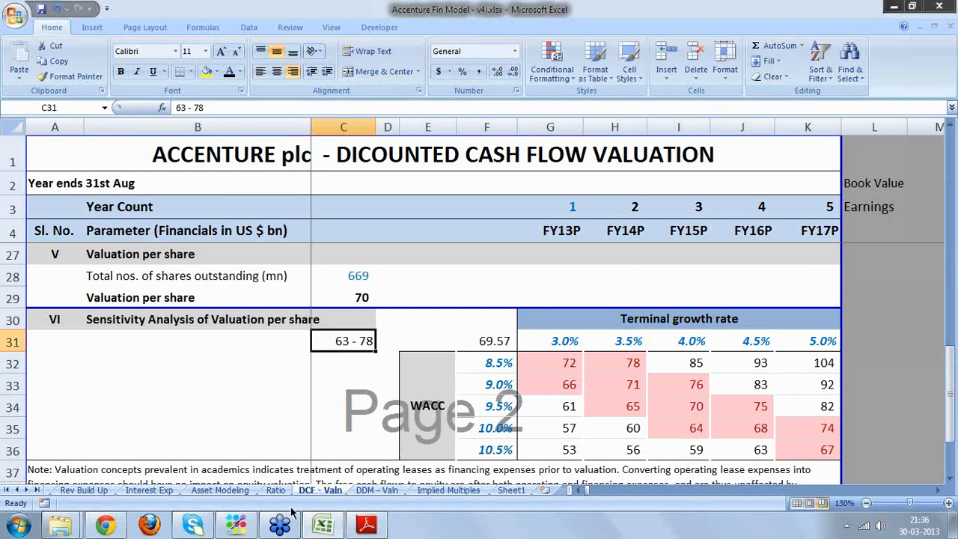
left_click(105, 527)
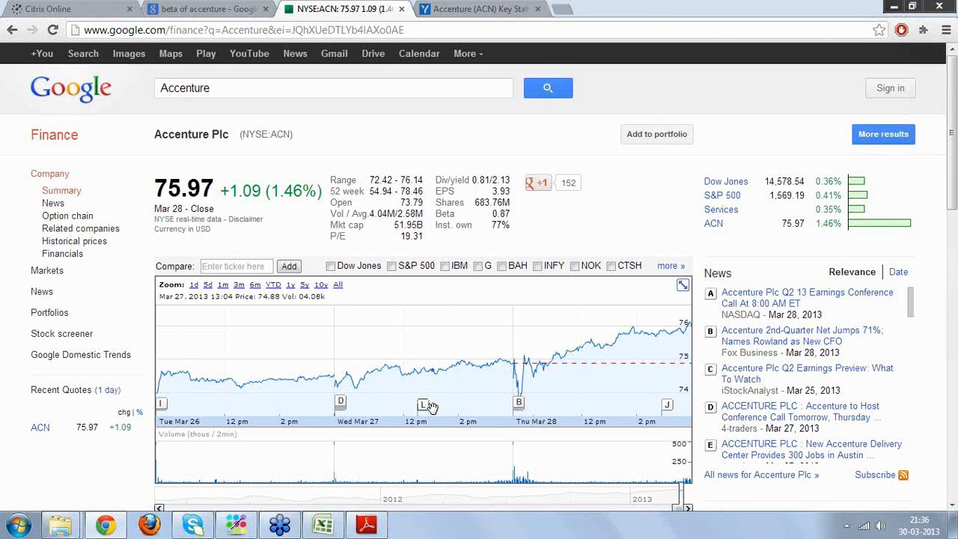
left_click(258, 287)
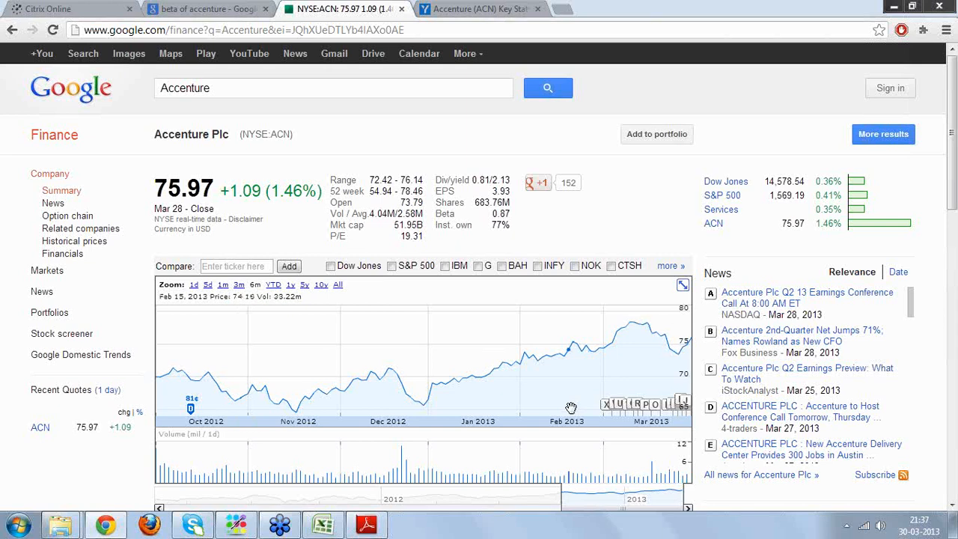
left_click(290, 286)
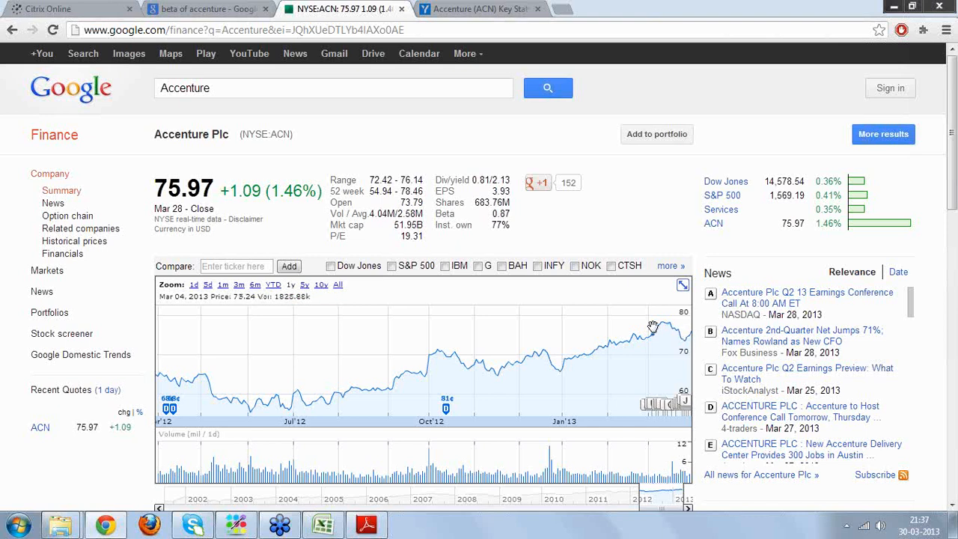
left_click(324, 526)
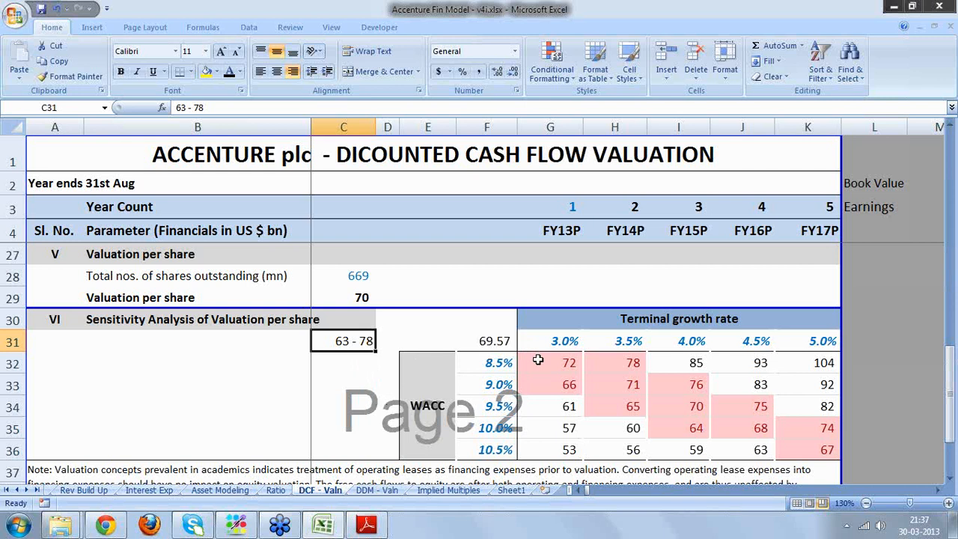
- Examine the sensitivity values in G32:K36 against the 63 - 78 range in C31 and the WACC rates in column F
left_click_drag(537, 360, 585, 392)
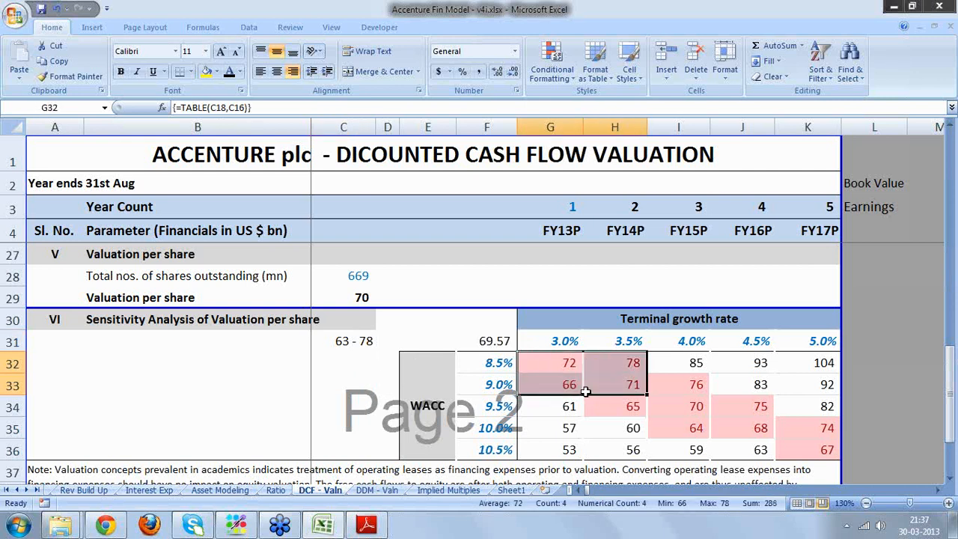
left_click(367, 341)
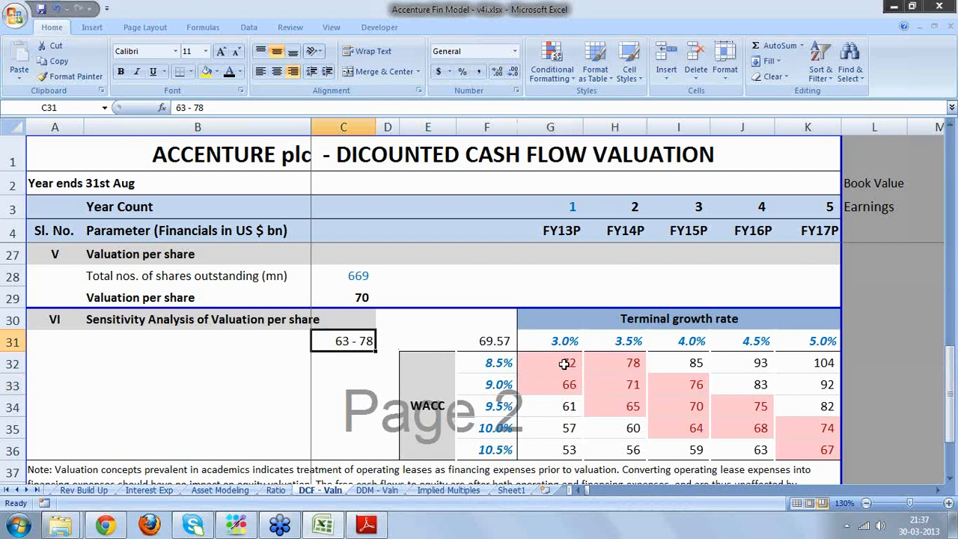
left_click_drag(564, 364, 802, 442)
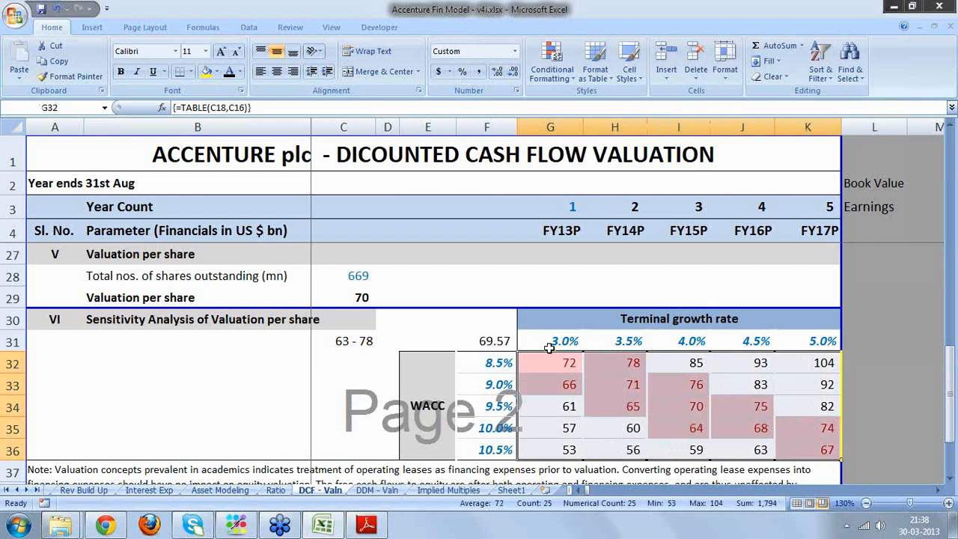
left_click(507, 363)
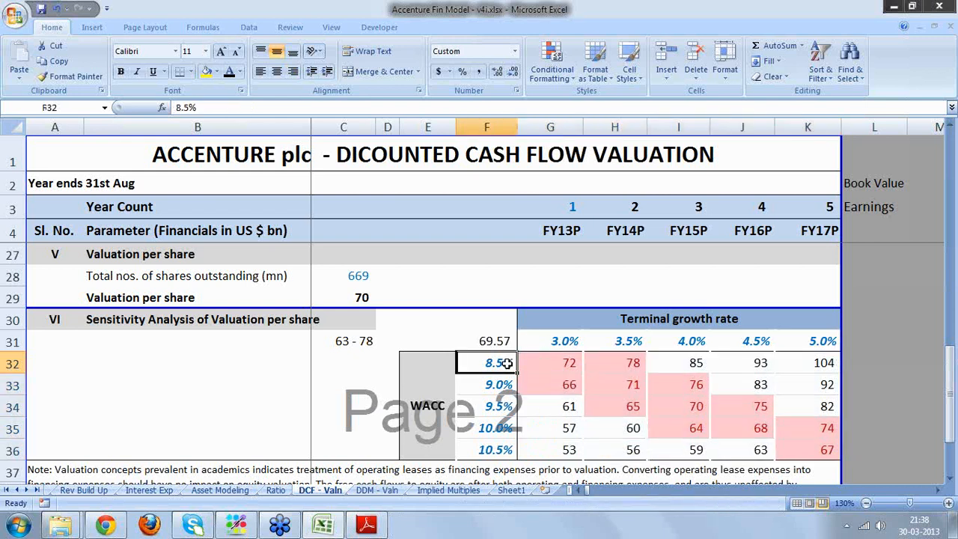
left_click_drag(507, 362, 509, 431)
left_click(553, 383)
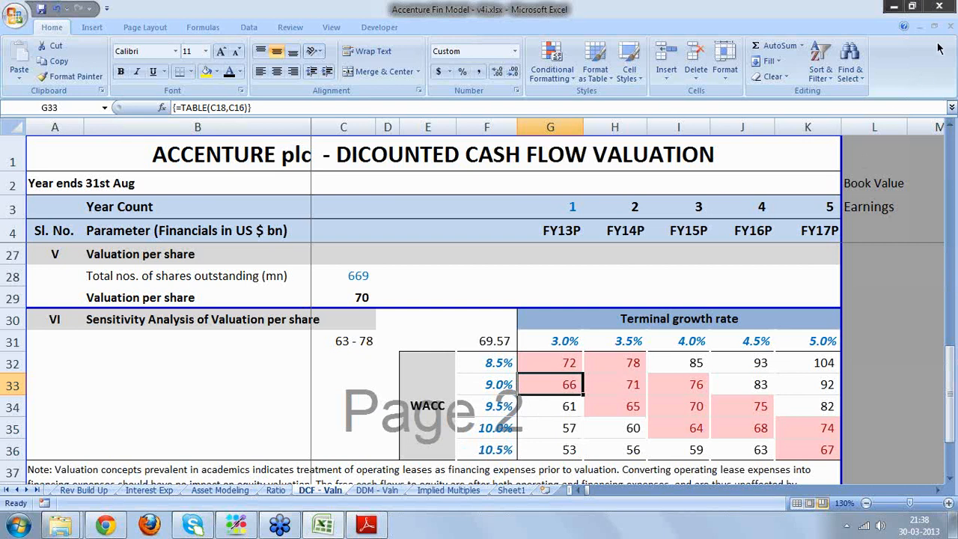
- Open Sheet1 to view the growth rate and cost of equity notes
key("alt+Tab")
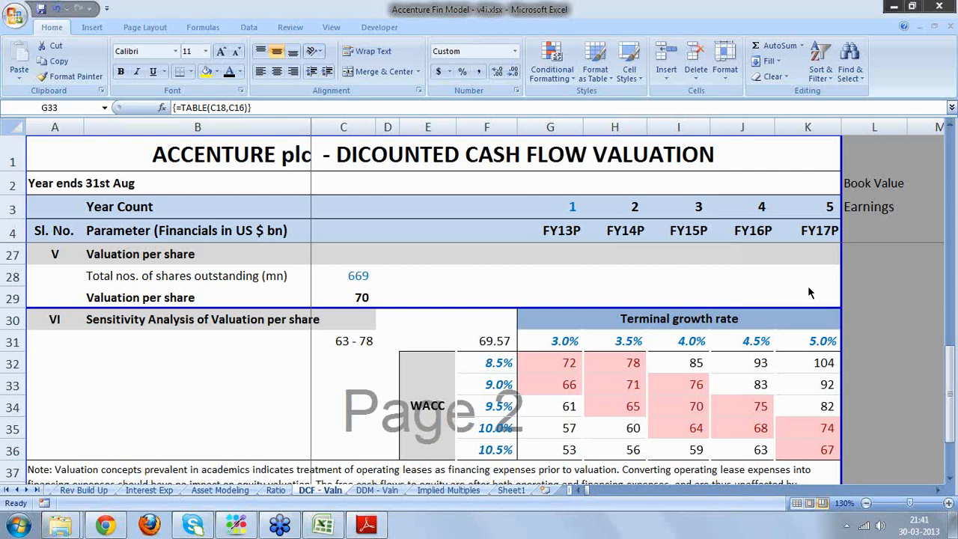
left_click(523, 492)
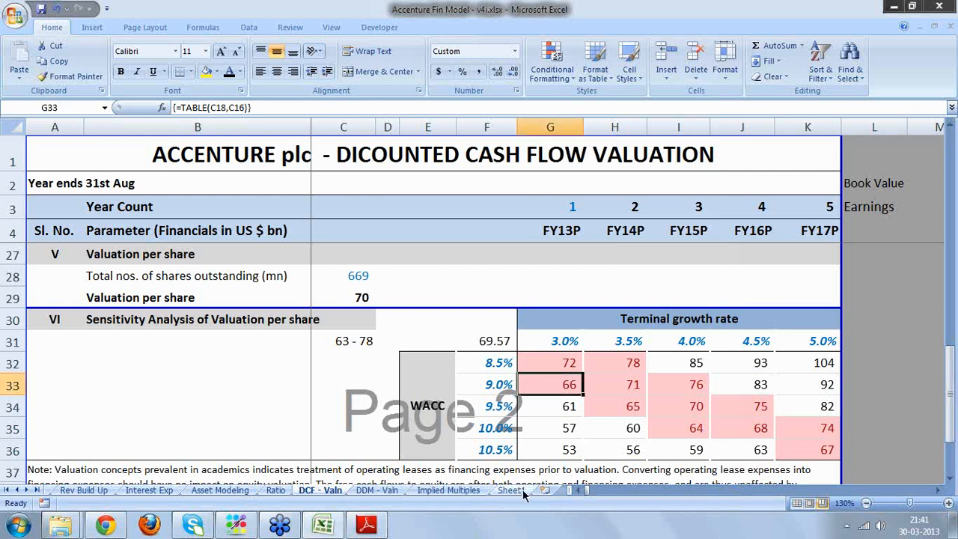
left_click(514, 493)
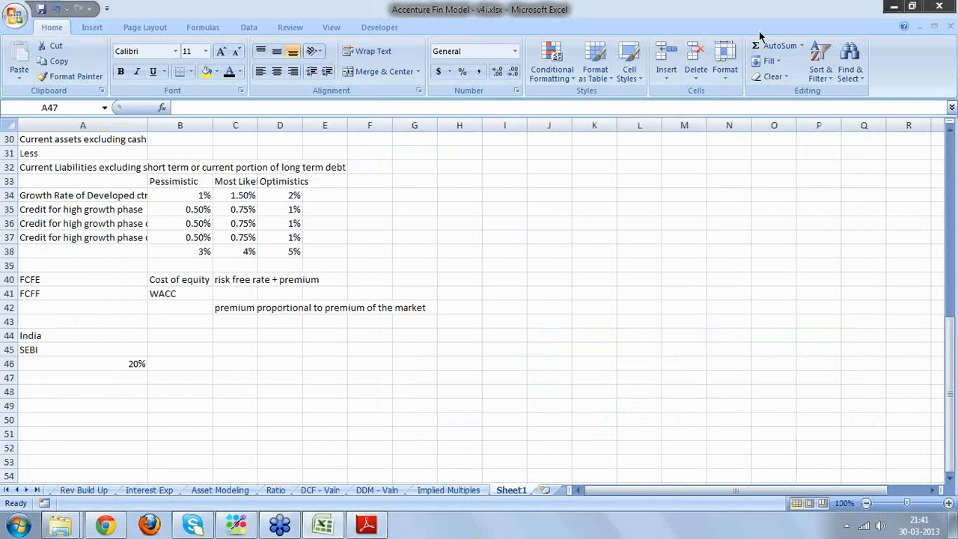
- Sketch two chart axes with the pen over the empty cells below row 46 and a growth curve declining toward the horizontal axis
left_click(950, 481)
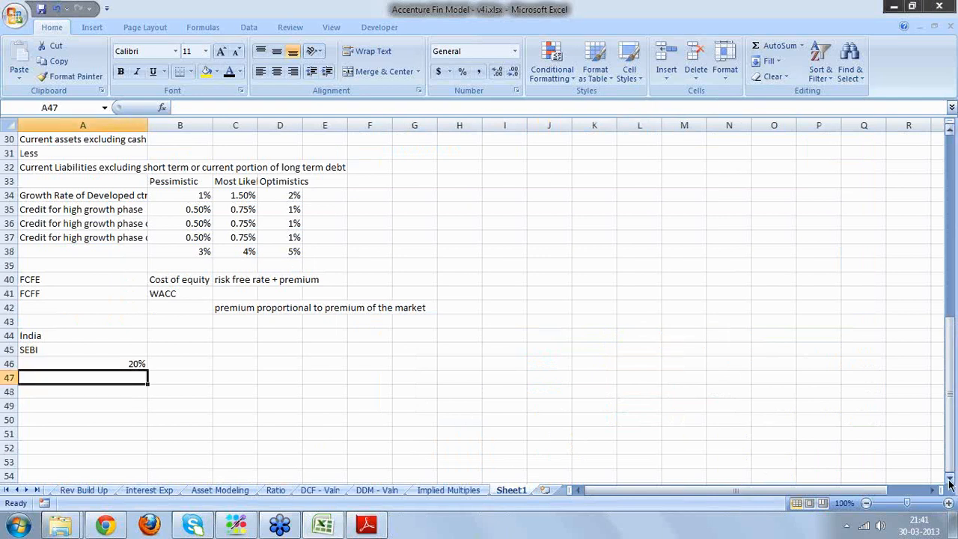
left_click_drag(949, 483, 949, 483)
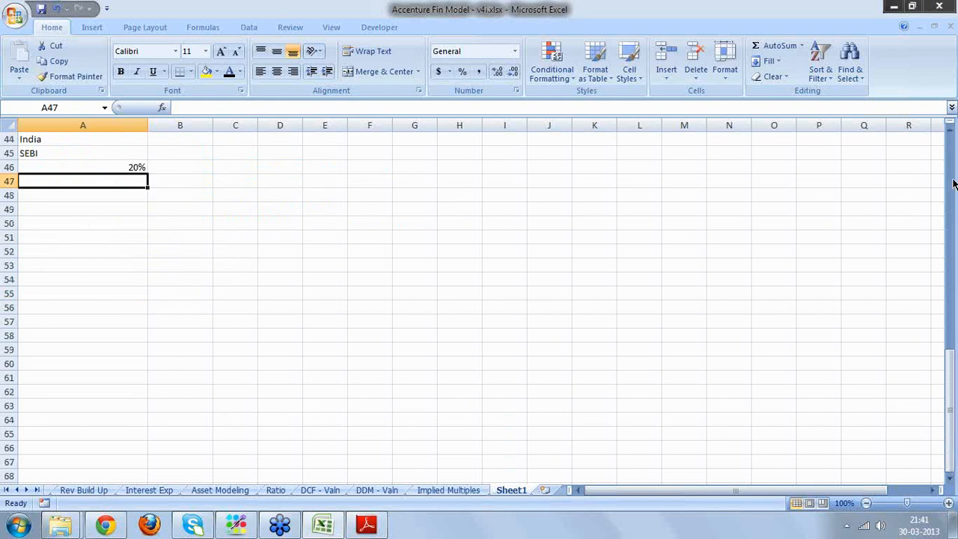
left_click(866, 213)
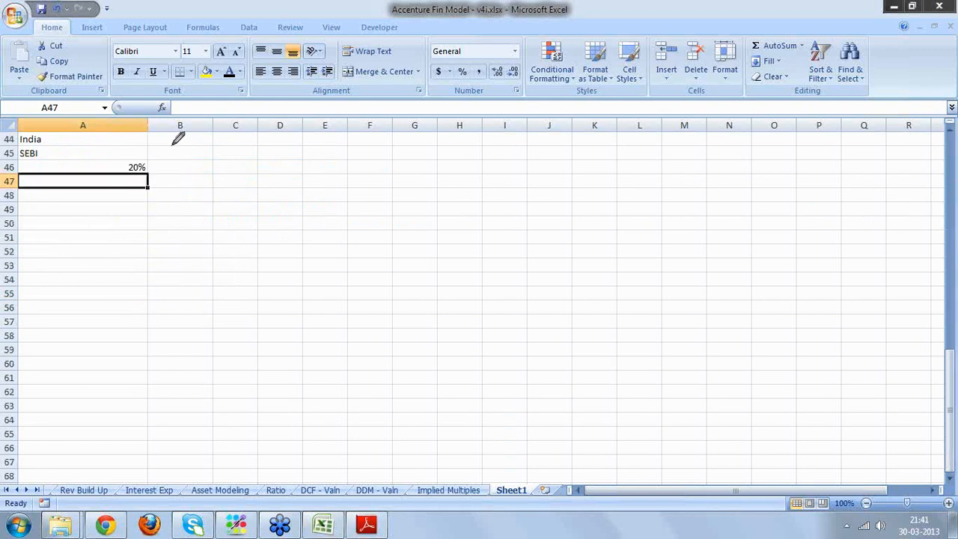
left_click_drag(172, 145, 152, 427)
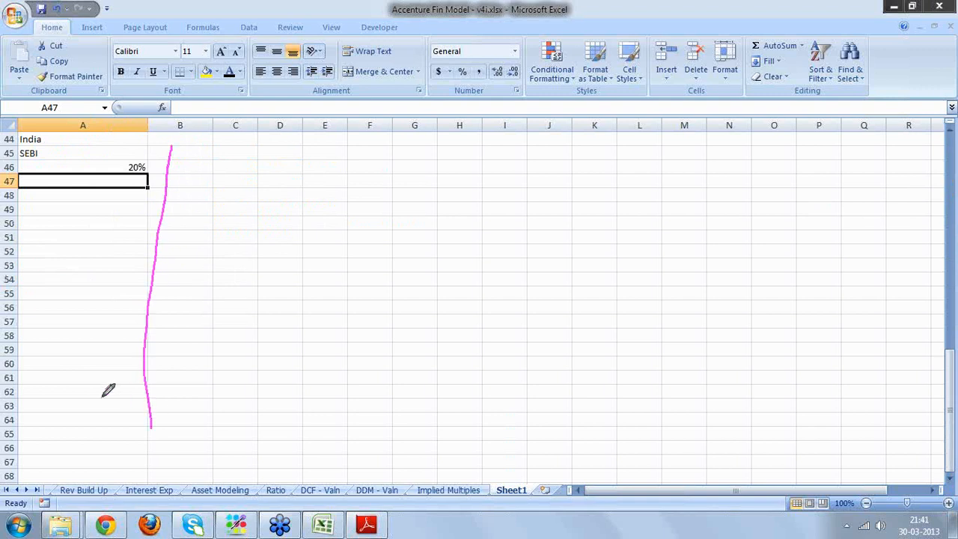
left_click_drag(99, 397, 578, 402)
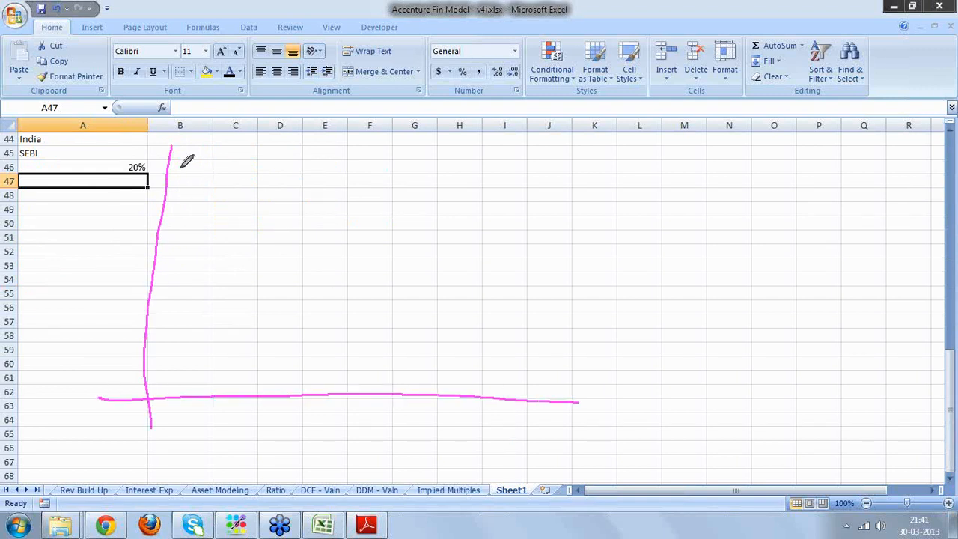
mouse_move(178, 172)
left_mouse_down()
mouse_move(322, 200)
mouse_move(618, 361)
mouse_move(734, 393)
mouse_move(852, 402)
left_mouse_up()
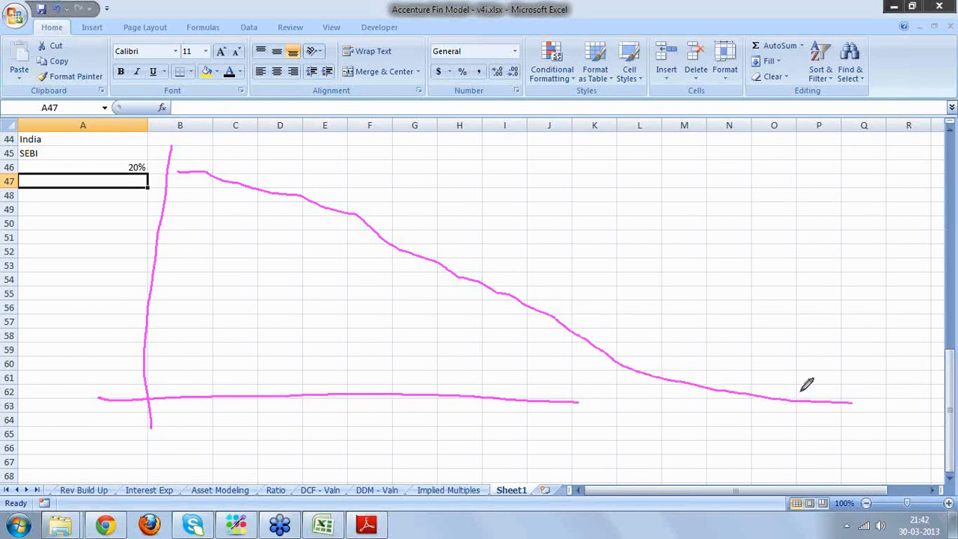
left_click_drag(578, 402, 909, 409)
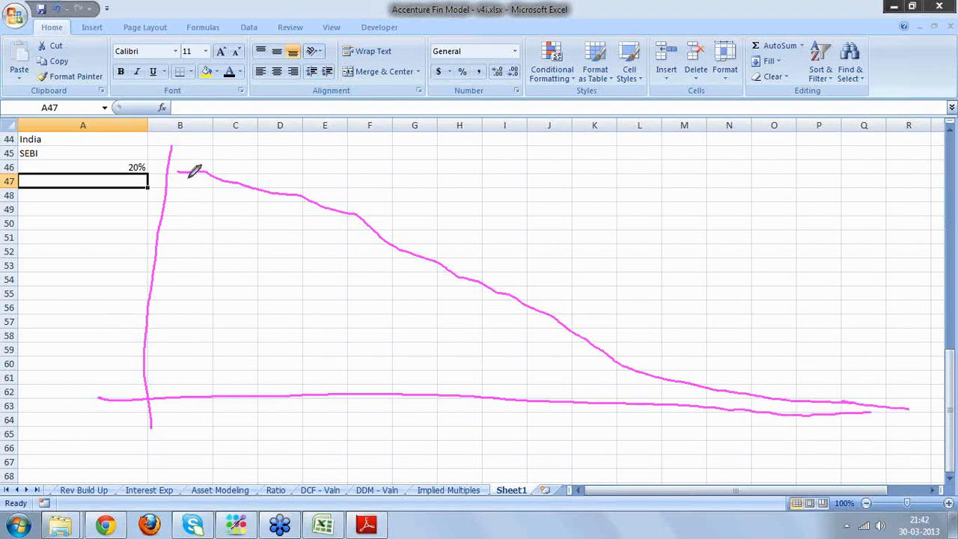
- Label the start of the sketched growth curve 18% and mark points along its decline
left_click_drag(187, 177, 187, 162)
mouse_move(120, 193)
left_mouse_down()
mouse_move(120, 217)
mouse_move(137, 192)
mouse_move(154, 207)
left_mouse_up()
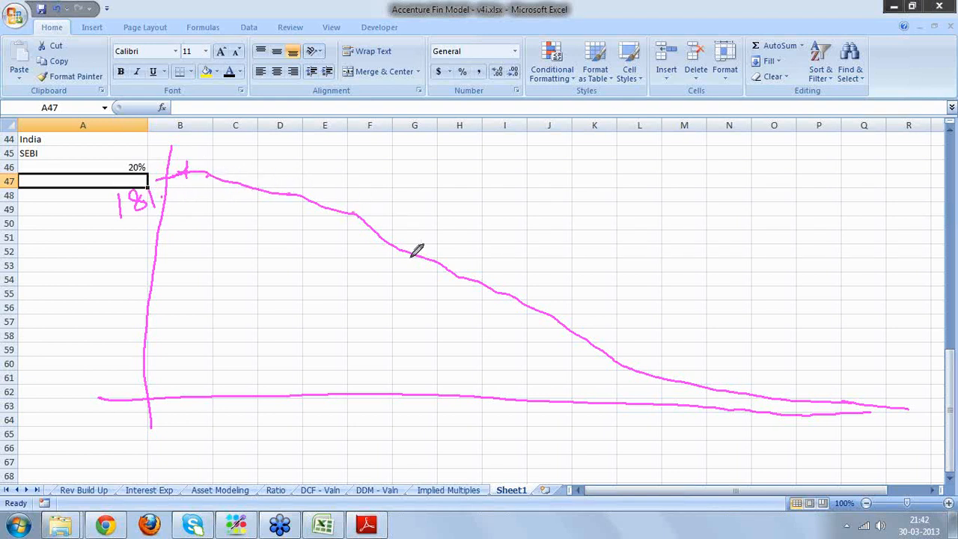
left_click_drag(412, 251, 415, 255)
left_click(478, 282)
left_click(552, 307)
left_click(581, 327)
left_click(637, 345)
- Draw a vertical line from the curve to the horizontal axis at column D and label the curve point 15%
left_click_drag(283, 192, 288, 400)
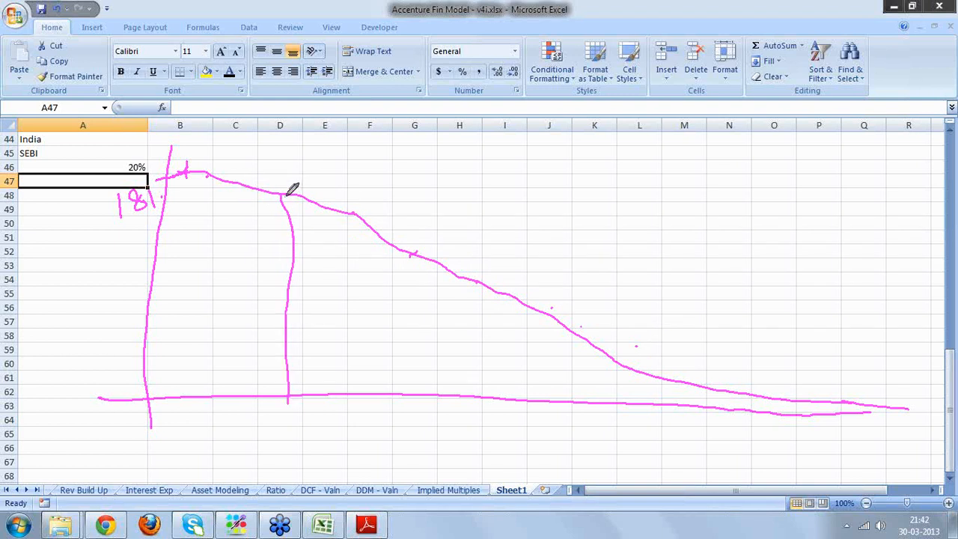
mouse_move(290, 178)
left_mouse_down()
mouse_move(289, 192)
mouse_move(328, 193)
left_mouse_up()
left_click(318, 185)
left_click(332, 182)
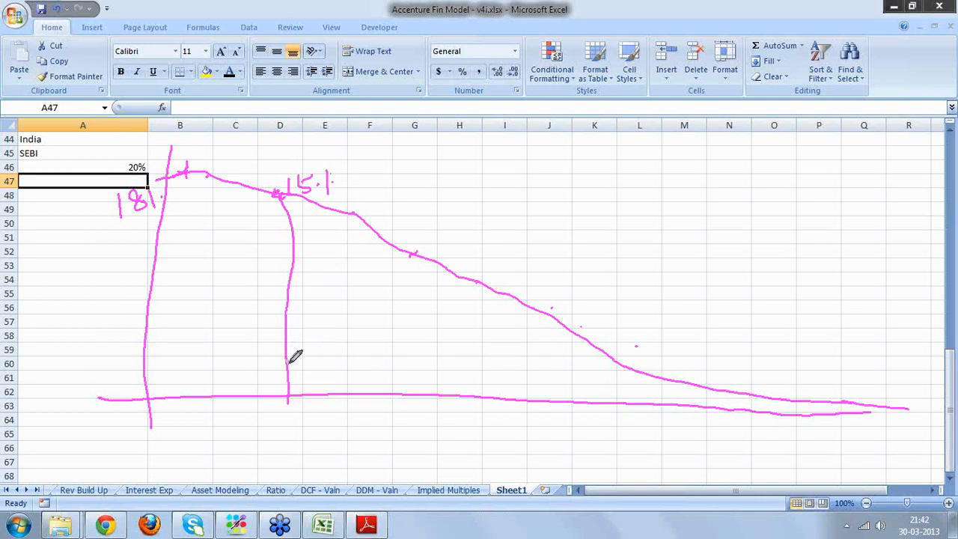
- Draw a roughly horizontal x% growth line from the 15% vertical line and hatch the band beneath it
mouse_move(289, 363)
left_mouse_down()
mouse_move(378, 356)
mouse_move(913, 384)
left_mouse_up()
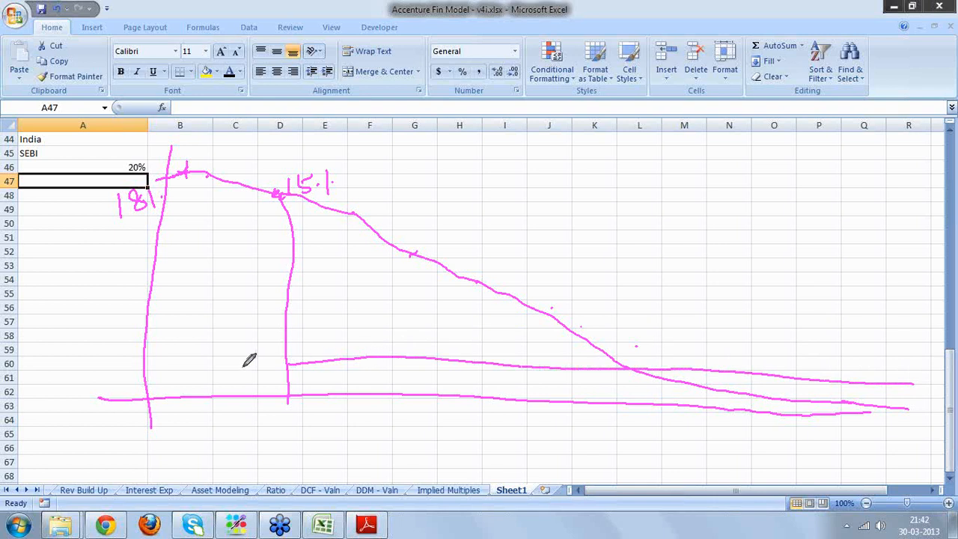
mouse_move(244, 359)
left_mouse_down()
mouse_move(268, 357)
mouse_move(274, 332)
mouse_move(270, 358)
mouse_move(296, 383)
mouse_move(320, 388)
left_mouse_up()
mouse_move(375, 364)
left_mouse_down()
mouse_move(364, 392)
mouse_move(394, 399)
left_mouse_up()
left_click_drag(454, 366, 447, 396)
left_click_drag(494, 369, 488, 396)
left_click(524, 376)
left_click(547, 376)
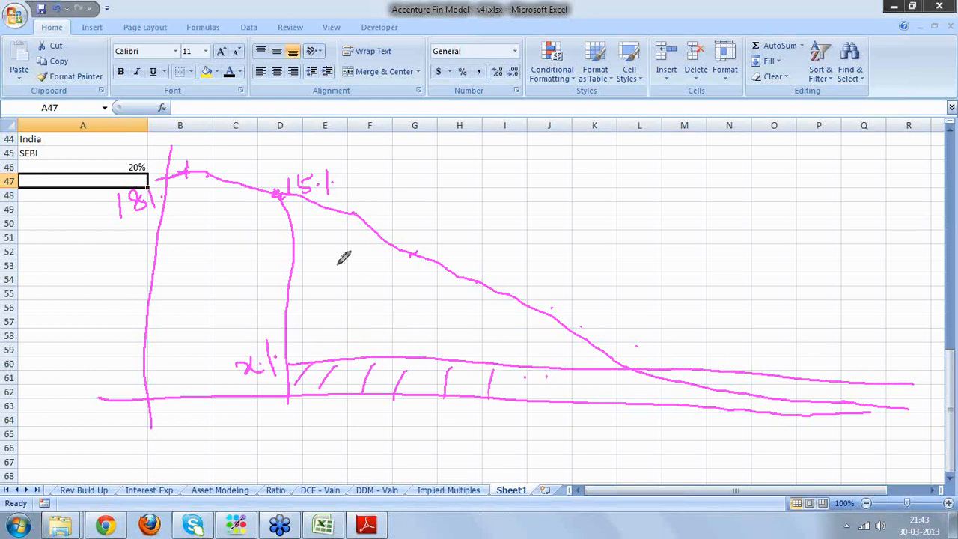
- Shade the area between the declining curve and the x% line with loops, including the part beyond their crossing
mouse_move(288, 208)
left_mouse_down()
mouse_move(325, 250)
mouse_move(406, 265)
mouse_move(567, 345)
mouse_move(753, 400)
mouse_move(890, 408)
left_mouse_up()
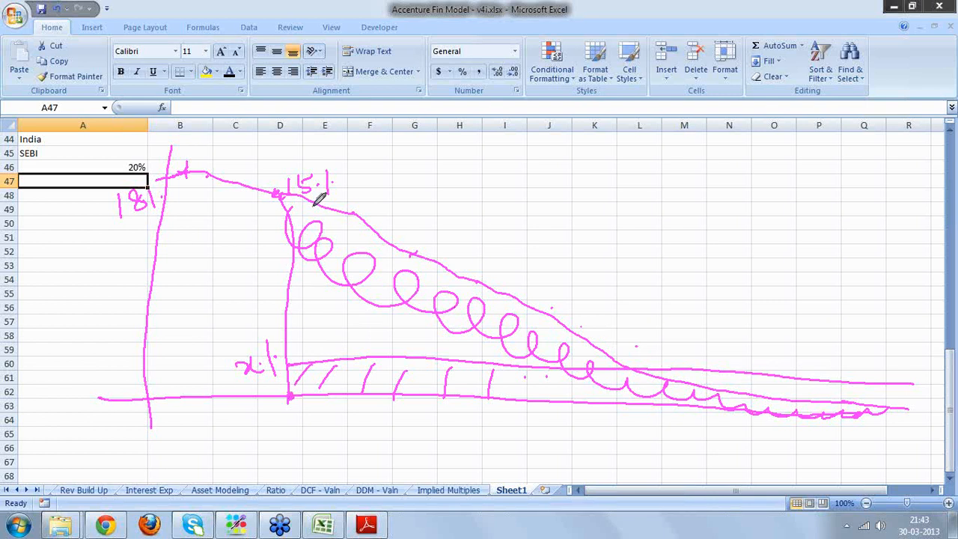
left_click_drag(441, 336, 482, 345)
mouse_move(696, 364)
left_mouse_down()
mouse_move(692, 380)
mouse_move(811, 374)
mouse_move(856, 387)
mouse_move(935, 388)
left_mouse_up()
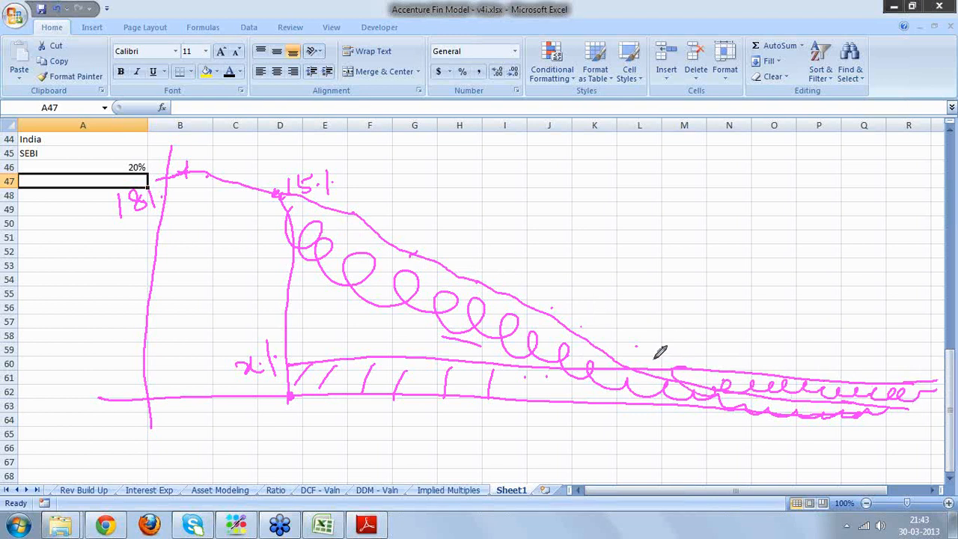
- Mark the curve's crossing with the x% line and draw arrows for the periods before and after it
left_click_drag(630, 364, 622, 415)
left_click_drag(317, 385, 322, 416)
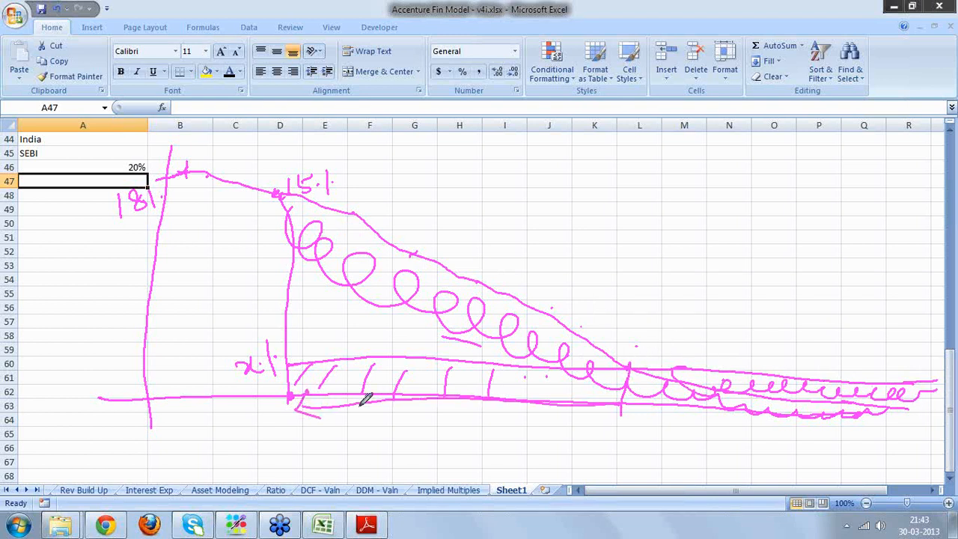
mouse_move(590, 386)
left_mouse_down()
mouse_move(620, 400)
mouse_move(604, 418)
left_mouse_up()
mouse_move(636, 343)
left_mouse_down()
mouse_move(635, 309)
mouse_move(943, 318)
mouse_move(907, 330)
left_mouse_up()
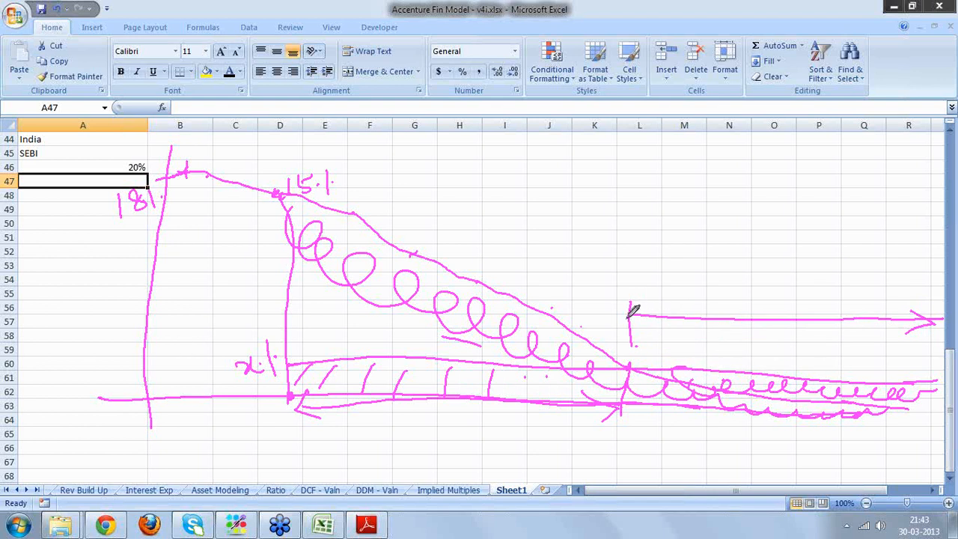
- Circle the x% label, add a second vertical line at column I, and shade the areas between curve and x% line around the crossing
mouse_move(371, 258)
left_mouse_down()
mouse_move(359, 259)
mouse_move(388, 292)
mouse_move(453, 272)
mouse_move(462, 297)
left_mouse_up()
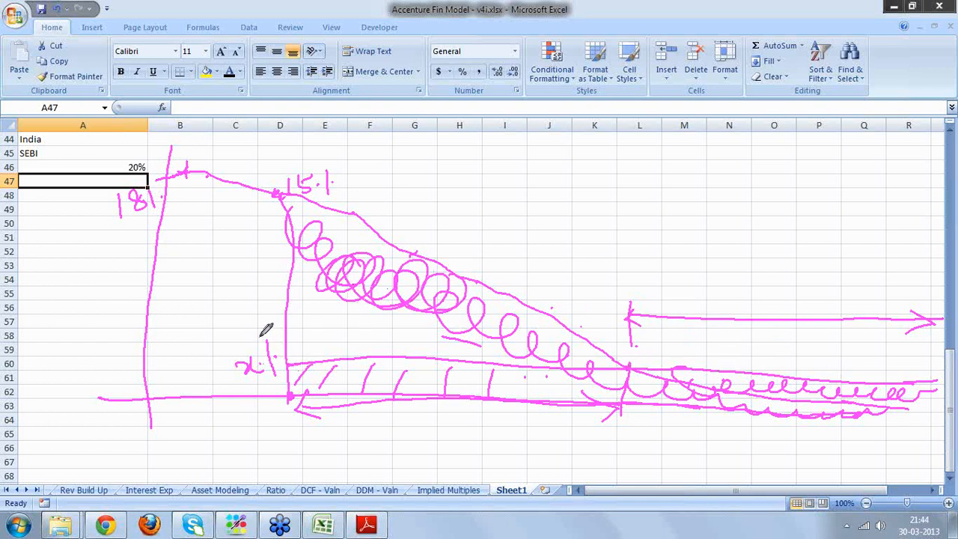
mouse_move(265, 329)
left_mouse_down()
mouse_move(246, 376)
mouse_move(295, 354)
mouse_move(255, 337)
left_mouse_up()
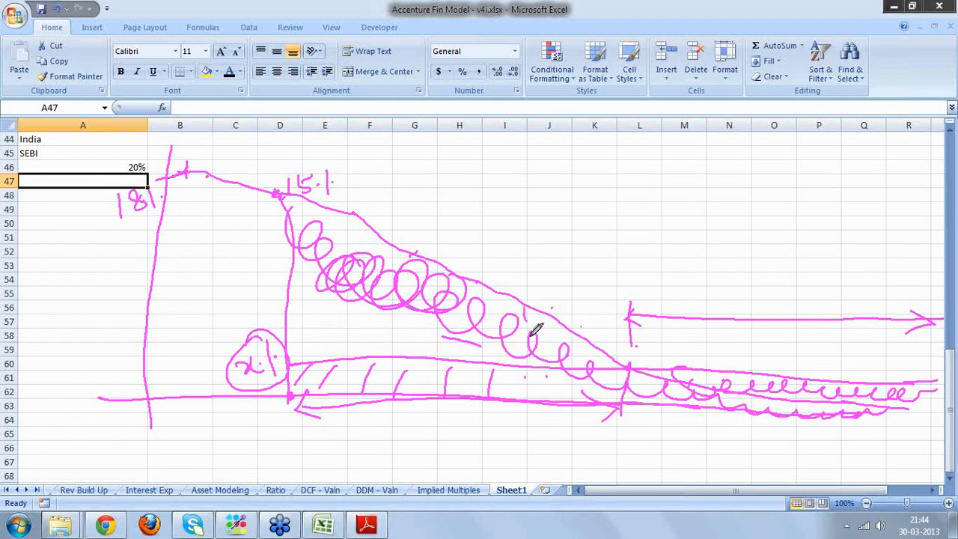
left_click_drag(533, 333, 526, 419)
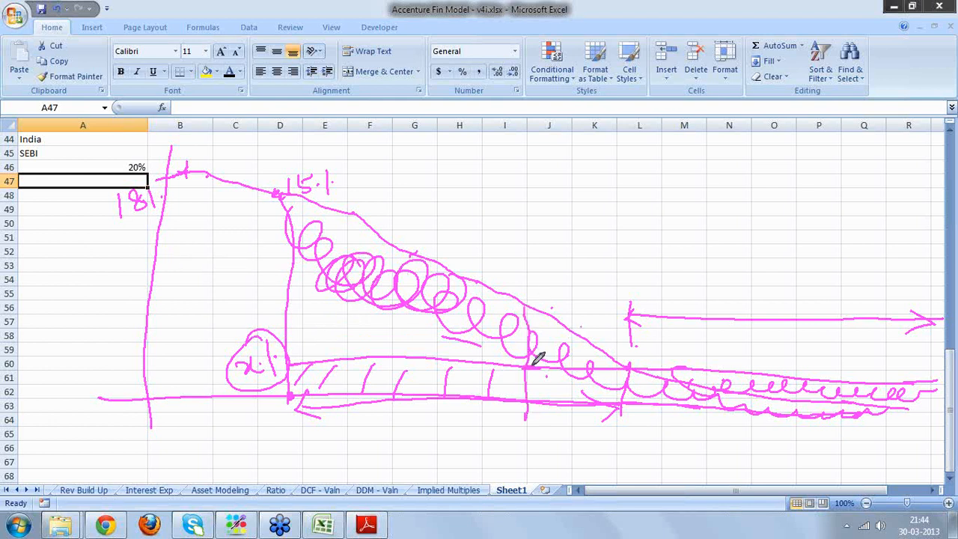
mouse_move(541, 334)
left_mouse_down()
mouse_move(557, 327)
mouse_move(605, 342)
mouse_move(618, 362)
left_mouse_up()
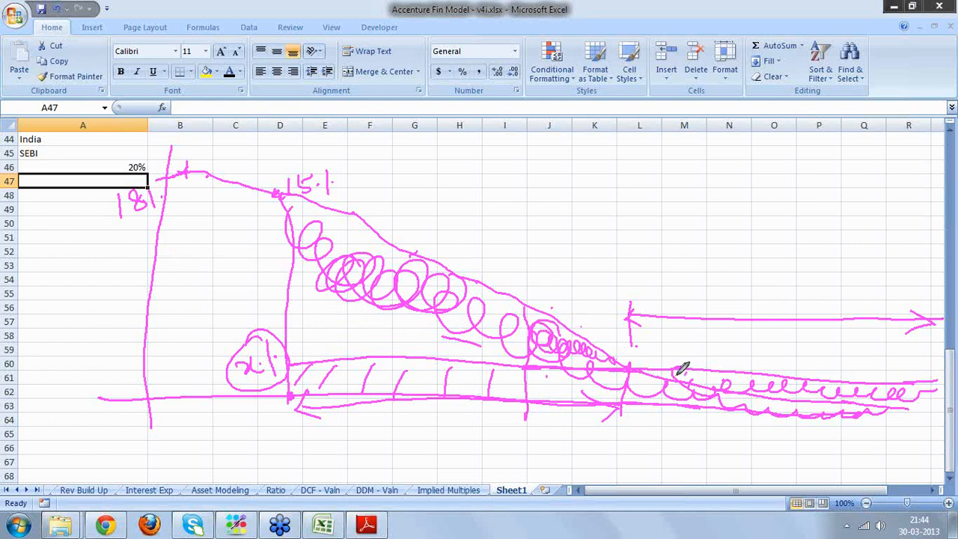
left_click_drag(682, 368, 740, 385)
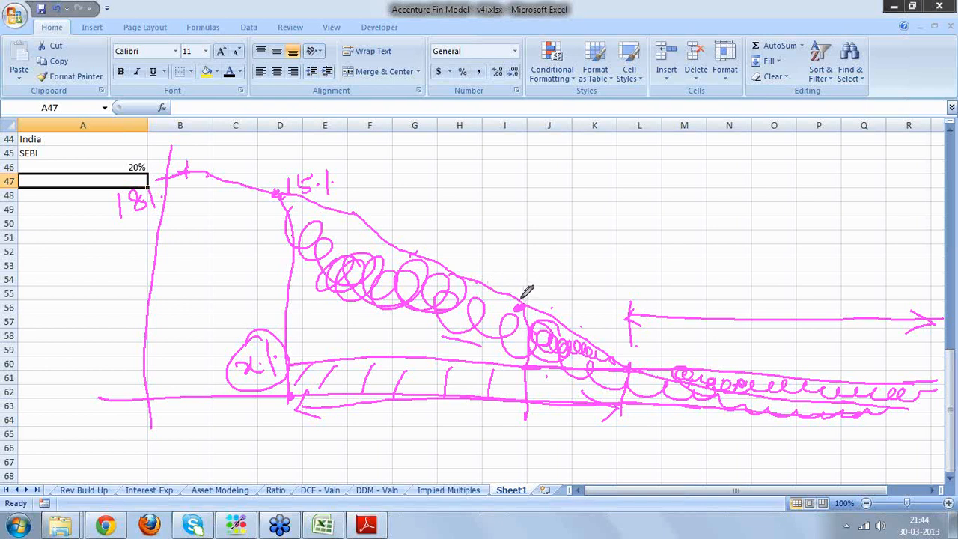
- Mark the curve point at the second vertical line and draw a higher growth line from the vertical axis, shading the area above it
mouse_move(523, 297)
left_mouse_down()
mouse_move(528, 279)
mouse_move(541, 280)
left_mouse_up()
mouse_move(144, 335)
left_mouse_down()
mouse_move(262, 320)
mouse_move(522, 332)
left_mouse_up()
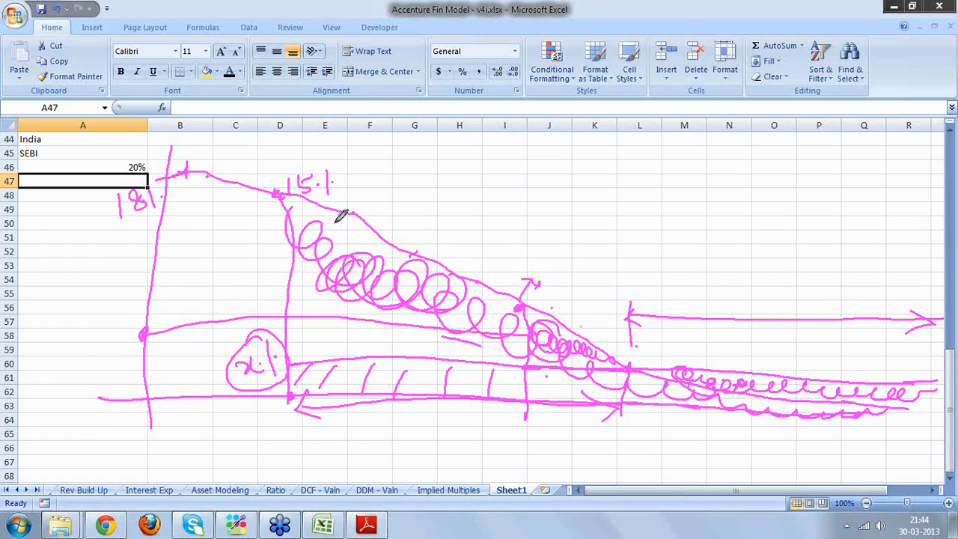
left_click_drag(288, 233, 289, 210)
mouse_move(317, 250)
left_mouse_down()
mouse_move(359, 289)
mouse_move(407, 263)
mouse_move(468, 314)
left_mouse_up()
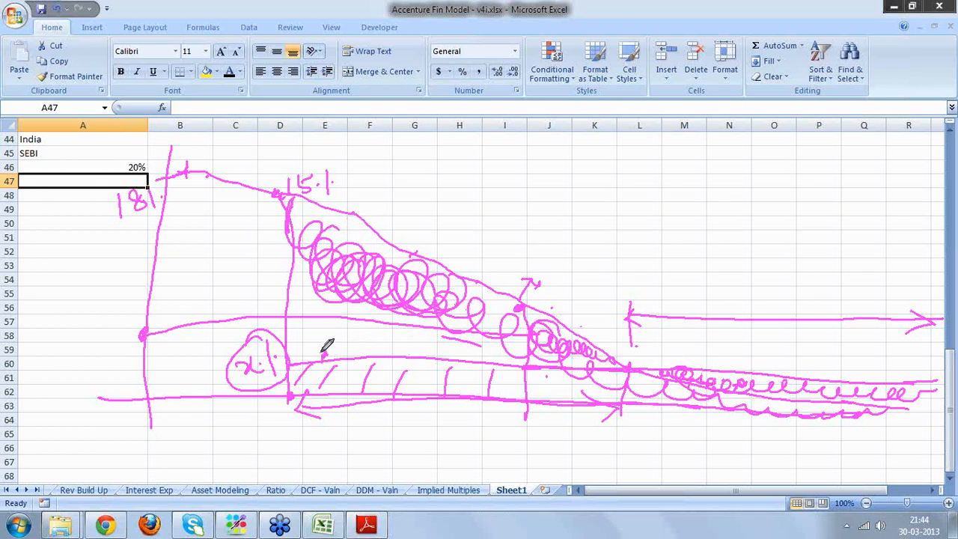
left_click_drag(289, 357, 522, 362)
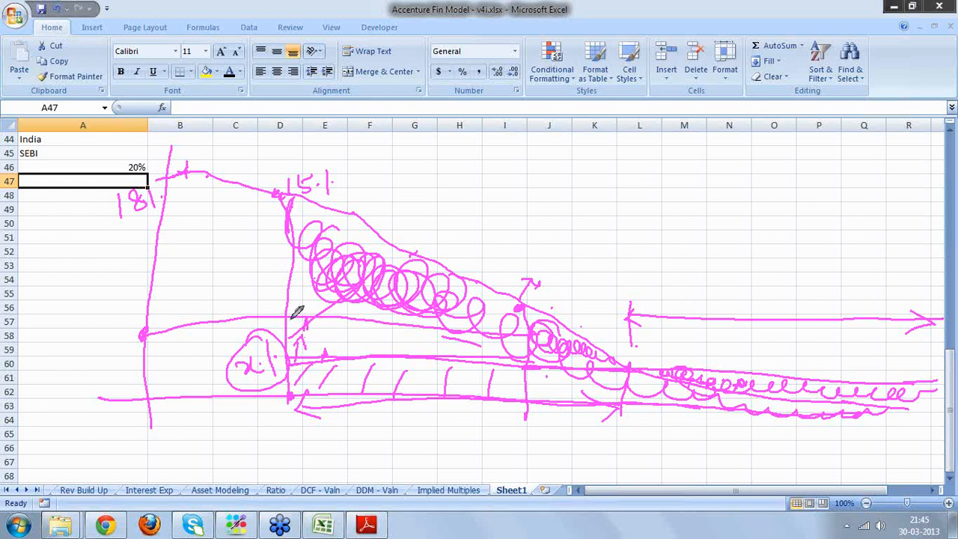
- Extend the higher growth line to about column N, shade the area beneath it, and clear the whole pen drawing
mouse_move(307, 283)
left_mouse_down()
mouse_move(343, 241)
mouse_move(334, 238)
left_mouse_up()
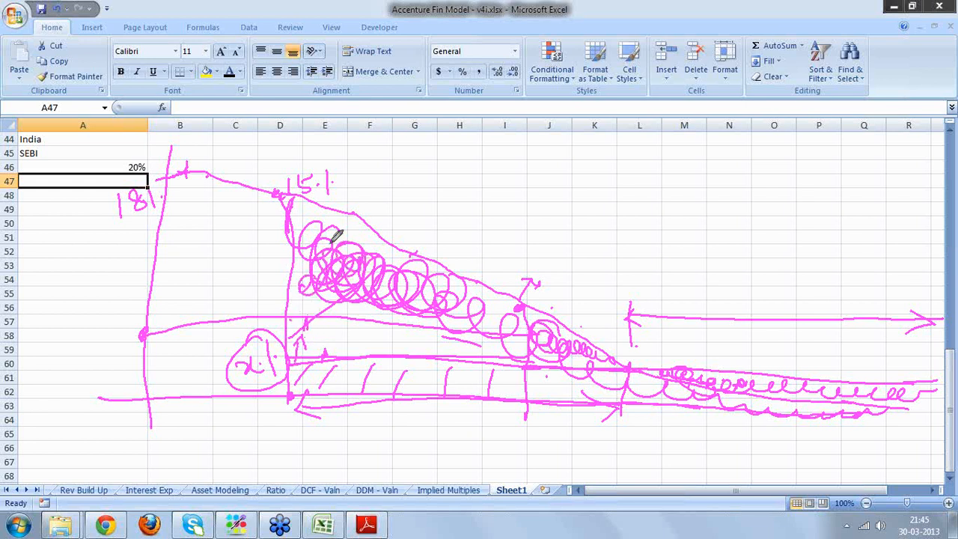
left_click_drag(561, 329, 730, 347)
left_click_drag(632, 347, 730, 354)
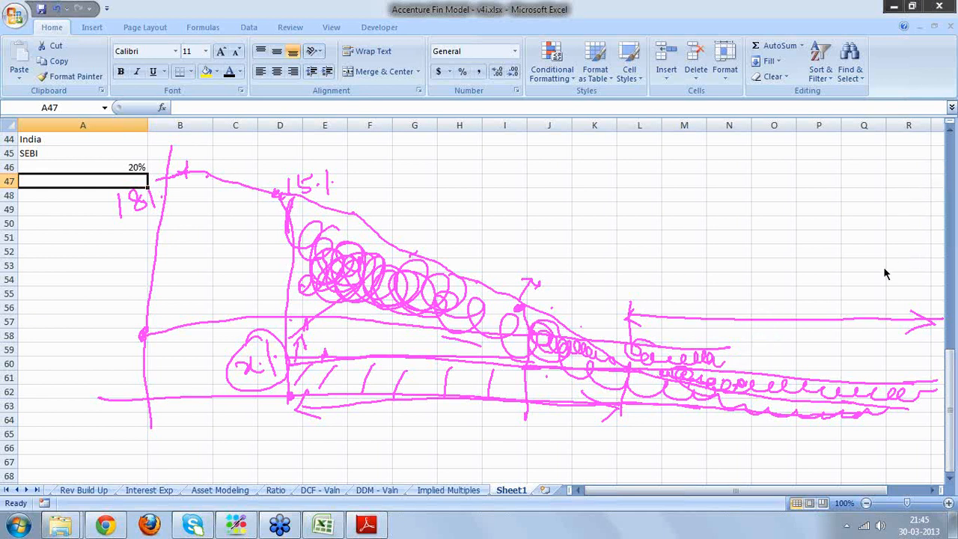
key("Escape")
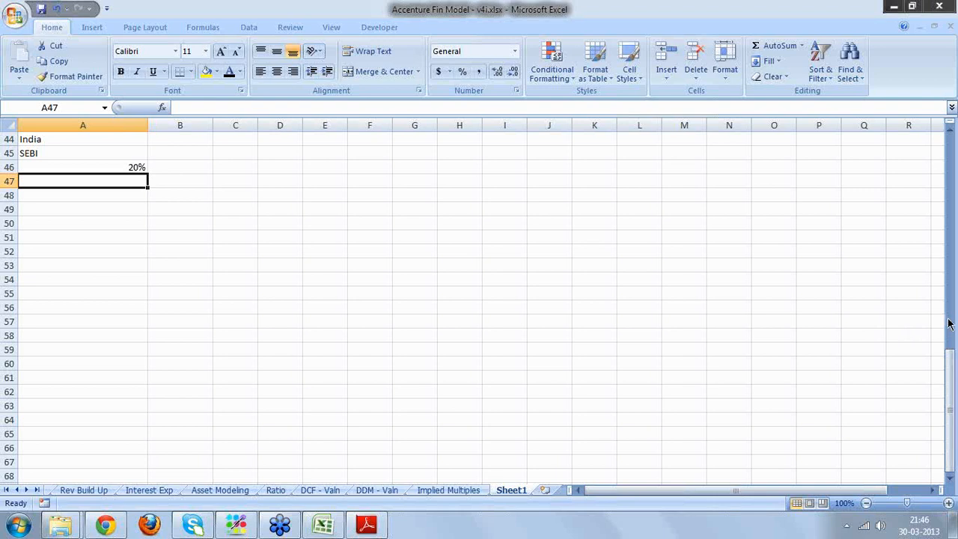
- Review the Sheet1 notes back up to the horizon of projections and select the projection periods by company stage in A9:C12
left_click(481, 297)
key("Up")
key("Up")
key("Up")
key("Up")
key("Up")
key("Up")
key("Up")
key("Up")
key("Up")
key("Up")
key("Up")
key("Up")
key("Up")
key("Up")
key("Up")
key("Up")
key("Up")
key("Up")
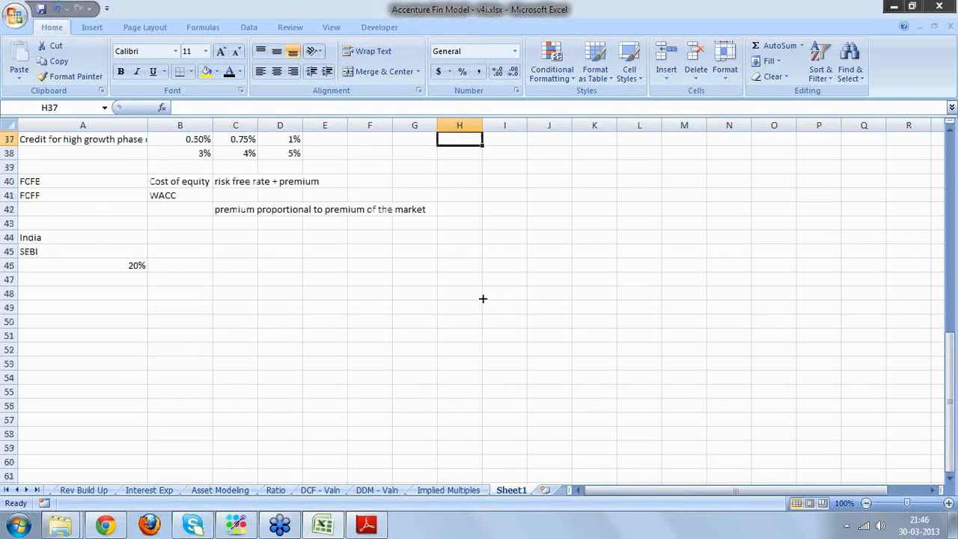
key("Up")
key("Up")
key("Up")
key("Up")
key("Up")
key("Up")
key("Up")
key("Up")
key("Up")
key("Up")
key("Up")
key("Up")
key("Up")
key("Up")
key("Up")
key("Up")
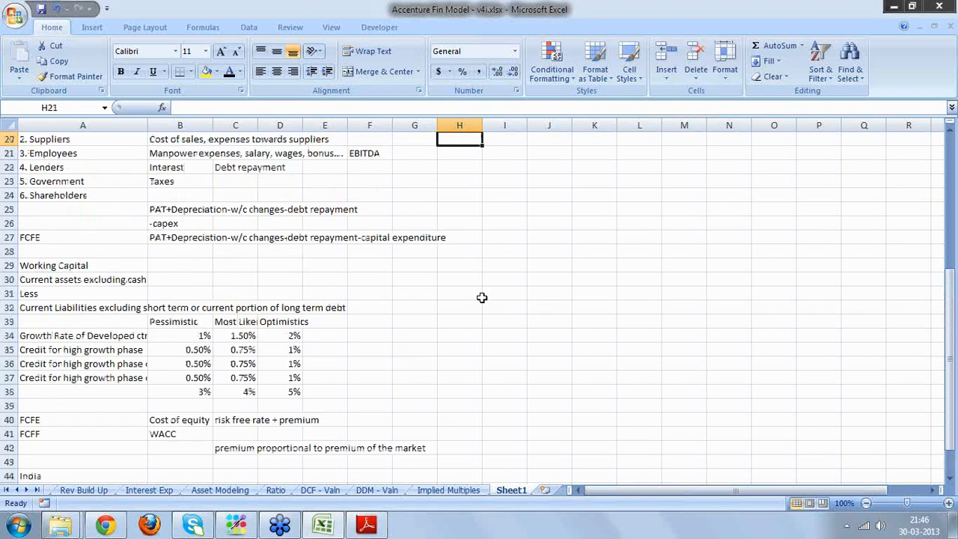
key("Up")
key("Up")
key("Up")
key("Up")
key("Up")
key("Up")
key("Up")
key("Up")
key("Up")
key("Up")
key("Up")
key("Up")
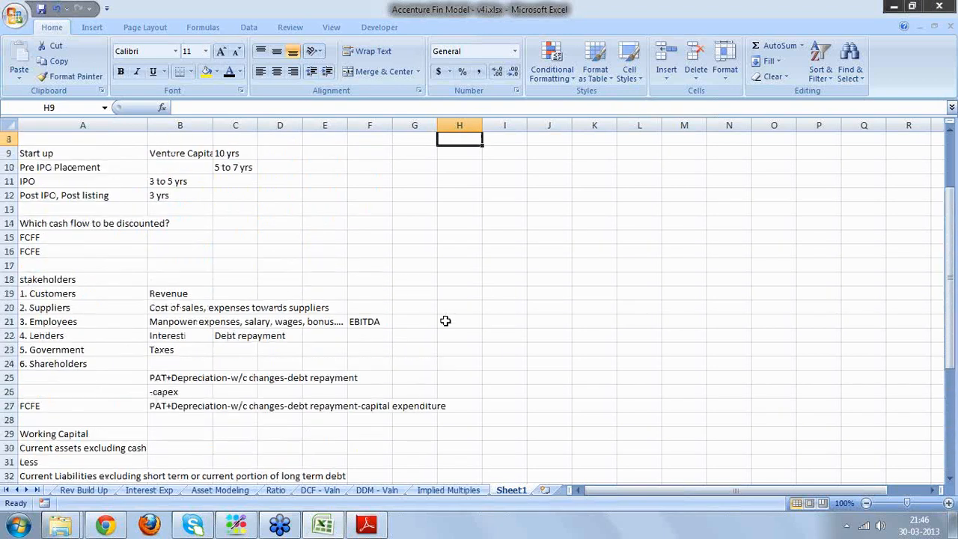
key("Up")
key("Up")
key("Up")
key("Up")
key("Up")
key("Up")
key("Up")
left_click_drag(33, 250, 253, 295)
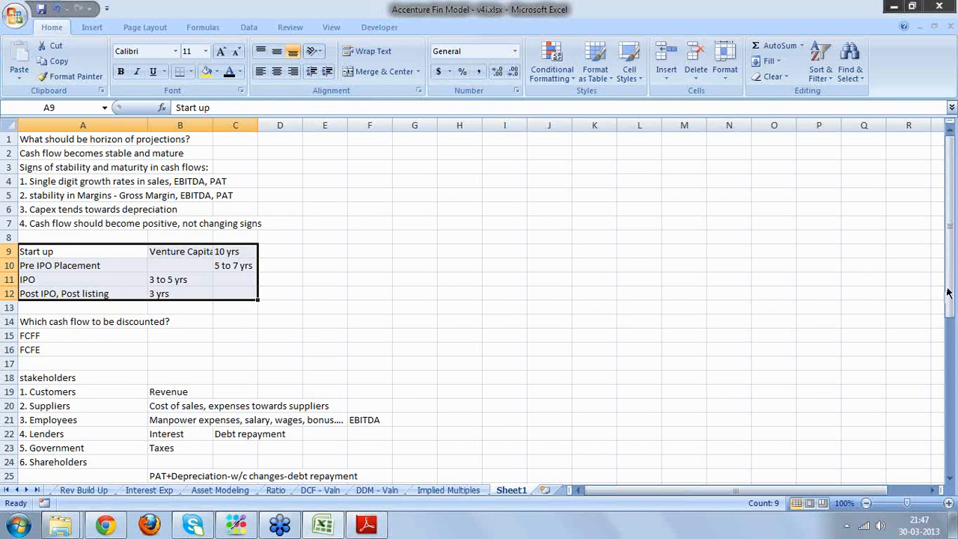
- Review the Sheet1 notes from the stakeholder cash flows down to the growth rate scenarios and the cost of equity and WACC entries
left_click_drag(948, 293, 948, 293)
key("Down")
key("Down")
key("Down")
key("Down")
key("Down")
key("Down")
key("Down")
key("Down")
key("Down")
key("Down")
key("Down")
key("Down")
key("Down")
key("Down")
key("Down")
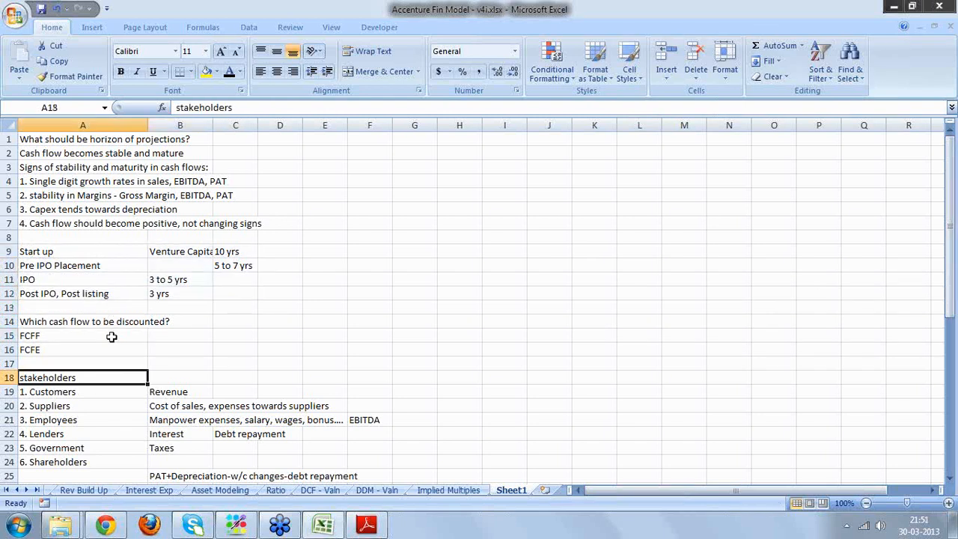
key("Down")
key("Down")
key("Down")
key("Down")
key("Down")
key("Down")
key("Down")
key("Down")
key("Down")
key("Down")
key("Down")
key("Down")
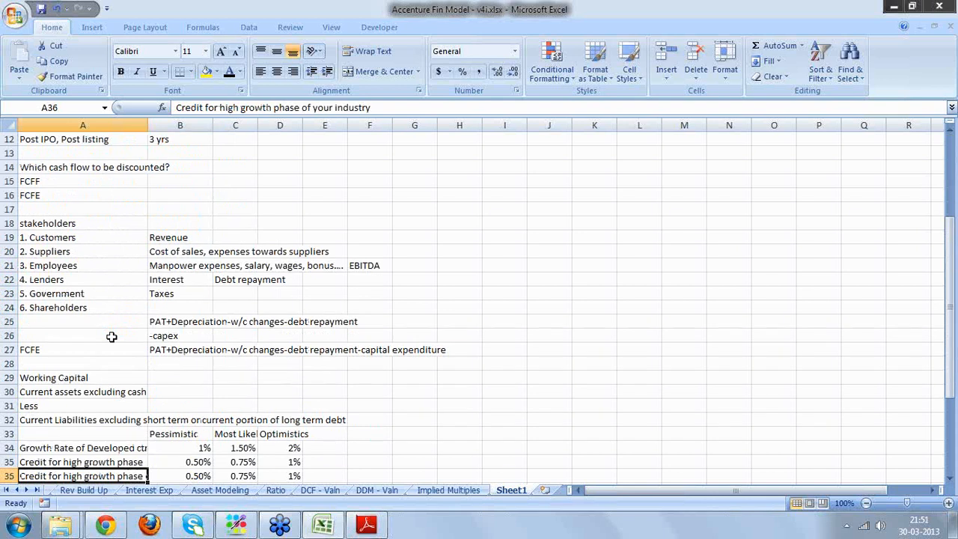
key("Down")
key("Down")
key("Down")
key("Down")
key("Down")
key("Down")
key("Down")
key("Down")
key("Down")
key("Down")
key("Down")
key("Down")
key("Down")
key("Down")
key("Down")
key("Down")
key("Down")
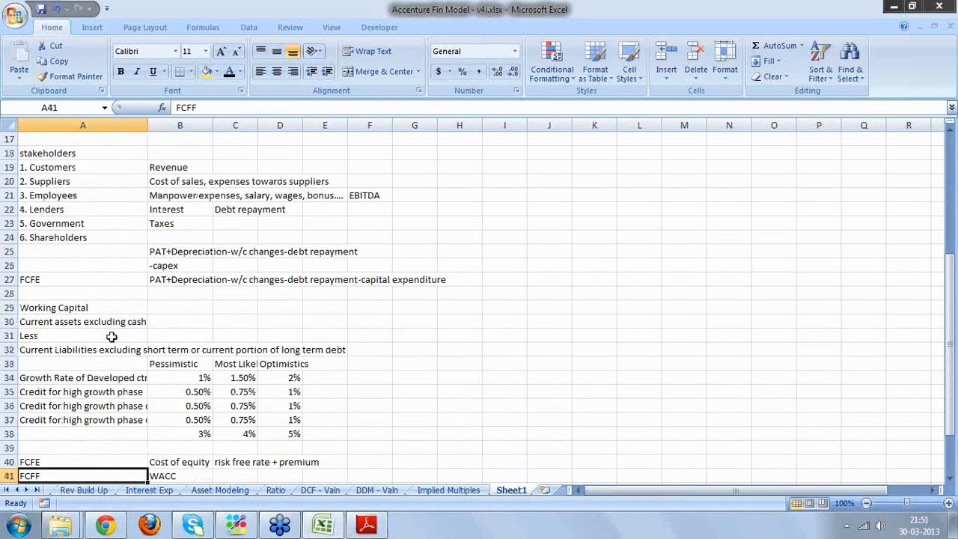
key("Up")
key("Up")
key("Up")
key("Up")
key("Up")
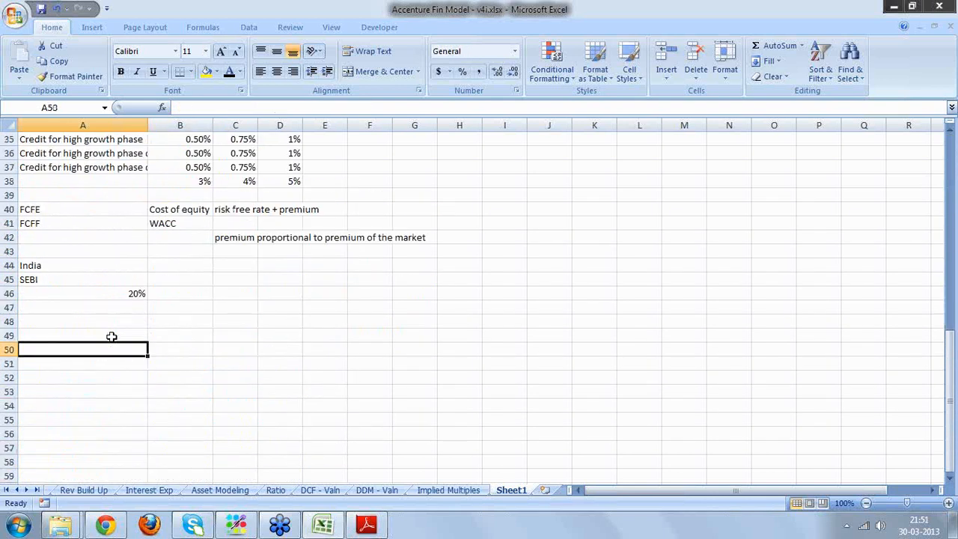
- Enter the heading "DDM" in A48 and "Eligibility for DDM" beneath it in A49 on Sheet1
type("DDM")
key("Return")
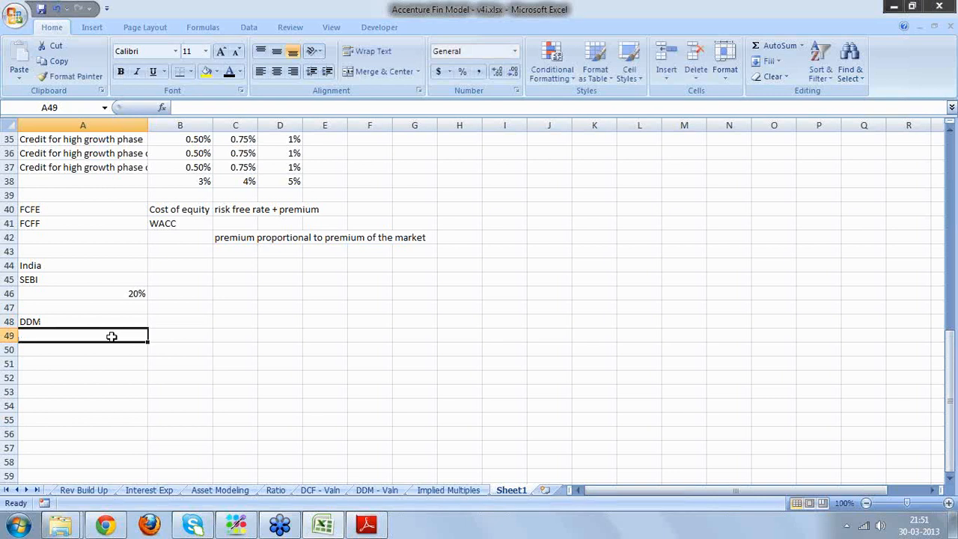
type("Eligibili")
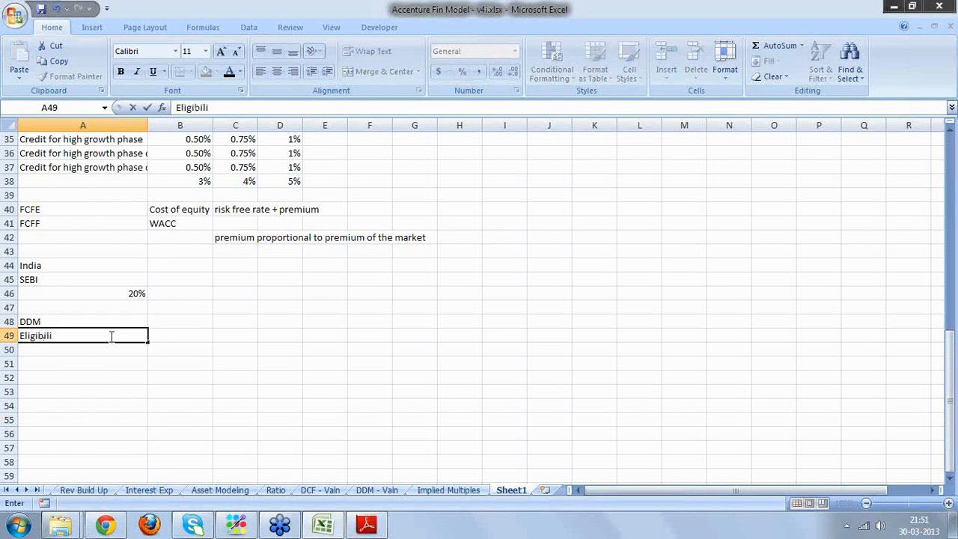
type("ty for DDM")
key("Return")
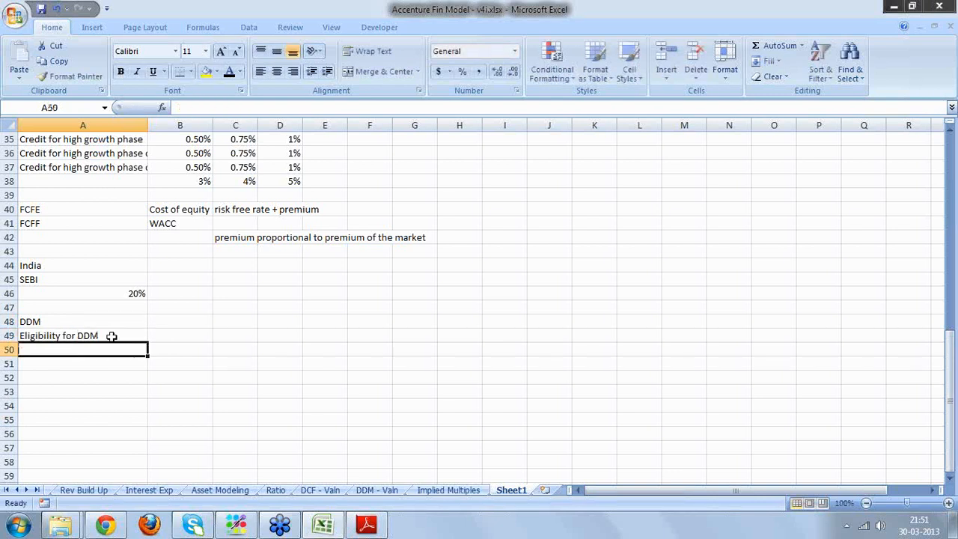
- Enter the first eligibility criterion in A50: "1. Company should have a dividend history"
type("1. Company")
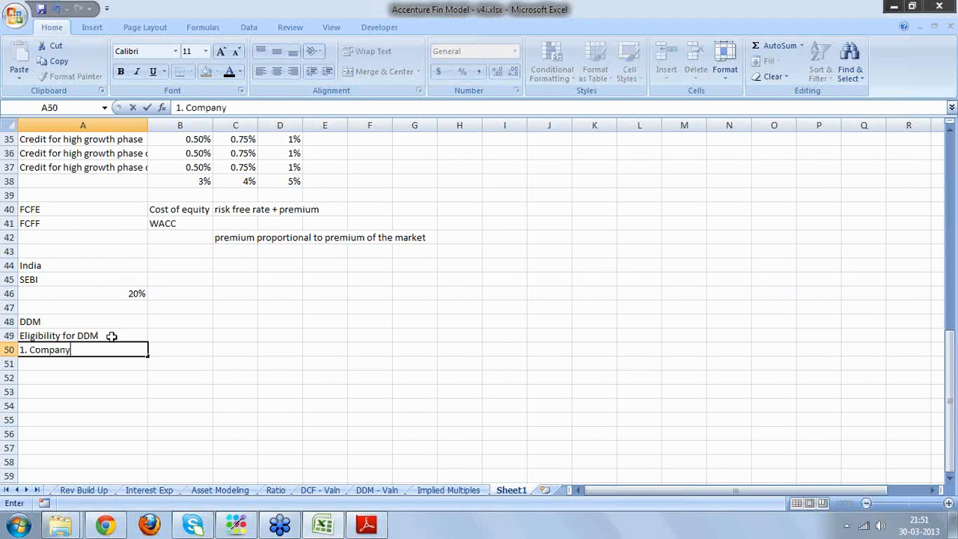
type(" should have a ")
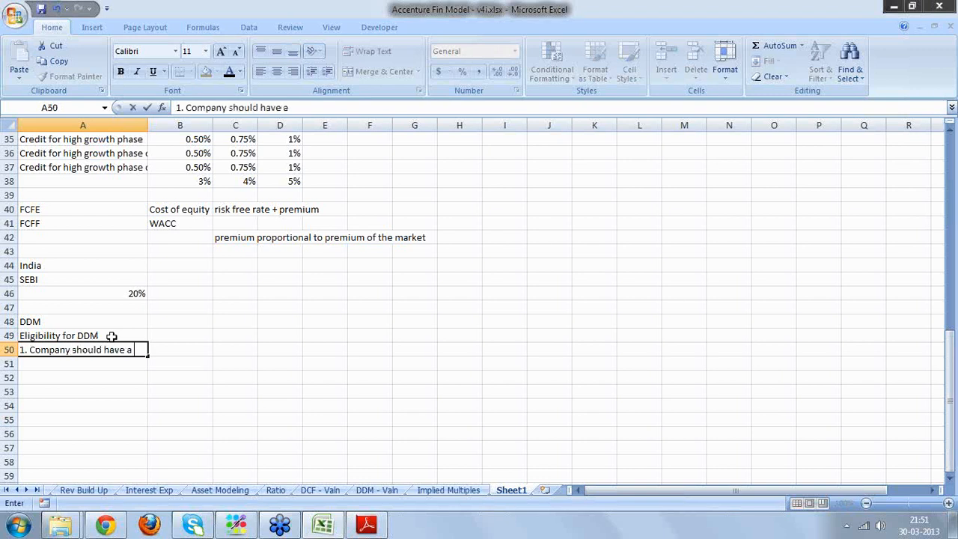
type("dividend")
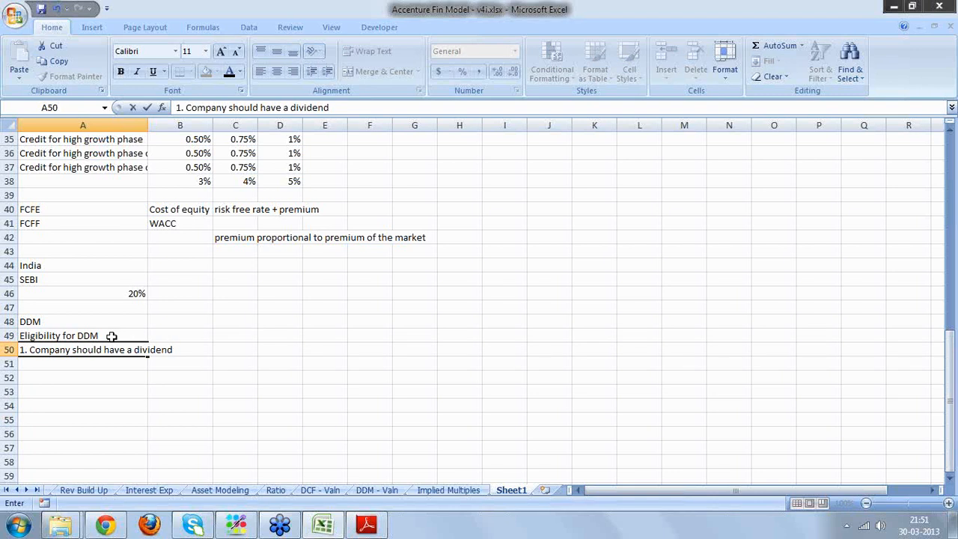
type("history")
key("Return")
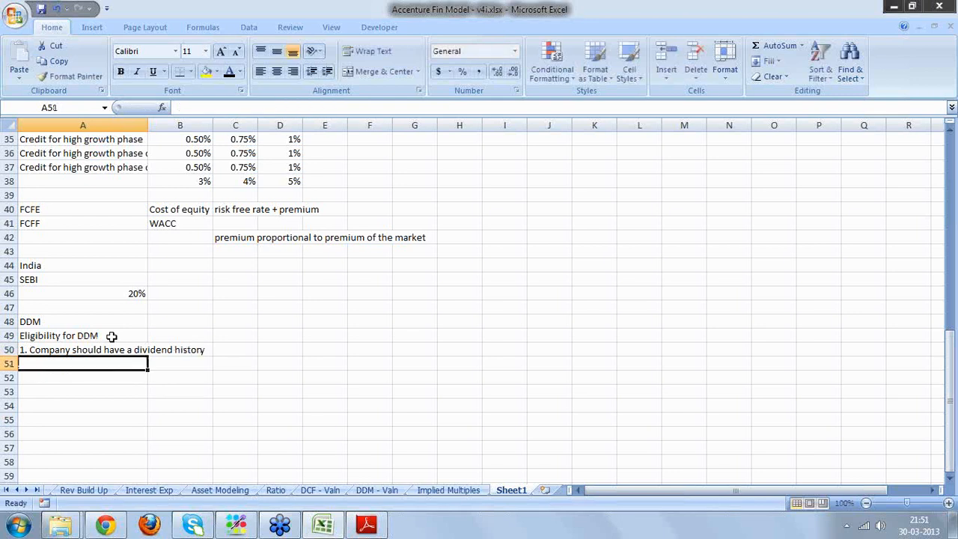
- Enter the second criterion in A51: "2. Dividend payments should be continuous at least for last 3 to 5 yrs"
type("2. Divide")
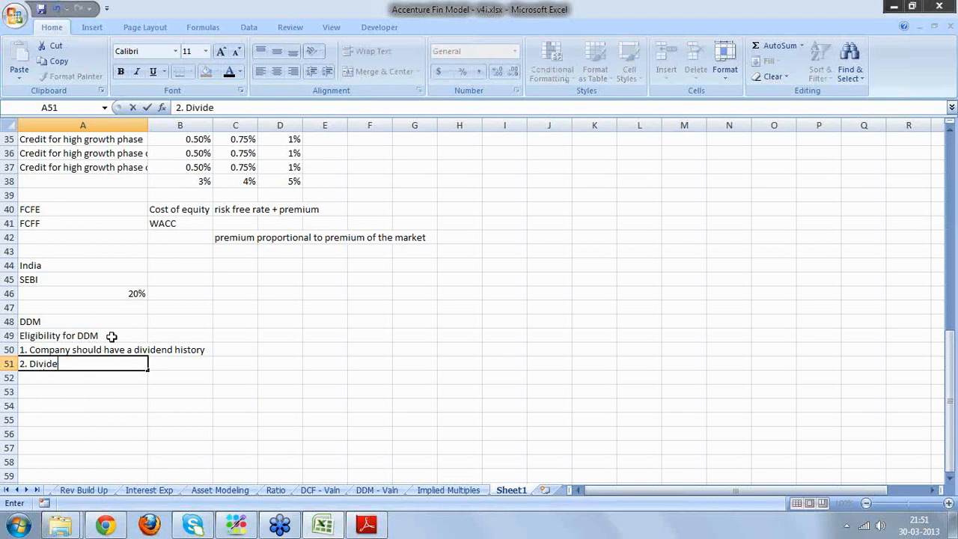
type("nd payments ")
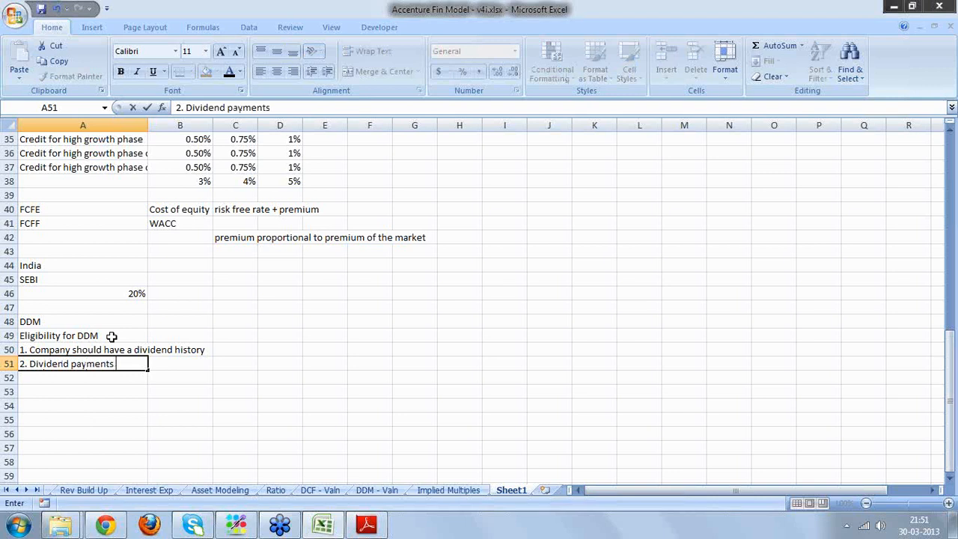
type("should be conti")
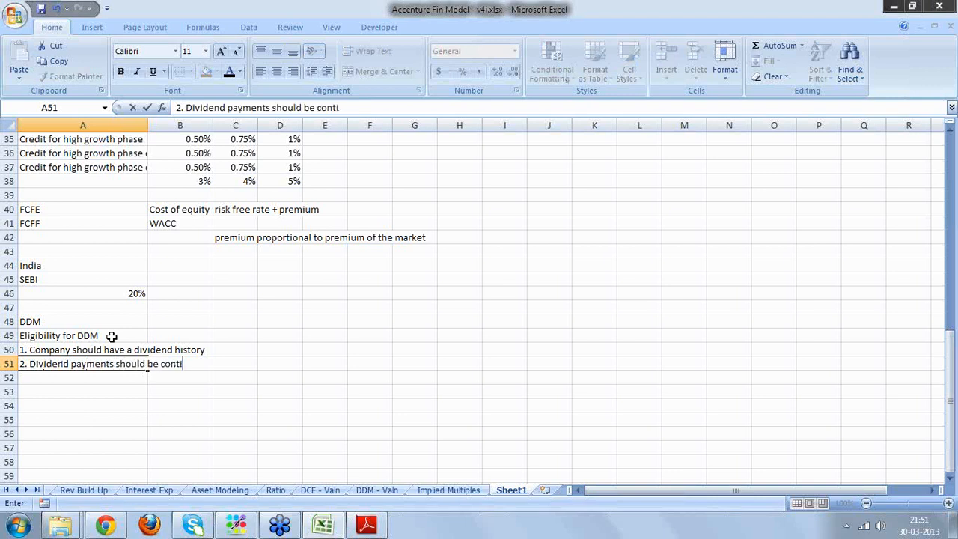
type("nuous at lea")
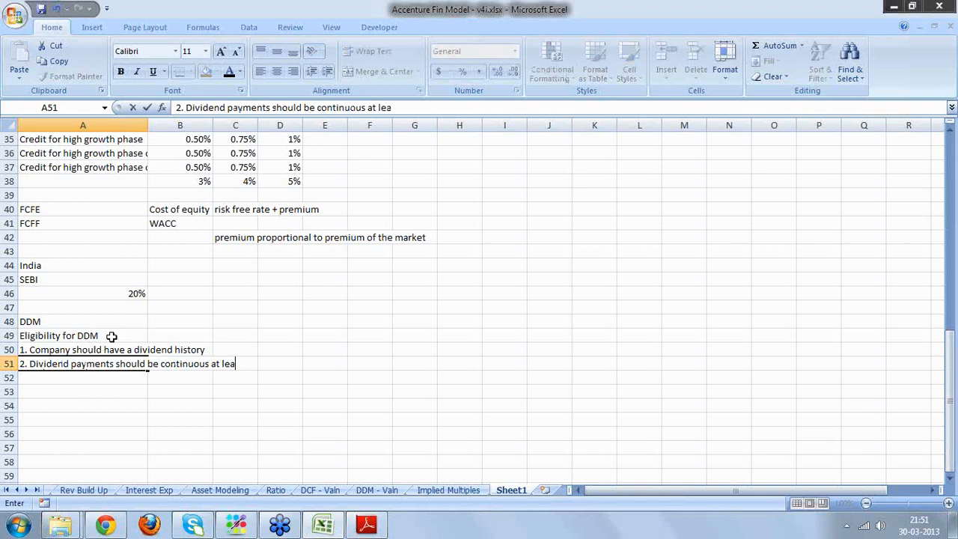
type("st for last ")
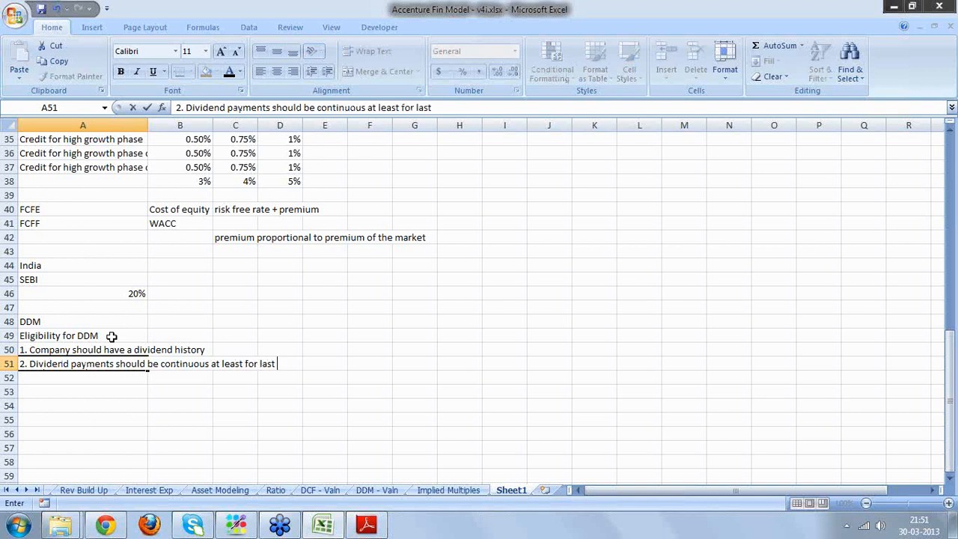
type("3 to 5 yrs")
key("Return")
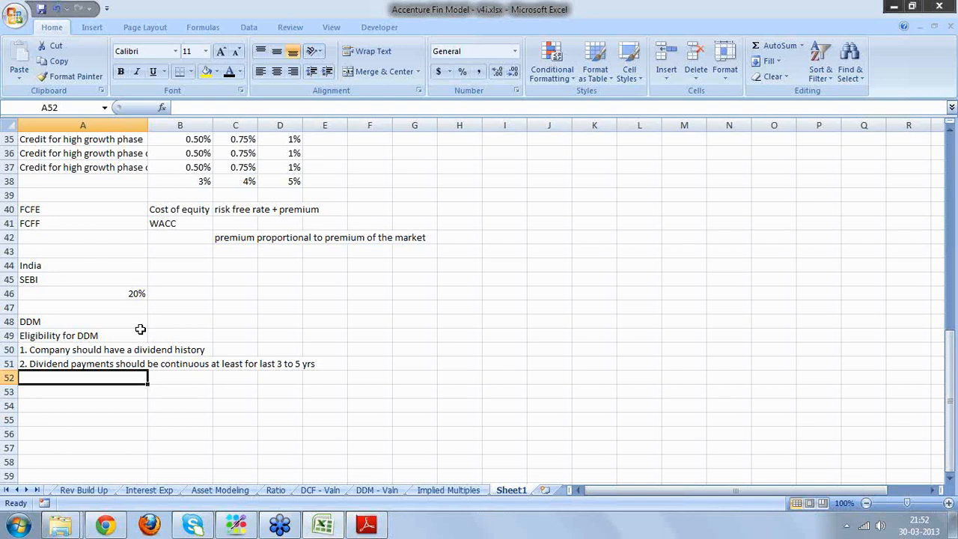
- Enter the third criterion in A52: "3. Dividend per share should be increasing"
type("3. D")
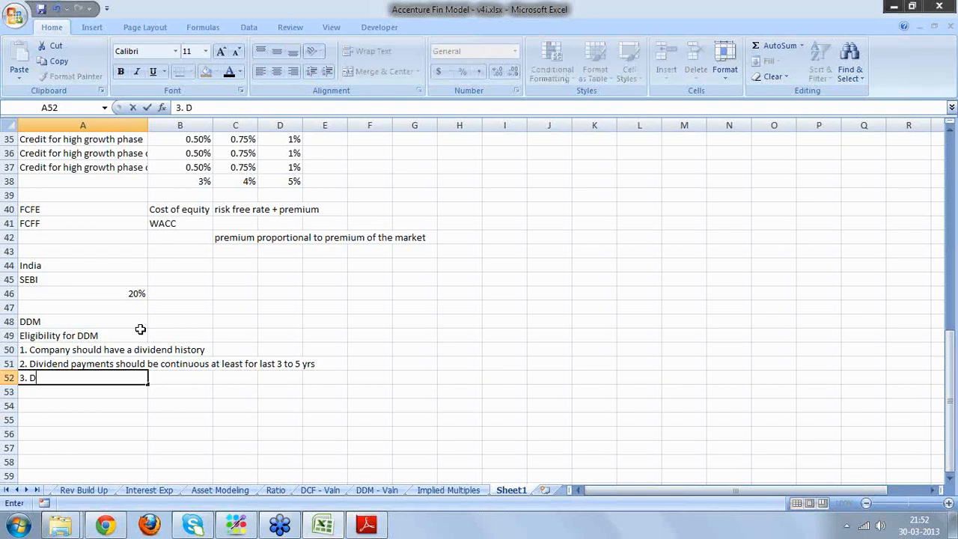
type("ividend per sh")
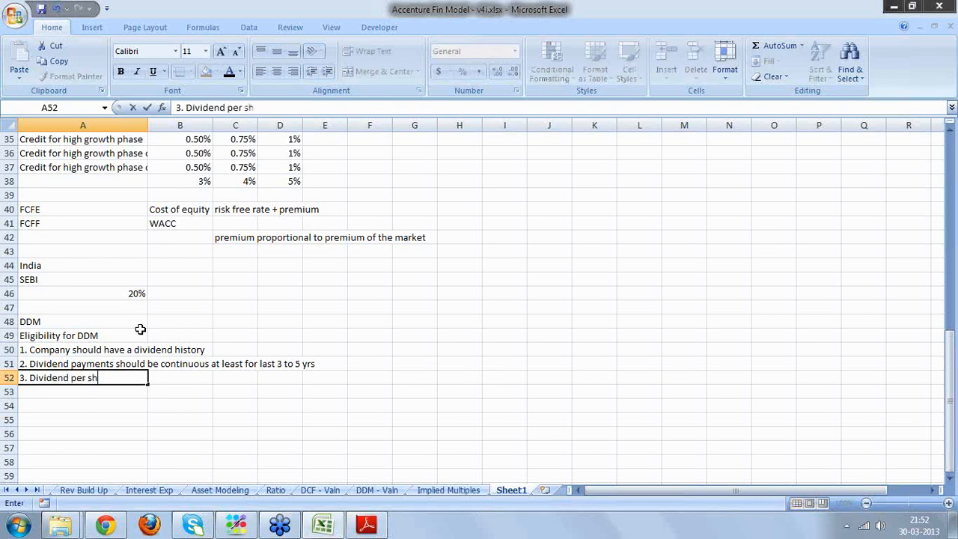
type("are should be increasing")
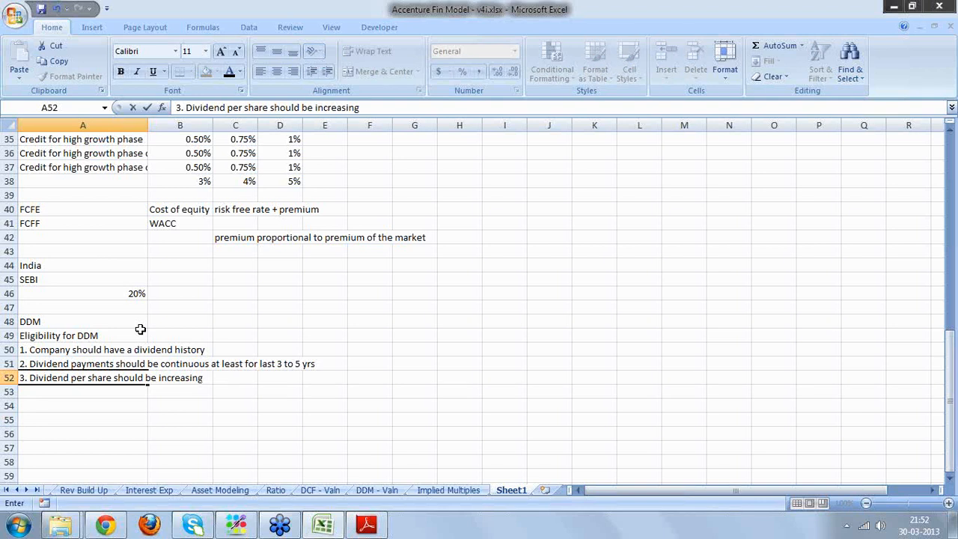
key("Return")
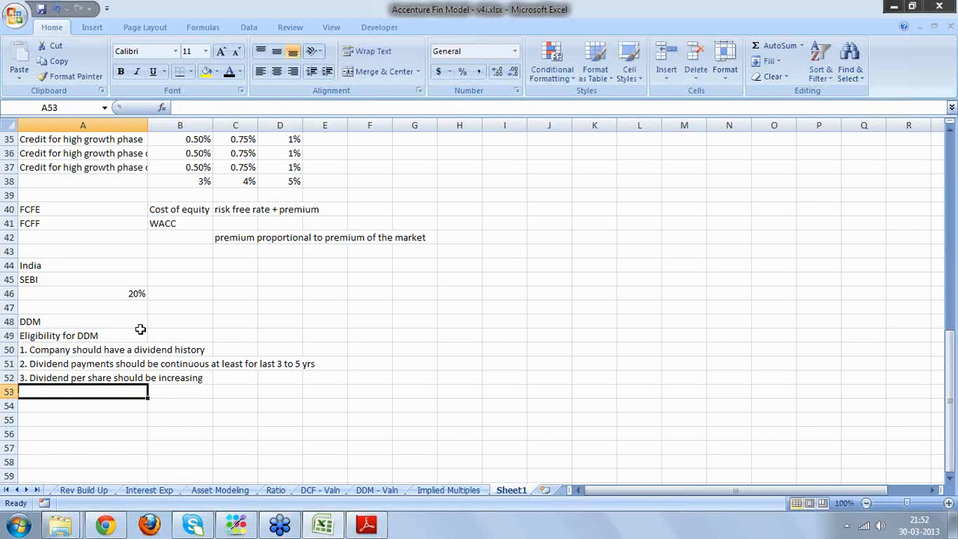
- Extend the third criterion in A52 with the words "at least constant"
key("Up")
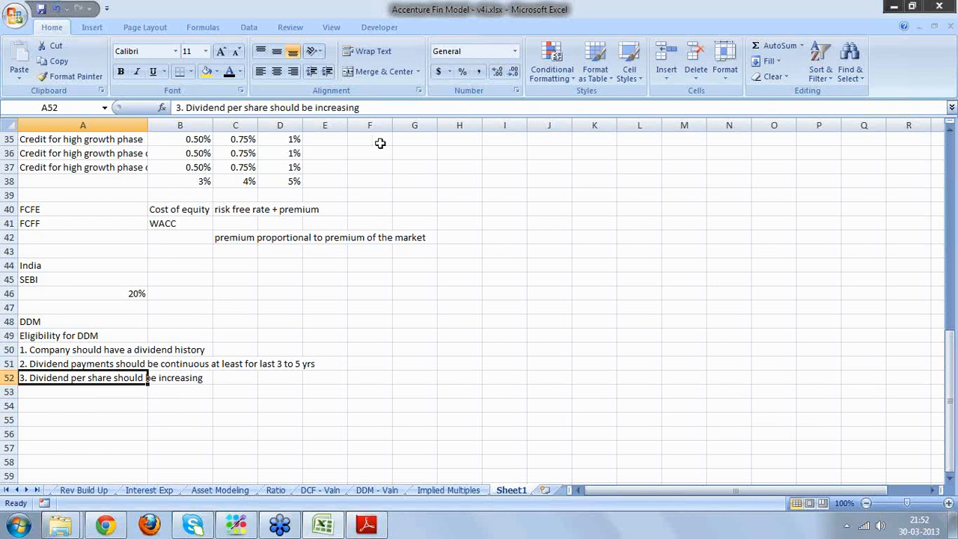
left_click(371, 108)
type("at")
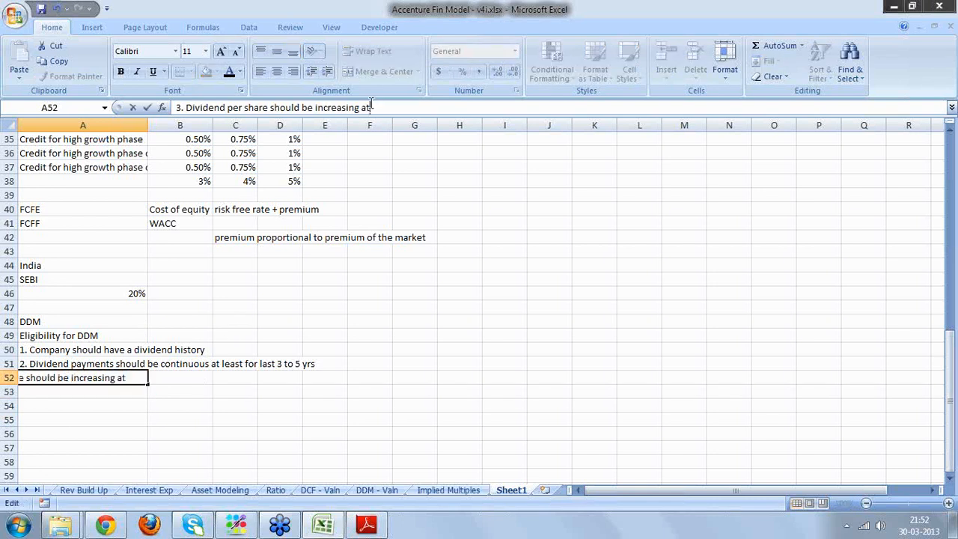
type(" least constant")
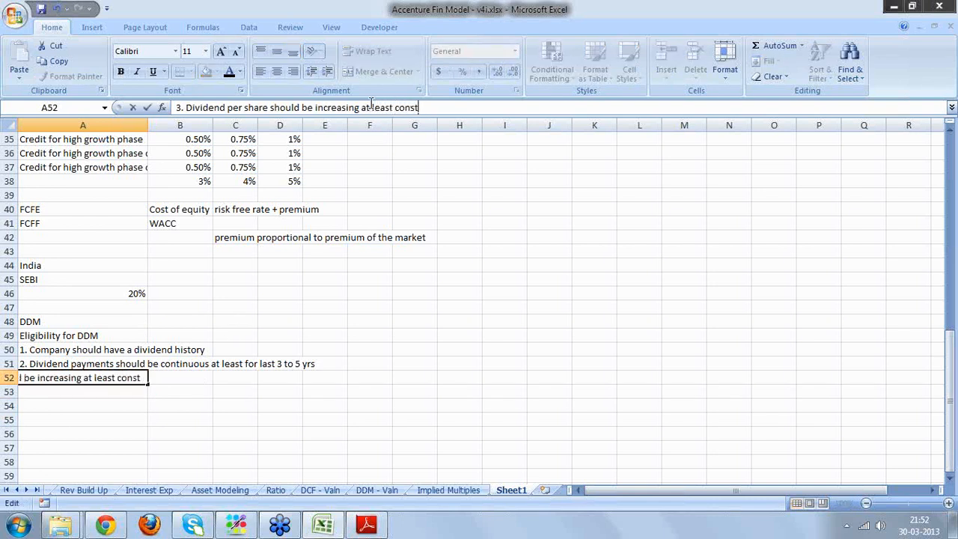
key("Return")
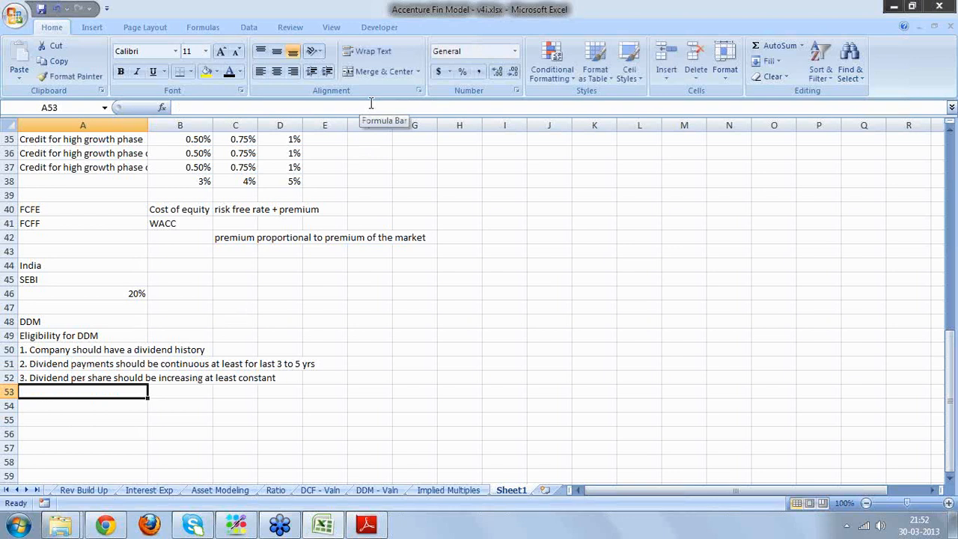
- Select the Dividend Payout label on the DDM - Valn sheet, and open Accenture Dividend History.xlsx from the Accenture Webinar folder
left_click(398, 486)
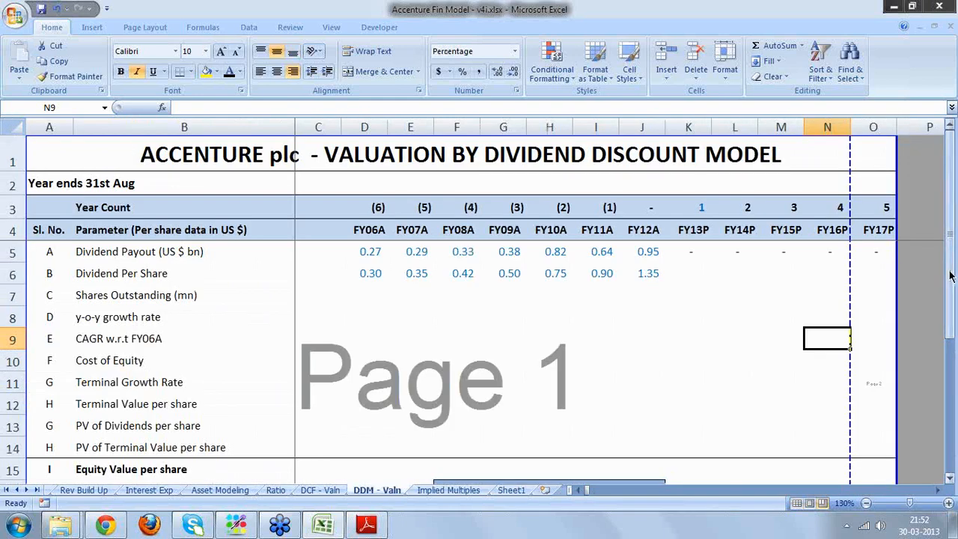
left_click(156, 252)
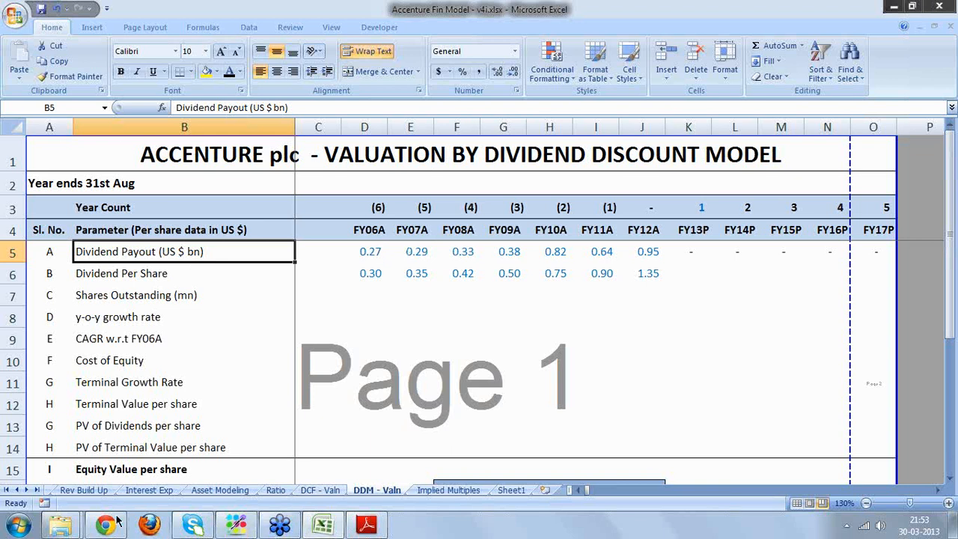
mouse_move(61, 524)
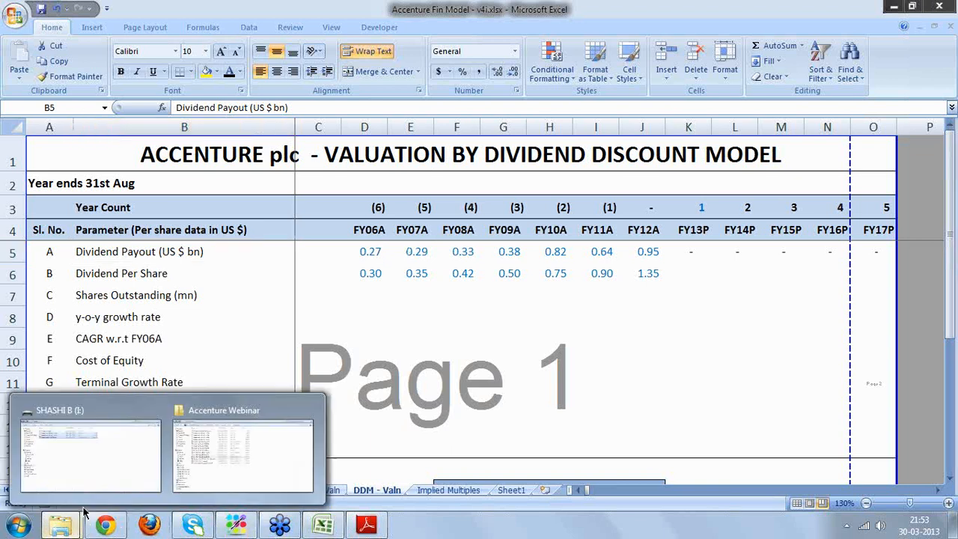
left_click(212, 479)
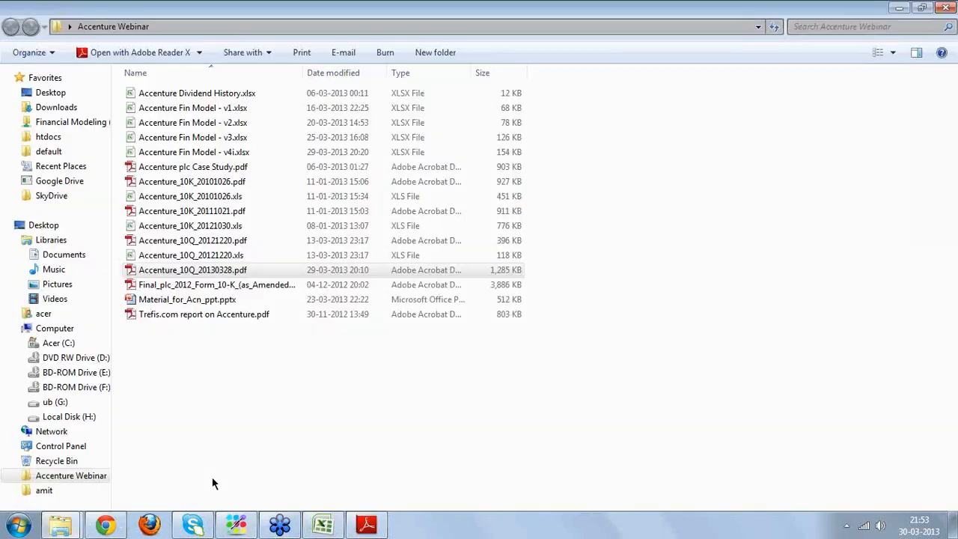
double_click(241, 96)
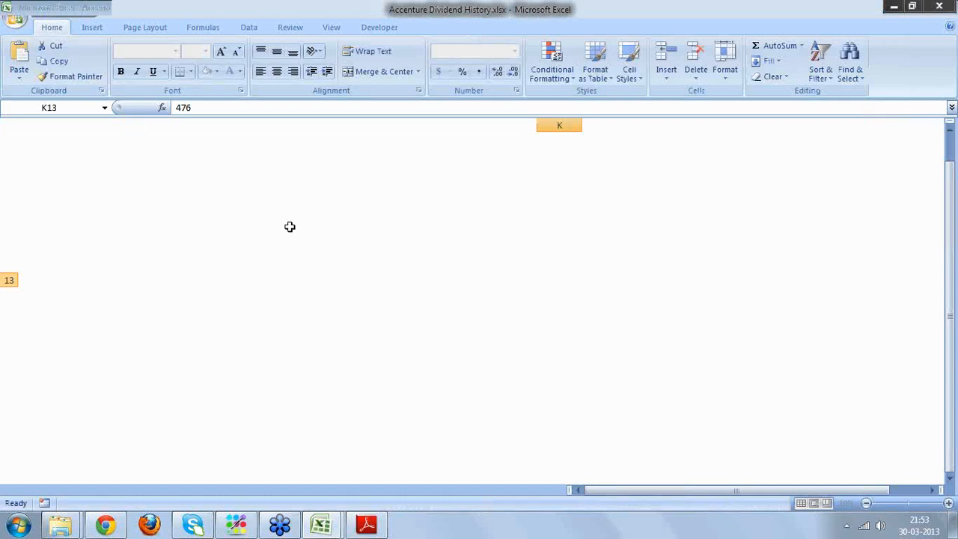
- Examine the dividend history's per-share dividends, declared dates and total cash outlay, selecting the $ Per Share and Total Cash Outlay rows
left_click(171, 154)
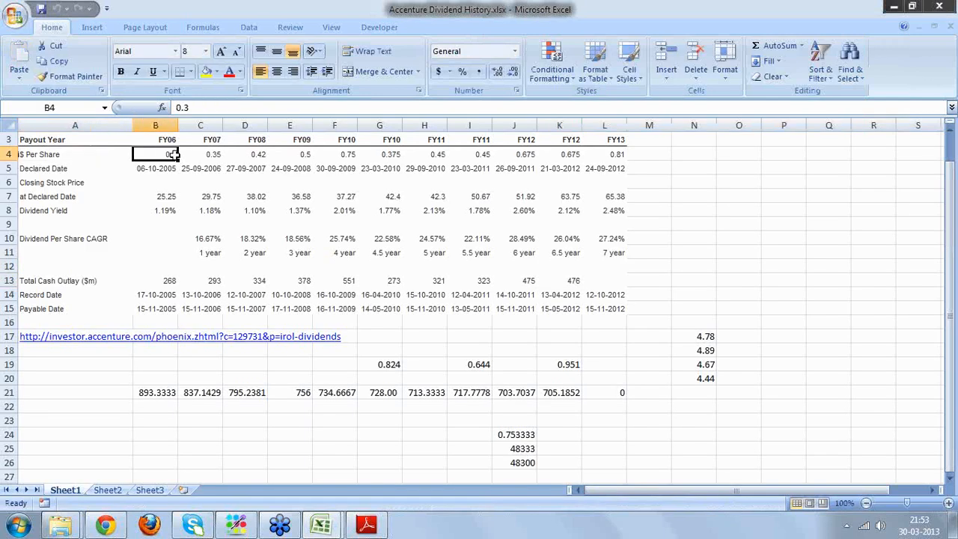
left_click(55, 168)
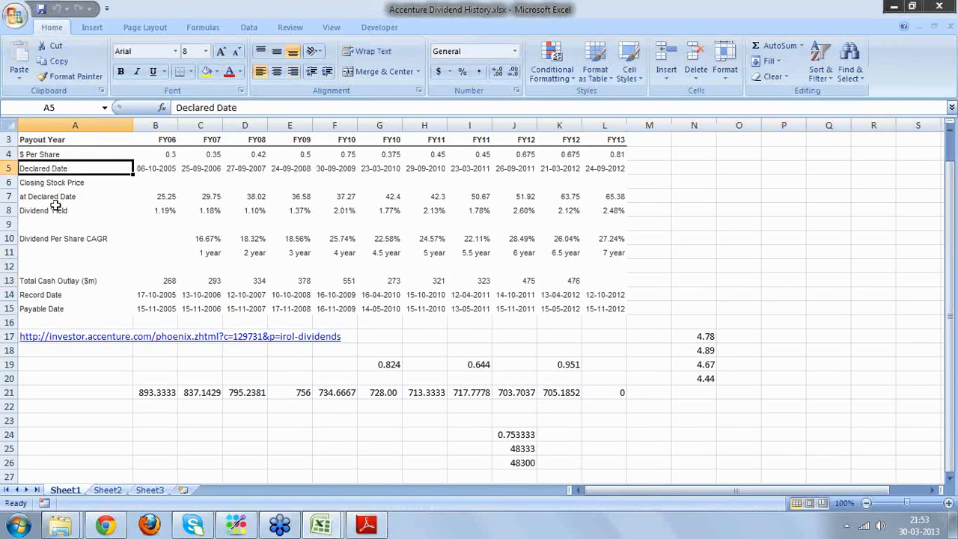
left_click(38, 280)
left_click(166, 280)
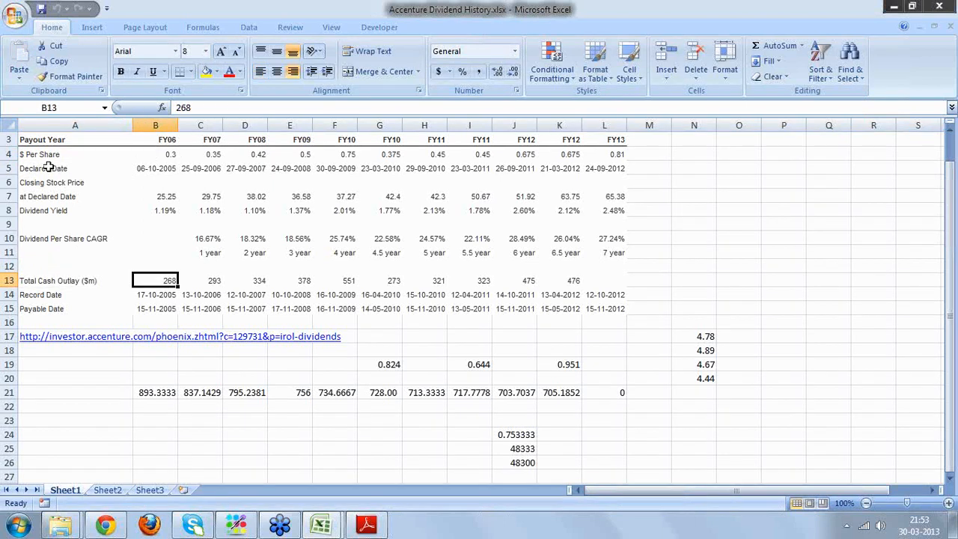
left_click(7, 153)
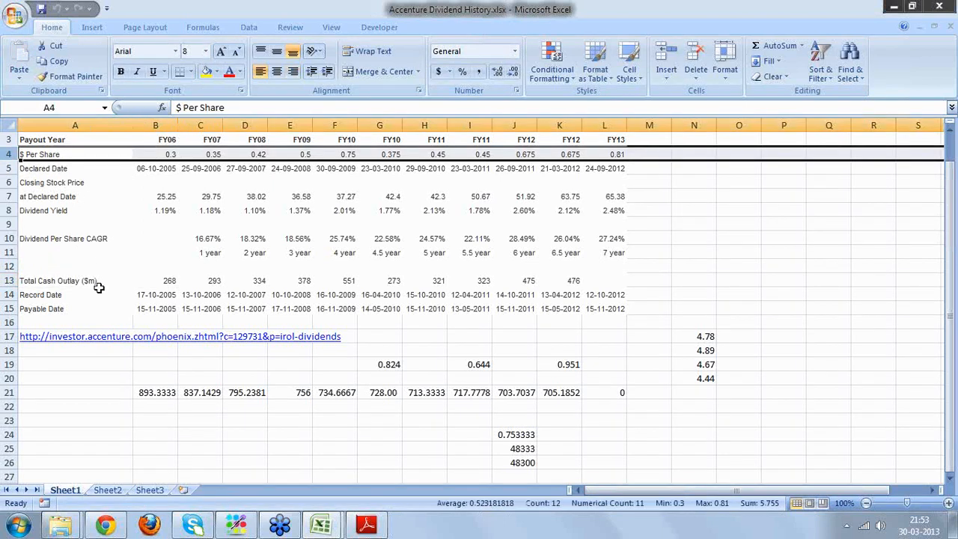
left_click(9, 280)
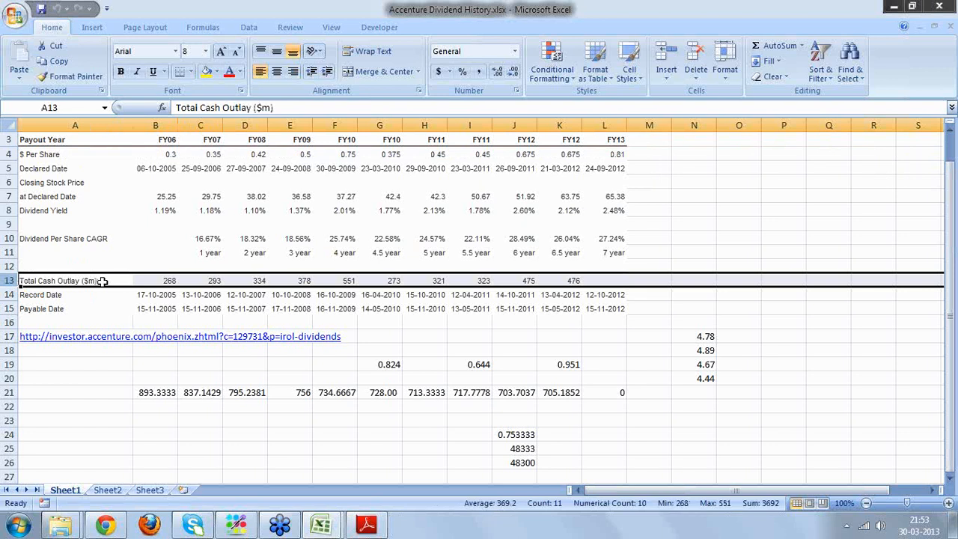
- Check the FY06A dividend payout in D5 of the DDM - Valn sheet against the dividend history workbook
key("alt+Tab")
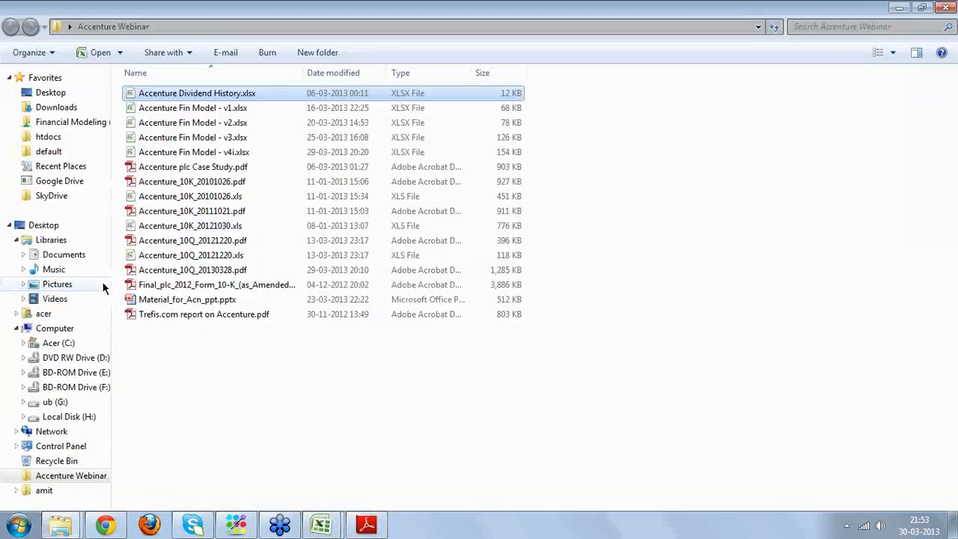
key("alt+Tab")
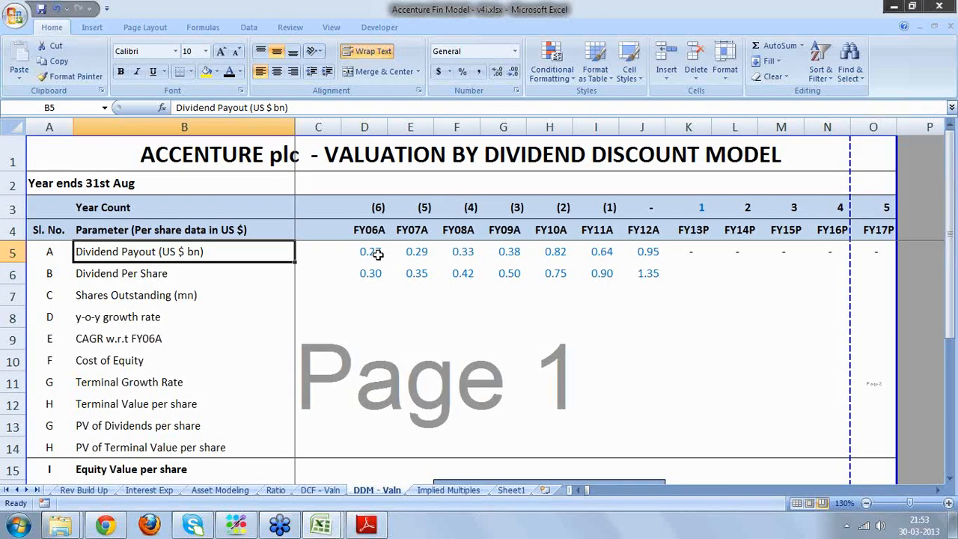
left_click(374, 252)
key("alt+Tab")
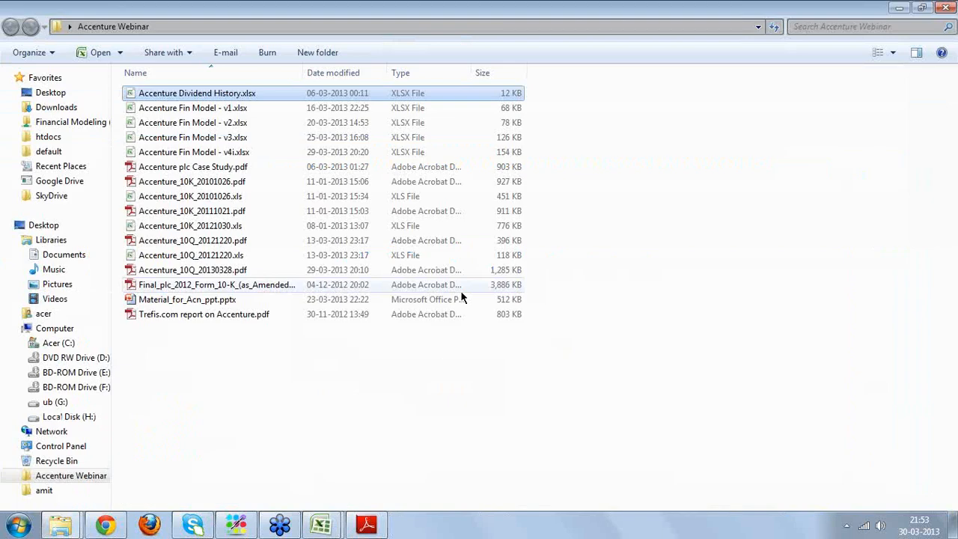
key("alt+Tab")
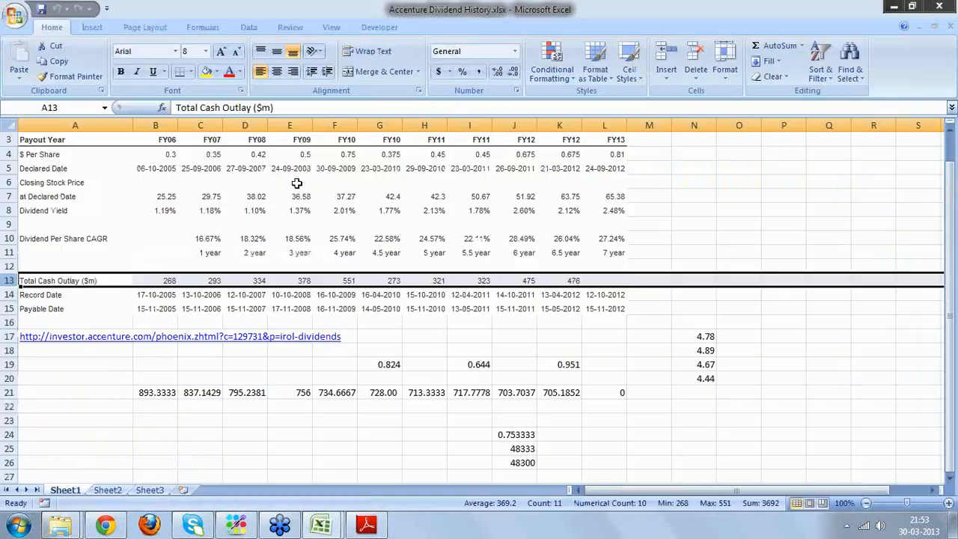
- Format the $ Per Share values in B4:L4 of the dividend history with comma style and three decimal places
left_click(161, 155)
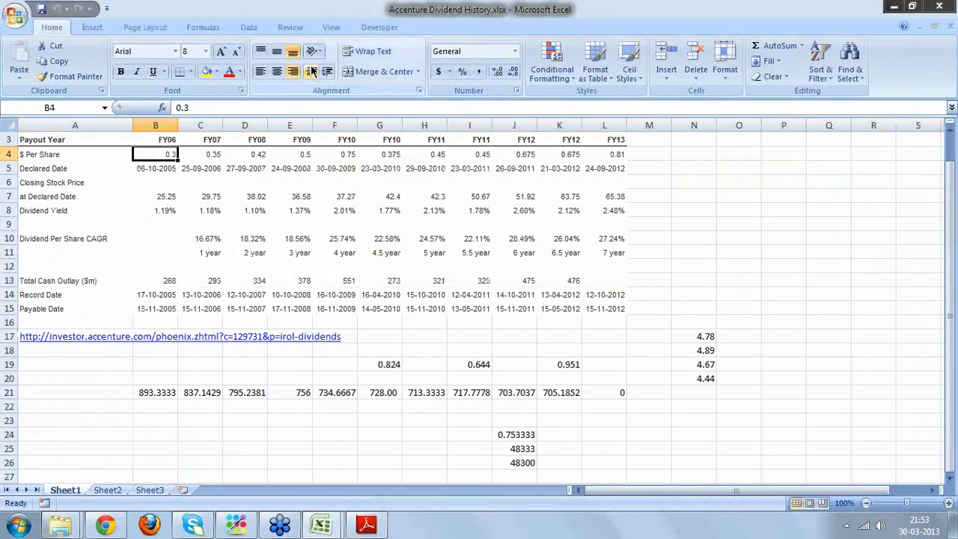
left_click_drag(142, 154, 641, 154)
left_click(642, 155)
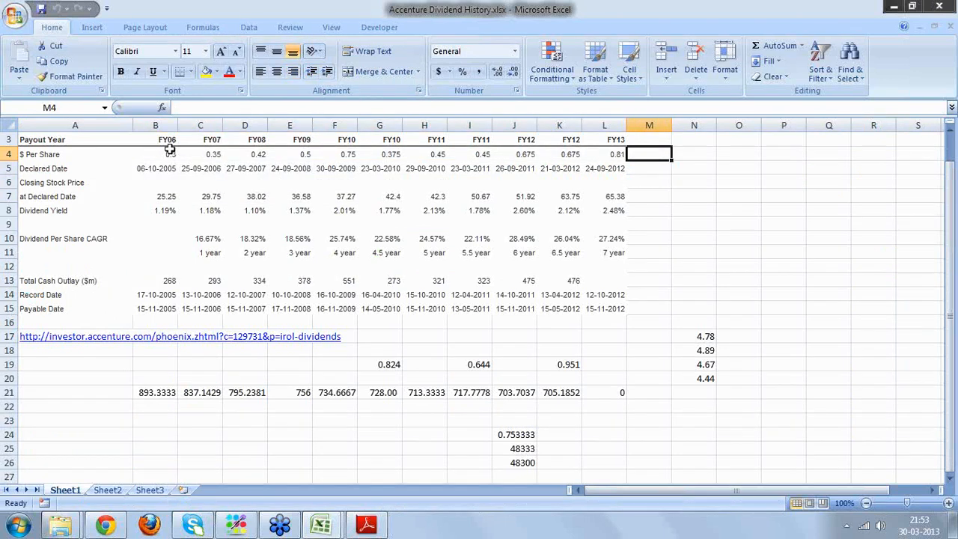
left_click_drag(170, 154, 614, 155)
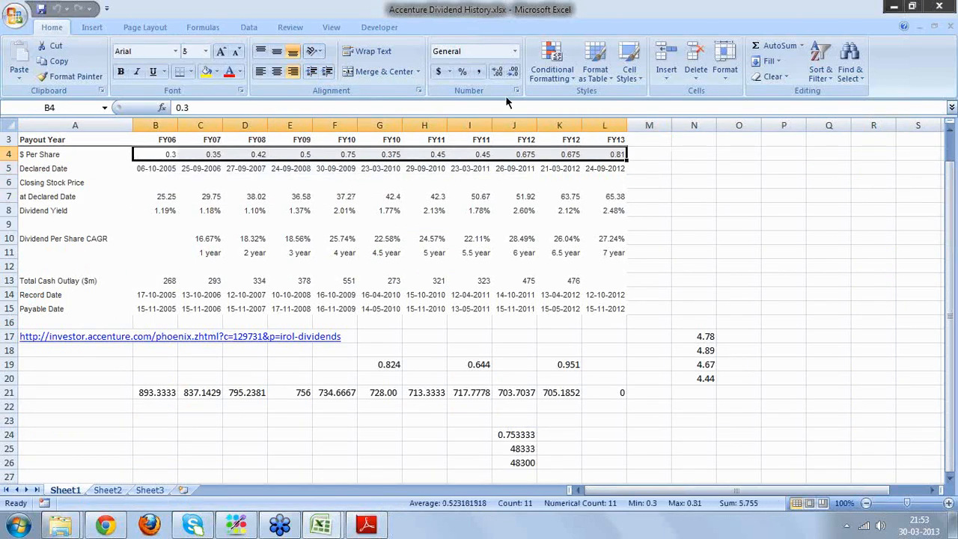
left_click(476, 71)
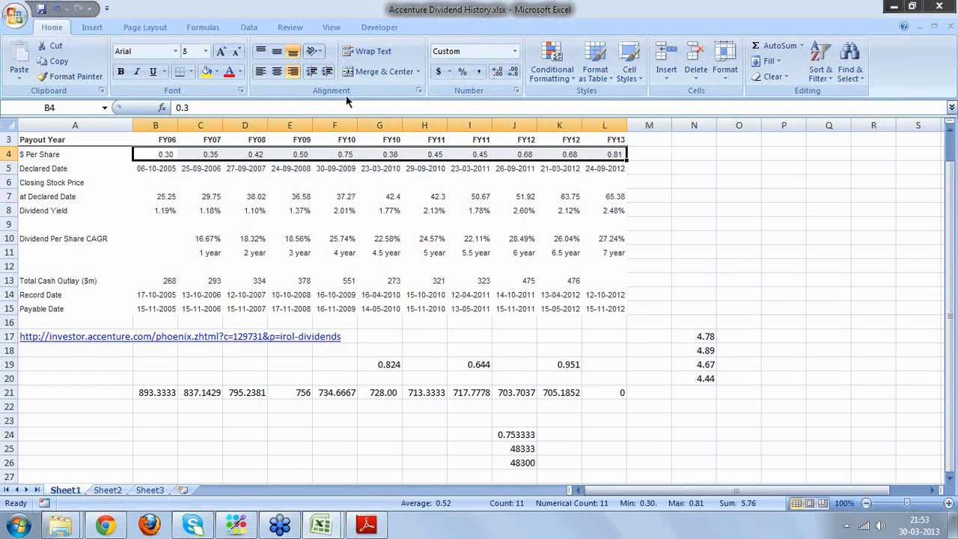
left_click(500, 72)
left_click(202, 156)
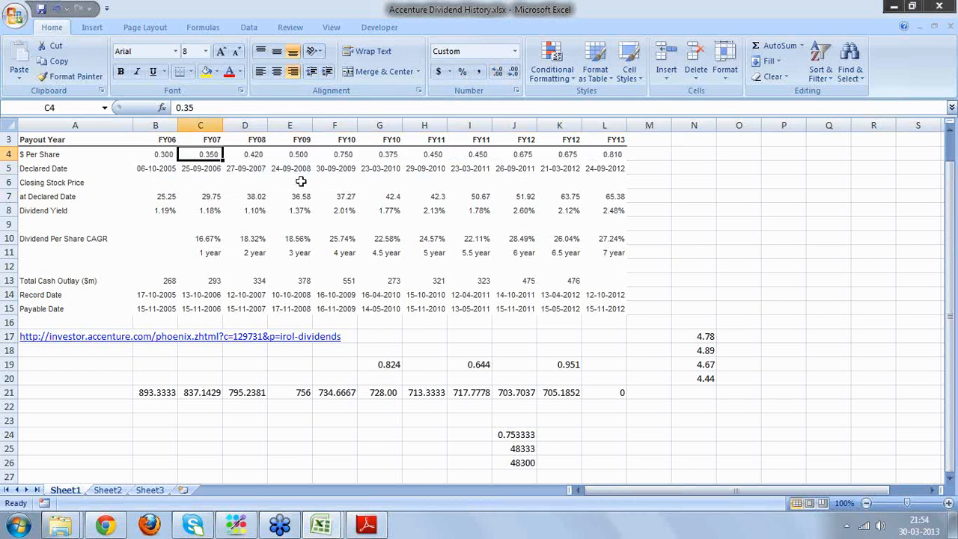
- Compare the Dividend Per Share figures on the DDM - Valn sheet, starting with FY06A in D6, with the dividend history workbook
key("alt+Tab")
key("alt+Tab")
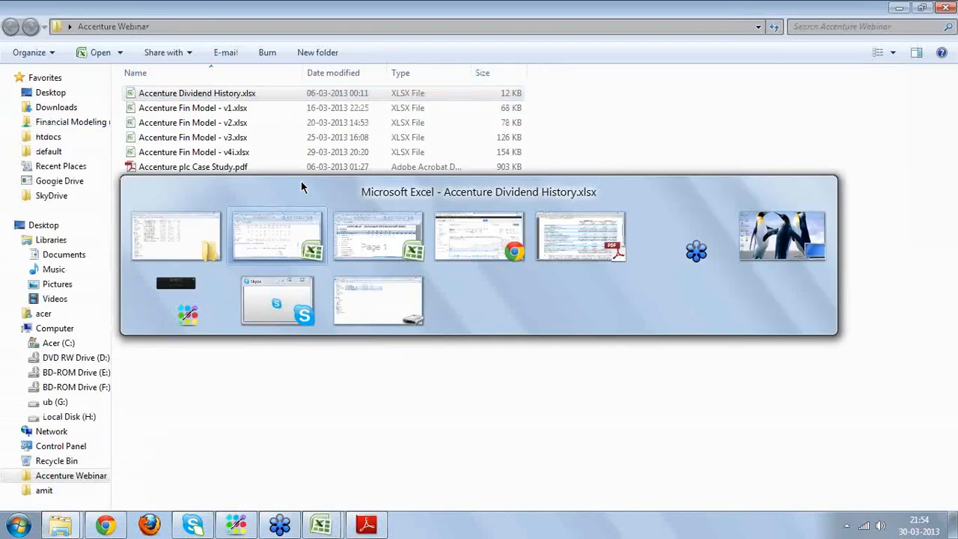
key("alt+Tab")
left_click(414, 251)
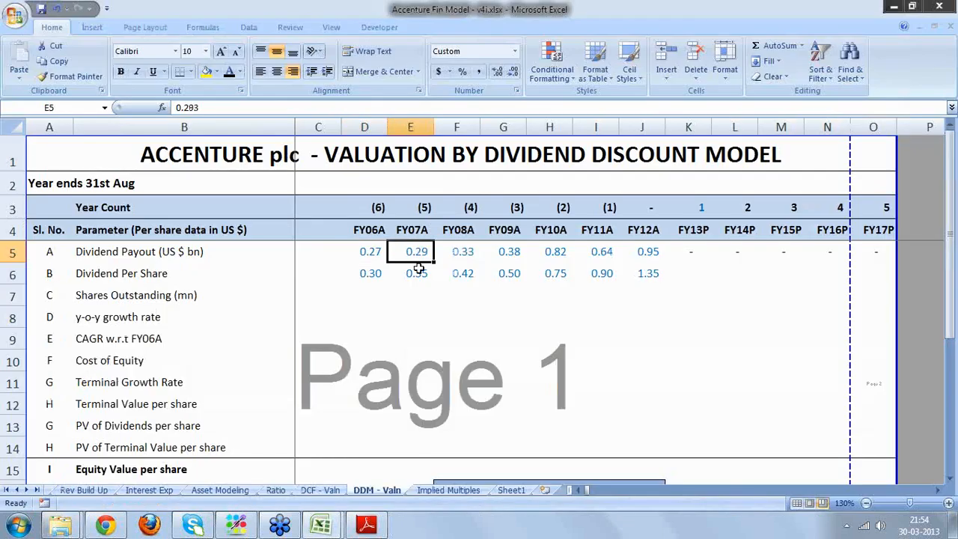
left_click(376, 274)
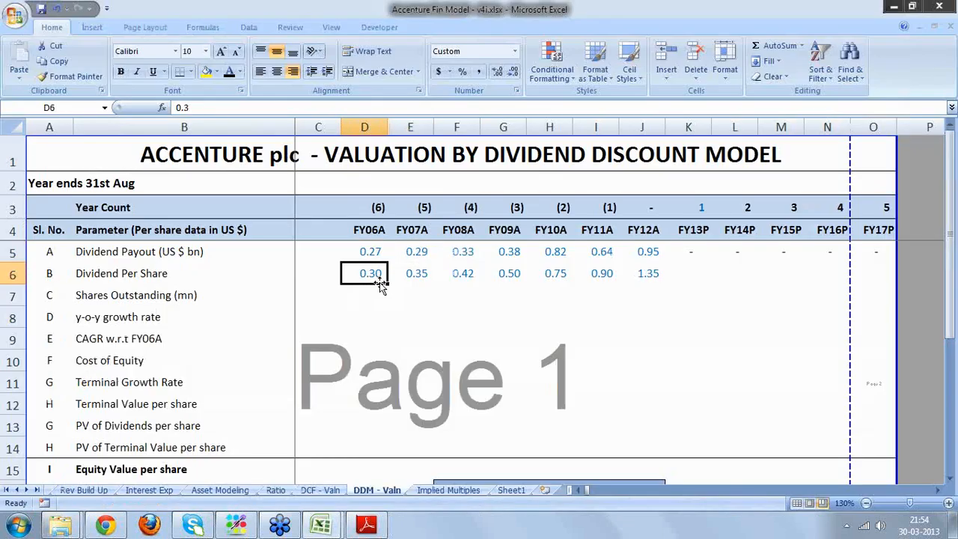
key("alt+Tab")
key("alt+Tab")
key("alt+Tab")
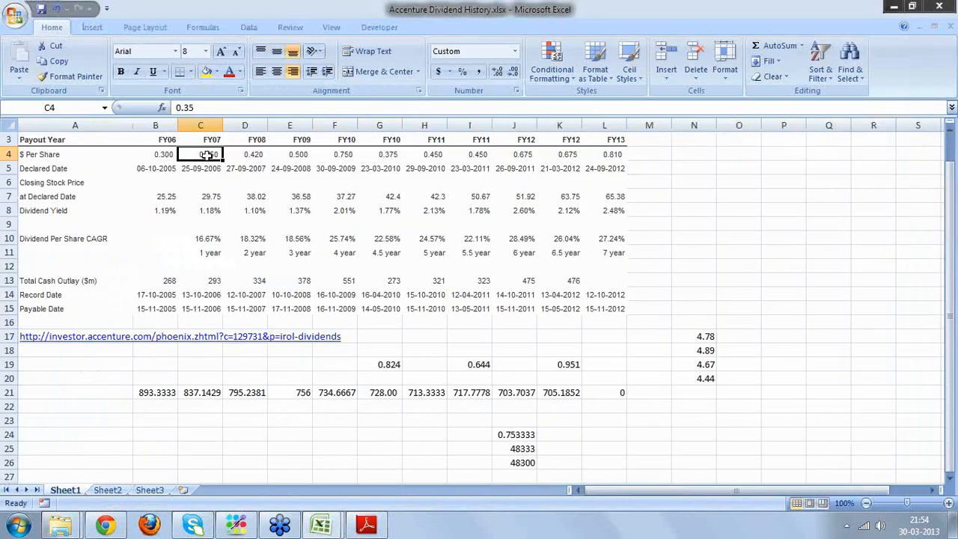
key("alt+Tab")
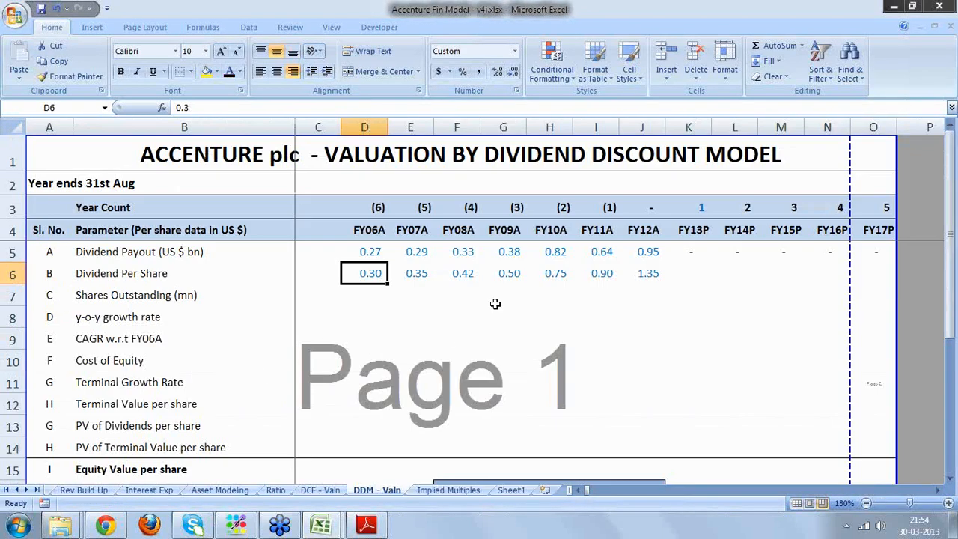
key("alt+Tab")
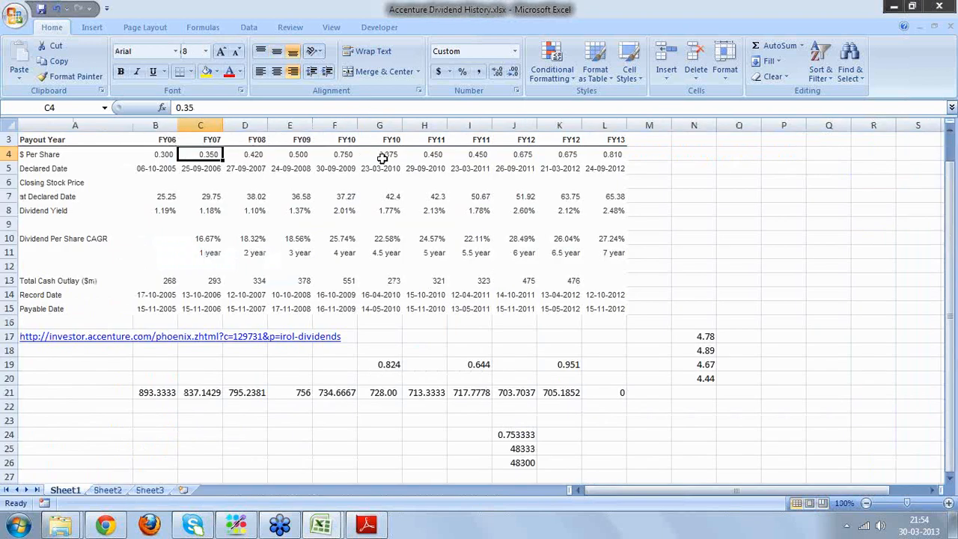
key("alt+Tab")
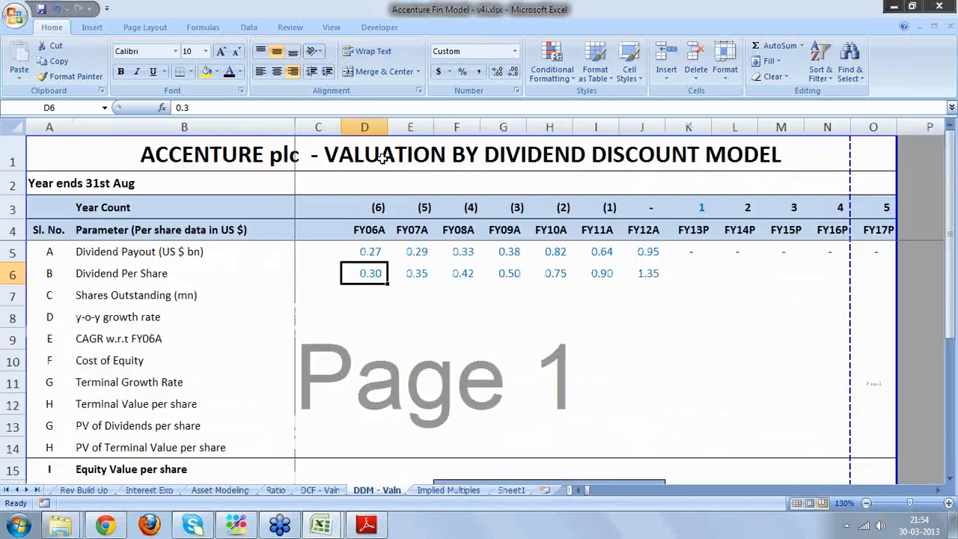
- Check the FY11A Dividend Per Share in I6 against the two FY11 payouts in H4 and I4 of the dividend history
left_click(563, 273)
left_click(609, 275)
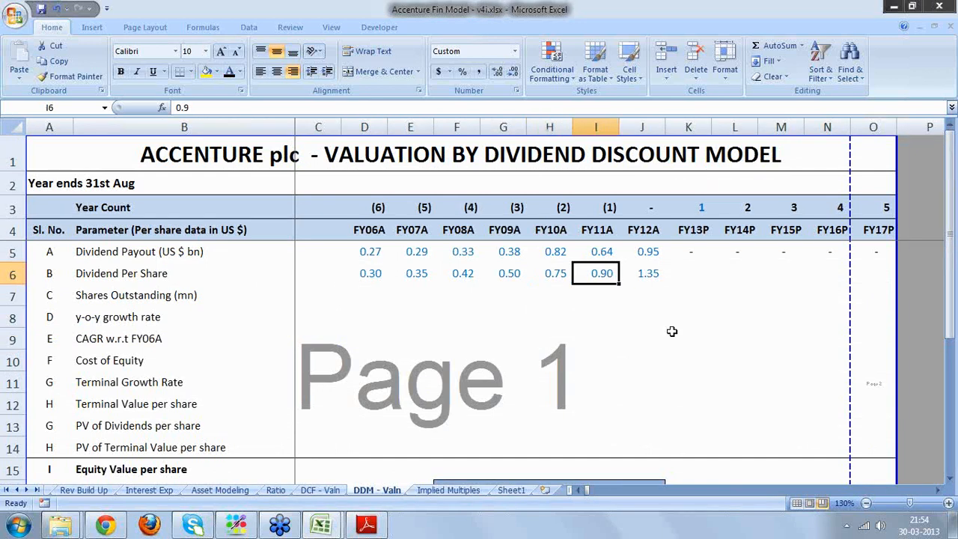
key("alt+Tab")
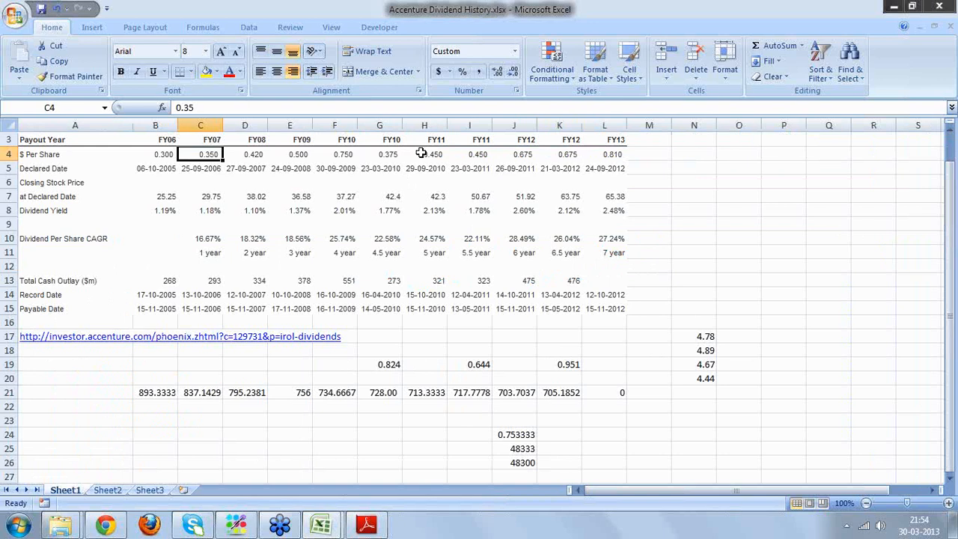
left_click(422, 153)
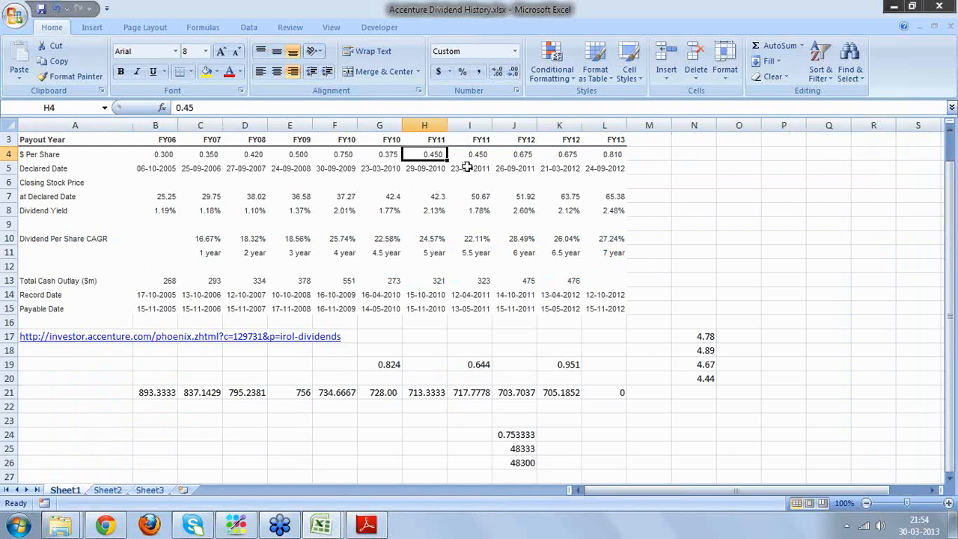
left_click(470, 155)
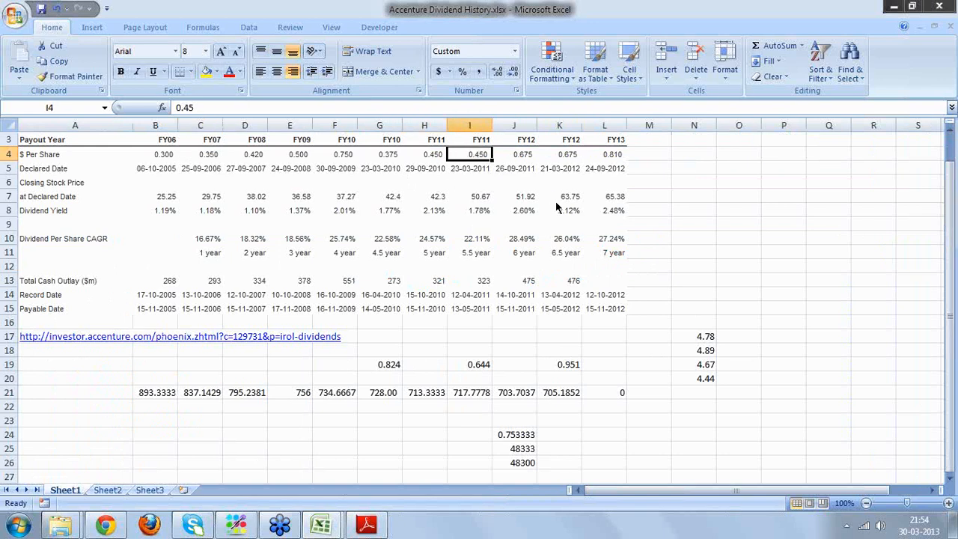
key("alt+Tab")
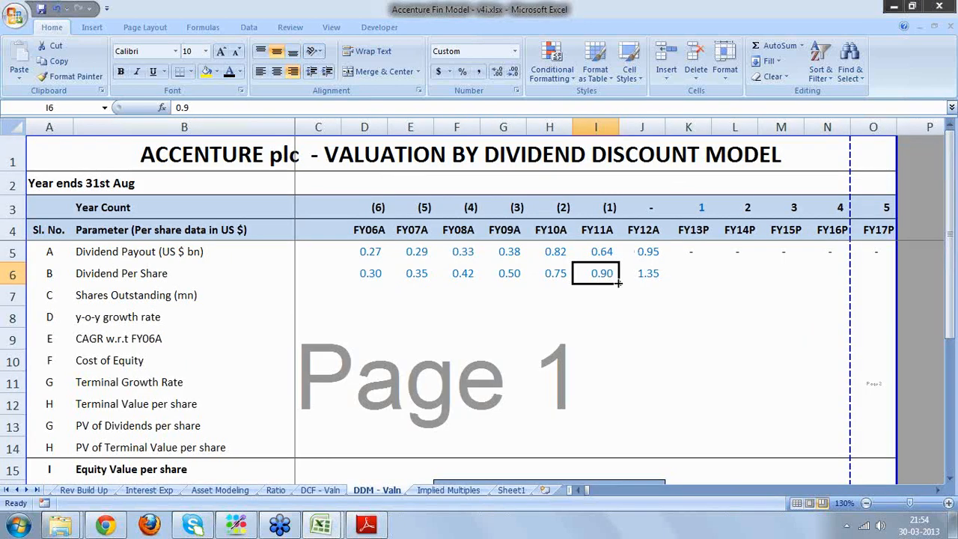
- Check the FY12A Dividend Per Share in J6 against the sum of the two FY12 payouts in J4:K4 of the dividend history
key("alt+Tab")
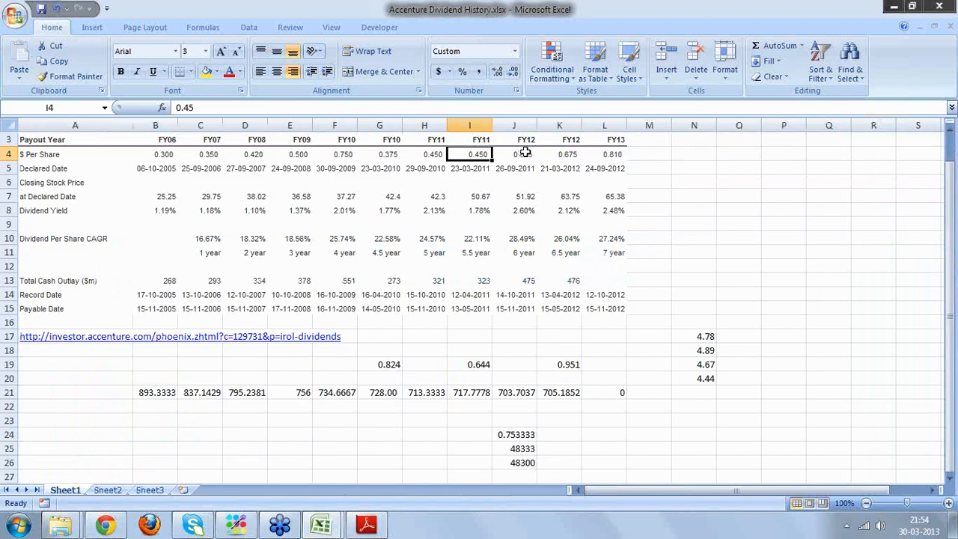
left_click_drag(527, 154, 567, 154)
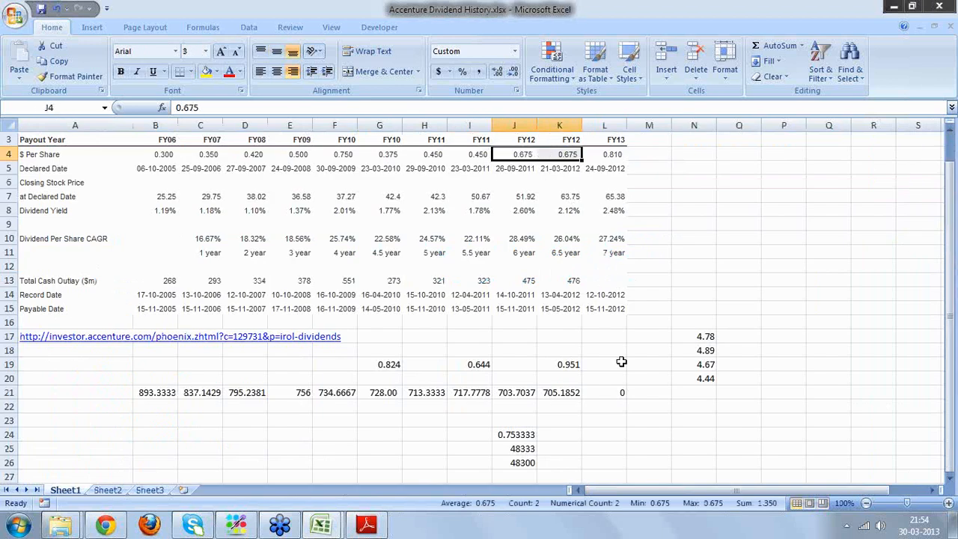
key("alt+Tab")
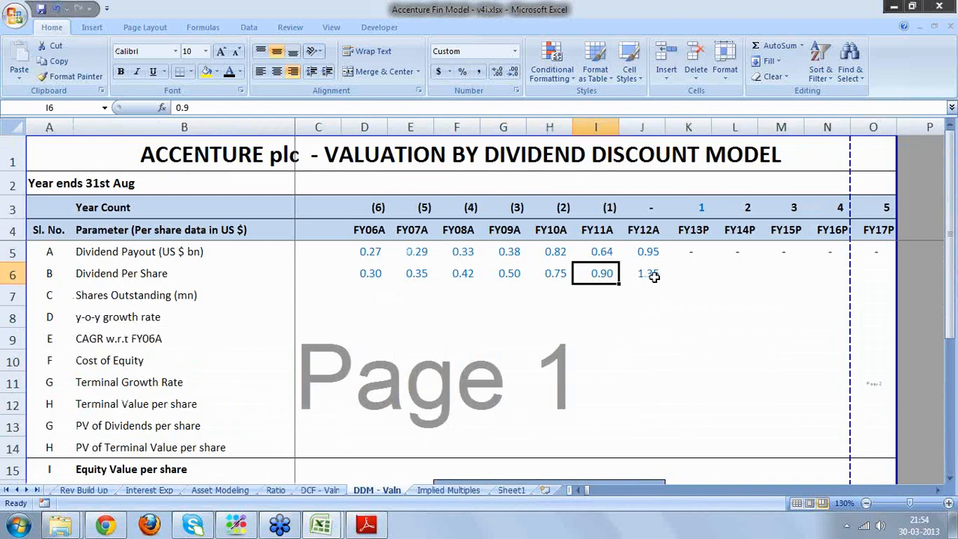
left_click(654, 276)
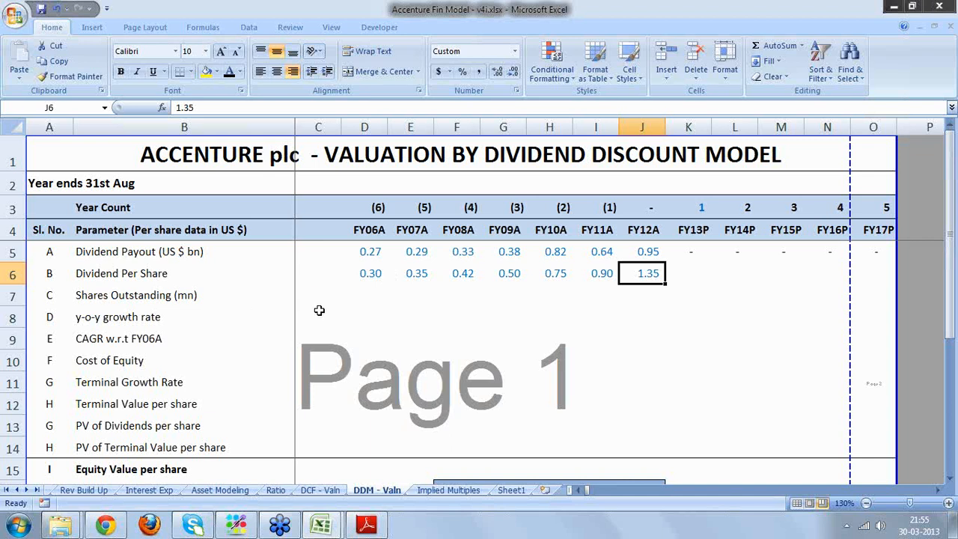
- Enter =E6/D6 in E8 for the FY07A y-o-y growth rate and fill the formula across to FY12A in J8
left_click(369, 317)
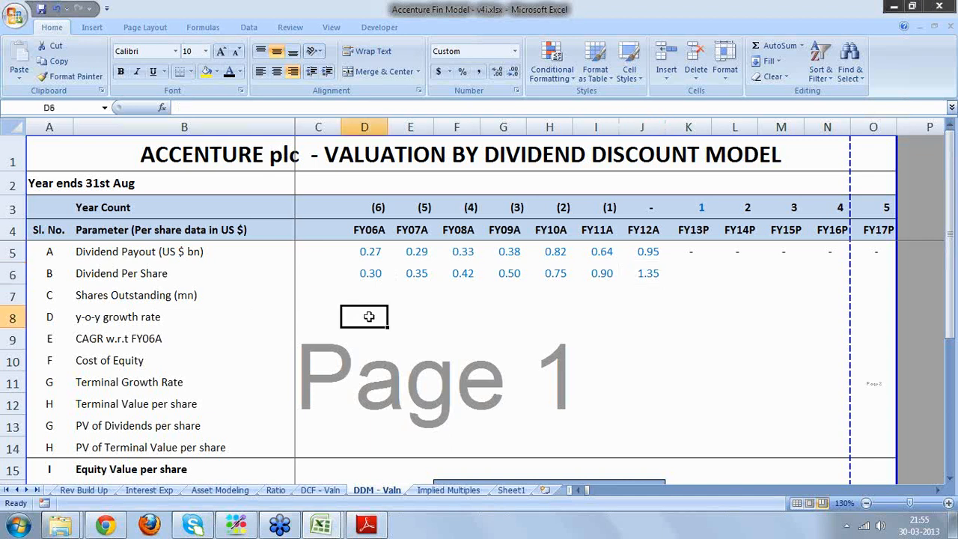
key("Right")
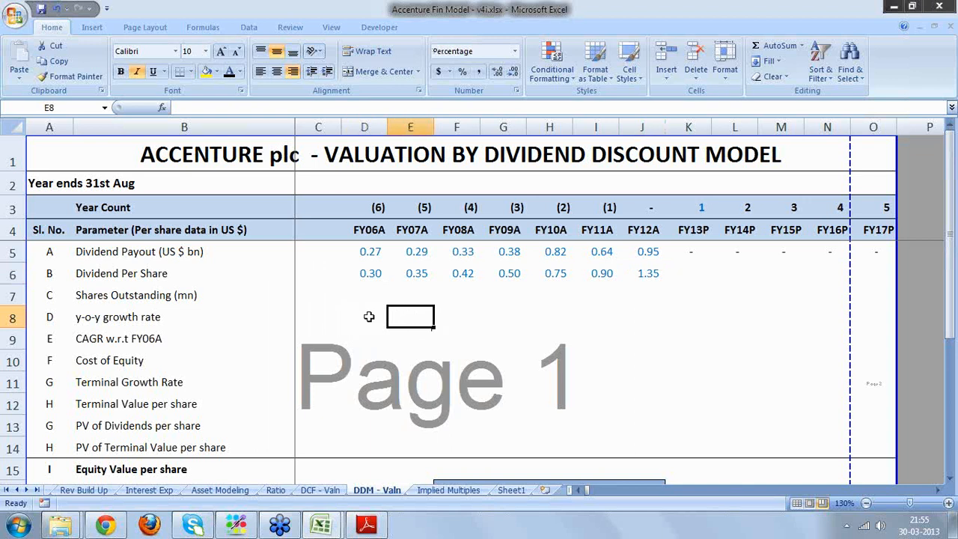
type("=")
left_click(417, 272)
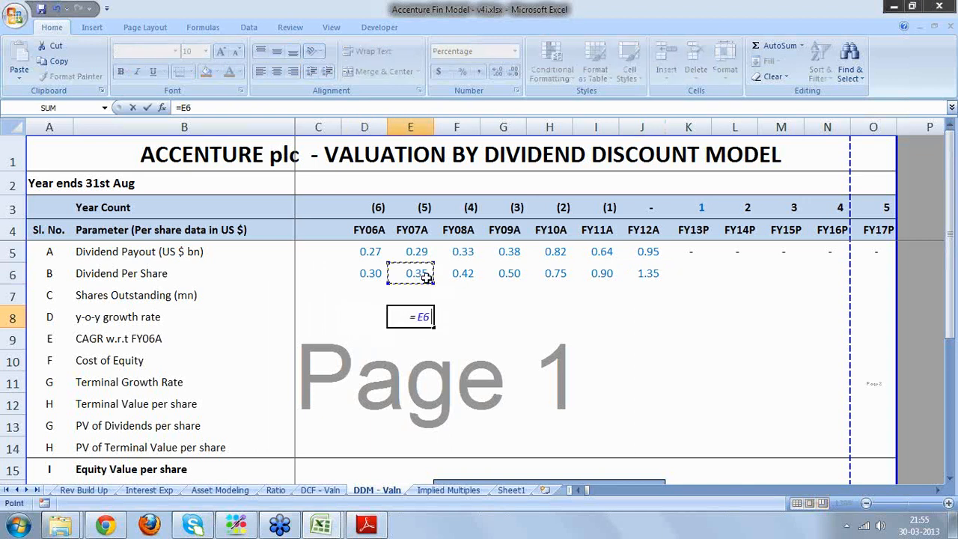
type("/")
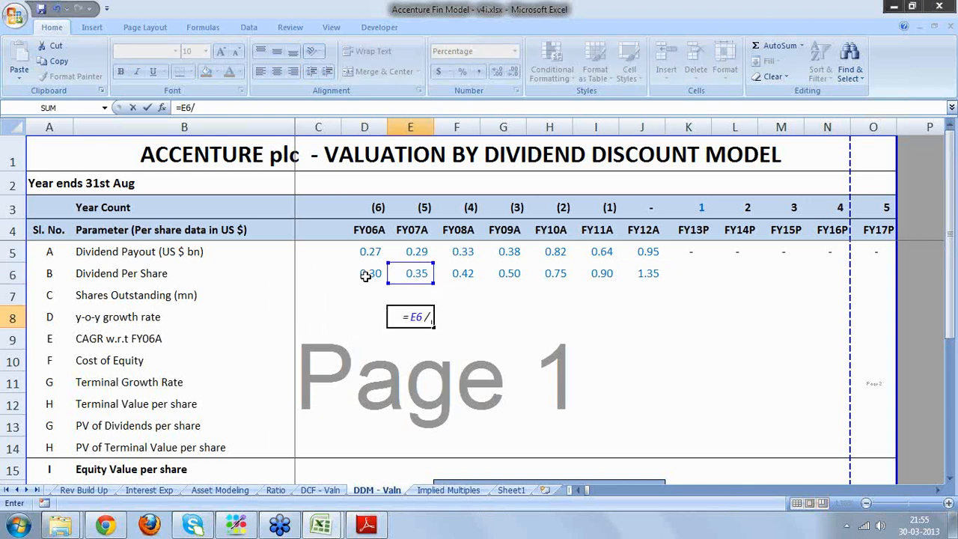
left_click(367, 273)
key("Return")
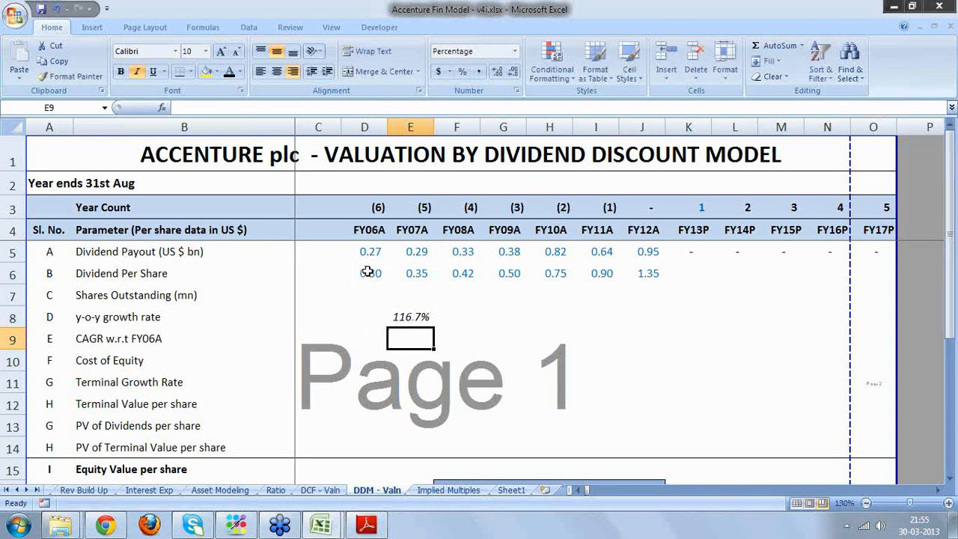
left_click(396, 318)
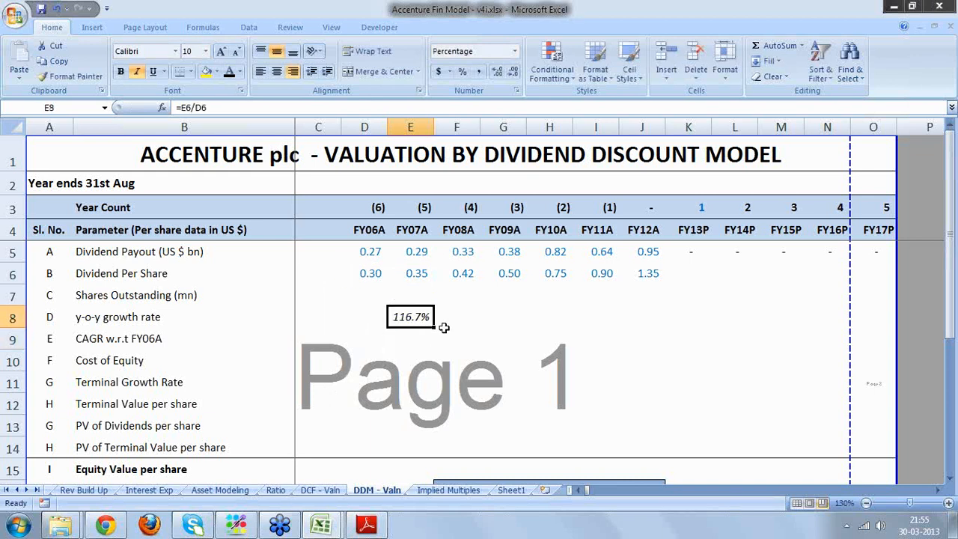
left_click_drag(434, 327, 663, 335)
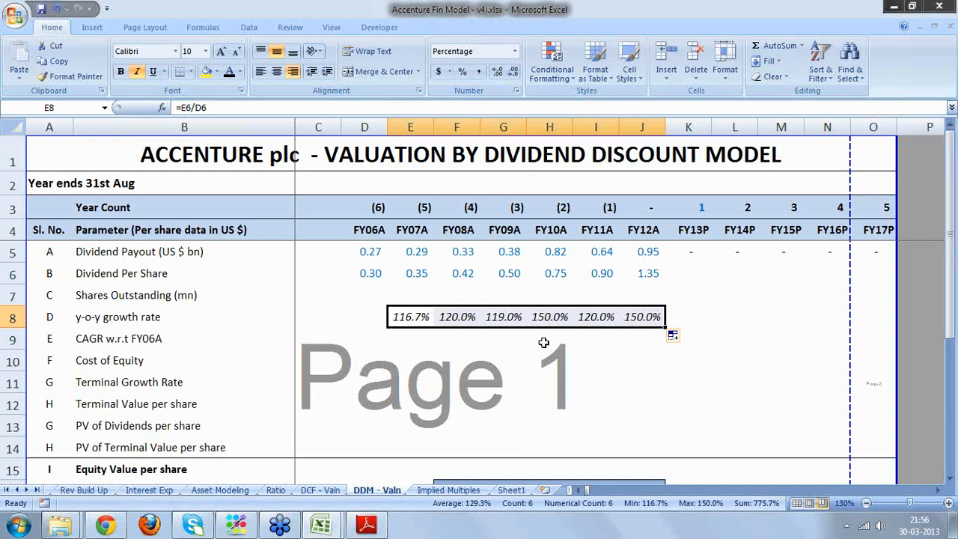
- Start the FY07A CAGR formula in E9 with the Dividend Per Share ratio =(E6/D6)
left_click(376, 339)
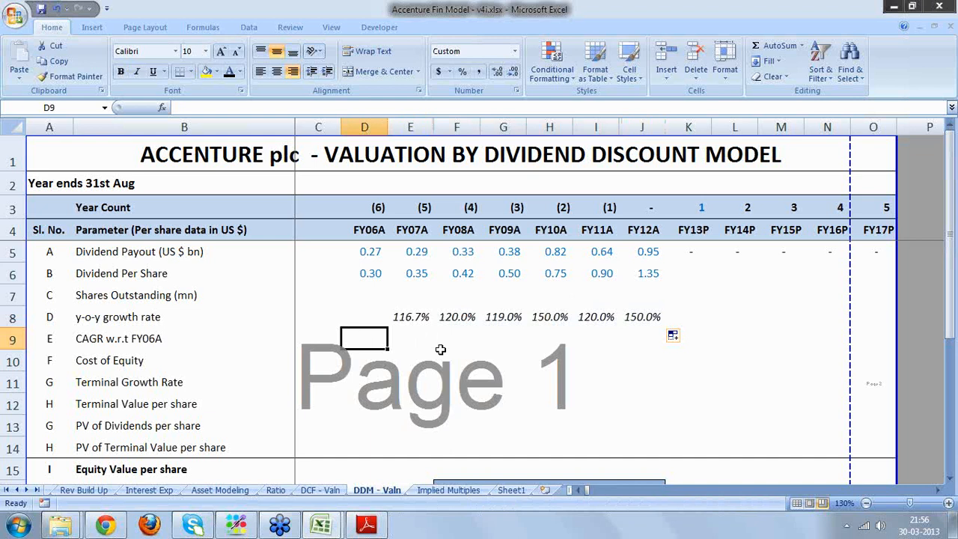
key("Right")
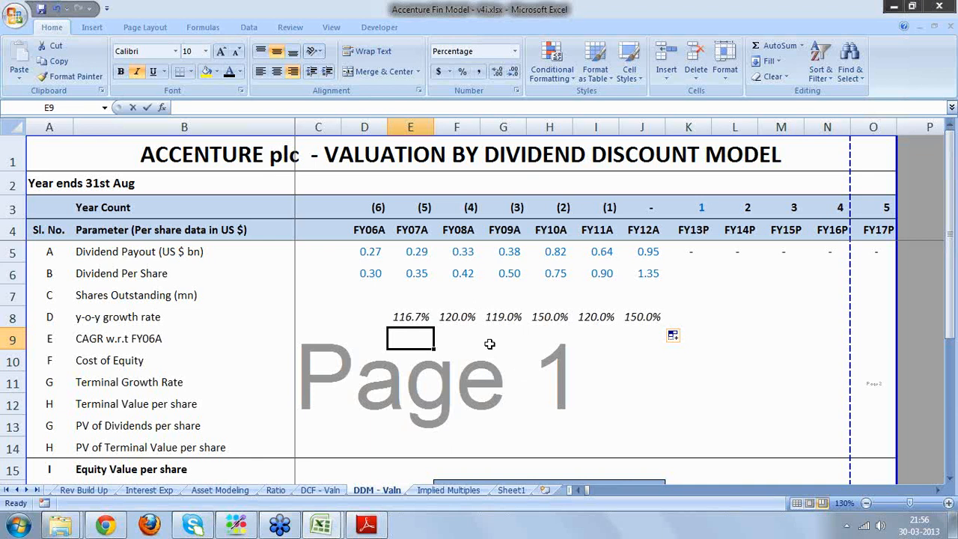
type("=")
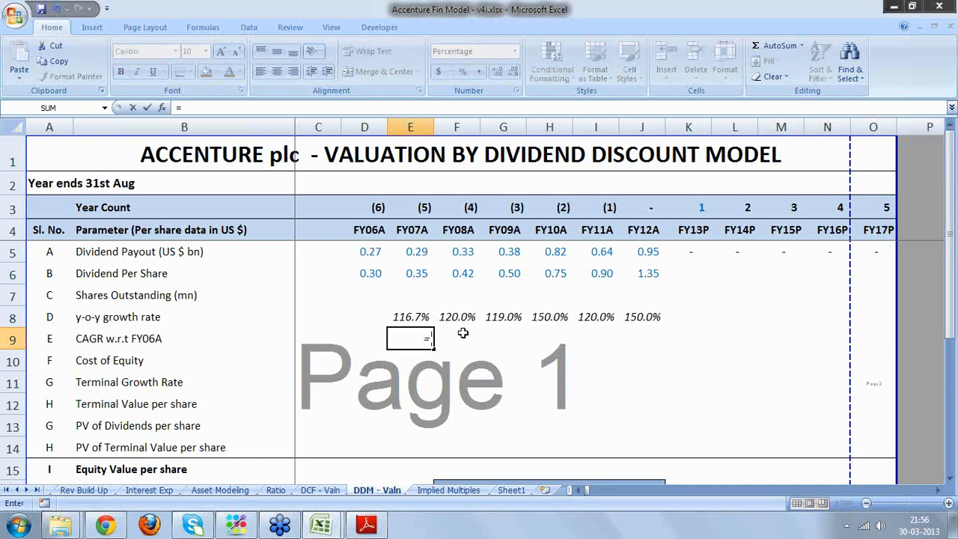
type("(")
left_click(414, 274)
type("/")
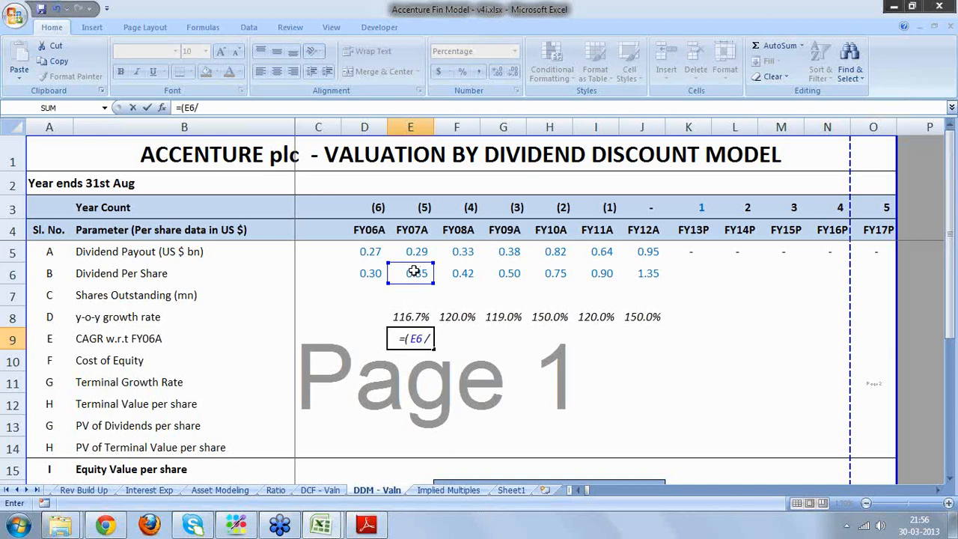
left_click(372, 274)
type(")")
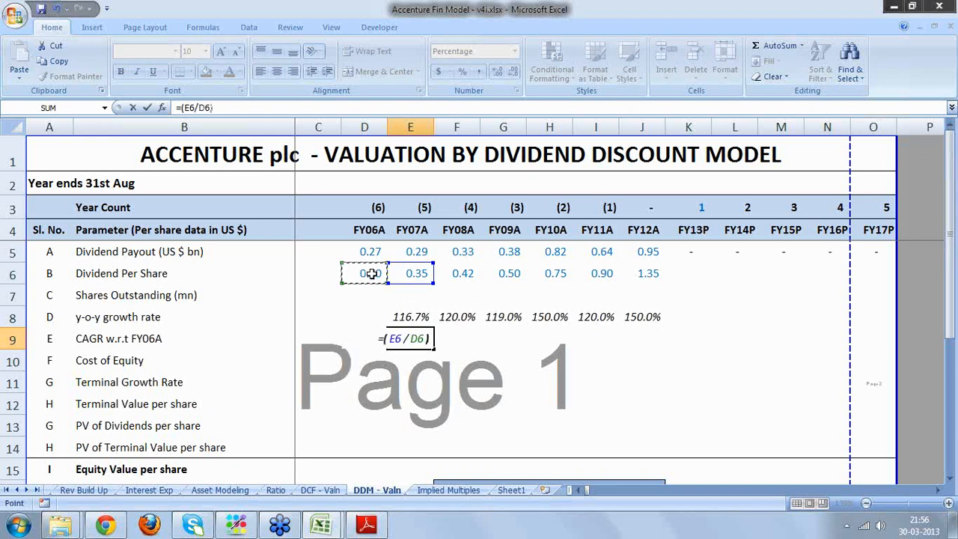
- Continue the E9 formula with the year-count exponent and subtraction, ^(1/(E3-D3)-1
type("^")
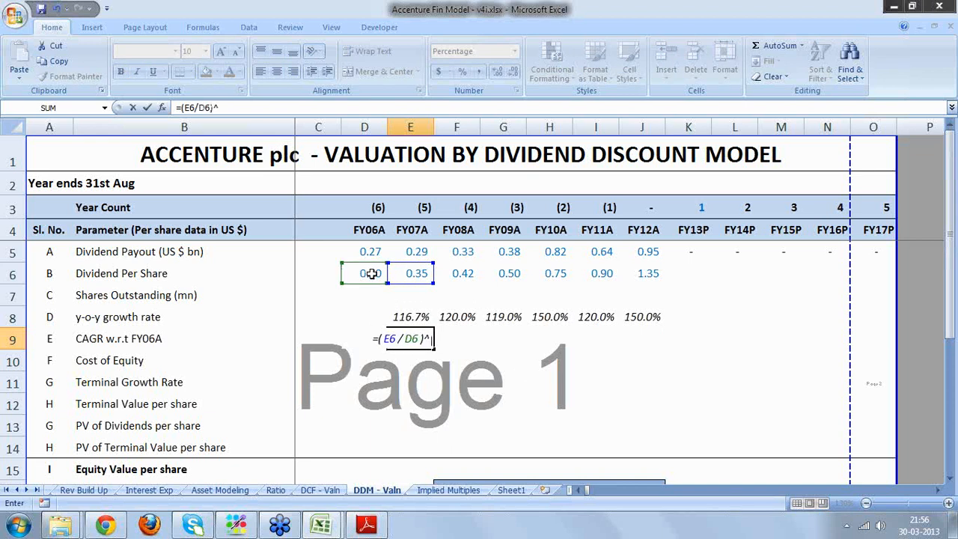
type("(1/")
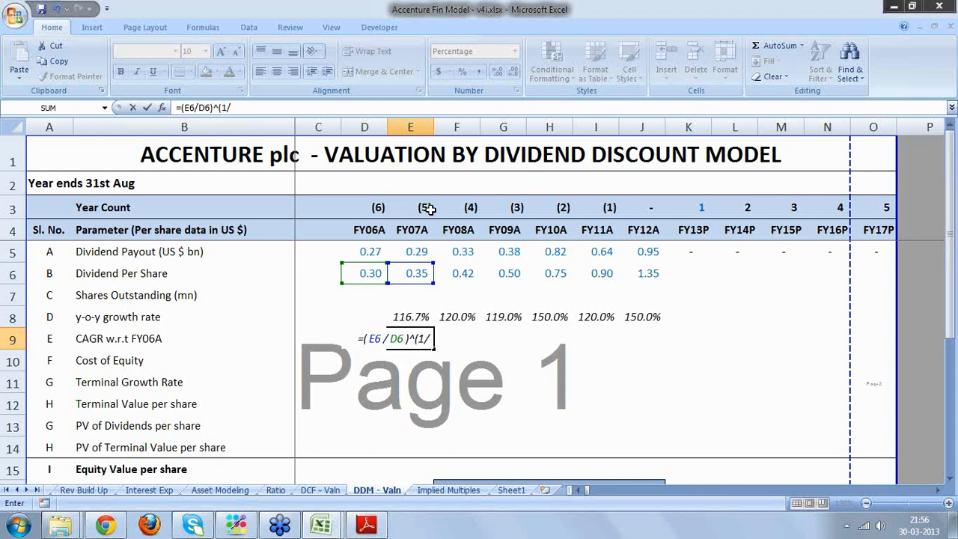
type("(")
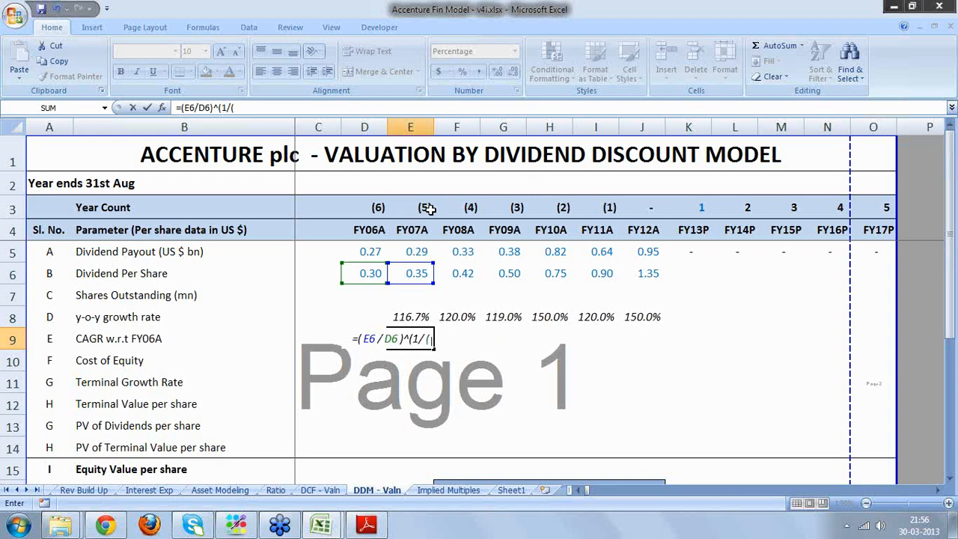
left_click(427, 208)
type("-")
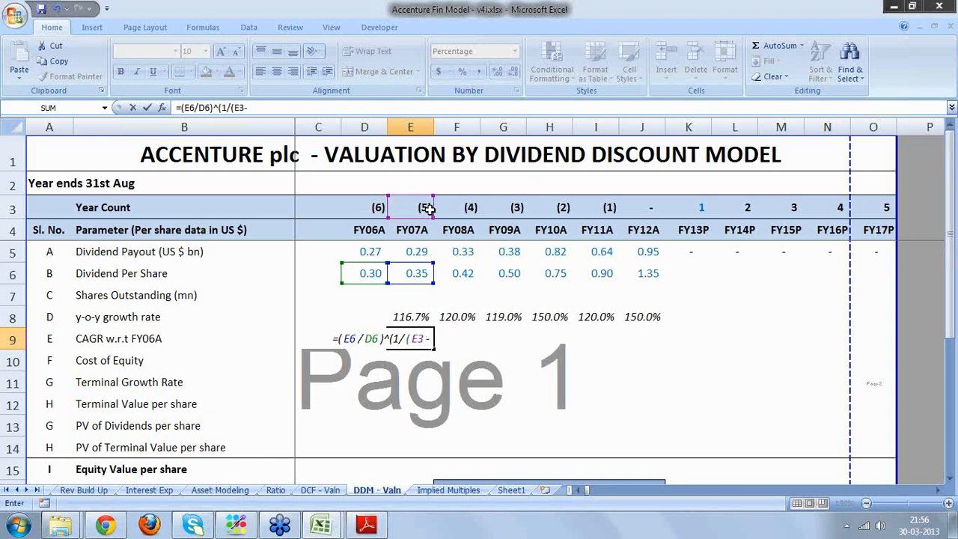
left_click(369, 207)
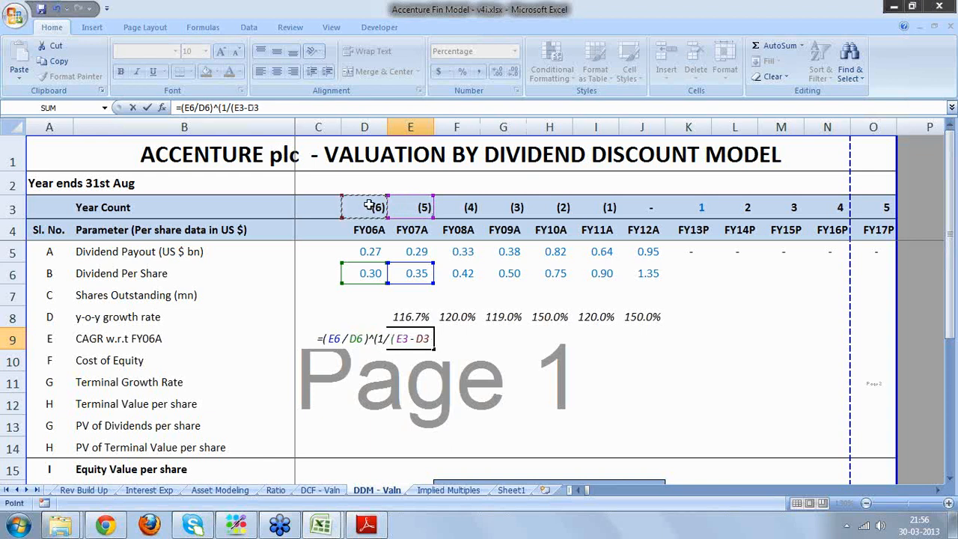
type(")")
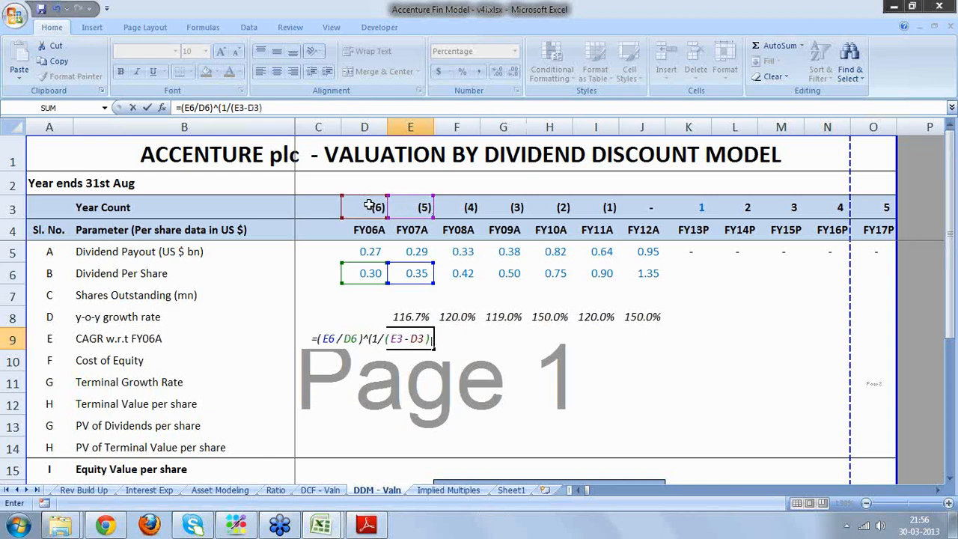
type("-1")
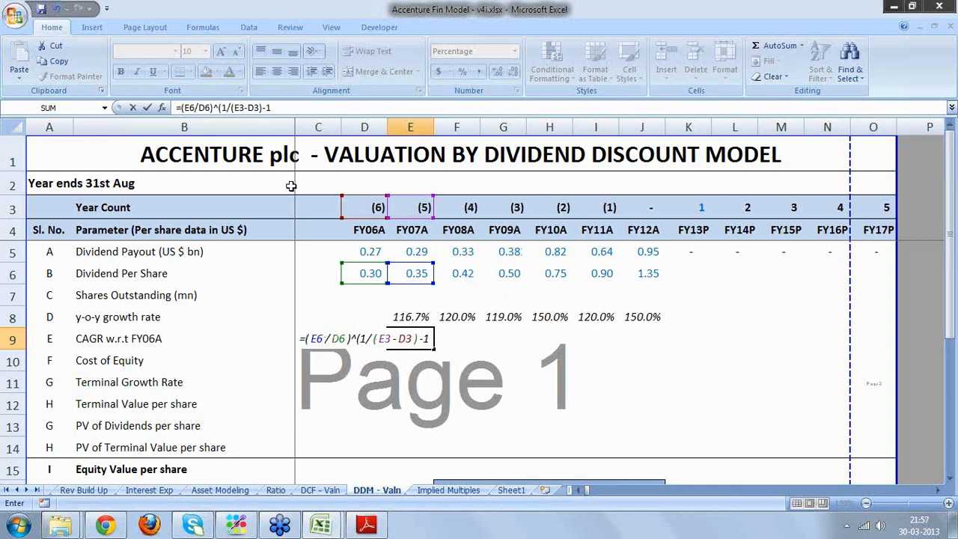
- Make the D6 and D3 references in the E9 formula absolute and commit it with Excel's proposed parenthesis correction
left_click(206, 107)
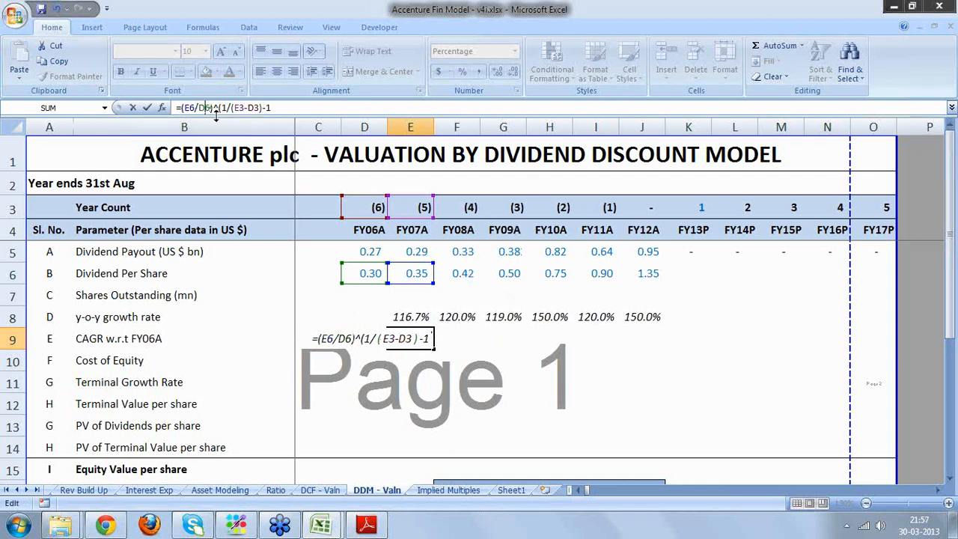
key("F4")
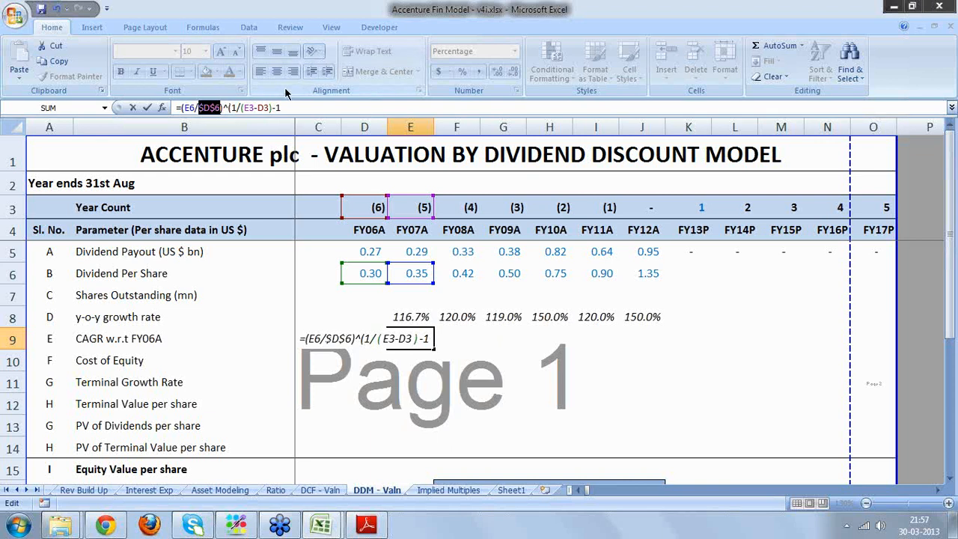
left_click(278, 107)
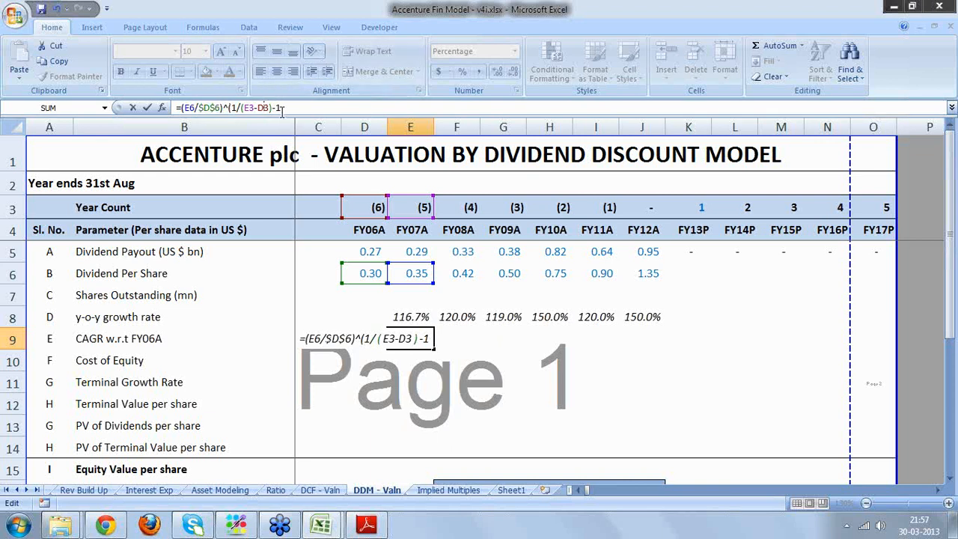
key("F4")
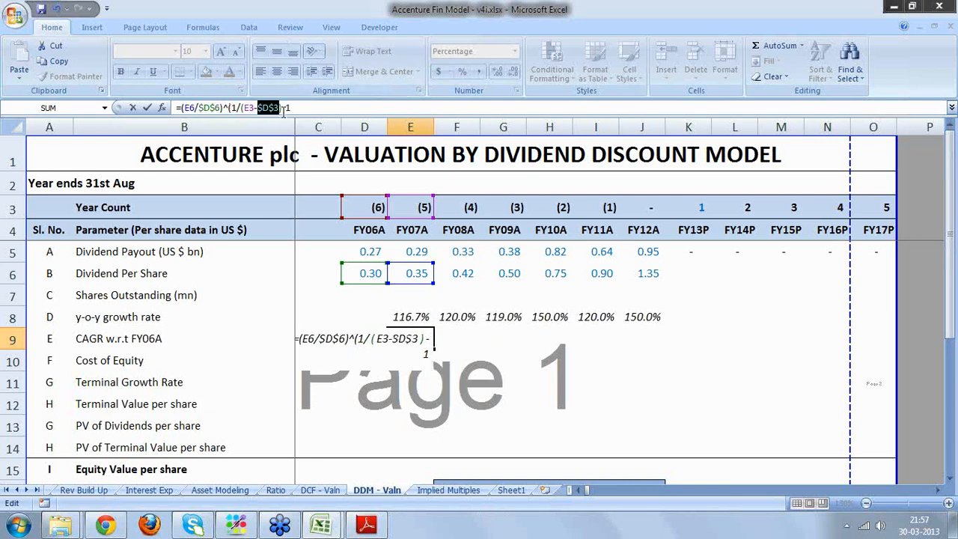
key("Return")
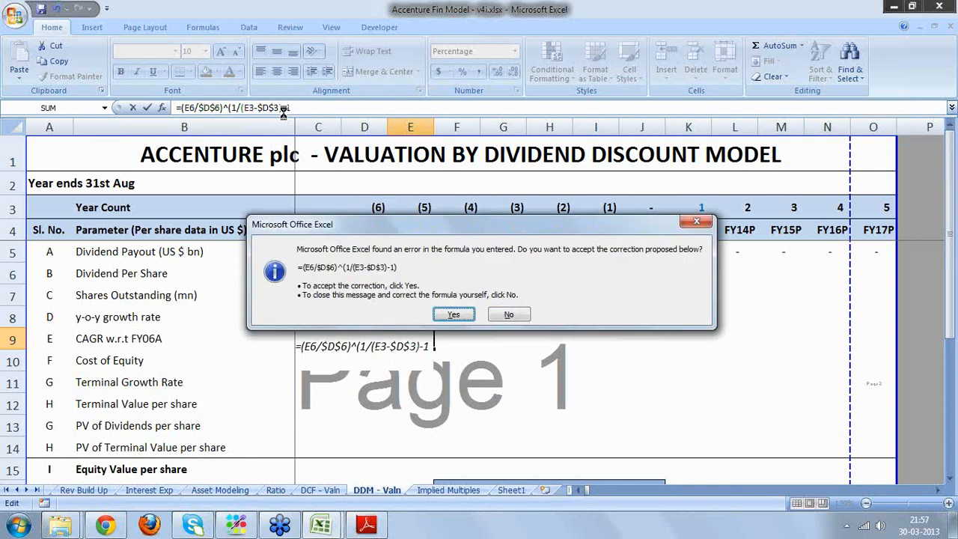
key("Return")
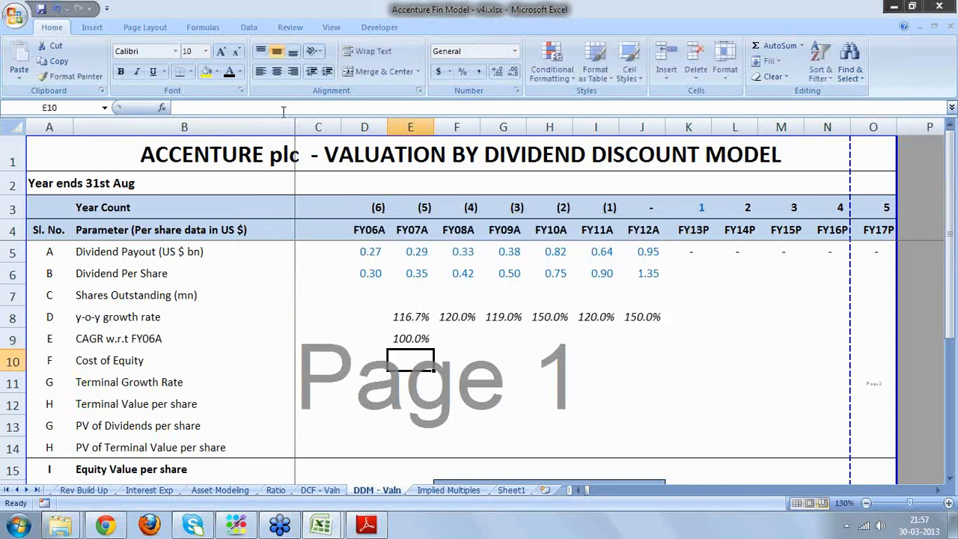
- Correct the parentheses in E9 to =(E6/$D$6)^(1/(E3-$D$3))-1 and fill the CAGR formula across to FY12A in J9
left_click(405, 341)
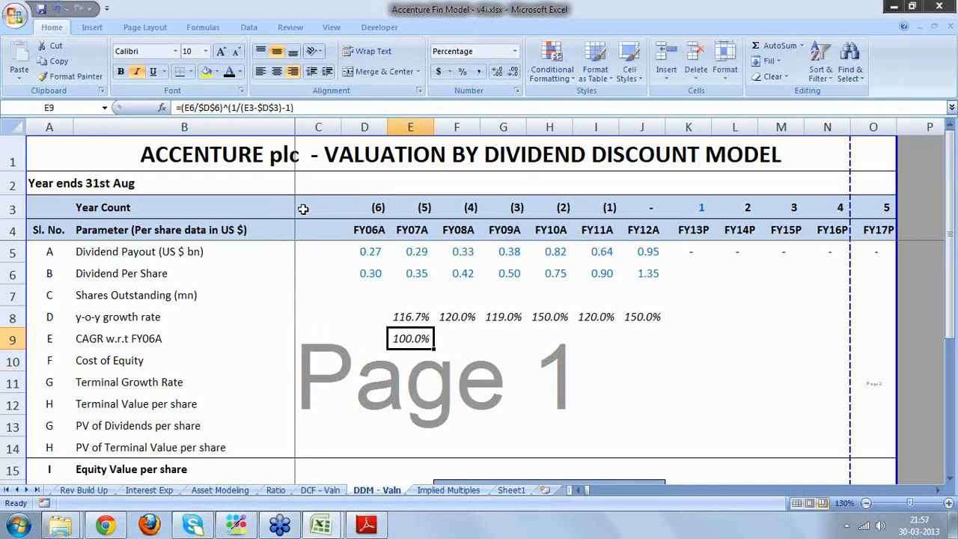
left_click(282, 108)
type(")")
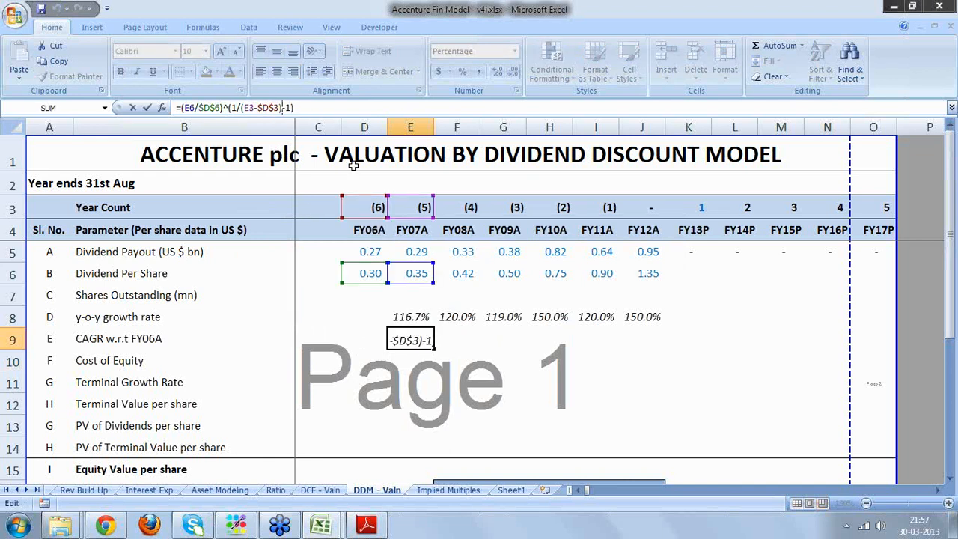
left_click(320, 104)
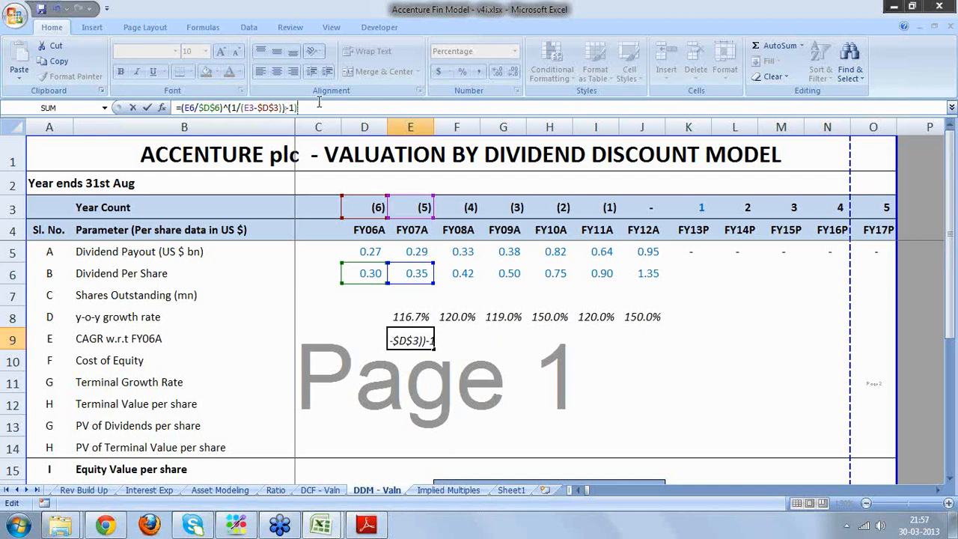
key("Return")
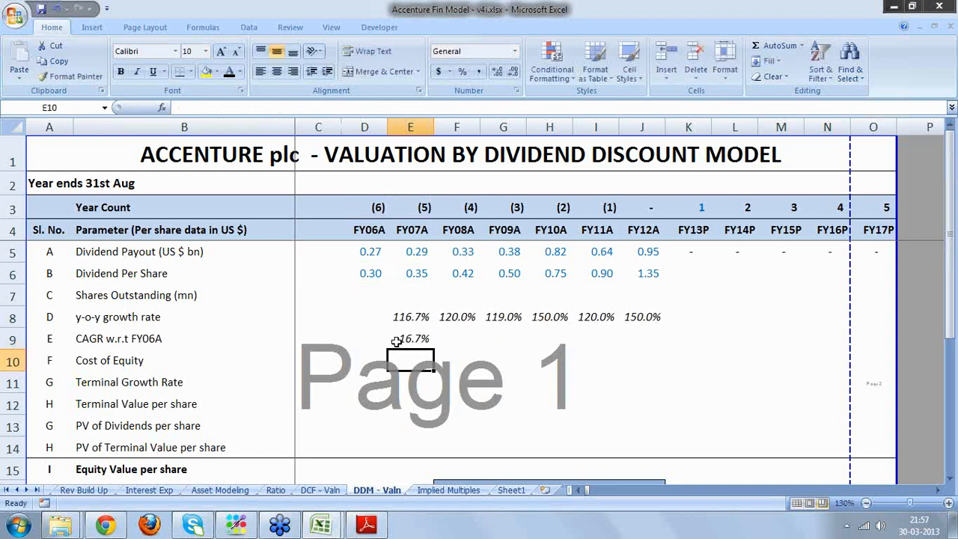
left_click(413, 338)
left_click_drag(433, 349, 665, 350)
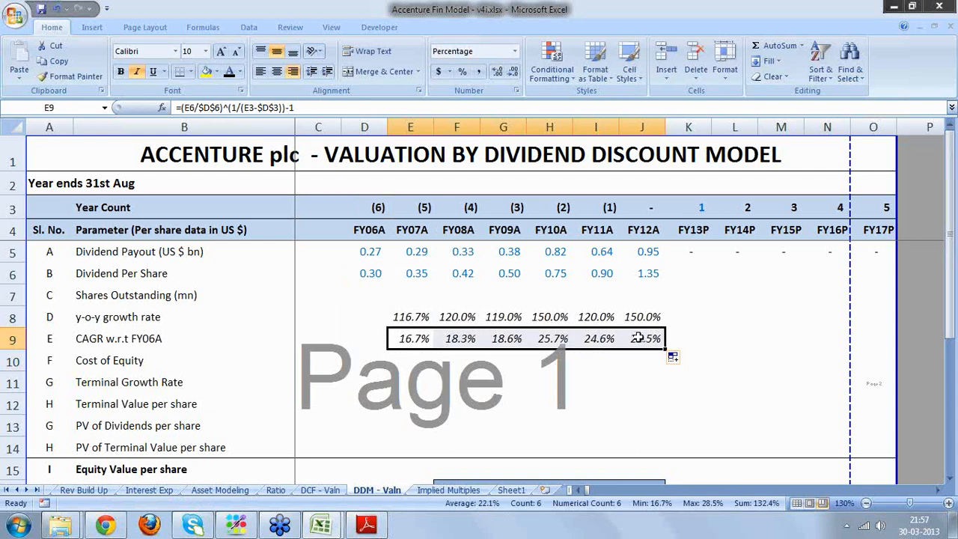
- Replace the FY07A y-o-y growth formula in E8 with =E6/D6-1 and fill it across to FY12A in J8
left_click(422, 318)
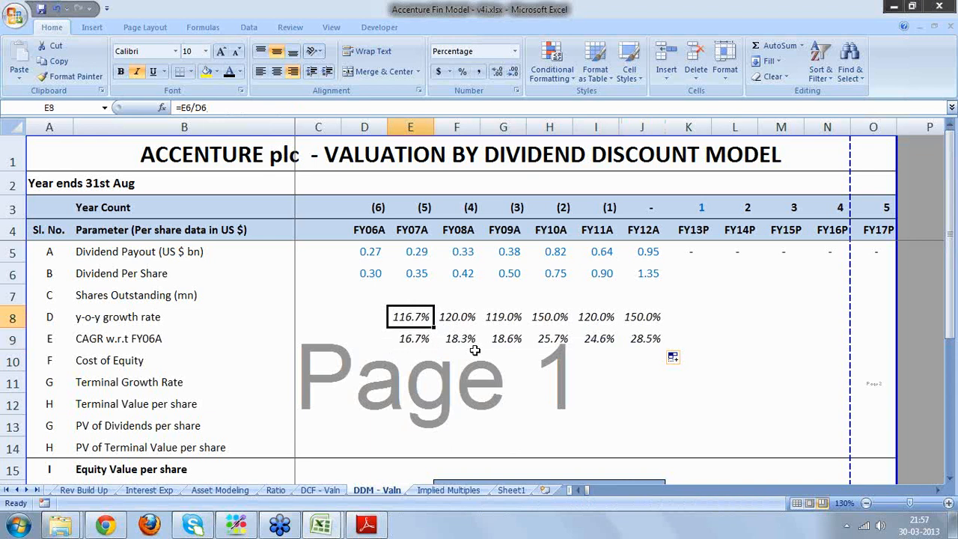
type("=")
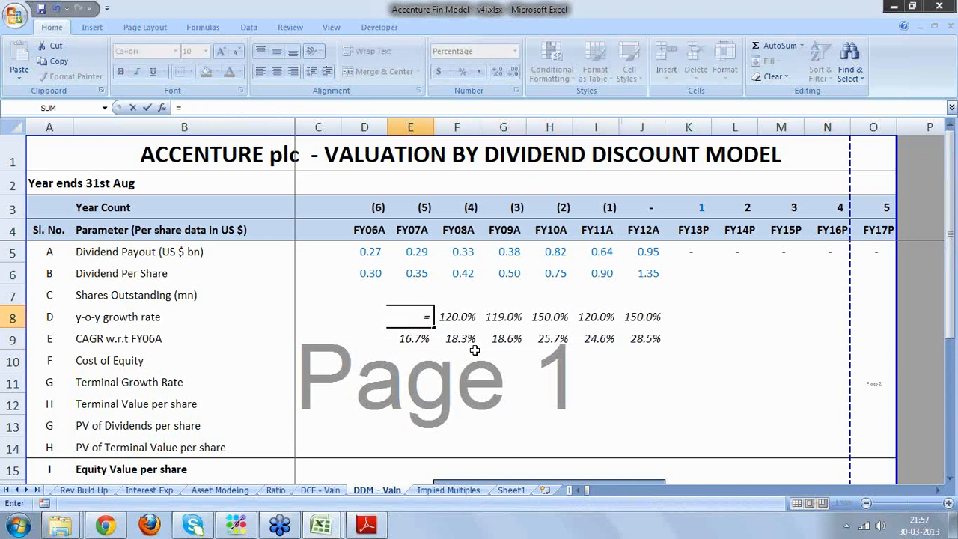
left_click(420, 273)
type("/")
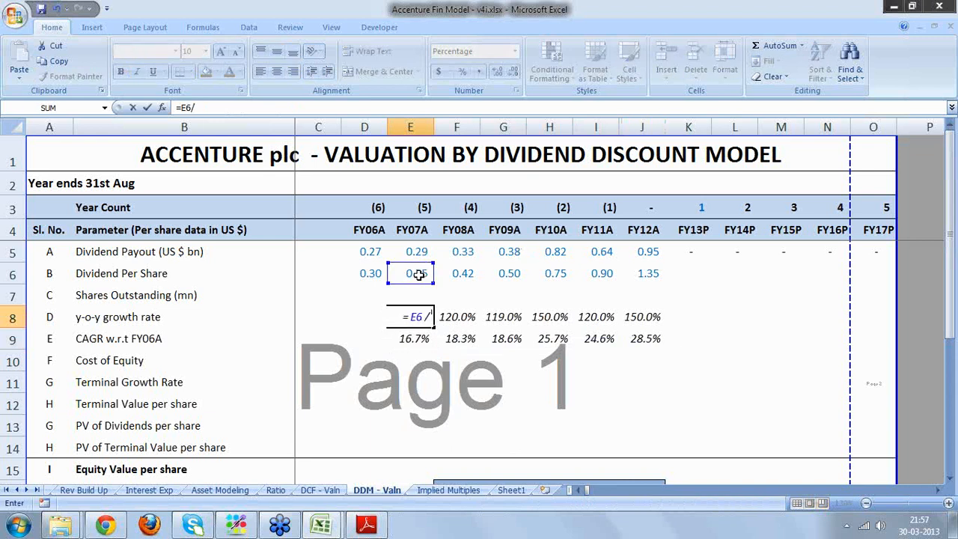
left_click(365, 274)
type("-1")
key("Return")
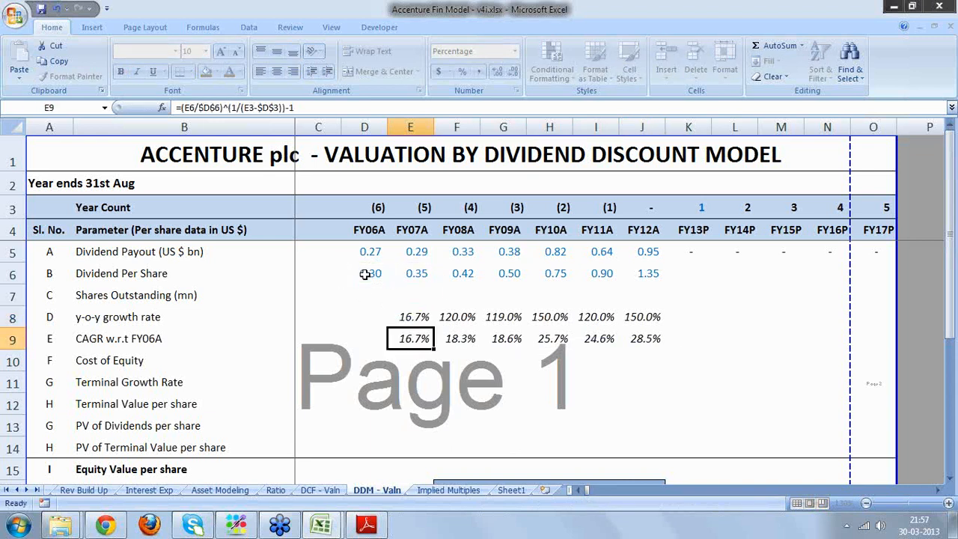
left_click(411, 320)
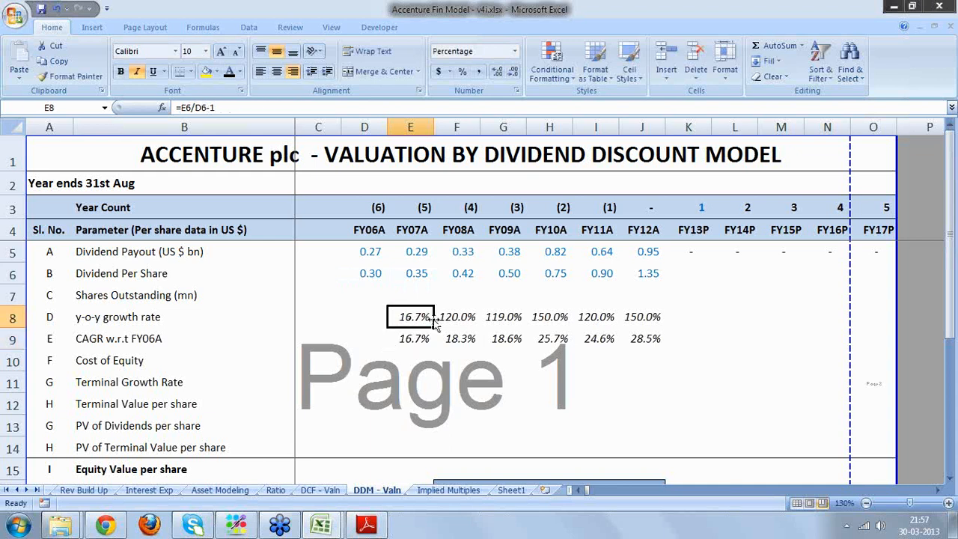
left_click_drag(434, 326, 646, 338)
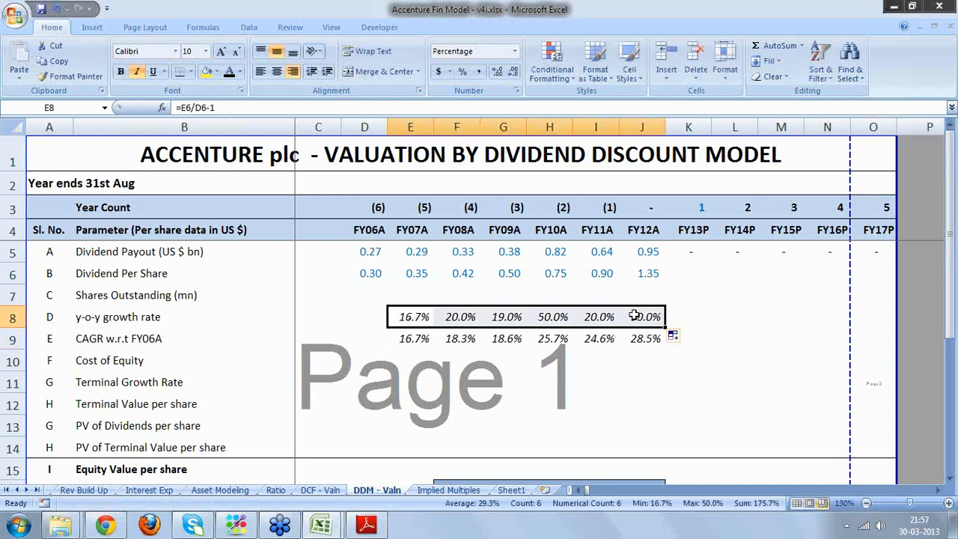
- Compare the y-o-y growth rates in row 8 with the CAGR w.r.t. FY06A in row 9 for FY07A through FY12A
left_click(660, 320)
left_click(412, 318)
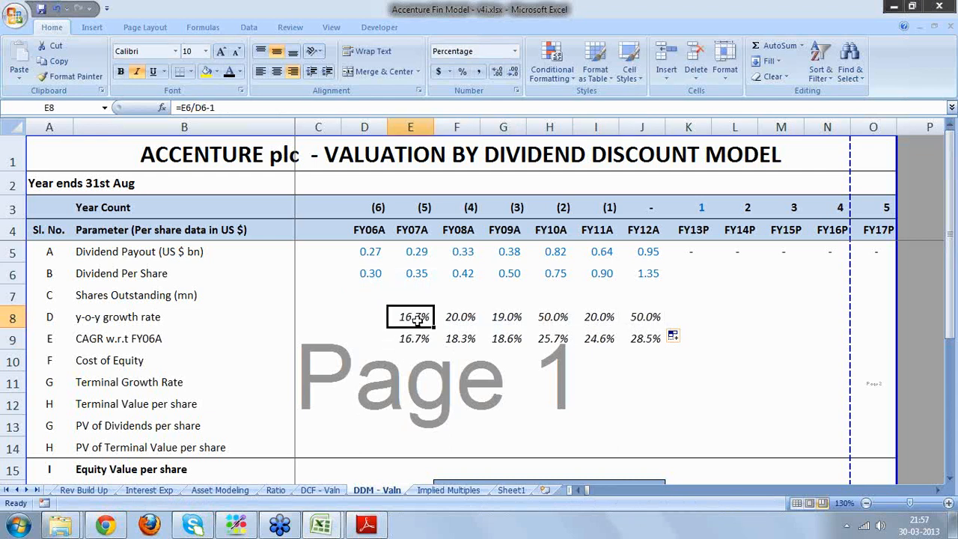
left_click(417, 337)
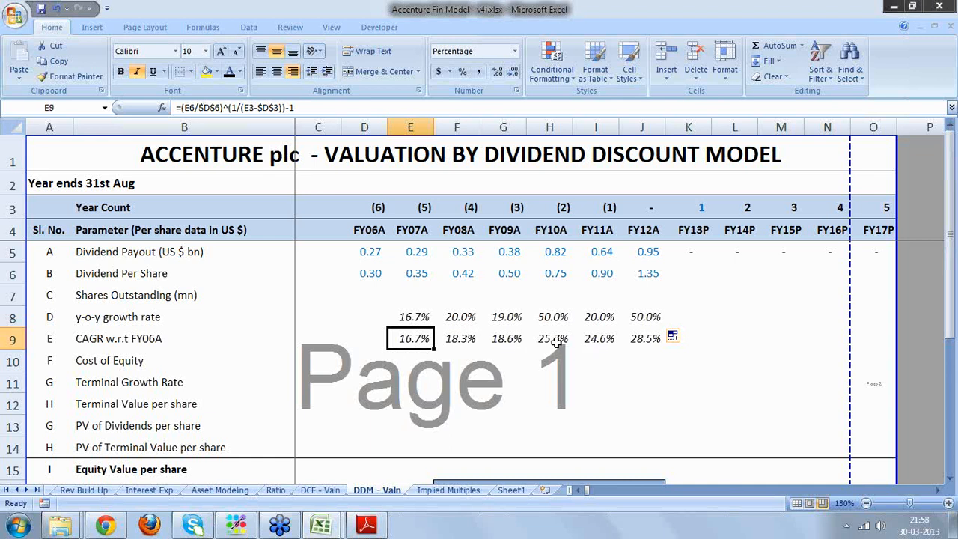
left_click(657, 341)
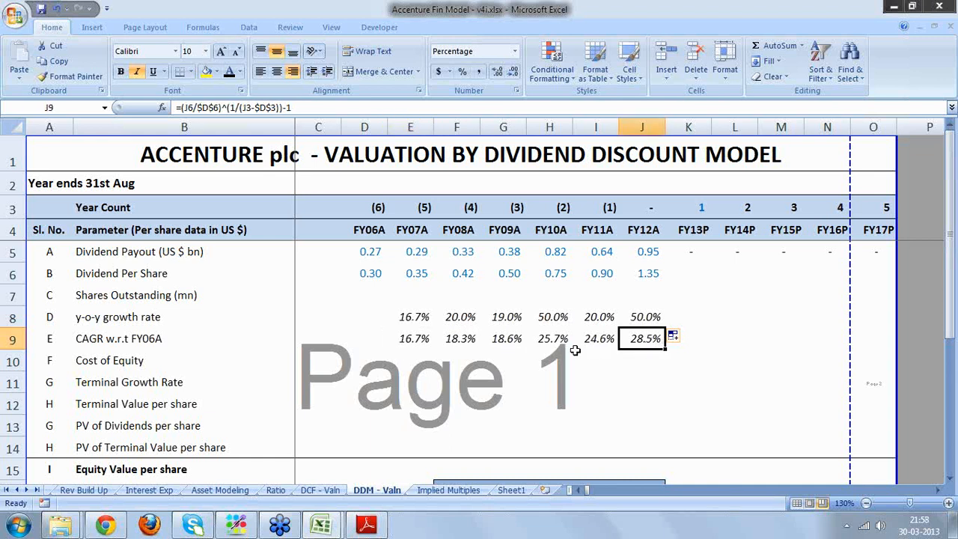
left_click(548, 342)
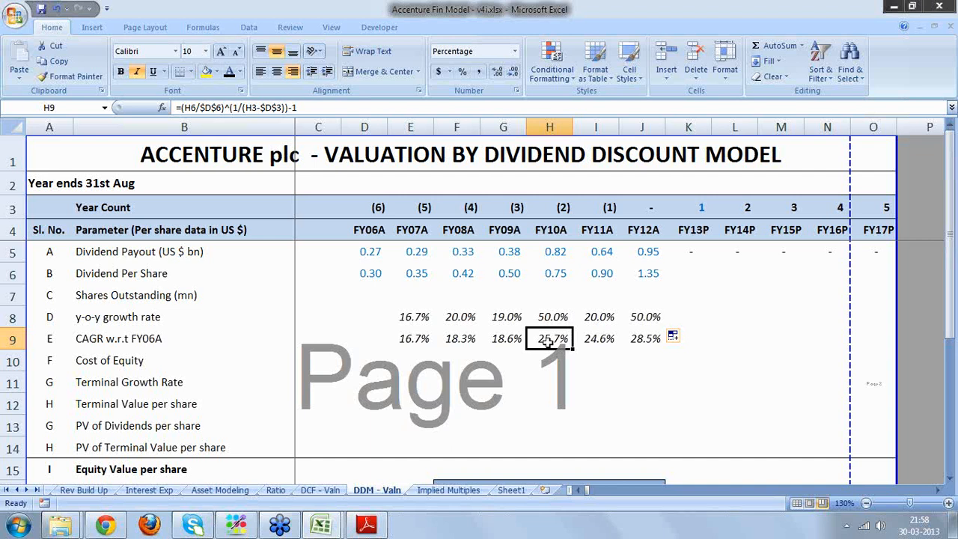
left_click(643, 319)
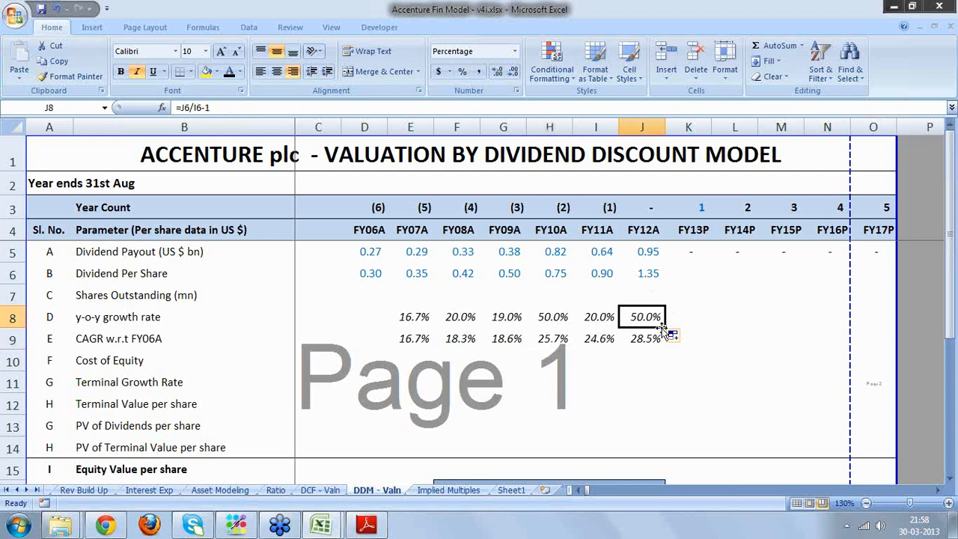
left_click(553, 319)
left_click(603, 318)
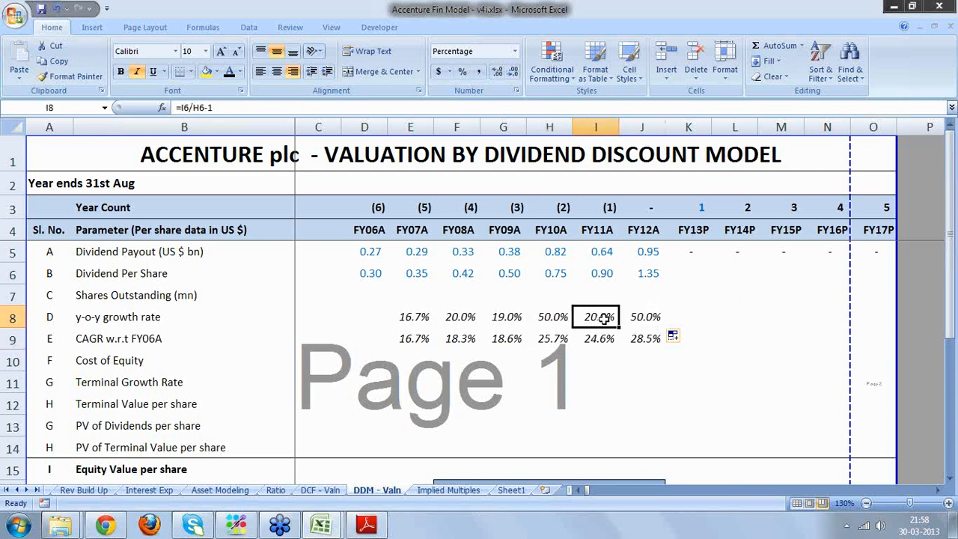
- Check the average of the y-o-y growth rates for FY10A through FY12A in H8:J8
left_click(639, 318)
left_click(555, 318)
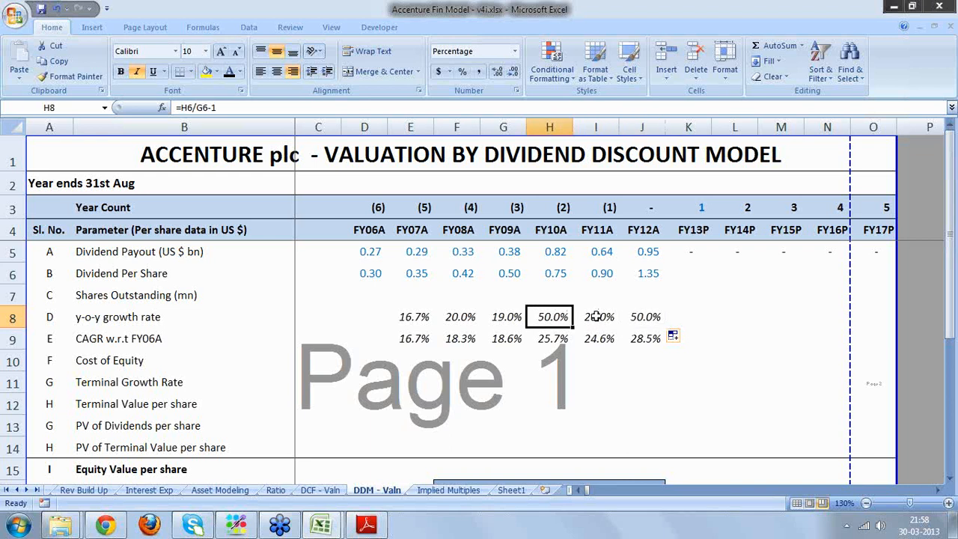
left_click_drag(596, 317, 651, 317)
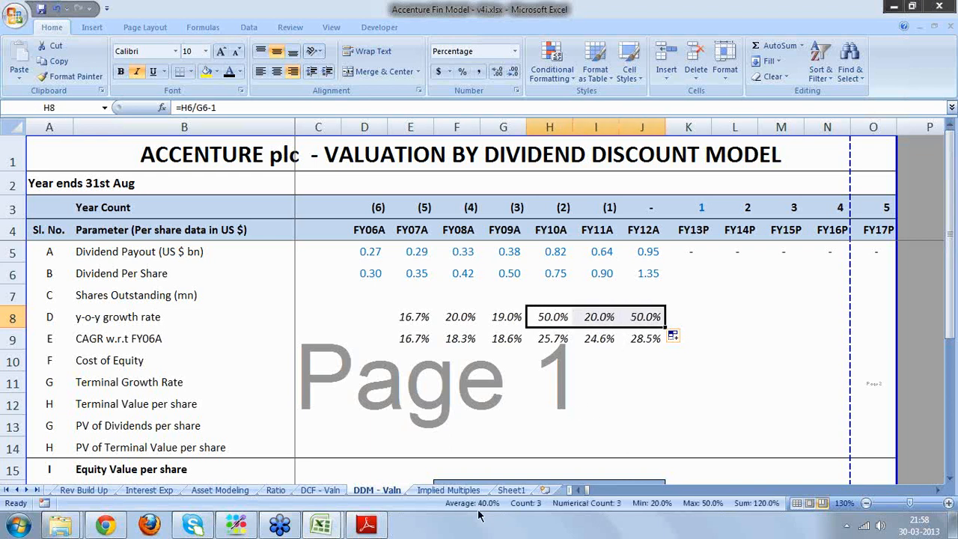
- Enter projected y-o-y growth rates of 40%, 35%, 30%, 25% and 20% for FY13P through FY17P in K8:O8
left_click(680, 317)
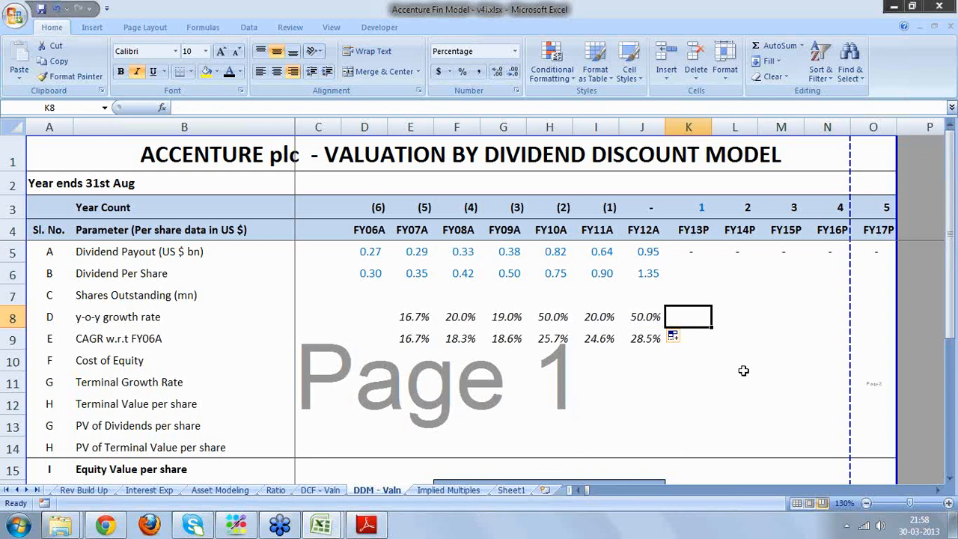
type("40%")
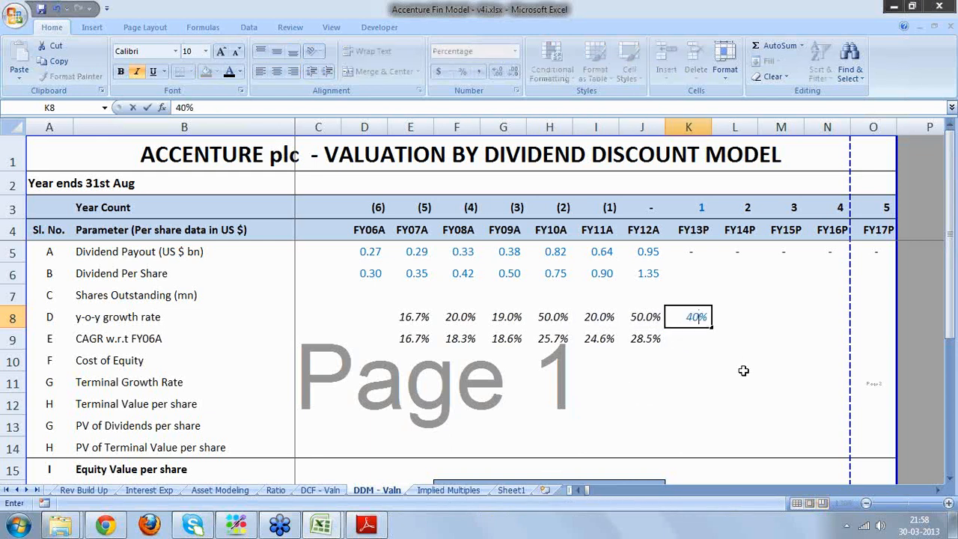
key("Tab")
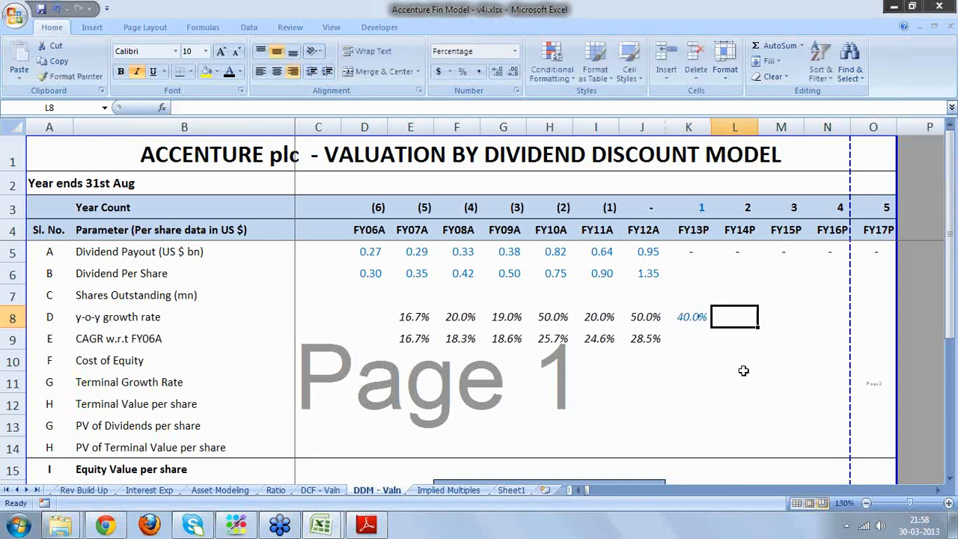
type("35%")
key("Tab")
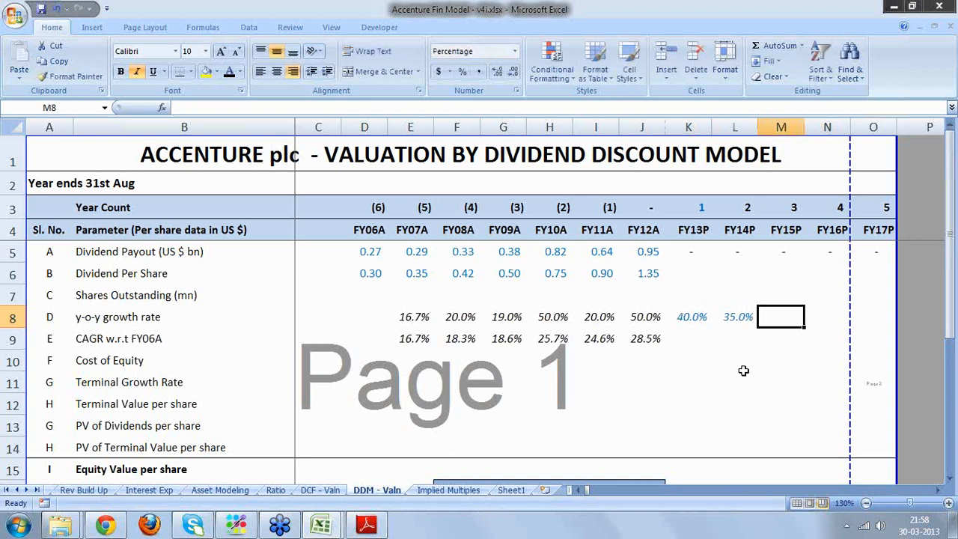
type("30%")
key("Tab")
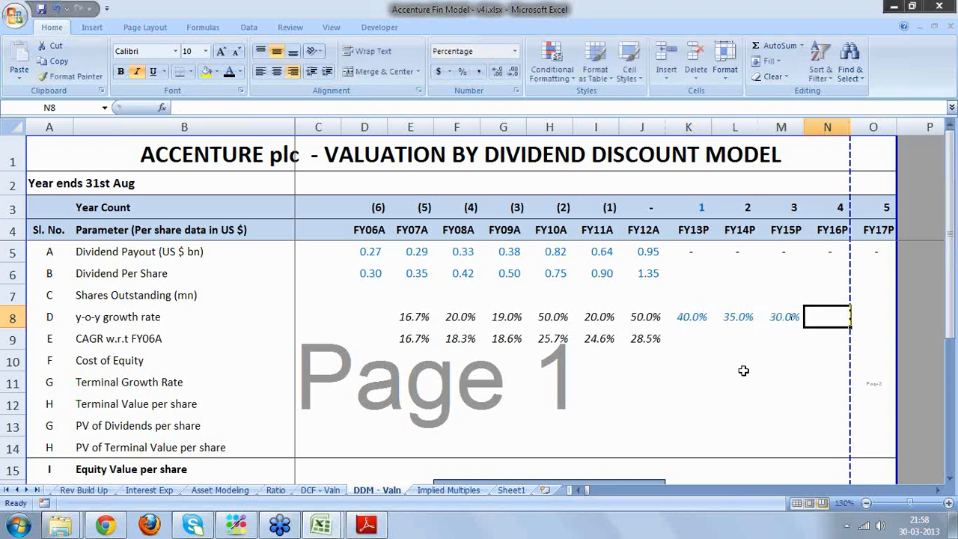
type("25%")
key("Tab")
type("20%")
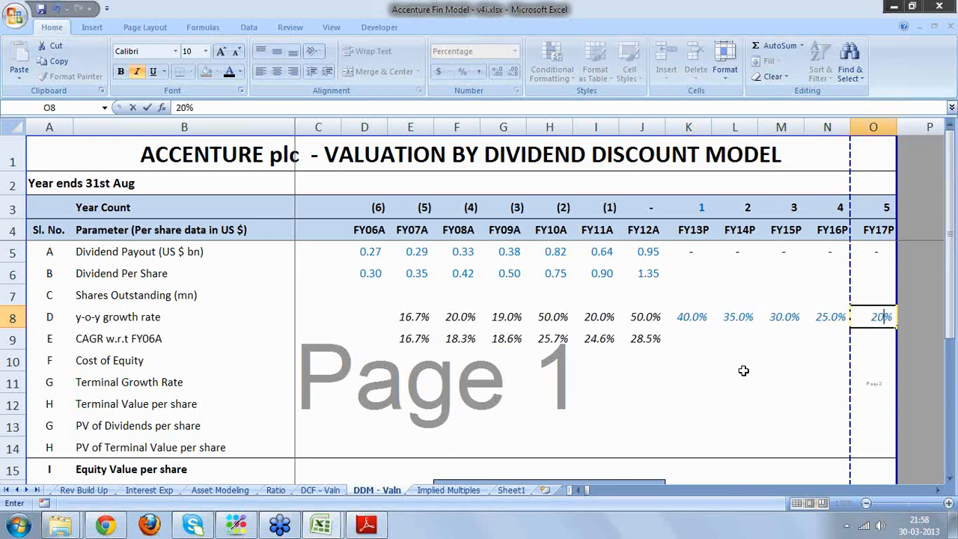
key("Return")
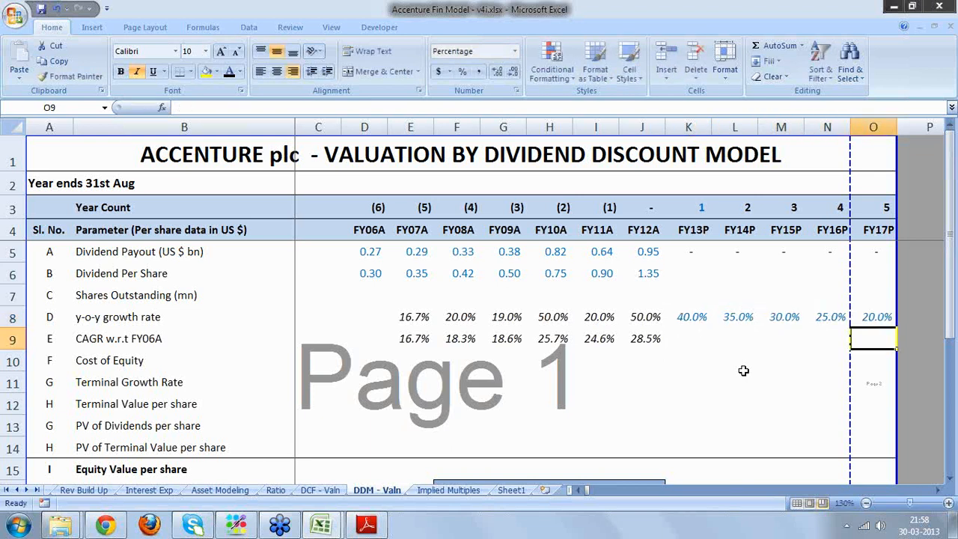
- Project the FY13P dividend per share in K6 with =J6*(1+K8) and fill it across to FY17P in O6
left_click(688, 274)
type("=")
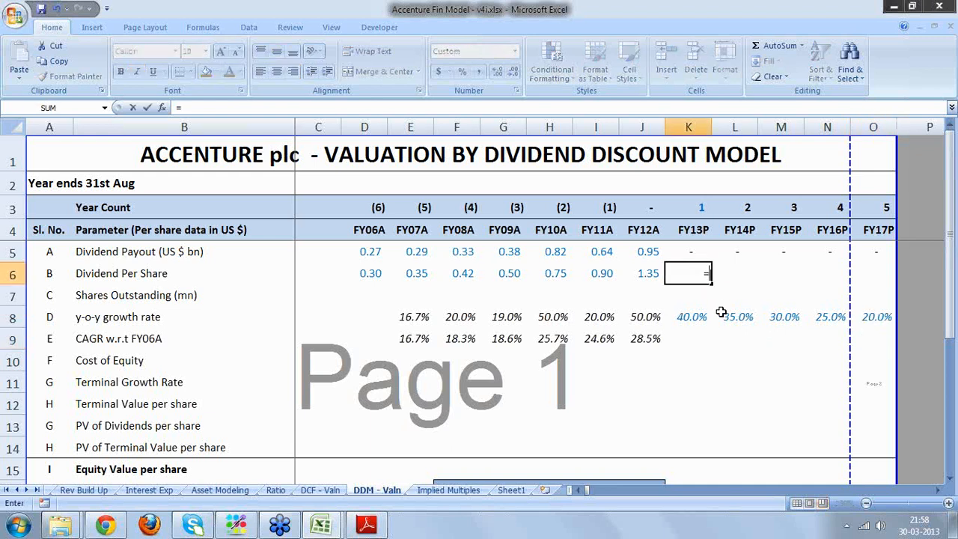
left_click(686, 316)
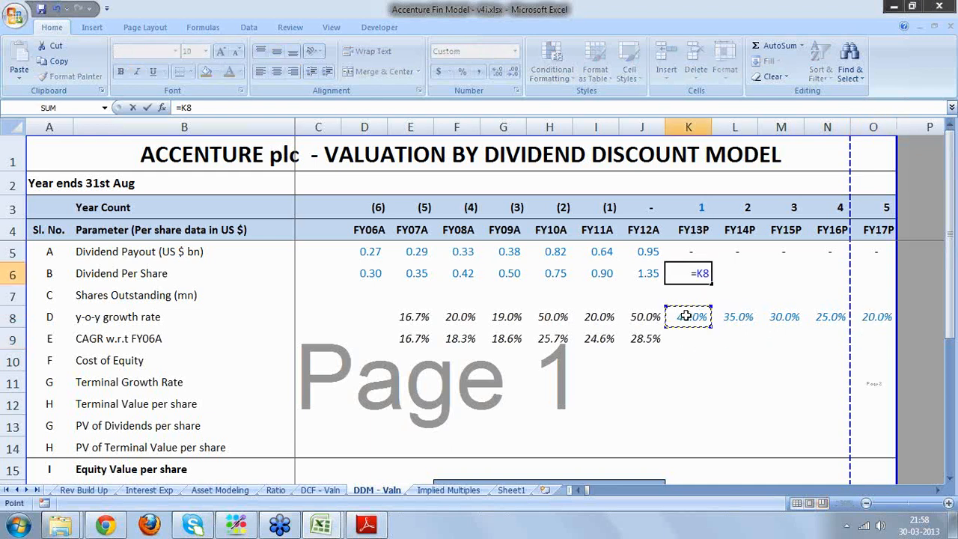
type("*")
key("BackSpace")
key("BackSpace")
key("BackSpace")
left_click(648, 273)
type("*(1+")
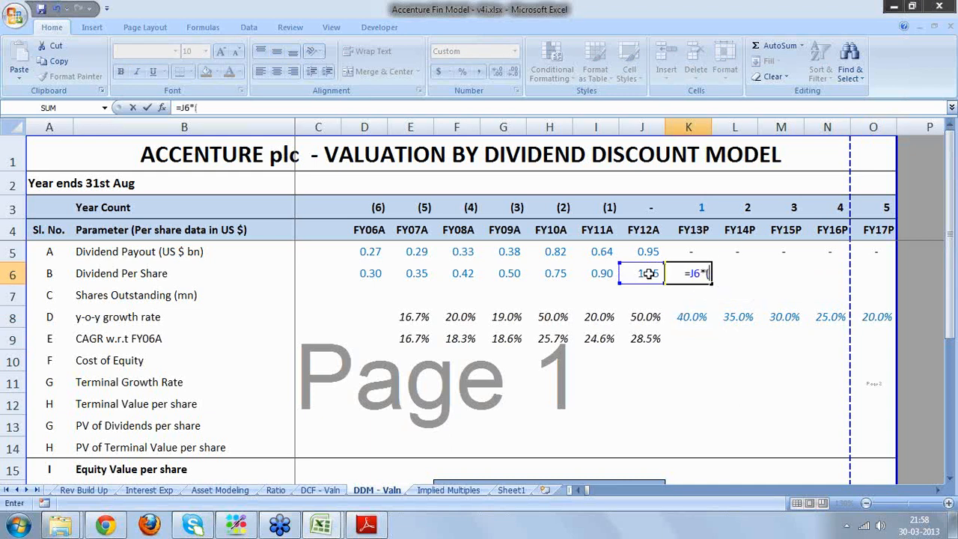
left_click(688, 316)
type(")")
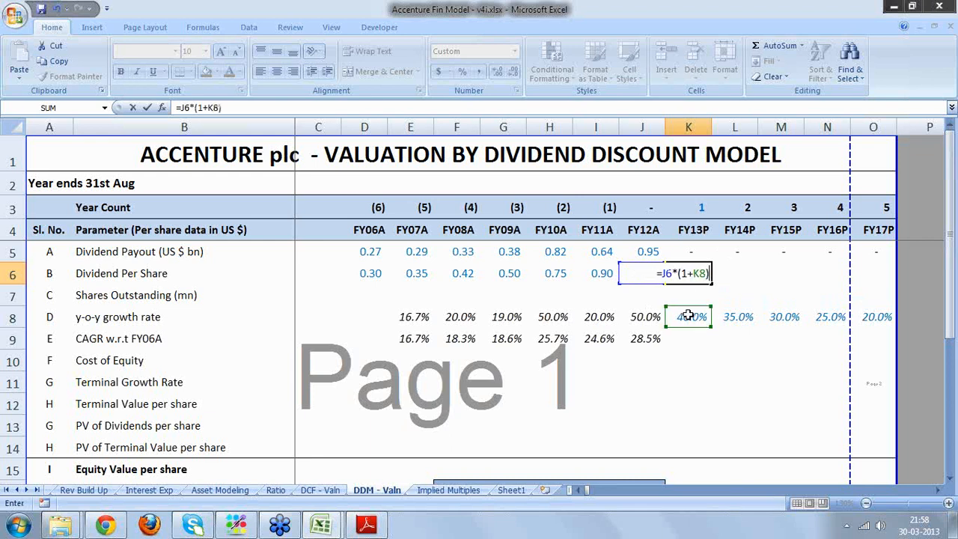
key("Return")
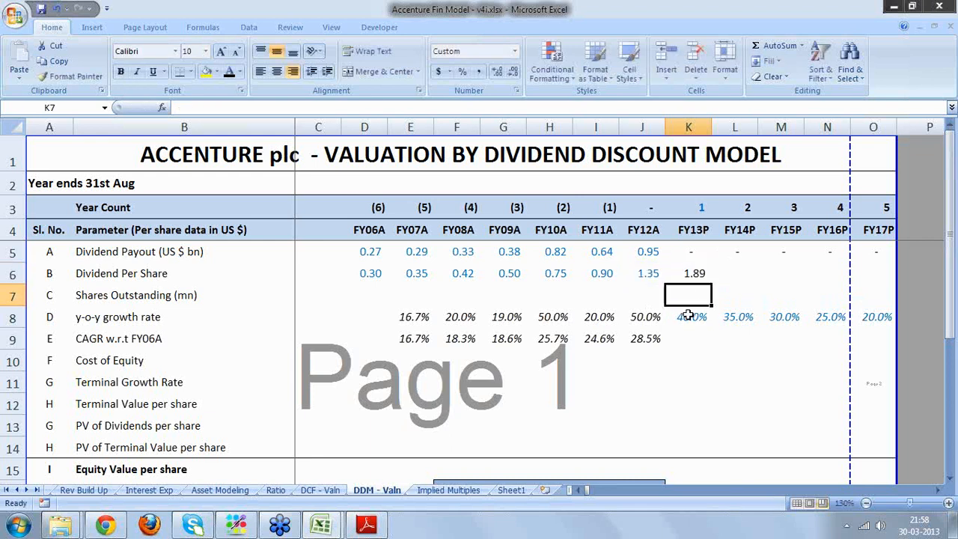
left_click(700, 272)
left_click_drag(712, 283, 883, 284)
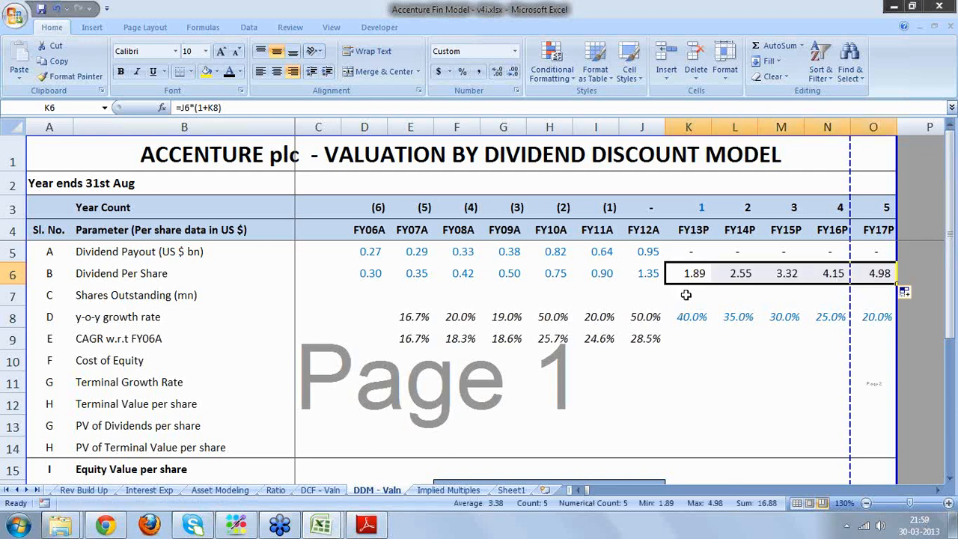
- Look up the basic weighted average Class A shares in the Accenture 10-Q PDF and enter 649.52 as FY13P shares outstanding in K7
left_click(687, 295)
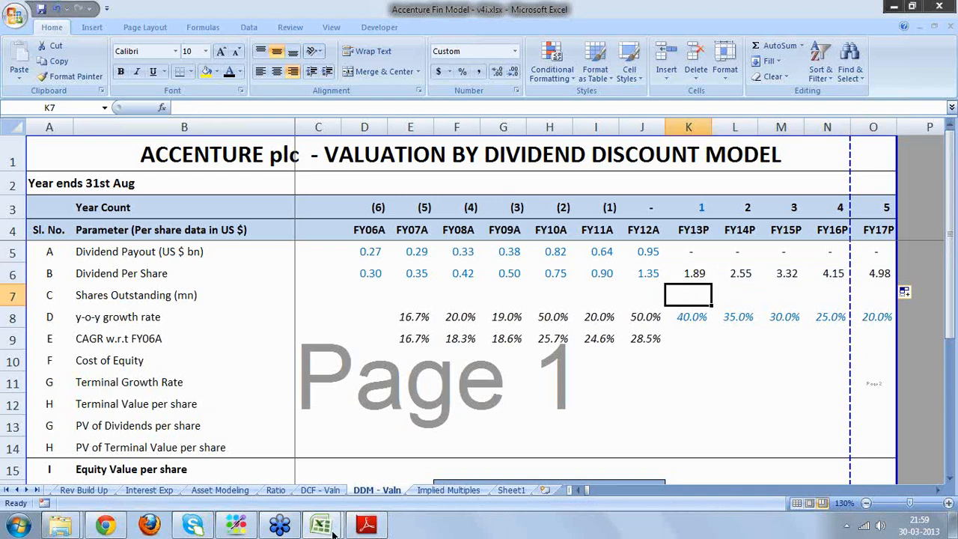
left_click(387, 530)
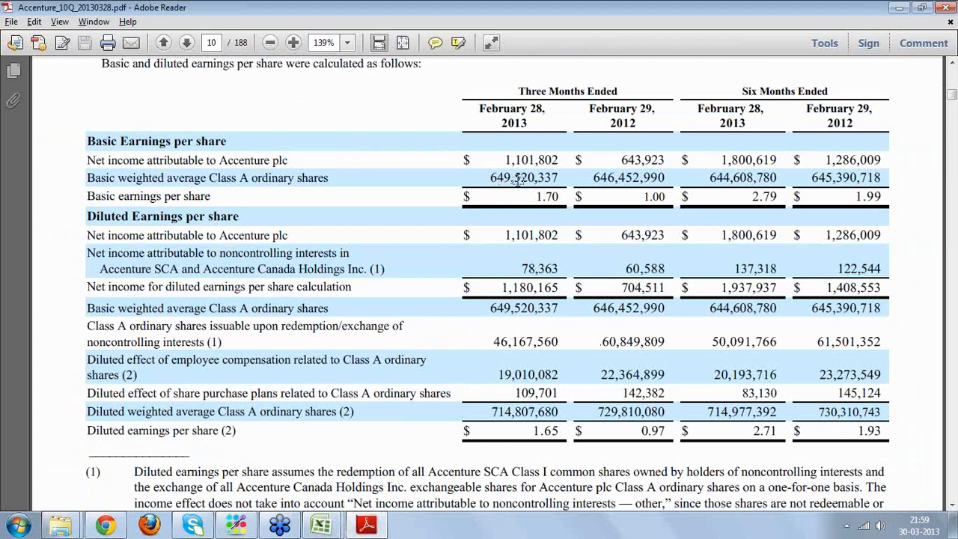
key("alt+Tab")
type("6")
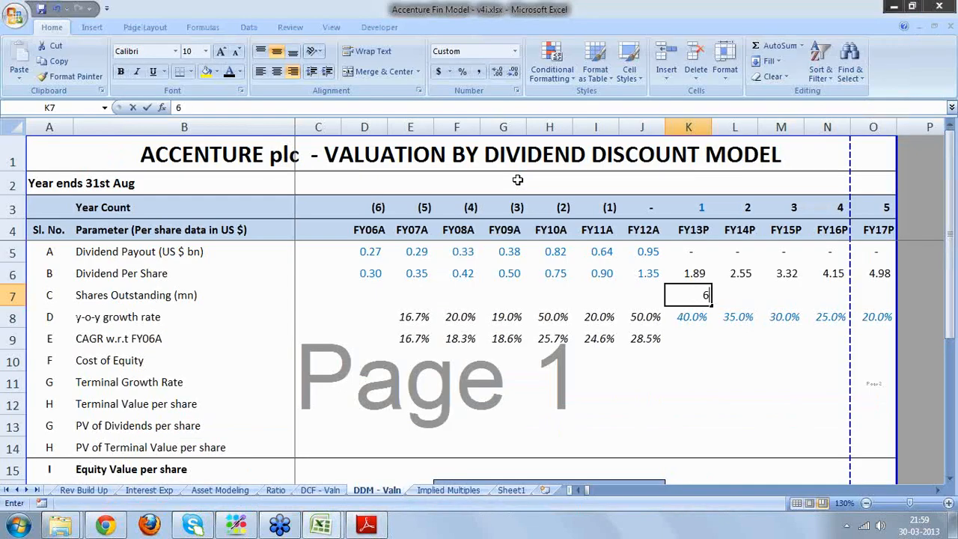
type("49.52")
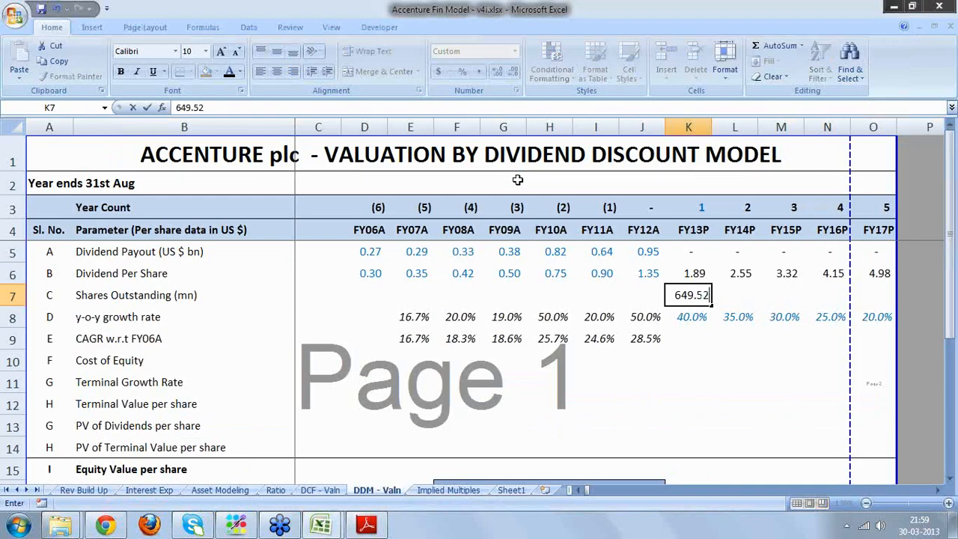
key("Return")
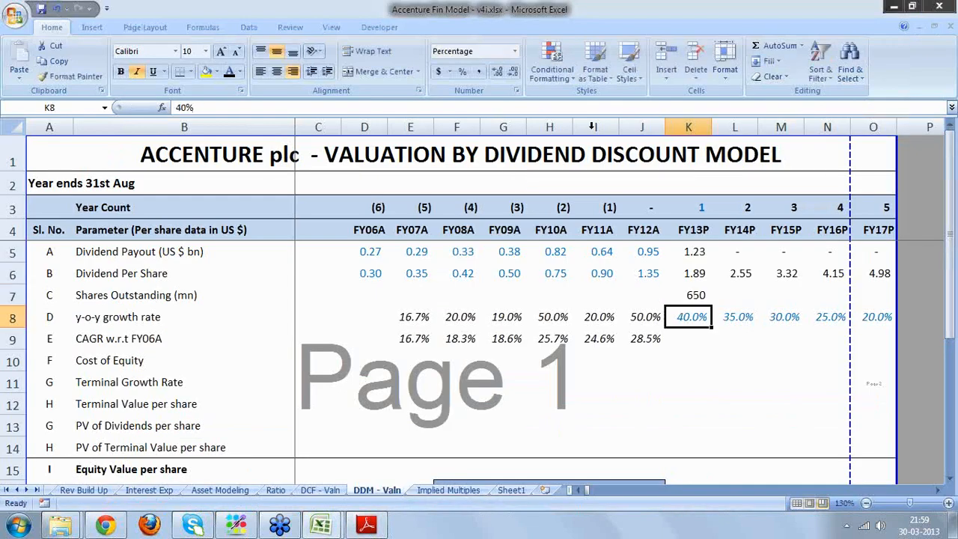
- Link FY14P shares outstanding in L7 to the prior year with =K7 and fill it across to FY17P in O7
left_click(729, 293)
type("=")
key("Left")
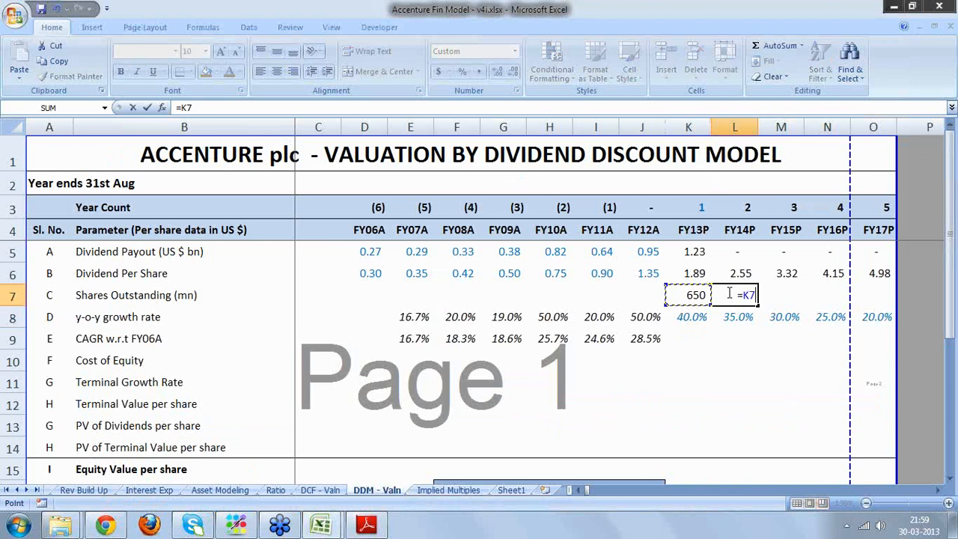
key("Return")
left_click(729, 293)
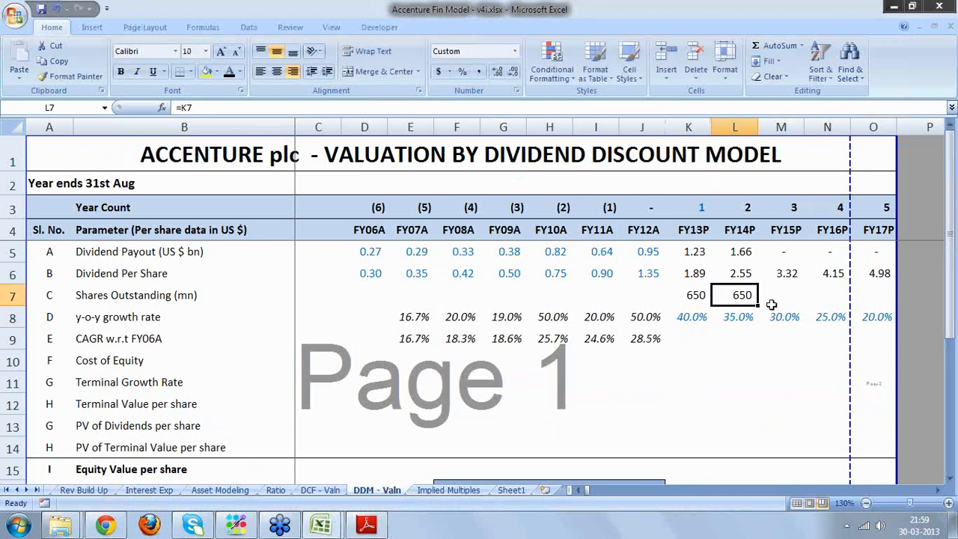
left_click_drag(758, 304, 880, 301)
- Review the dividend payout formulas in row 5 from FY13P through FY17P and the FY17P inputs beneath them
left_click(700, 251)
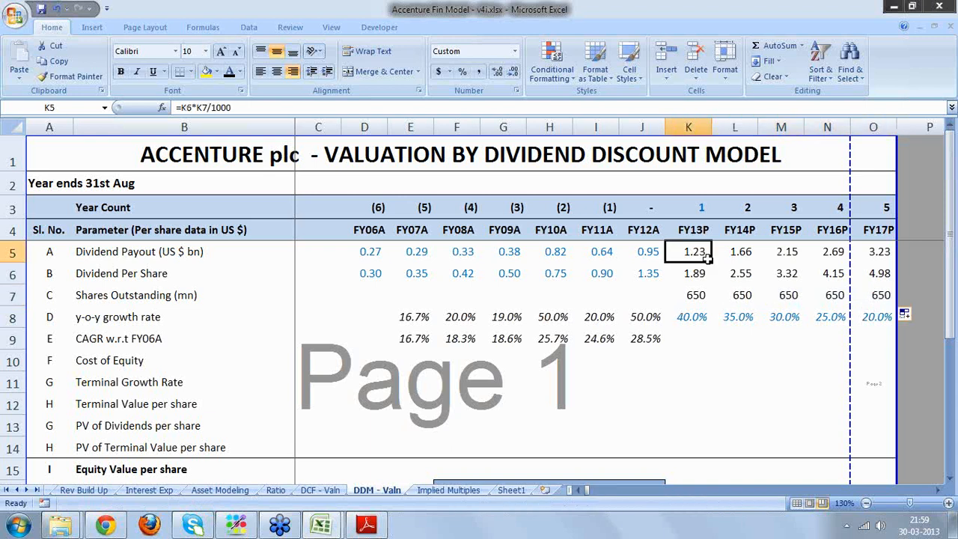
key("Right")
key("Right")
key("Right")
key("Right")
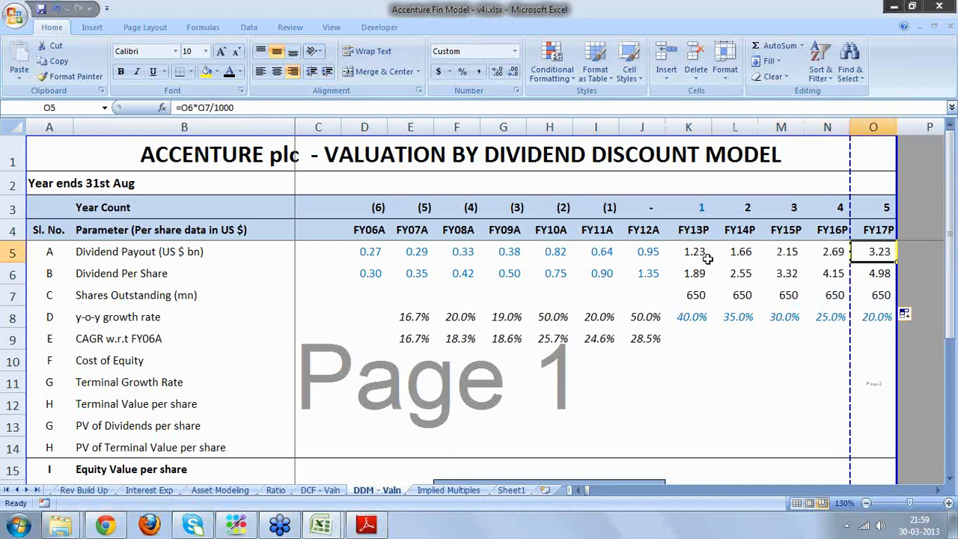
key("Down")
key("Down")
key("Down")
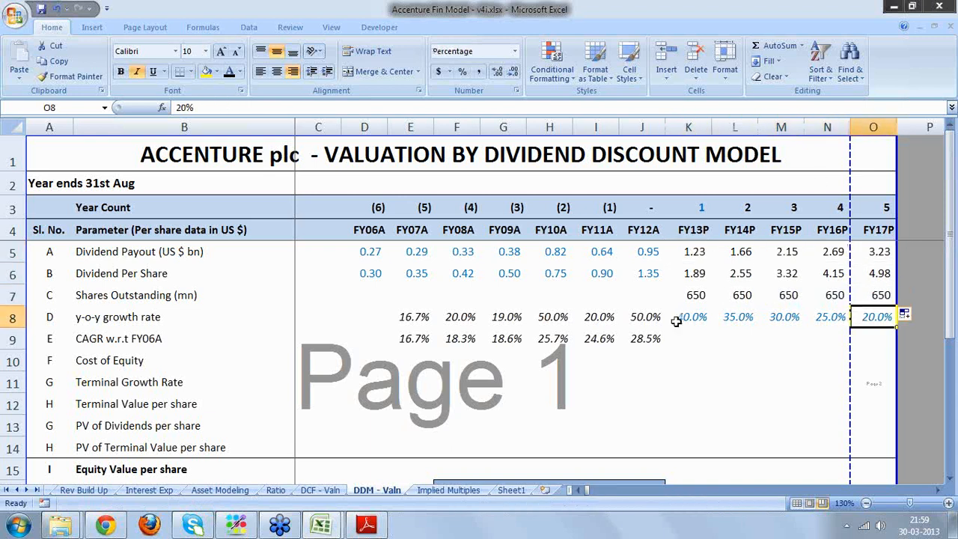
- Extend the CAGR w.r.t. FY06A formula from J9 across the projected years to FY17P in O9
left_click(653, 339)
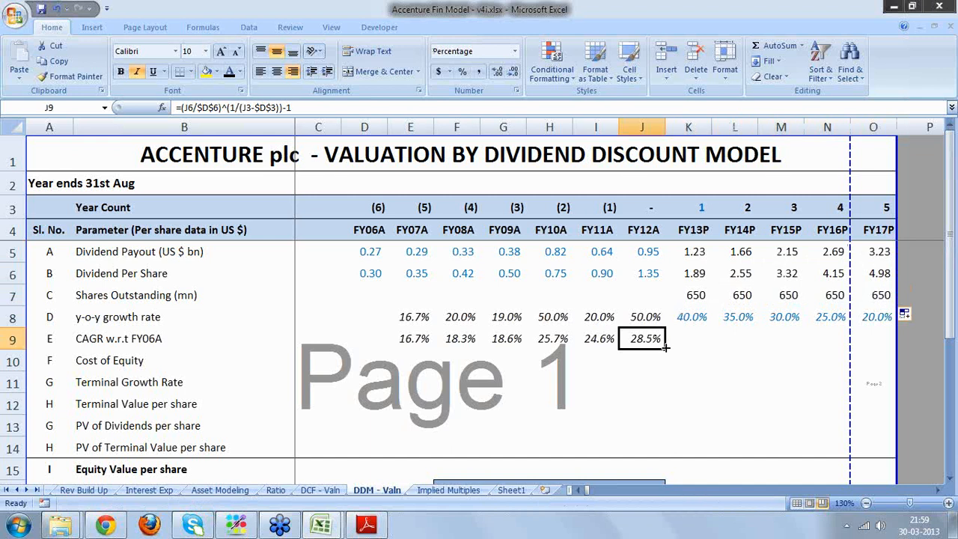
left_click_drag(665, 348, 881, 350)
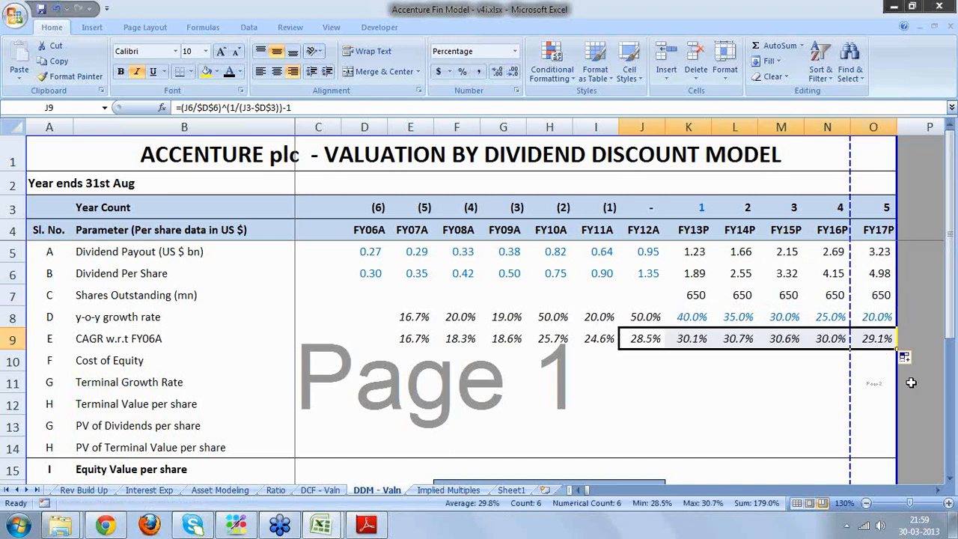
- Compare the historical CAGR values in row 9 with the projected ones through FY17P
left_click(646, 338)
left_click(561, 339)
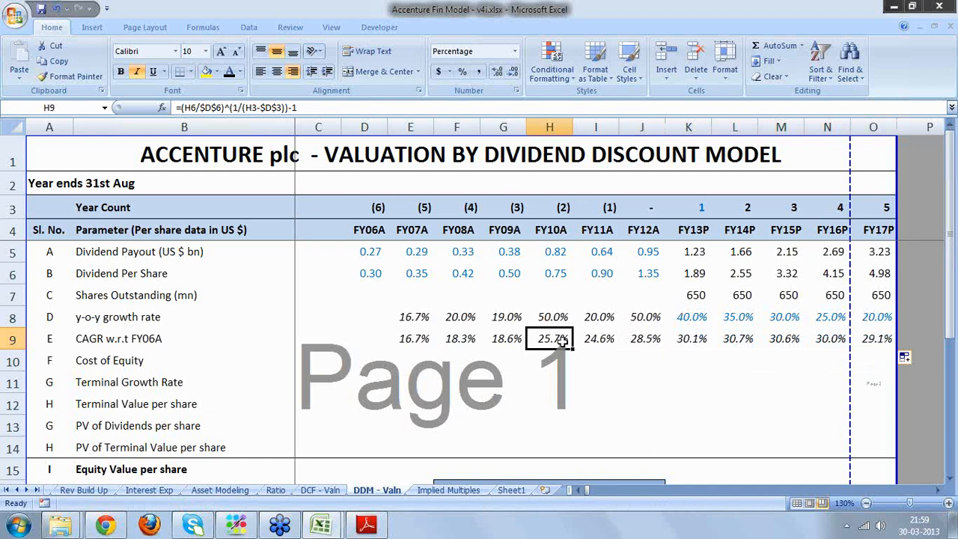
key("Right")
key("Right")
key("Right")
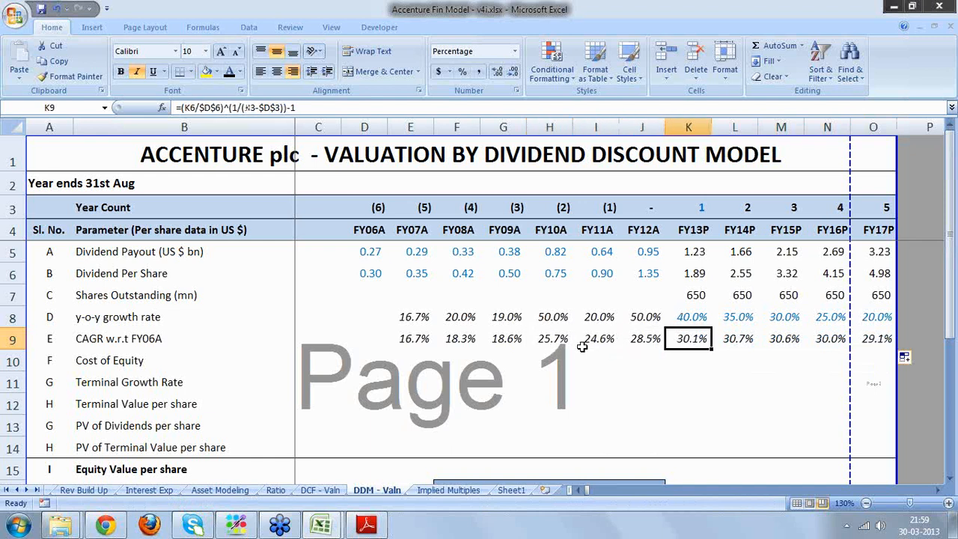
key("Right")
key("Right")
key("Right")
key("Right")
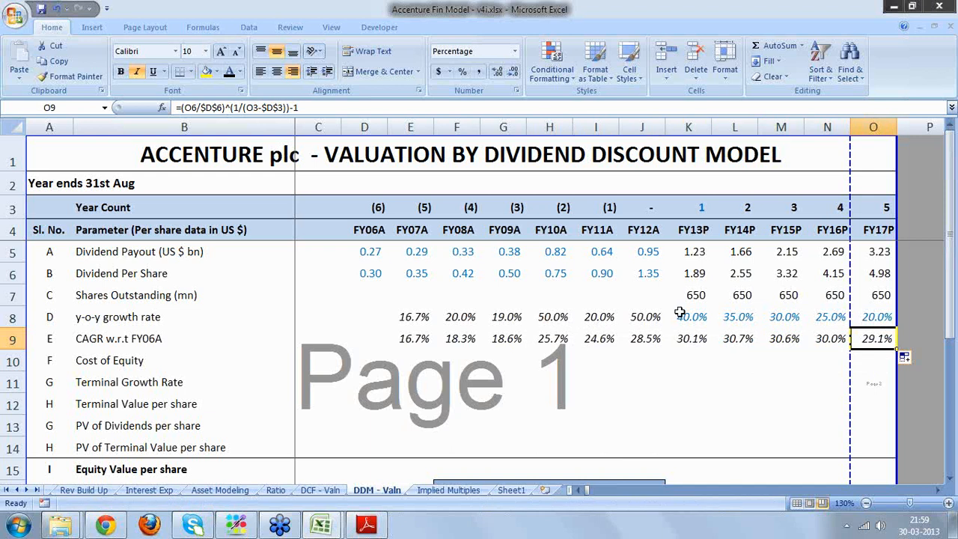
left_click(653, 340)
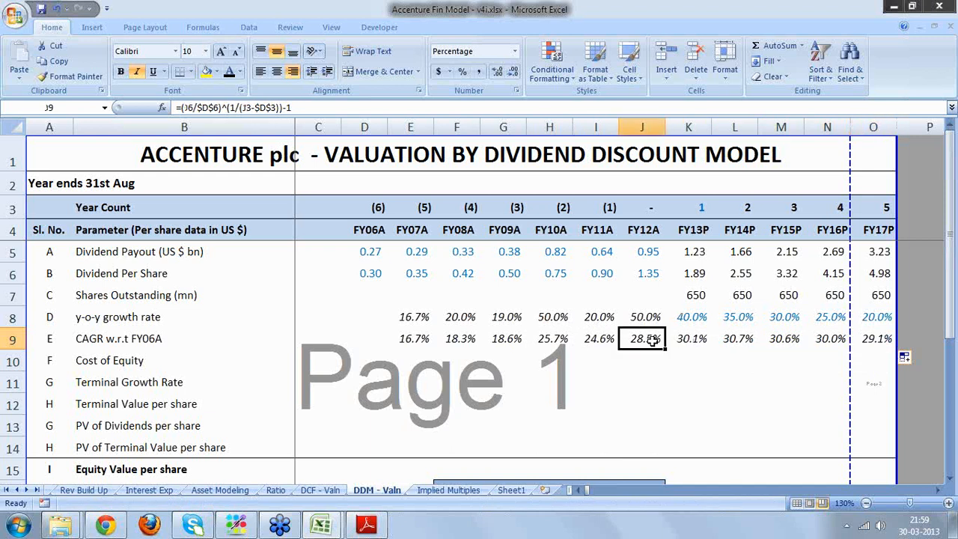
left_click(693, 338)
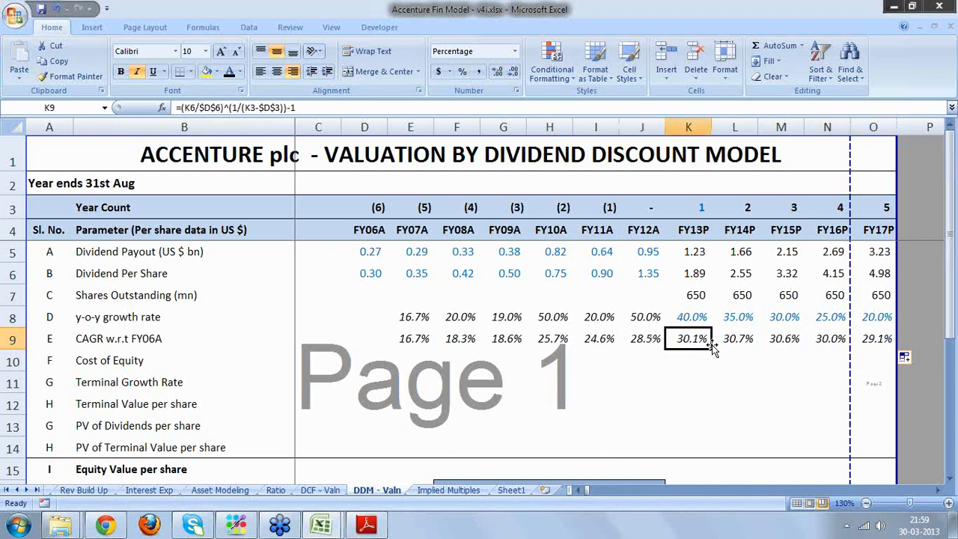
- Link the Cost of Equity in C10 to the 9.5% rate on the DCF - Valn sheet
key("Down")
key("Left")
key("Left")
key("Left")
key("Left")
key("Left")
key("Left")
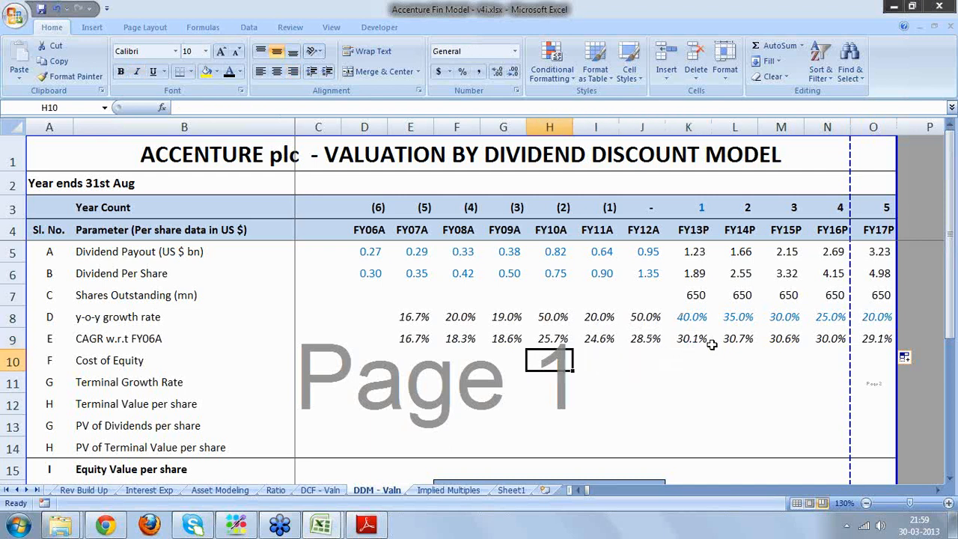
key("Left")
key("Left")
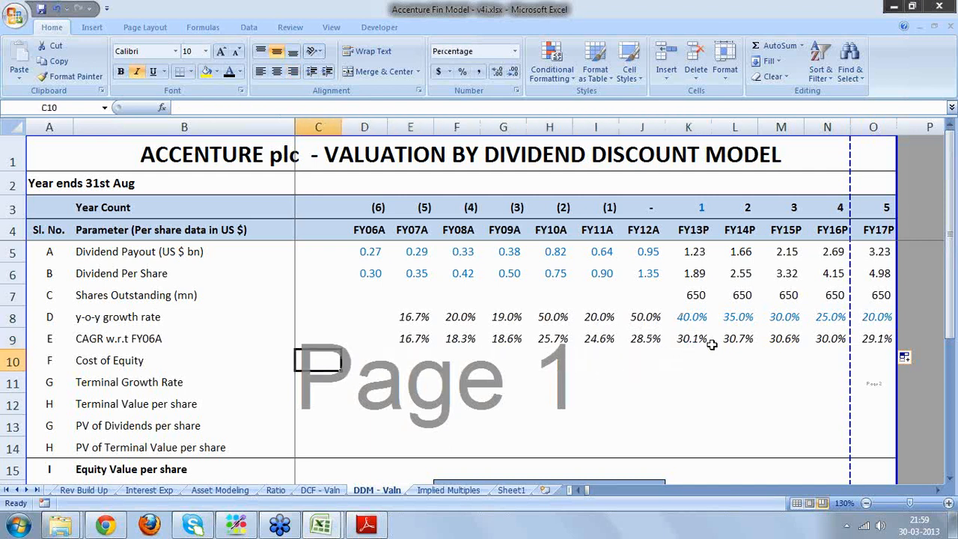
type("=")
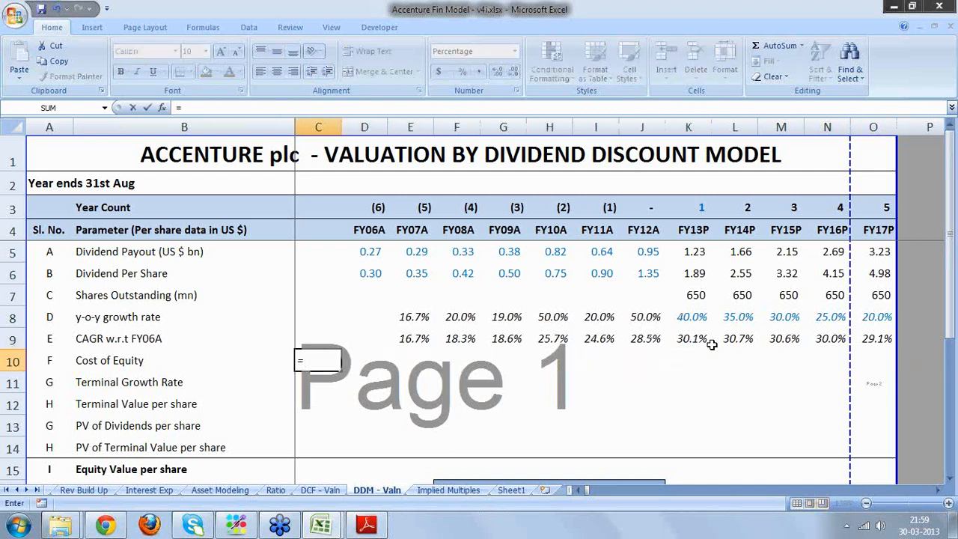
left_click(327, 490)
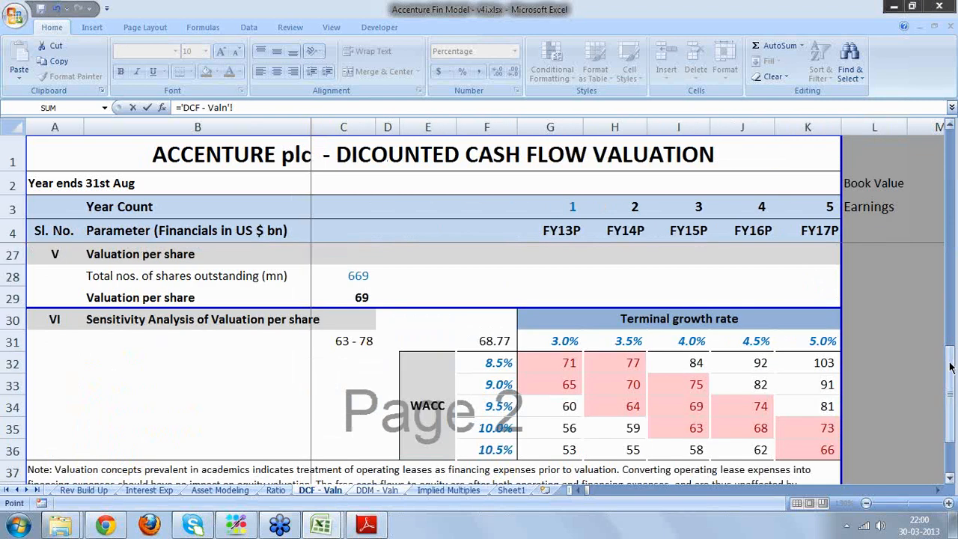
left_click_drag(951, 365, 942, 264)
left_click(351, 276)
key("Return")
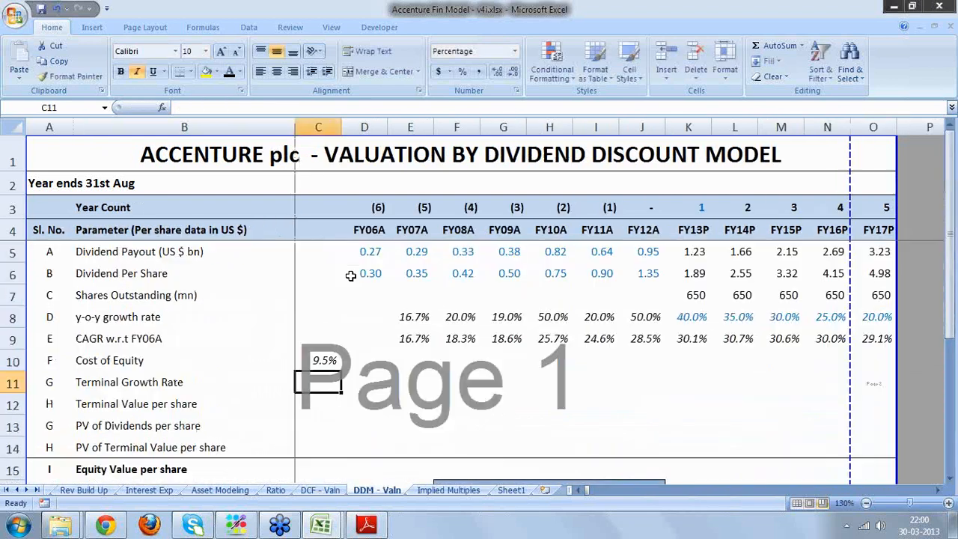
- Set the Terminal Growth Rate in C11 to 4%
type("4%")
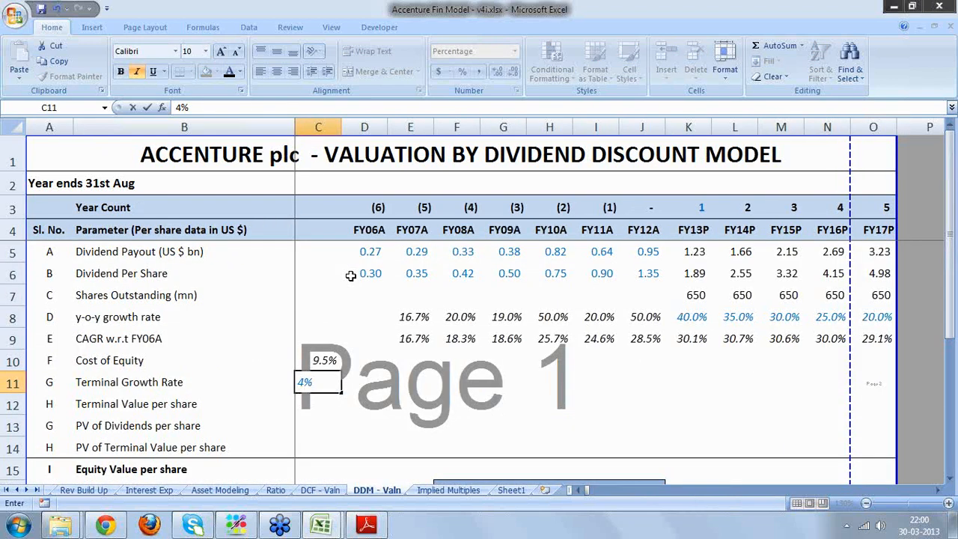
key("Left")
key("Down")
key("Right")
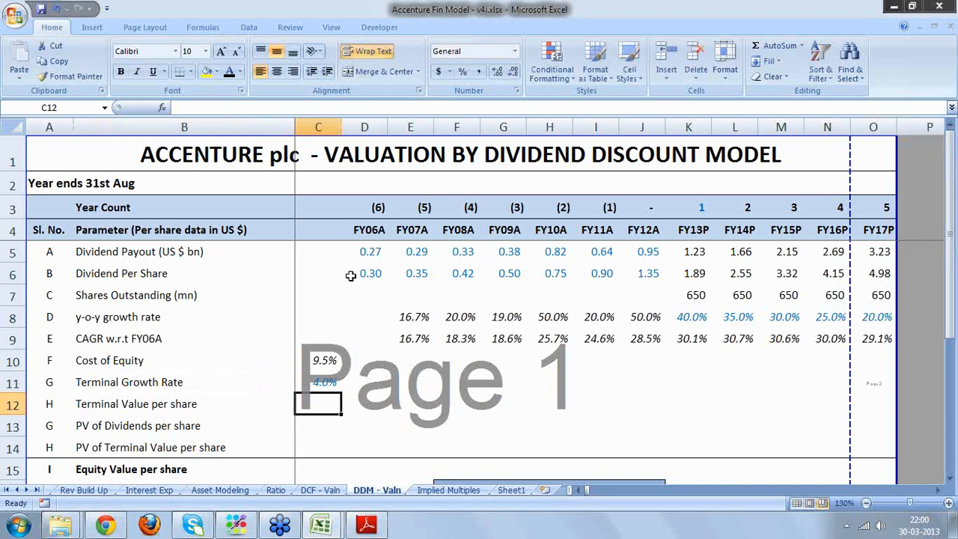
- Calculate Terminal Value per share in C12 with =O6*(1+C11)/(C10-C11) and widen column C slightly
type("=")
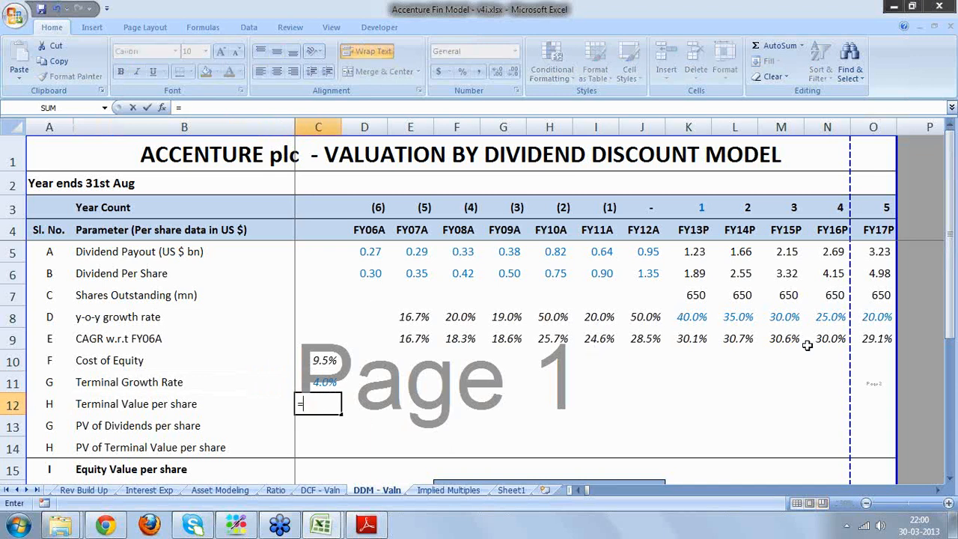
left_click(882, 274)
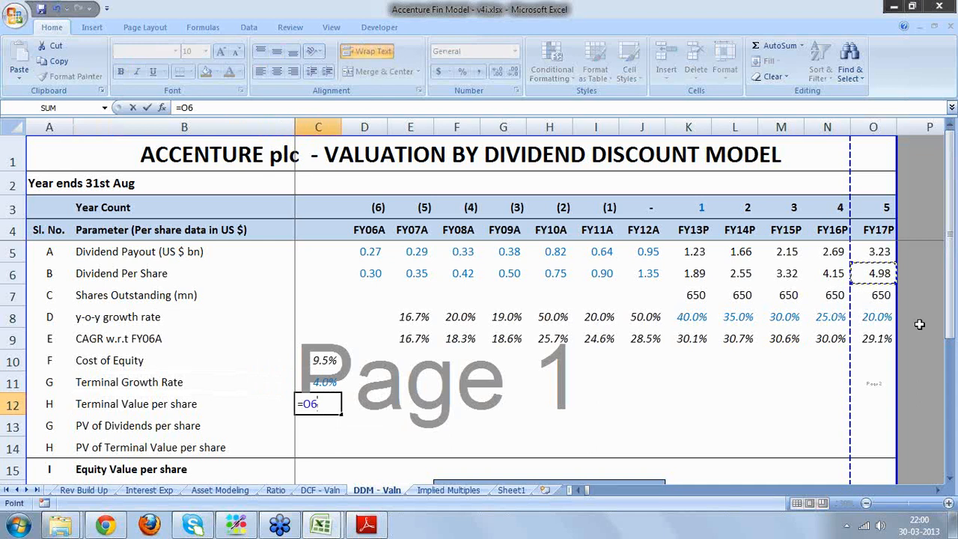
type("*(1+")
left_click(327, 380)
type(")/(")
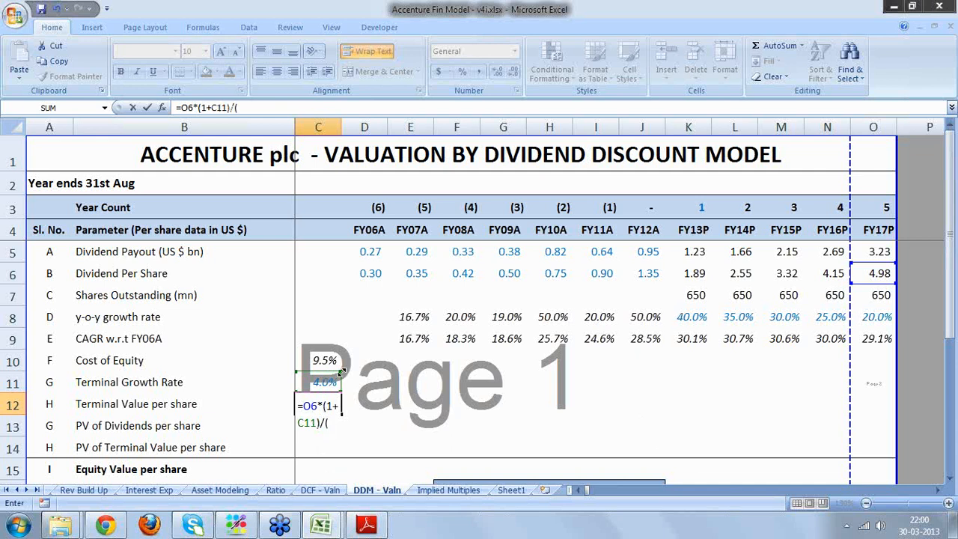
left_click(325, 360)
type("-")
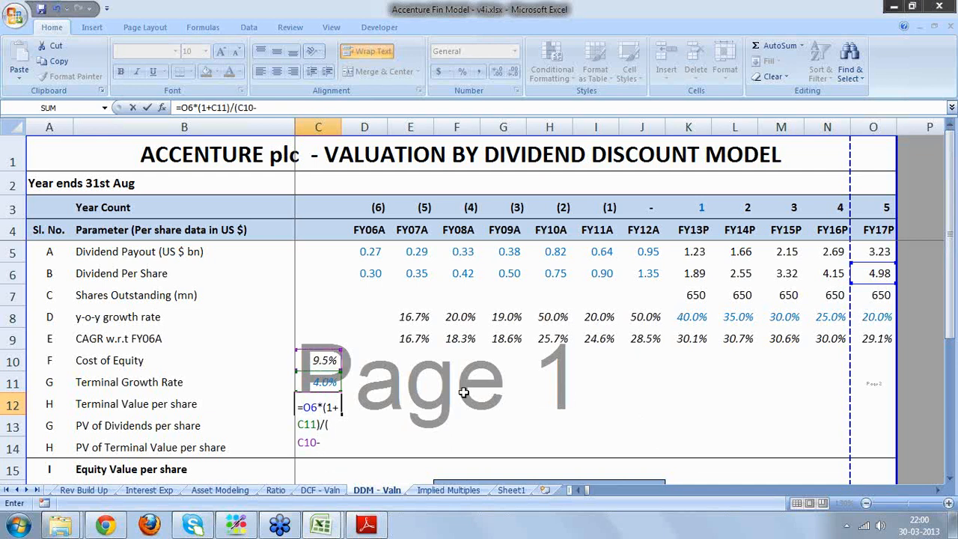
left_click(299, 384)
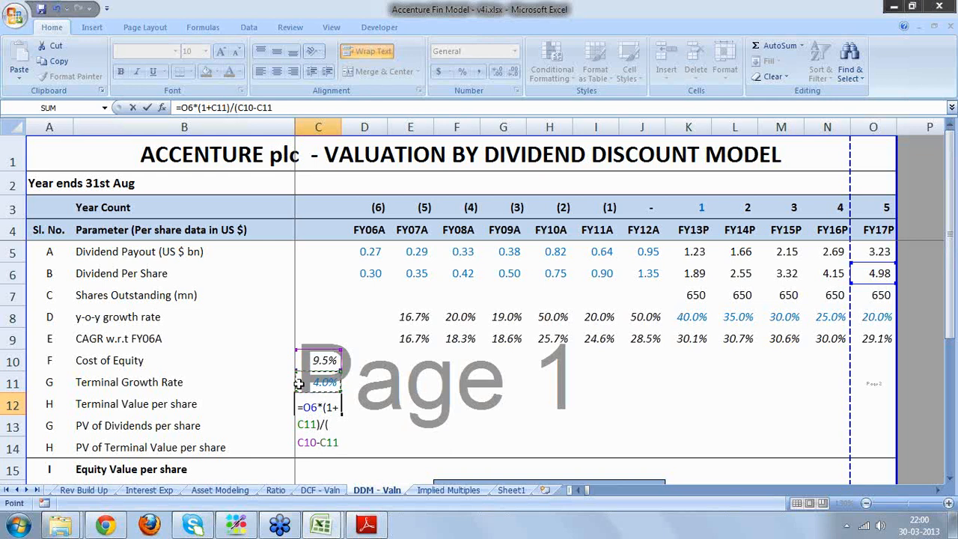
type(")")
key("Return")
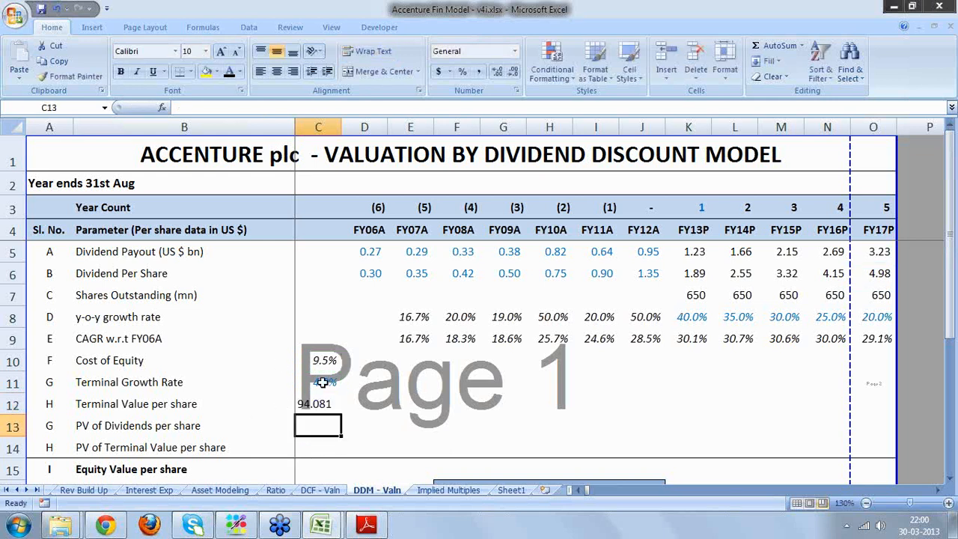
left_click(318, 404)
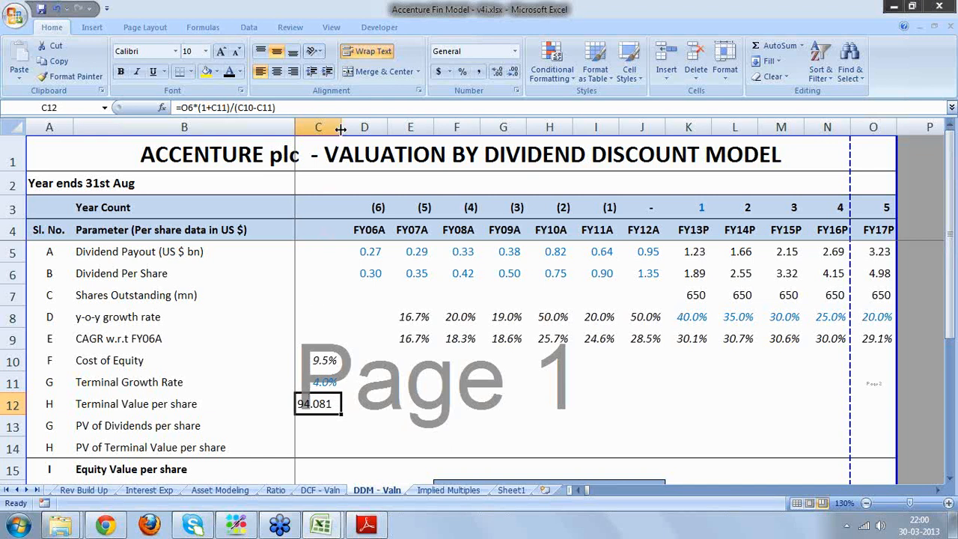
left_click_drag(340, 129, 303, 366)
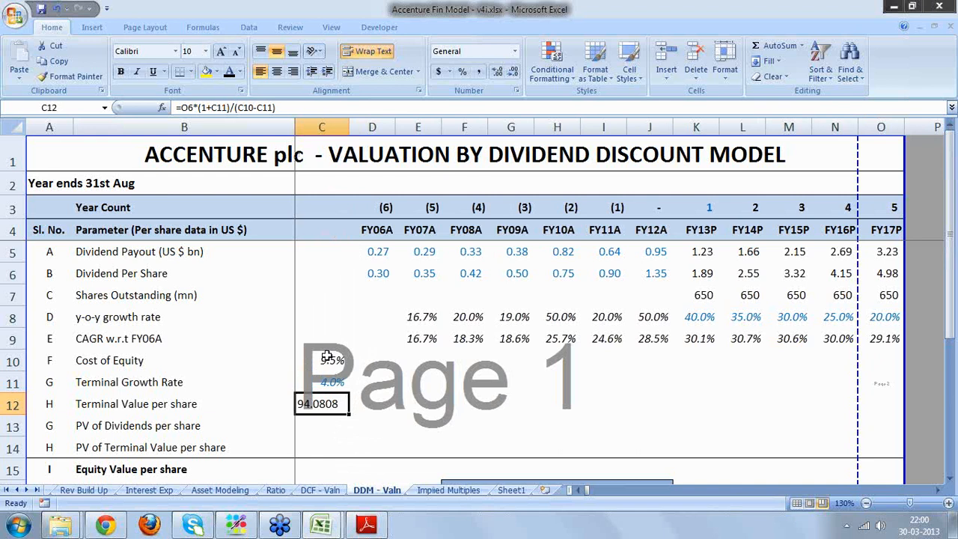
- Re-enter the terminal value formula =O6*(1+C11)/(C10-C11) in C12 and apply the comma number style to it
type("=")
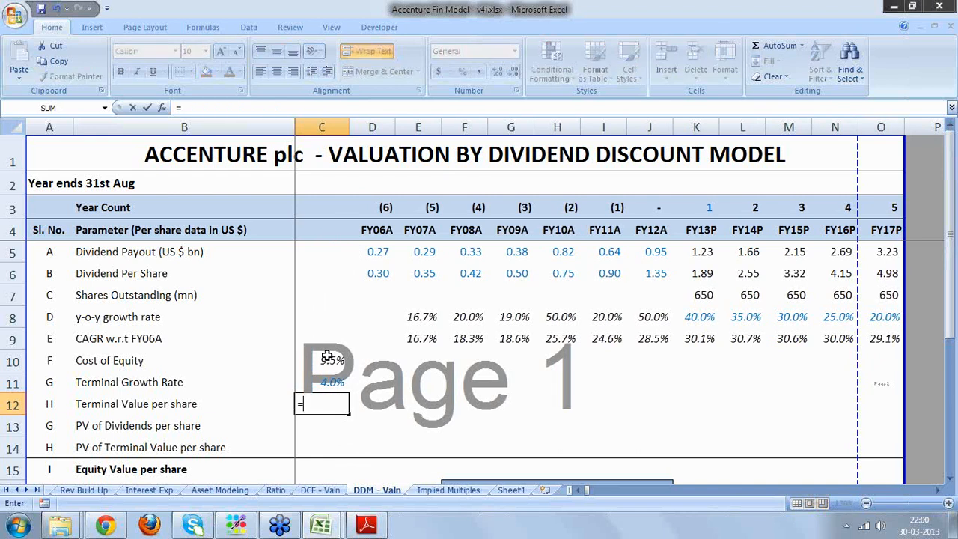
left_click(894, 275)
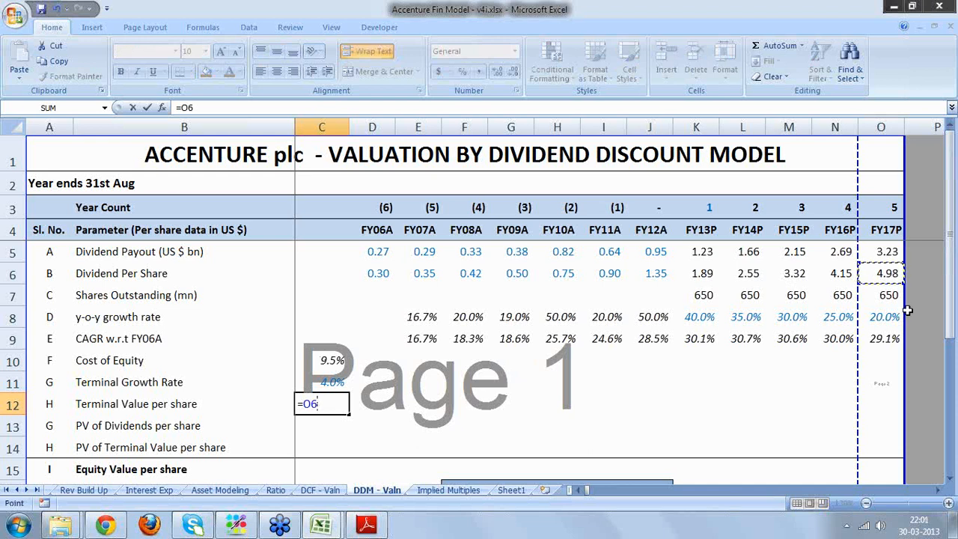
type("*")
left_click(321, 381)
type(")")
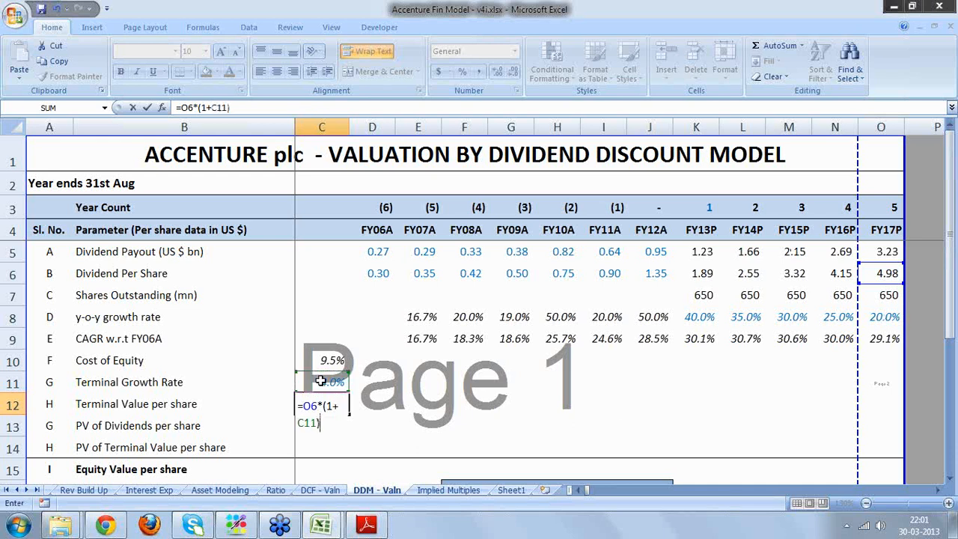
type("/(")
left_click(314, 360)
type("-")
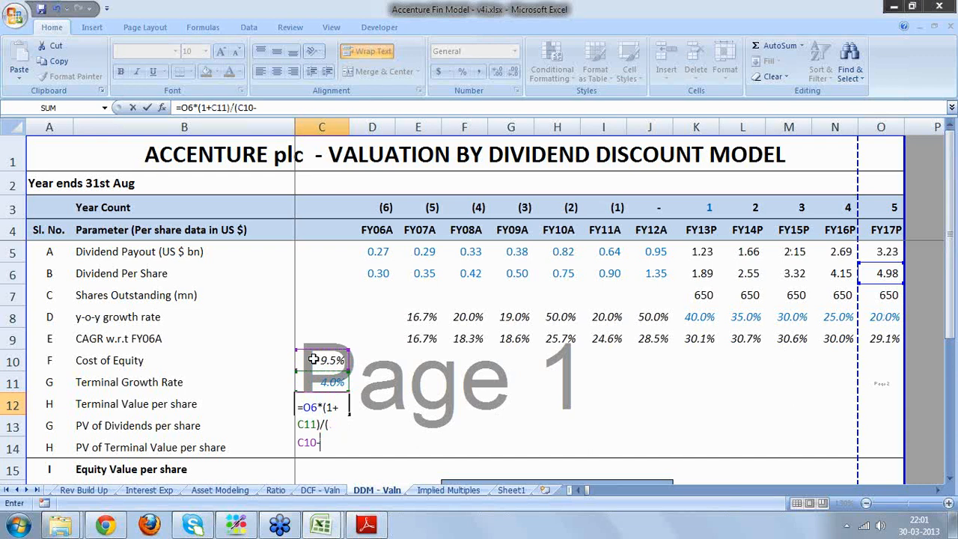
left_click(335, 378)
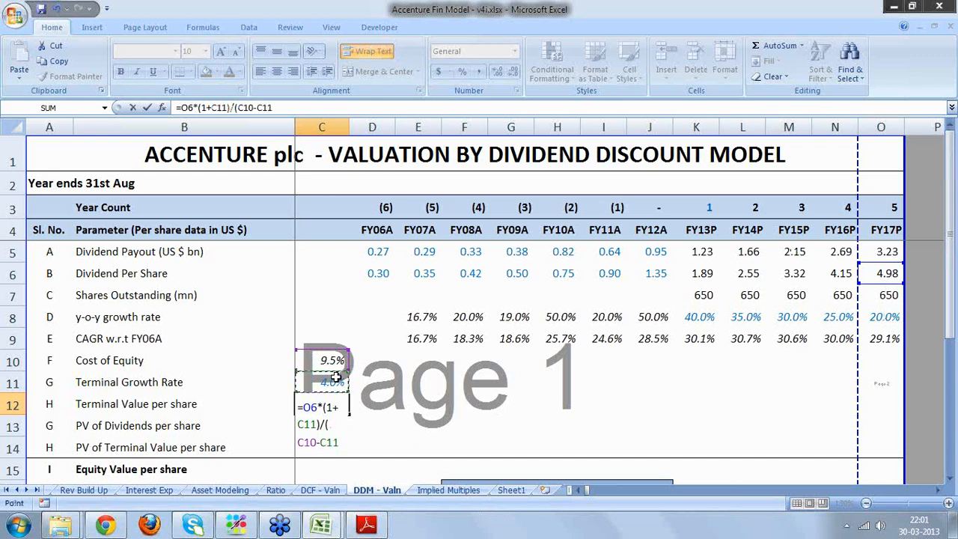
type(")")
key("Return")
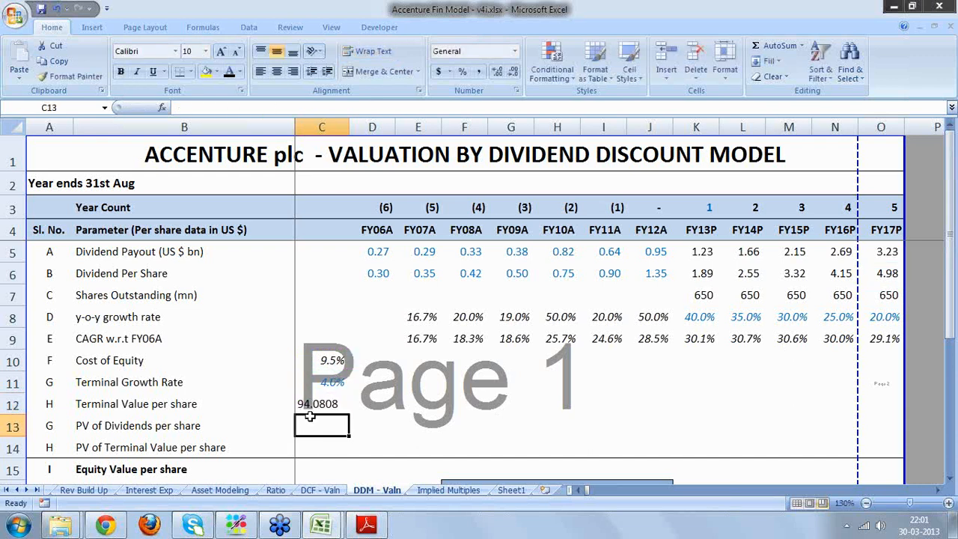
left_click(309, 404)
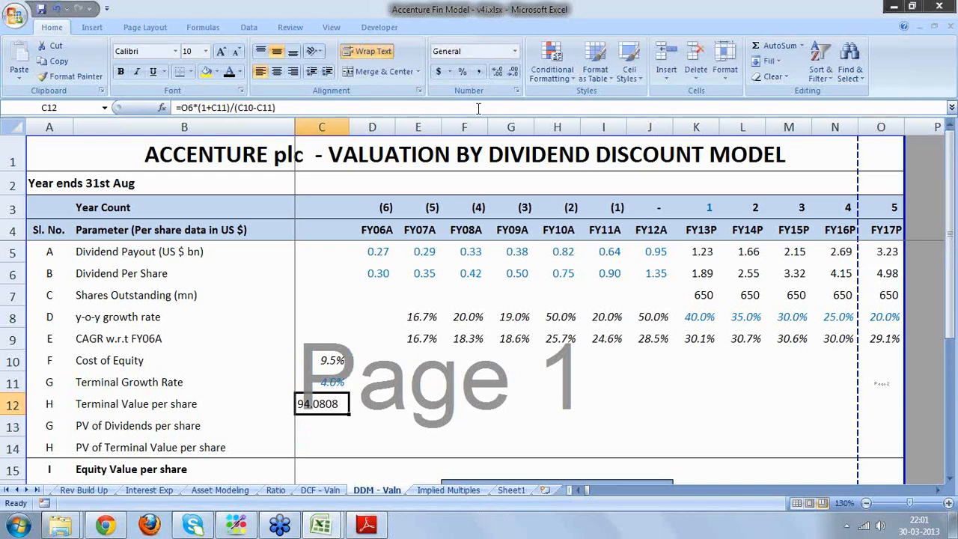
left_click(482, 70)
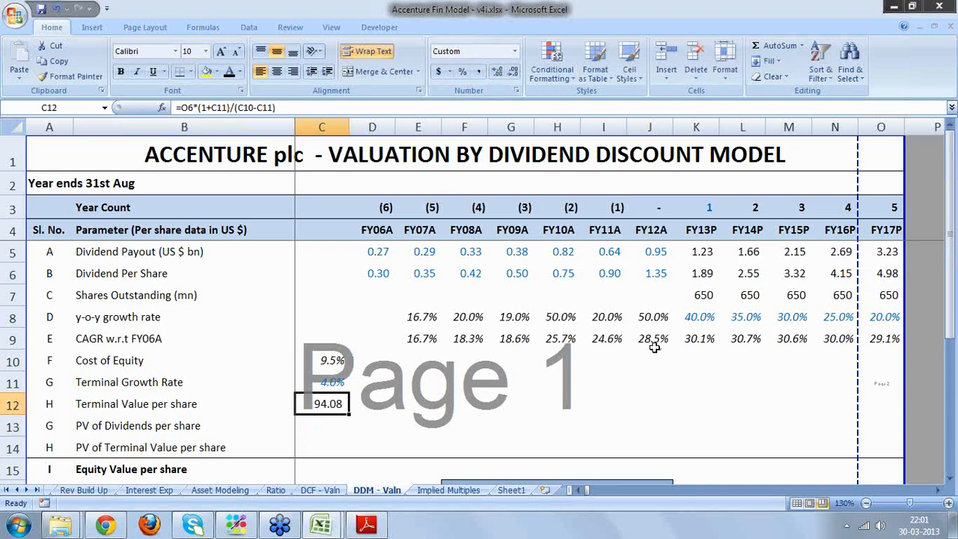
left_click_drag(949, 312, 949, 319)
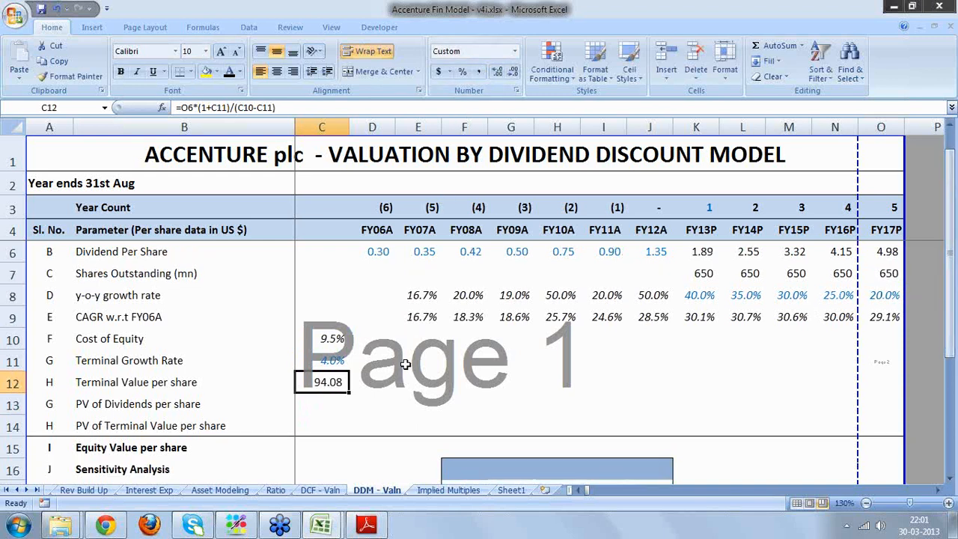
left_click(323, 403)
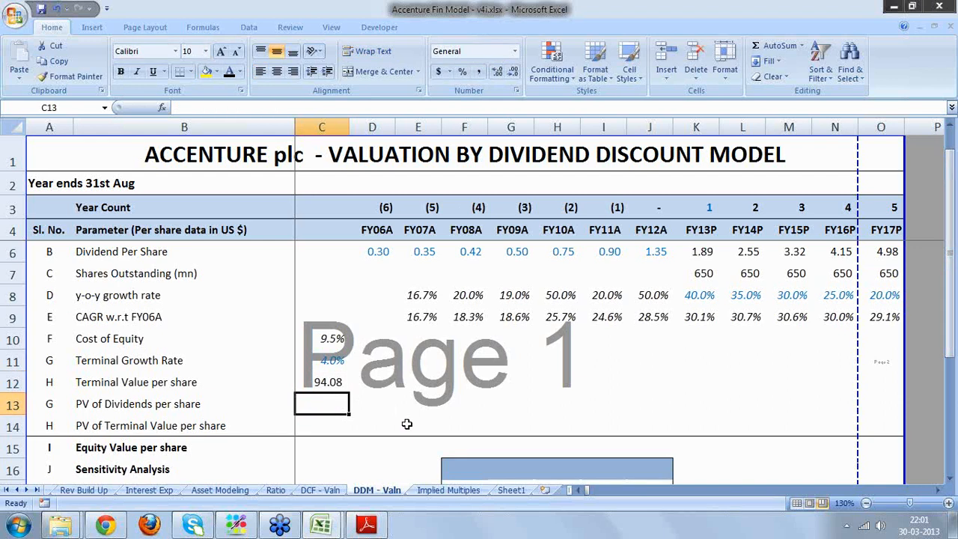
type("=")
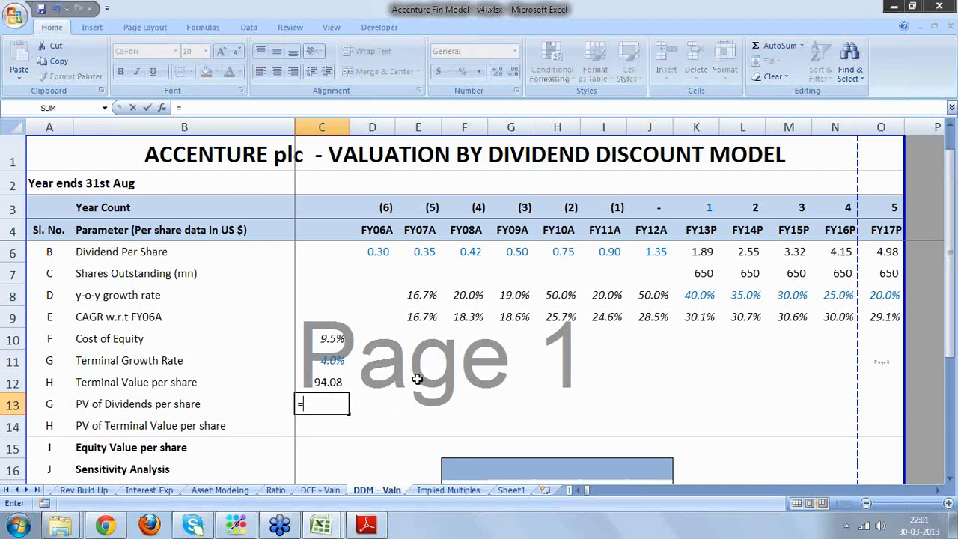
key("Escape")
key("Return")
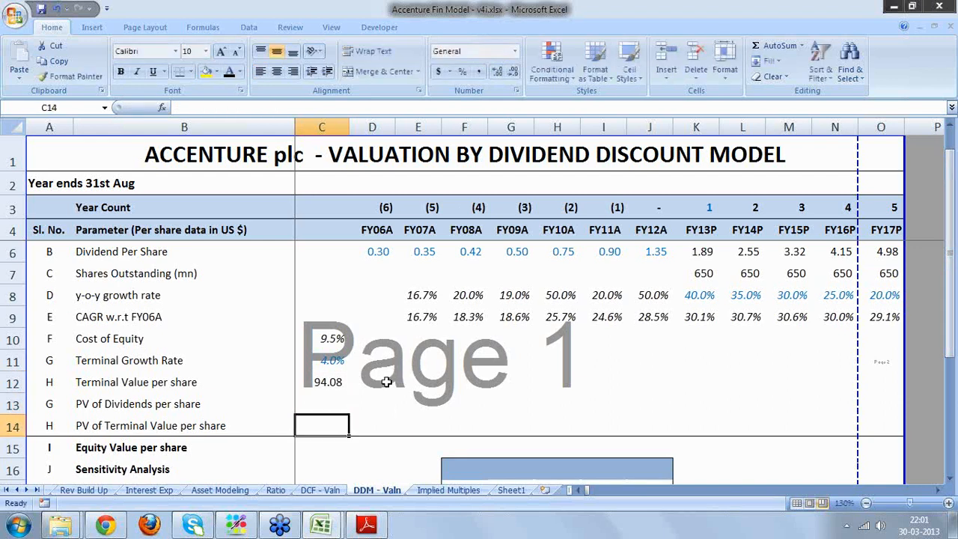
- Calculate the FY13P PV of Dividends per share in K13 with =K6/(1+$C$10)^K3, keeping the cost of equity reference absolute
key("Up")
key("Right")
key("Right")
key("Right")
key("Right")
key("Right")
key("Right")
key("Right")
key("Right")
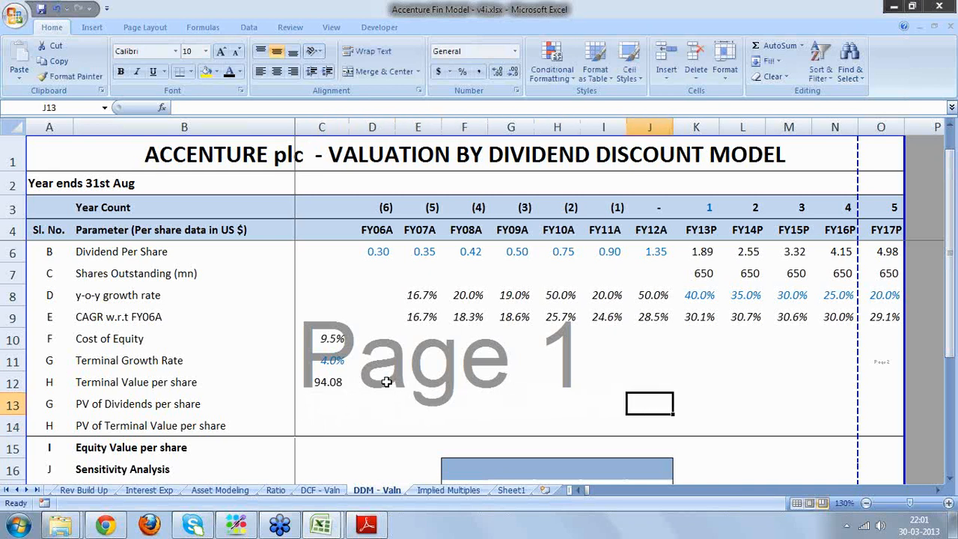
type("=")
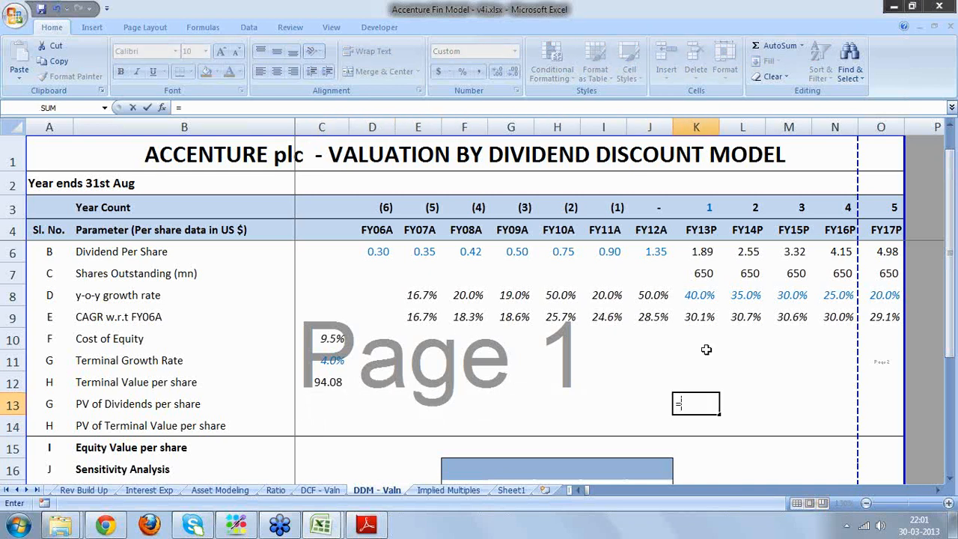
left_click(702, 255)
type("/(1")
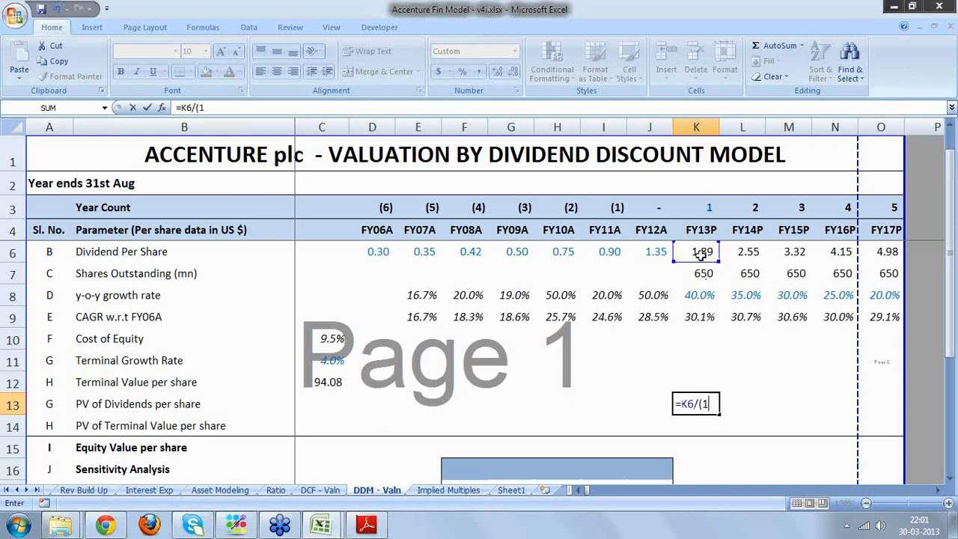
type("+")
left_click(331, 339)
type(")")
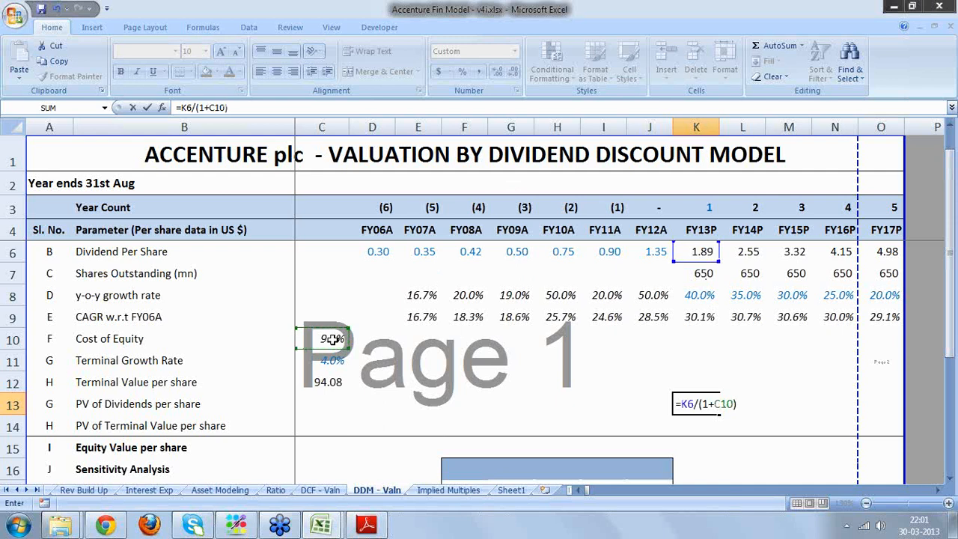
type("^")
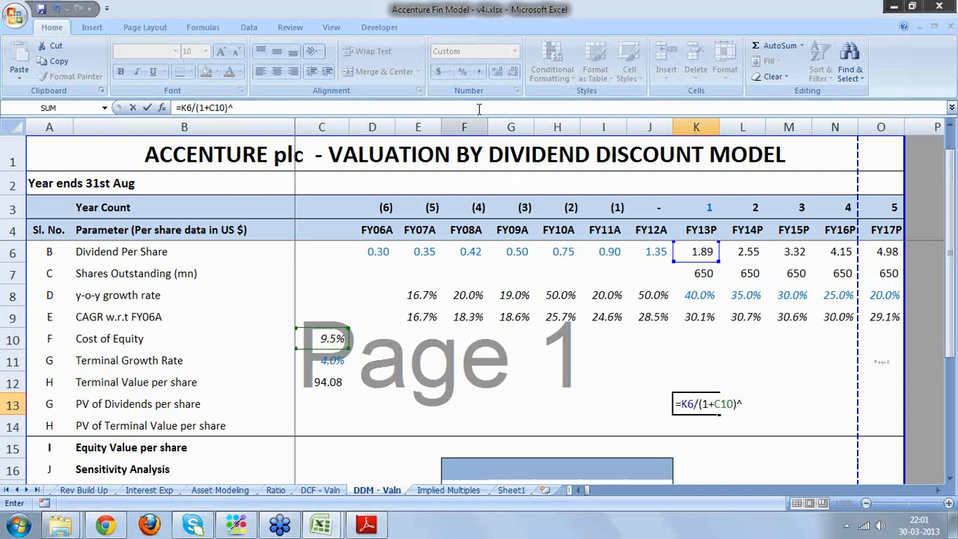
left_click(709, 209)
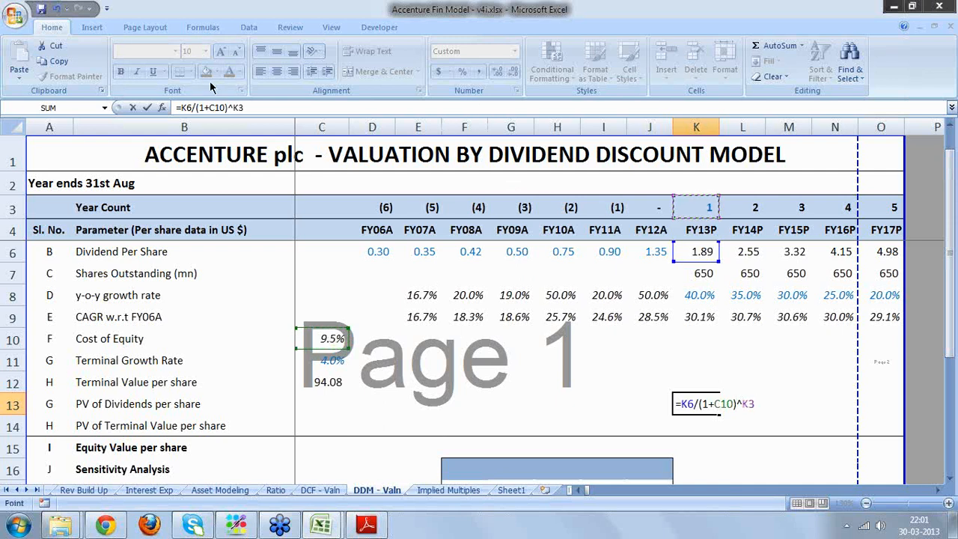
left_click(211, 105)
key("F4")
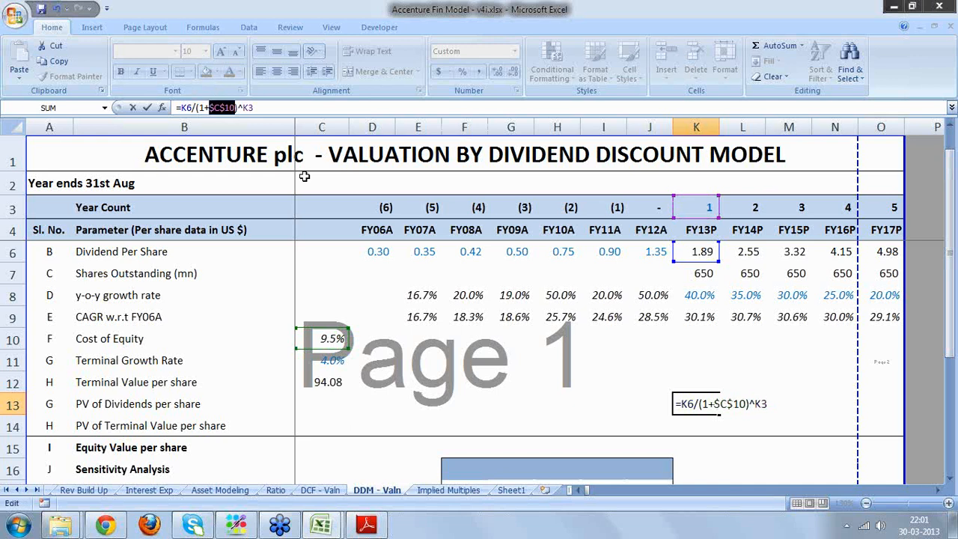
key("Return")
left_click(698, 403)
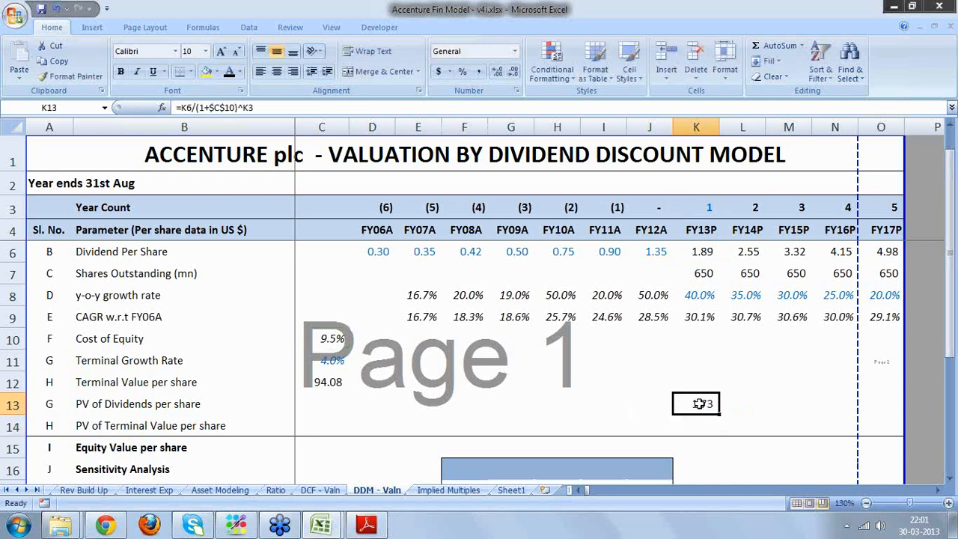
- Fill the K13 PV of Dividends formula across to FY17P in O13, and move the terminal value formula from C12 to O12
left_click_drag(720, 414, 891, 402)
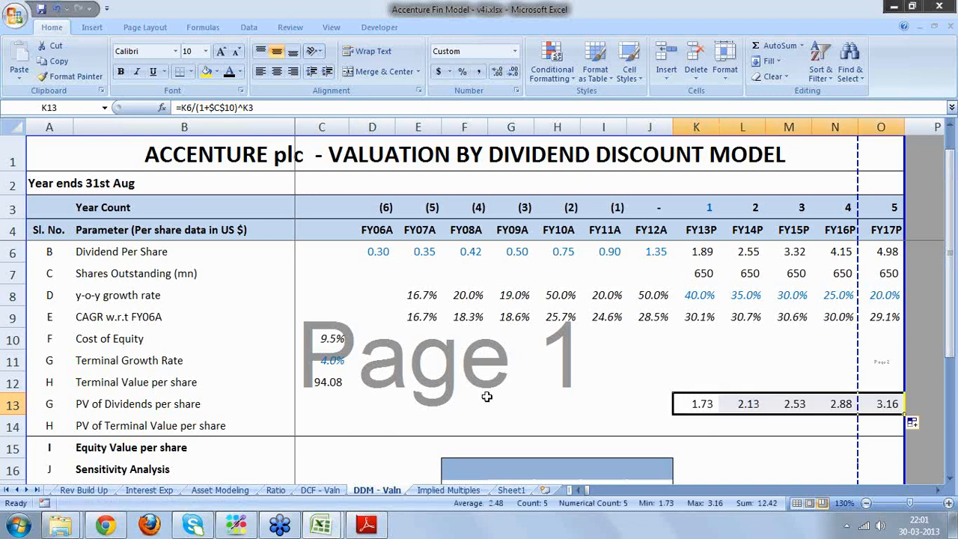
left_click(328, 380)
key("ctrl+c")
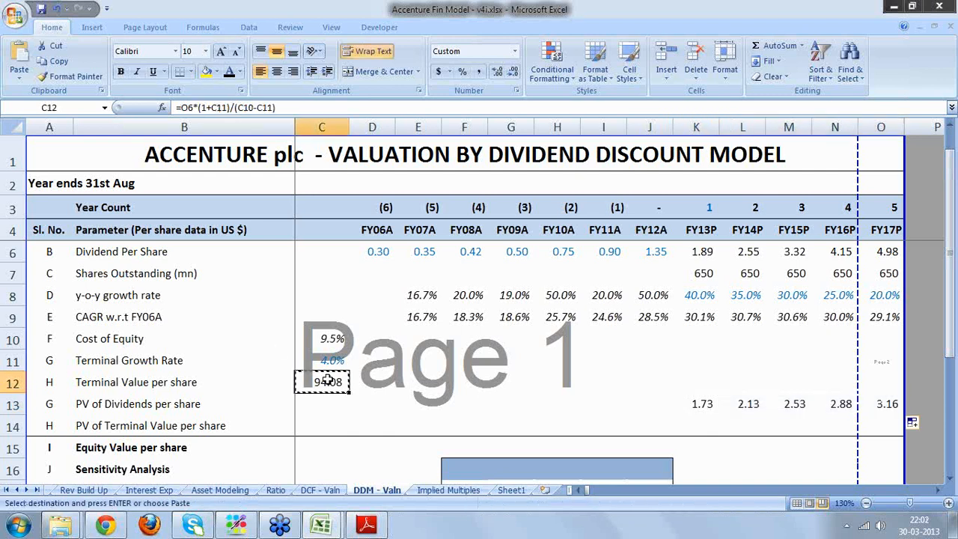
left_click(889, 384)
key("Return")
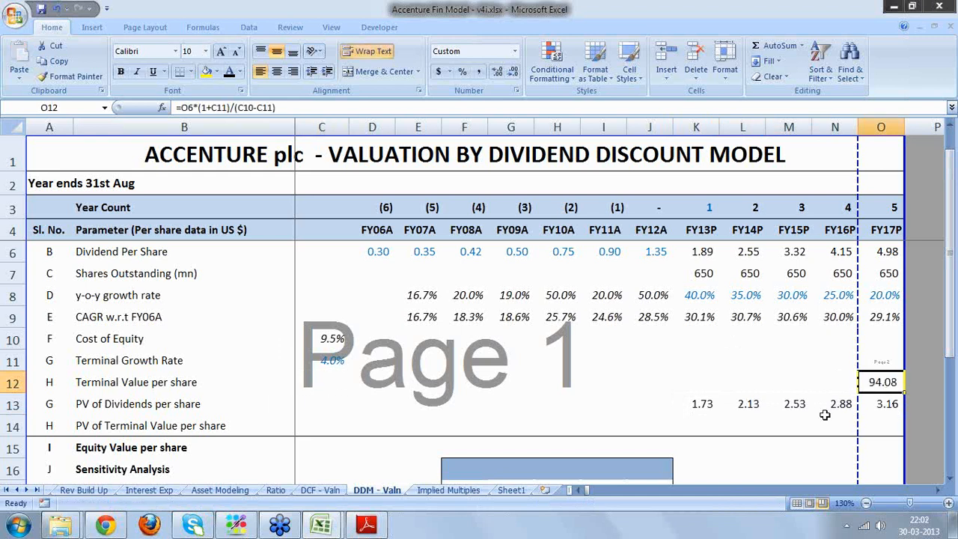
- Calculate the PV of Terminal Value per share in K14 with =O12/(1+C10)^O3
left_click(702, 425)
type("=")
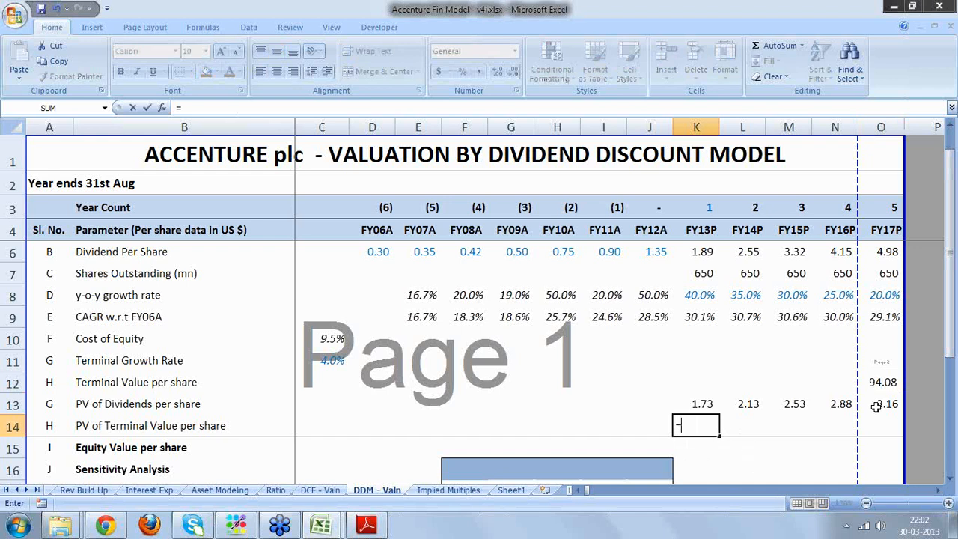
left_click(885, 383)
type("/")
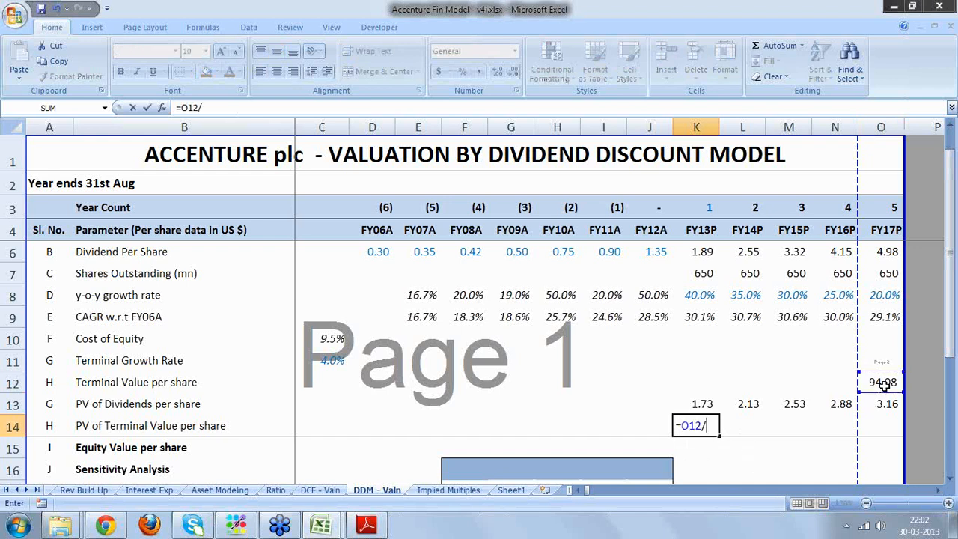
type("(1+")
left_click(313, 339)
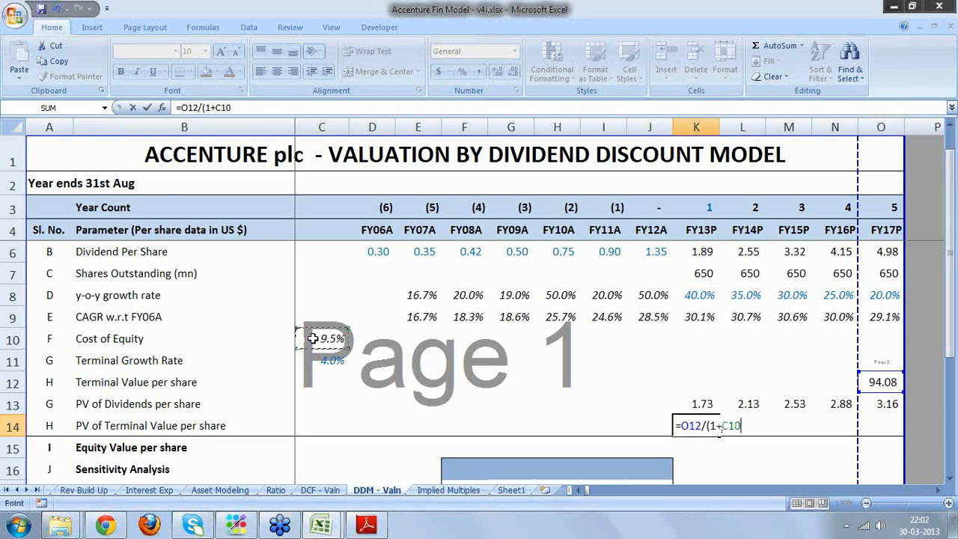
type(")^%")
key("BackSpace")
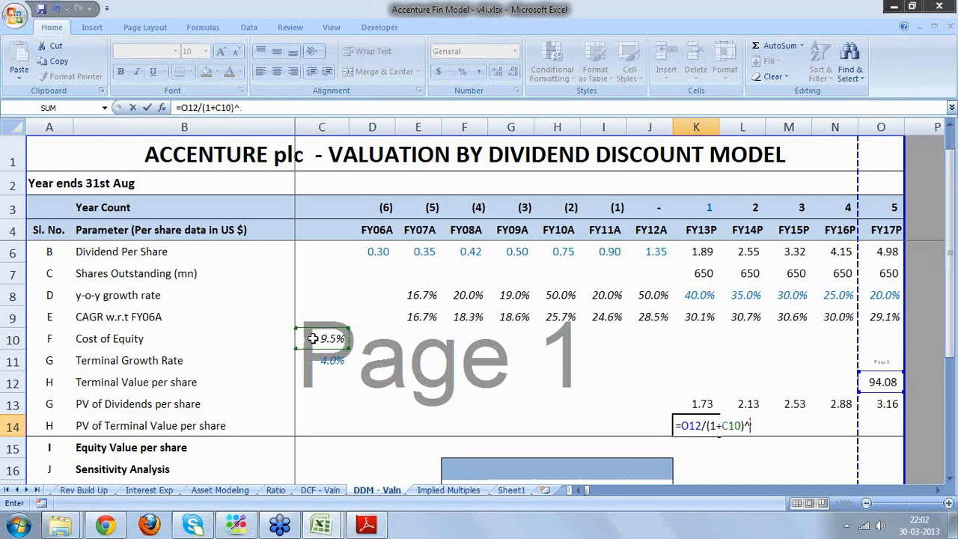
left_click(894, 209)
key("Return")
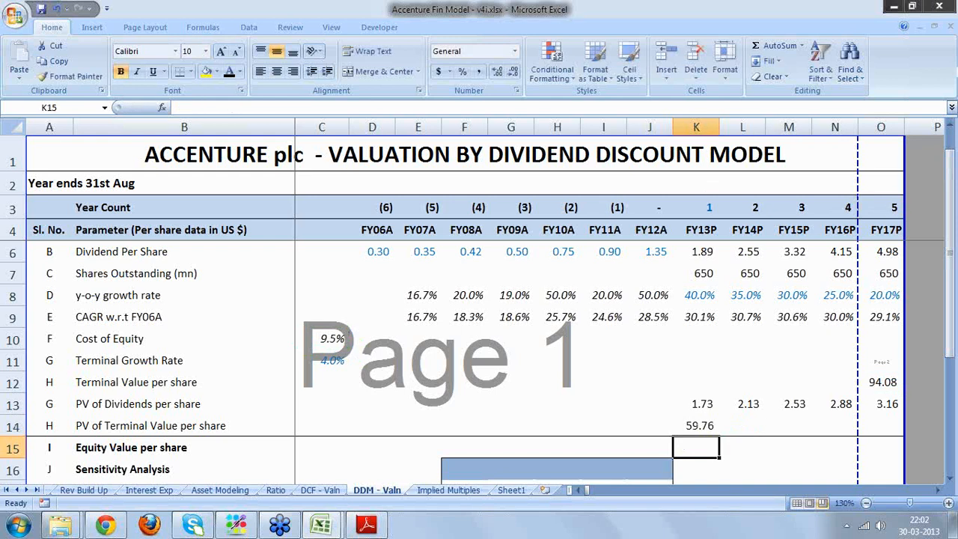
- Calculate Equity Value per share in C15 with =SUM(K13:O13,K14), adding the discounted dividends and discounted terminal value
left_click(316, 449)
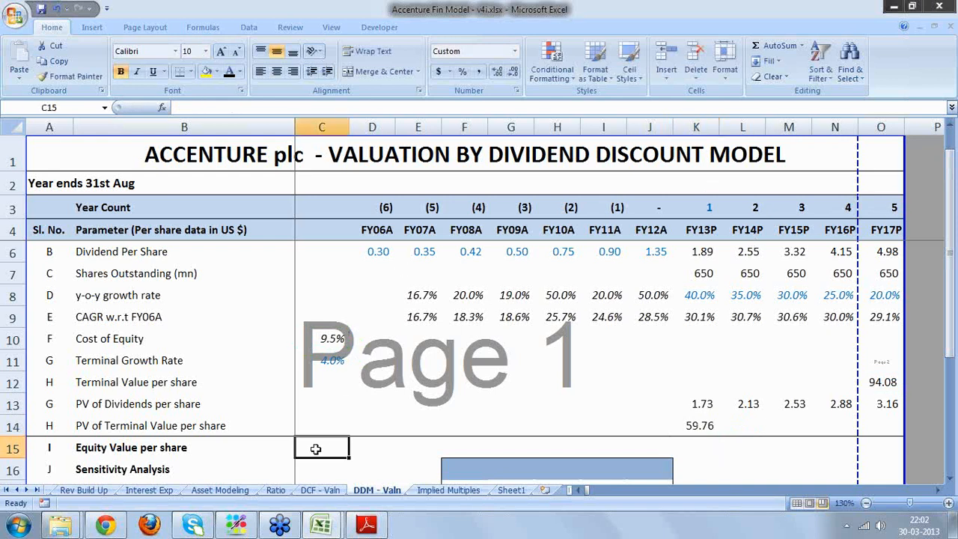
type("=sum(")
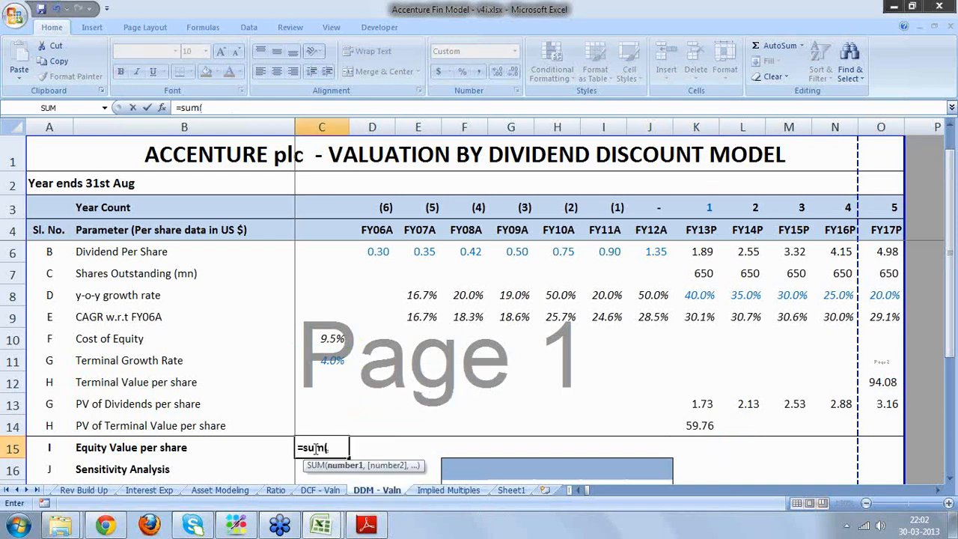
left_click_drag(702, 404, 865, 398)
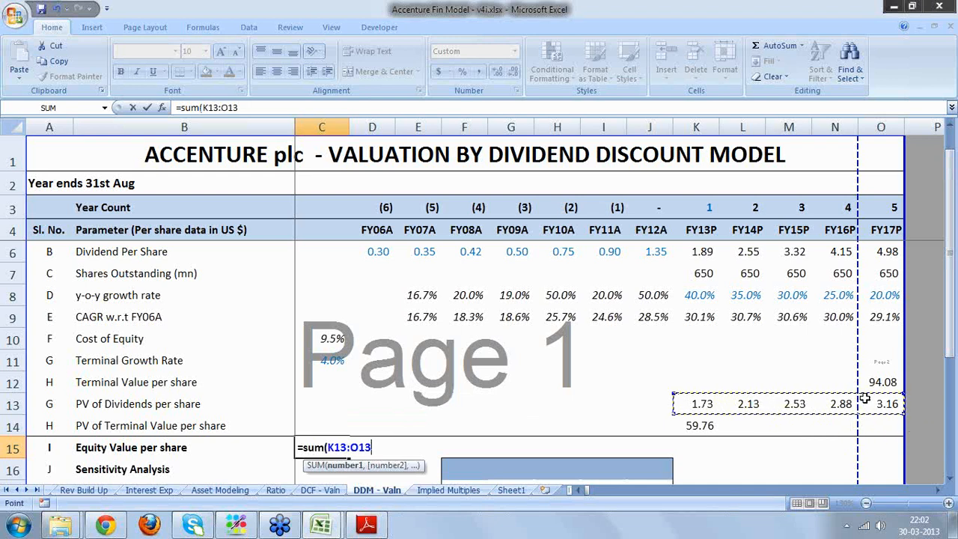
type(",")
left_click(692, 425)
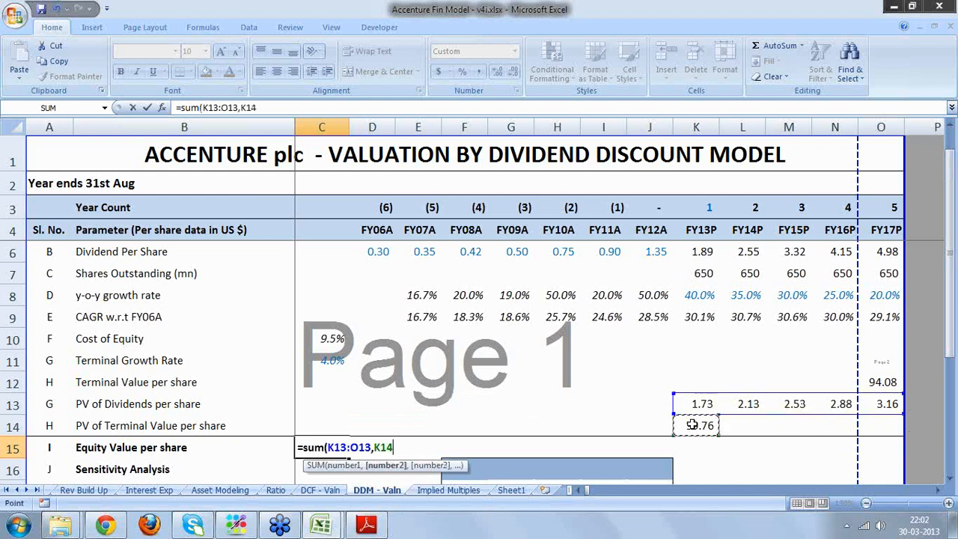
type(")")
key("Return")
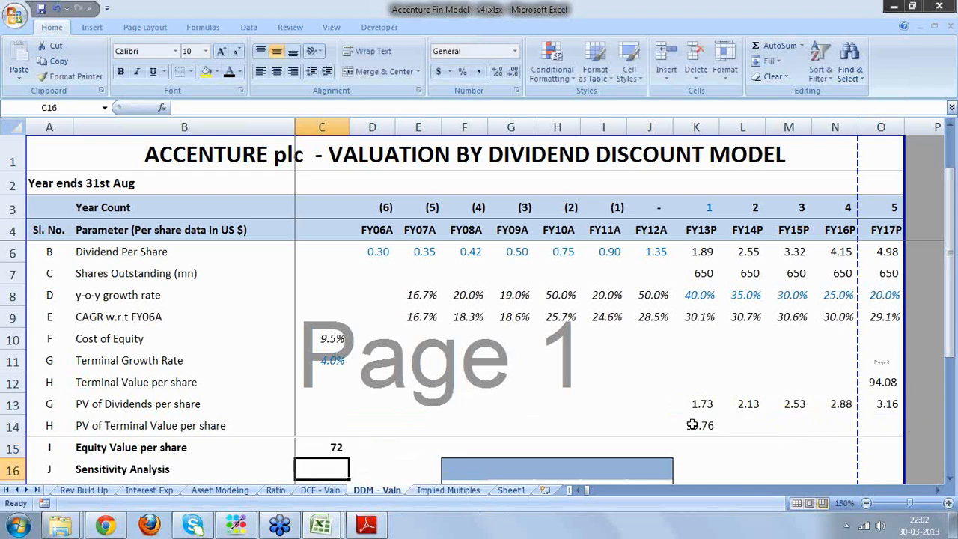
- Calculate the terminal value's share of the equity value in D15 with =K14/C15
key("Return")
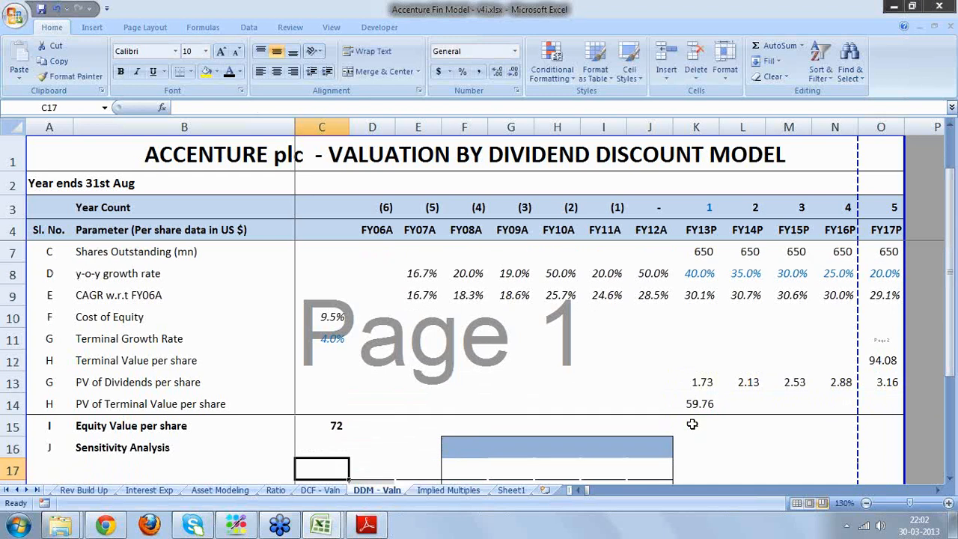
key("Down")
key("Down")
left_click(372, 384)
type("=")
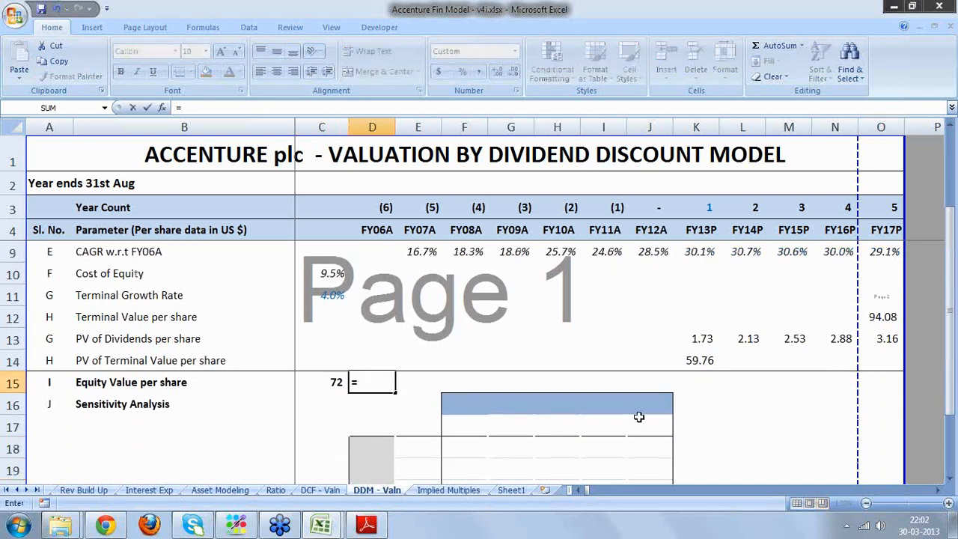
left_click(700, 362)
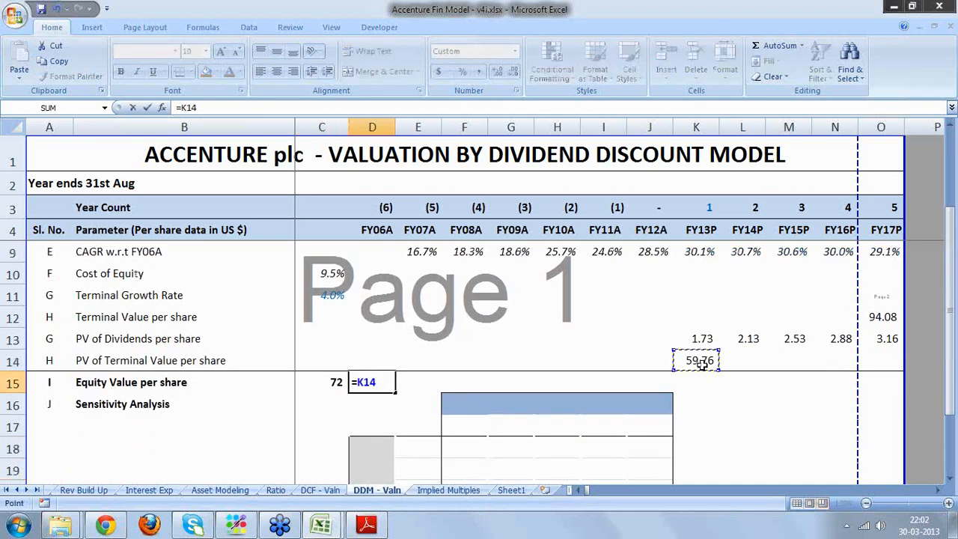
type("/")
left_click(336, 381)
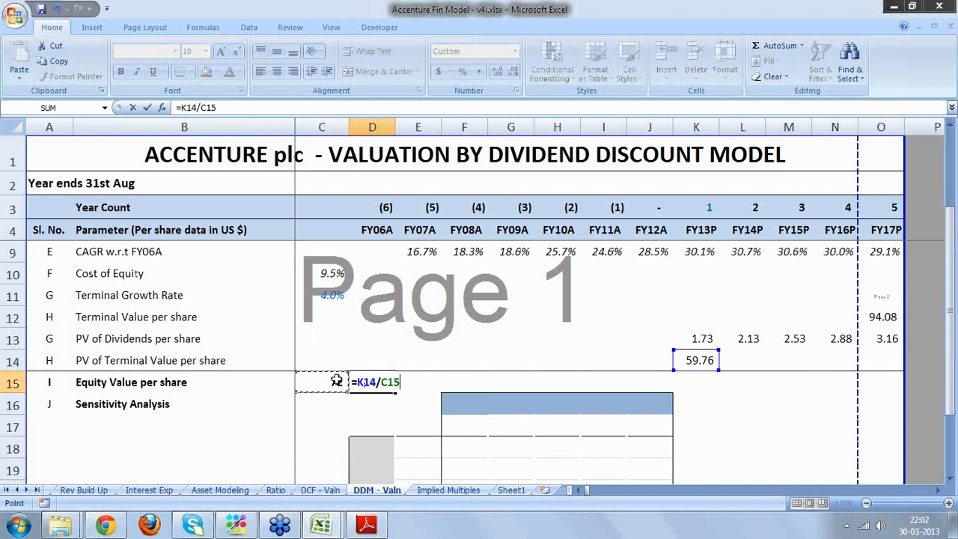
key("Return")
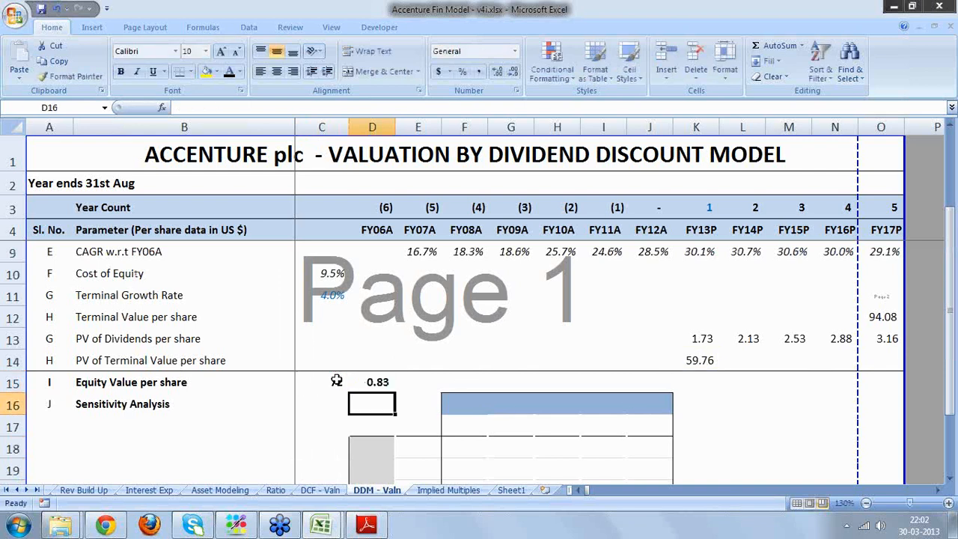
left_click(385, 381)
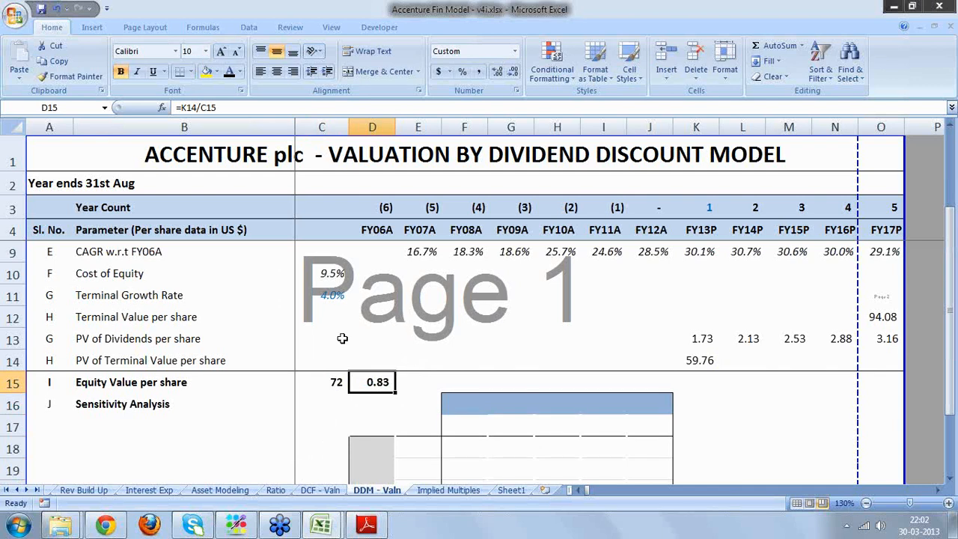
- Link the Terminal Growth Rate in C11 to the DCF sheet's rate with ='DCF - Valn'!C18
left_click(330, 298)
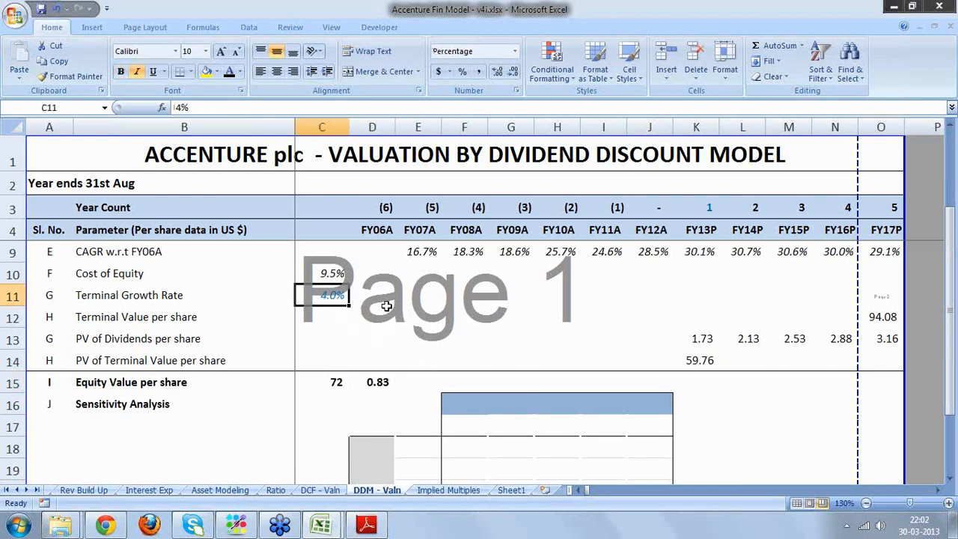
left_click(321, 490)
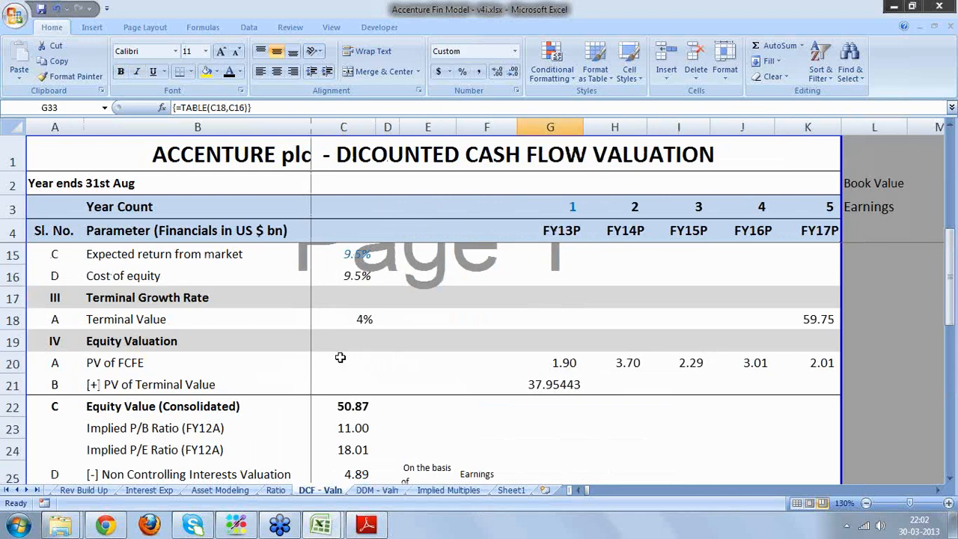
left_click(367, 310)
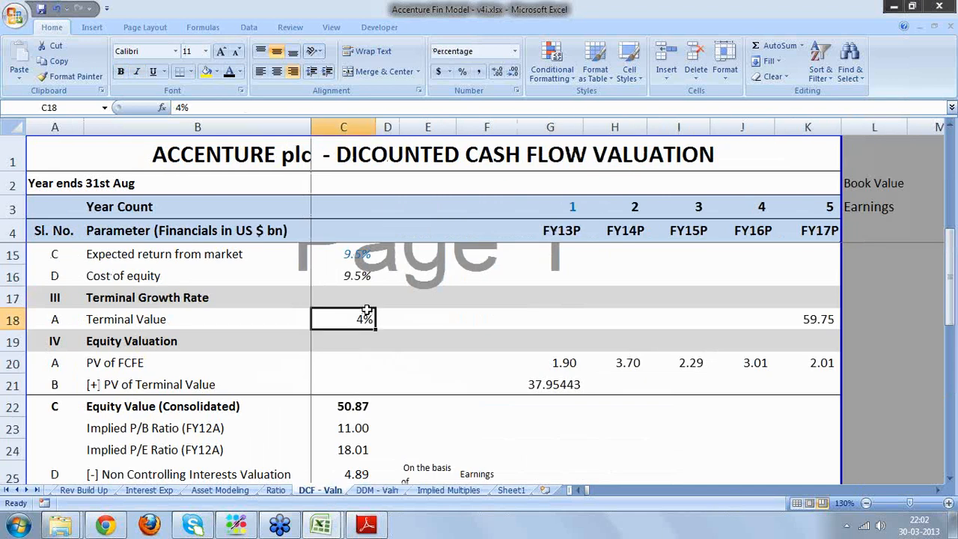
left_click(378, 490)
type("=")
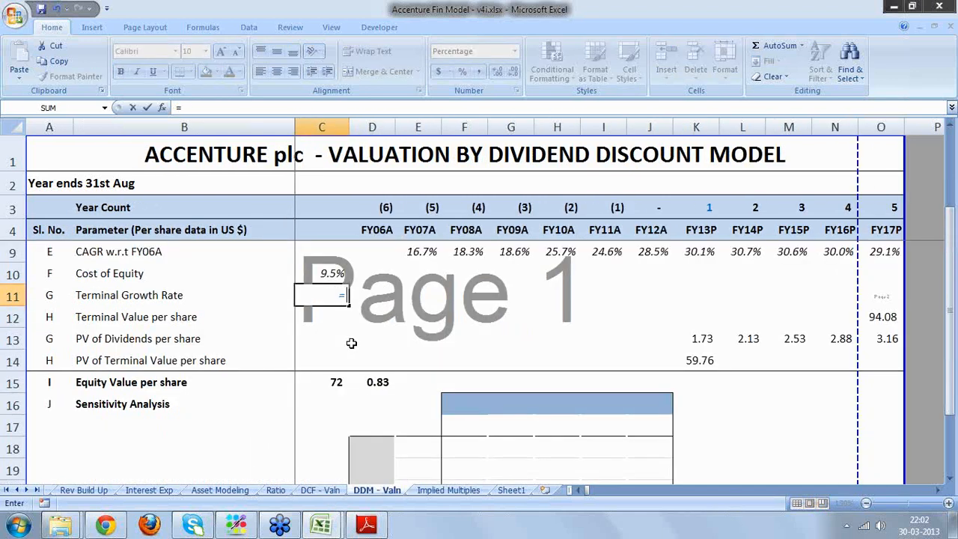
left_click(321, 491)
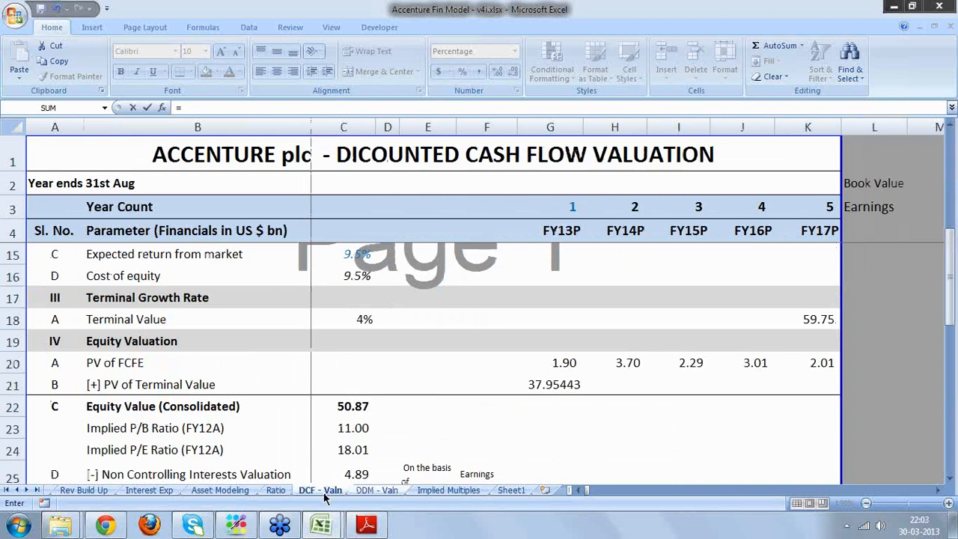
left_click(364, 319)
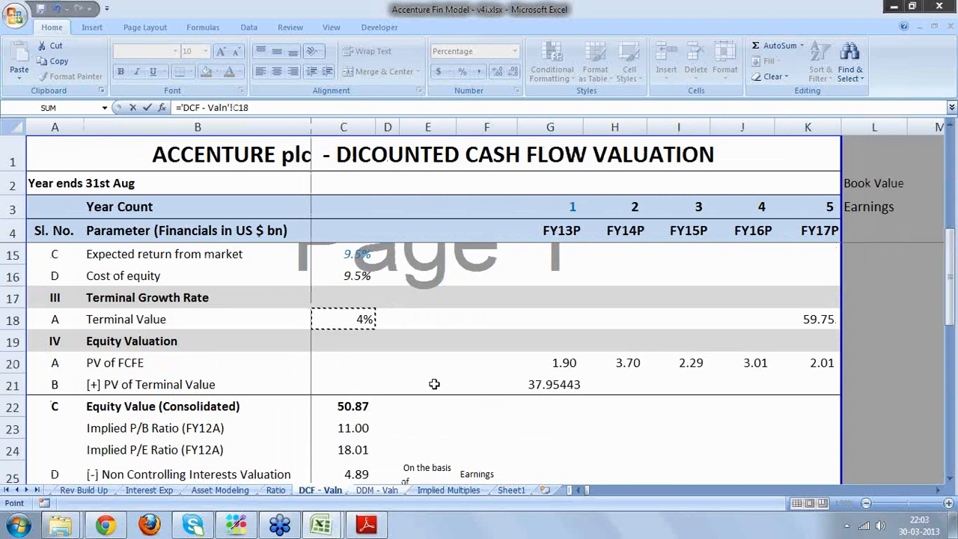
key("Return")
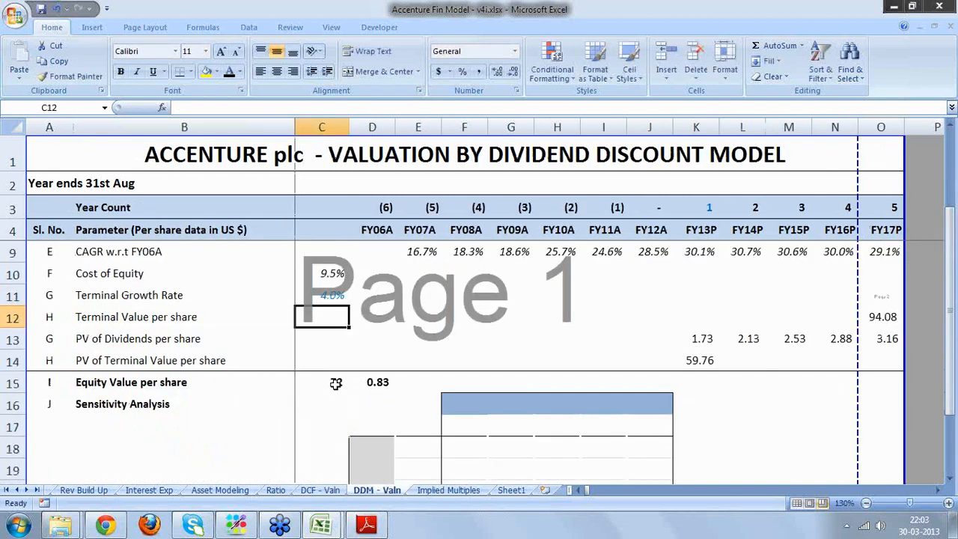
- Inspect the Equity Value per share formula in C15 without changing it
left_click(336, 382)
double_click(335, 382)
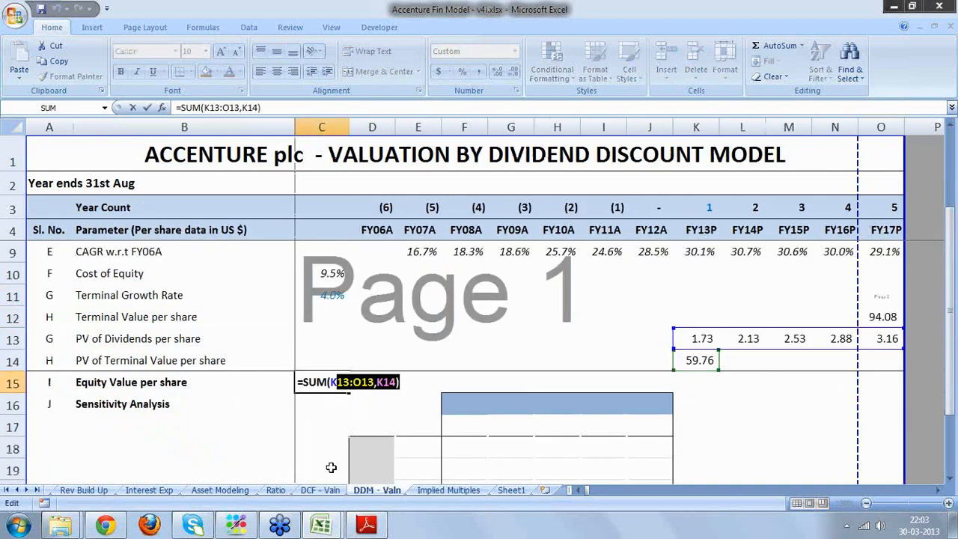
key("Escape")
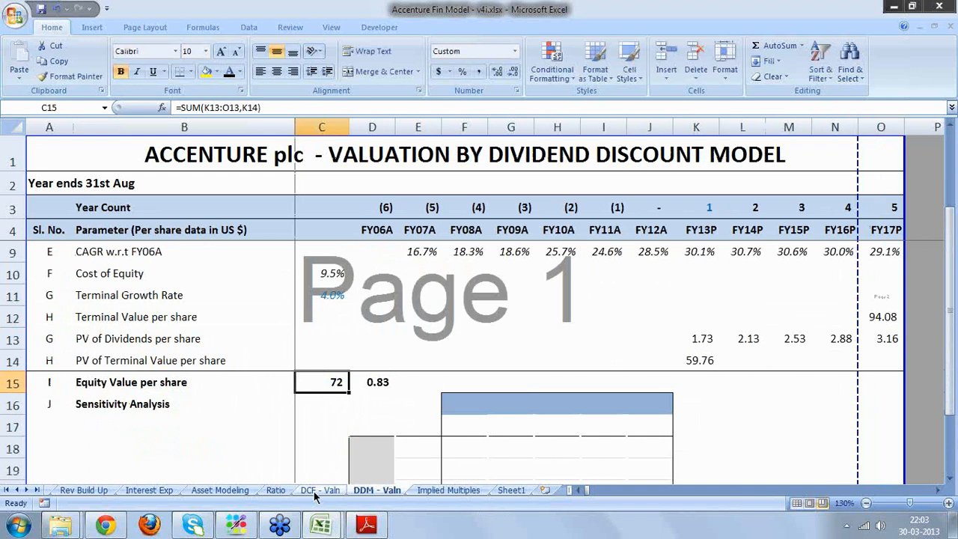
- Examine the valuation per share and its sensitivity analysis on the DCF - Valn sheet for comparison with the dividend discount result
left_click(318, 490)
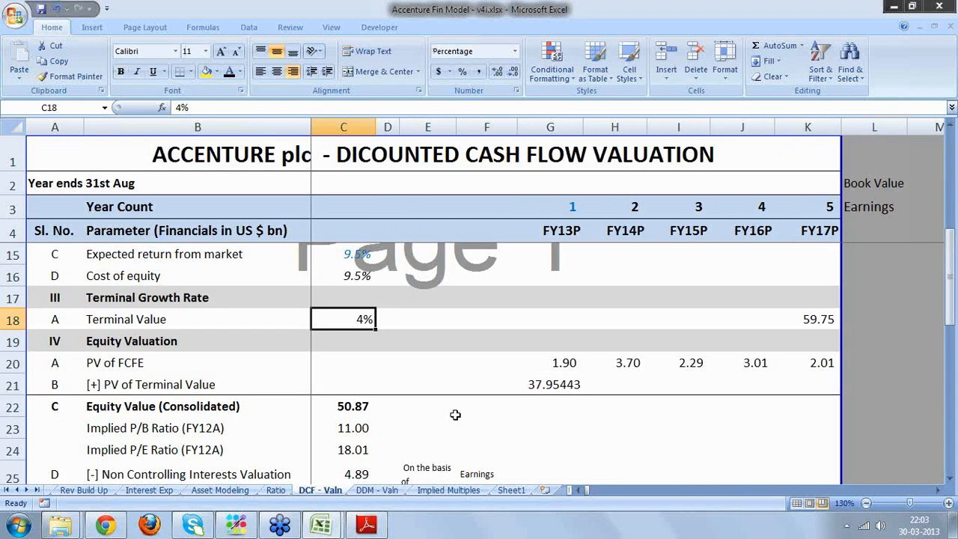
left_click(351, 451)
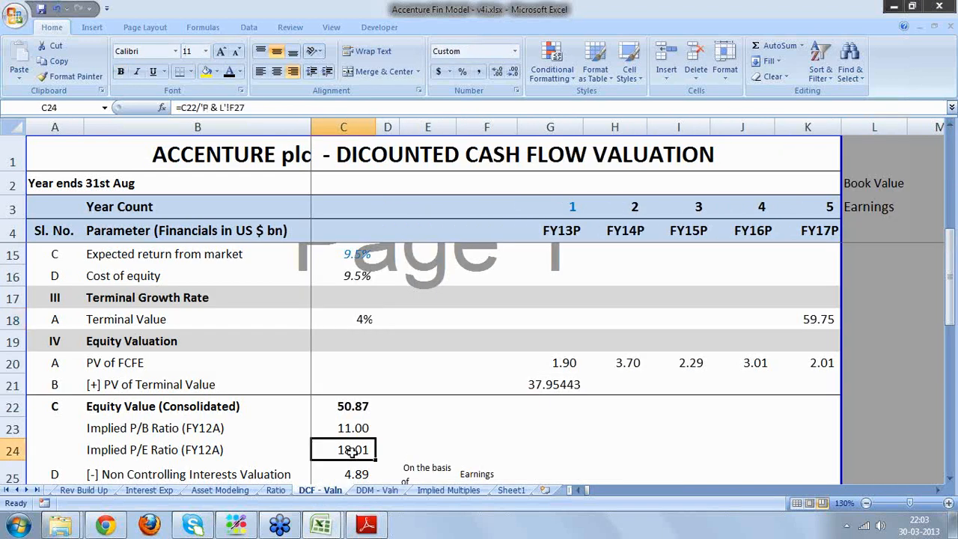
key("Down")
key("Down")
key("Down")
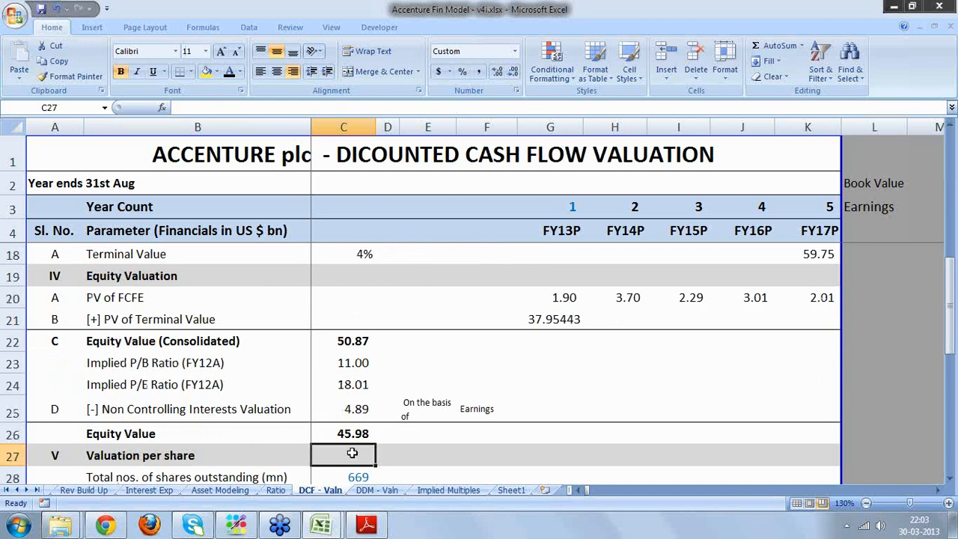
key("Down")
key("Down")
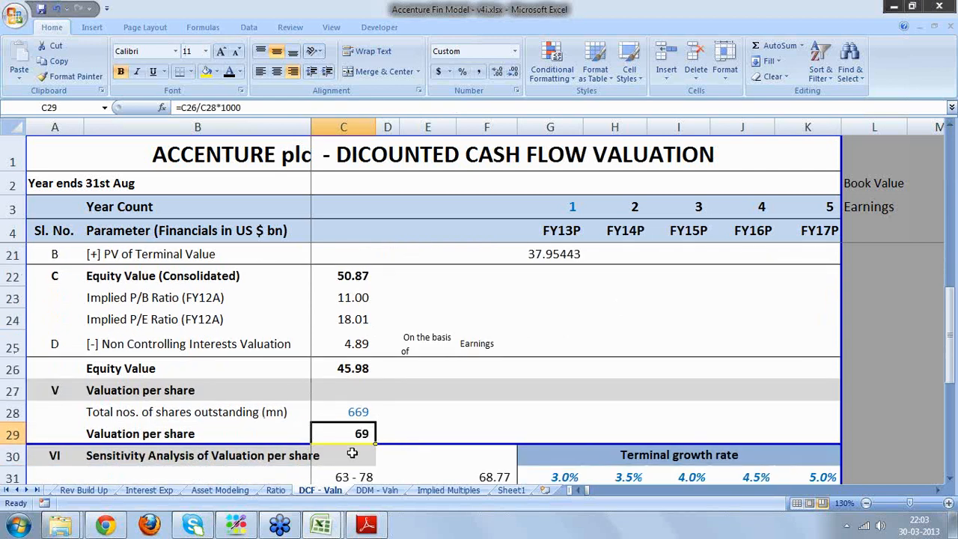
key("Down")
key("Down")
key("Down")
key("Down")
key("Down")
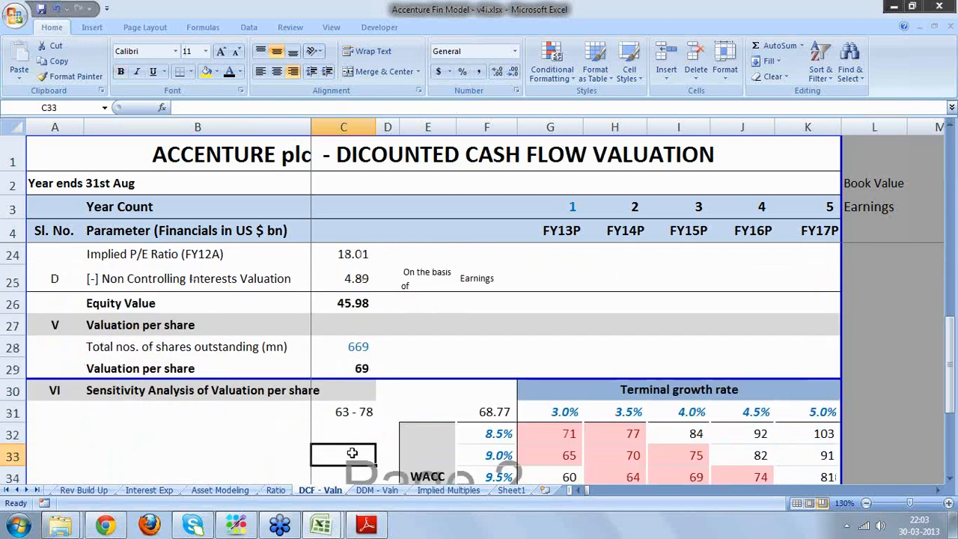
key("Up")
key("Up")
key("Up")
key("Up")
key("Up")
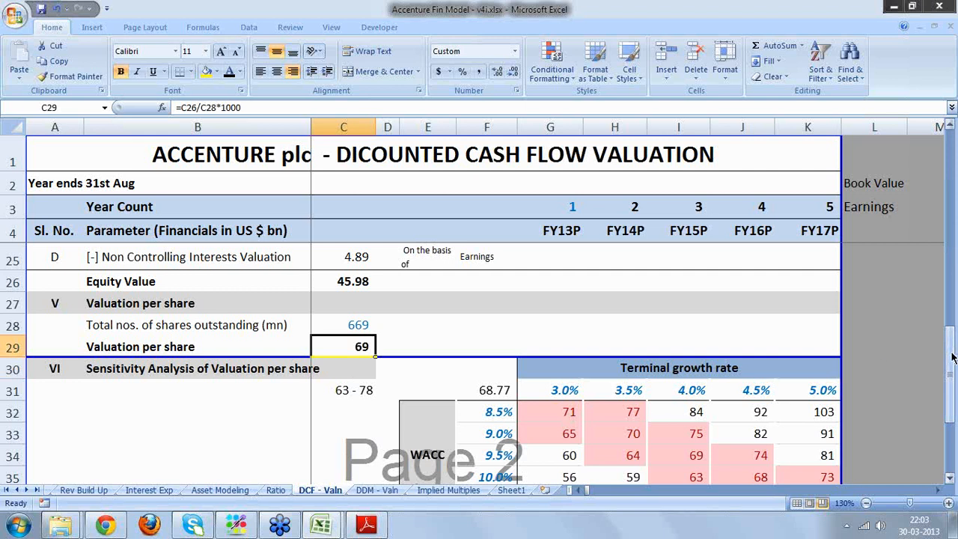
left_click_drag(948, 359, 947, 325)
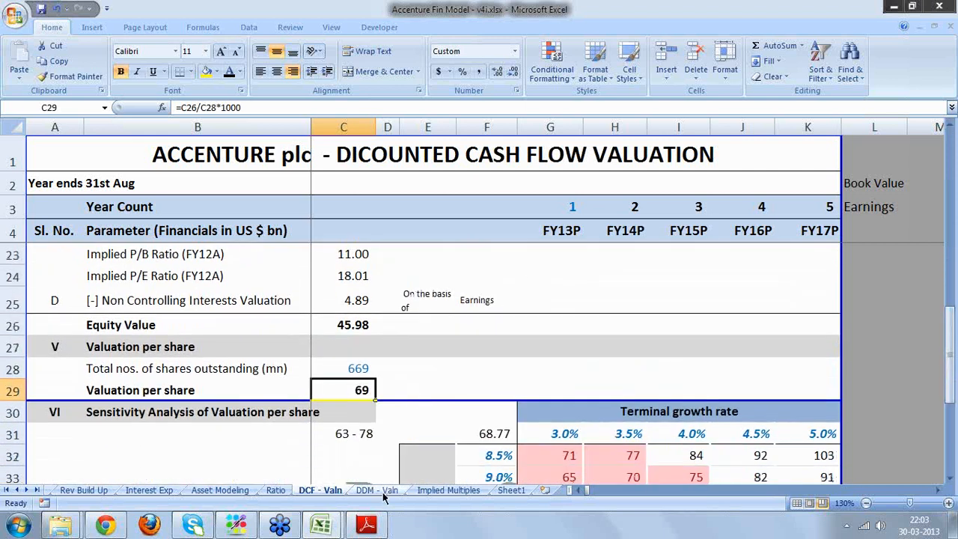
- On the DDM - Valn sheet, link the sensitivity table's corner cell E17 to the equity value with =C15 and make its font black
left_click(385, 493)
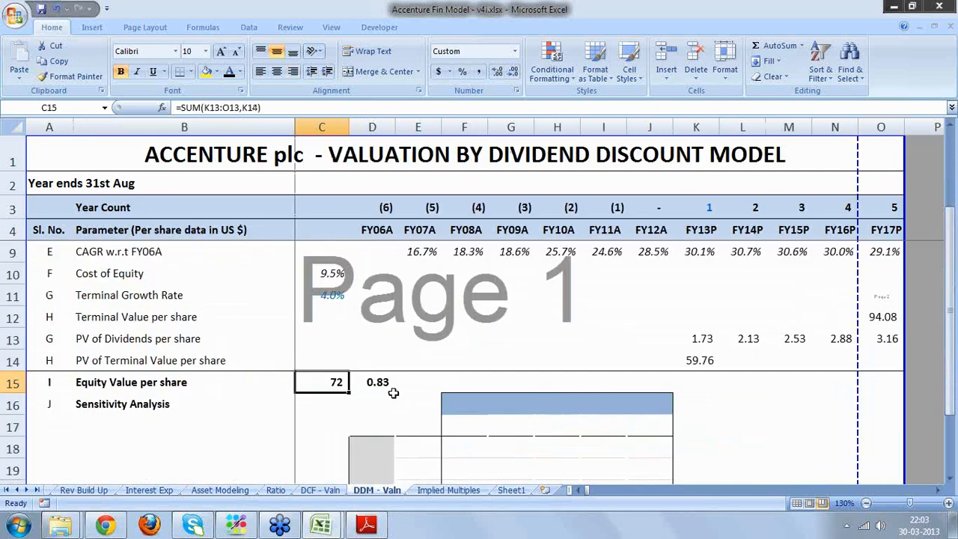
left_click(427, 423)
type("=")
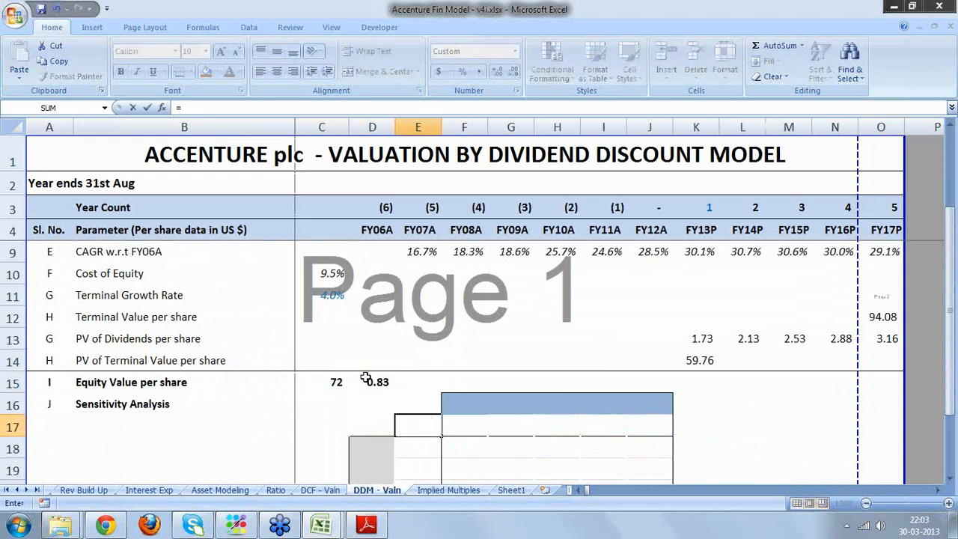
left_click(323, 382)
key("Return")
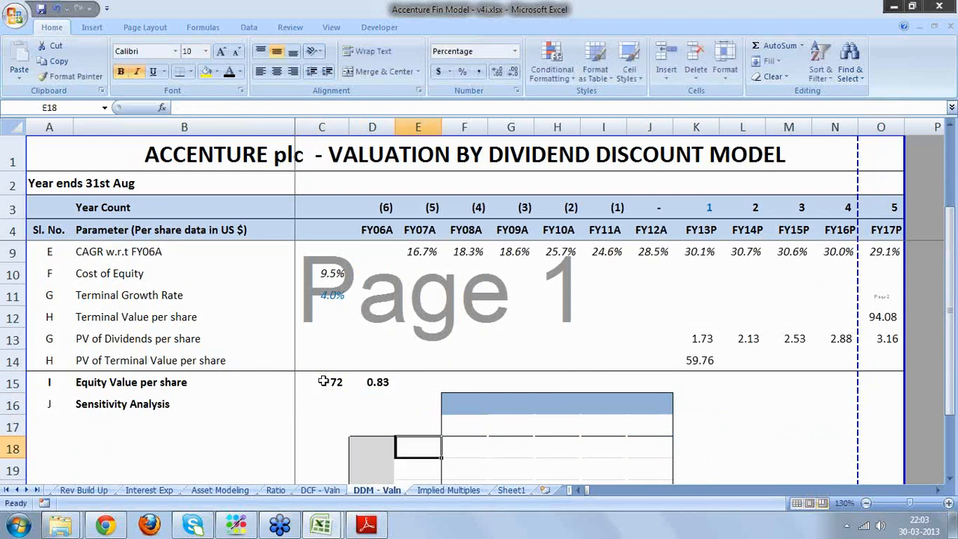
left_click(419, 423)
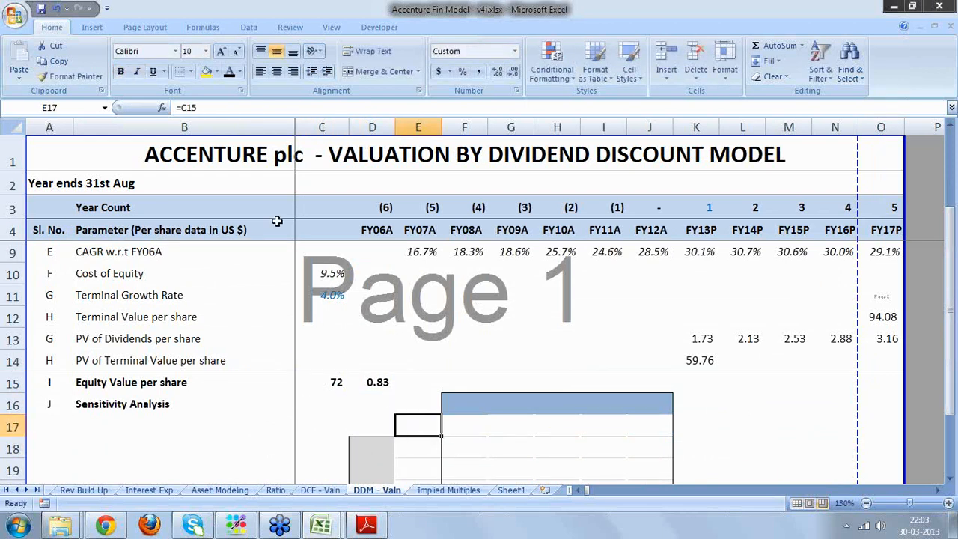
left_click(230, 73)
- Create a What-If data table over E17:J22 with row input cell C11 and column input cell C10
key("shift+Right")
key("shift+Right")
key("shift+Right")
key("shift+Right")
key("shift+Right")
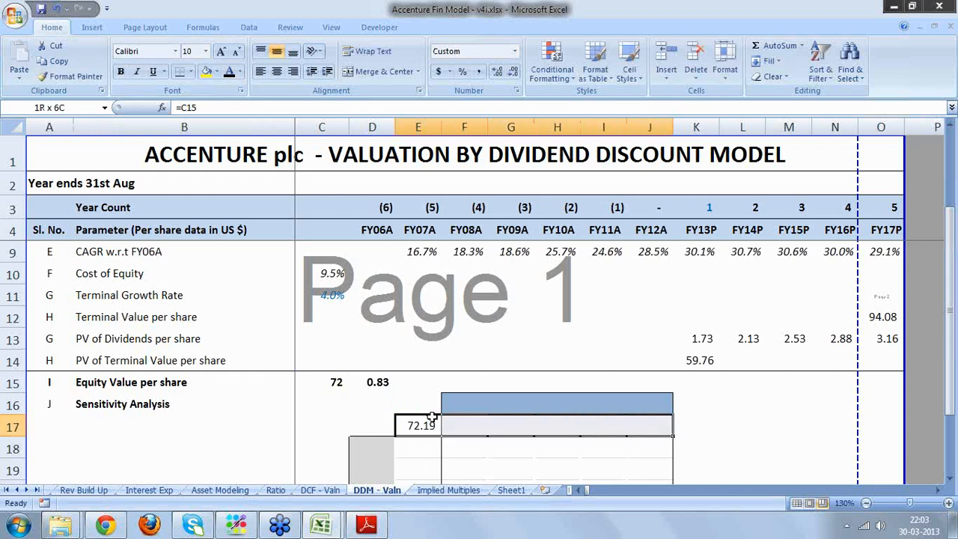
key("shift+Down")
key("shift+Down")
key("shift+Down")
key("shift+Down")
key("shift+Down")
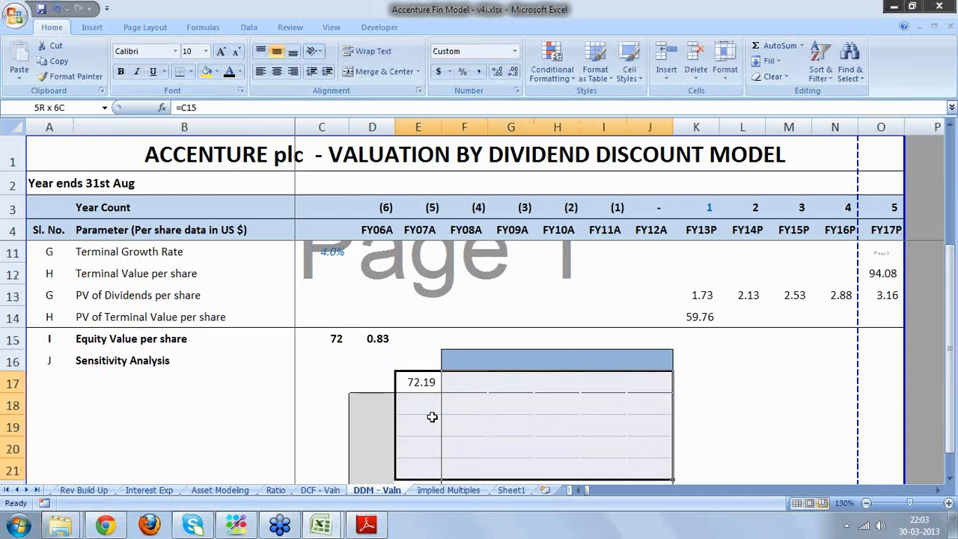
left_click(249, 30)
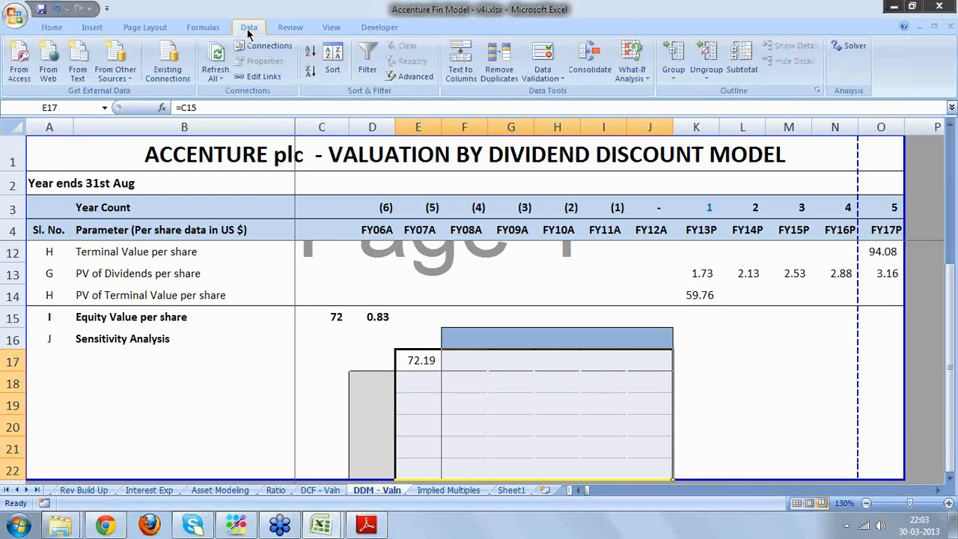
left_click(640, 75)
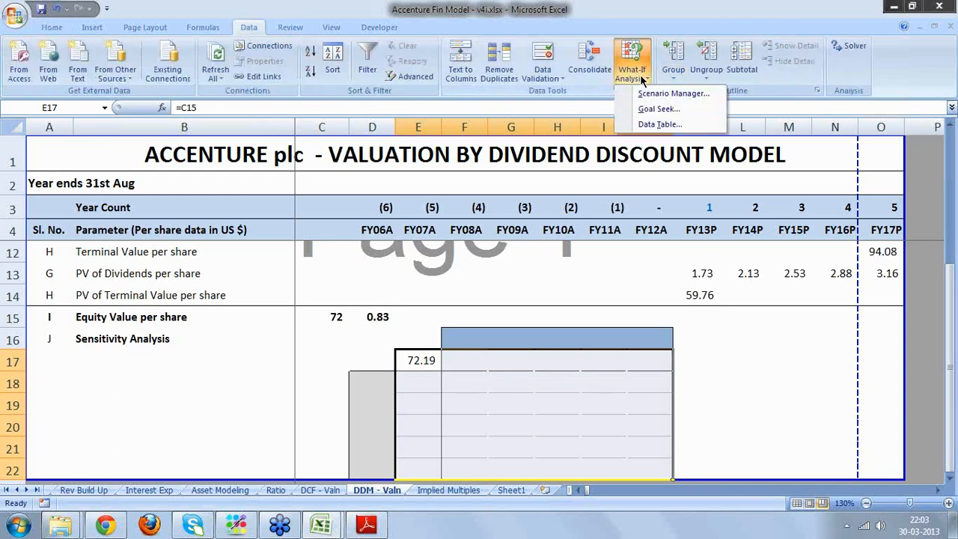
left_click(648, 124)
left_click_drag(946, 273, 942, 258)
left_click(940, 256)
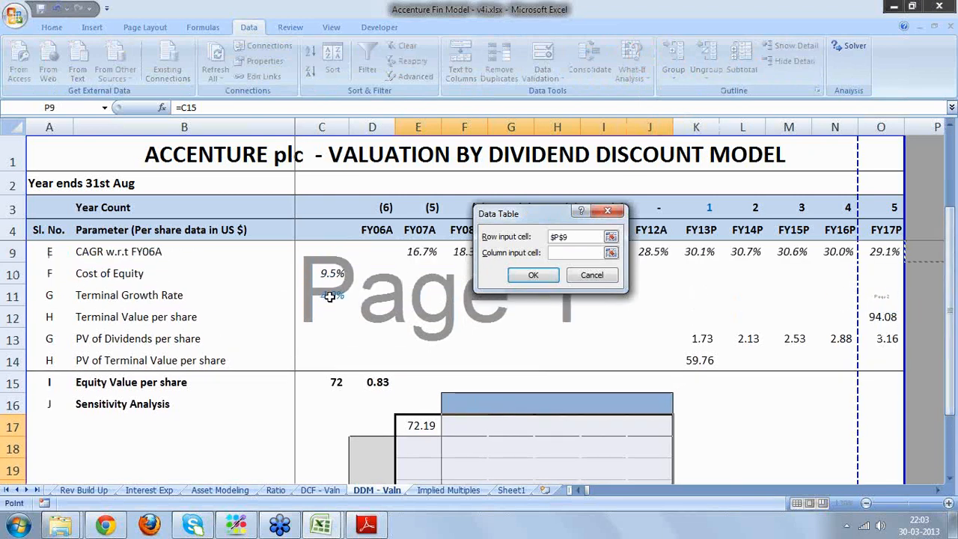
left_click(335, 296)
left_click(572, 253)
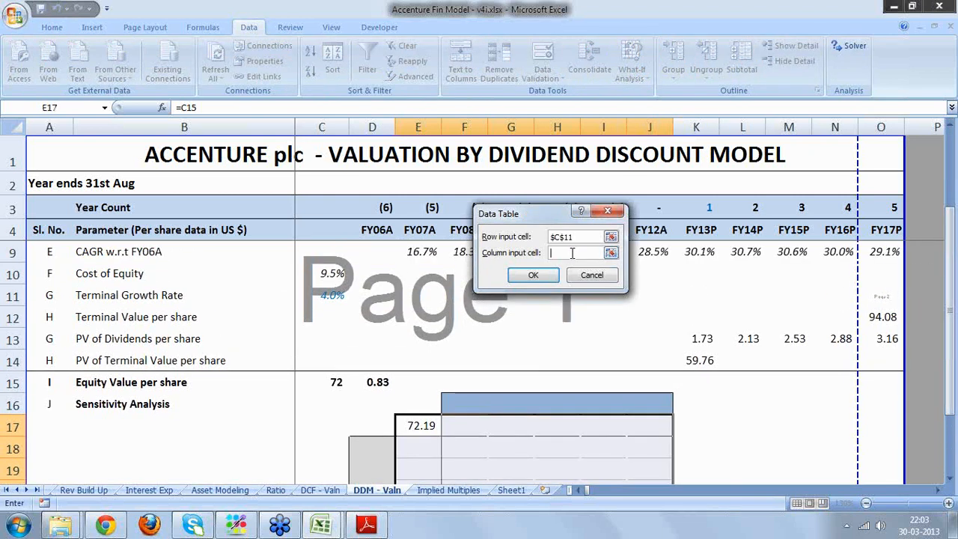
left_click(341, 274)
left_click(522, 277)
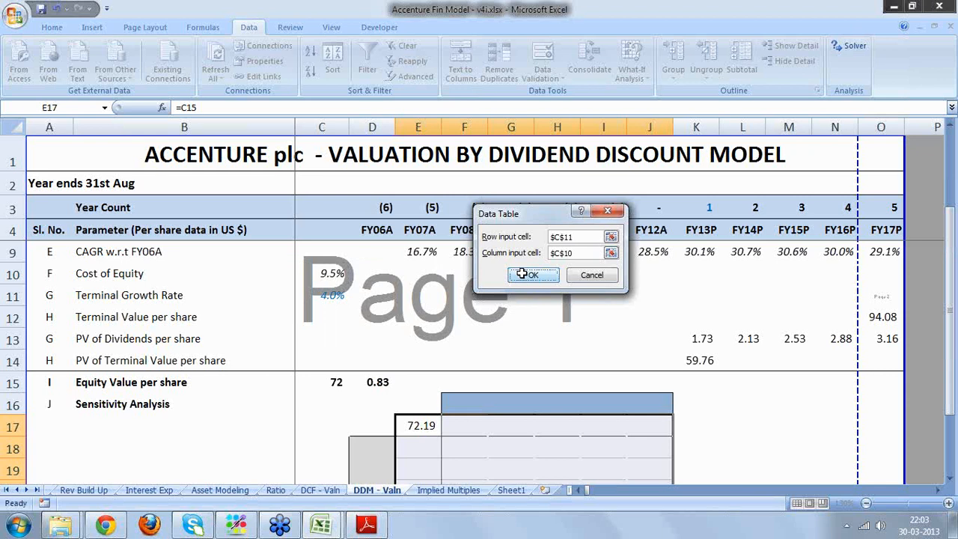
- Enter the terminal growth rates 3%, 3.5%, 4%, 4.5% and 5% across F17:J17 of the sensitivity table
left_click(483, 431)
type("3%")
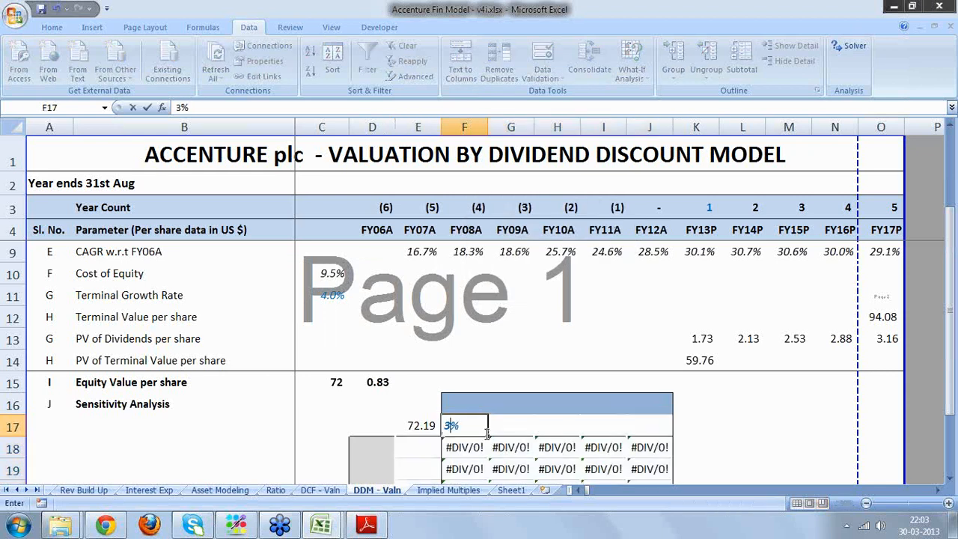
key("Tab")
type("3.5%")
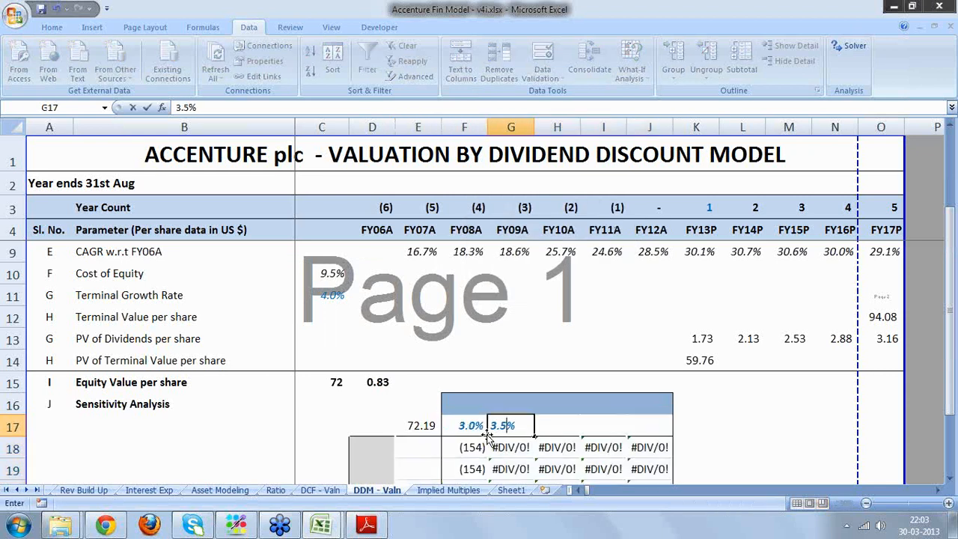
key("Tab")
type("4%")
key("Tab")
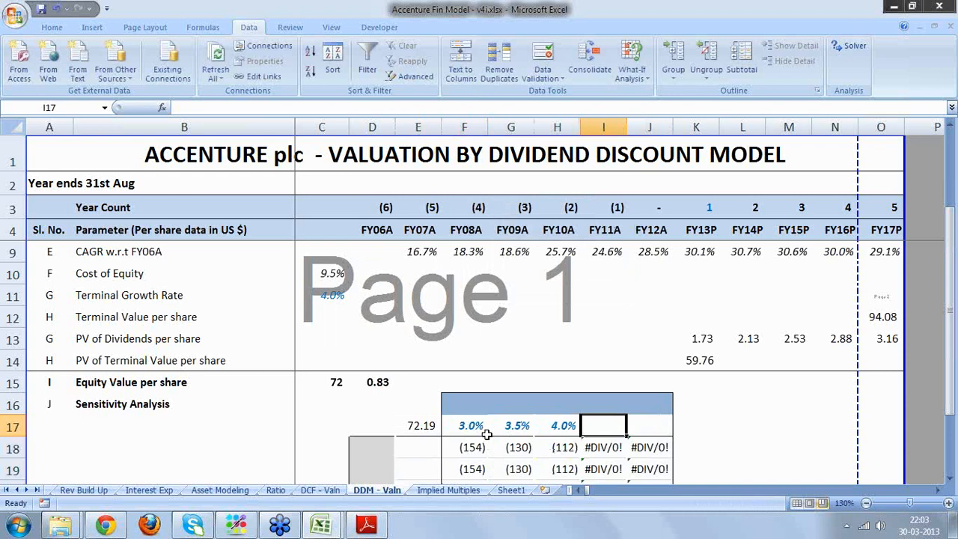
type("4.5%")
key("Tab")
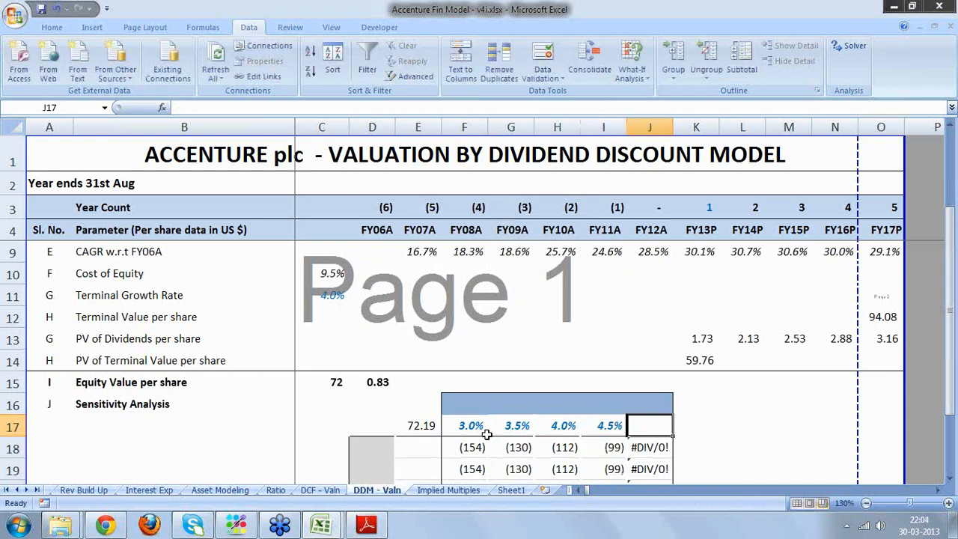
type("5%")
key("Down")
- Enter the cost of equity rates 8.5%, 9%, 9.5%, 10% and 10.5% down E18:E22 and review the resulting table values
left_click(428, 447)
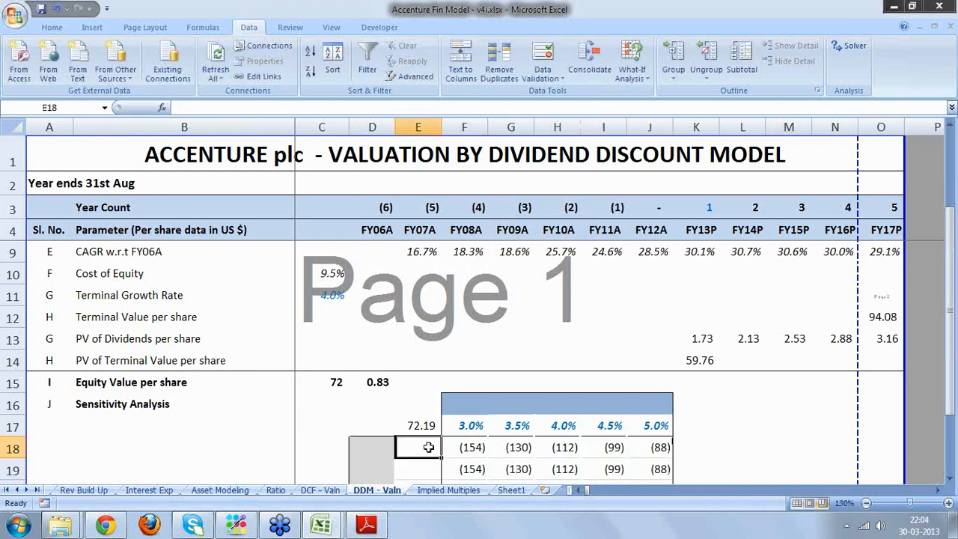
type("8.5%")
key("Return")
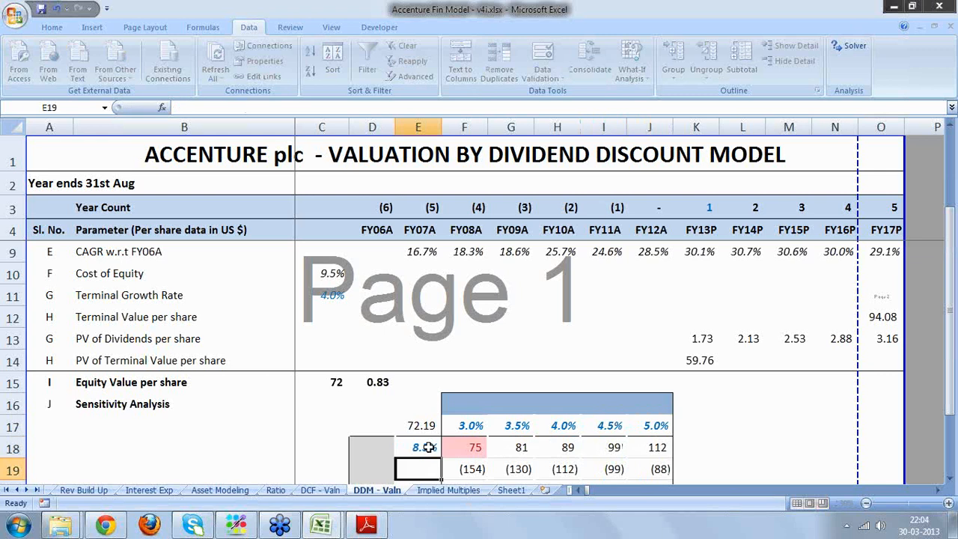
type("9%")
key("Return")
type("9.5%")
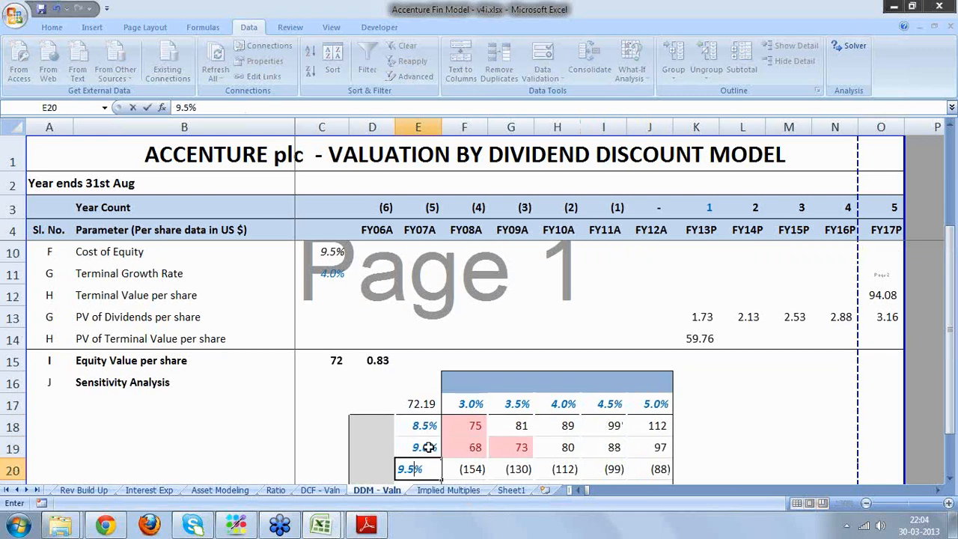
key("Return")
type("10%")
key("Return")
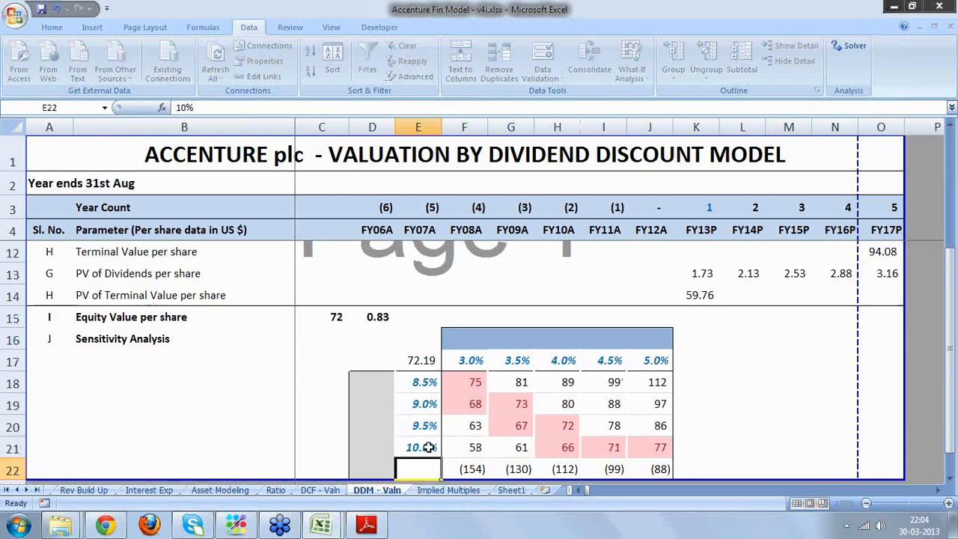
type("10.5%")
key("Return")
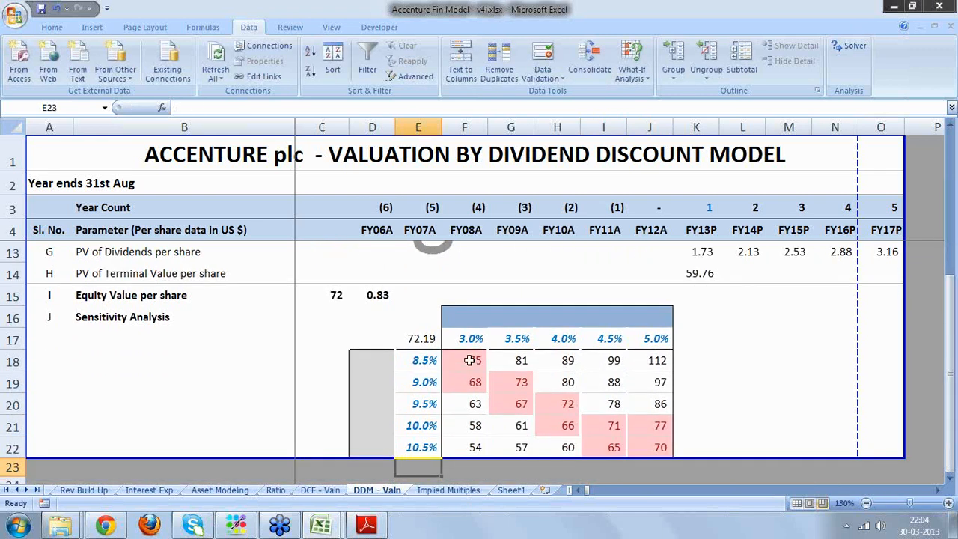
left_click_drag(476, 360, 634, 441)
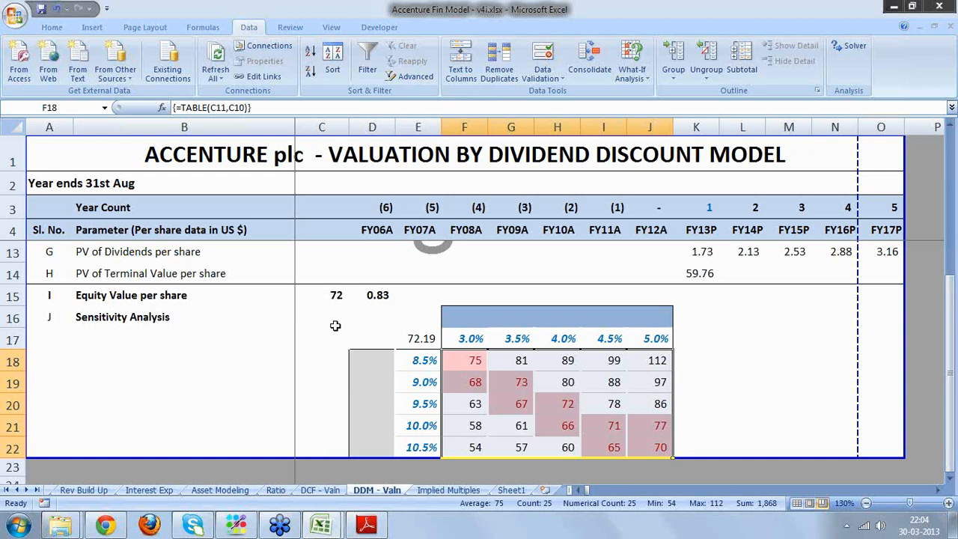
left_click(335, 325)
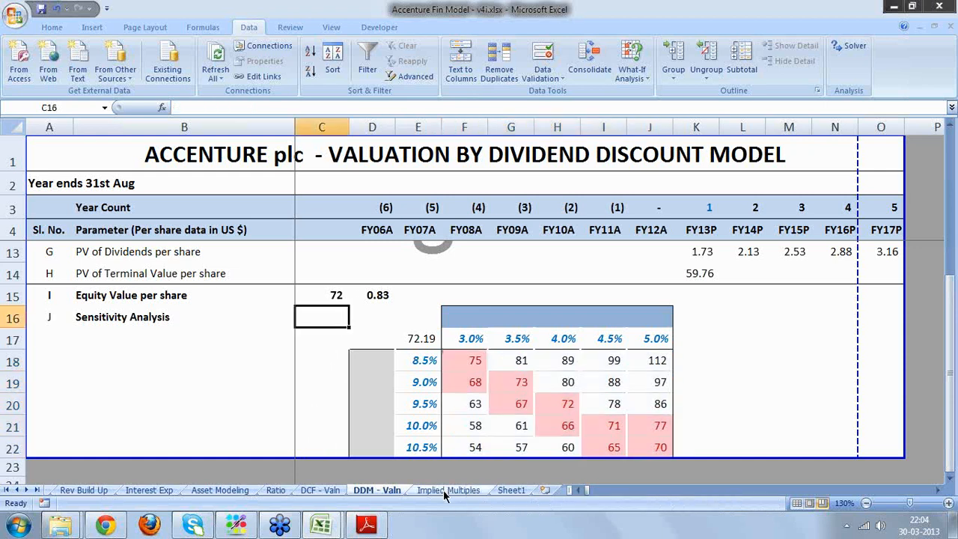
- On the Implied Multiples sheet, examine the min and max price, share count, equity value, debt, cash and enterprise value cells
left_click(443, 490)
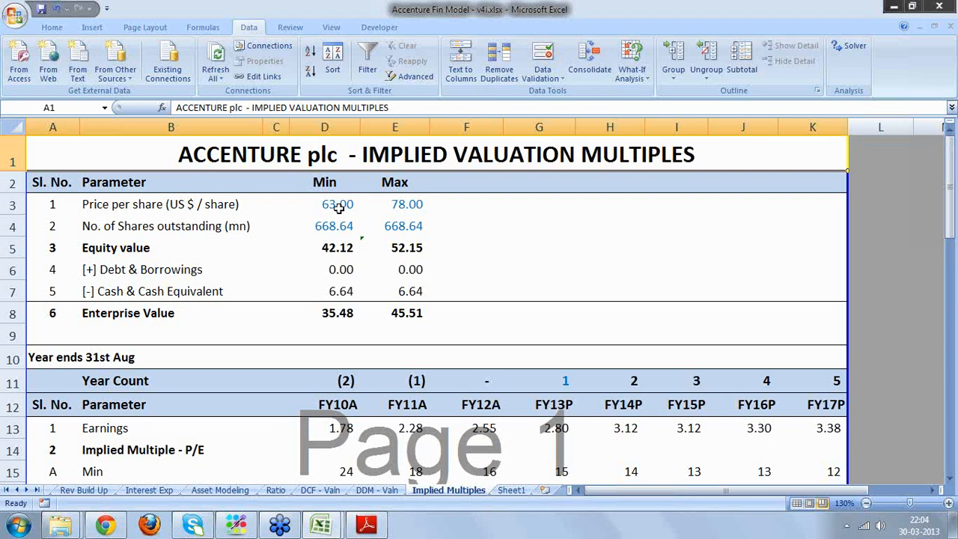
left_click(338, 208)
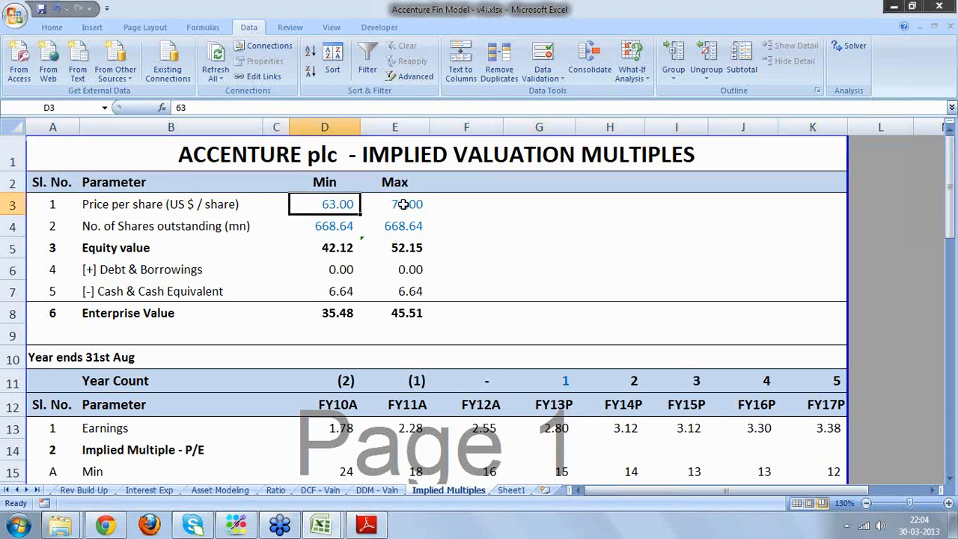
left_click(403, 204)
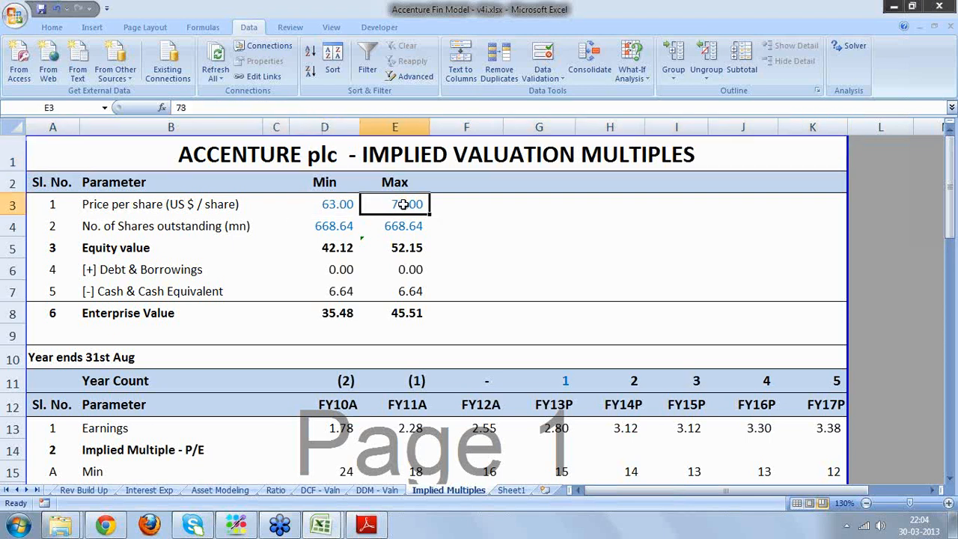
left_click(336, 231)
left_click(392, 230)
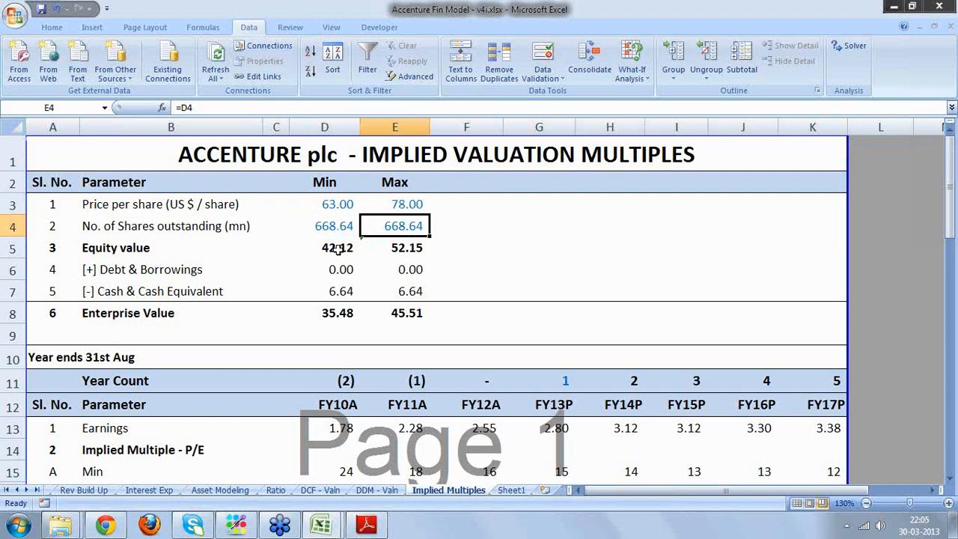
left_click(345, 249)
left_click(405, 251)
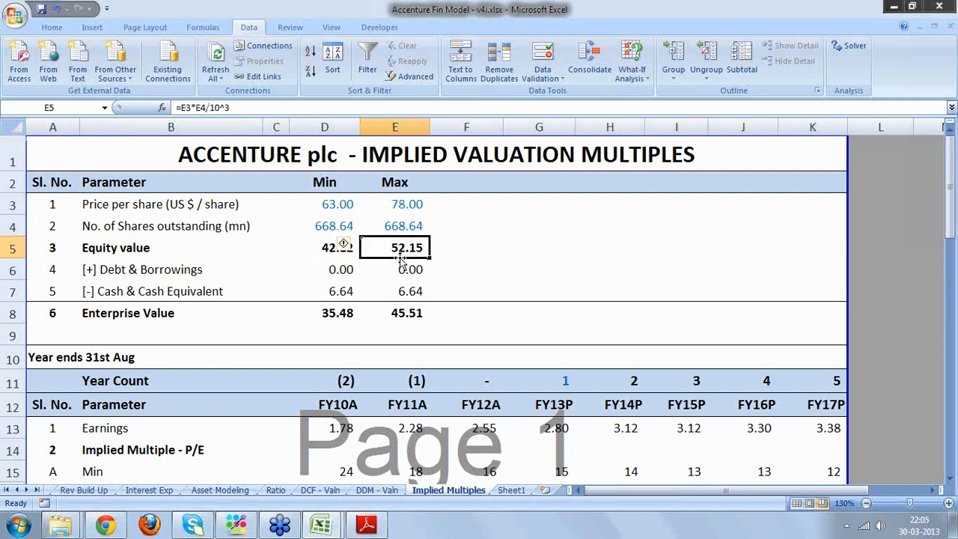
left_click(344, 274)
left_click(345, 289)
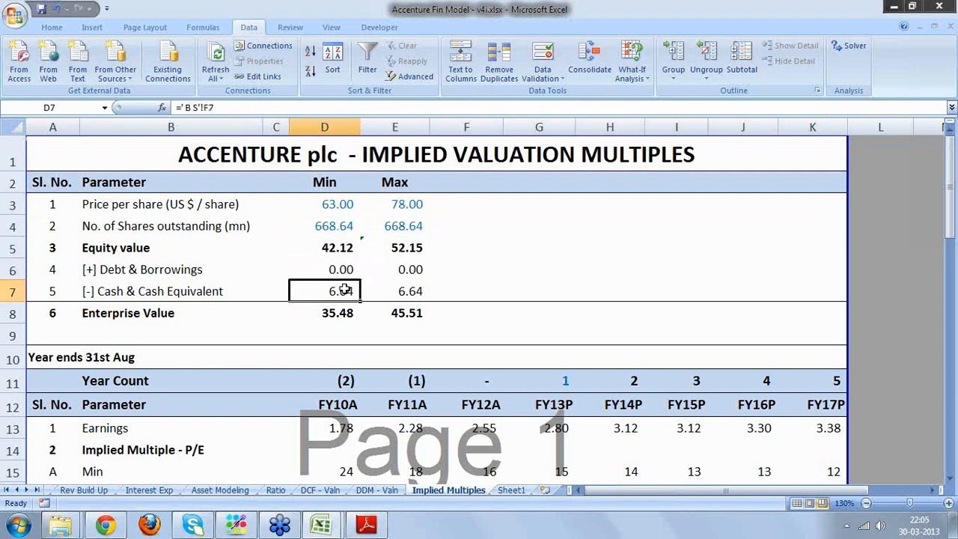
left_click(337, 314)
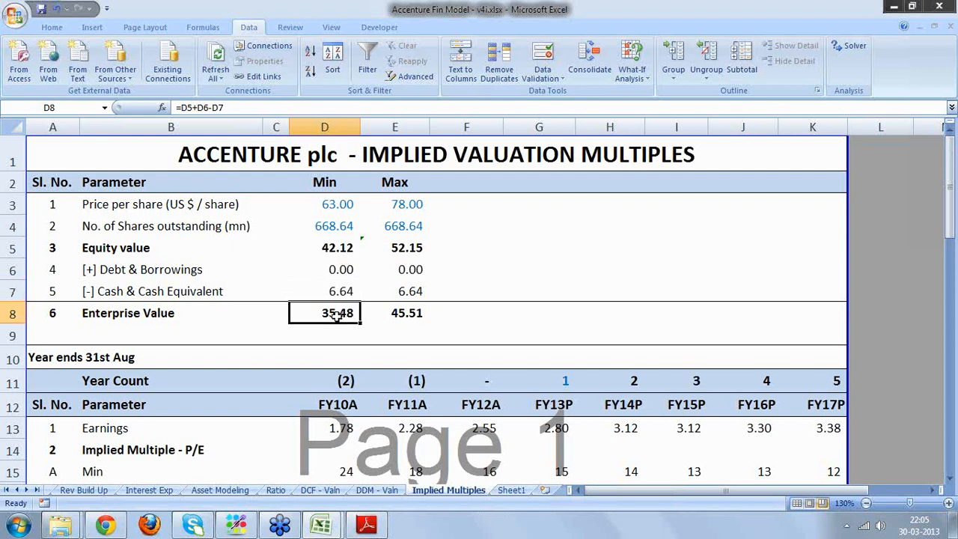
- Examine the FY10A formulas in column D for earnings, book value and the implied multiples beneath them
key("Down")
key("Down")
key("Down")
key("Down")
key("Down")
key("Down")
key("Down")
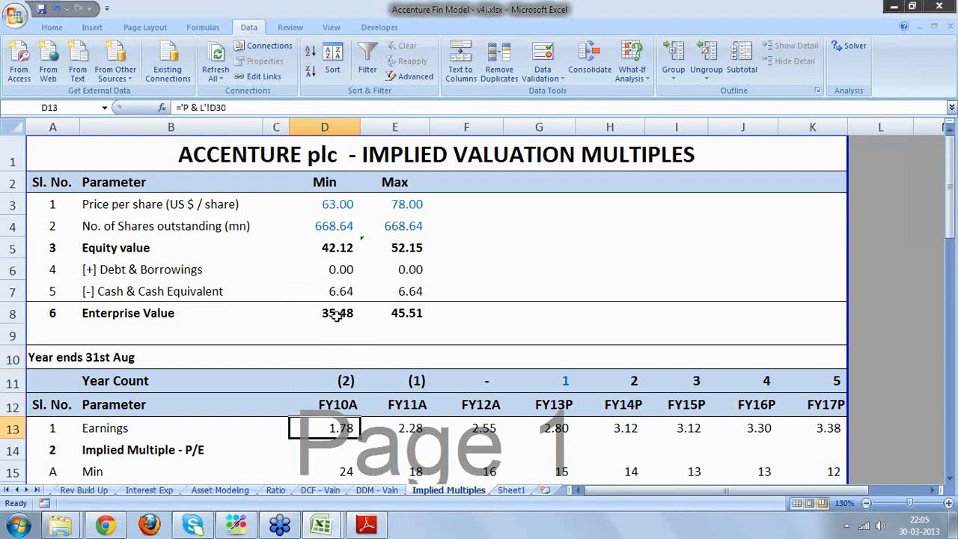
key("Down")
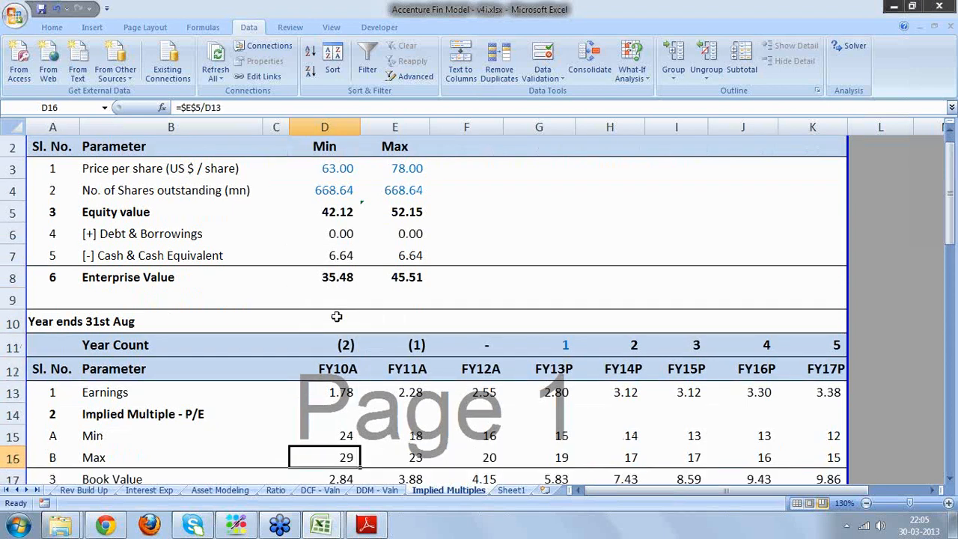
key("Down")
key("Down")
key("Down")
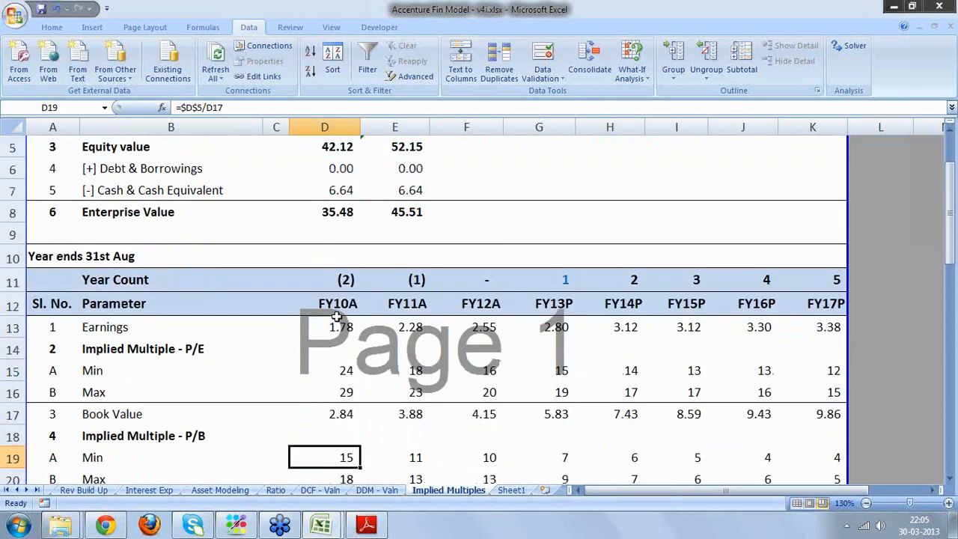
key("Down")
key("Down")
key("Down")
key("Down")
key("Down")
- Review the Implied Multiple rows for P/E, P/B, P/EBIT and P/Sales in turn
left_click(173, 241)
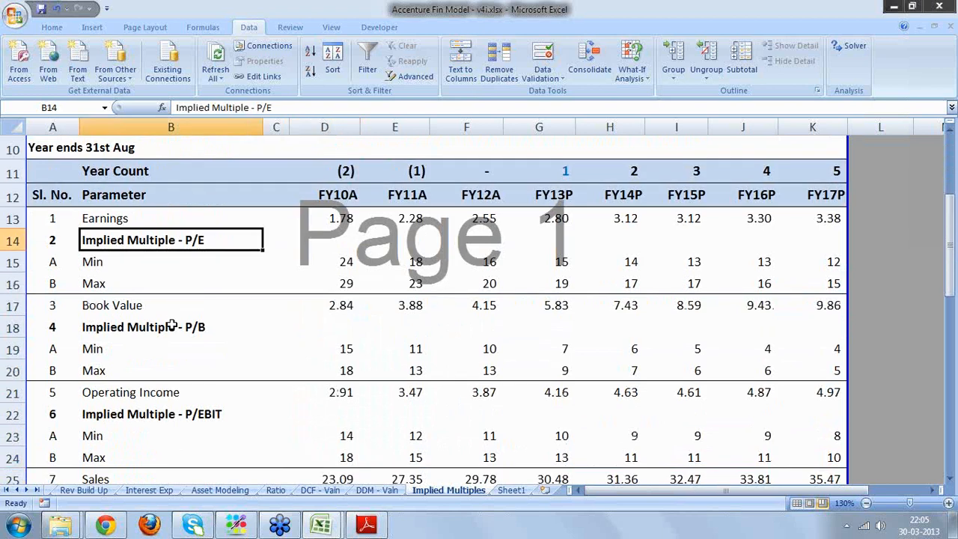
left_click(172, 326)
key("Down")
key("Down")
key("Down")
key("Down")
key("Down")
key("Down")
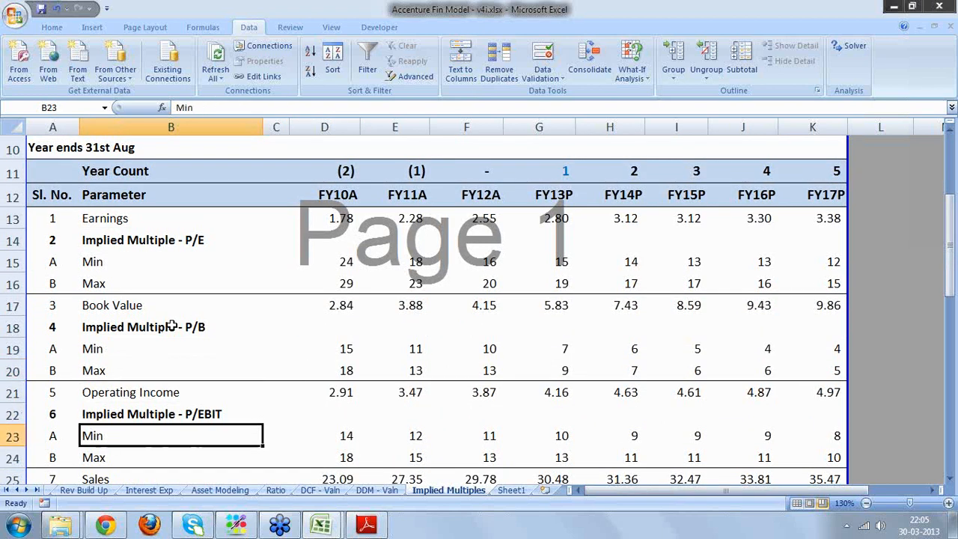
key("Down")
key("Down")
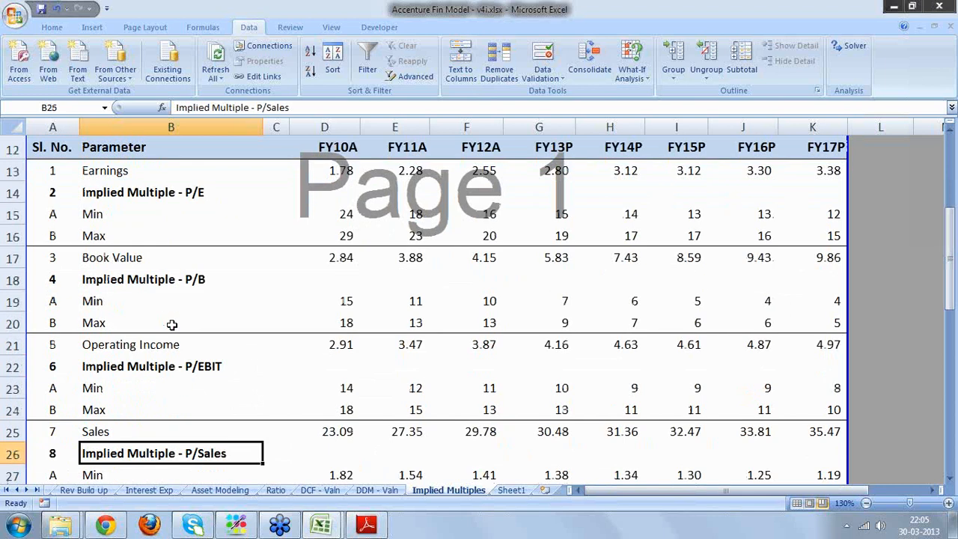
- Review the implied multiple rows from P/Sales back up through P/EBIT and P/B to P/E
key("Down")
key("Down")
key("Down")
key("Up")
key("Up")
key("Up")
key("Up")
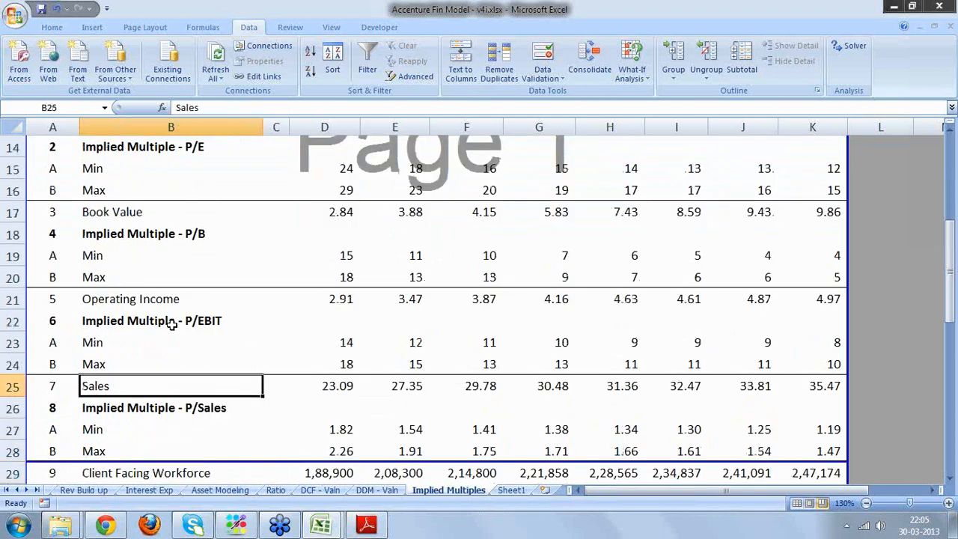
key("Down")
key("Up")
key("Up")
key("Up")
key("Up")
key("Up")
key("Up")
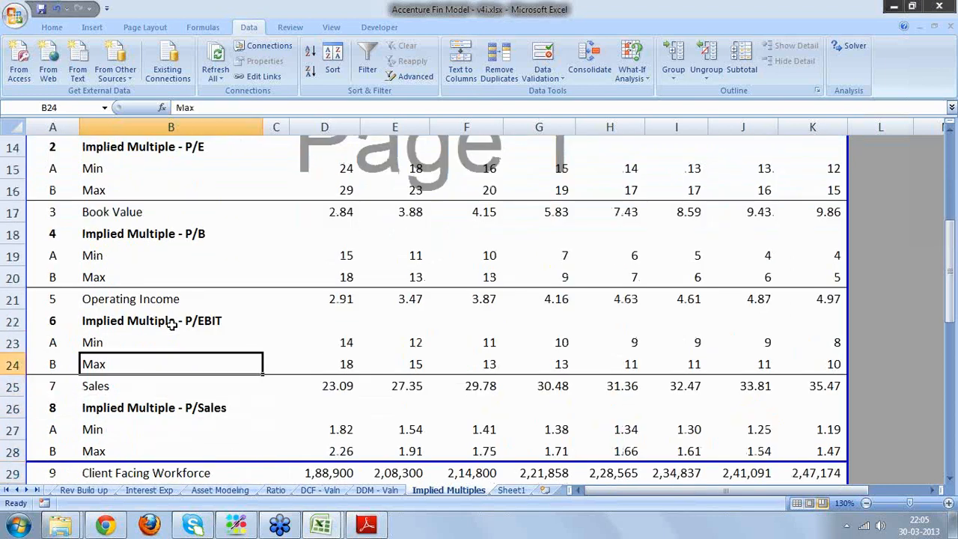
key("Up")
key("Up")
key("Up")
key("Up")
key("Up")
key("Up")
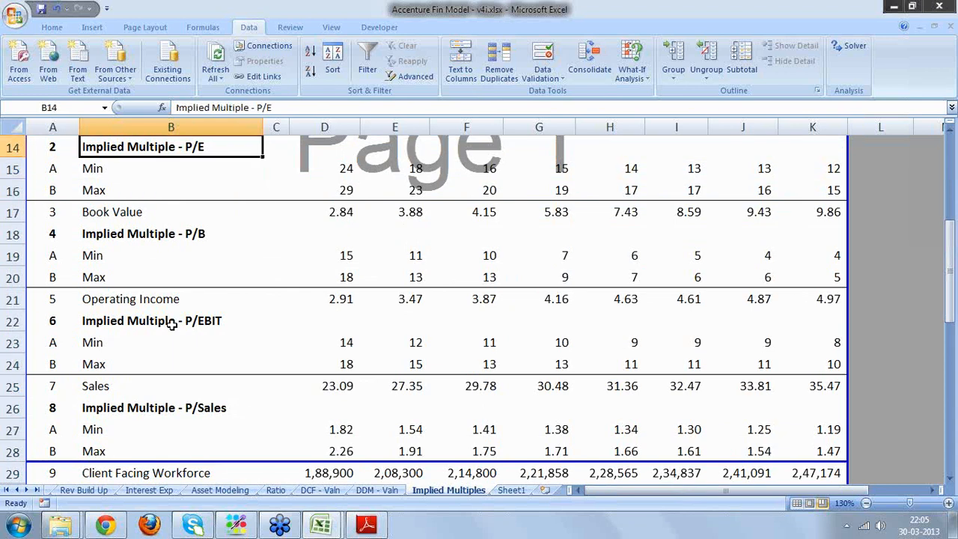
- Review the rows further down the sheet, including the P/Client Facing Workforce, P/Workforce and EV/EBITDA implied multiples
key("Down")
key("Down")
key("Down")
key("Down")
key("Down")
key("Down")
key("Down")
key("Down")
key("Down")
key("Down")
key("Down")
key("Down")
key("Down")
key("Down")
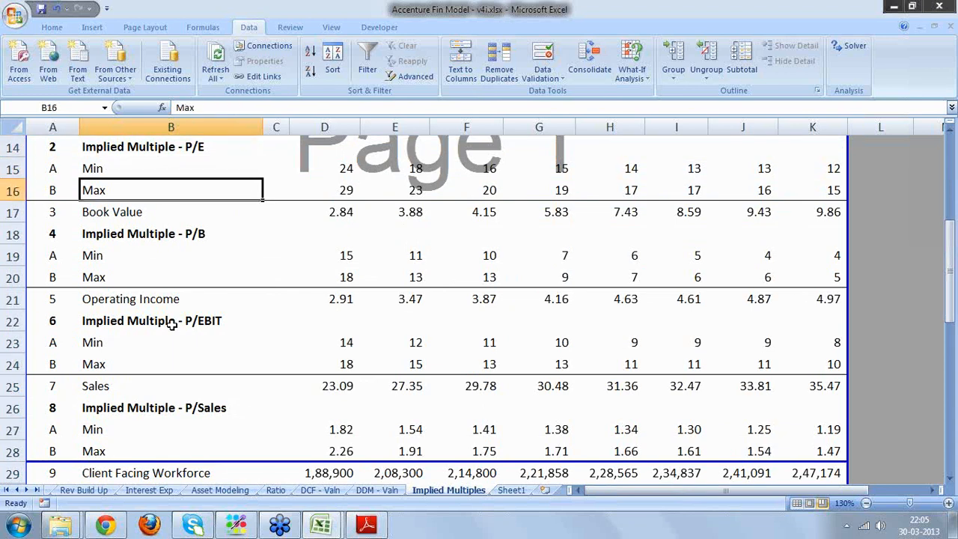
key("Down")
key("Down")
key("Down")
key("Down")
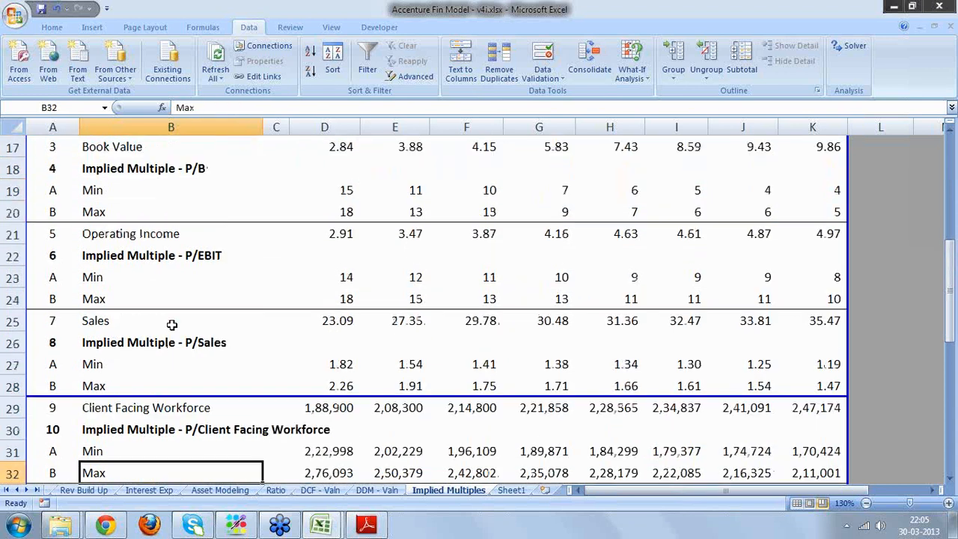
key("Down")
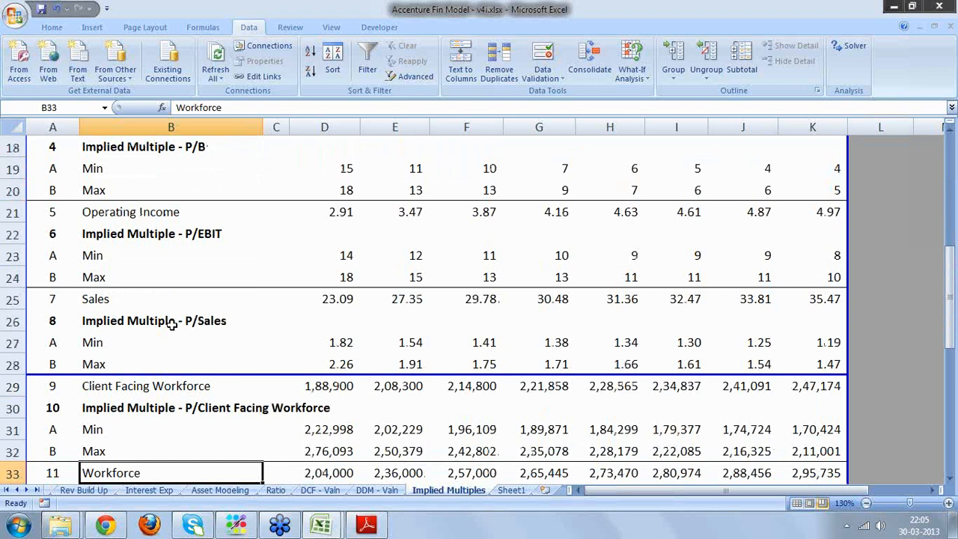
key("Down")
key("Down")
key("Down")
key("Down")
key("Down")
key("Down")
key("Down")
key("Down")
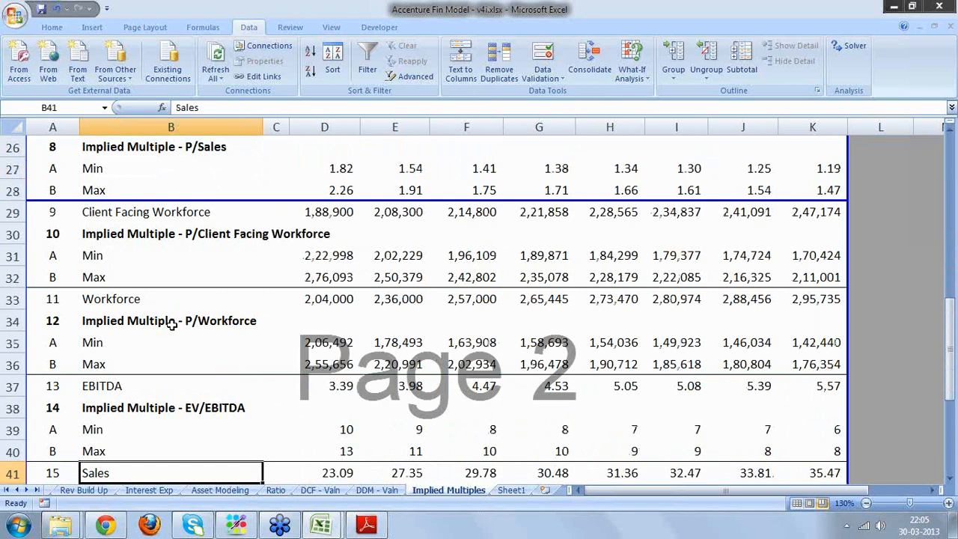
- Examine the FY10A client facing workforce figure and the Min P/Client Facing Workforce formulas for FY10A to FY12A
left_click(277, 235)
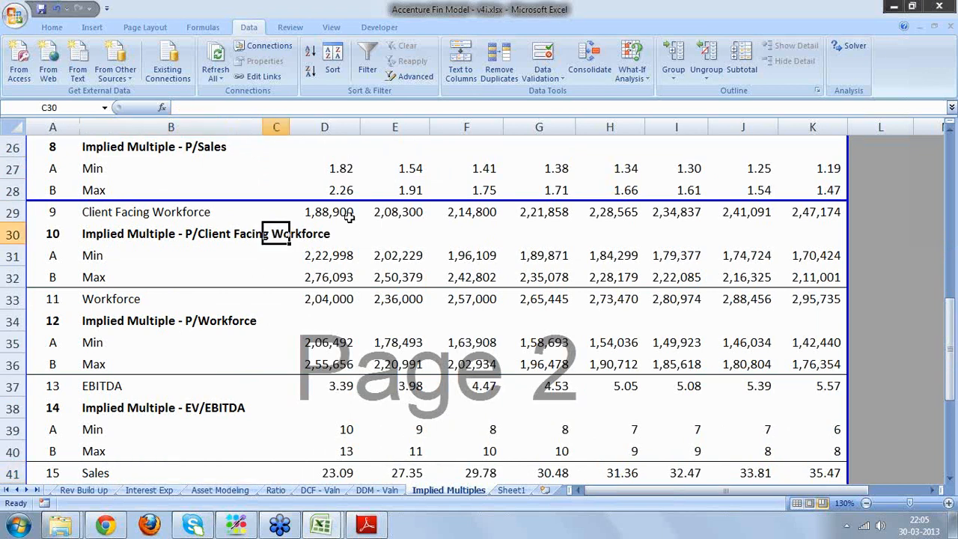
left_click(350, 217)
left_click(350, 258)
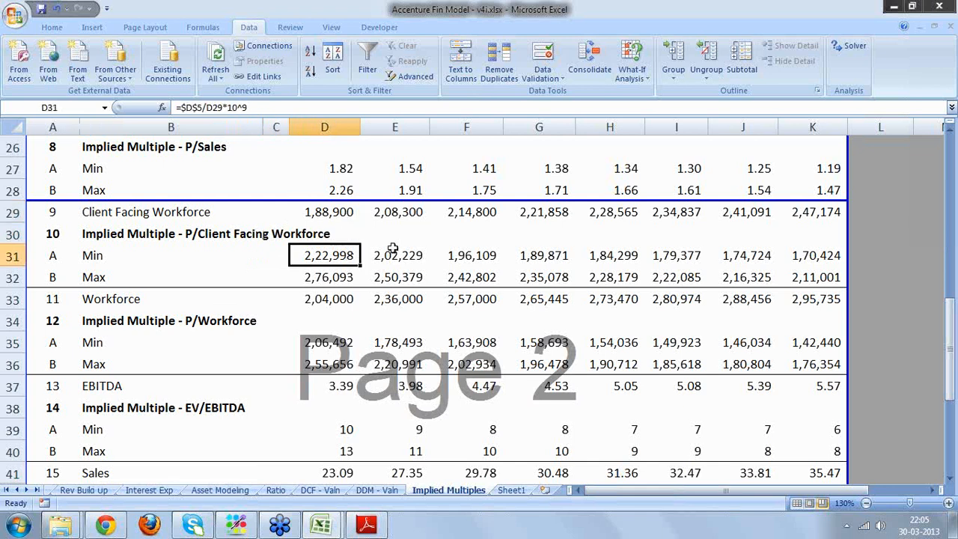
left_click(395, 253)
left_click(466, 253)
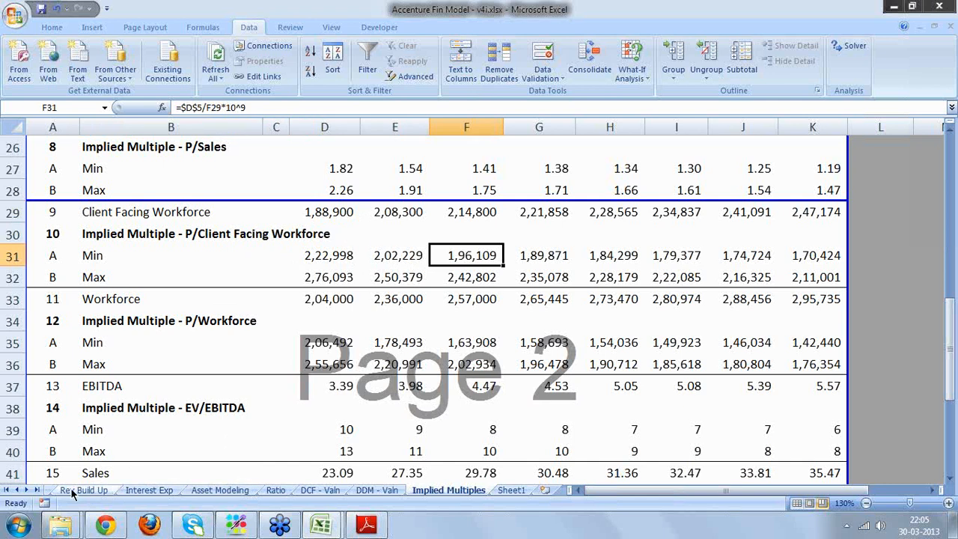
- On the Assumptions sheet, examine the FY10A cells for total headcount, client facing workforce and back end workforce
left_click(6, 490)
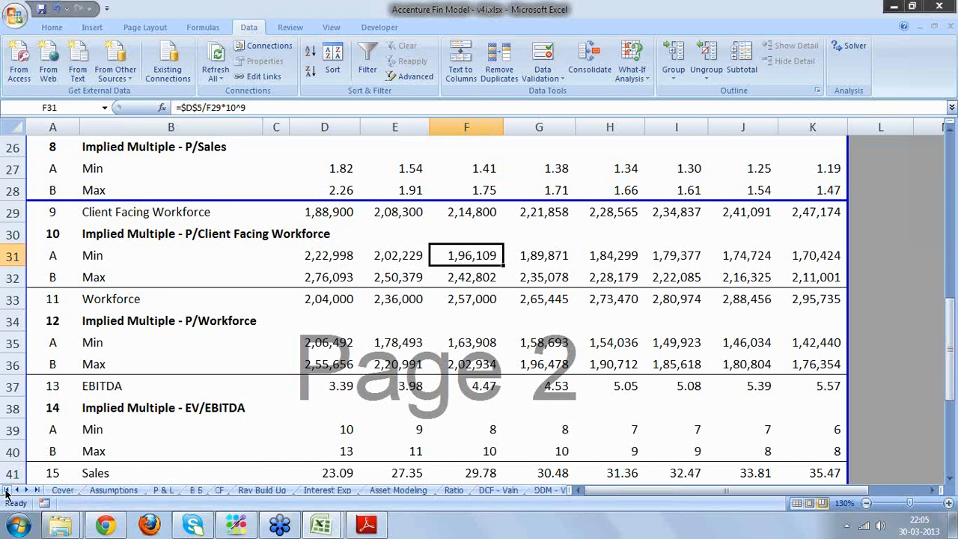
left_click(114, 490)
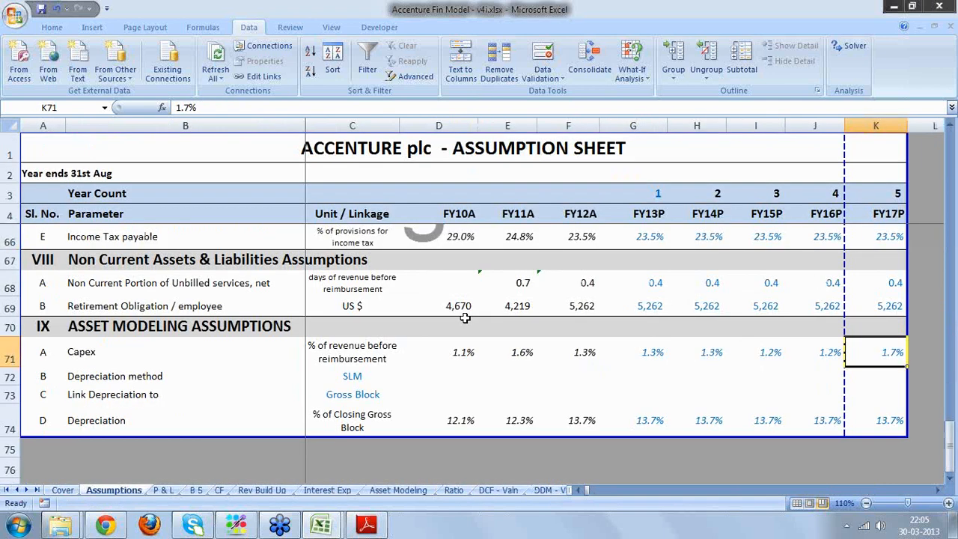
left_click(460, 308)
key("Up")
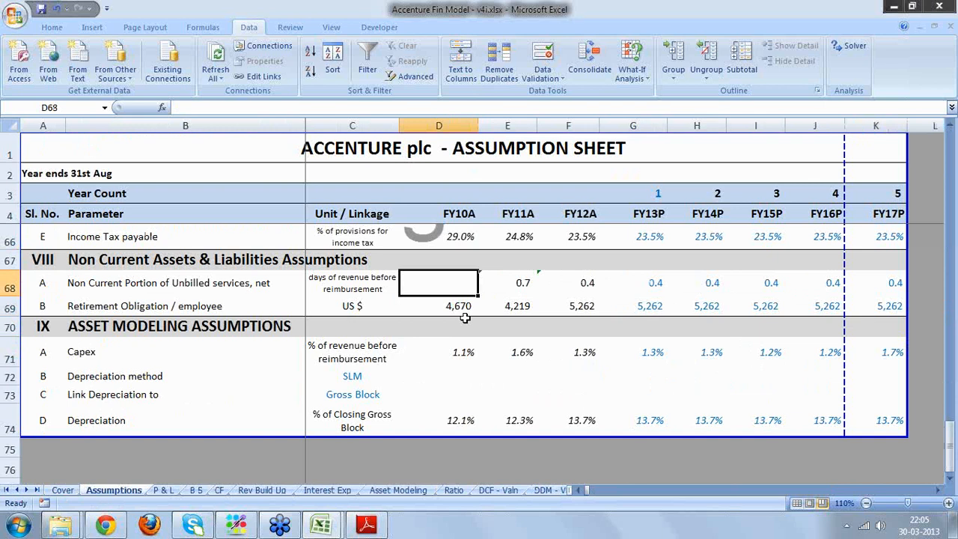
key("Up")
key("Up")
key("Up")
key("Up")
key("Up")
key("Up")
key("Up")
key("Up")
key("Up")
key("Up")
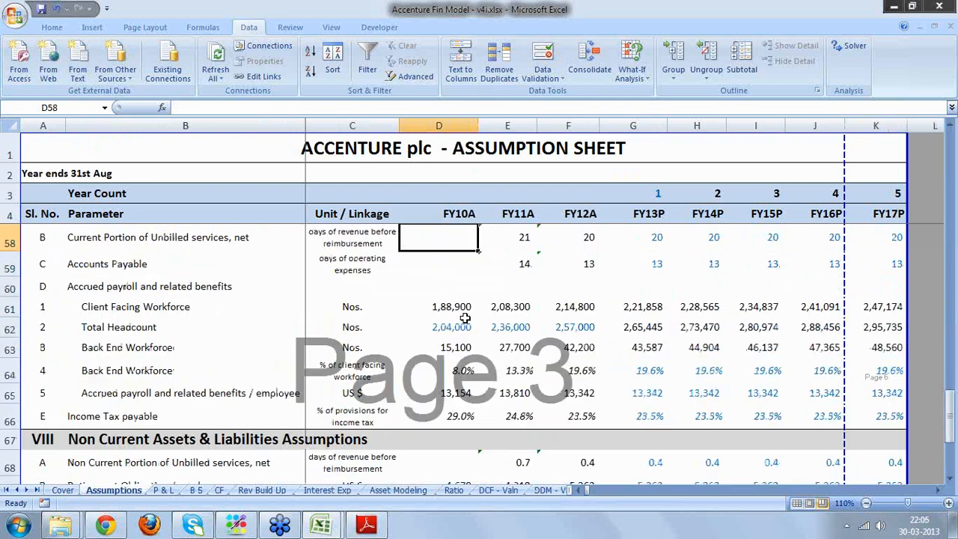
key("Up")
left_click(432, 349)
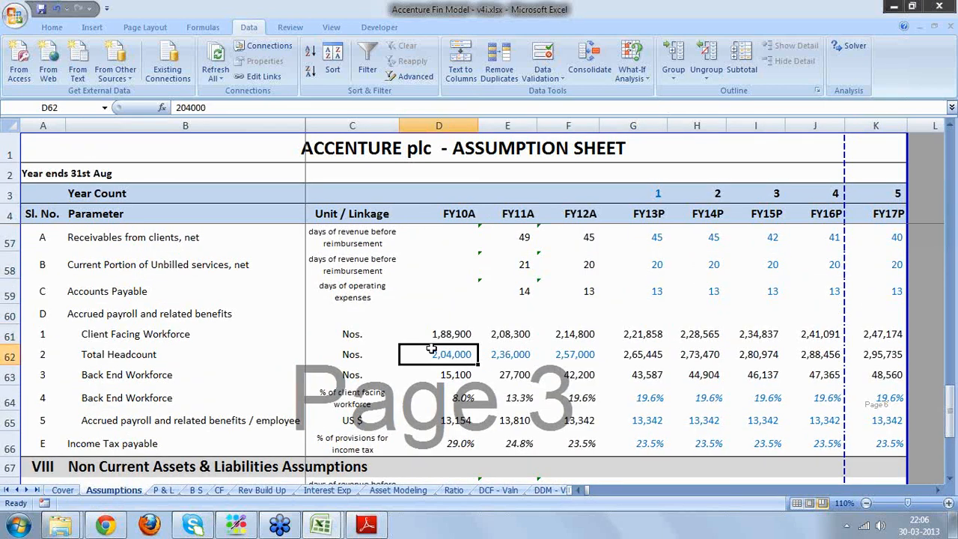
left_click(454, 336)
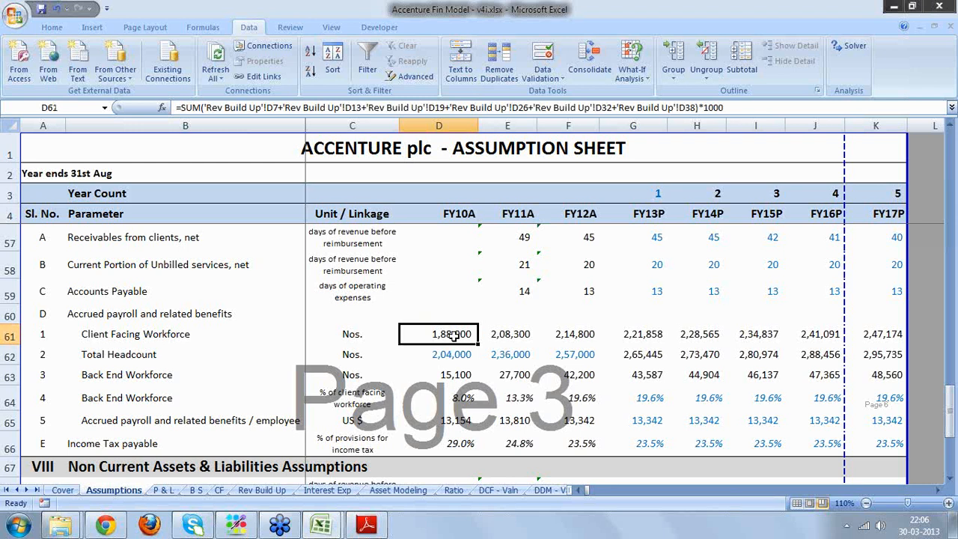
left_click(448, 374)
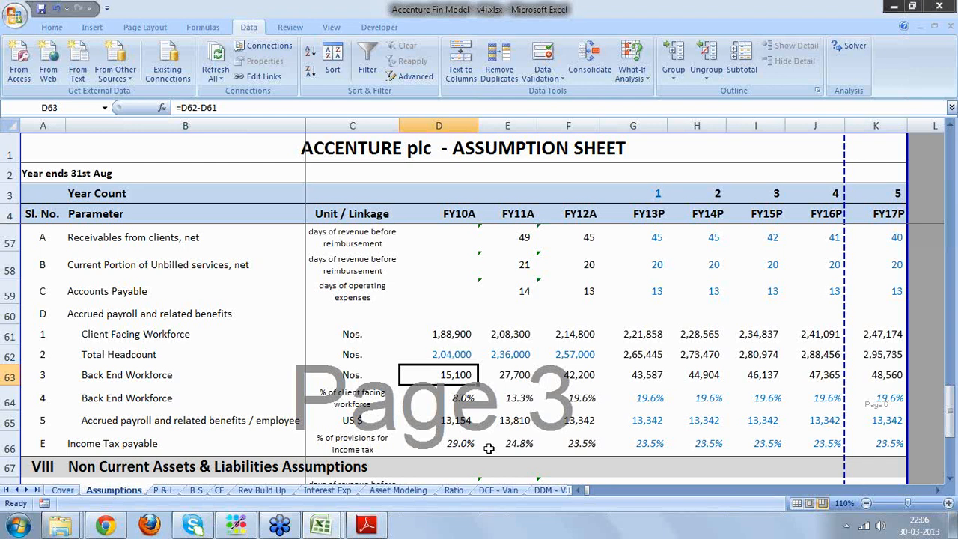
- Return to the Implied Multiples sheet and check the Min and Max rows of the P/E multiple
left_click(33, 490)
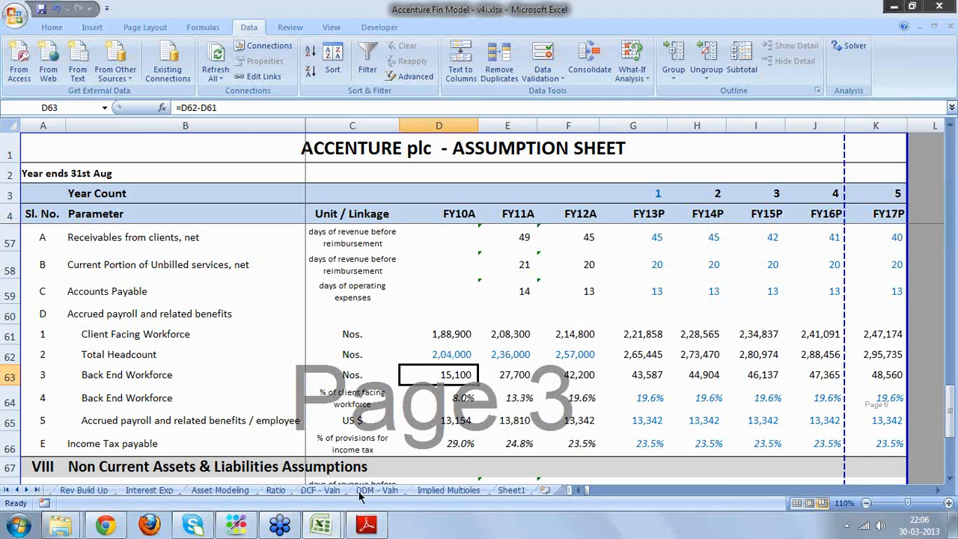
left_click(483, 491)
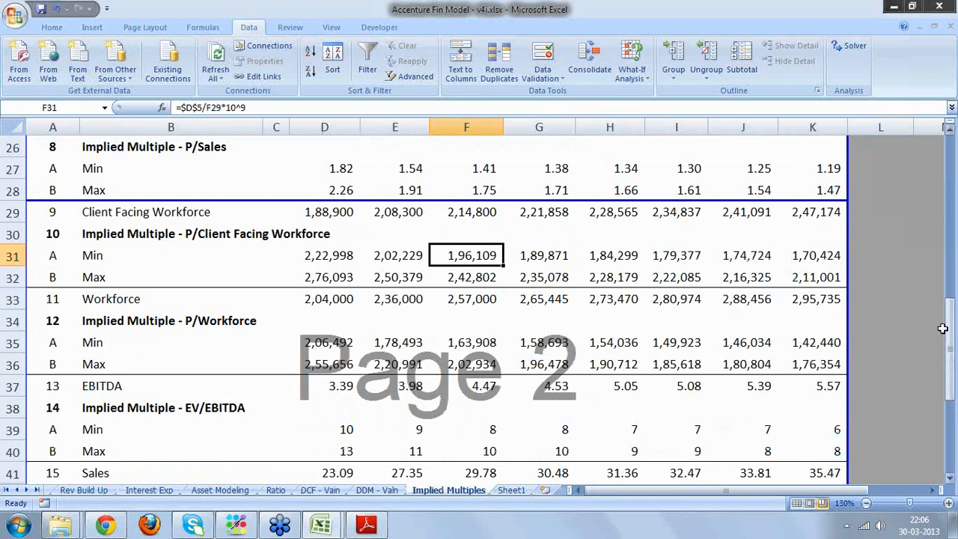
left_click_drag(949, 330, 940, 198)
left_click(97, 327)
left_click(102, 346)
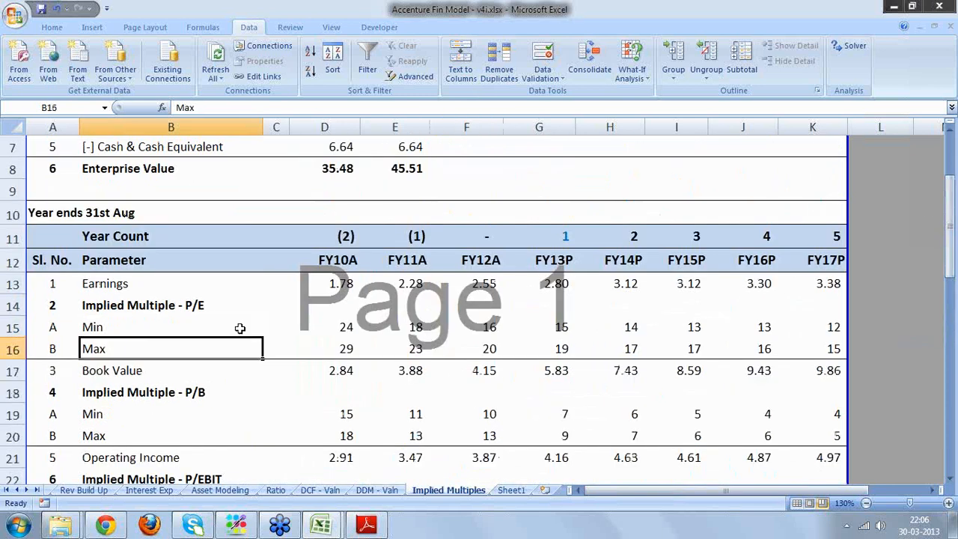
- Examine the min and max equity value and enterprise value formulas, along with the cash and debt cells between them
left_click(348, 171)
key("Up")
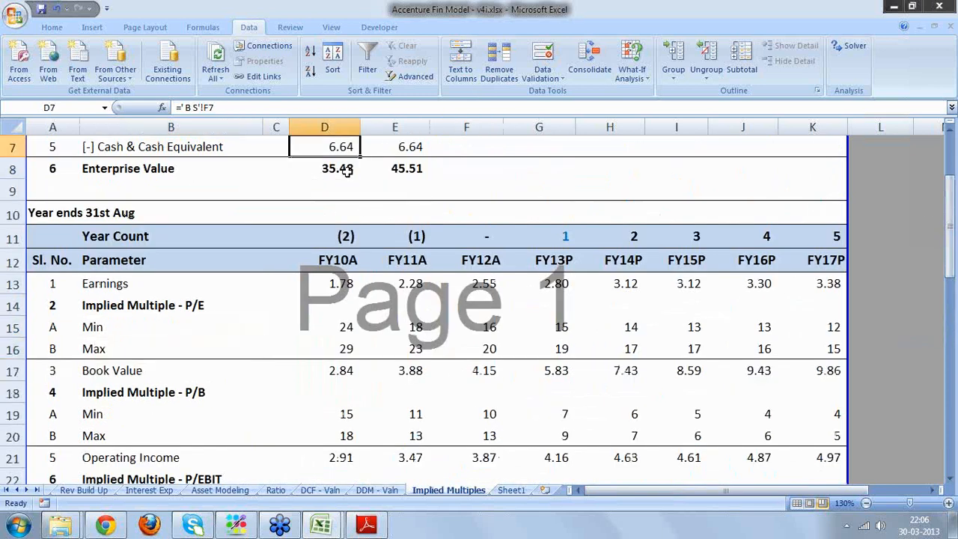
key("Up")
key("Up")
key("Right")
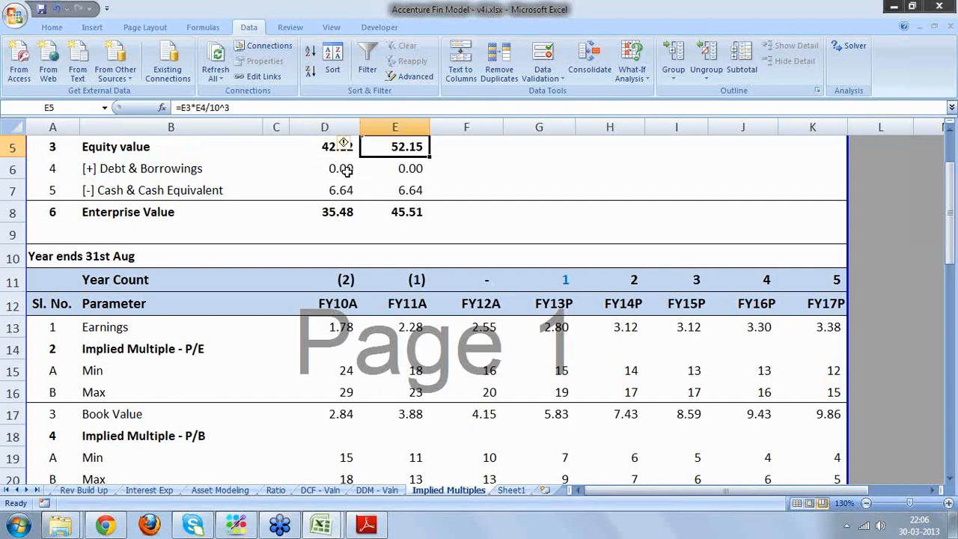
key("Down")
key("Down")
key("Down")
key("Left")
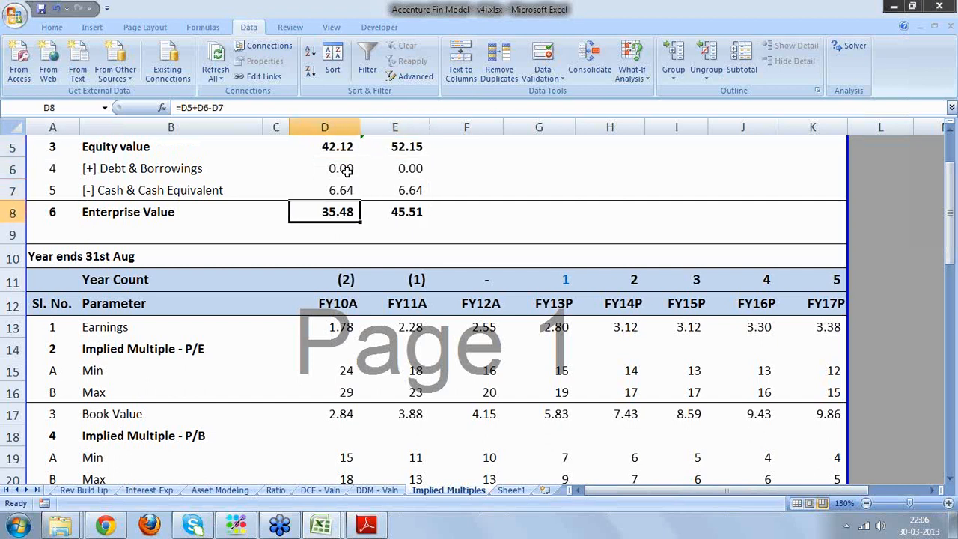
key("Right")
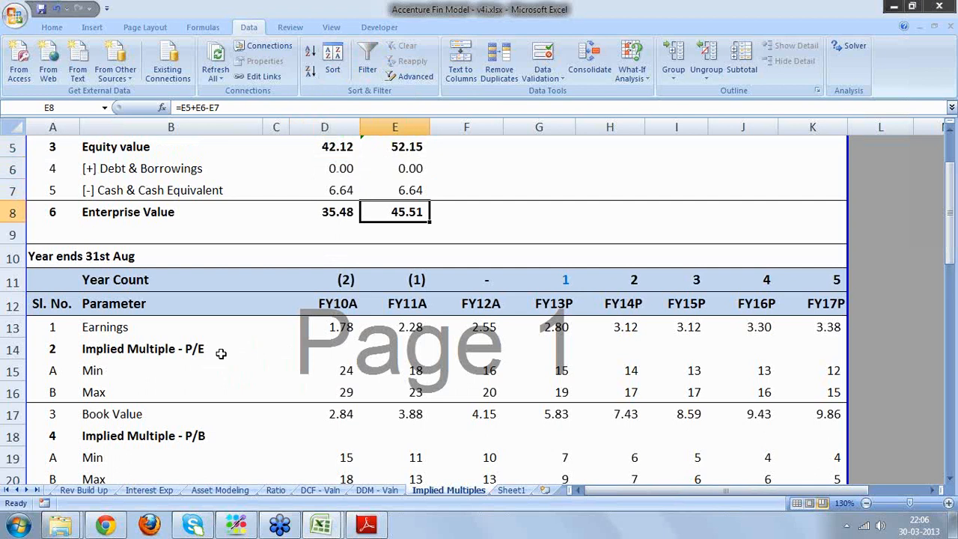
- Examine the earnings cells for FY10A to FY12A and the P/E multiples calculated from them
left_click(143, 330)
left_click(333, 329)
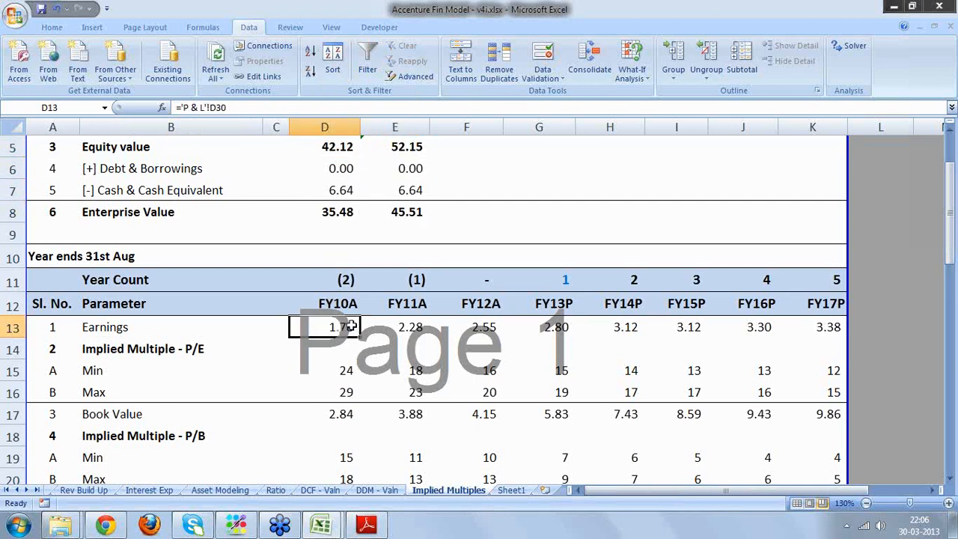
left_click(414, 329)
left_click(333, 327)
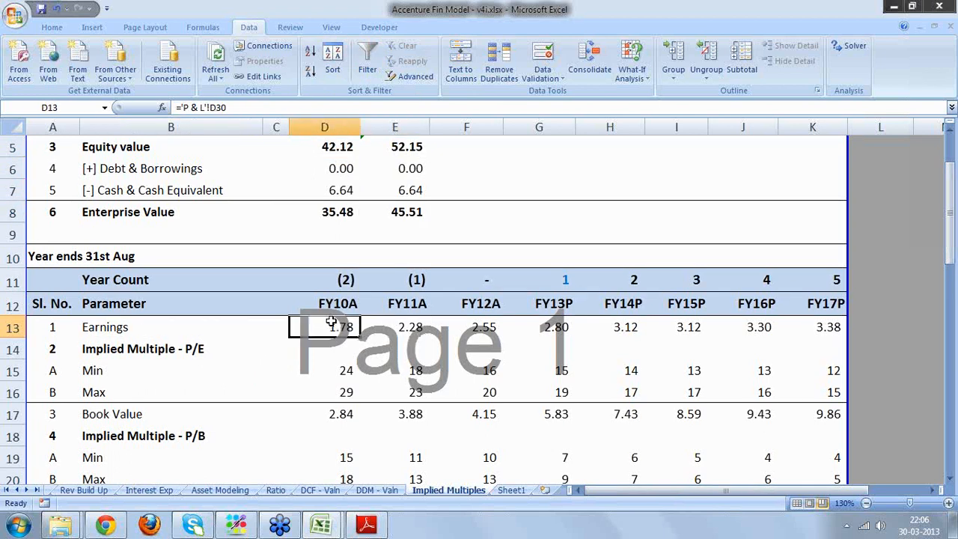
left_click(405, 333)
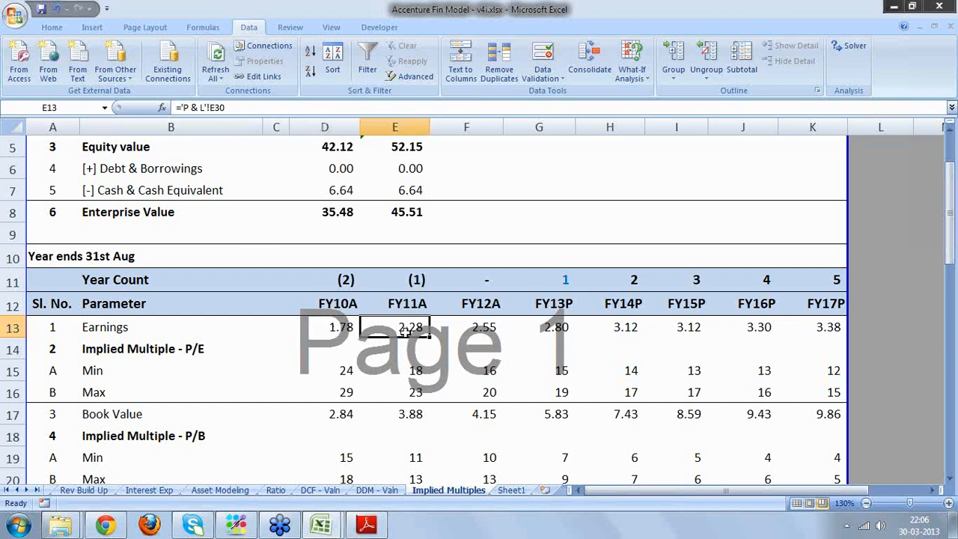
left_click(478, 327)
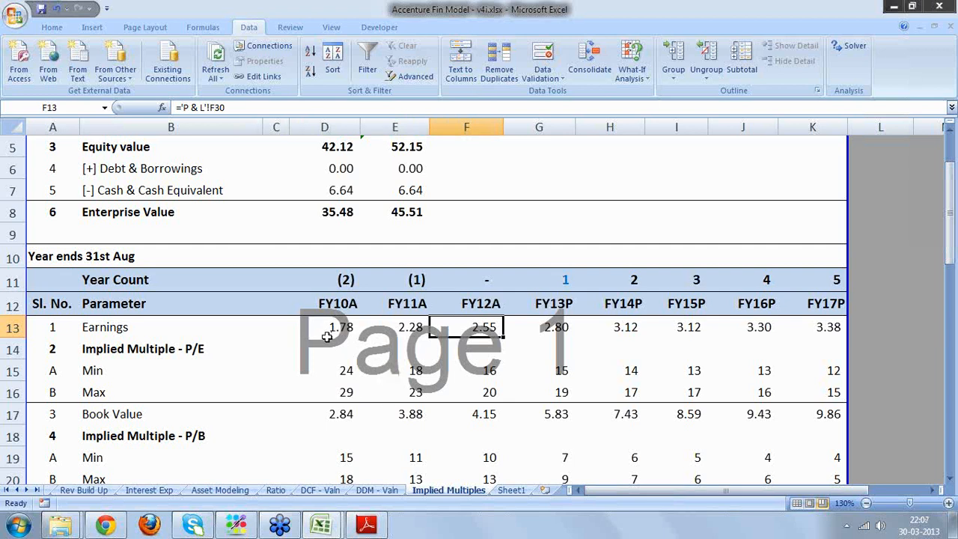
left_click(345, 373)
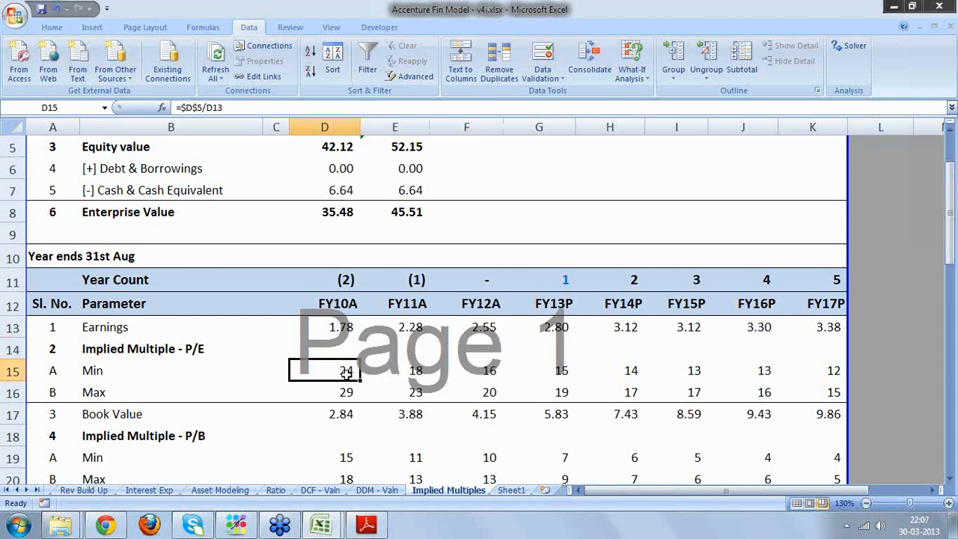
left_click(488, 392)
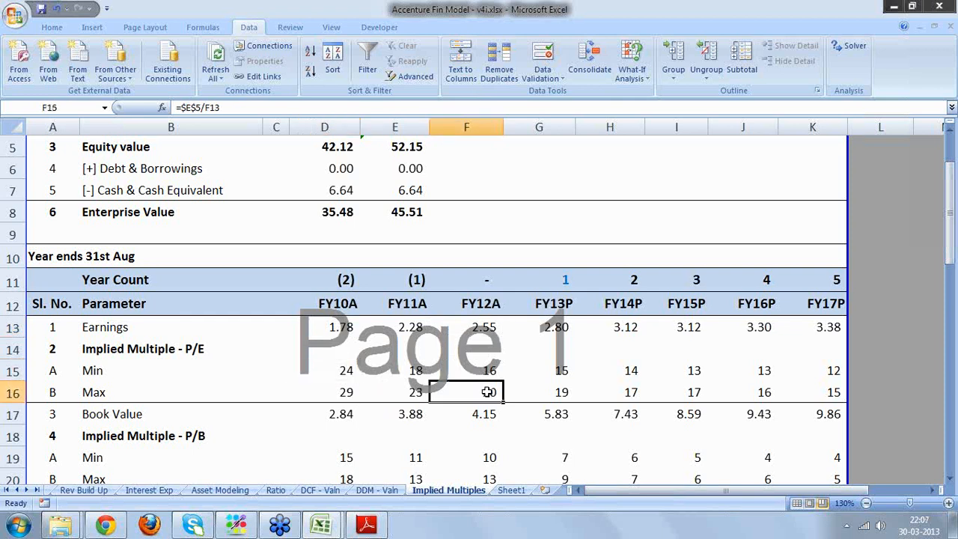
- Review the FY12A column from book value and P/B down to the Min P/EBIT multiple
key("Down")
key("Down")
key("Down")
key("Down")
key("Down")
key("Down")
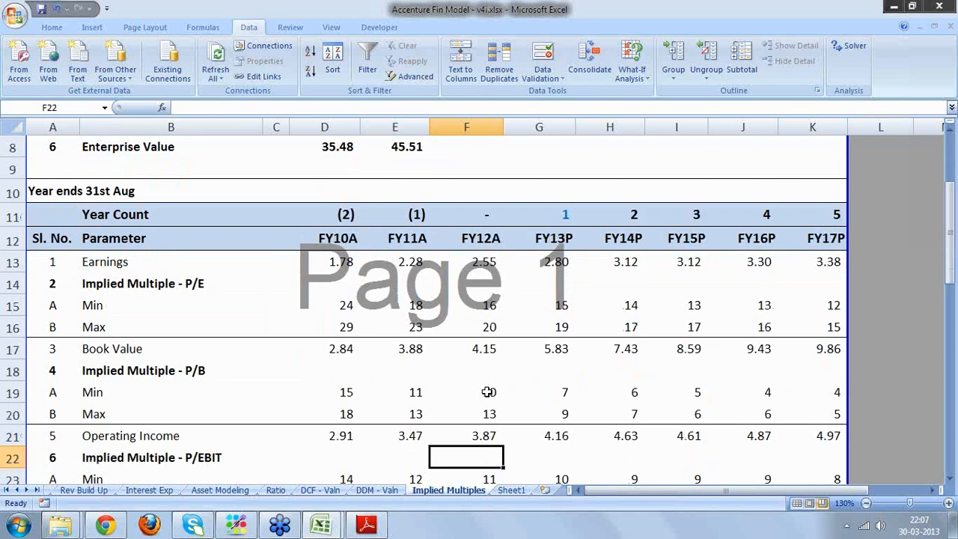
key("Down")
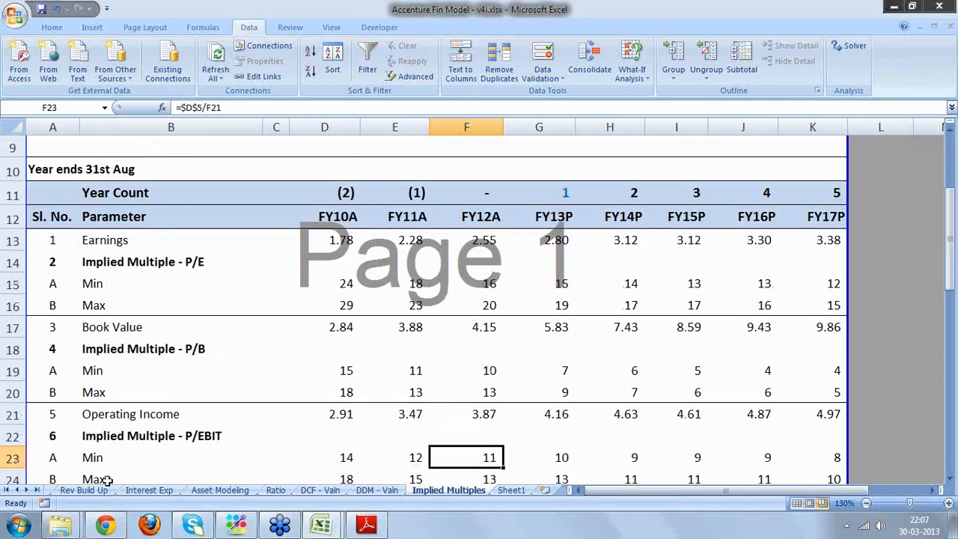
- Switch to Chrome and review Accenture's market data on Google Finance and its valuation ratios on the YCharts key statistics page
left_click(108, 526)
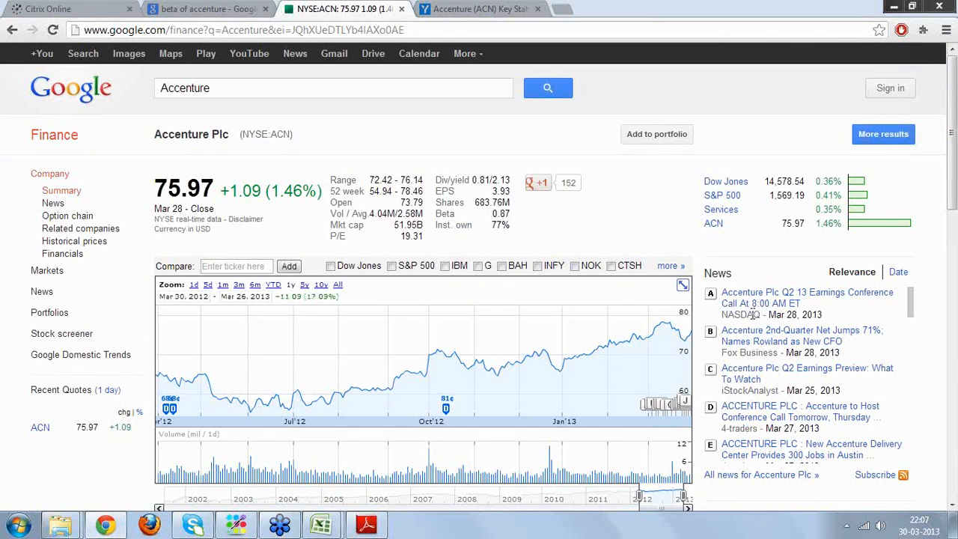
left_click(453, 9)
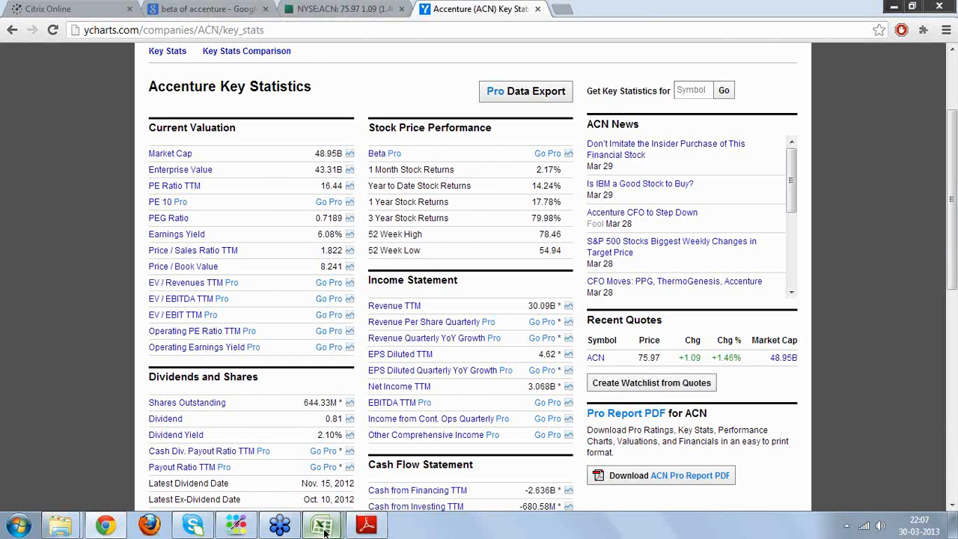
mouse_move(324, 529)
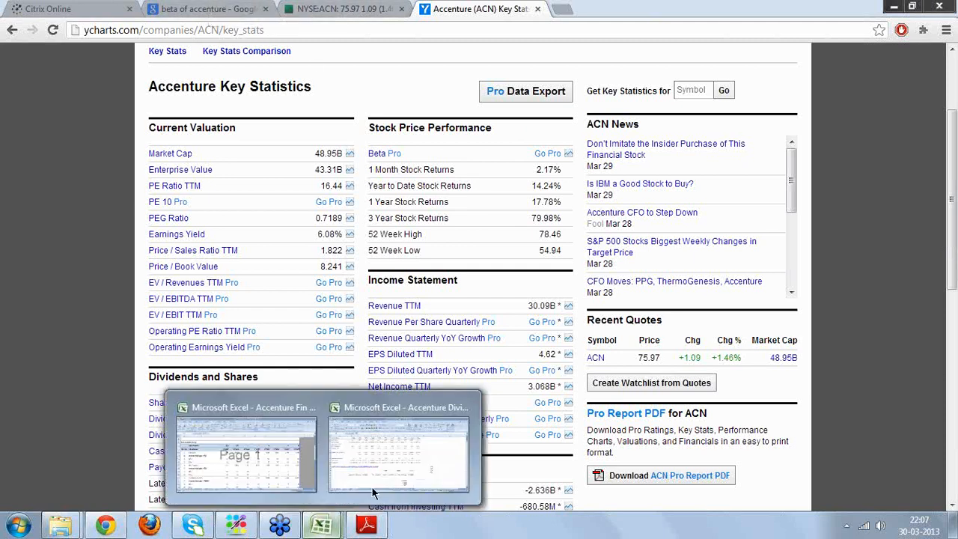
- Switch to the Accenture Fin Model workbook and examine the FY12A multiples from Min P/B down to Min P/EBIT
left_click(383, 451)
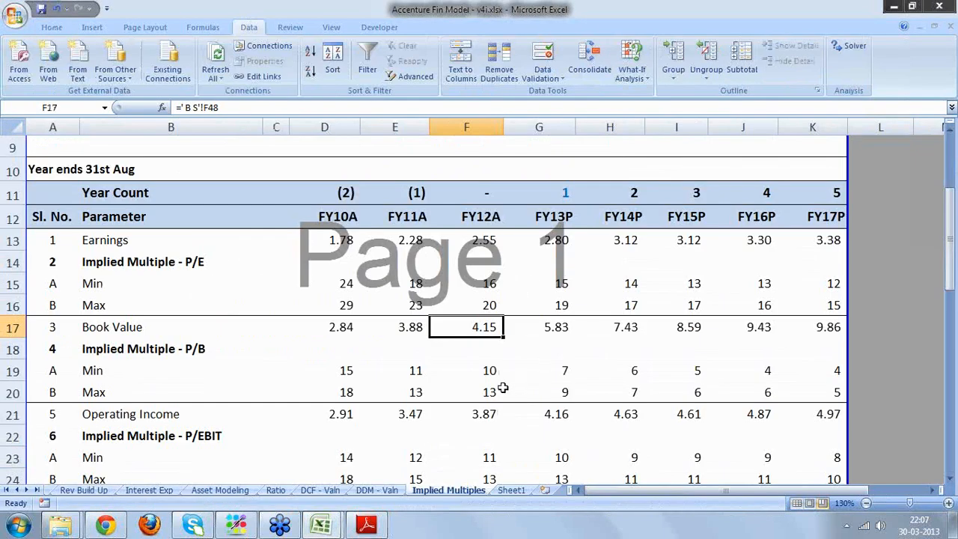
left_click(494, 373)
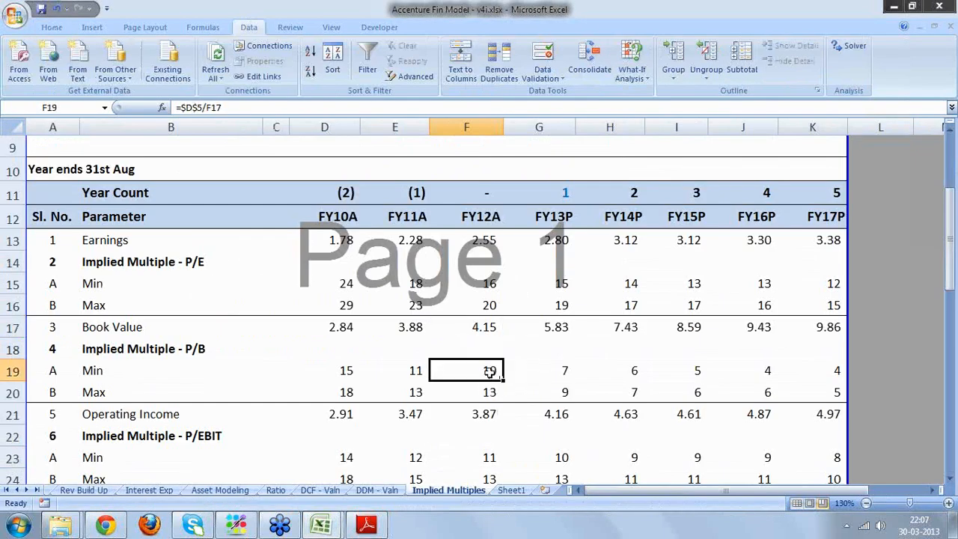
key("Down")
key("Down")
key("Down")
key("Down")
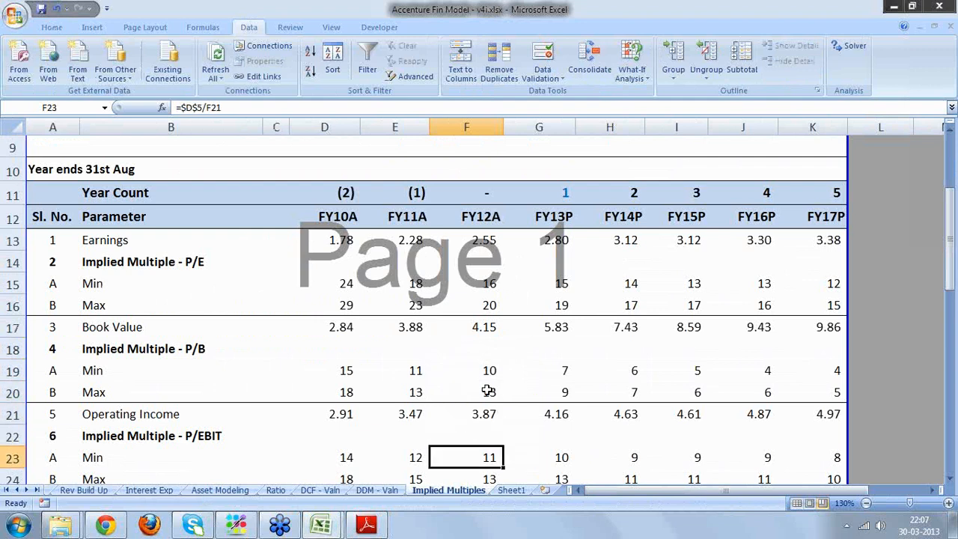
scroll(487, 390, "down", 1)
scroll(487, 390, "down", 2)
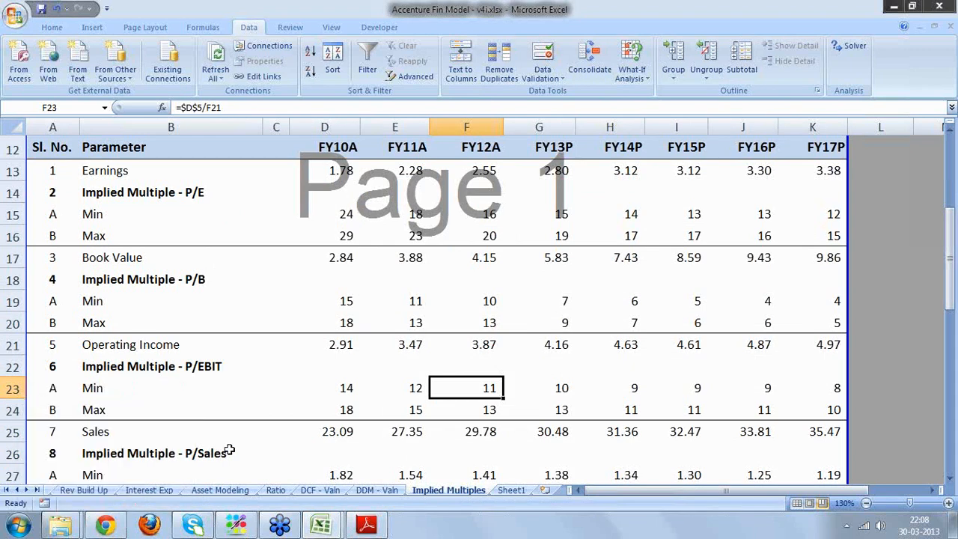
- Switch to Adobe Reader to review the basic and diluted earnings per share table in Accenture's 10-Q, then return to the Excel model
left_click(105, 526)
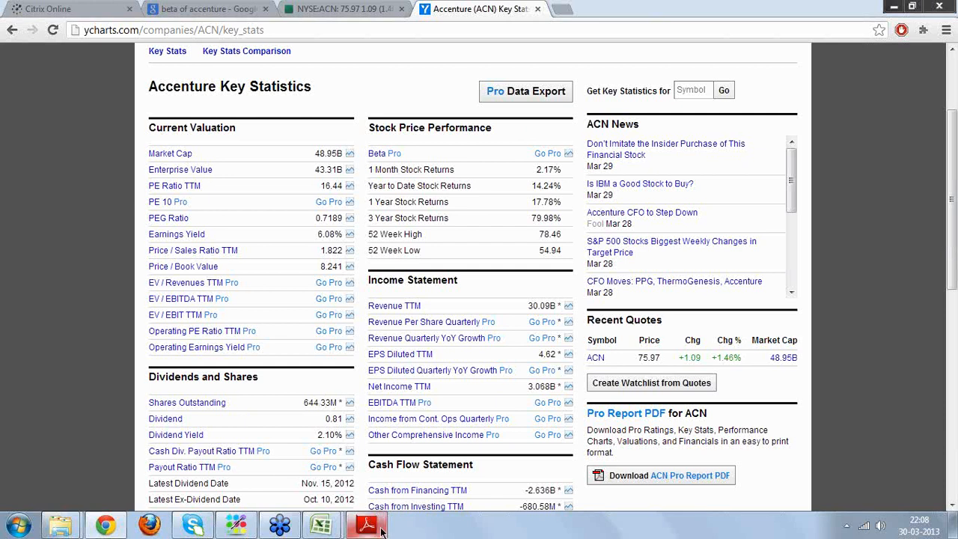
mouse_move(381, 530)
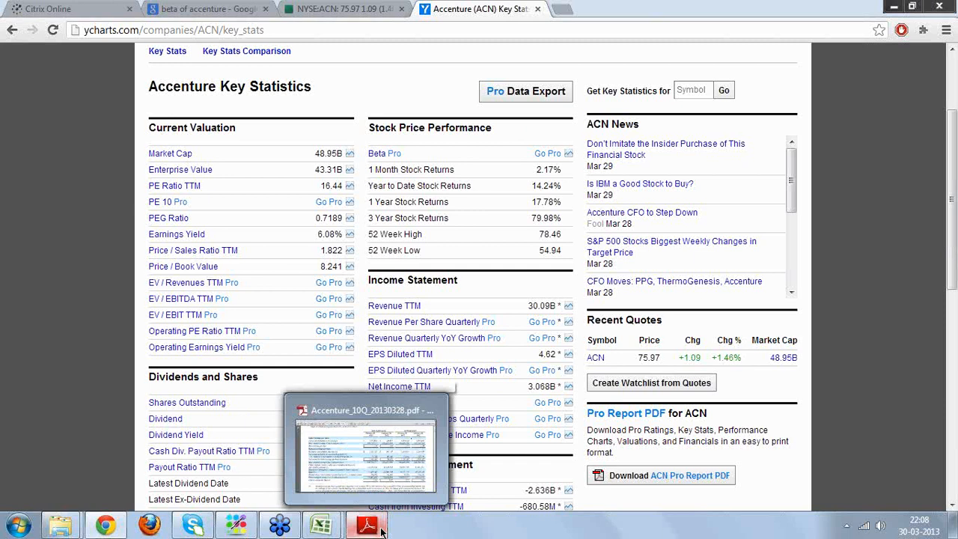
left_click(382, 530)
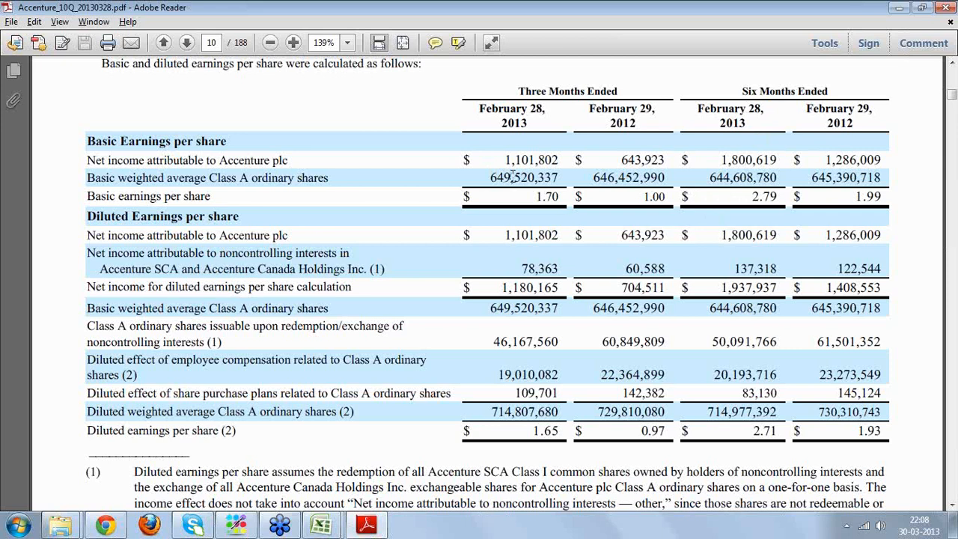
left_click(323, 526)
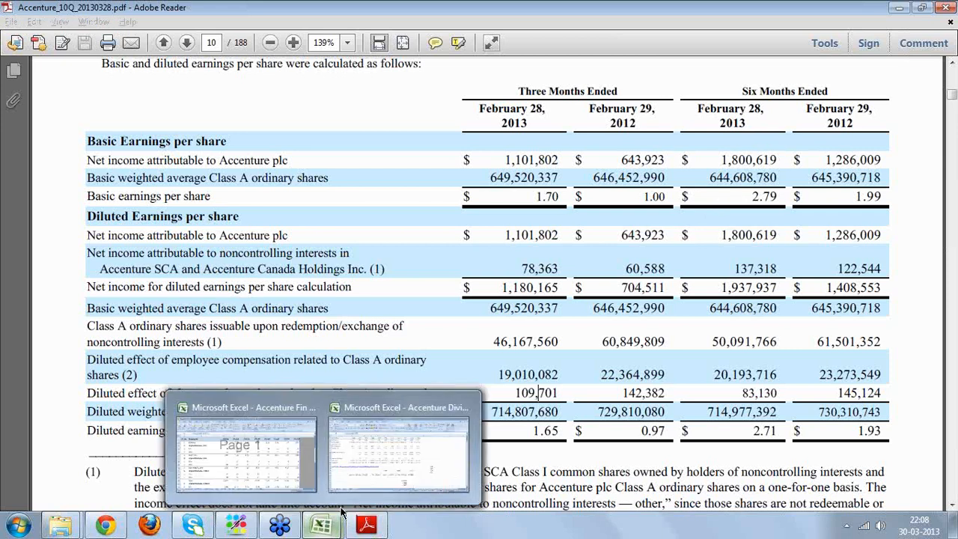
left_click(304, 449)
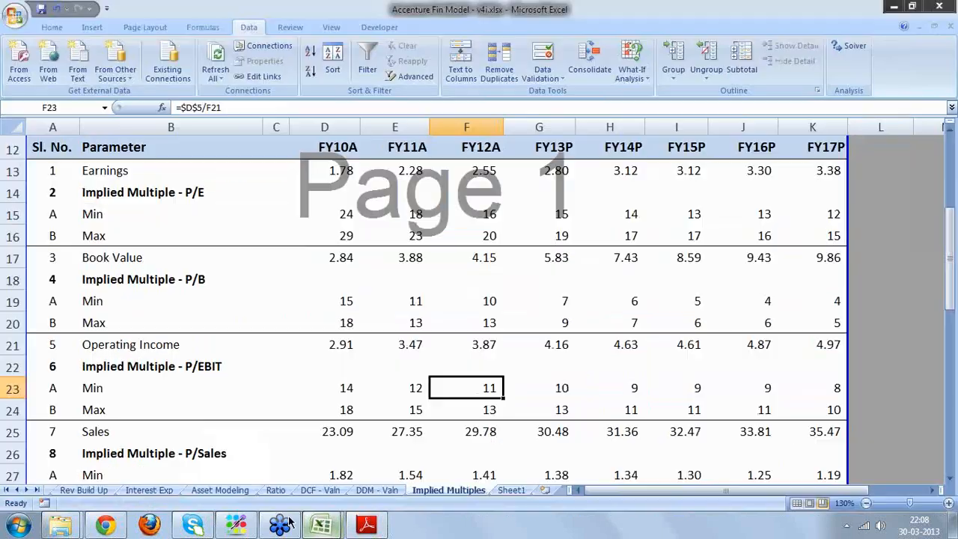
- Switch to Chrome, review Accenture's summary, related companies and historical prices plus the market summary on Google Finance, and close the browser
left_click(111, 524)
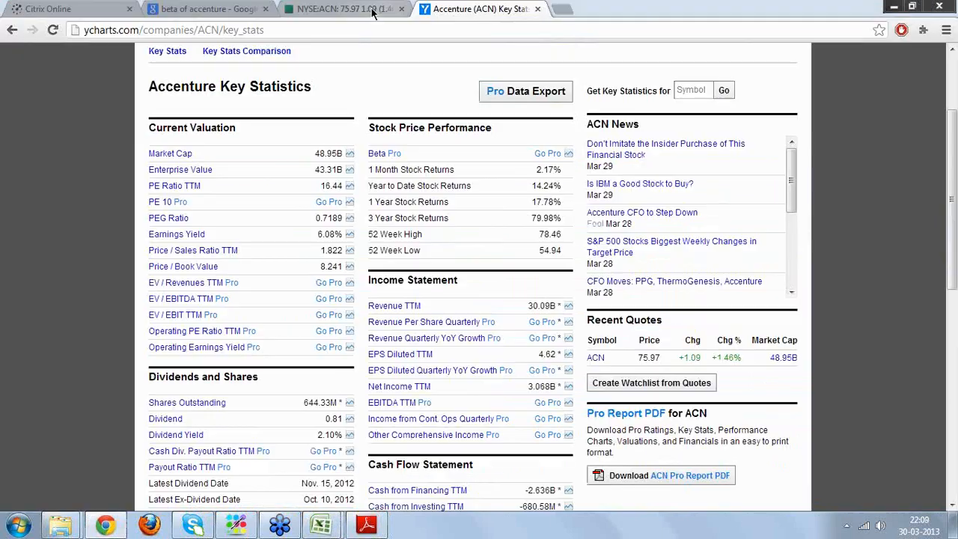
left_click(368, 9)
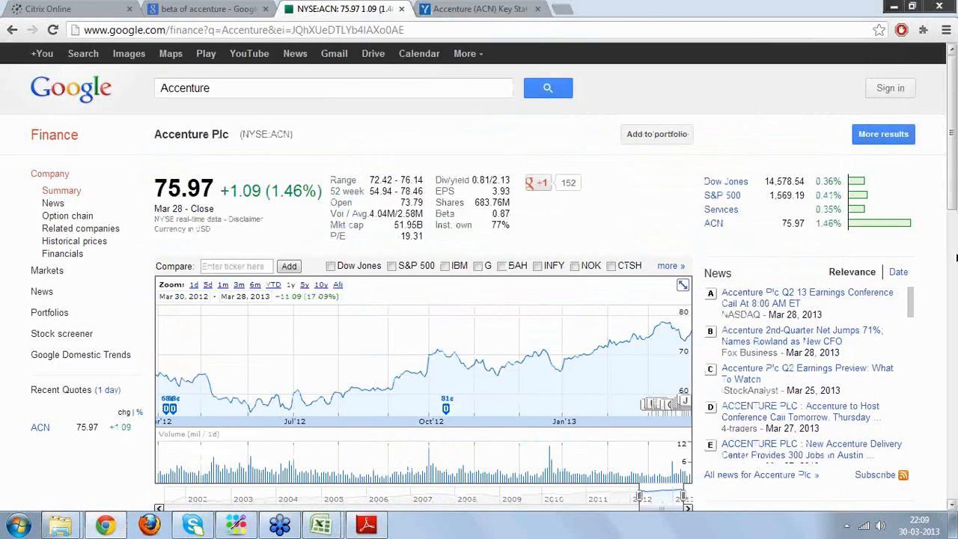
left_click(956, 258)
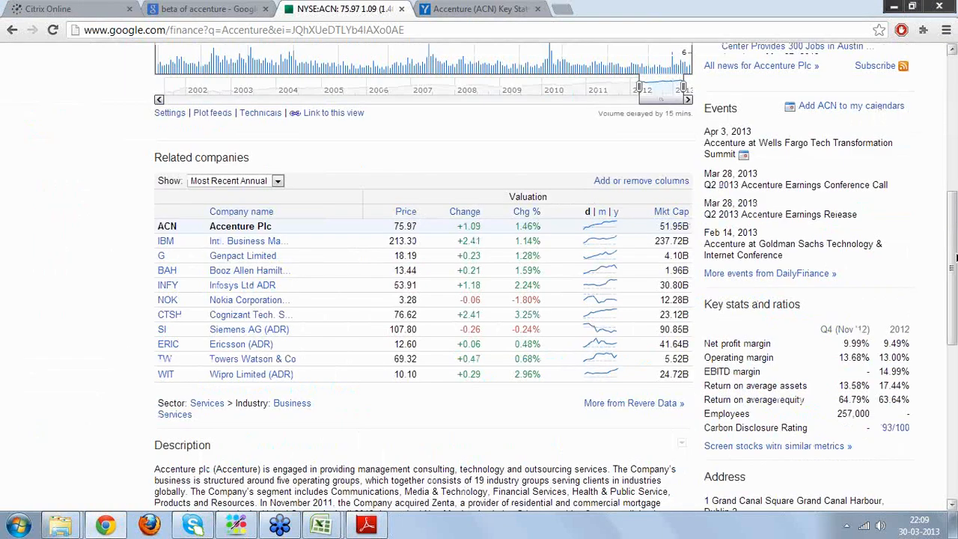
left_click_drag(951, 319, 949, 191)
left_click(84, 173)
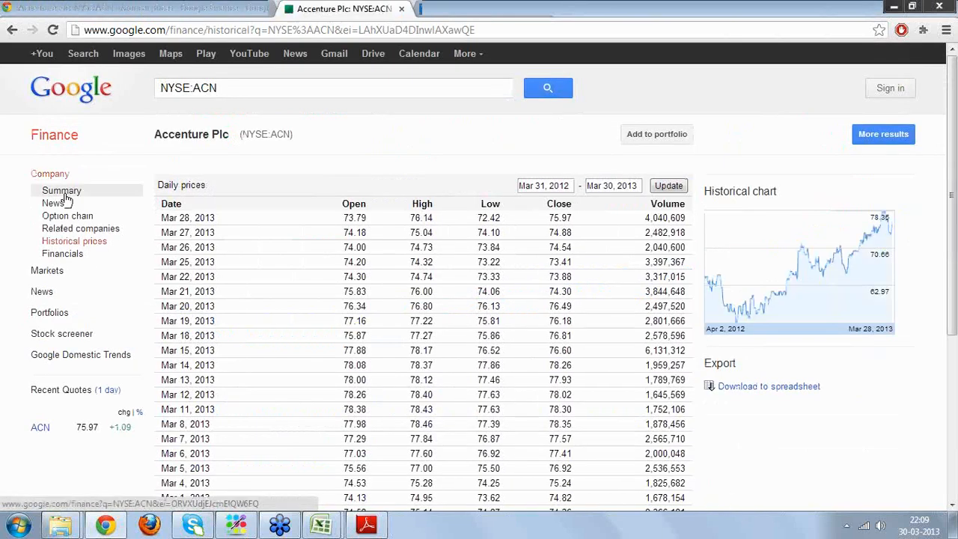
left_click(65, 193)
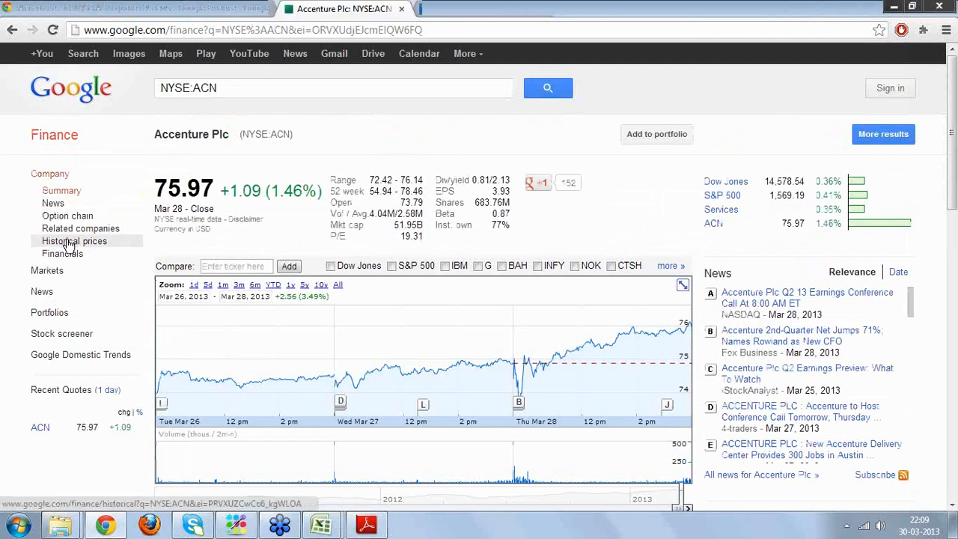
left_click(51, 274)
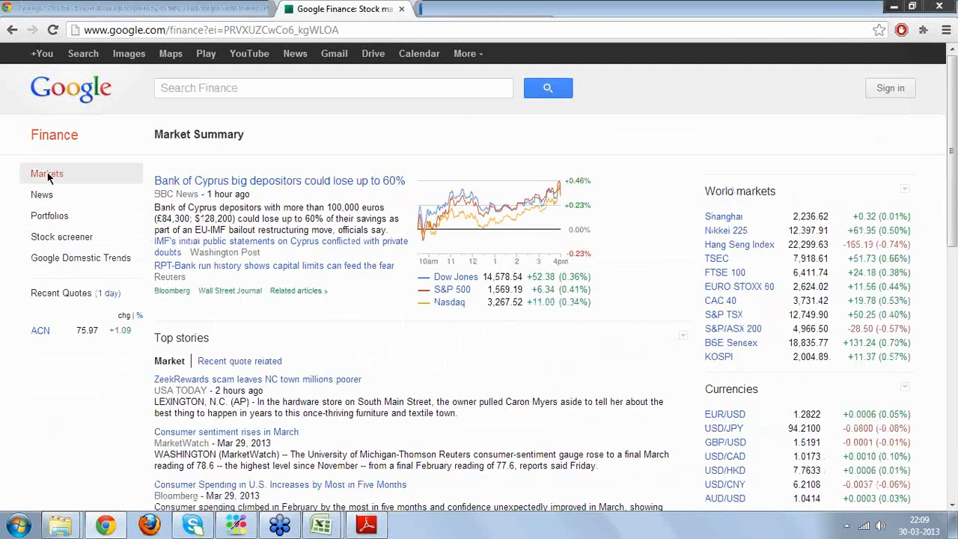
left_click(941, 7)
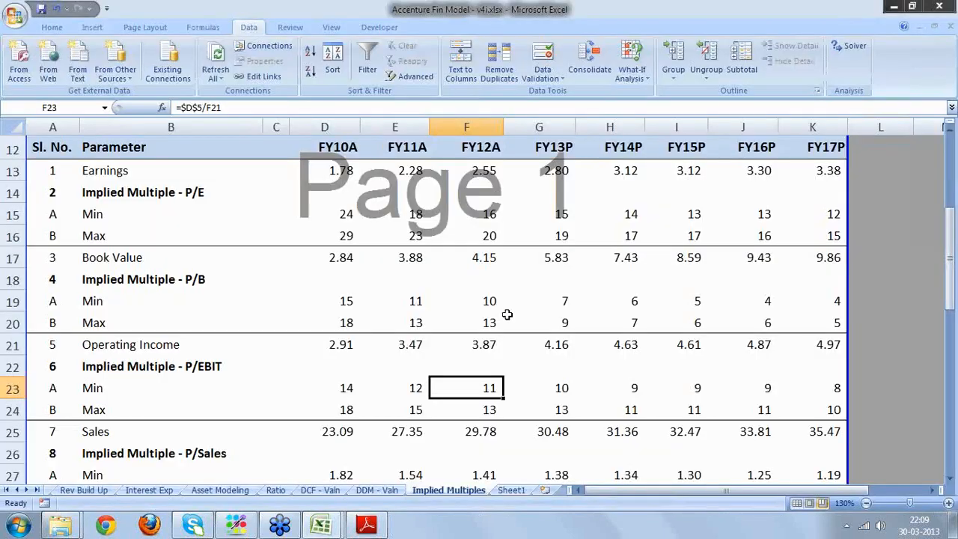
- Examine the Max P/B formulas for FY13P and FY12A, and open the Assumptions sheet
left_click(507, 315)
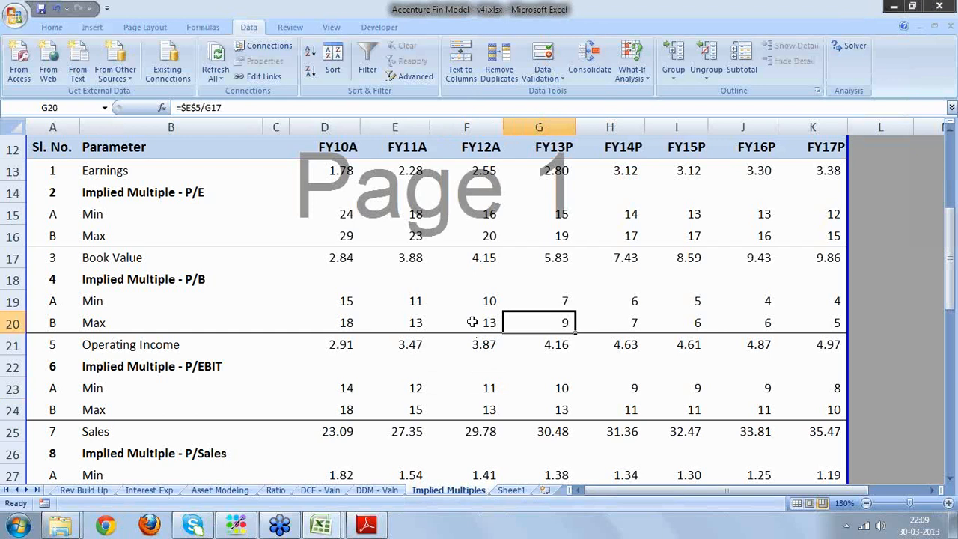
left_click(474, 323)
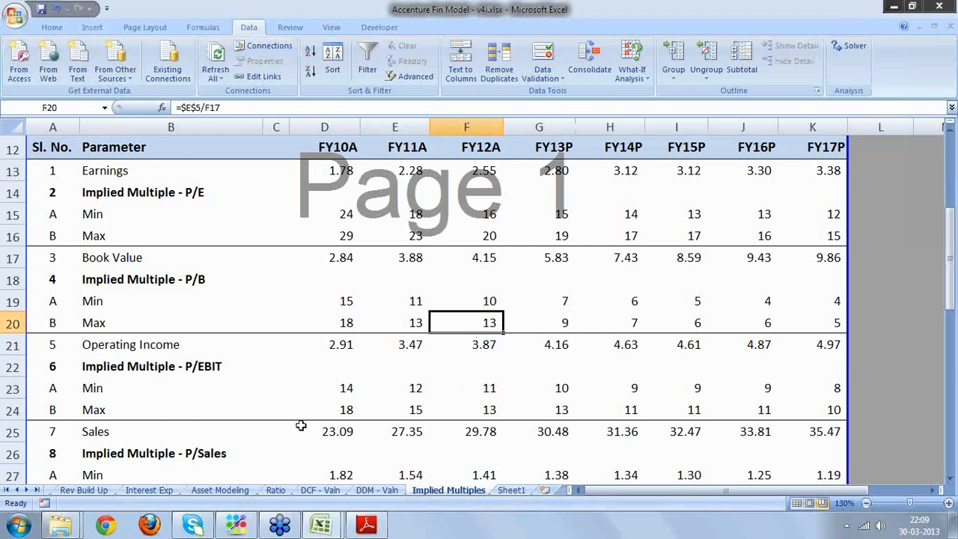
left_click(6, 490)
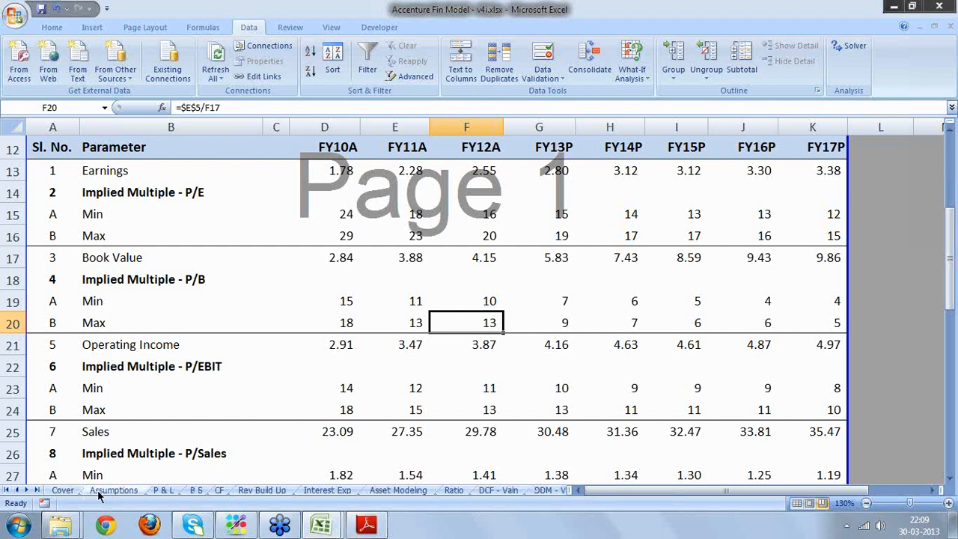
left_click(113, 490)
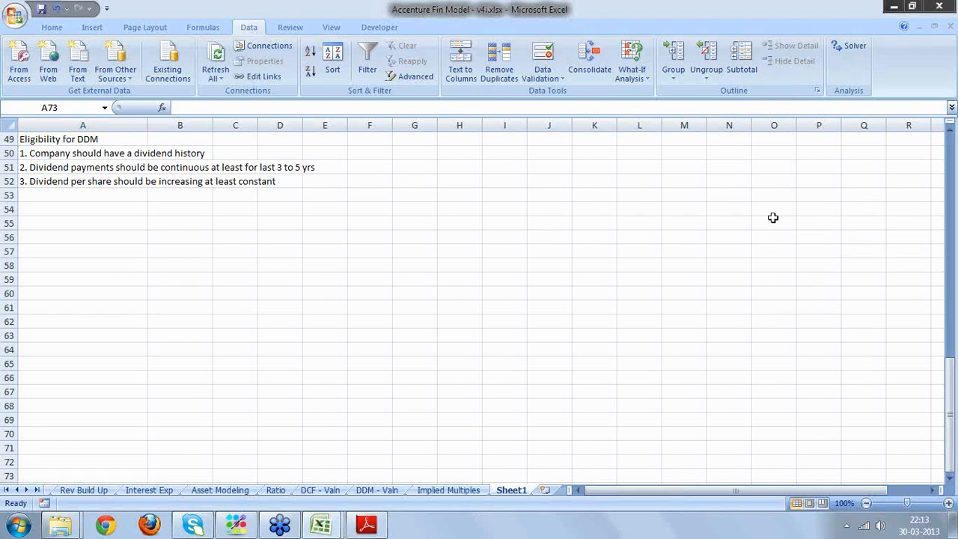
- Review the Sheet1 notes from below the DDM eligibility criteria back up to the notes on cash flow stability
key("Up")
key("Up")
key("Up")
key("Up")
key("Up")
key("Up")
key("Up")
key("Up")
key("Up")
key("Up")
key("Up")
key("Up")
key("Up")
key("Up")
key("Up")
key("Up")
key("Up")
key("Up")
key("Up")
key("Up")
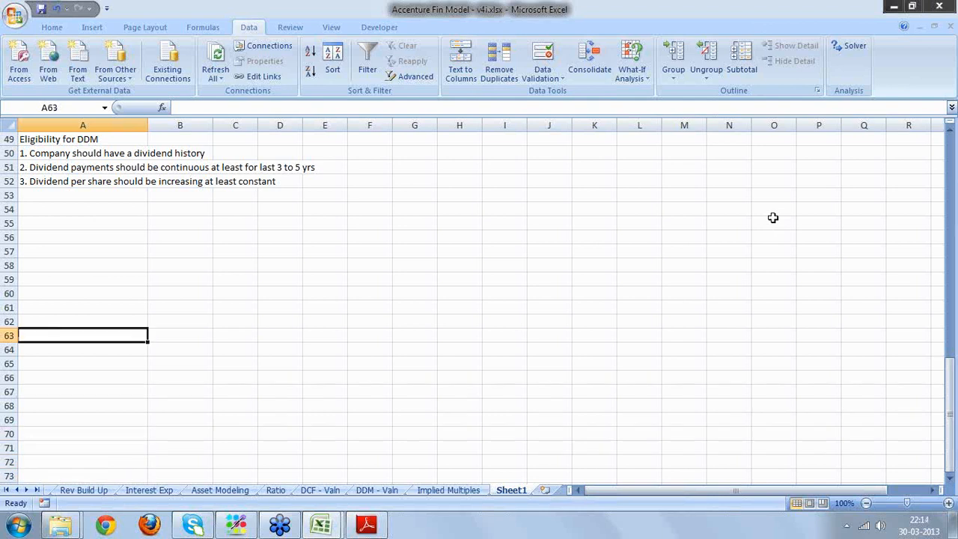
key("Up")
key("Up")
key("Up")
key("Up")
key("Up")
key("Up")
key("Up")
key("Up")
key("Up")
key("Up")
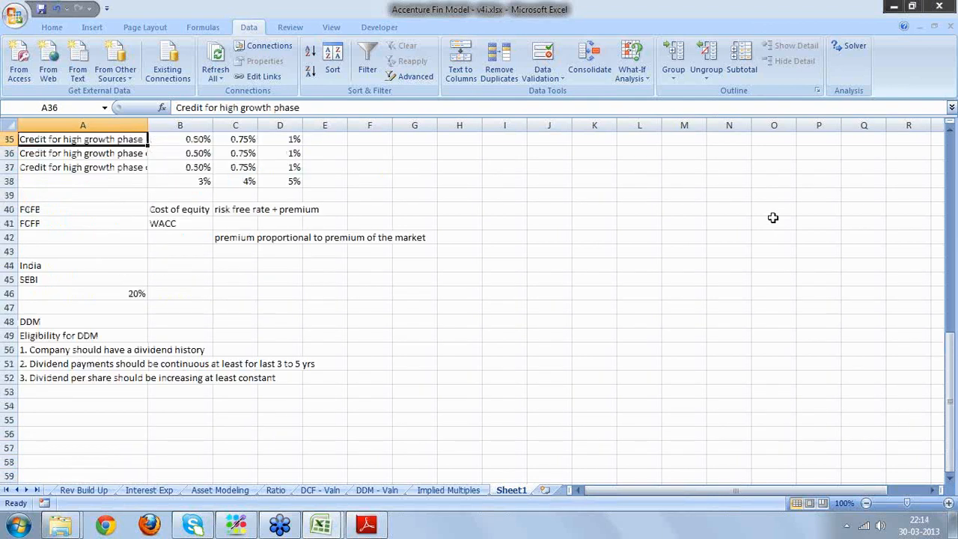
key("Up")
key("Up")
key("Up")
key("Up")
key("Up")
key("Up")
key("Up")
key("Up")
key("Up")
key("Up")
key("Up")
key("Up")
key("Up")
key("Up")
key("Up")
key("Up")
key("Up")
key("Up")
key("Up")
key("Up")
key("Up")
key("Up")
key("Up")
key("Up")
key("Up")
key("Up")
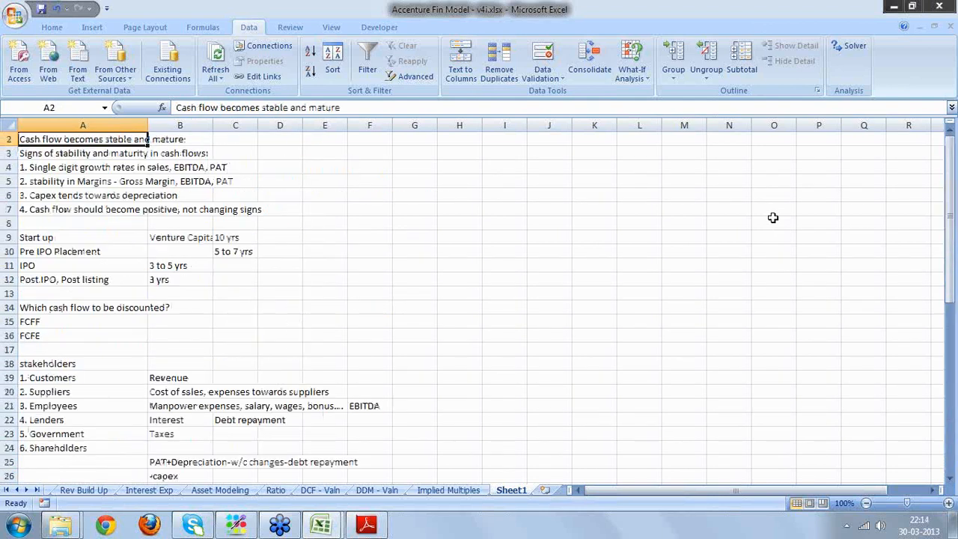
- Read the notes on the projection horizon and signs of cash flow maturity, down to the start-up row
key("Down")
key("Down")
key("Down")
key("Down")
key("Down")
key("Down")
key("Down")
key("Down")
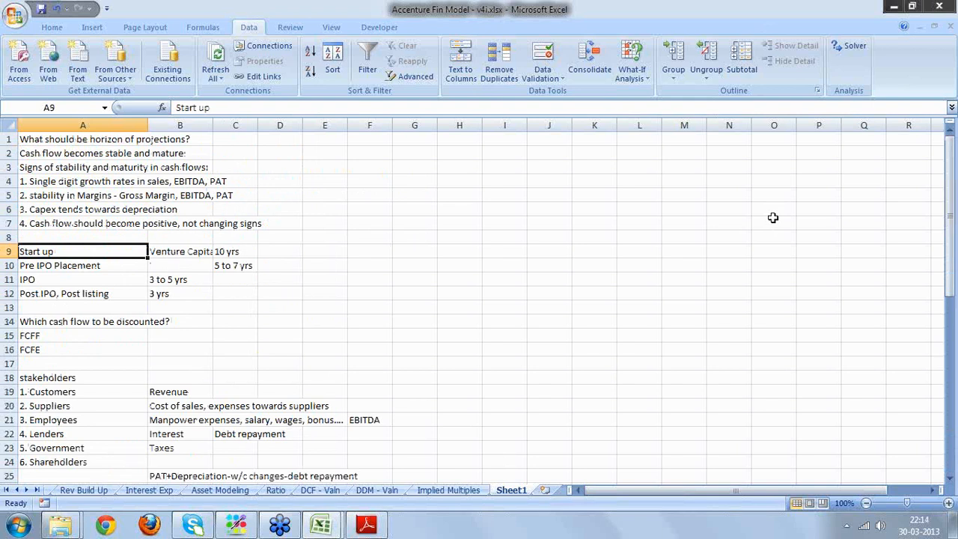